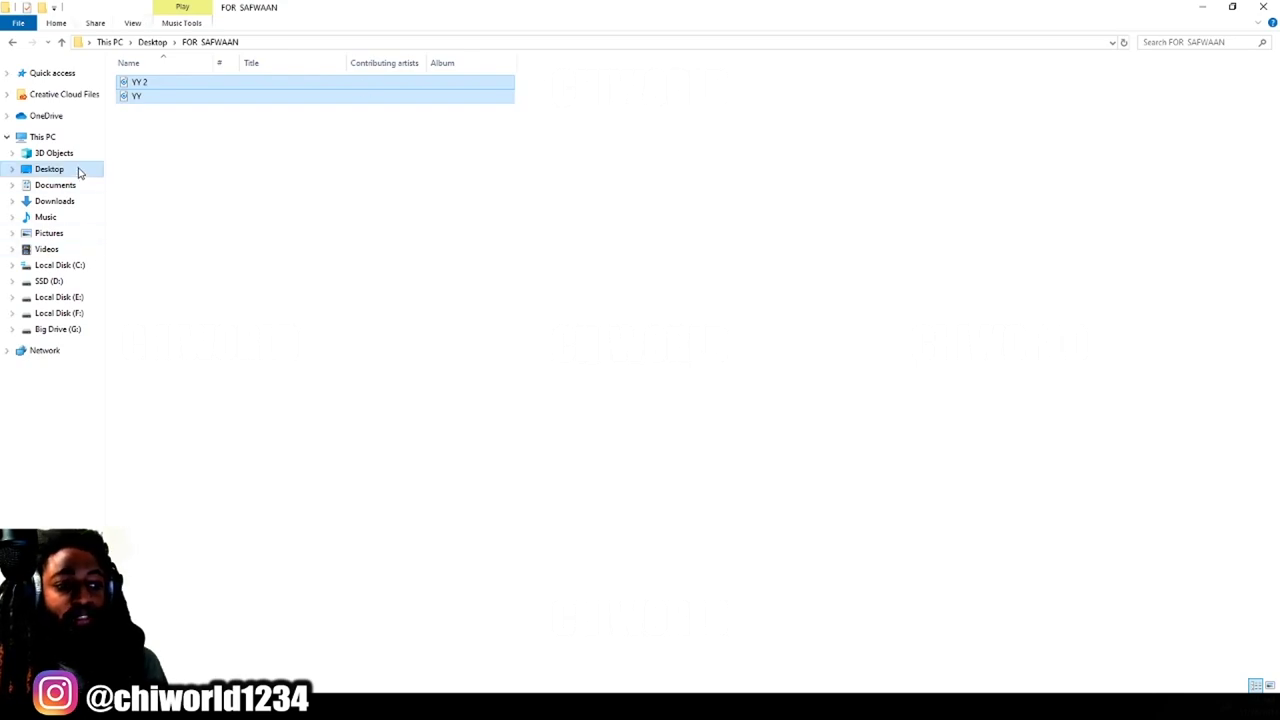
Open the HEADS folder on the Desktop to find the portrait photo.
click(65, 176)
scroll(728, 320, down, 3)
scroll(733, 325, up, 3)
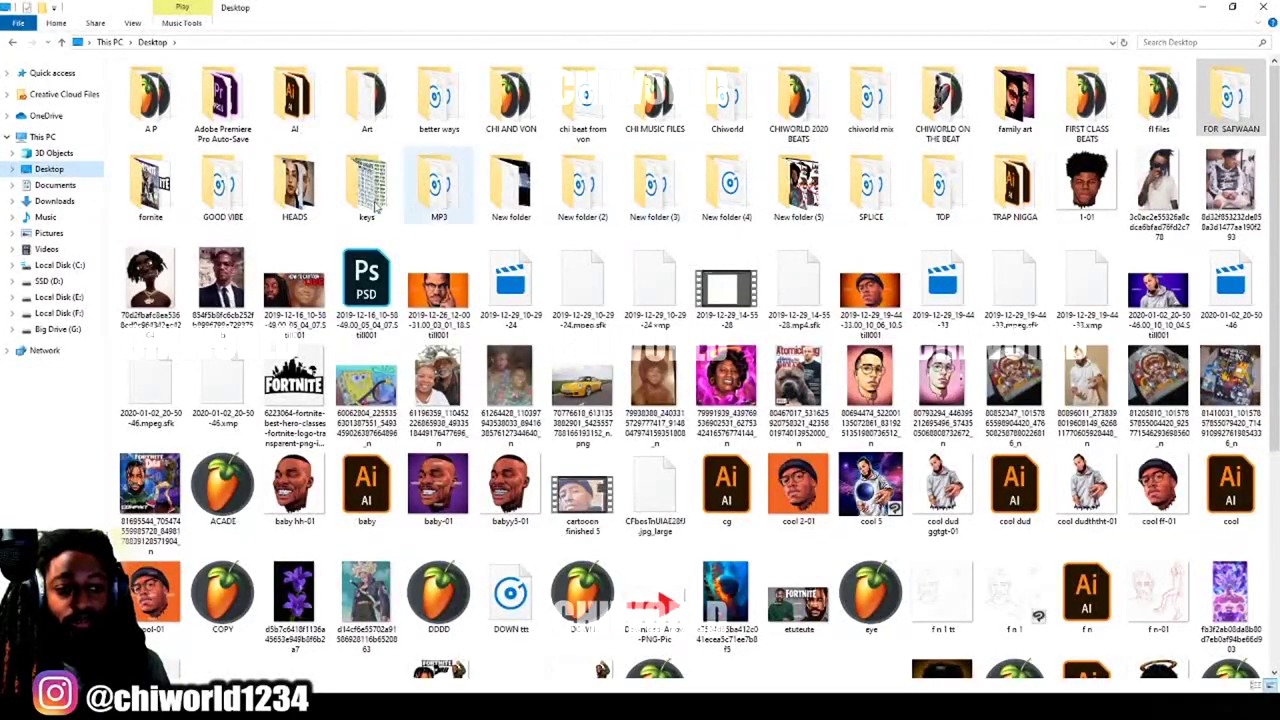
double_click(287, 199)
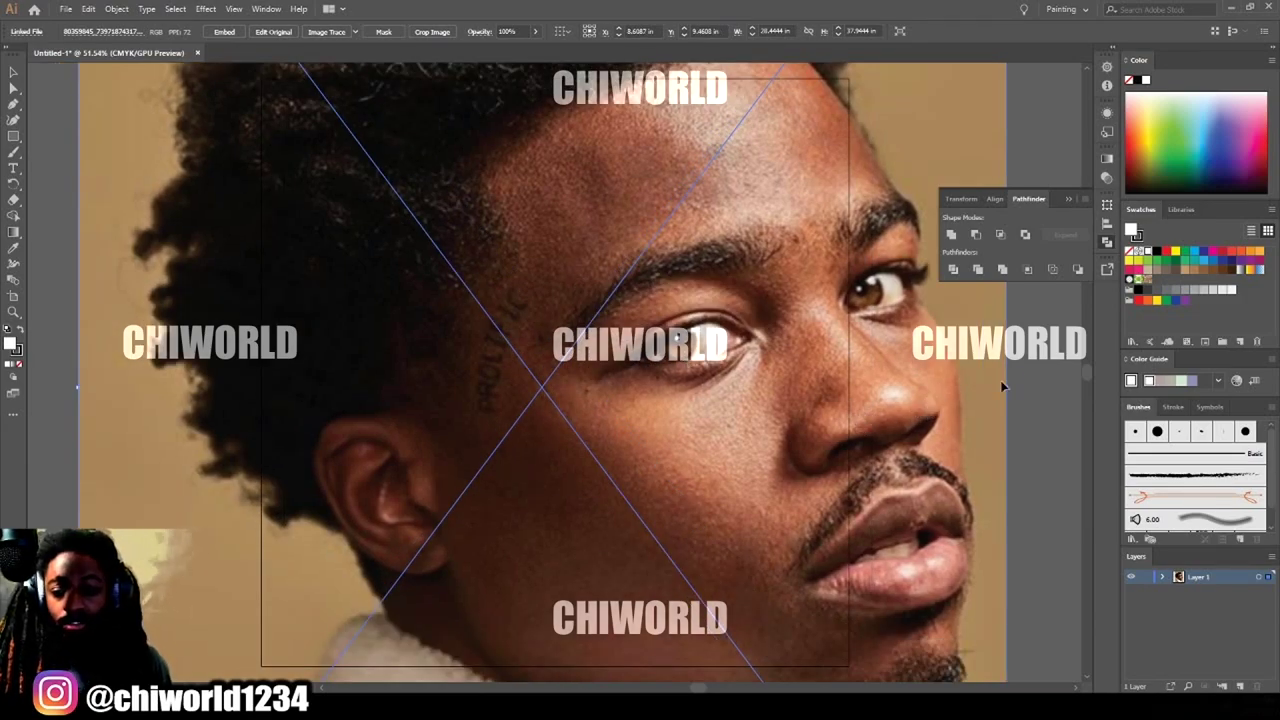
Scale the portrait photo down to about 15.3 by 20.4 in over the artboard and set its opacity to 91%.
drag(1006, 387, 592, 410)
drag(382, 435, 585, 434)
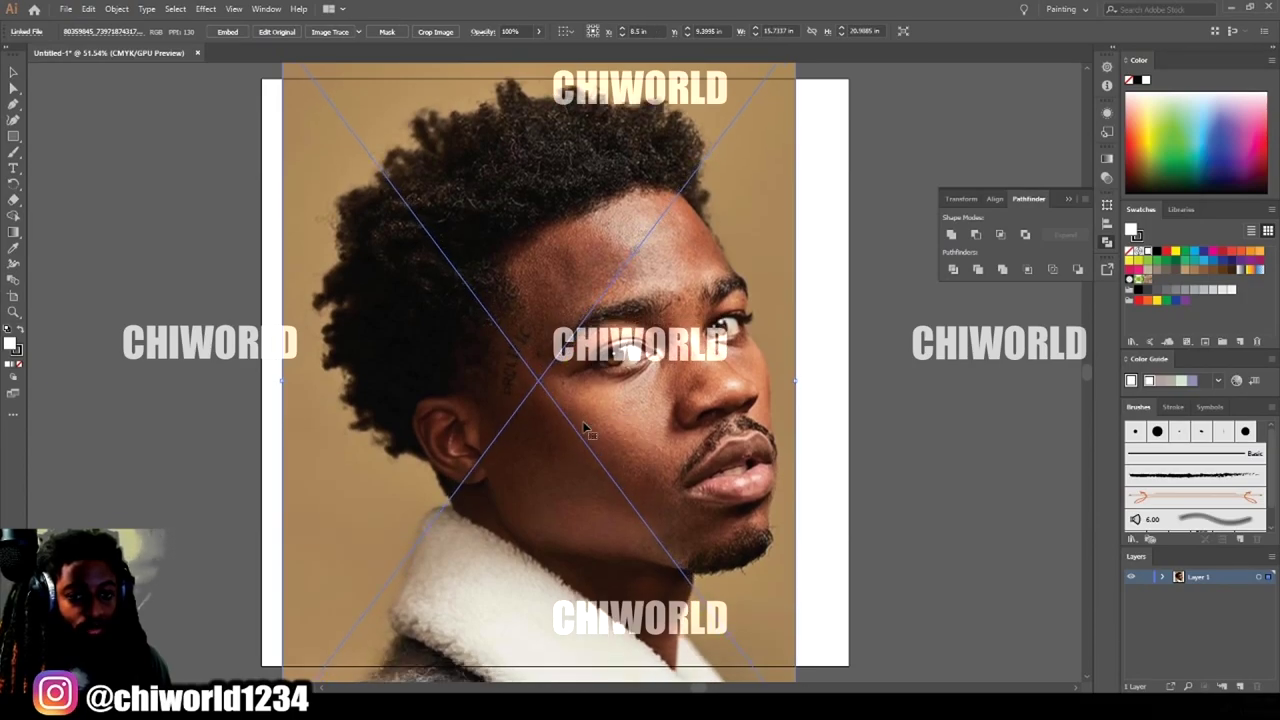
drag(799, 379, 780, 381)
drag(696, 414, 651, 417)
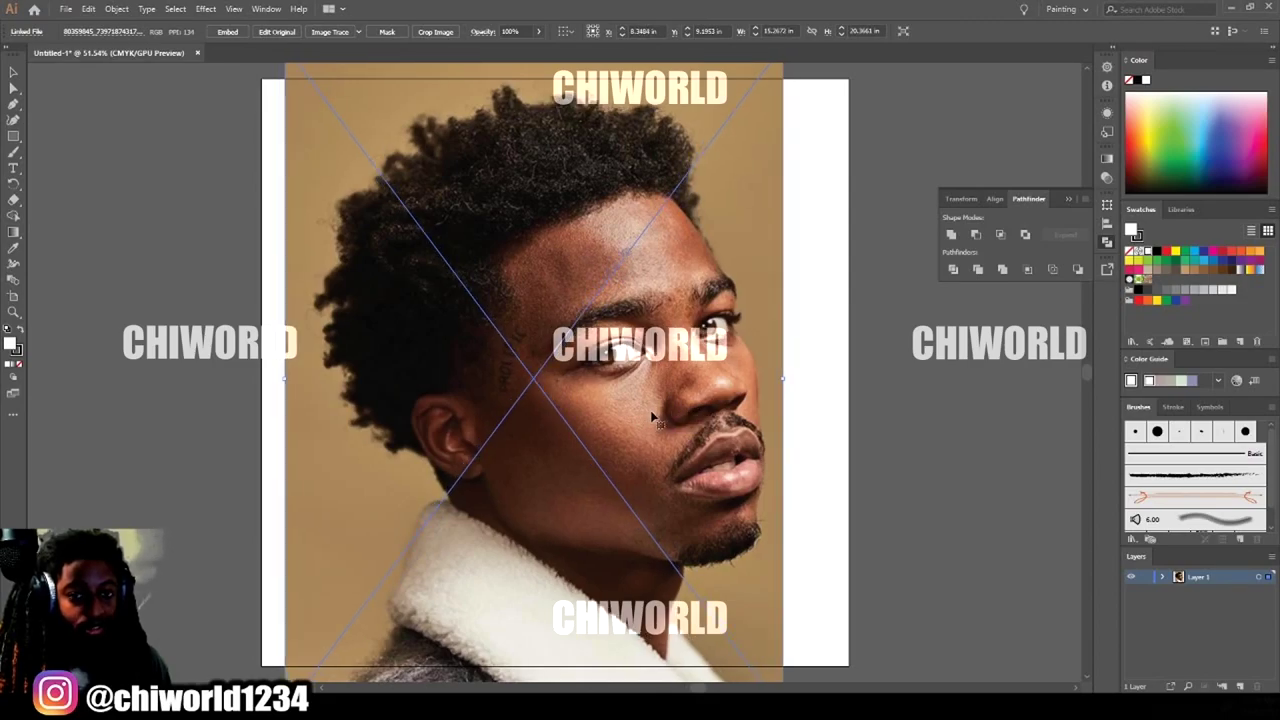
click(538, 31)
mouse_move(544, 48)
mouse_down()
mouse_move(522, 52)
mouse_move(536, 53)
mouse_up()
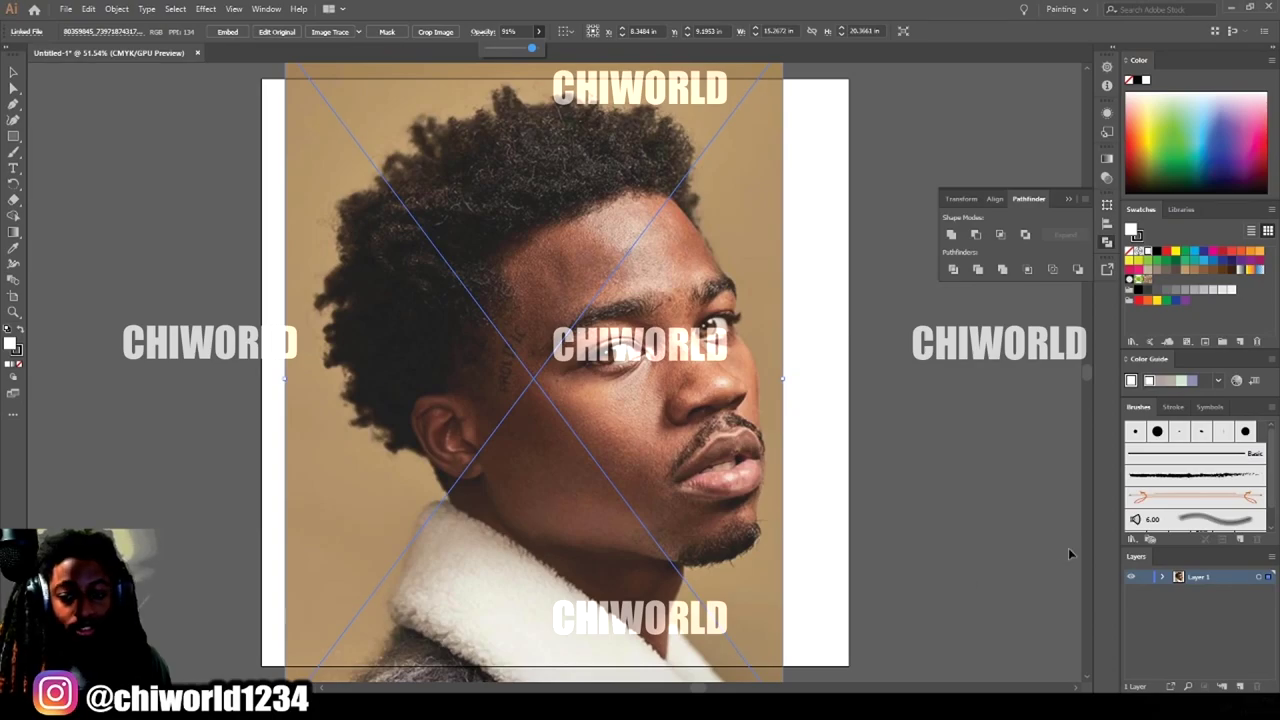
Lock the photo's layer and add a new layer above it for the line art.
click(1145, 582)
click(1145, 579)
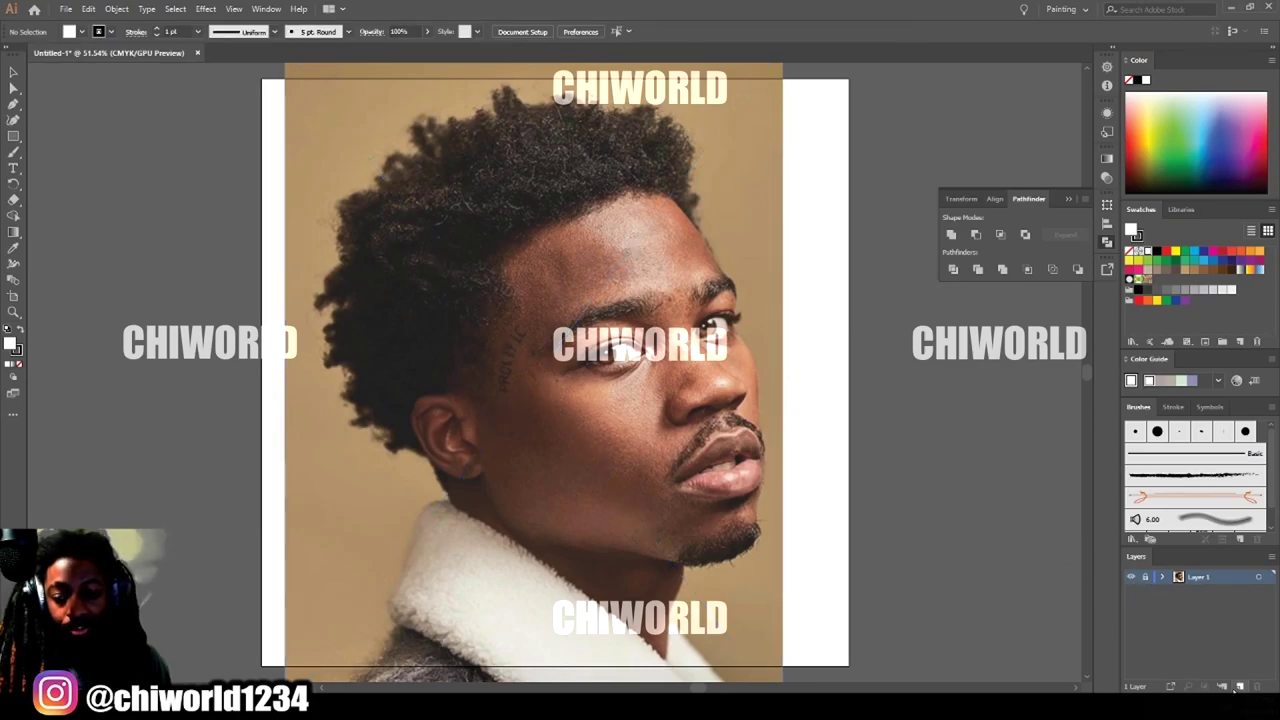
click(1240, 686)
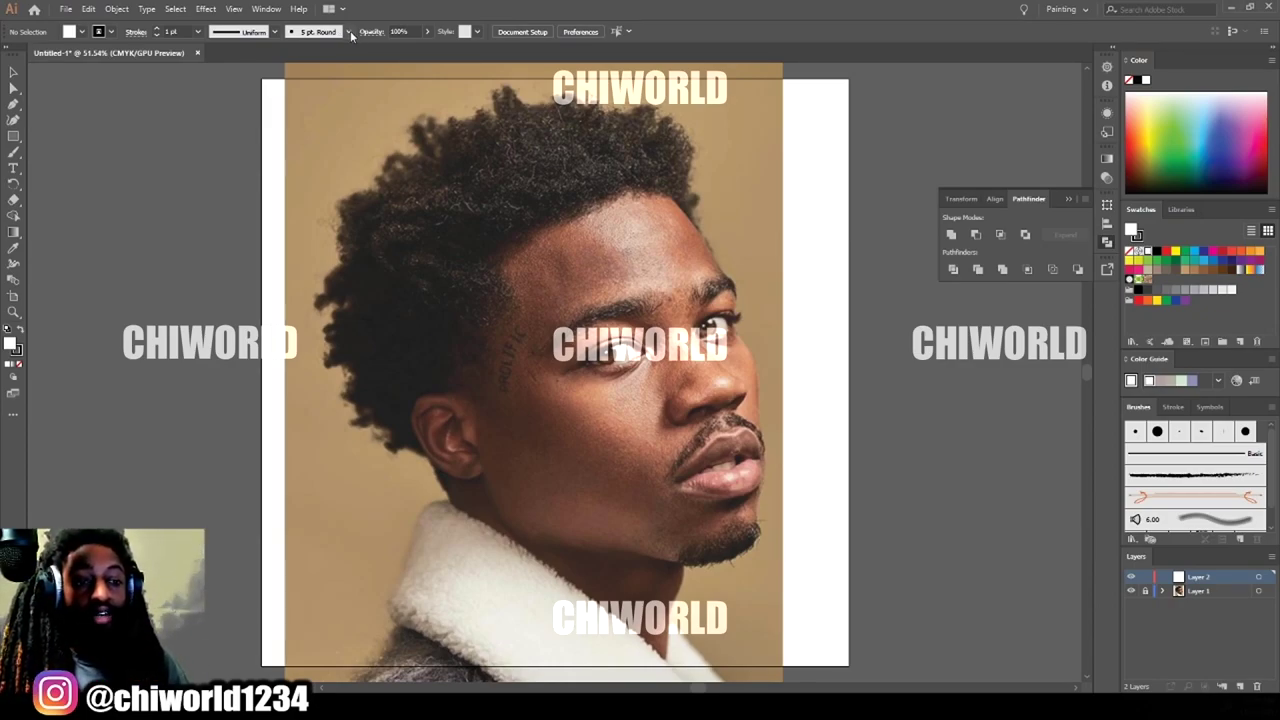
Create a calligraphic brush with a 3 pt size controlled by pen pressure, including a size variation.
click(350, 33)
click(349, 33)
click(349, 33)
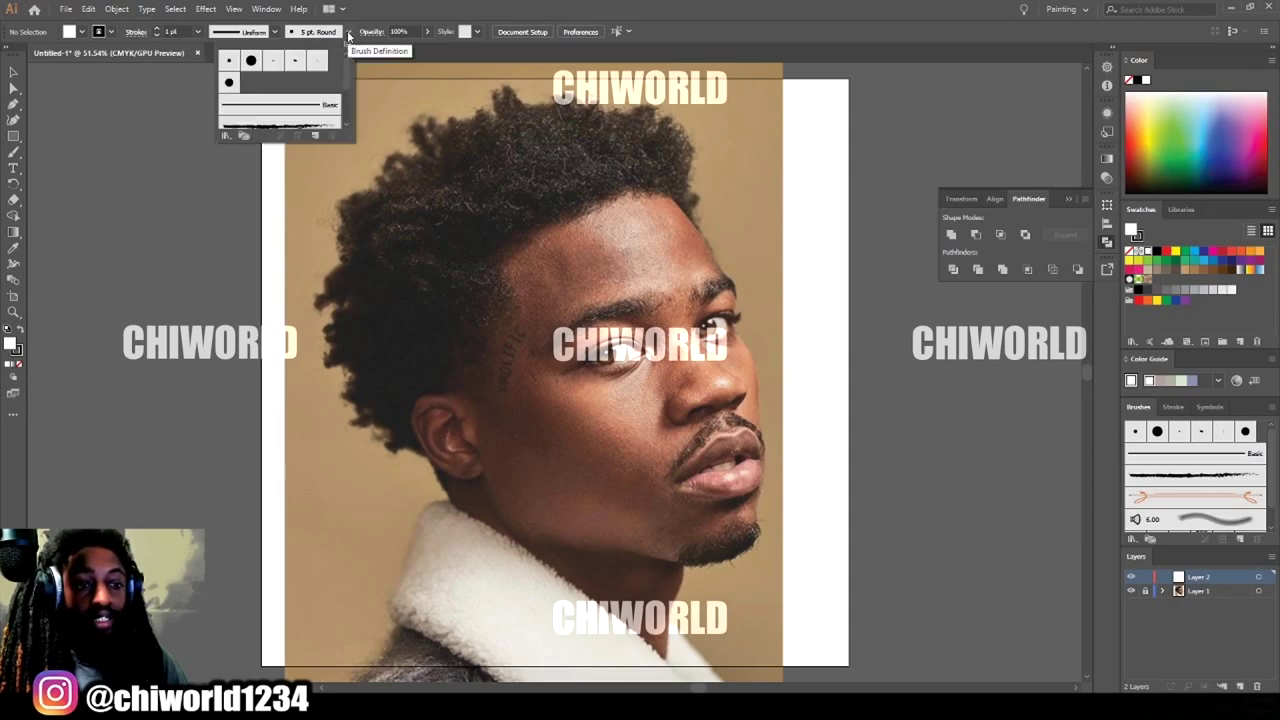
click(316, 136)
click(46, 155)
click(200, 209)
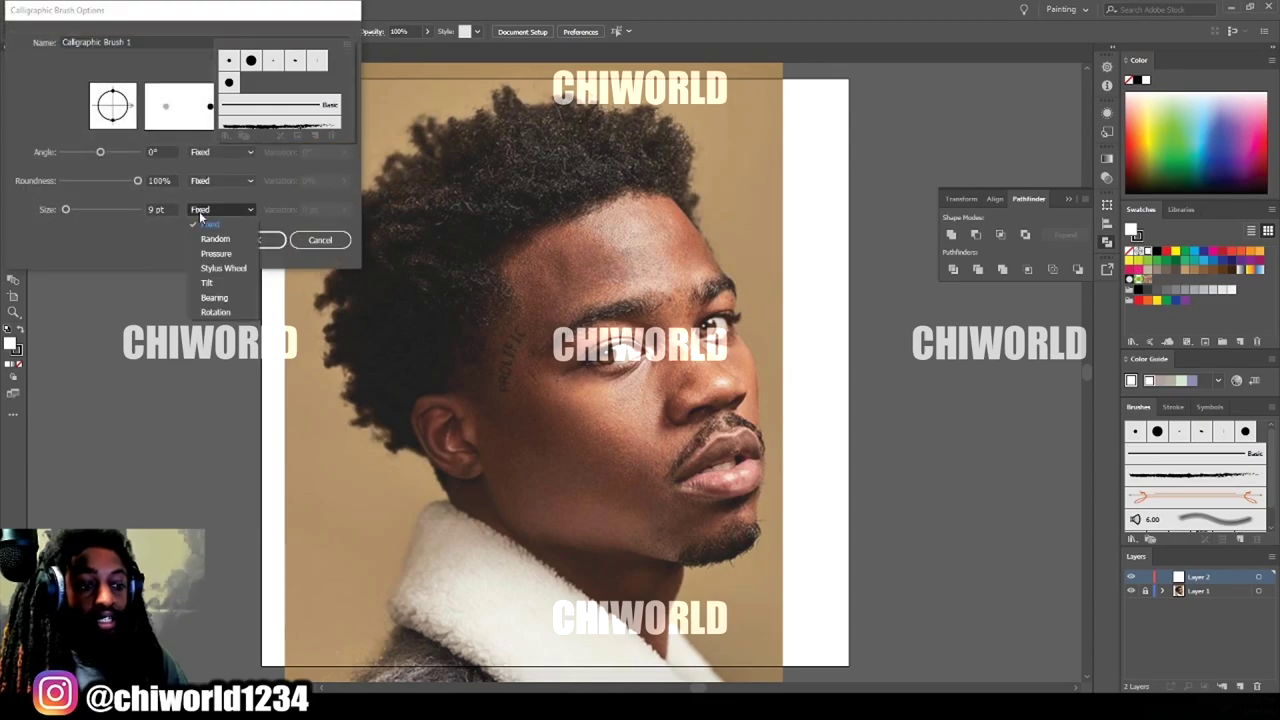
click(208, 250)
click(151, 210)
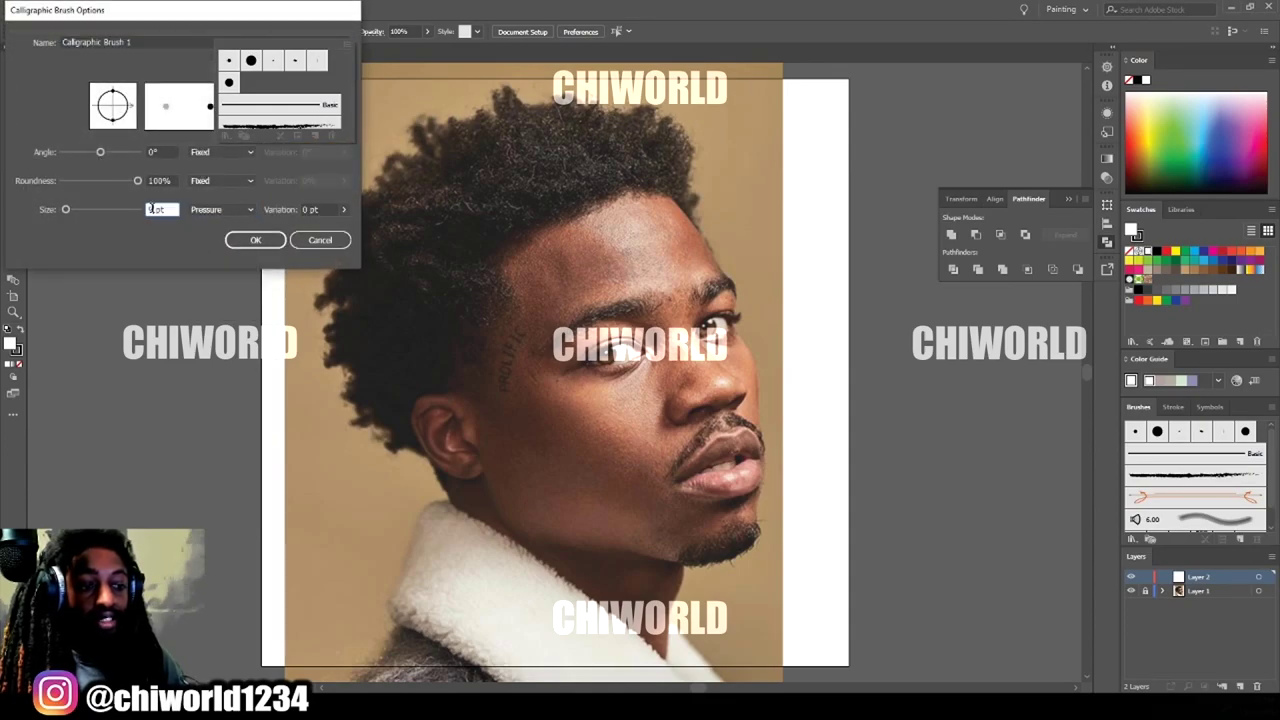
text(3)
click(324, 209)
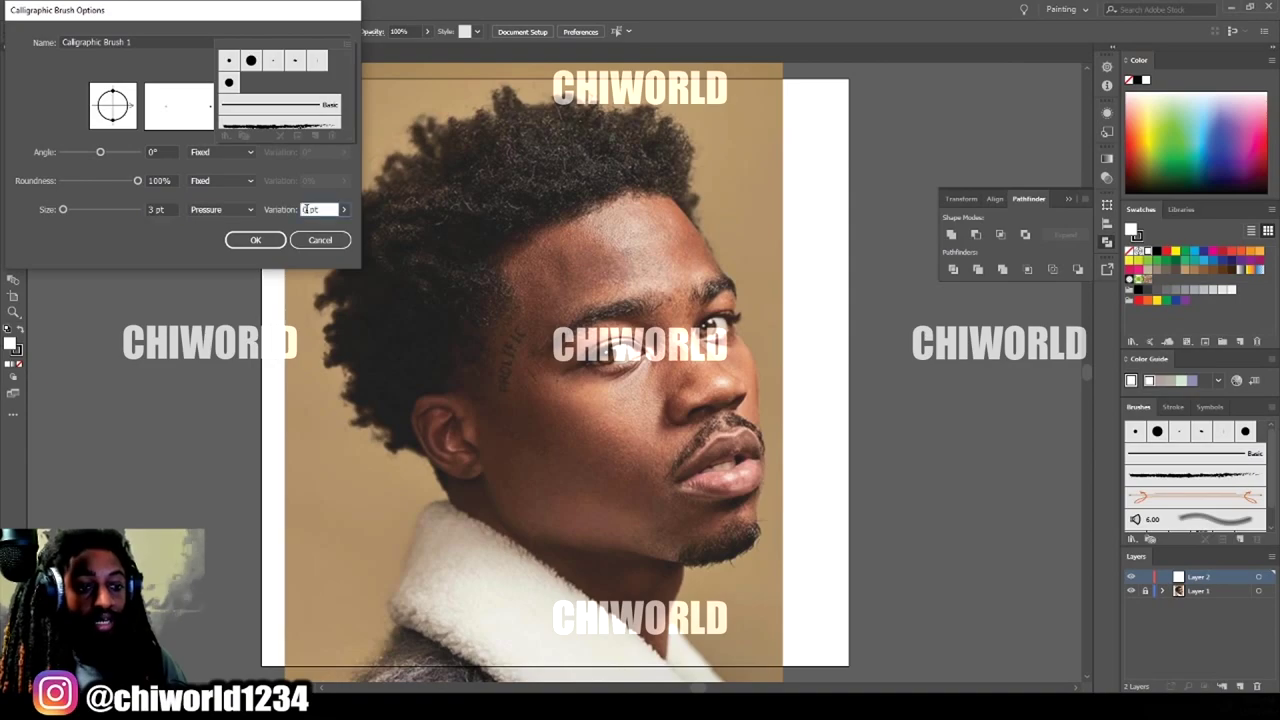
click(278, 241)
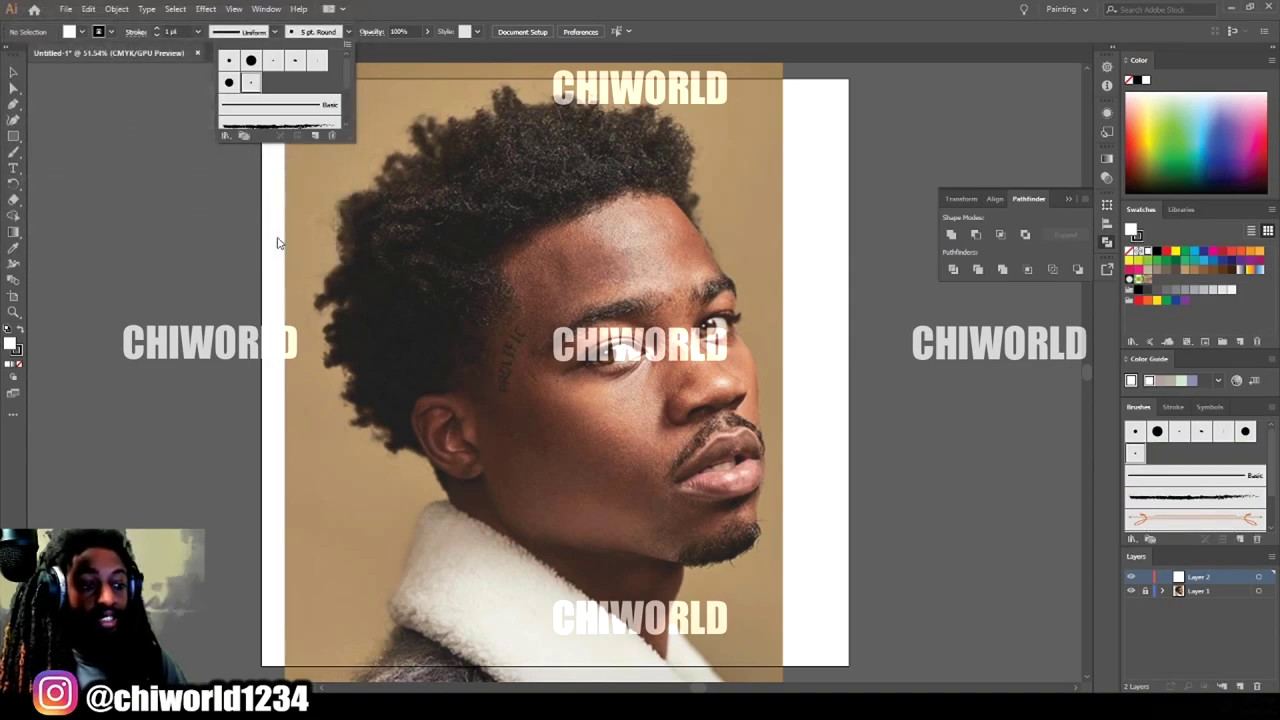
Paint a few test strokes beside the artboard with the new calligraphic brush and delete them.
click(14, 150)
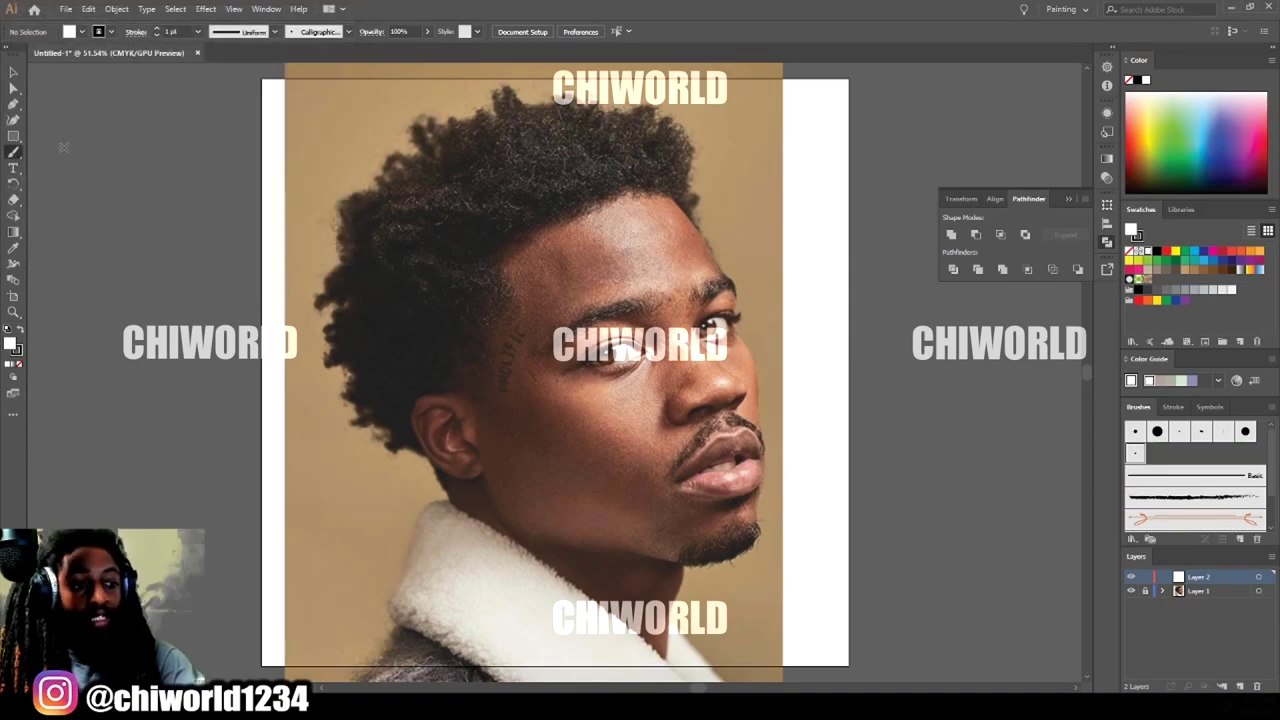
mouse_move(197, 189)
mouse_down()
mouse_move(189, 229)
mouse_move(205, 298)
mouse_up()
drag(200, 444, 213, 357)
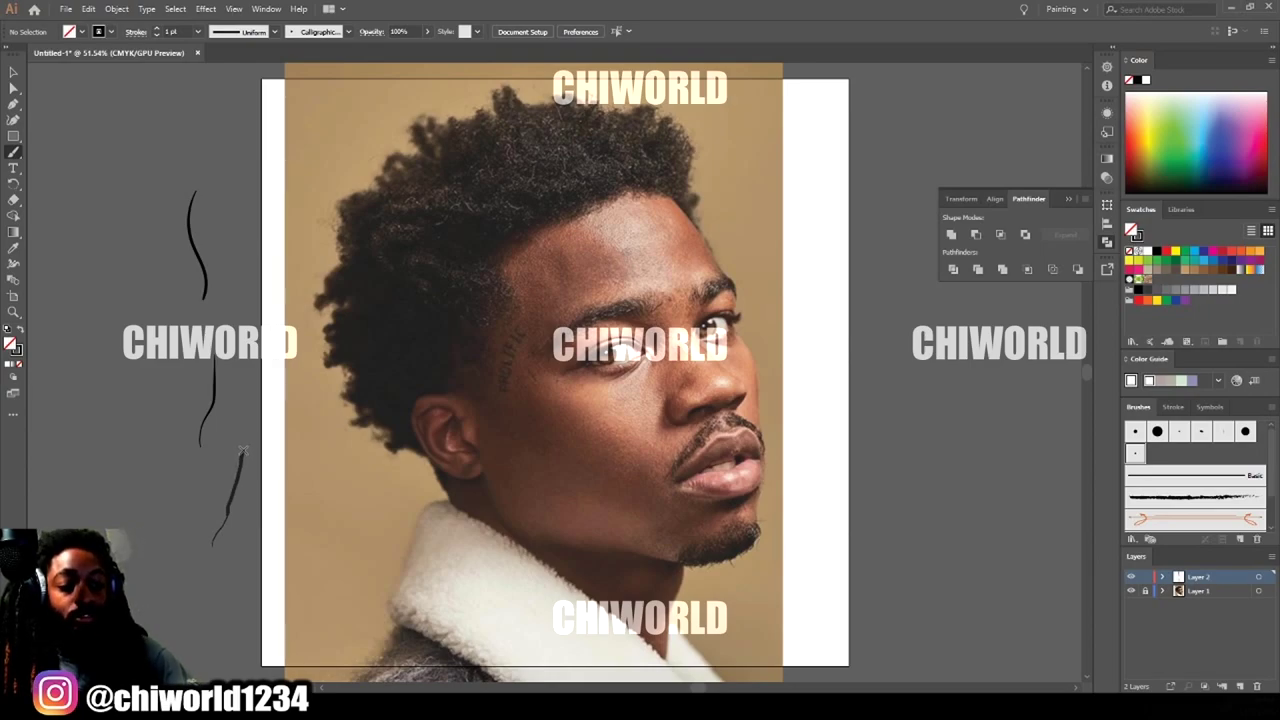
drag(241, 441, 241, 420)
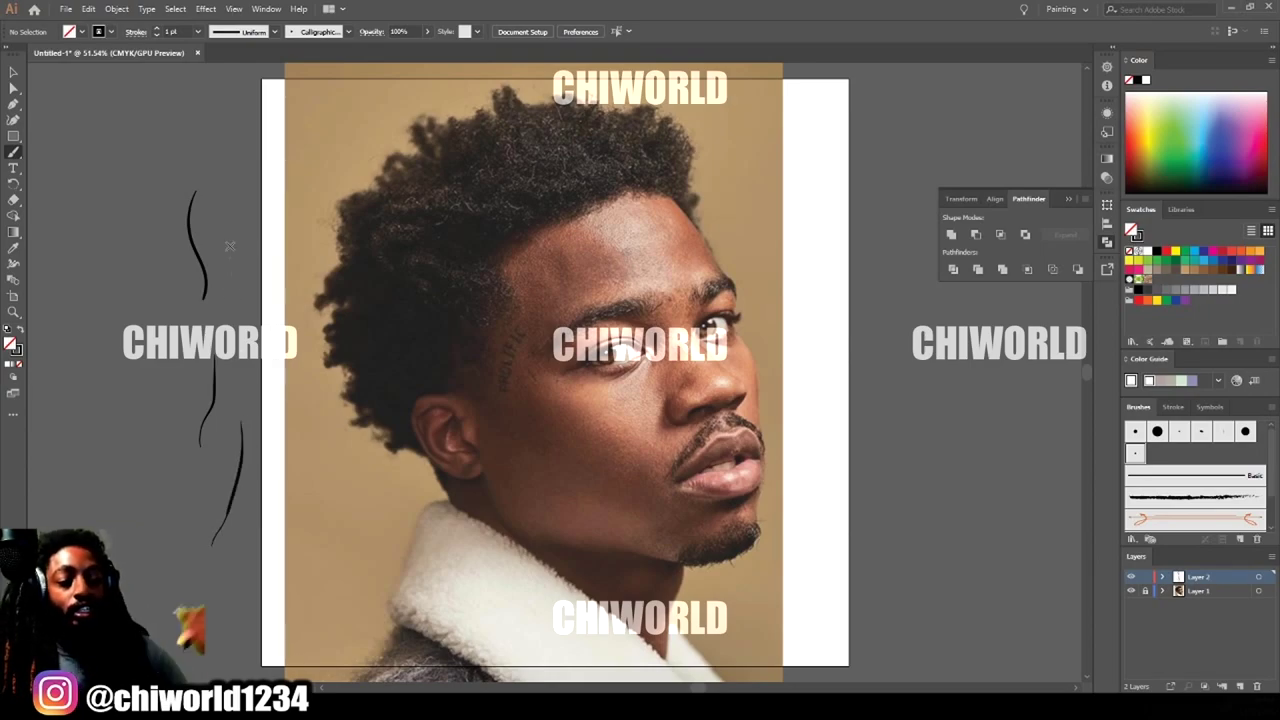
click(13, 72)
drag(160, 286, 256, 540)
key(Delete)
Set the stroke weight to 0.75 pt and paint a test stroke beside the artboard.
click(197, 31)
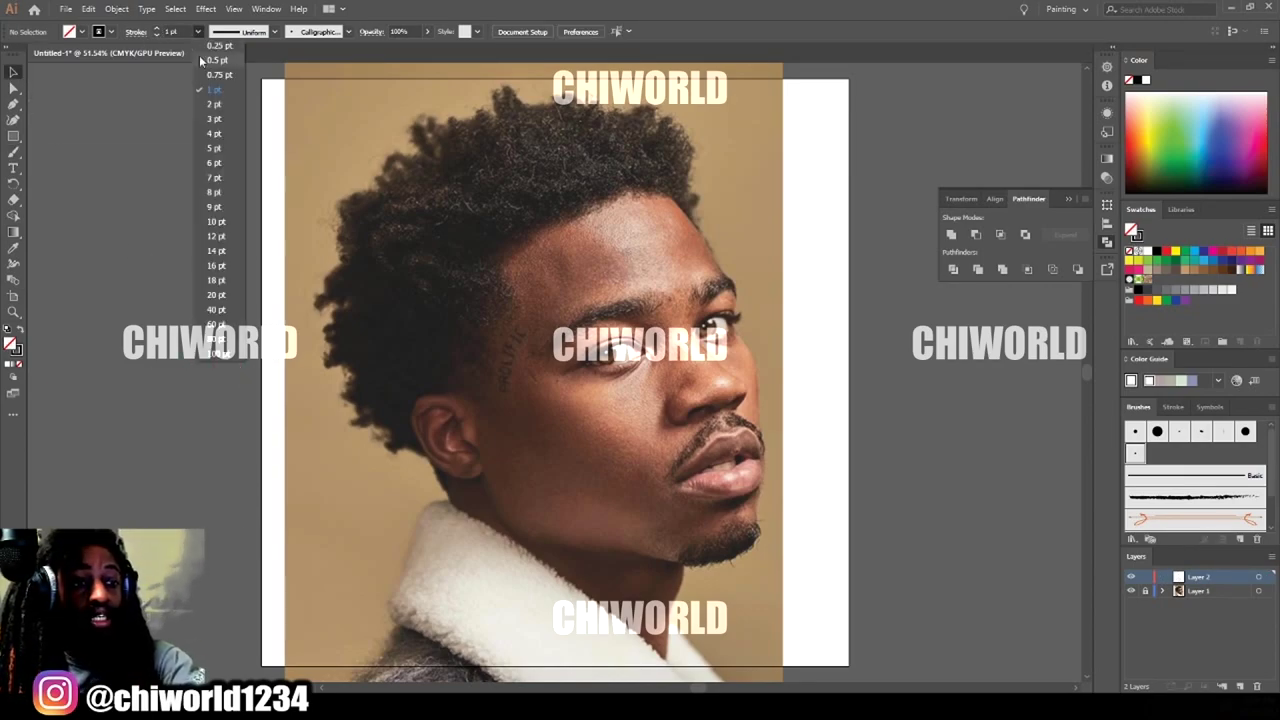
click(204, 77)
click(10, 152)
drag(228, 188, 226, 290)
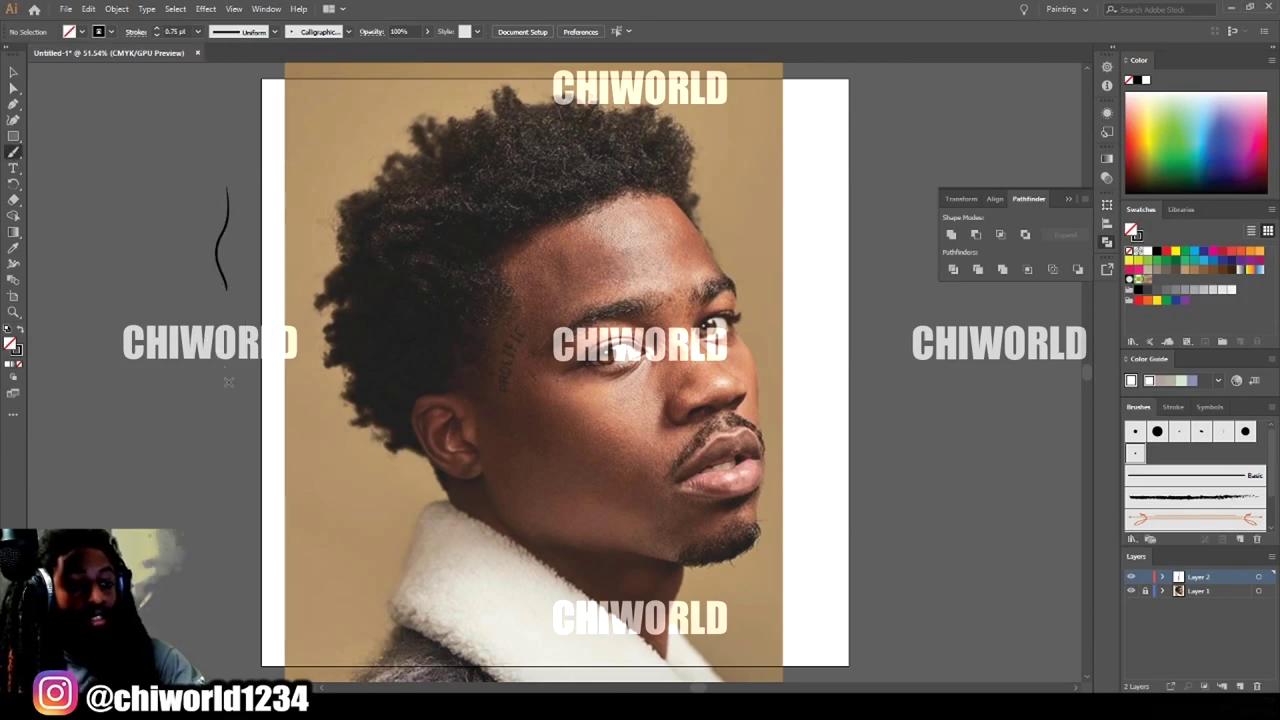
Trace the upper lash line of the nearer eye from the outer to the inner corner with the Paintbrush.
scroll(805, 466, up, 3)
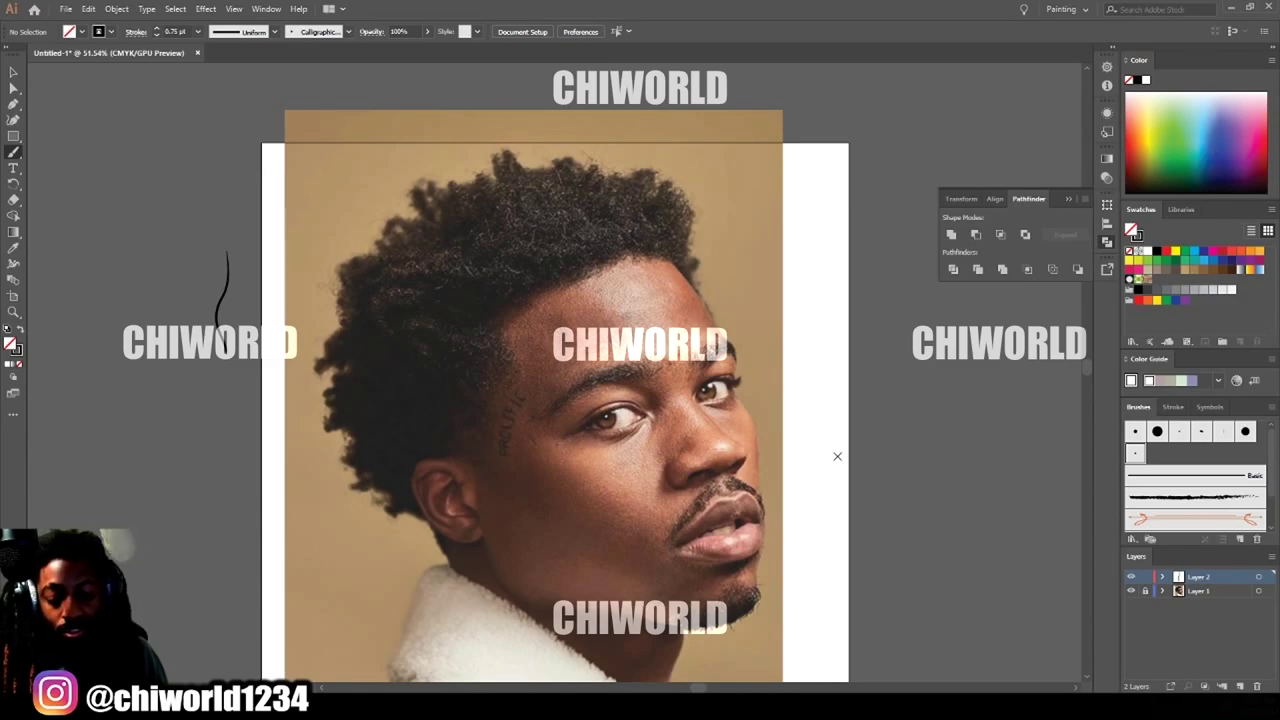
scroll(831, 479, up, 5)
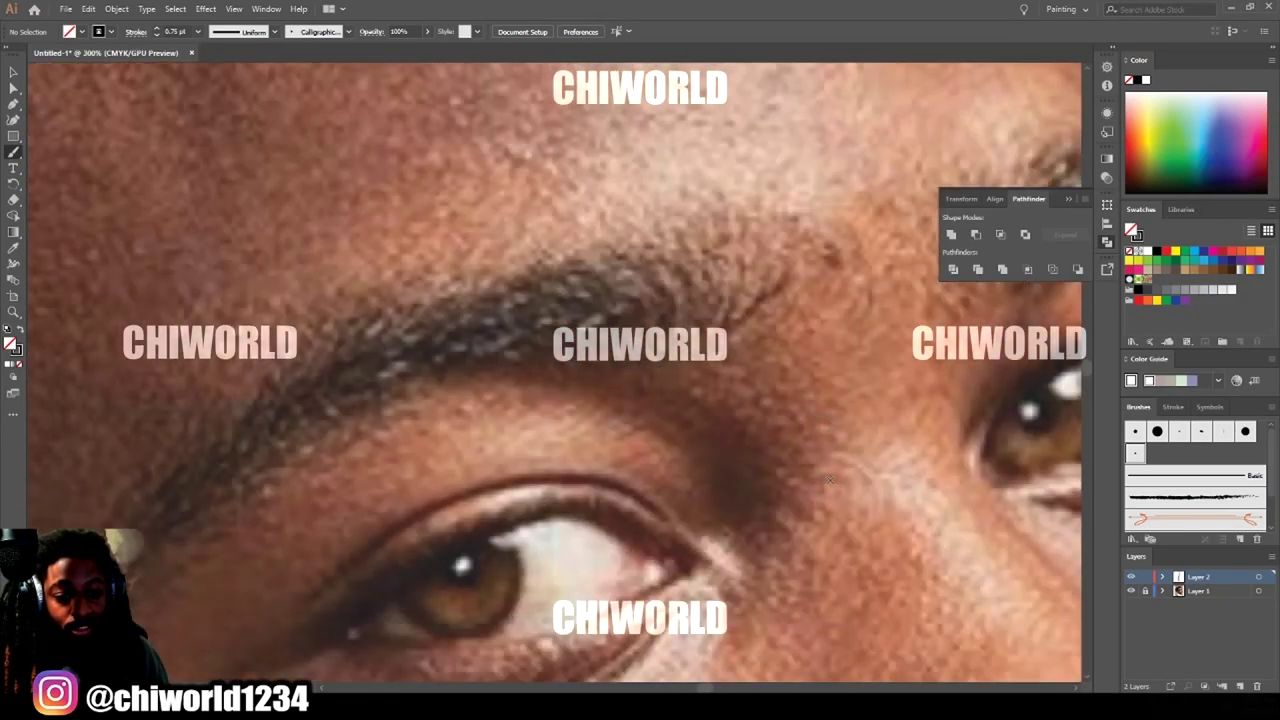
scroll(829, 480, up, 3)
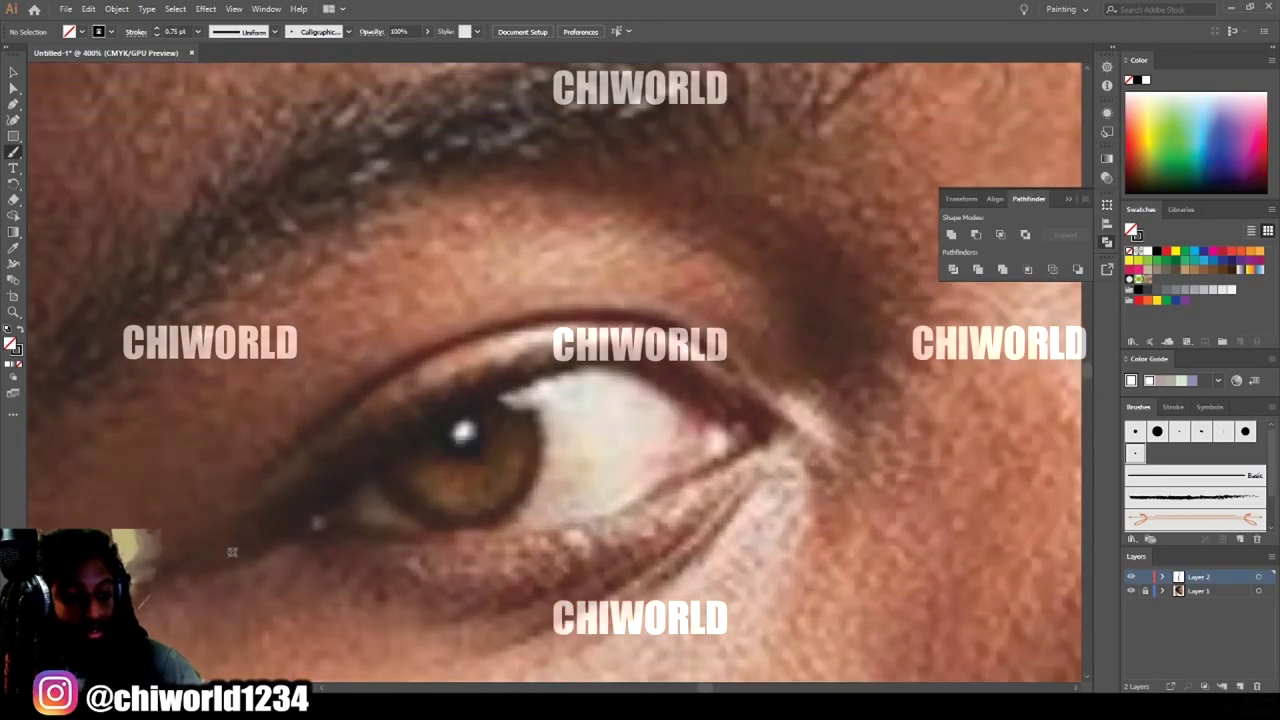
drag(239, 551, 271, 537)
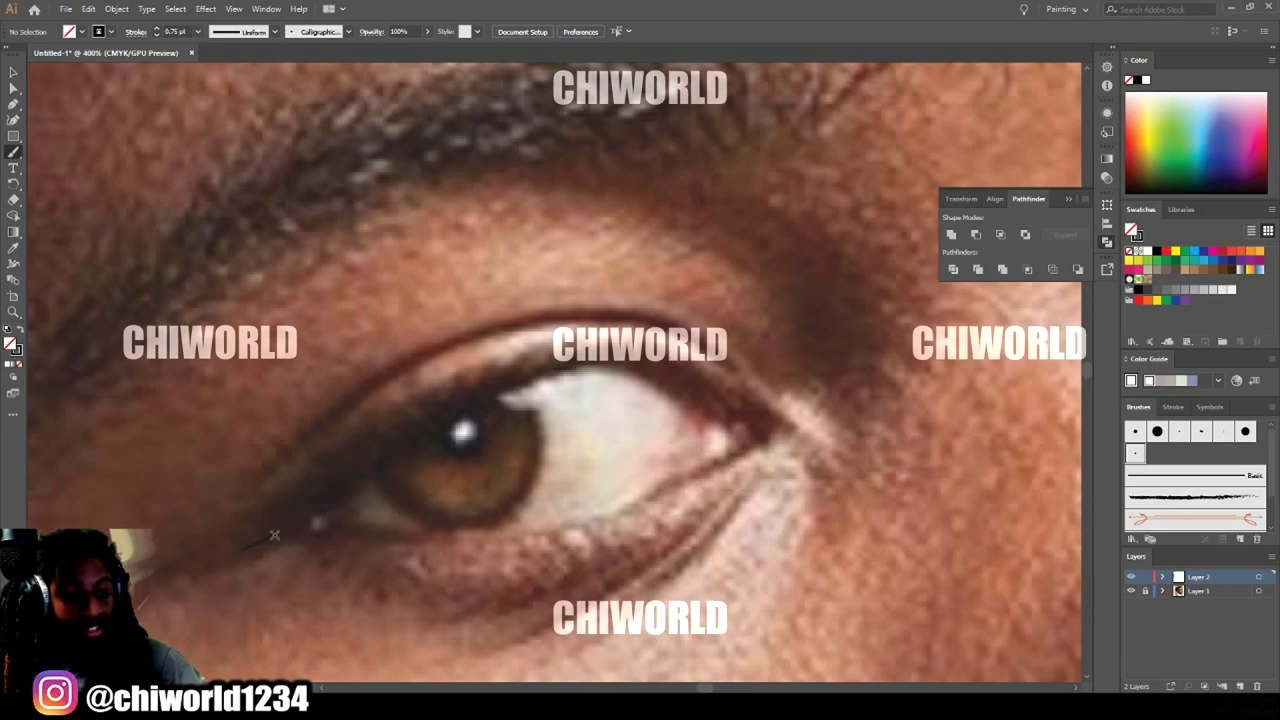
mouse_move(452, 400)
mouse_down()
mouse_move(604, 348)
mouse_move(672, 363)
mouse_move(777, 431)
mouse_up()
Set the stroke weight to 0.5 pt and trace the nearer eye's lower lid, upper lid crease and under-eye lines.
click(198, 31)
click(216, 60)
mouse_move(284, 528)
mouse_down()
mouse_move(444, 532)
mouse_move(712, 462)
mouse_move(774, 430)
mouse_up()
mouse_move(228, 506)
mouse_down()
mouse_move(405, 352)
mouse_move(655, 314)
mouse_move(752, 376)
mouse_up()
mouse_move(449, 643)
mouse_down()
mouse_move(554, 615)
mouse_move(716, 504)
mouse_up()
drag(692, 552, 760, 463)
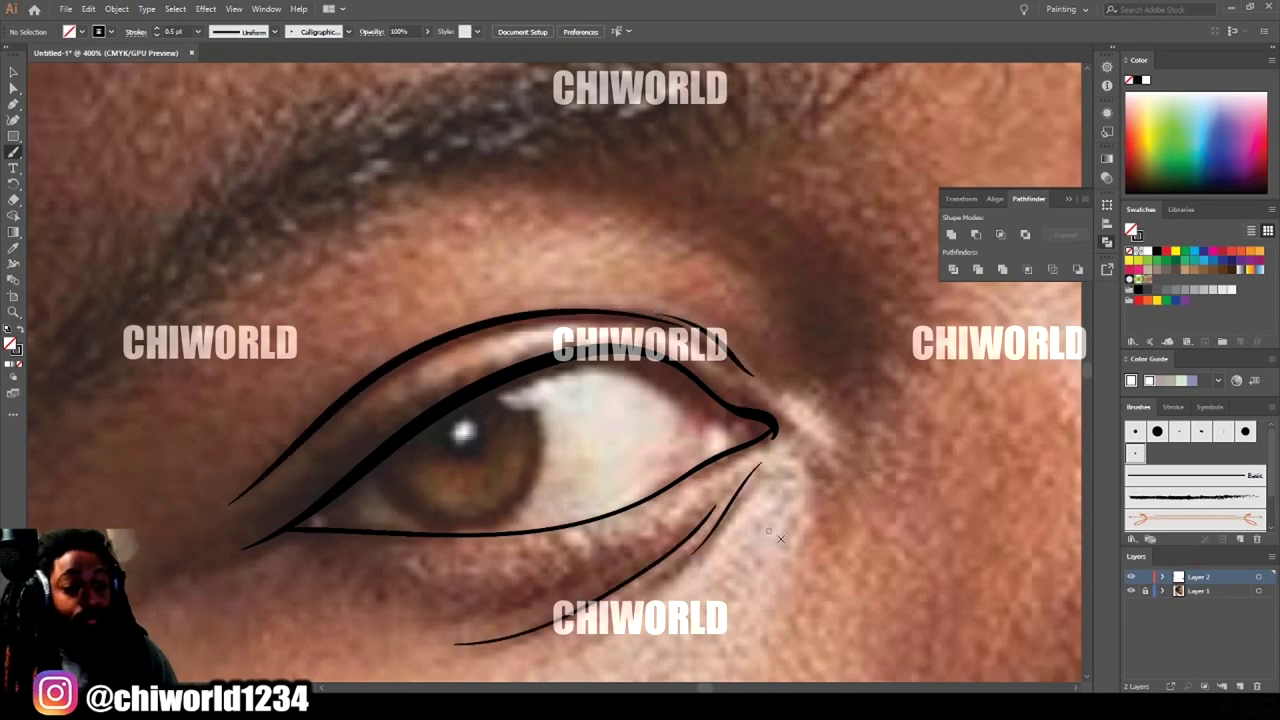
mouse_move(448, 413)
mouse_down()
mouse_move(596, 363)
mouse_move(678, 379)
mouse_move(756, 417)
mouse_up()
drag(692, 472, 678, 378)
Trace the lid and crease lines of the farther eye with the Paintbrush.
key(ctrl+minus)
key(ctrl+minus)
drag(937, 427, 616, 578)
key(ctrl+plus)
key(ctrl+plus)
drag(872, 438, 796, 342)
mouse_move(376, 530)
mouse_down()
mouse_move(368, 445)
mouse_move(484, 307)
mouse_move(656, 272)
mouse_move(725, 325)
mouse_move(836, 338)
mouse_move(390, 518)
mouse_move(703, 471)
mouse_move(742, 332)
mouse_up()
mouse_move(414, 496)
mouse_down()
mouse_move(366, 484)
mouse_move(330, 430)
mouse_move(755, 206)
mouse_move(797, 240)
mouse_up()
mouse_move(409, 551)
mouse_down()
mouse_move(673, 606)
mouse_move(601, 376)
mouse_up()
Hide the photo layer to examine the eye line art alone, and show the photo again.
key(ctrl+minus)
key(ctrl+minus)
key(ctrl+minus)
key(ctrl+minus)
key(ctrl+minus)
click(1132, 592)
click(1132, 592)
Trace the underside of the nose tip with a tapered line around the farther nostril.
key(ctrl+plus)
key(ctrl+plus)
key(ctrl+plus)
key(ctrl+plus)
mouse_move(572, 523)
mouse_down()
mouse_move(711, 489)
mouse_move(822, 410)
mouse_up()
drag(720, 484, 808, 414)
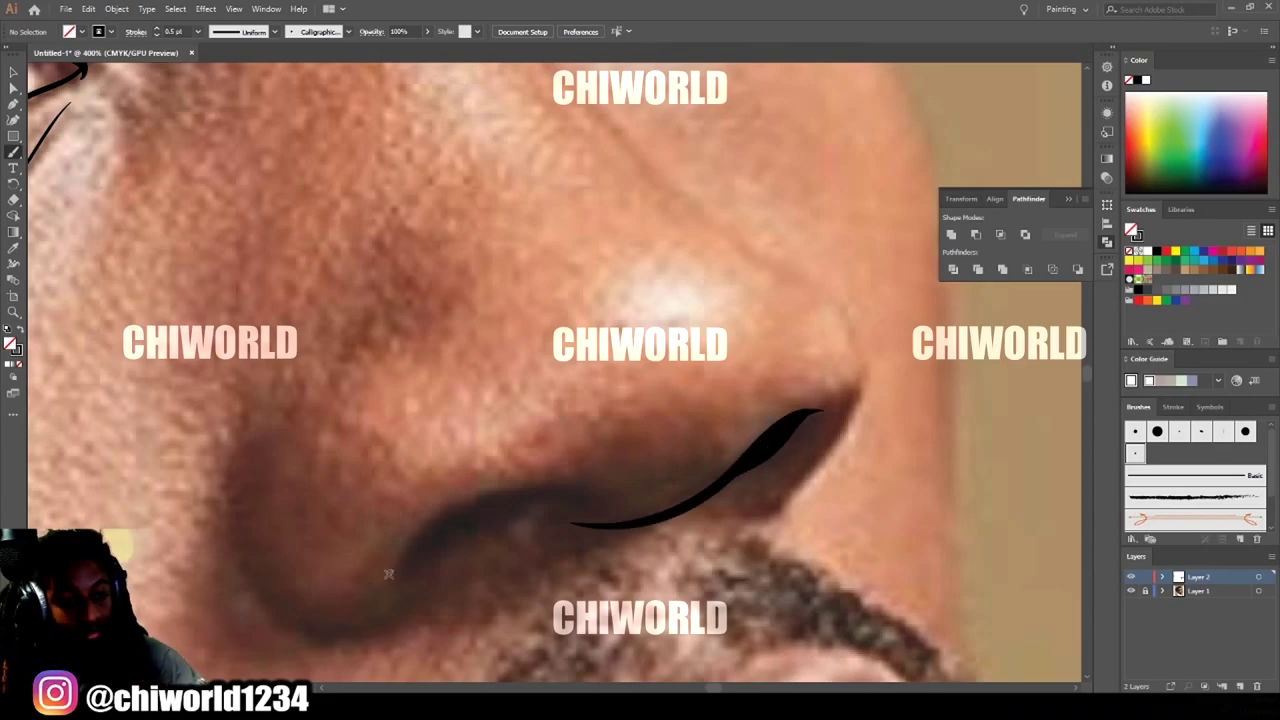
Trace the nearer nostril, redoing its first stroke, and add the nose wing contour and the nose bridge line.
mouse_move(392, 576)
mouse_down()
mouse_move(510, 486)
mouse_move(597, 503)
mouse_up()
key(ctrl+z)
mouse_move(392, 584)
mouse_down()
mouse_move(503, 493)
mouse_move(588, 500)
mouse_up()
mouse_move(432, 594)
mouse_down()
mouse_move(285, 628)
mouse_move(258, 420)
mouse_up()
scroll(346, 460, up, 5)
mouse_move(437, 165)
mouse_down()
mouse_move(642, 448)
mouse_move(737, 527)
mouse_up()
Trace the parting line between the lips from the nearer mouth corner to the far side.
key(ctrl+minus)
key(ctrl+minus)
key(ctrl+minus)
key(ctrl+minus)
key(ctrl+plus)
key(ctrl+plus)
key(ctrl+plus)
scroll(880, 635, down, 5)
mouse_move(334, 579)
mouse_down()
mouse_move(584, 442)
mouse_move(726, 384)
mouse_up()
drag(668, 425, 825, 438)
Trace the outer lip outline and redo the thick lower lip line from the mouth corner.
mouse_move(362, 572)
mouse_down()
mouse_move(340, 577)
mouse_move(330, 560)
mouse_move(530, 350)
mouse_move(694, 287)
mouse_move(830, 380)
mouse_move(842, 494)
mouse_move(582, 660)
mouse_move(450, 624)
mouse_up()
mouse_move(406, 610)
mouse_down()
mouse_move(320, 590)
mouse_move(466, 640)
mouse_move(602, 664)
mouse_up()
scroll(342, 521, down, 2)
drag(342, 521, 616, 604)
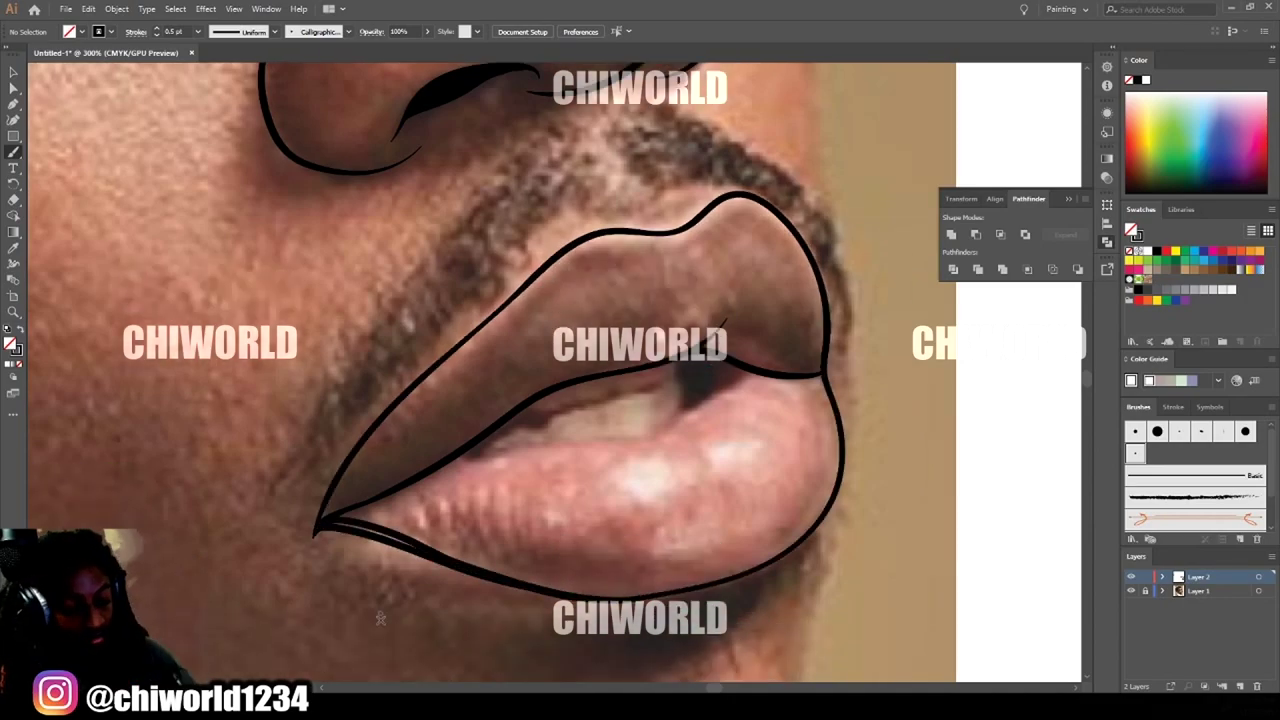
key(ctrl+z)
mouse_move(318, 527)
mouse_down()
mouse_move(585, 595)
mouse_move(694, 592)
mouse_up()
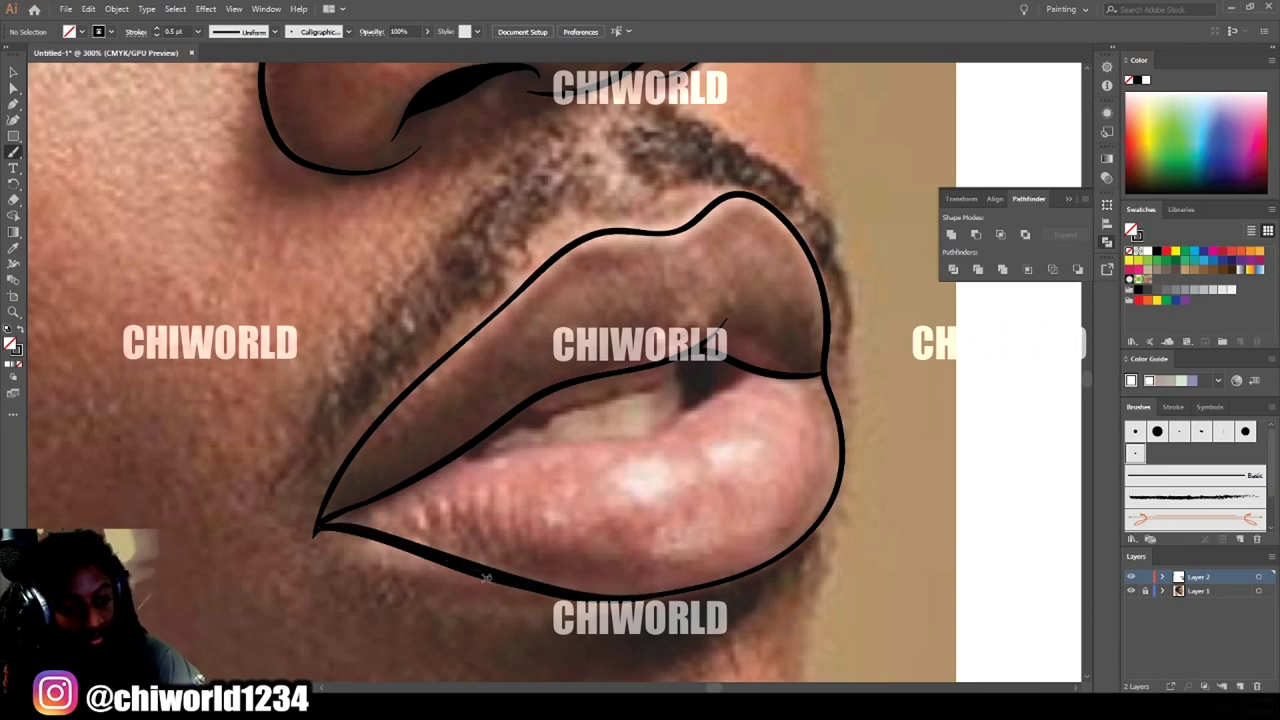
Hide the photo layer to examine the nose and lip line art, and show the photo again.
key(ctrl+minus)
key(ctrl+minus)
key(ctrl+minus)
key(ctrl+minus)
scroll(1054, 591, up, 2)
click(1130, 593)
key(ctrl+plus)
key(ctrl+plus)
click(1130, 593)
key(ctrl+plus)
scroll(886, 557, down, 5)
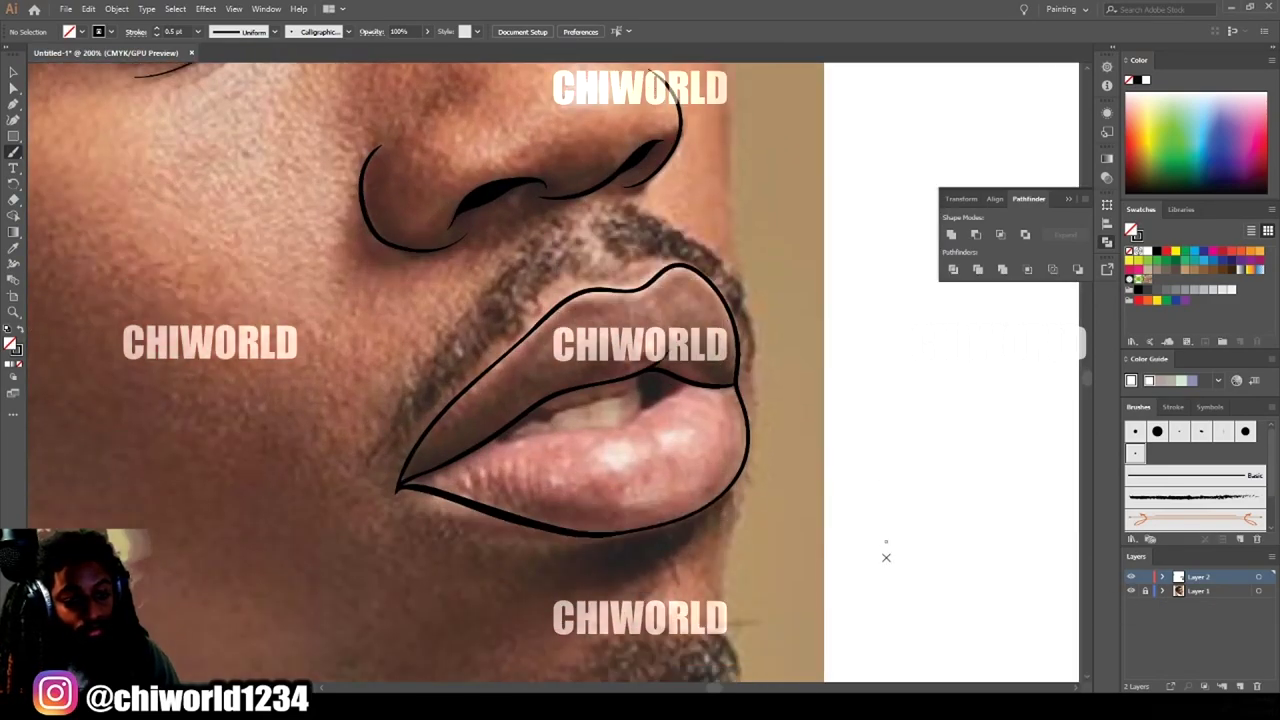
Undo the outer outline strokes of both lips, keeping the parting line between them.
key(ctrl+plus)
key(ctrl+z)
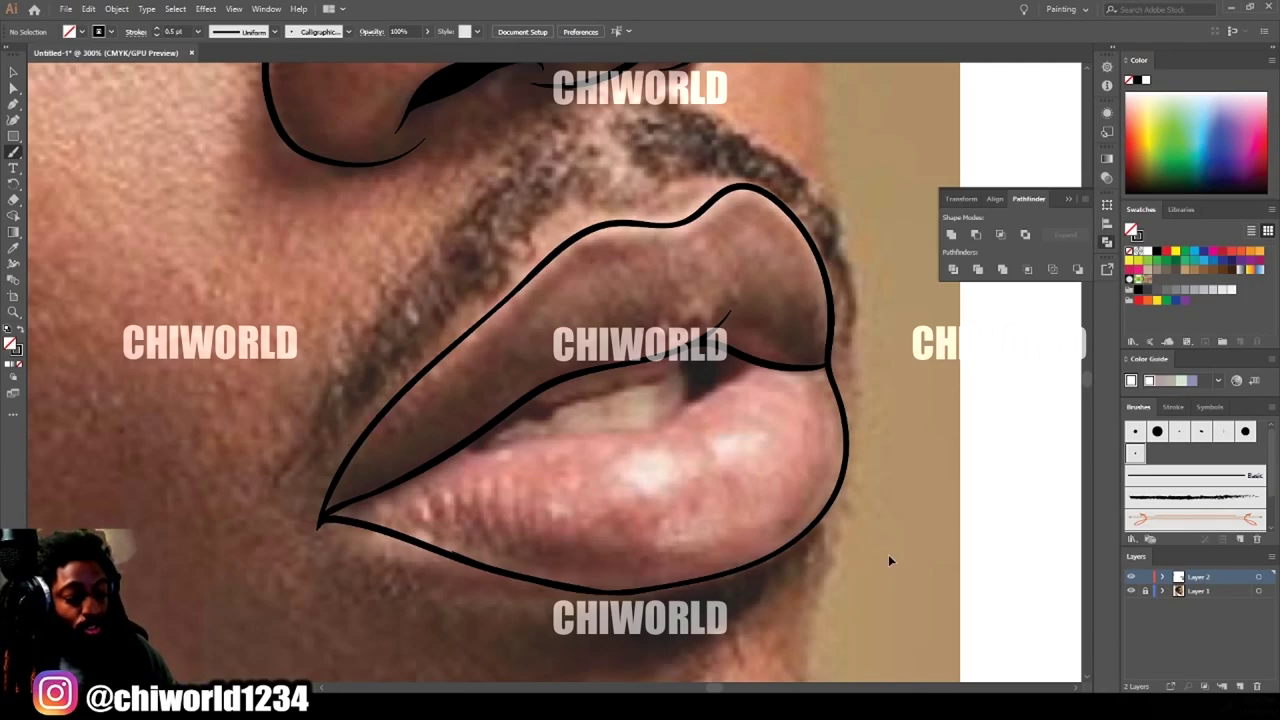
key(ctrl+z)
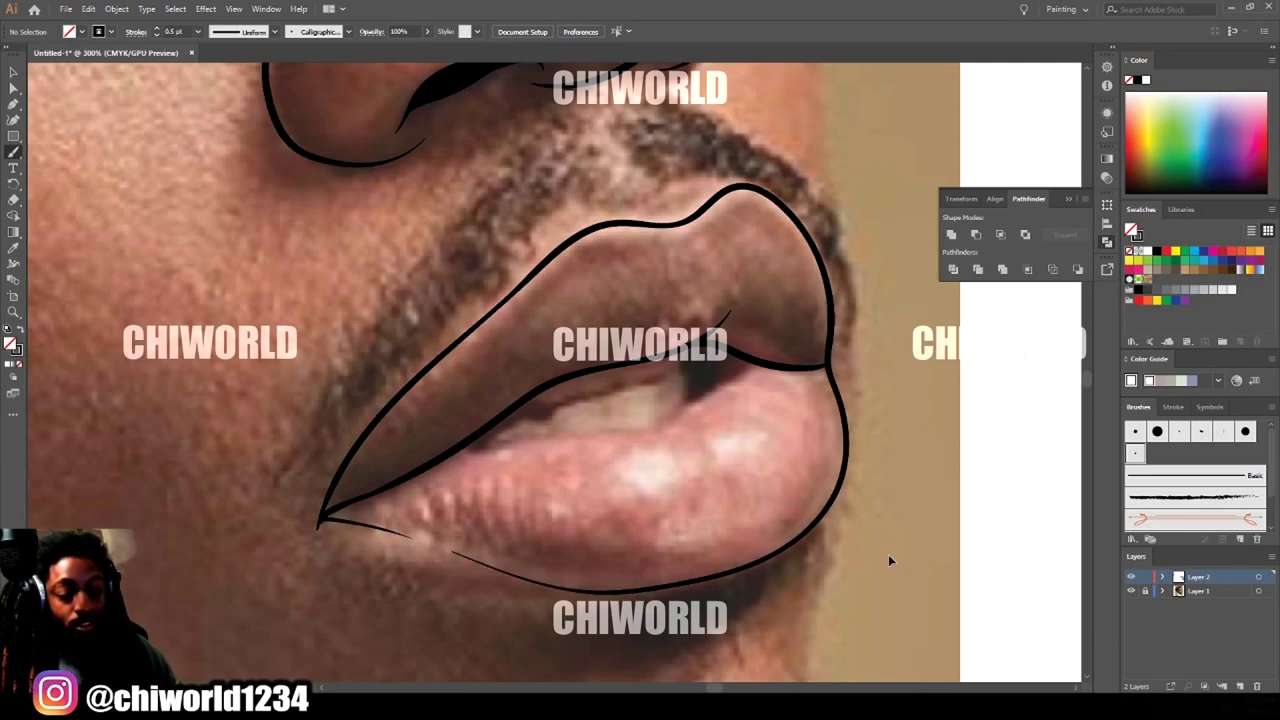
key(ctrl+z)
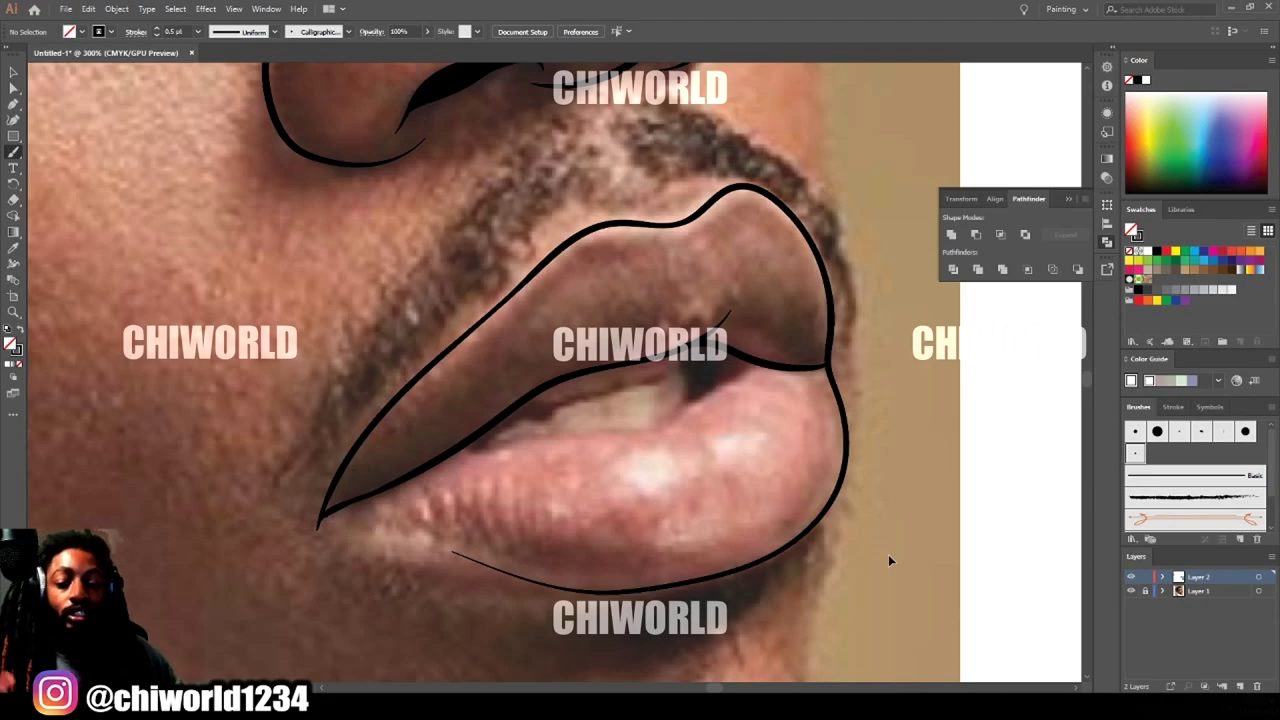
key(ctrl+z)
key(ctrl+z)
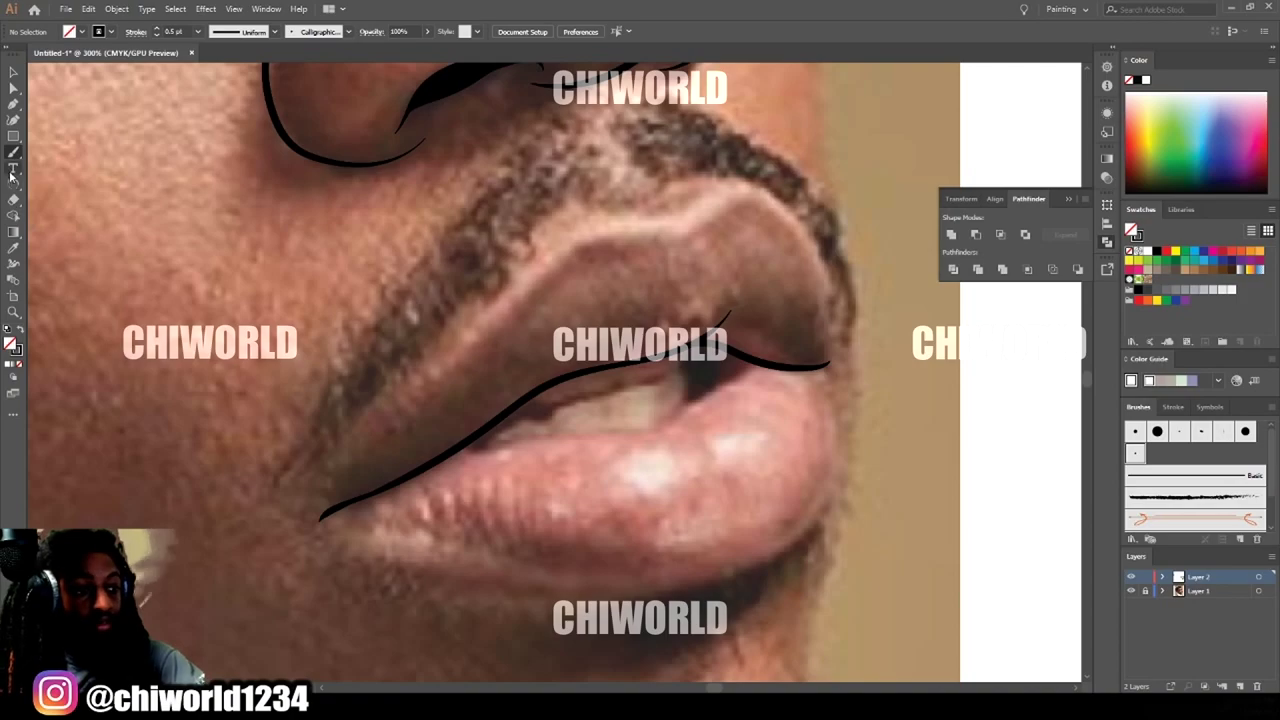
Trace the lower edge of the mouth opening and repaint the outer outlines of the upper and lower lips.
mouse_move(446, 456)
mouse_down()
mouse_move(648, 428)
mouse_move(750, 378)
mouse_up()
scroll(480, 352, up, 1)
mouse_move(318, 588)
mouse_down()
mouse_move(348, 511)
mouse_move(552, 317)
mouse_move(724, 265)
mouse_move(791, 276)
mouse_move(830, 430)
mouse_up()
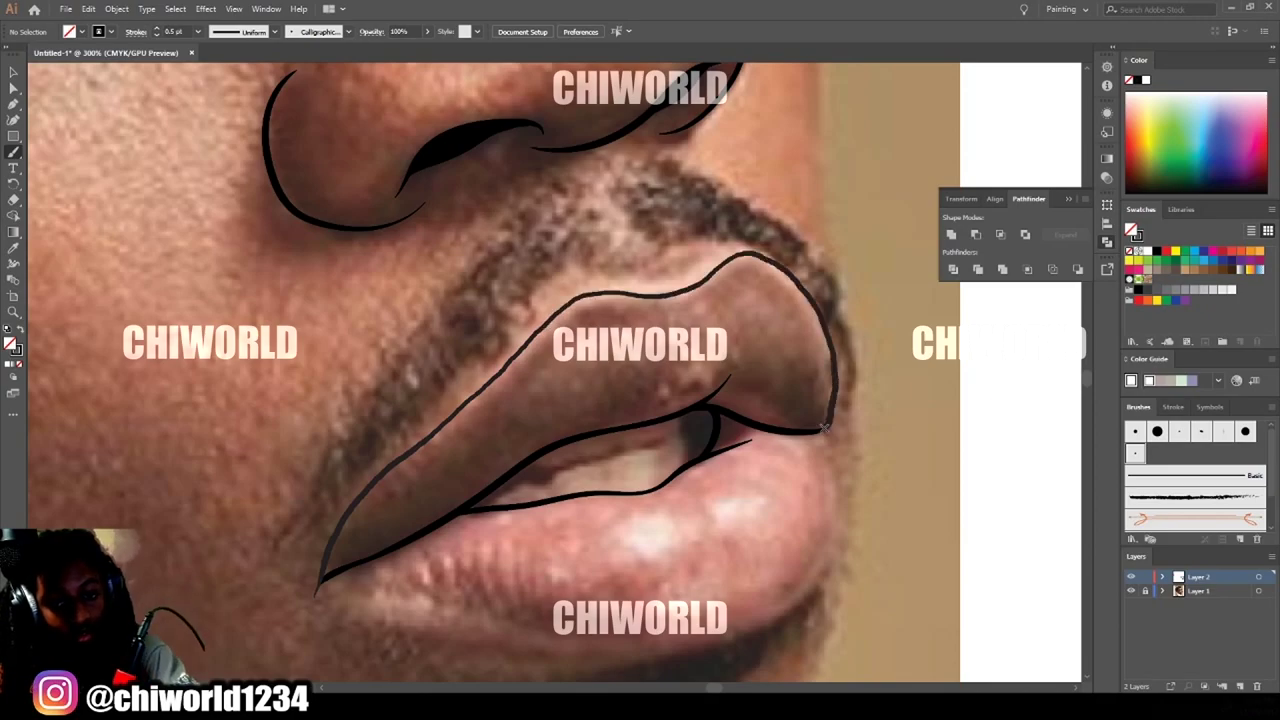
scroll(830, 430, down, 1)
mouse_move(318, 502)
mouse_down()
mouse_move(458, 561)
mouse_move(644, 574)
mouse_move(770, 538)
mouse_move(827, 465)
mouse_move(822, 345)
mouse_up()
Hide the photo layer to examine the traced eyes, nose and lips, and show the photo again.
key(ctrl+minus)
key(ctrl+minus)
key(ctrl+minus)
key(ctrl+minus)
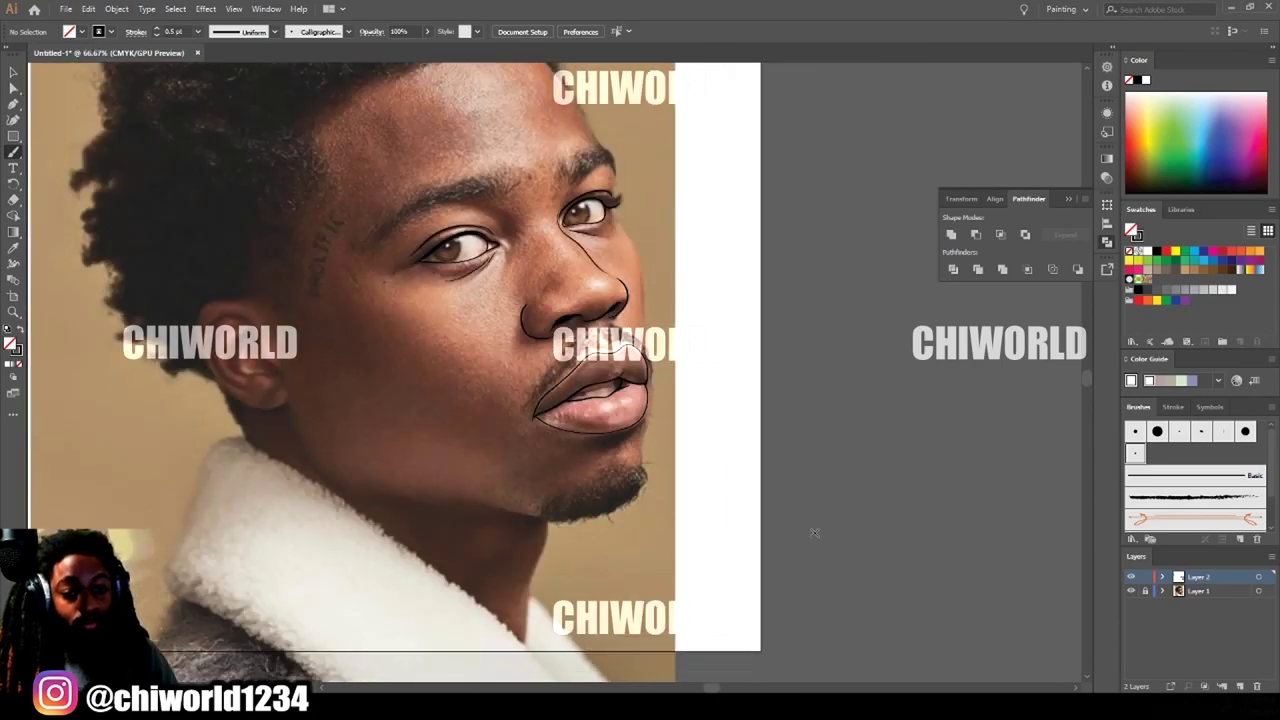
click(1129, 593)
key(ctrl+plus)
key(ctrl+plus)
click(1129, 593)
Undo a trial line painted on the ear's upper inner rim and set the stroke weight to 0.75 pt.
key(ctrl+minus)
scroll(748, 560, left, 3)
key(ctrl+plus)
key(ctrl+plus)
scroll(748, 608, left, 7)
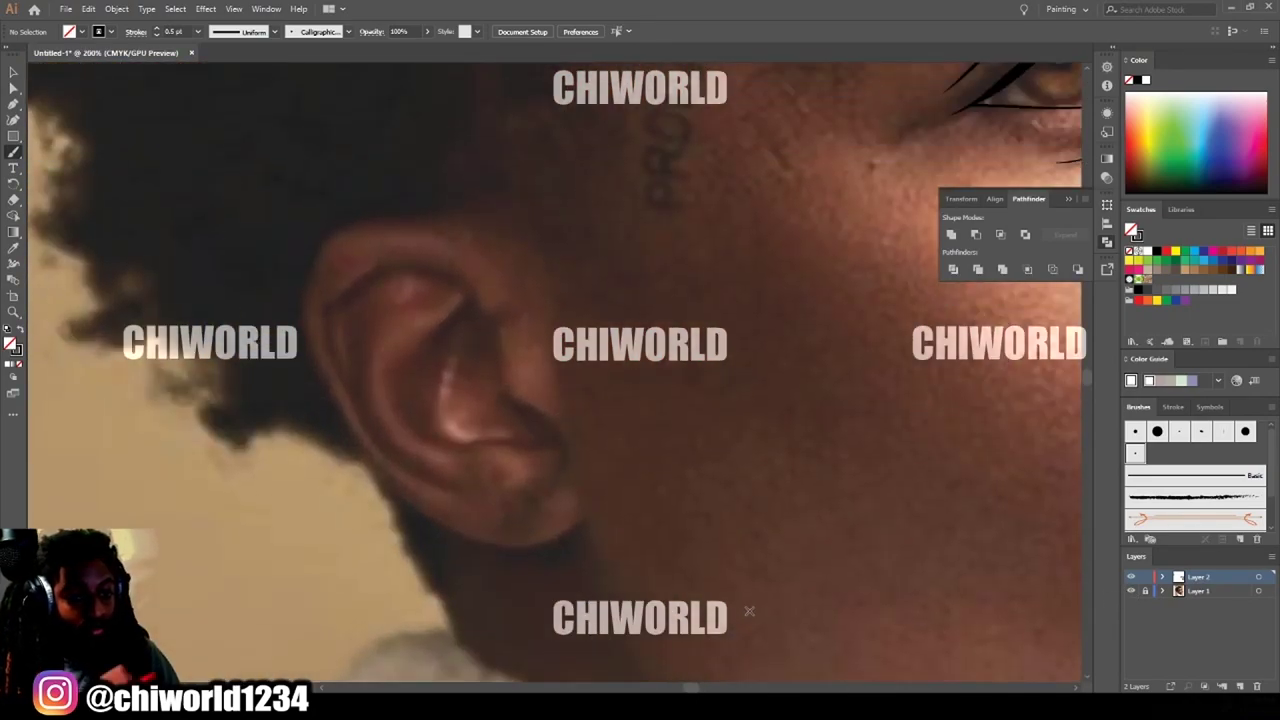
scroll(748, 608, up, 1)
drag(460, 273, 336, 290)
key(ctrl+z)
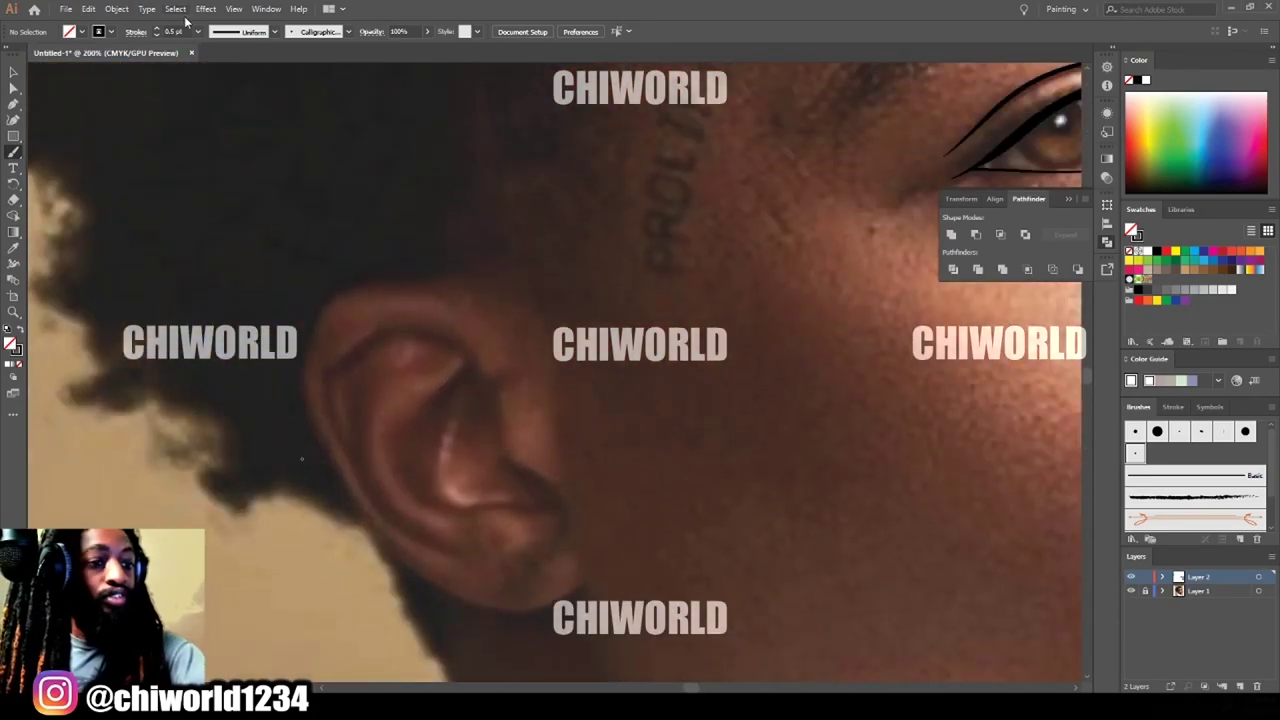
click(197, 32)
click(214, 80)
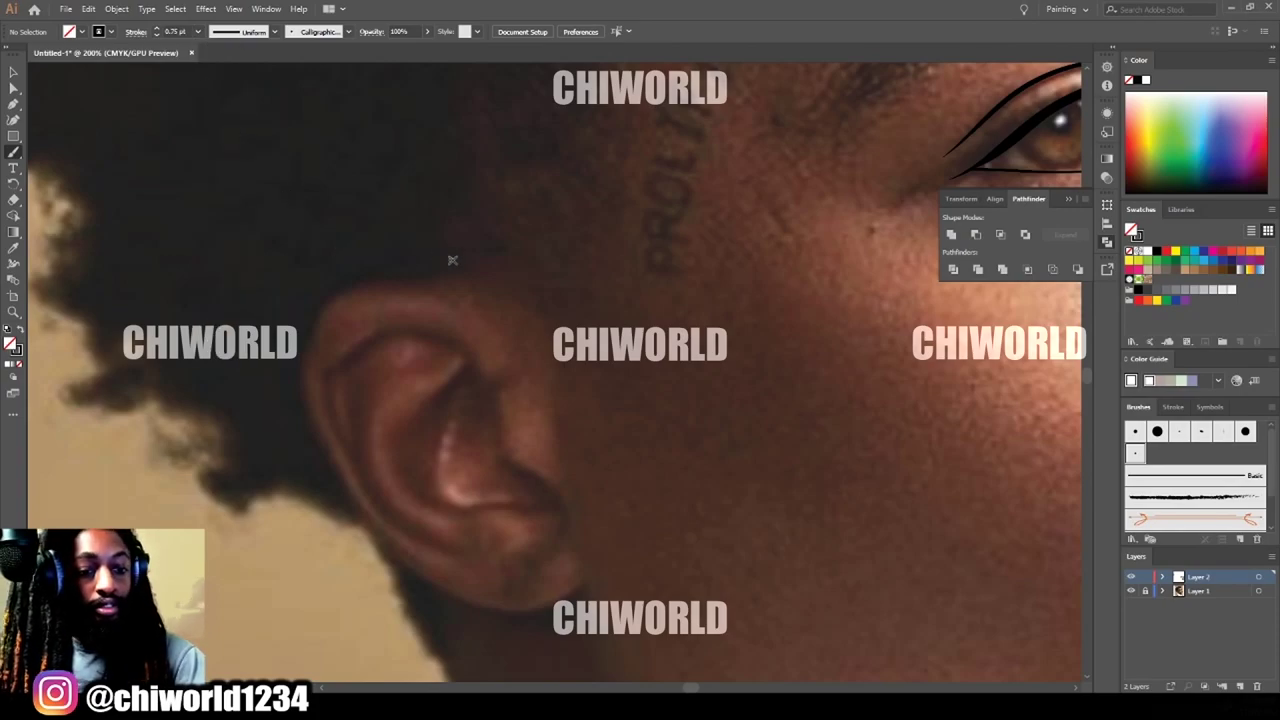
Trace the ear's outer contour from the upper rim to the lobe and the main folds inside it.
mouse_move(307, 420)
mouse_down()
mouse_move(368, 527)
mouse_move(516, 615)
mouse_move(580, 585)
mouse_up()
mouse_move(558, 510)
mouse_down()
mouse_move(499, 449)
mouse_move(493, 394)
mouse_move(436, 334)
mouse_move(377, 333)
mouse_move(333, 366)
mouse_move(379, 508)
mouse_move(440, 553)
mouse_move(488, 497)
mouse_move(437, 515)
mouse_move(447, 502)
mouse_move(414, 439)
mouse_move(470, 352)
mouse_up()
drag(383, 372, 438, 340)
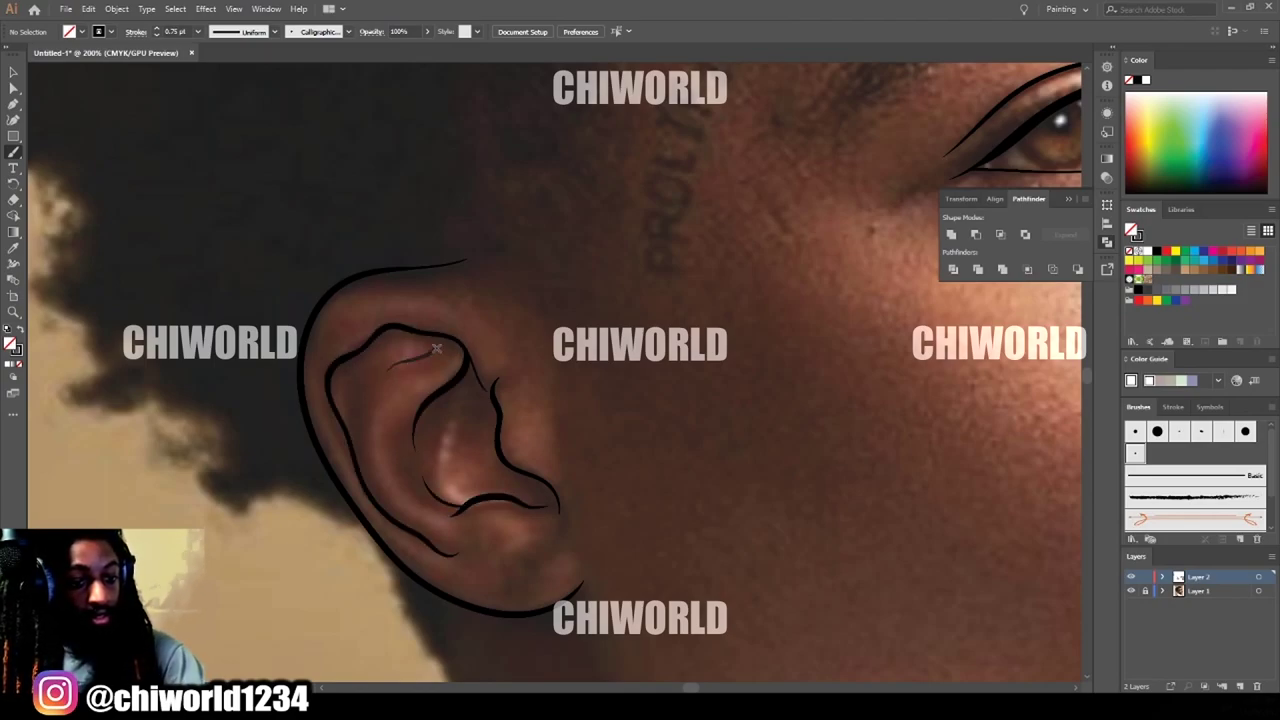
drag(348, 397, 354, 352)
mouse_move(318, 306)
mouse_down()
mouse_move(386, 277)
mouse_move(490, 270)
mouse_up()
Add finer lines along the ear's upper rim and around the ear opening.
key(ctrl+minus)
key(ctrl+plus)
key(ctrl+plus)
drag(300, 390, 391, 300)
key(ctrl+minus)
key(ctrl+minus)
key(ctrl+plus)
key(ctrl+plus)
mouse_move(514, 484)
mouse_down()
mouse_move(545, 394)
mouse_move(518, 328)
mouse_up()
Trace the jawline from below the ear toward the chin, undoing the first attempt and repainting the stroke.
key(ctrl+minus)
key(ctrl+minus)
key(ctrl+minus)
key(ctrl+minus)
key(ctrl+minus)
key(ctrl+plus)
key(ctrl+plus)
key(ctrl+plus)
scroll(885, 520, left, 2)
mouse_move(157, 370)
mouse_down()
mouse_move(194, 472)
mouse_move(362, 564)
mouse_move(677, 590)
mouse_move(876, 566)
mouse_up()
key(ctrl+z)
mouse_move(578, 577)
mouse_down()
mouse_move(683, 597)
mouse_move(838, 589)
mouse_move(947, 513)
mouse_up()
Trace the far contour of the face from the chin up past the lips and cheek.
key(ctrl+minus)
key(ctrl+minus)
key(ctrl+minus)
key(ctrl+plus)
key(ctrl+plus)
key(ctrl+plus)
key(ctrl+plus)
mouse_move(488, 628)
mouse_down()
mouse_move(520, 548)
mouse_move(554, 325)
mouse_move(546, 216)
mouse_up()
scroll(540, 400, up, 5)
mouse_move(538, 664)
mouse_down()
mouse_move(500, 324)
mouse_move(435, 205)
mouse_move(441, 118)
mouse_up()
Continue the far face contour past the eye and brow and up the forehead to the hairline.
scroll(465, 320, down, 1)
drag(538, 582, 530, 488)
scroll(643, 376, up, 5)
scroll(600, 410, left, 2)
mouse_move(605, 548)
mouse_down()
mouse_move(576, 463)
mouse_move(415, 212)
mouse_move(346, 140)
mouse_up()
scroll(346, 140, down, 2)
mouse_move(601, 537)
mouse_down()
mouse_move(607, 448)
mouse_move(551, 372)
mouse_up()
Trace the lower edge of the chin and compare the face outline with the photo hidden and shown.
key(ctrl+minus)
key(ctrl+minus)
key(ctrl+minus)
key(ctrl+minus)
drag(702, 665, 842, 600)
click(1131, 591)
key(ctrl+plus)
click(1131, 591)
Trace the neck lines and paint a wavy dripping edge along the collar to close off the neck.
scroll(921, 583, down, 5)
key(ctrl+plus)
key(ctrl+plus)
mouse_move(743, 345)
mouse_down()
mouse_move(667, 624)
mouse_move(650, 592)
mouse_move(555, 515)
mouse_move(528, 525)
mouse_move(121, 286)
mouse_up()
key(ctrl+plus)
mouse_move(154, 217)
mouse_down()
mouse_move(609, 537)
mouse_move(608, 490)
mouse_up()
mouse_move(441, 500)
mouse_down()
mouse_move(404, 532)
mouse_move(369, 441)
mouse_move(302, 440)
mouse_move(346, 364)
mouse_move(318, 258)
mouse_up()
Hide the photo layer to examine the line work of face, ear and neck, and show the photo again.
key(ctrl+0)
click(1131, 591)
key(ctrl+equal)
click(1131, 591)
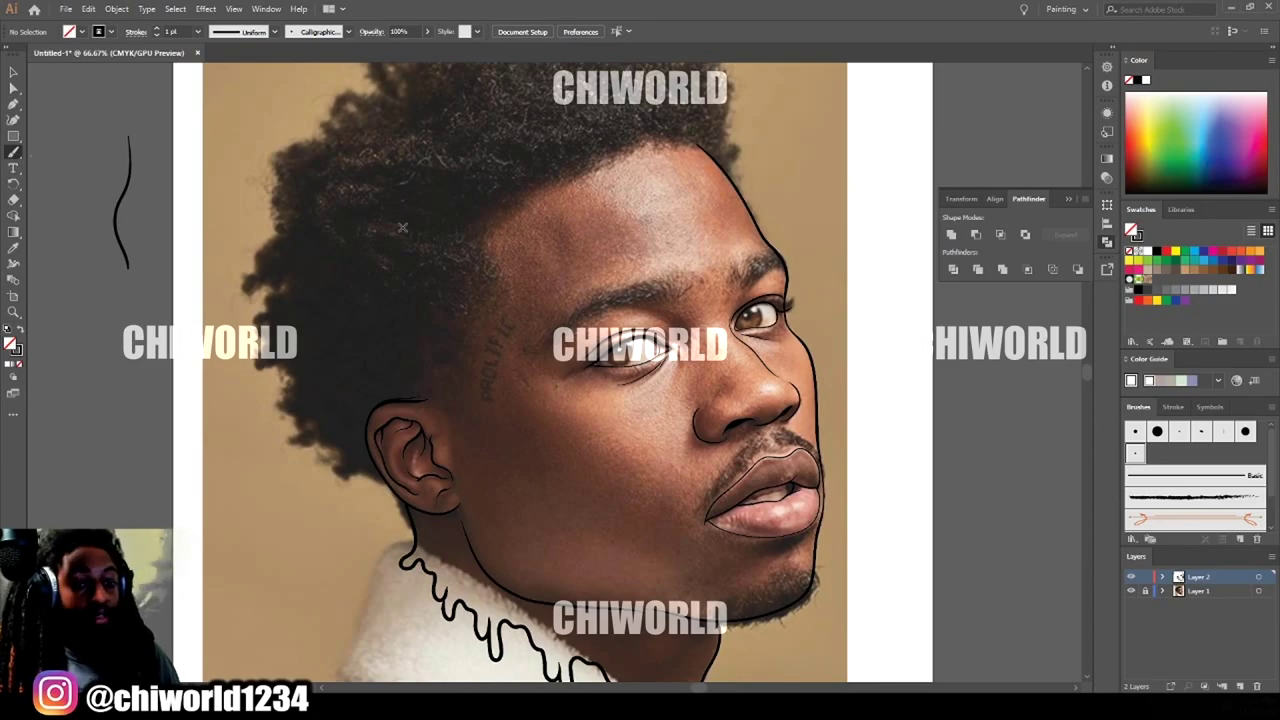
scroll(420, 215, up, 2)
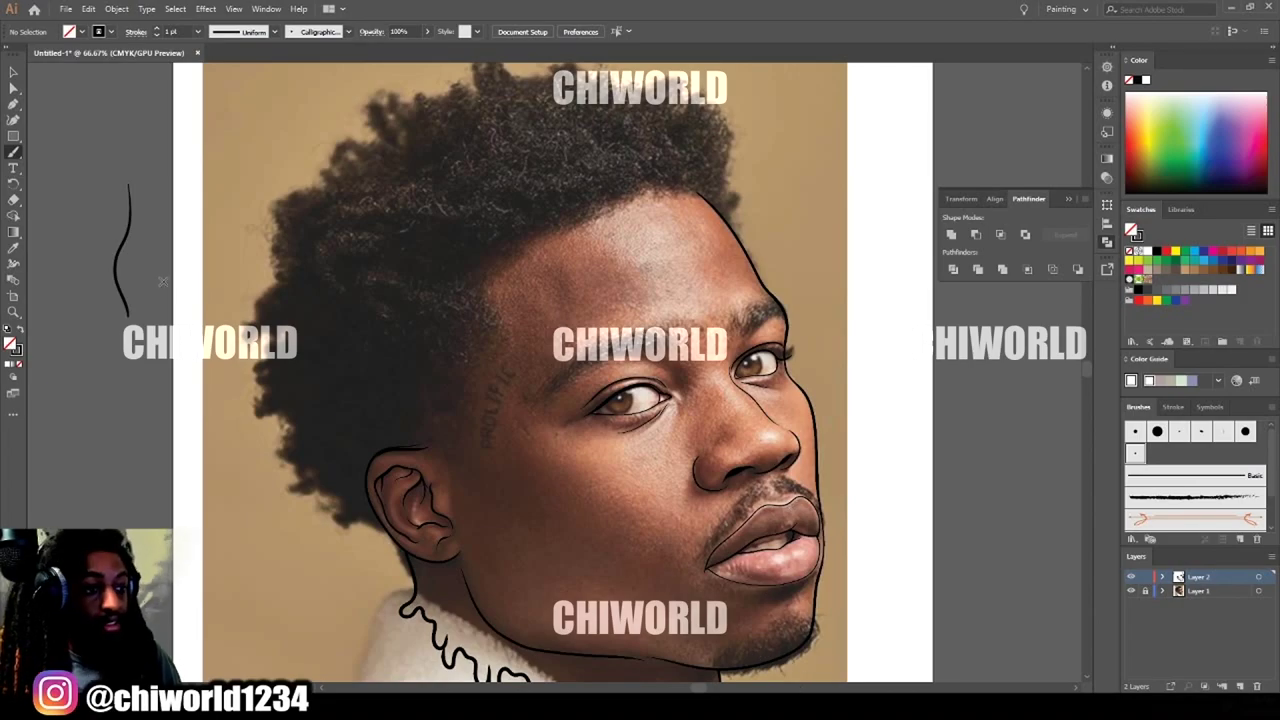
Switch to the Pencil tool with a black fill and no stroke, and confirm its options with new strokes filled.
double_click(15, 152)
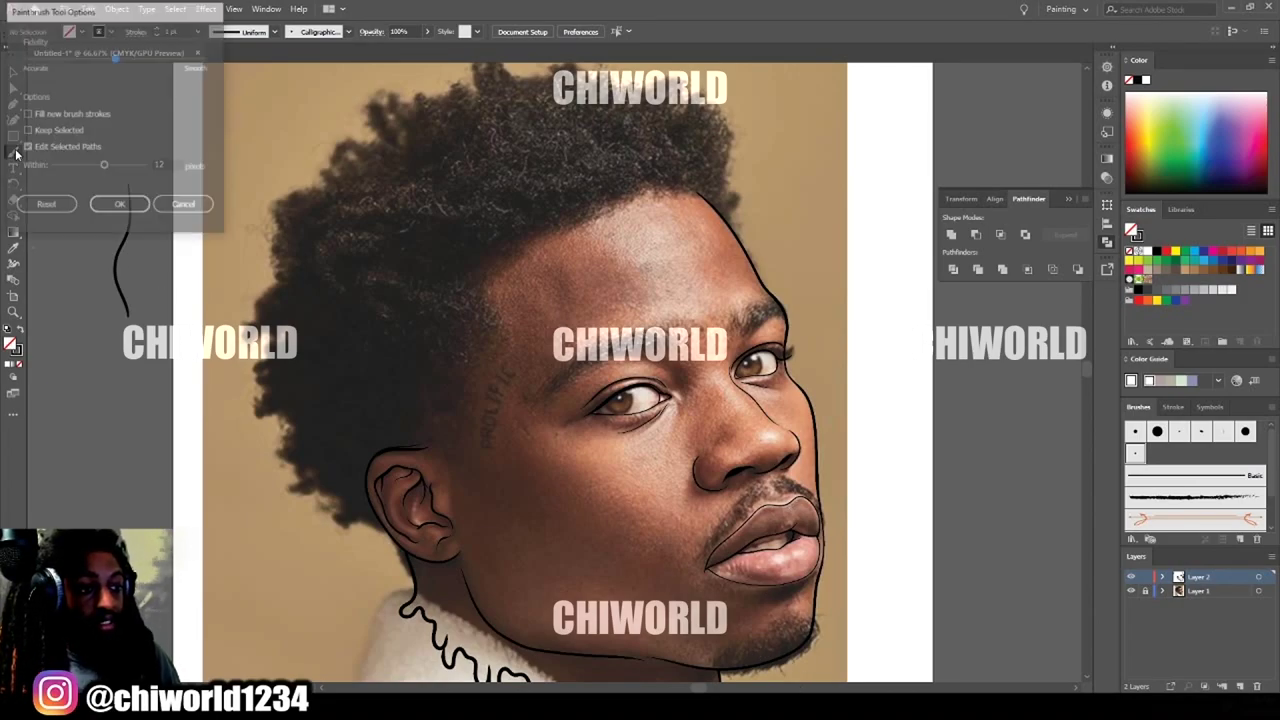
click(183, 204)
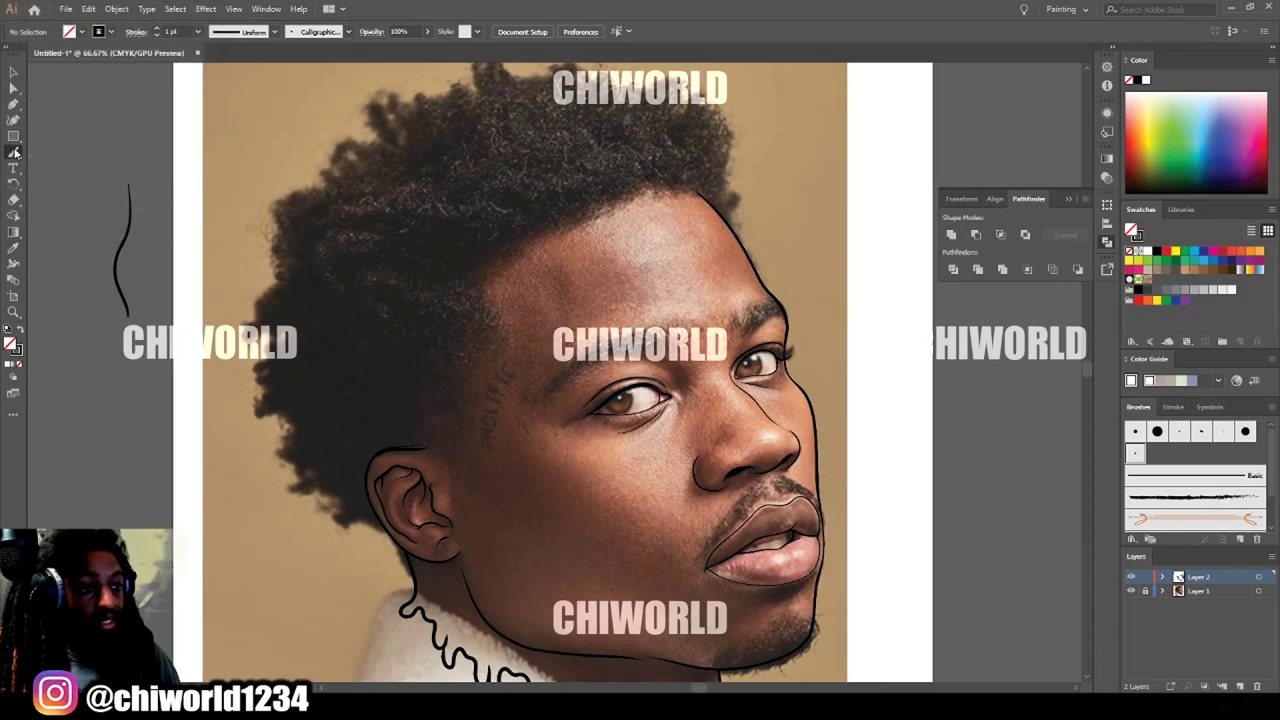
right_click(17, 153)
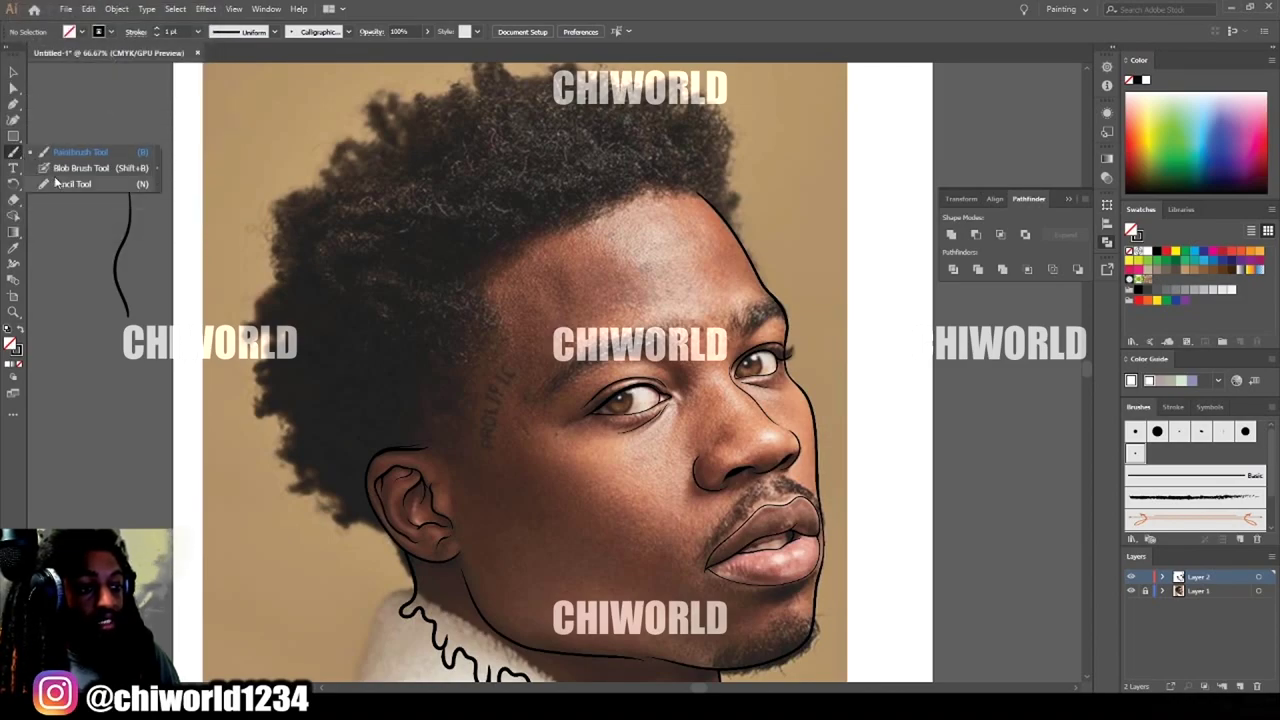
drag(47, 188, 59, 188)
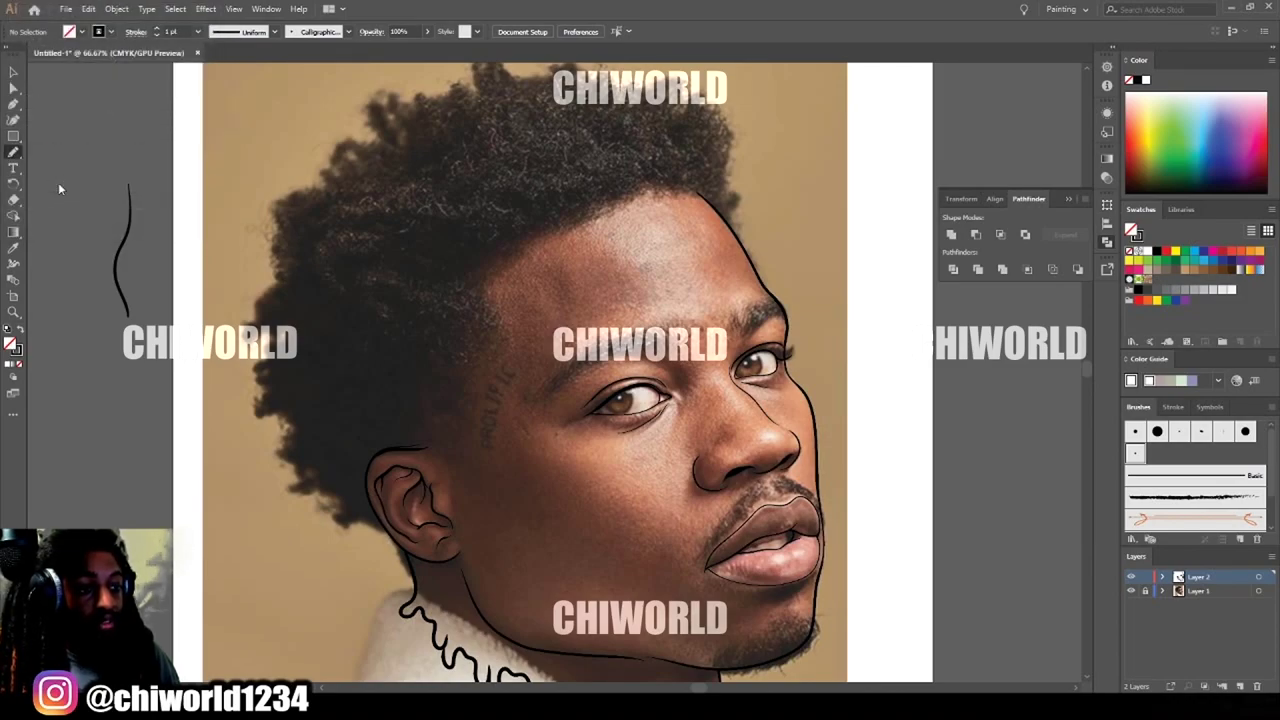
click(21, 329)
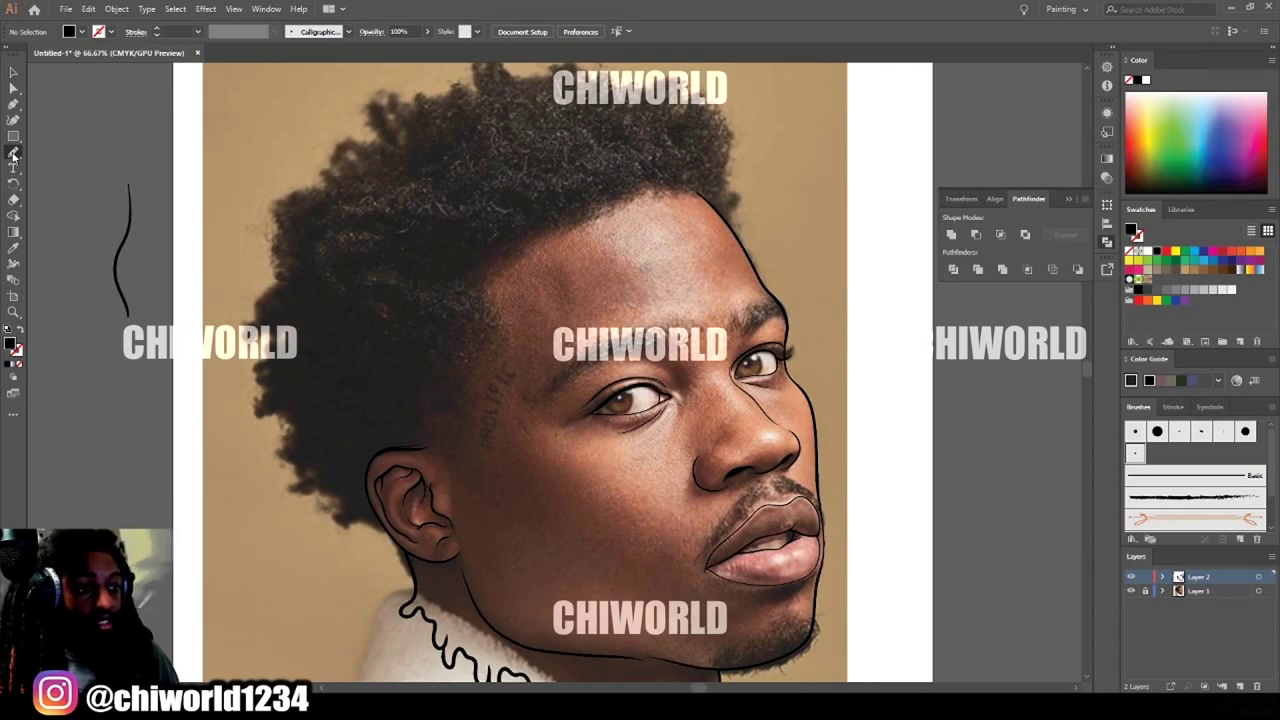
double_click(13, 152)
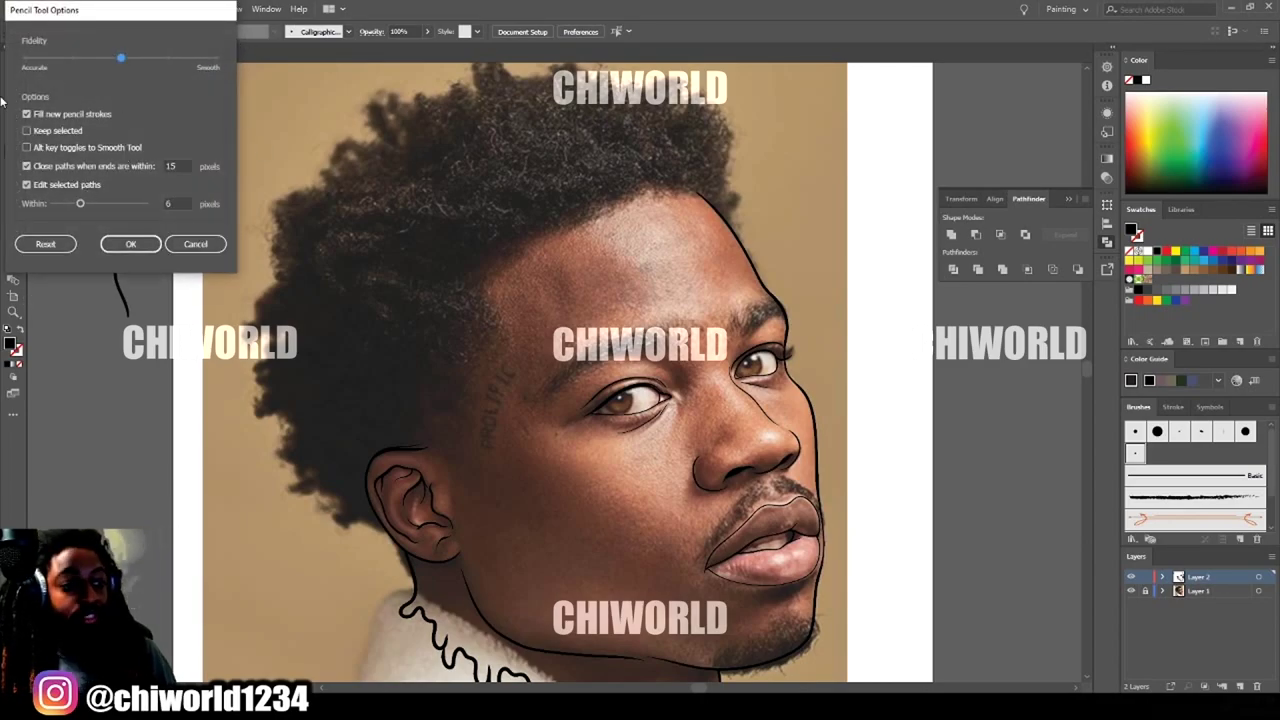
click(131, 245)
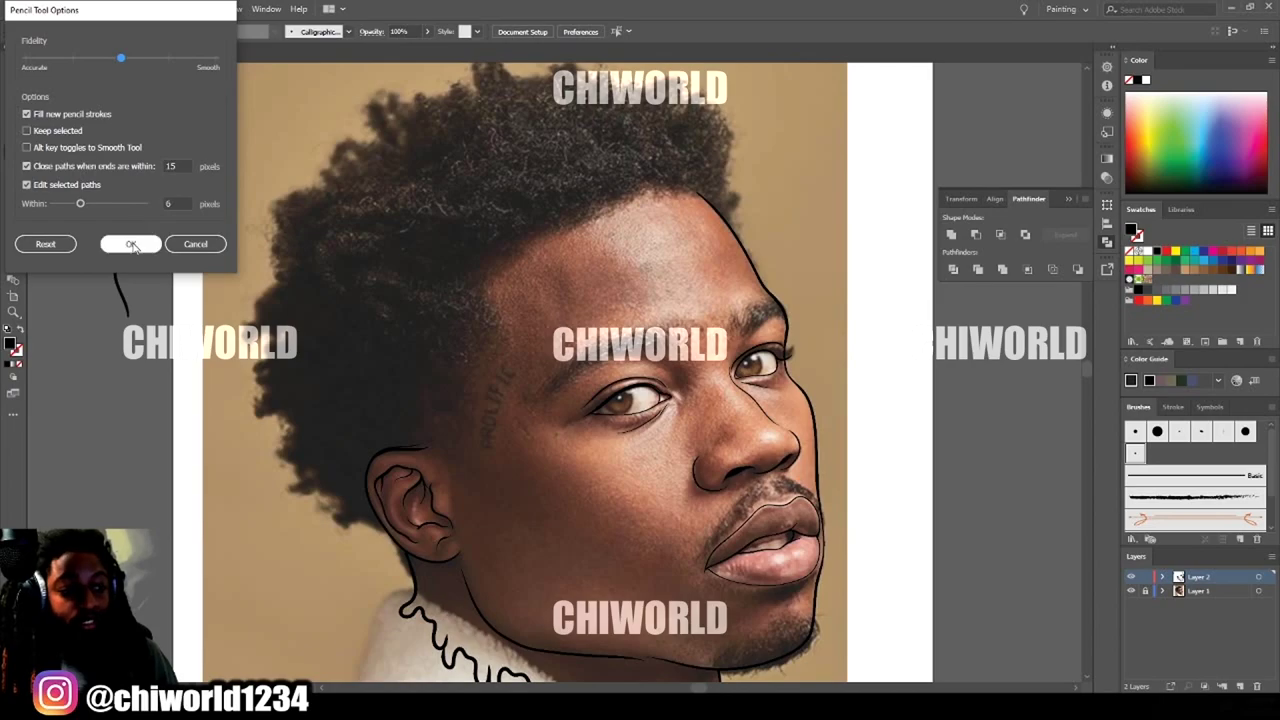
click(134, 246)
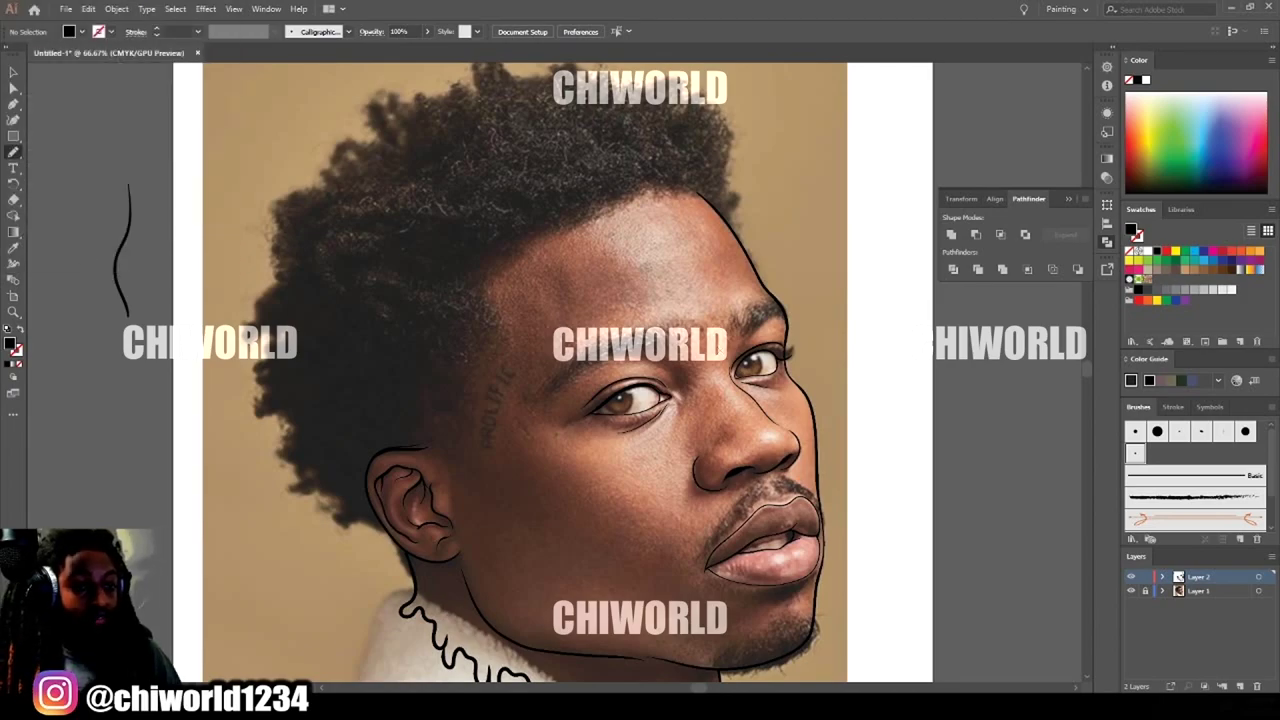
Draw the near eyebrow as one closed black shape with jagged, hair-like edges.
key(ctrl+equal)
key(ctrl+equal)
key(ctrl+equal)
key(ctrl+equal)
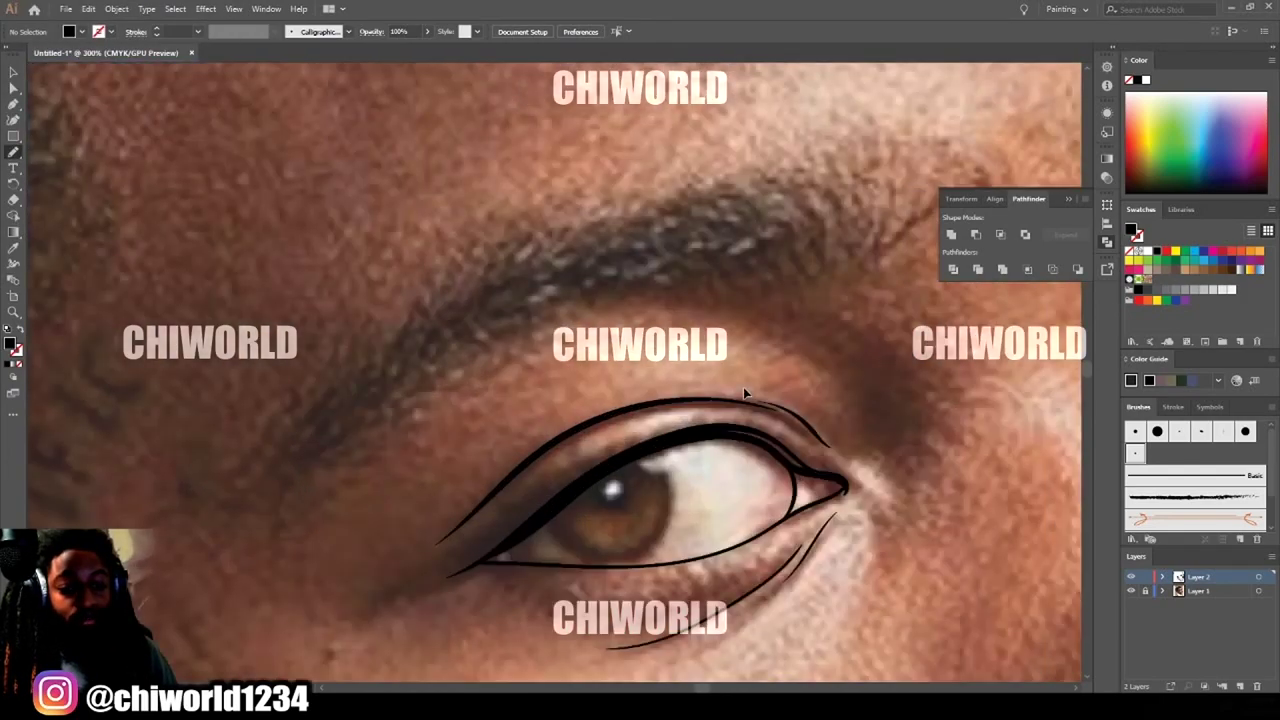
scroll(744, 393, up, 2)
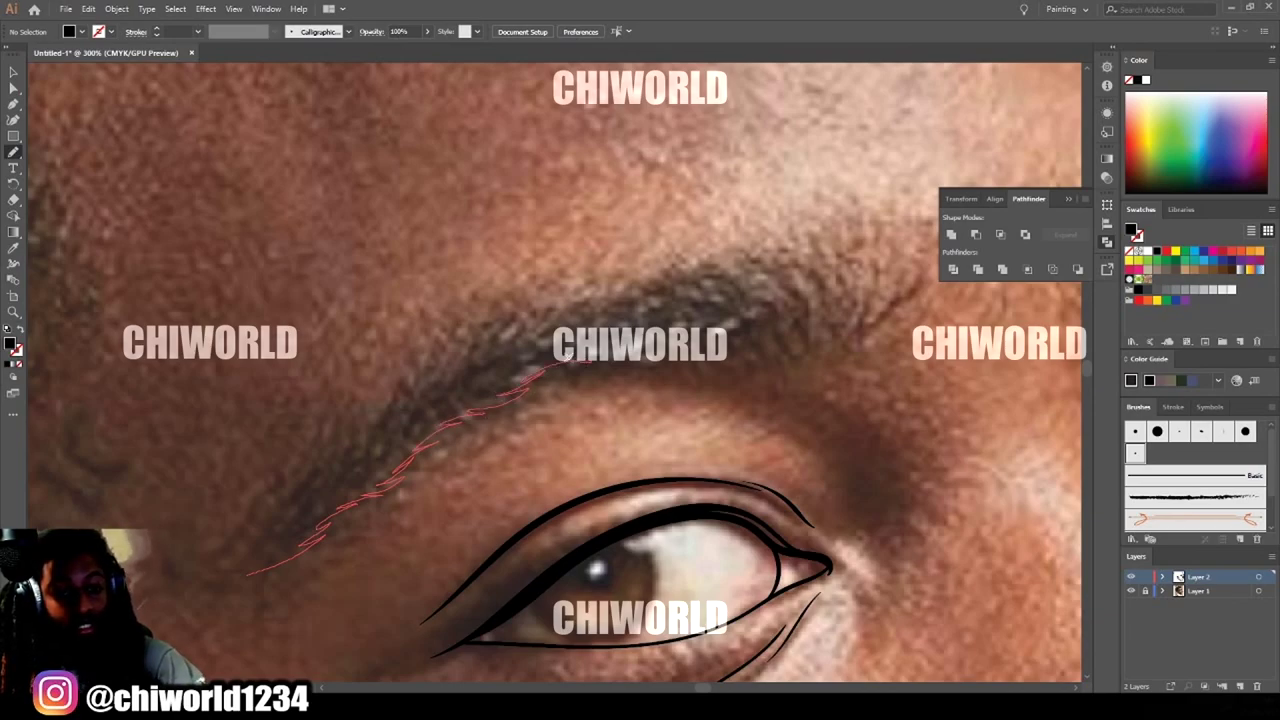
mouse_move(708, 362)
mouse_down()
mouse_move(748, 356)
mouse_move(745, 341)
mouse_move(764, 358)
mouse_move(785, 335)
mouse_move(800, 350)
mouse_move(799, 293)
mouse_move(804, 324)
mouse_move(781, 271)
mouse_move(791, 305)
mouse_move(747, 266)
mouse_move(766, 288)
mouse_move(719, 273)
mouse_move(728, 284)
mouse_move(686, 283)
mouse_up()
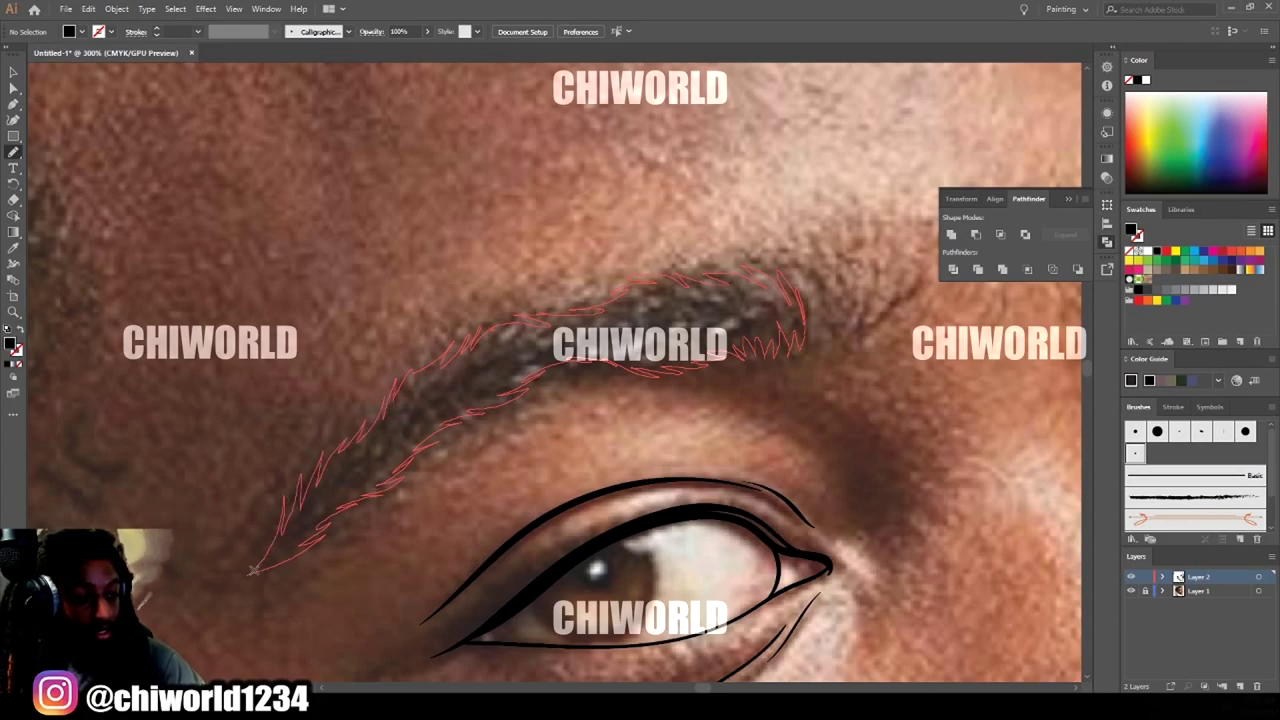
drag(227, 588, 226, 590)
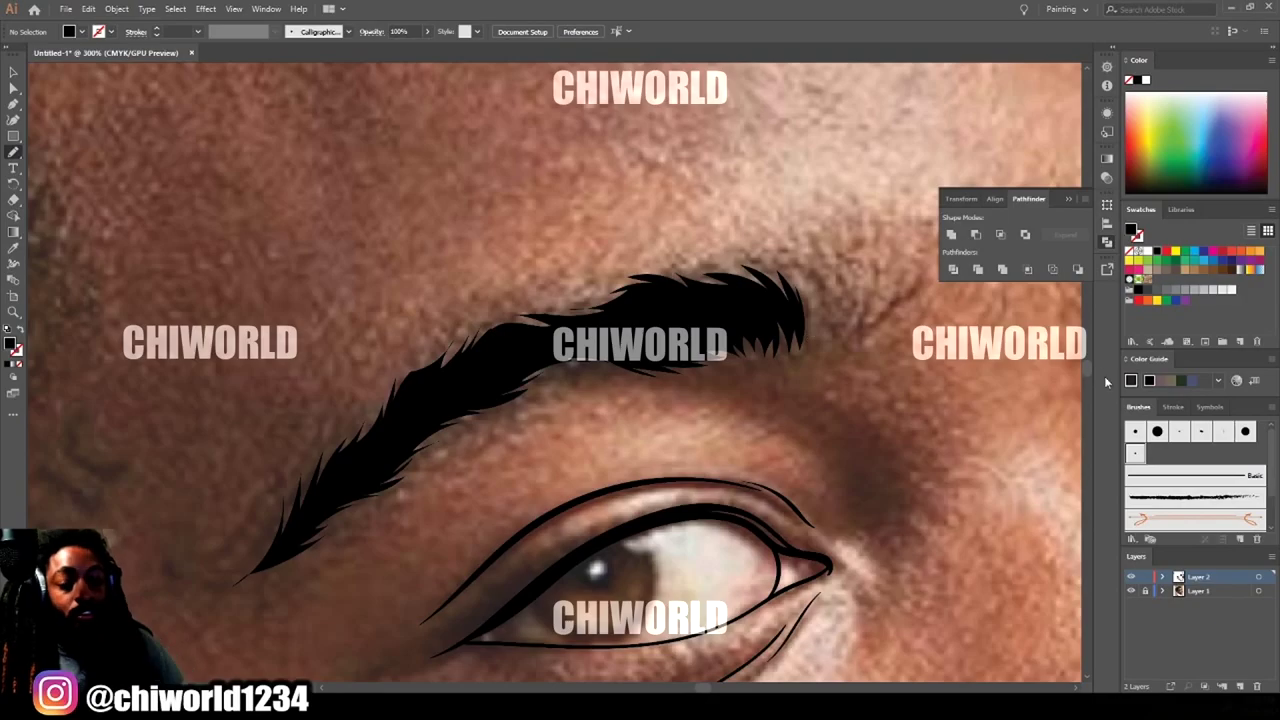
Hide the photo layer to examine the filled near eyebrow, and show the photo again.
alt+scroll(901, 468, down, 4)
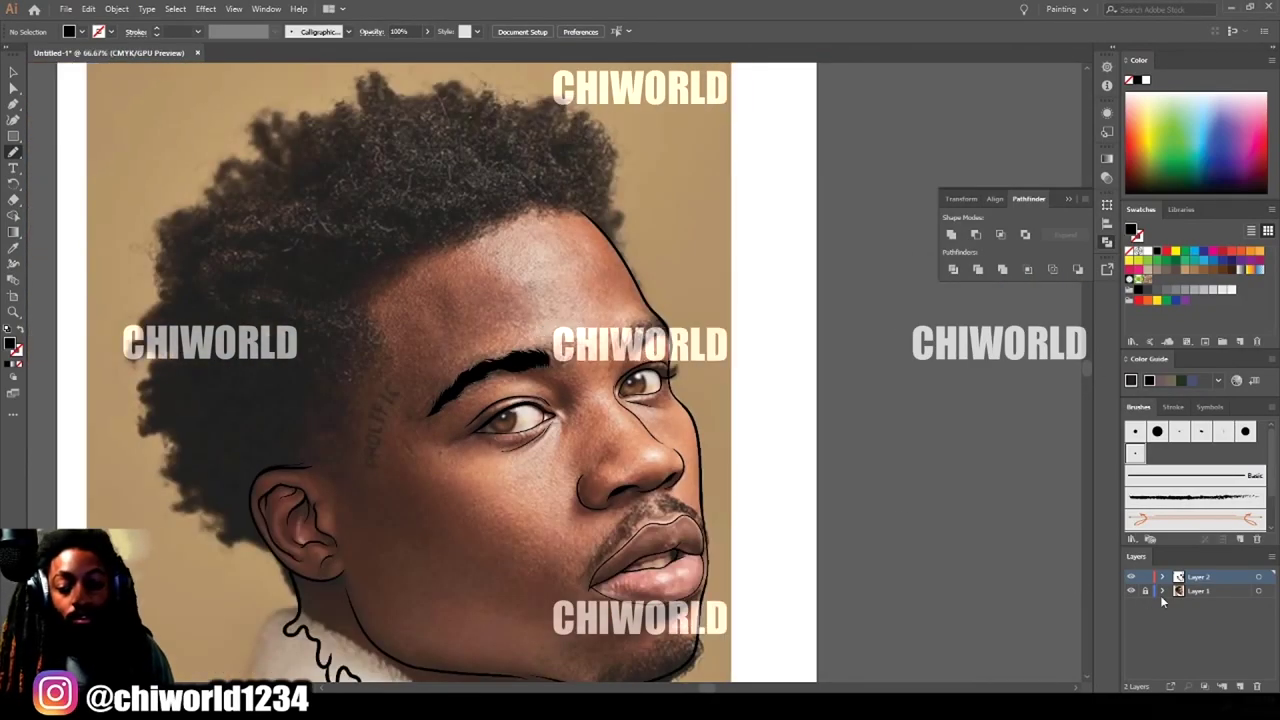
click(1131, 592)
key(ctrl+minus)
key(ctrl+plus)
key(ctrl+plus)
key(ctrl+plus)
key(ctrl+plus)
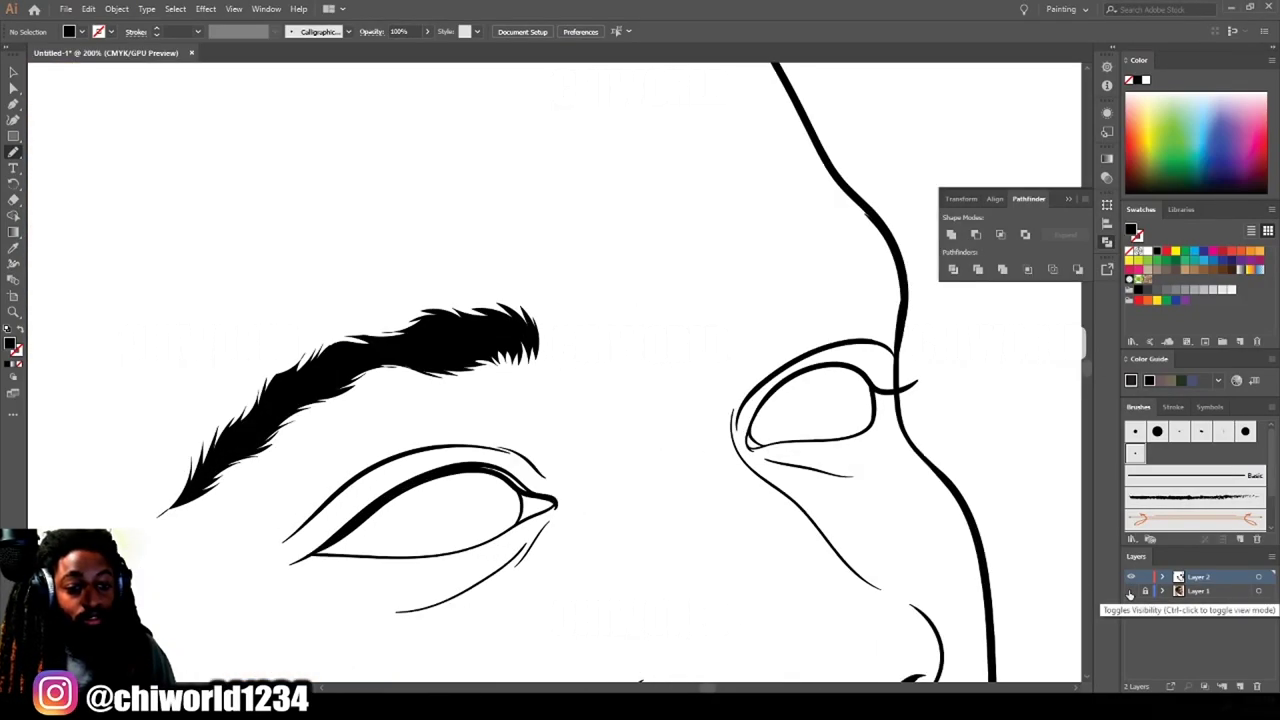
click(1131, 592)
Draw the far eyebrow as a black, jagged-edged shape running into the face contour.
key(ctrl+plus)
key(ctrl+plus)
mouse_move(843, 462)
mouse_down()
mouse_move(782, 363)
mouse_move(690, 422)
mouse_move(663, 420)
mouse_move(595, 493)
mouse_move(620, 368)
mouse_move(680, 317)
mouse_move(733, 300)
mouse_move(799, 302)
mouse_move(843, 460)
mouse_up()
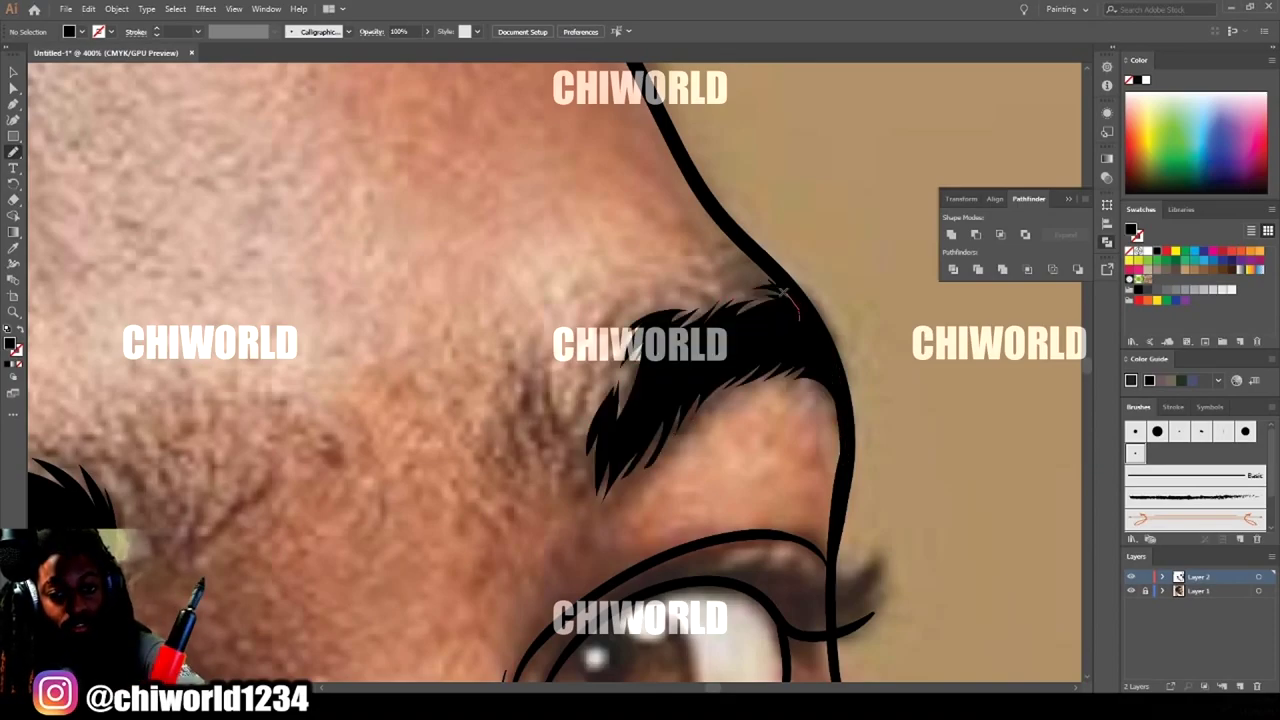
Draw the near eye's iris, dark outer corner and spiky upper lashes as one filled black shape.
alt+scroll(1042, 366, down, 3)
alt+scroll(699, 464, up, 5)
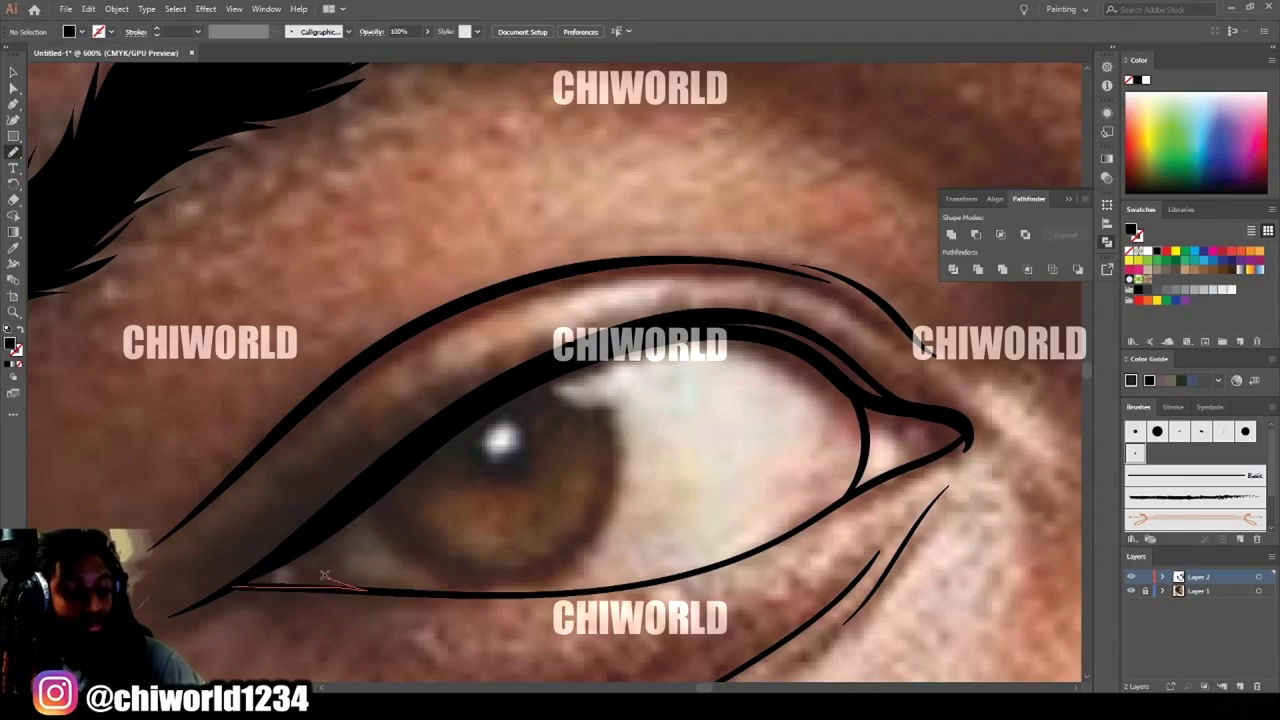
mouse_move(424, 581)
mouse_down()
mouse_move(514, 594)
mouse_move(583, 561)
mouse_up()
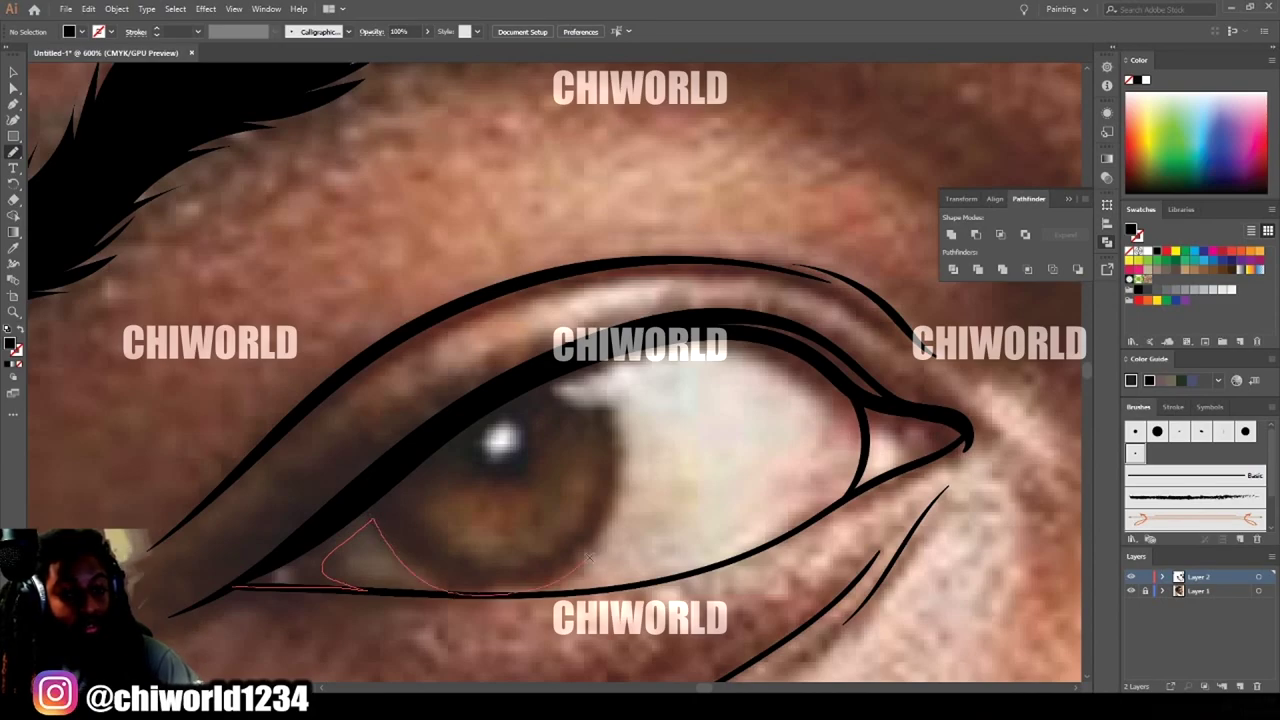
mouse_move(770, 352)
mouse_down()
mouse_move(939, 418)
mouse_move(839, 377)
mouse_move(839, 347)
mouse_move(655, 319)
mouse_move(436, 407)
mouse_move(298, 497)
mouse_move(233, 588)
mouse_up()
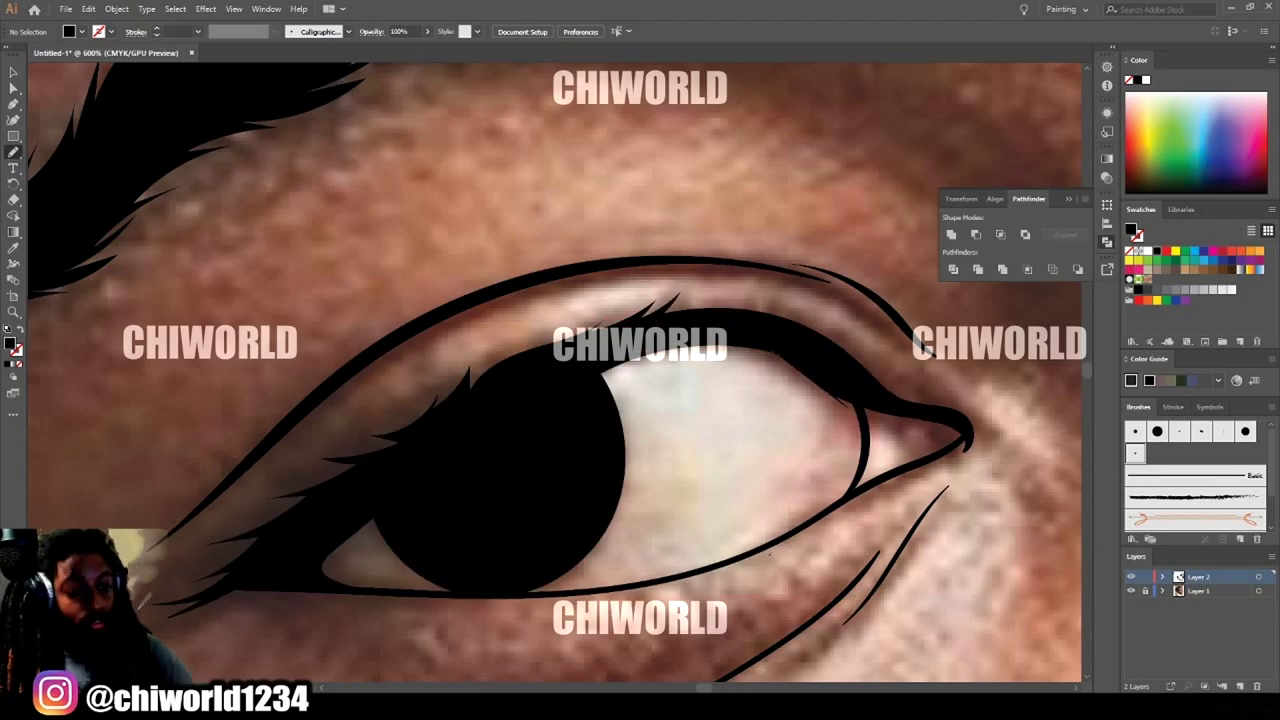
Draw the far eye's iris and lashes as filled black shapes and check them with the photo hidden.
scroll(395, 363, down, 5)
scroll(661, 340, up, 5)
key(ctrl+=)
scroll(780, 493, up, 3)
mouse_move(245, 530)
mouse_down()
mouse_move(231, 560)
mouse_move(262, 639)
mouse_move(490, 624)
mouse_up()
mouse_move(528, 335)
mouse_down()
mouse_move(879, 374)
mouse_move(906, 280)
mouse_move(750, 330)
mouse_move(753, 279)
mouse_move(623, 297)
mouse_move(540, 284)
mouse_move(273, 462)
mouse_up()
scroll(818, 646, down, 8)
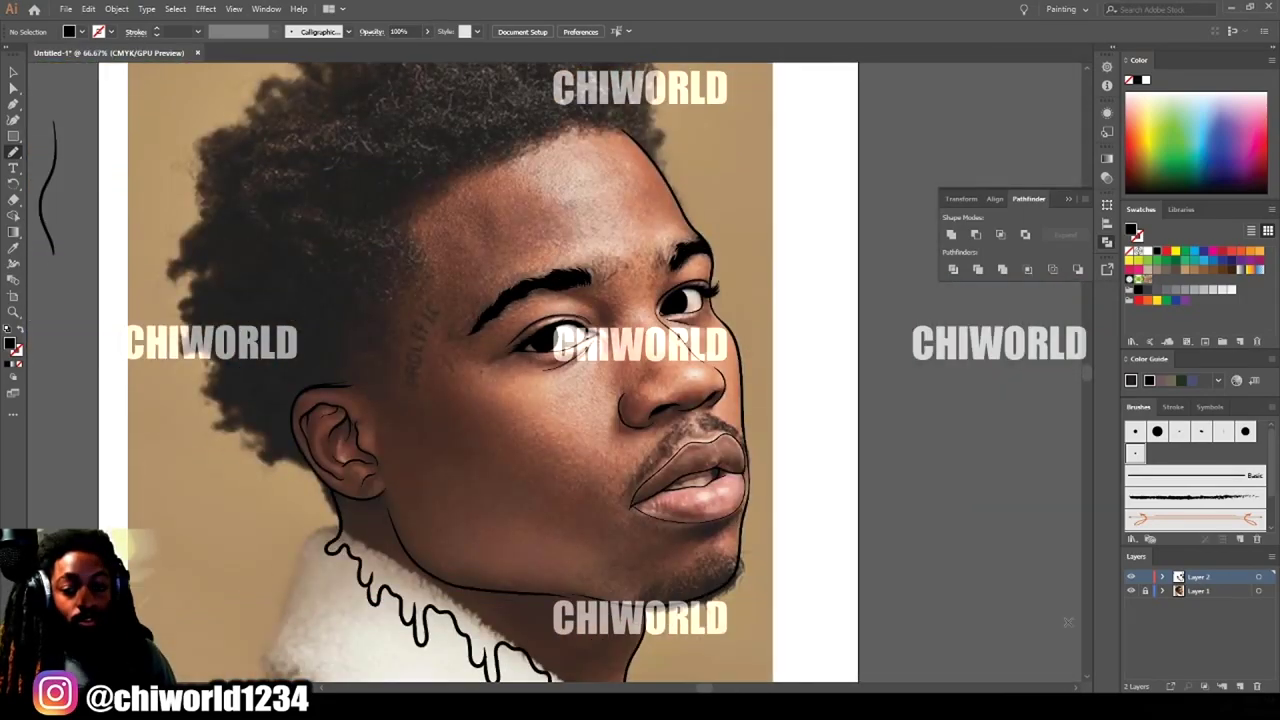
click(1131, 591)
click(1131, 591)
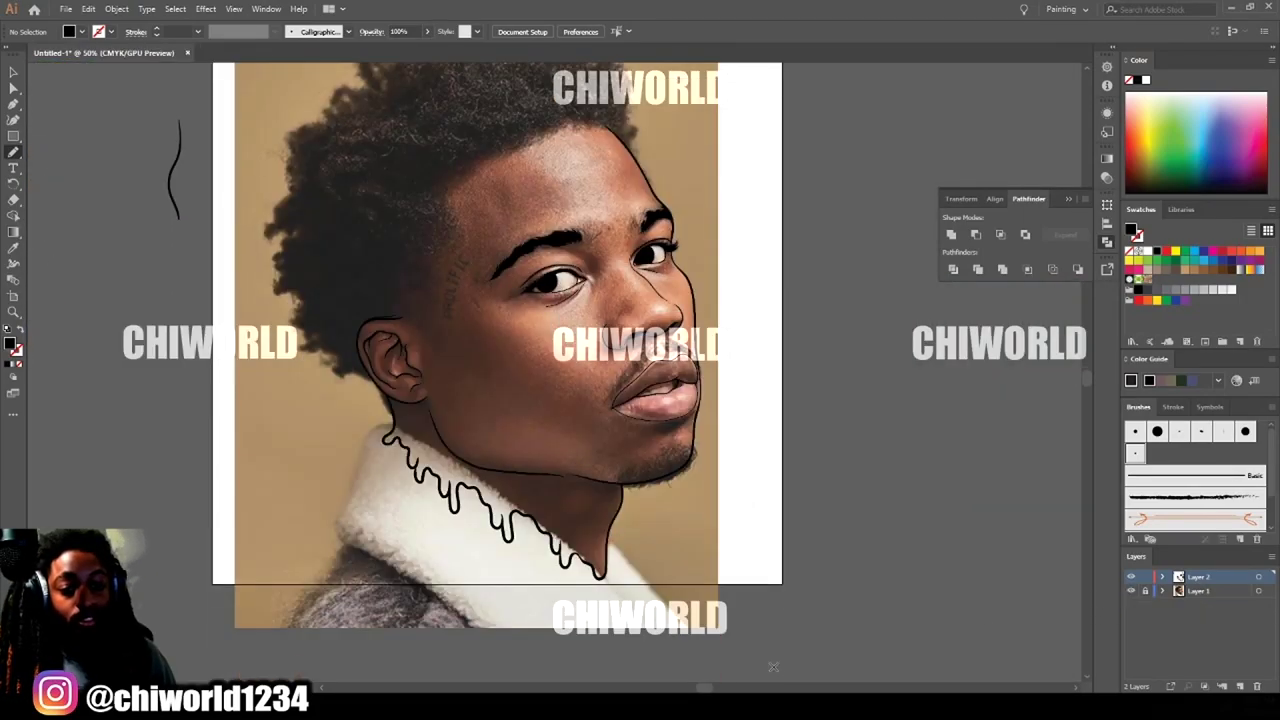
Fill a band of hair from above the ear along the temple and forehead hairline with spiky black shapes.
scroll(761, 665, up, 3)
mouse_move(367, 636)
mouse_down()
mouse_move(418, 627)
mouse_move(398, 620)
mouse_move(397, 536)
mouse_move(463, 439)
mouse_move(500, 430)
mouse_up()
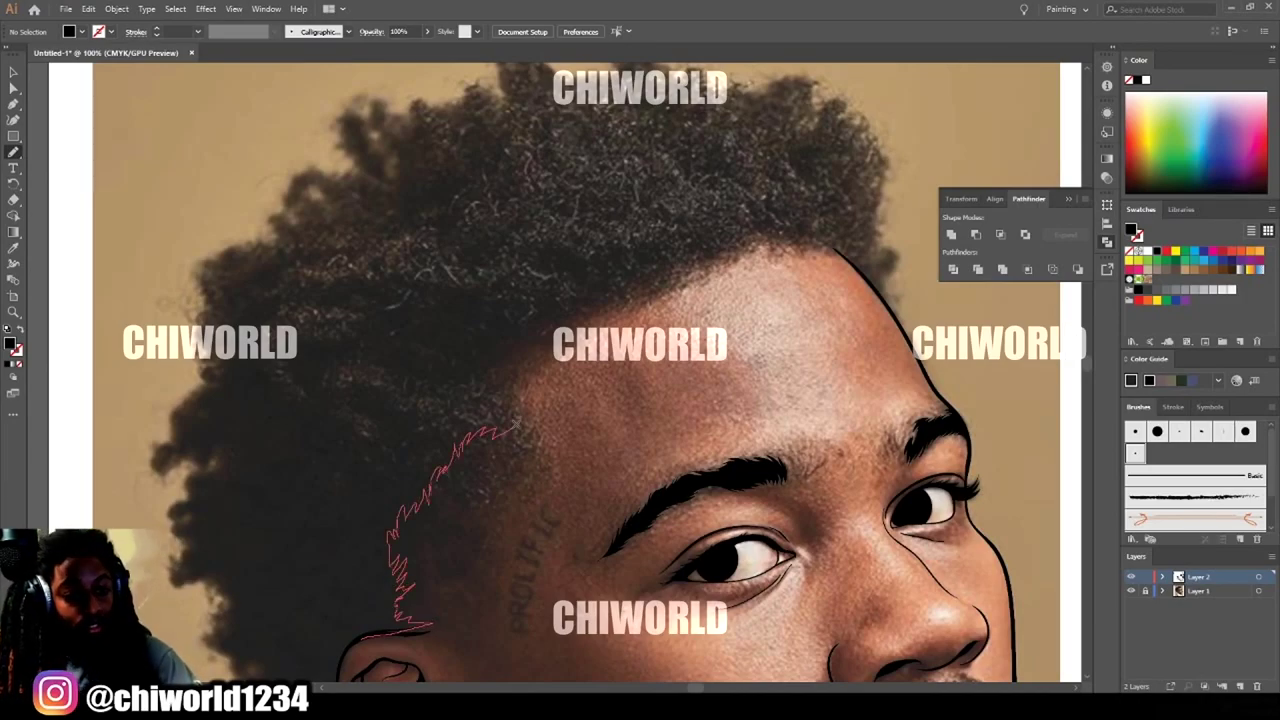
mouse_move(501, 347)
mouse_down()
mouse_move(327, 550)
mouse_move(334, 622)
mouse_up()
scroll(334, 622, up, 3)
mouse_move(495, 490)
mouse_down()
mouse_move(662, 387)
mouse_move(436, 420)
mouse_move(497, 488)
mouse_up()
mouse_move(735, 347)
mouse_down()
mouse_move(828, 352)
mouse_move(856, 380)
mouse_move(883, 368)
mouse_move(866, 293)
mouse_move(812, 228)
mouse_up()
Hide the photo layer to examine the black hairline band, and show the photo again.
key(ctrl+minus)
key(ctrl+minus)
key(ctrl+minus)
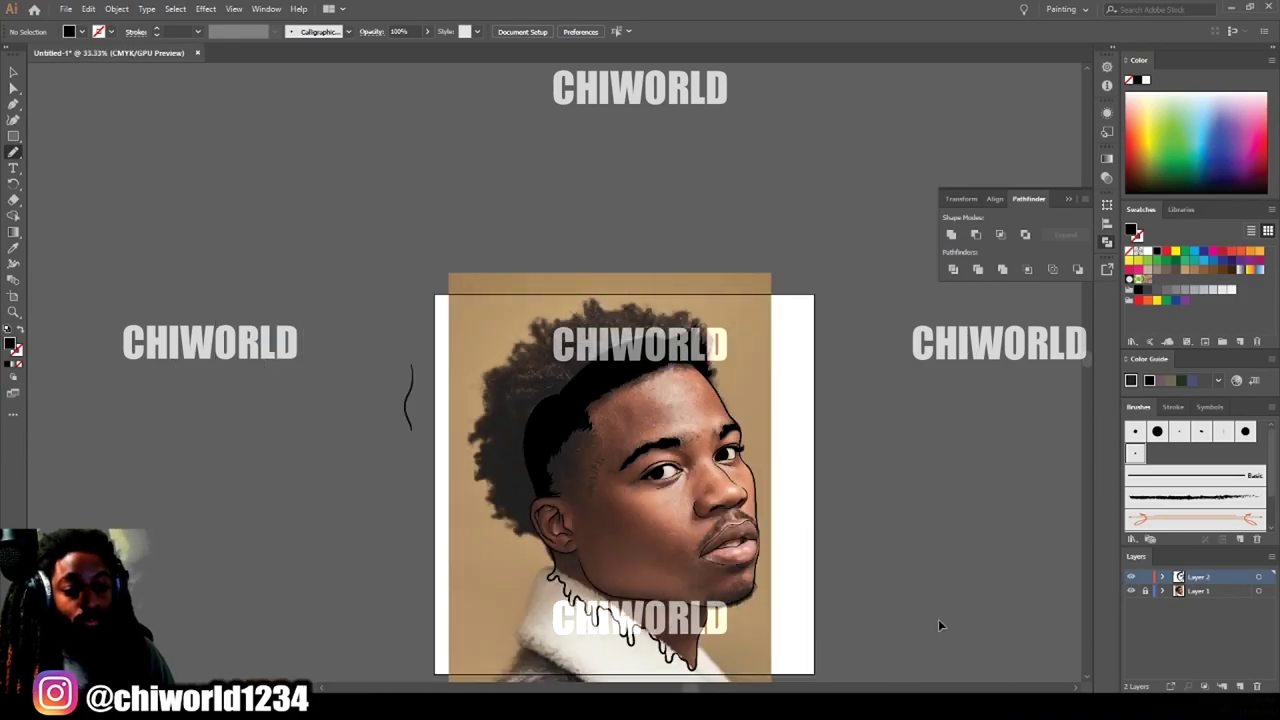
click(1131, 591)
key(ctrl+plus)
key(ctrl+plus)
click(1131, 591)
Fill the lower hair behind and above the ear with black shapes that have tufted outer edges.
key(ctrl+plus)
key(ctrl+plus)
key(ctrl+plus)
scroll(903, 620, down, 6)
mouse_move(560, 270)
mouse_down()
mouse_move(574, 322)
mouse_move(533, 455)
mouse_move(570, 558)
mouse_move(458, 540)
mouse_move(451, 469)
mouse_move(548, 262)
mouse_up()
scroll(420, 440, up, 2)
mouse_move(422, 482)
mouse_down()
mouse_move(316, 512)
mouse_move(350, 442)
mouse_move(292, 426)
mouse_up()
mouse_move(292, 318)
mouse_down()
mouse_move(340, 257)
mouse_move(430, 470)
mouse_up()
scroll(440, 380, up, 2)
mouse_move(426, 362)
mouse_down()
mouse_move(471, 220)
mouse_move(405, 345)
mouse_up()
Continue the black hair up the back of the head with overlapping shapes following the curly outer silhouette.
scroll(400, 380, up, 5)
drag(329, 541, 182, 515)
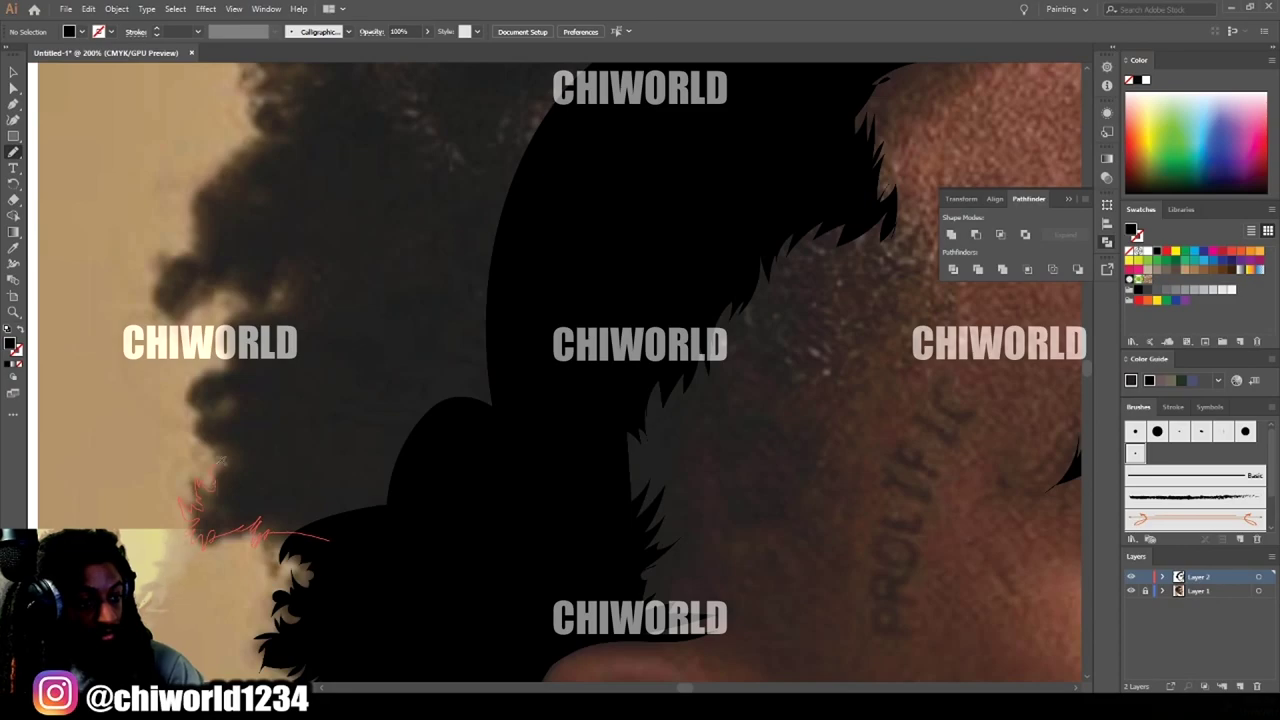
drag(275, 304, 418, 542)
scroll(418, 542, up, 5)
drag(297, 452, 163, 492)
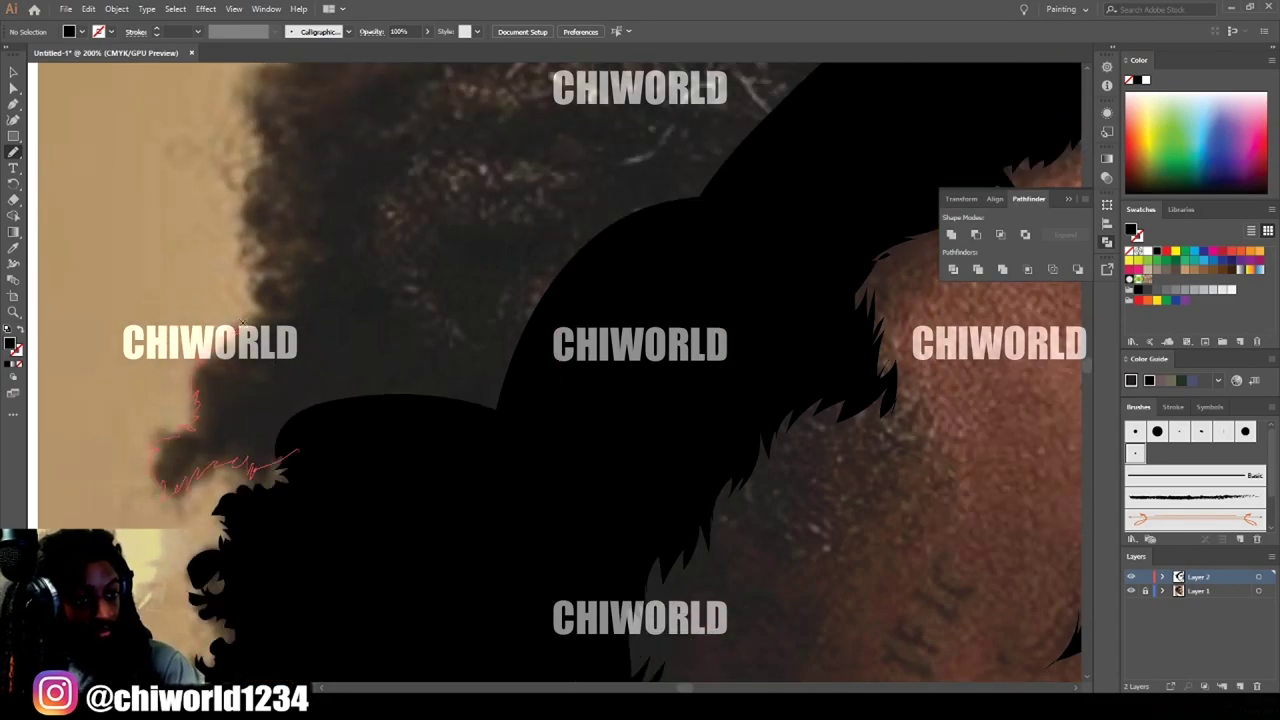
drag(255, 286, 297, 452)
scroll(218, 424, up, 5)
mouse_move(266, 410)
mouse_down()
mouse_move(265, 258)
mouse_move(328, 217)
mouse_up()
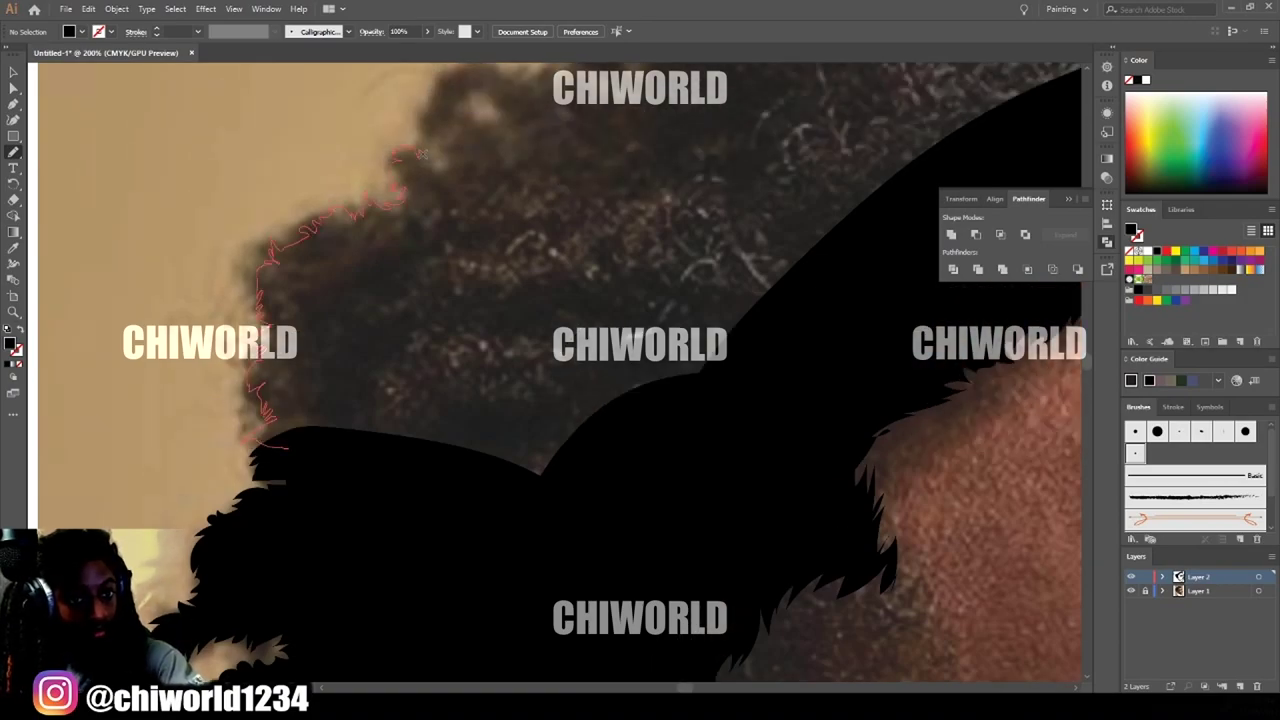
drag(422, 153, 574, 534)
Zoom out and hide the photo layer to examine the hair at the back of the head, and show it again.
key(ctrl+minus)
key(ctrl+minus)
key(ctrl+minus)
key(ctrl+minus)
scroll(894, 580, up, 3)
key(ctrl+minus)
click(1132, 591)
key(ctrl+equal)
click(1132, 591)
scroll(923, 593, down, 2)
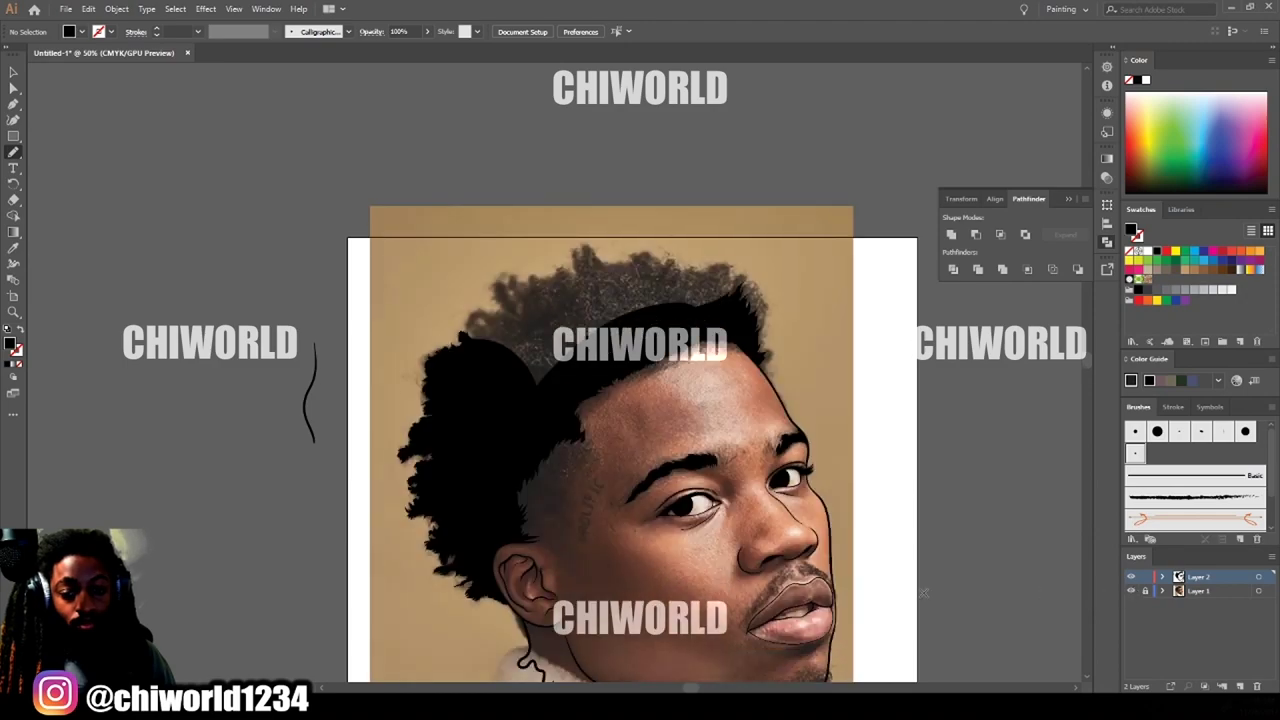
Fill the hair on top of the head above the forehead with a black shape with a spiky upper edge.
scroll(923, 593, right, 2)
key(ctrl+equal)
key(ctrl+equal)
scroll(800, 400, up, 4)
drag(820, 391, 734, 287)
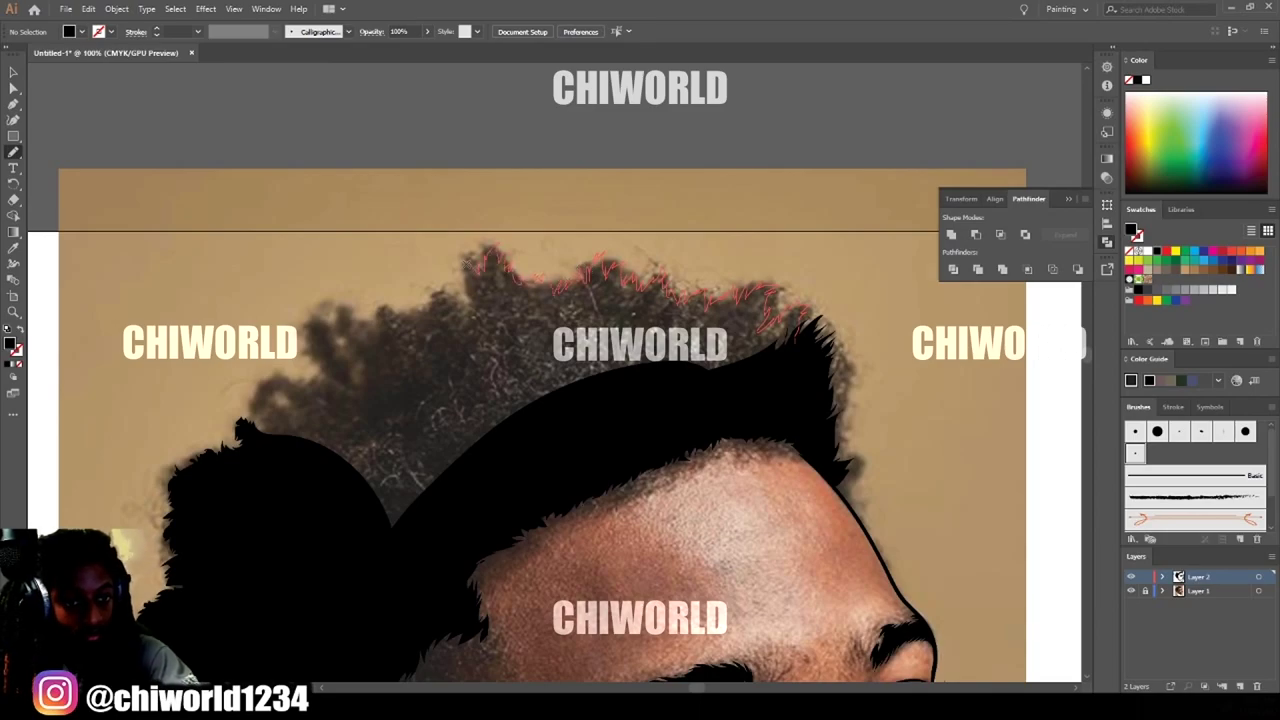
drag(466, 262, 464, 262)
Fill the remaining gap between the back and top hair with a tufted black shape.
drag(256, 398, 268, 446)
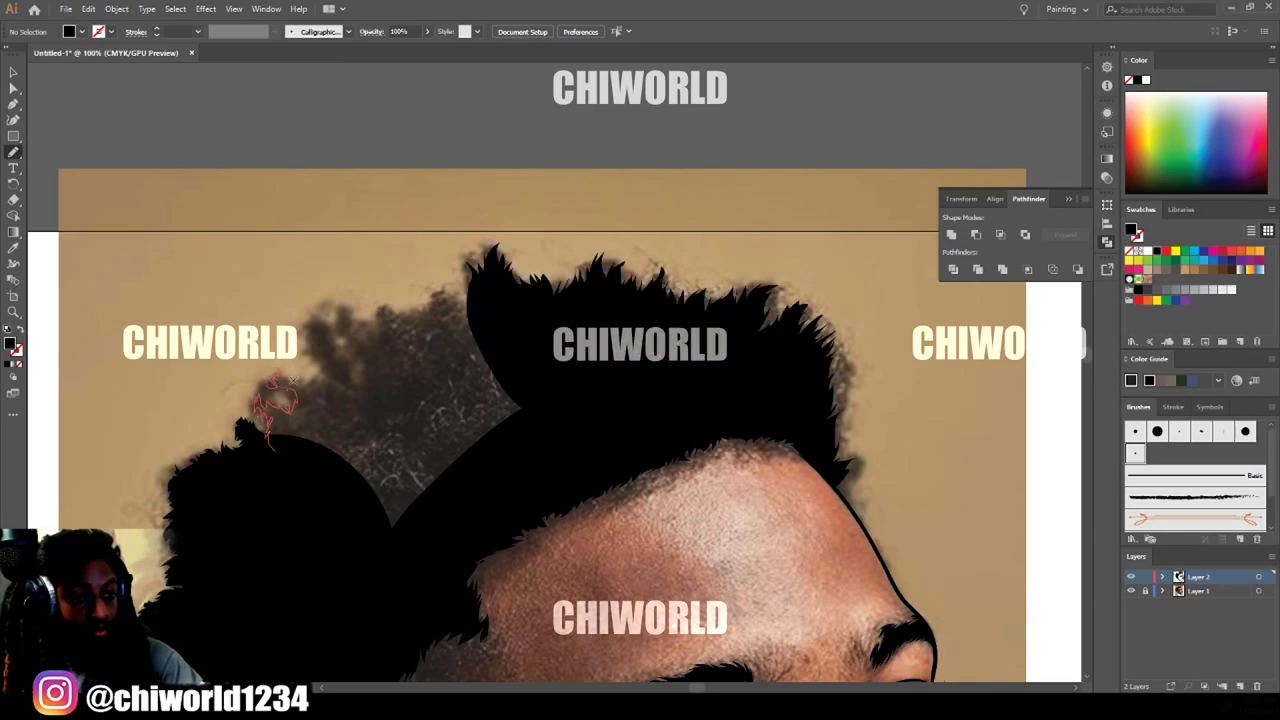
mouse_move(349, 368)
mouse_down()
mouse_move(350, 310)
mouse_move(388, 318)
mouse_up()
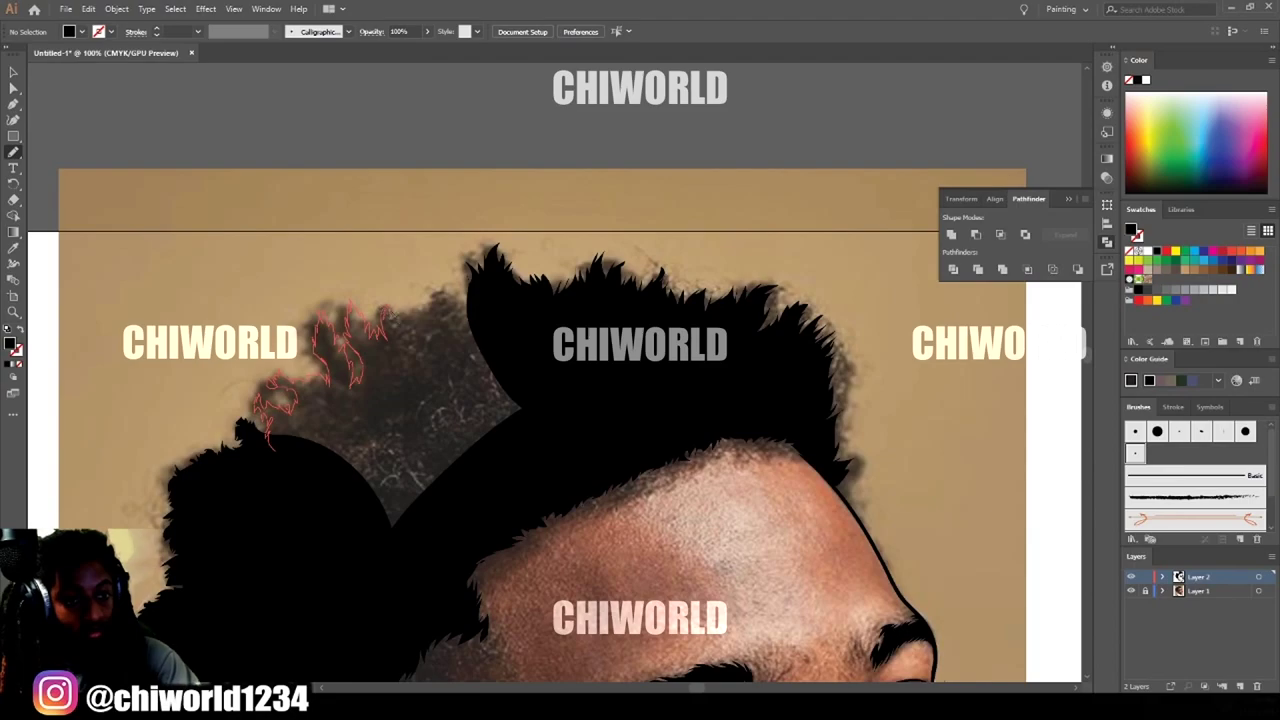
drag(465, 295, 466, 296)
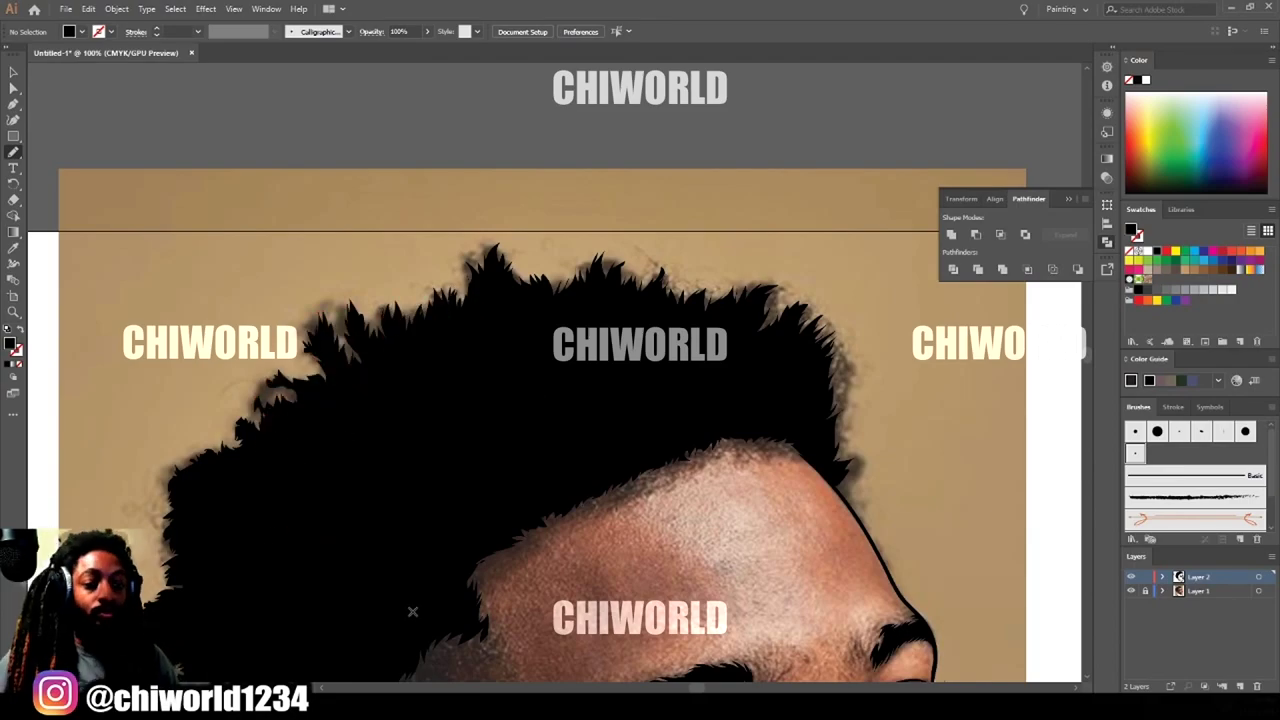
Zoom out and hide the photo layer to examine the completed top hair, and show the photo again.
key(ctrl+minus)
key(ctrl+minus)
key(ctrl+minus)
key(ctrl+minus)
click(1131, 591)
key(ctrl+plus)
key(ctrl+plus)
key(ctrl+plus)
click(1131, 594)
Refine the hairline above the forehead with spiky black shapes running from the temple to the front.
key(ctrl+plus)
key(ctrl+plus)
scroll(445, 555, up, 6)
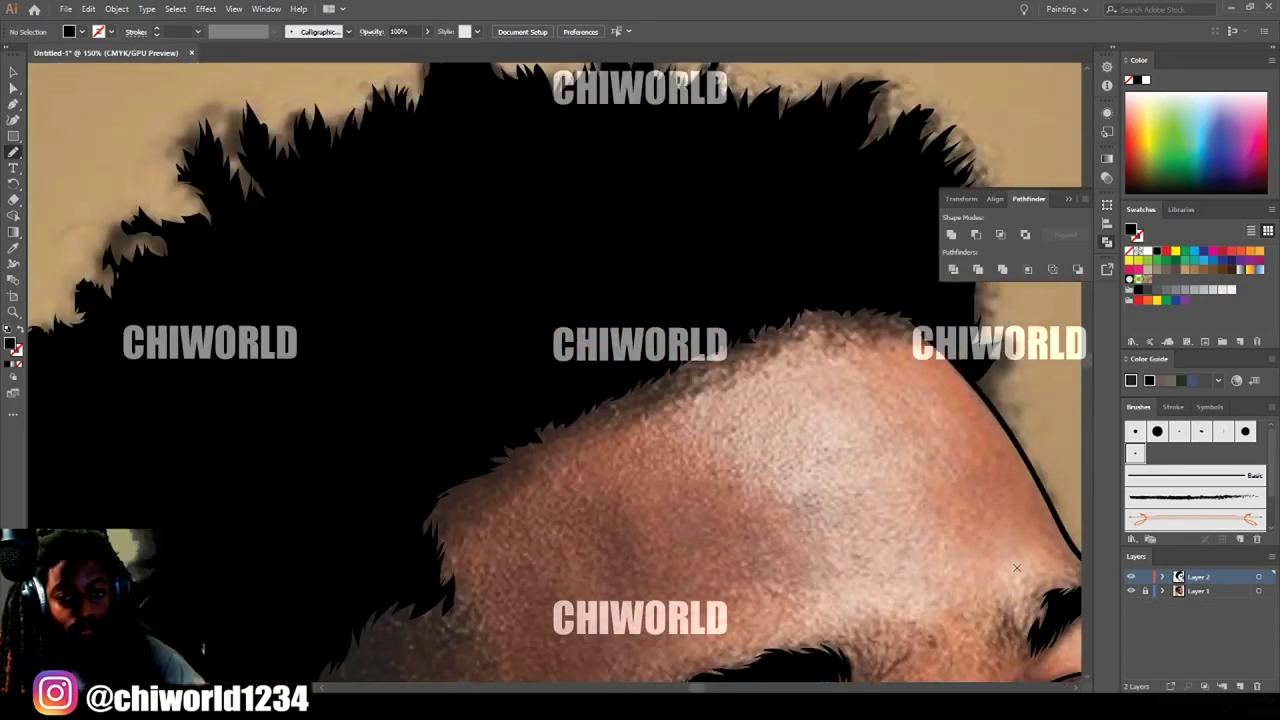
mouse_move(450, 535)
mouse_down()
mouse_move(473, 508)
mouse_move(545, 490)
mouse_move(600, 427)
mouse_up()
drag(681, 404, 634, 430)
mouse_move(657, 430)
mouse_down()
mouse_move(710, 399)
mouse_move(688, 402)
mouse_up()
mouse_move(711, 396)
mouse_down()
mouse_move(779, 389)
mouse_move(751, 378)
mouse_move(910, 372)
mouse_move(826, 352)
mouse_up()
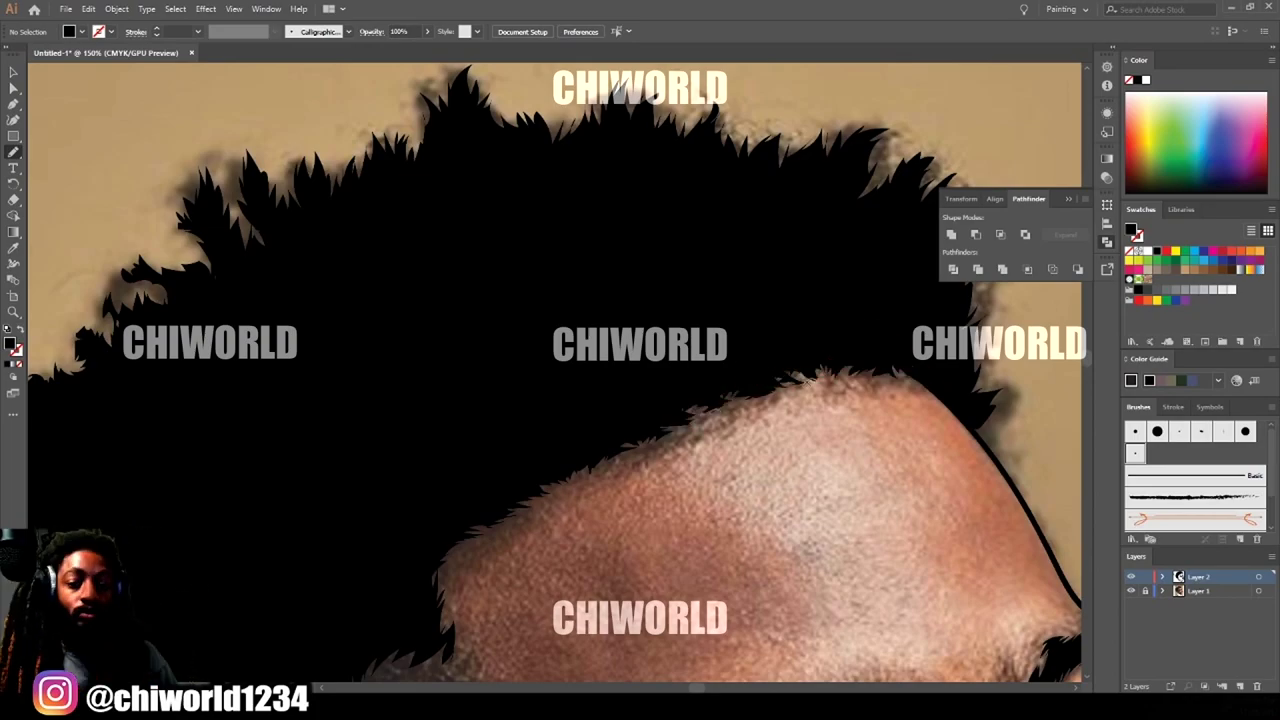
Fill the chin beard with overlapping black shapes with spiky edges along the lower jaw line.
scroll(575, 315, down, 4)
scroll(710, 495, up, 5)
scroll(600, 490, down, 5)
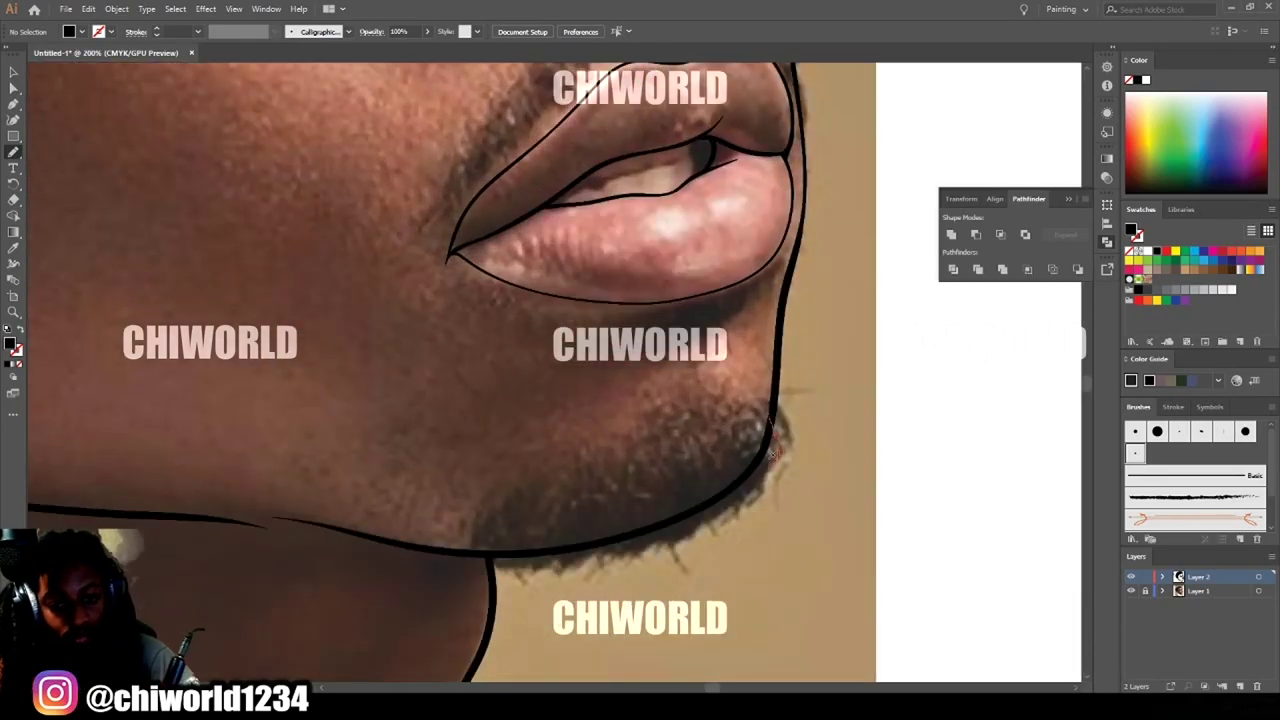
mouse_move(700, 526)
mouse_down()
mouse_move(686, 488)
mouse_move(712, 435)
mouse_move(721, 452)
mouse_move(738, 424)
mouse_up()
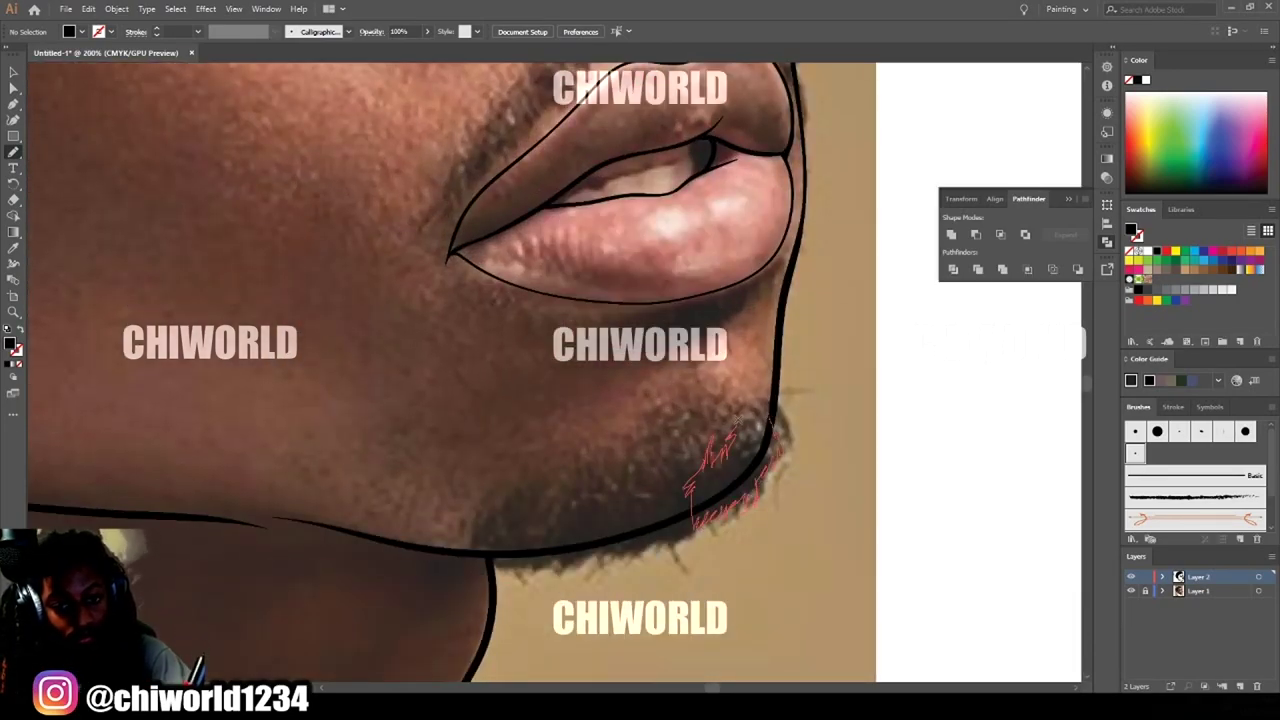
drag(680, 511, 680, 511)
drag(703, 499, 686, 531)
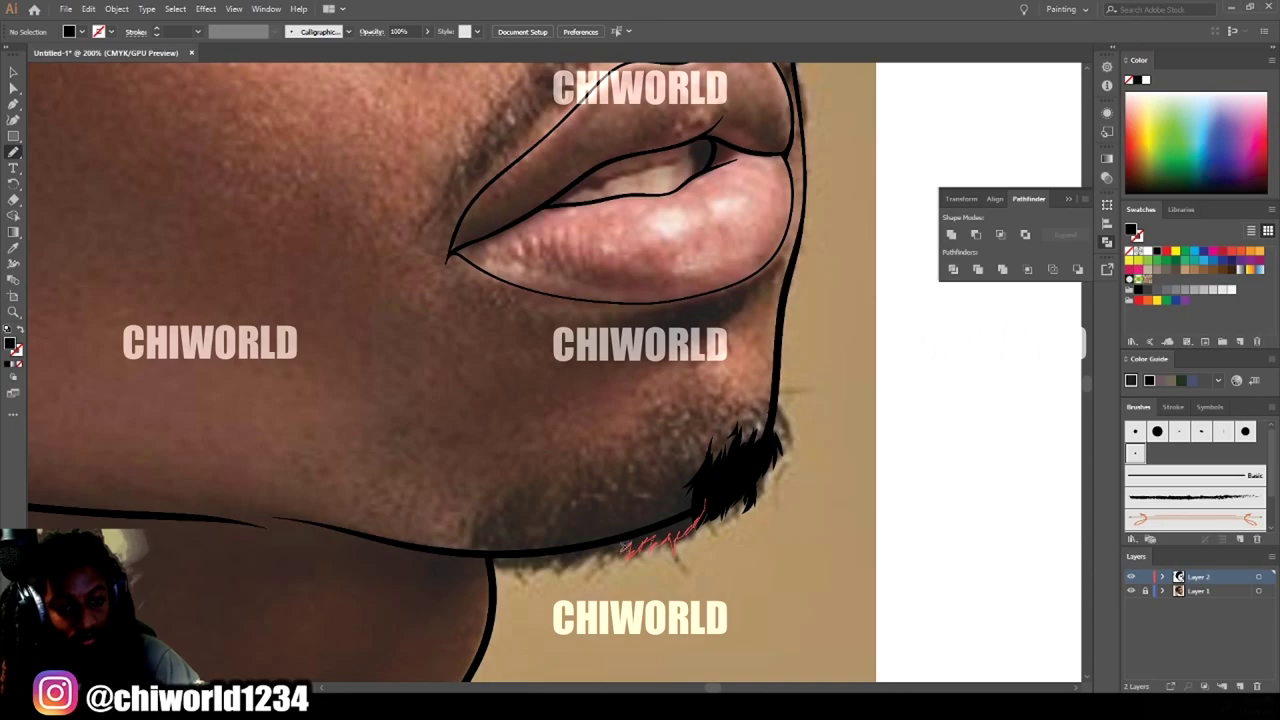
mouse_move(509, 502)
mouse_down()
mouse_move(537, 490)
mouse_move(548, 526)
mouse_move(578, 491)
mouse_move(690, 462)
mouse_move(694, 531)
mouse_up()
Zoom out and hide the photo layer to examine the face with the chin beard, and show it again.
key(ctrl+minus)
key(ctrl+minus)
key(ctrl+minus)
scroll(823, 569, up, 2)
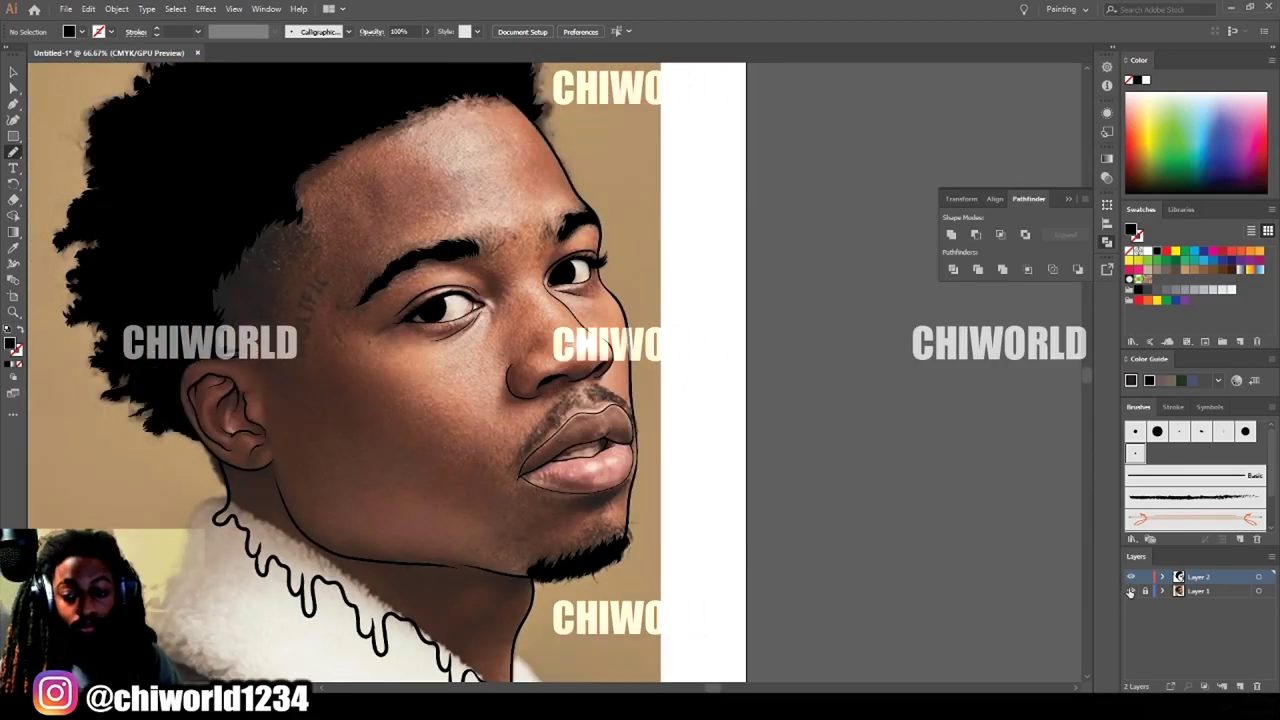
click(1130, 591)
click(1130, 591)
Fill the shadowed hair patch under the lower lip with a black shape with a spiky lower edge.
scroll(610, 460, up, 5)
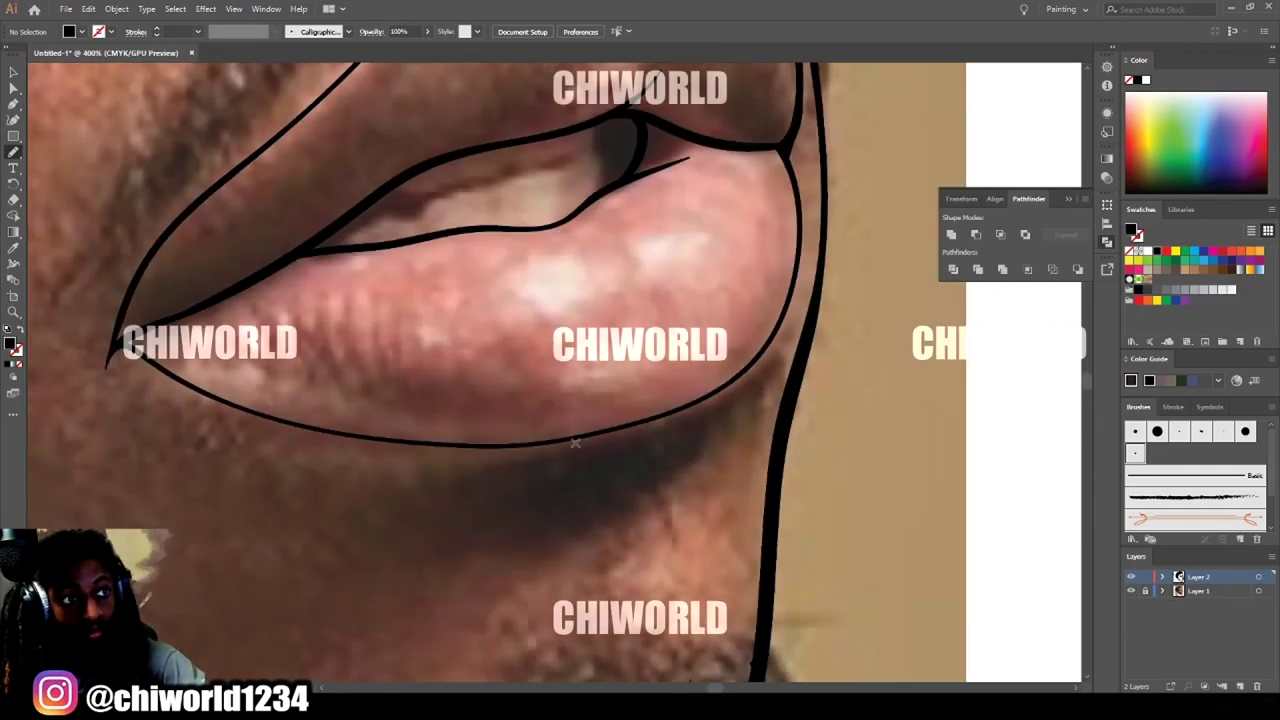
drag(415, 467, 646, 424)
mouse_move(768, 357)
mouse_down()
mouse_move(666, 468)
mouse_move(575, 503)
mouse_move(506, 480)
mouse_move(442, 485)
mouse_move(416, 467)
mouse_move(508, 452)
mouse_up()
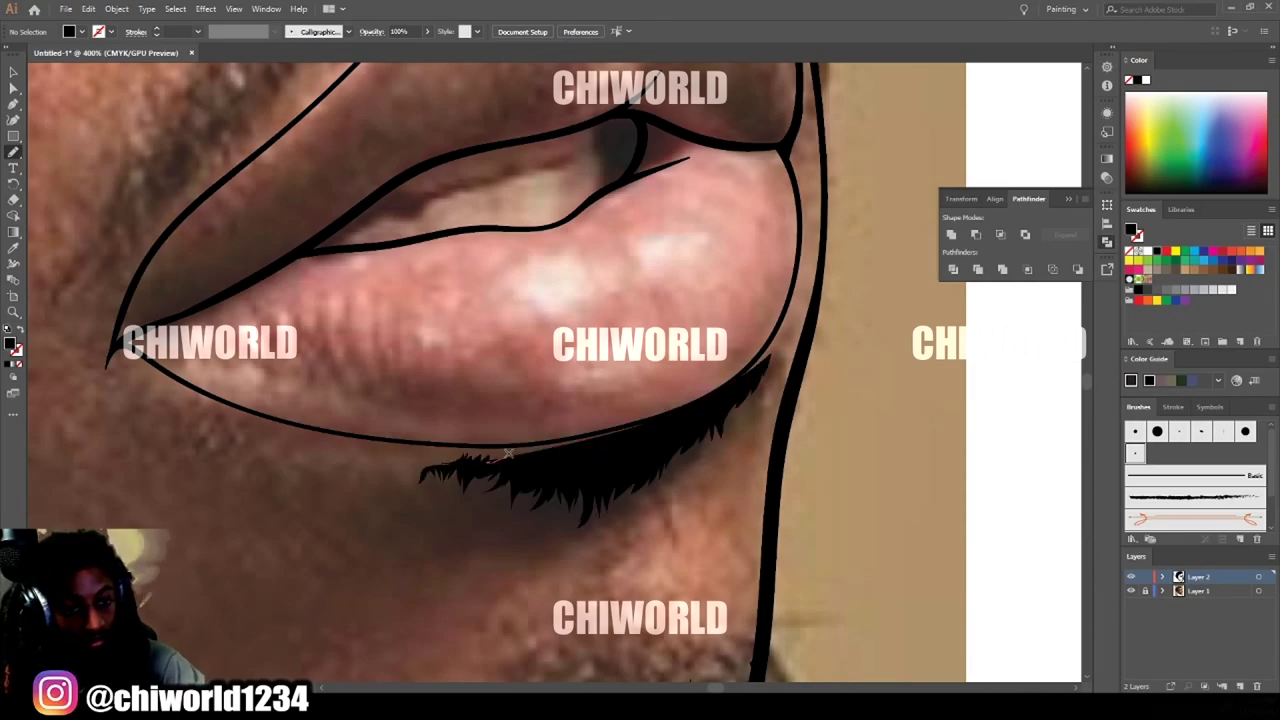
drag(602, 433, 589, 455)
Fill the dark openings inside the mouth with black shapes.
scroll(625, 560, down, 2)
scroll(641, 646, up, 3)
mouse_move(293, 562)
mouse_down()
mouse_move(552, 462)
mouse_move(456, 508)
mouse_up()
mouse_move(731, 478)
mouse_down()
mouse_move(735, 399)
mouse_move(779, 452)
mouse_move(735, 478)
mouse_up()
Fill the near half of the mustache with a spiky black shape from the mouth corner up to beneath the nose.
key(ctrl+minus)
key(ctrl+minus)
mouse_move(760, 580)
mouse_down()
mouse_move(909, 621)
mouse_move(909, 711)
mouse_up()
mouse_move(394, 630)
mouse_down()
mouse_move(436, 549)
mouse_move(632, 325)
mouse_move(678, 272)
mouse_up()
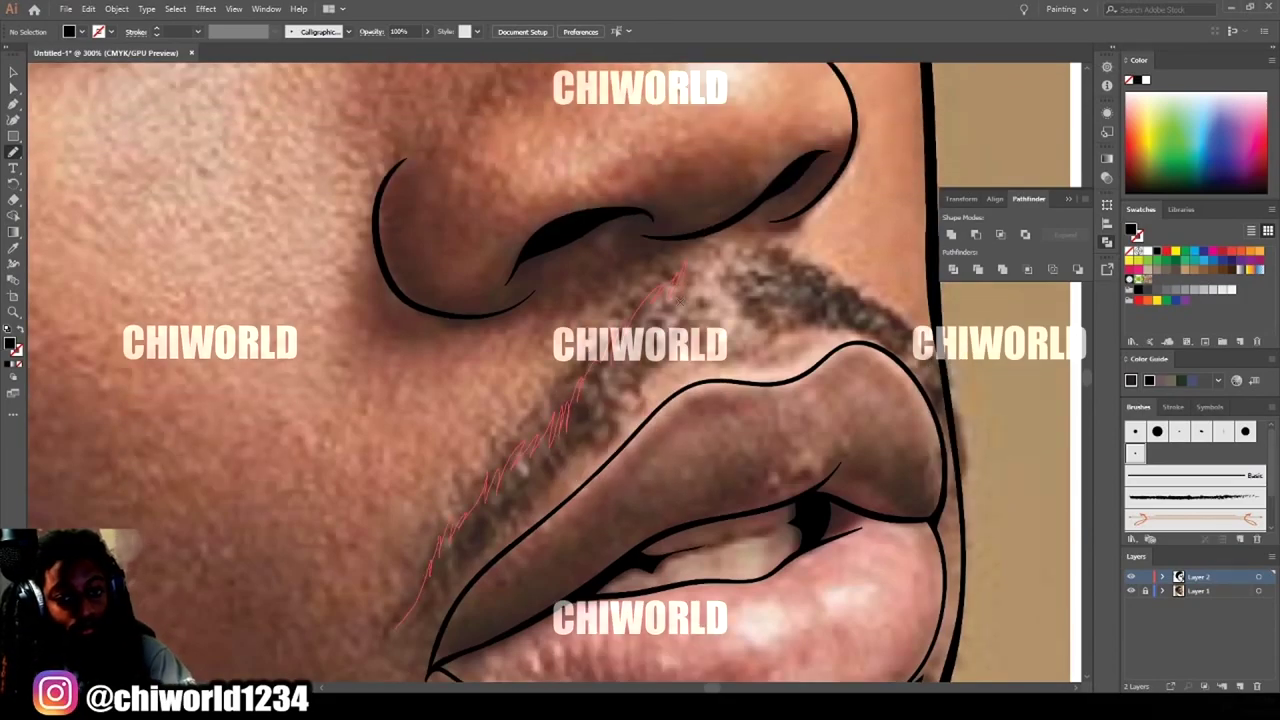
mouse_move(601, 418)
mouse_down()
mouse_move(506, 499)
mouse_move(392, 640)
mouse_up()
Fill the far half of the mustache with a spiky black shape running down to the face's outer contour.
key(ctrl+minus)
key(ctrl+minus)
key(ctrl+minus)
key(ctrl+minus)
key(ctrl+plus)
key(ctrl+plus)
key(ctrl+plus)
key(ctrl+plus)
key(ctrl+plus)
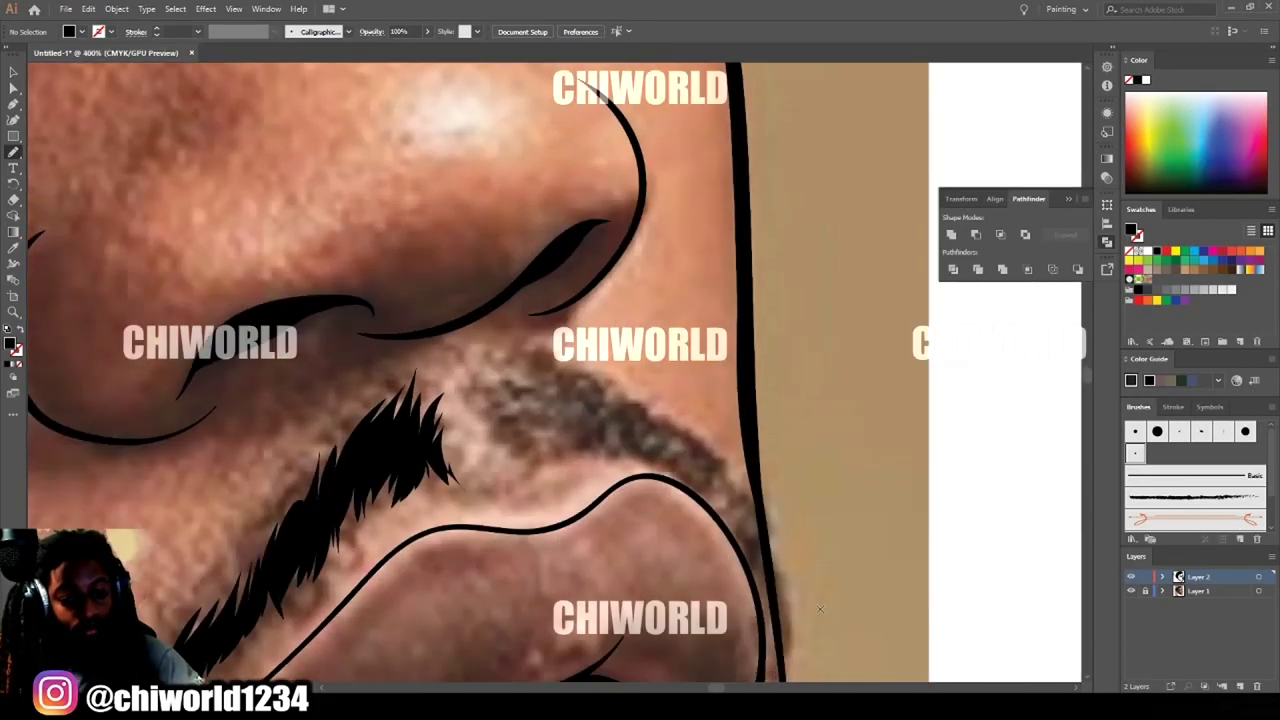
mouse_move(752, 494)
mouse_down()
mouse_move(701, 453)
mouse_move(546, 362)
mouse_up()
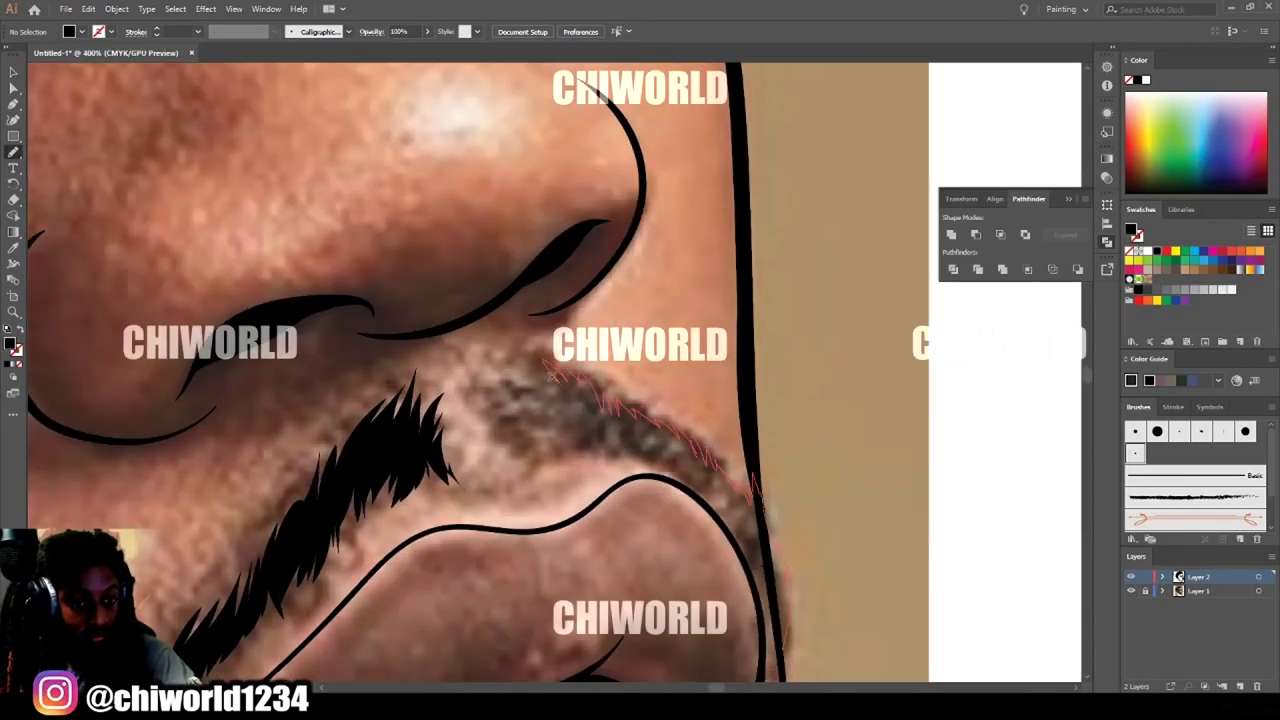
mouse_move(563, 444)
mouse_down()
mouse_move(620, 445)
mouse_move(680, 474)
mouse_move(751, 562)
mouse_move(778, 664)
mouse_up()
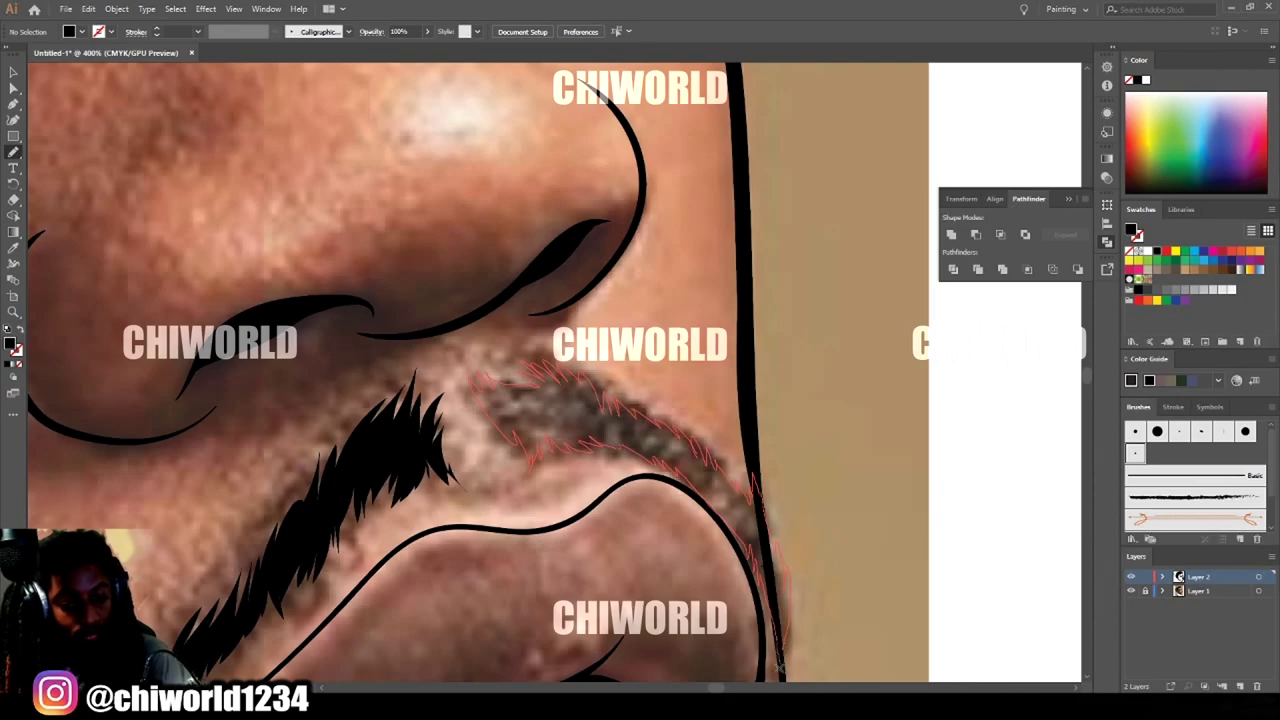
Zoom out and hide the photo layer to examine the whole black line drawing.
key(ctrl+minus)
key(ctrl+minus)
key(ctrl+minus)
key(ctrl+minus)
key(ctrl+minus)
key(ctrl+minus)
key(ctrl+minus)
scroll(924, 597, left, 4)
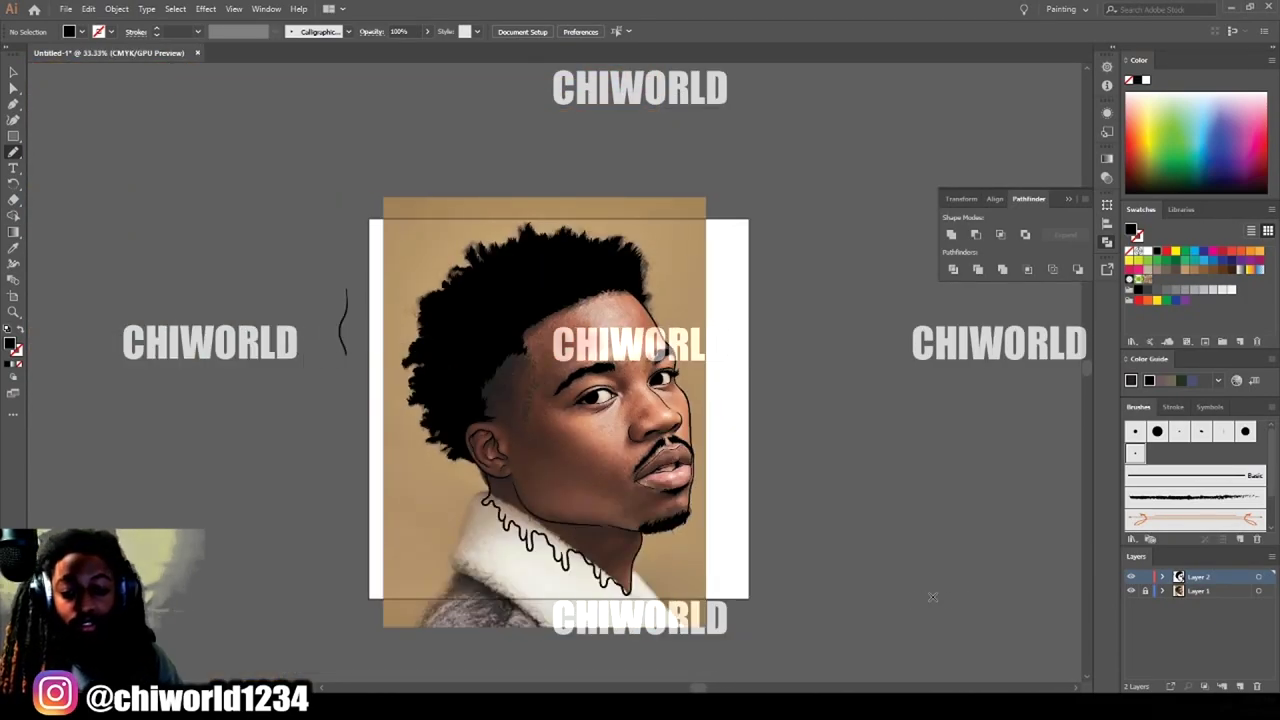
key(ctrl+plus)
scroll(957, 597, right, 2)
click(1132, 591)
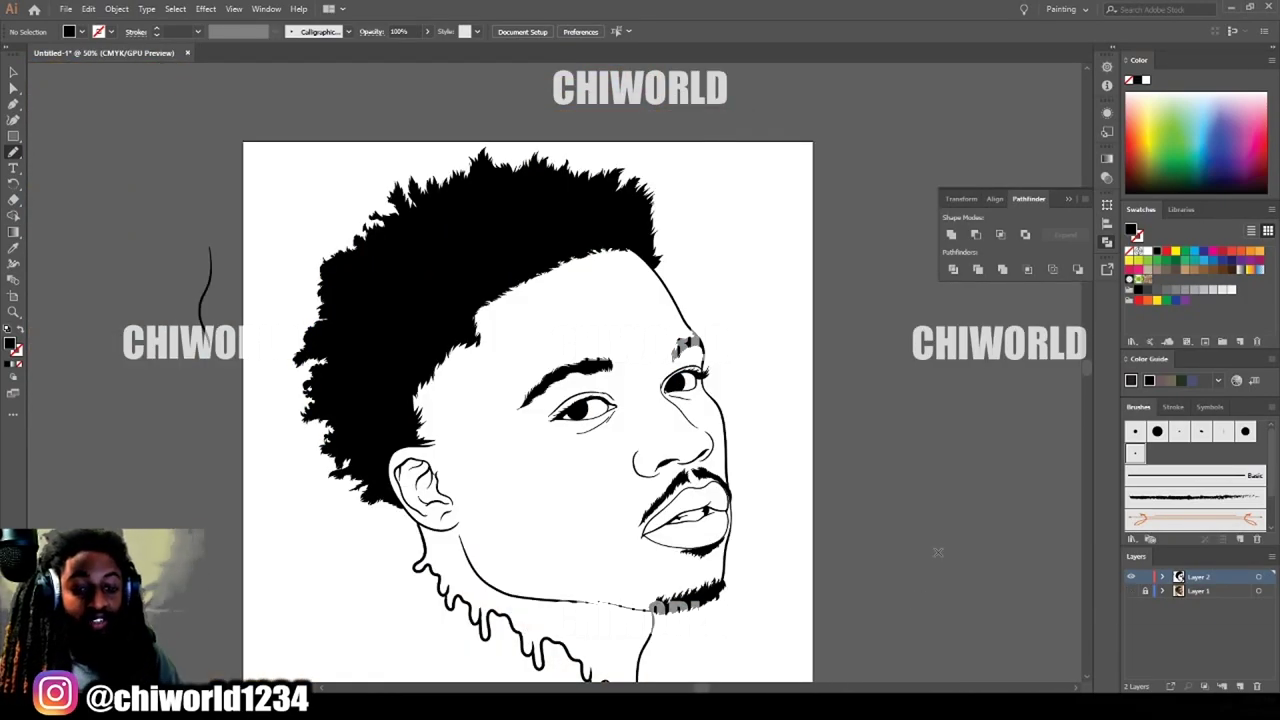
scroll(976, 593, down, 2)
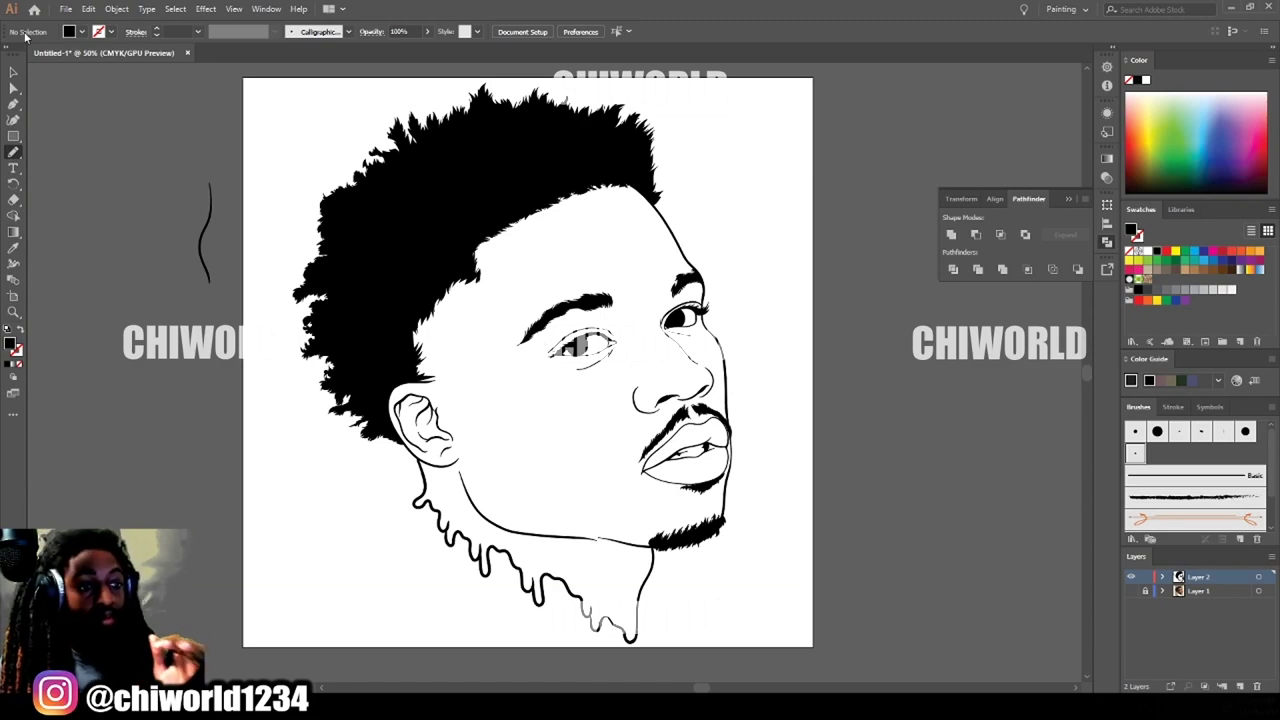
Save the drawing on the Desktop as the Illustrator file GGG.ai.
click(66, 9)
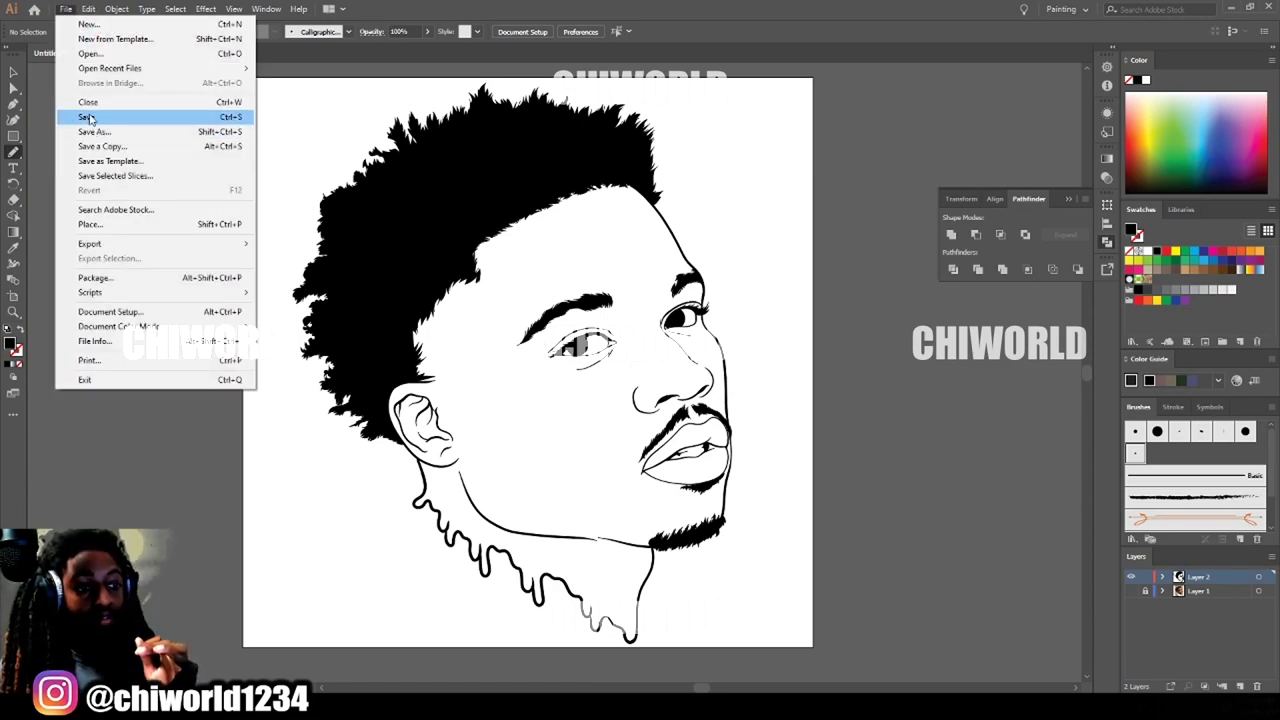
click(90, 116)
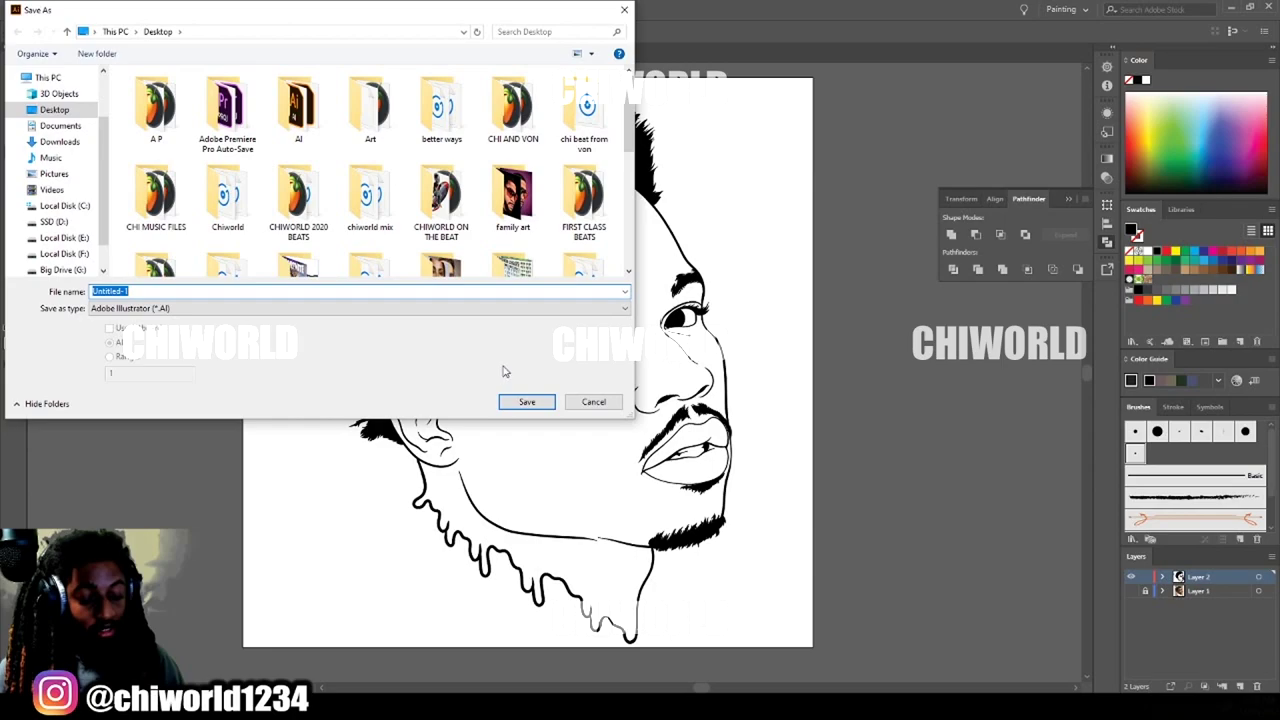
text(G)
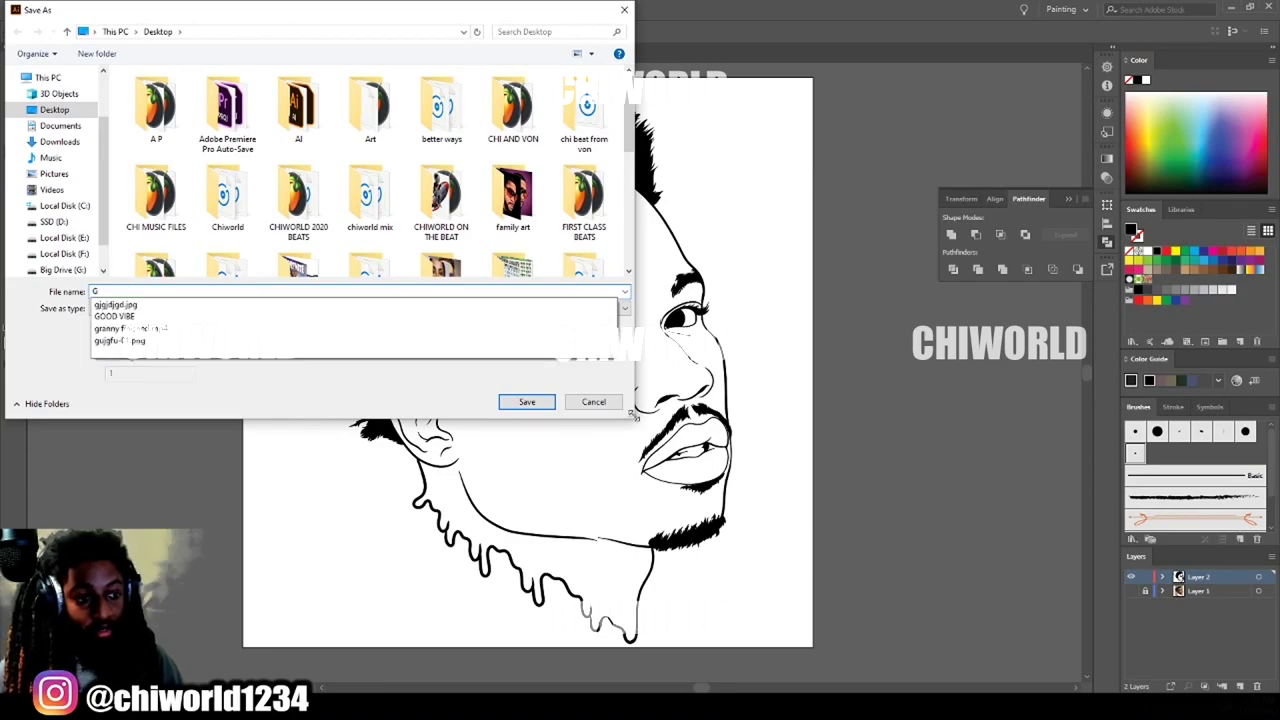
text(ood)
click(526, 401)
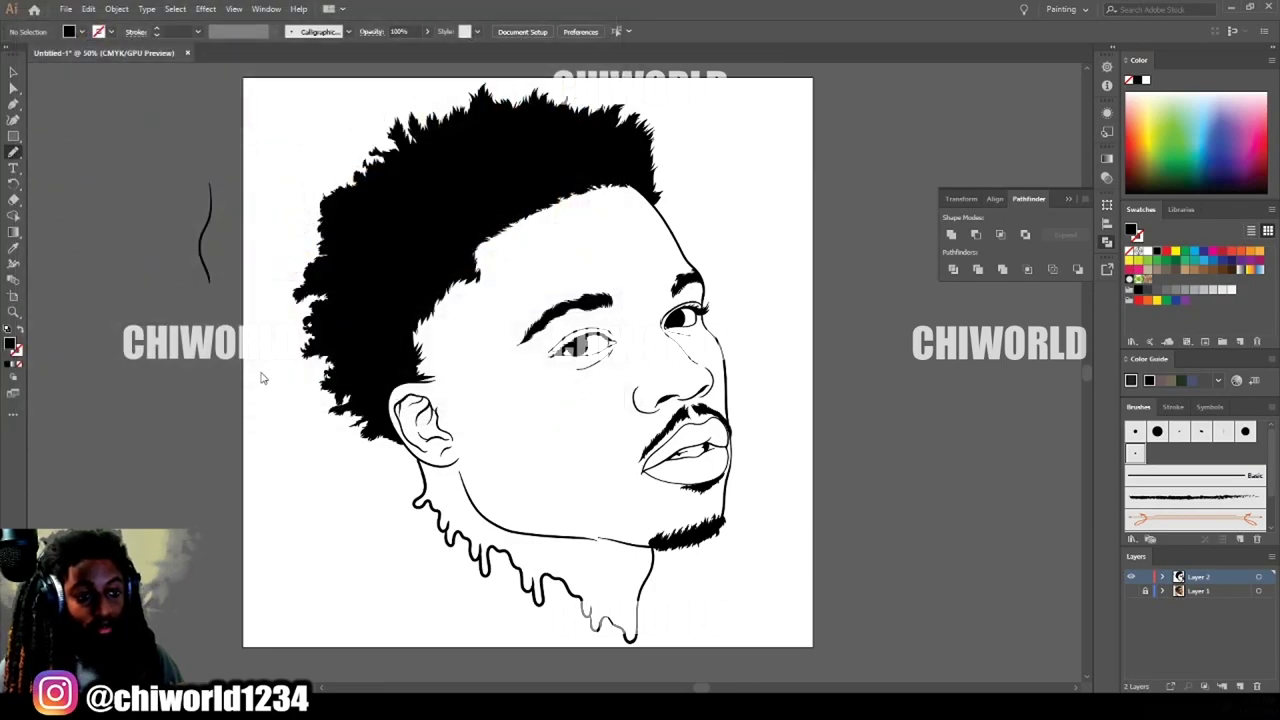
click(195, 414)
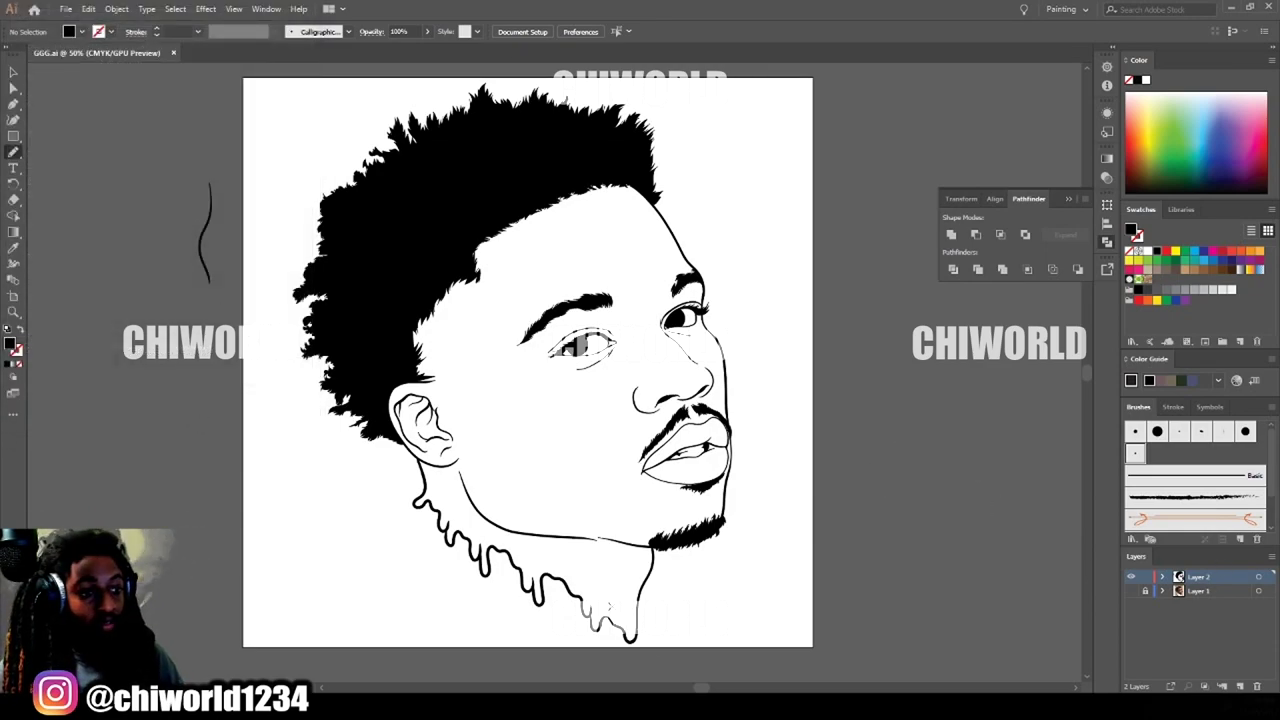
Fill the lowest section of the dripping neck edge, near the throat, with a black shape with hanging drips.
scroll(609, 606, down, 12)
key(ctrl+plus)
key(ctrl+plus)
key(ctrl+plus)
scroll(641, 608, left, 3)
scroll(641, 608, down, 2)
scroll(649, 604, right, 3)
key(ctrl+plus)
key(ctrl+plus)
scroll(651, 587, right, 2)
scroll(651, 587, down, 3)
key(ctrl+plus)
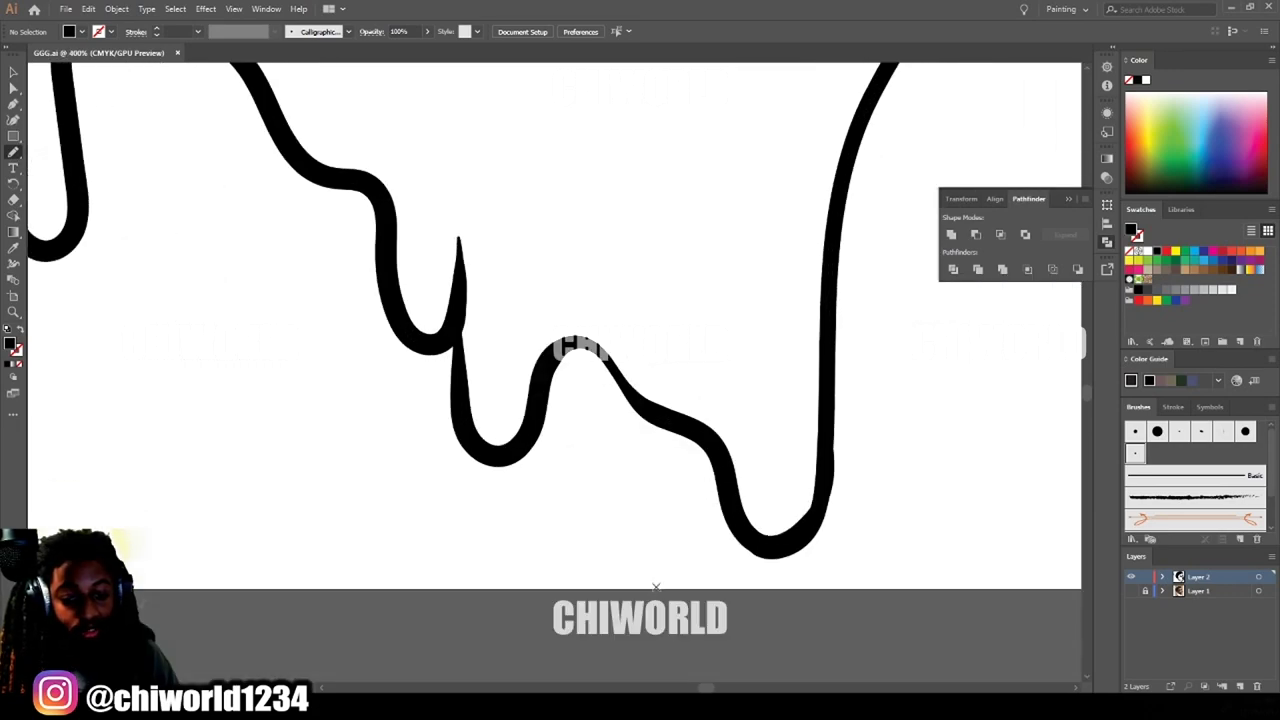
scroll(656, 586, up, 1)
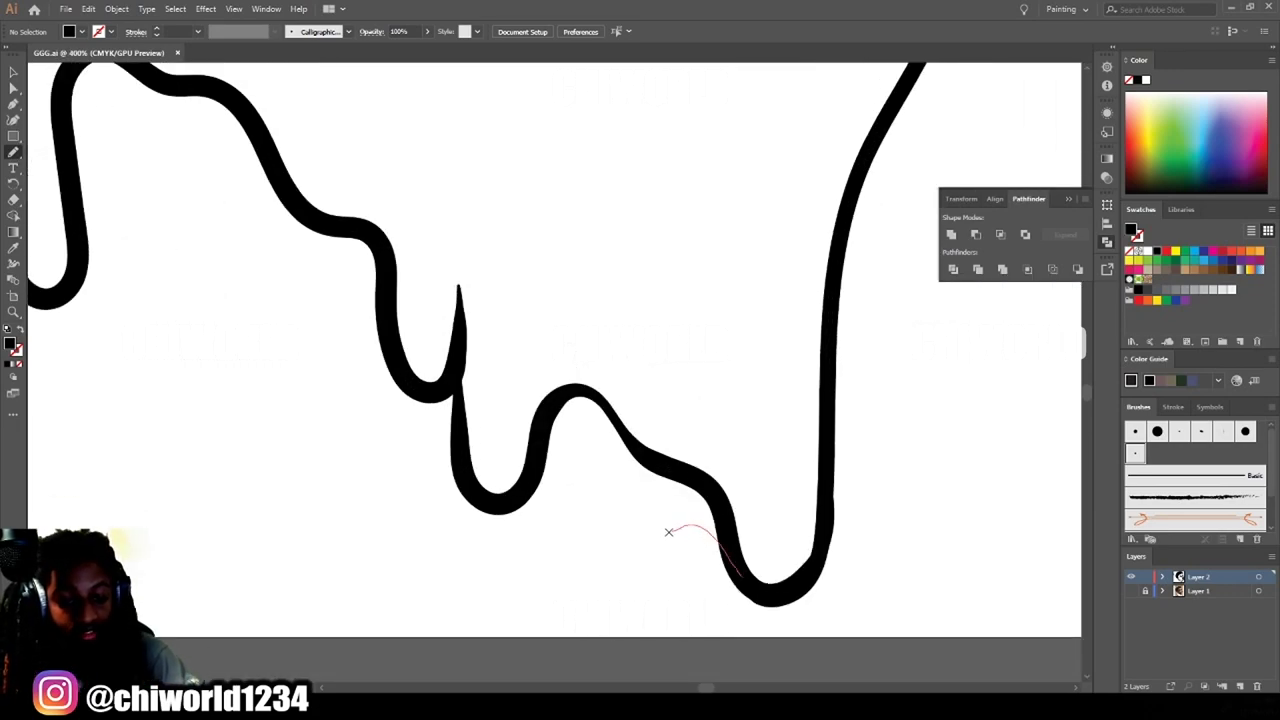
mouse_move(559, 588)
mouse_down()
mouse_move(556, 390)
mouse_move(621, 434)
mouse_move(742, 577)
mouse_up()
Fill the wider middle section of the dripping neck edge with a black shape with long hanging drips.
scroll(440, 526, left, 5)
scroll(440, 526, up, 2)
mouse_move(690, 450)
mouse_down()
mouse_move(667, 544)
mouse_move(534, 475)
mouse_up()
key(ctrl+z)
mouse_move(690, 457)
mouse_down()
mouse_move(602, 537)
mouse_move(399, 456)
mouse_move(302, 205)
mouse_move(432, 160)
mouse_move(688, 520)
mouse_up()
key(ctrl+minus)
key(ctrl+minus)
key(ctrl+minus)
key(ctrl+plus)
key(ctrl+plus)
key(ctrl+plus)
scroll(640, 450, left, 5)
drag(603, 403, 578, 386)
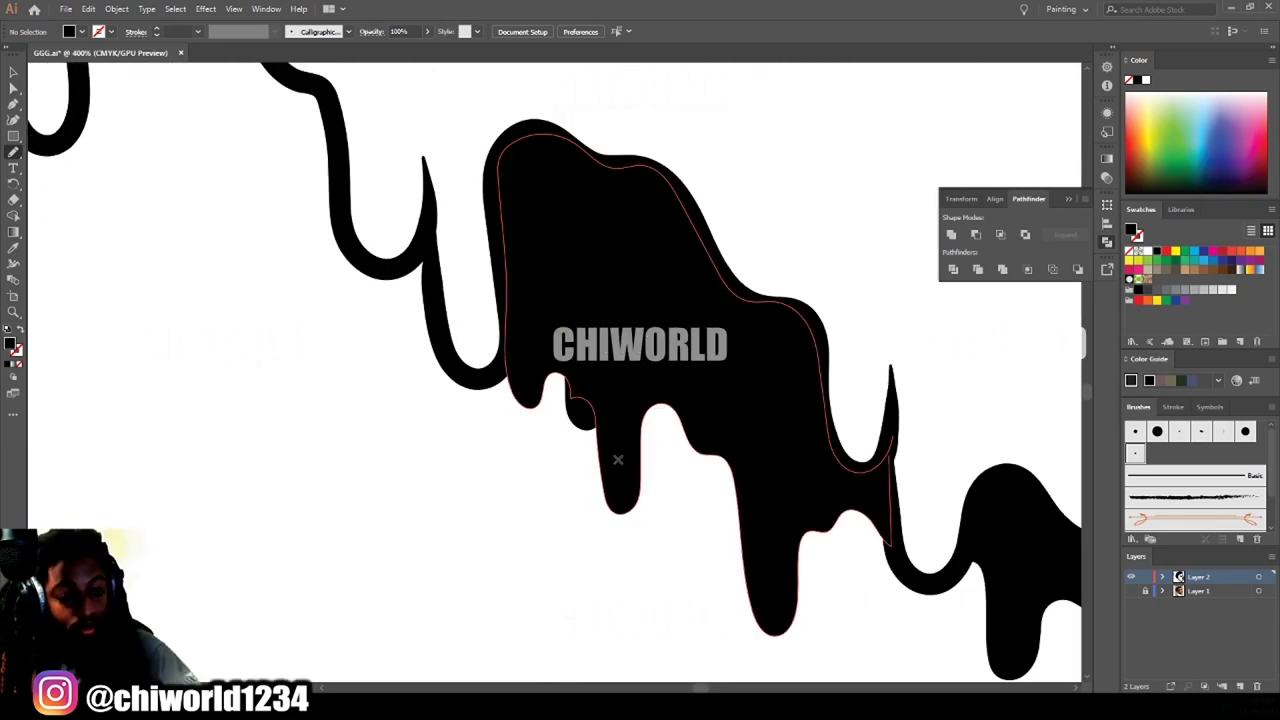
Continue the black drip shapes along the remaining neck edge up towards the ear.
key(ctrl+minus)
key(ctrl+minus)
scroll(660, 575, left, 3)
scroll(660, 575, up, 3)
key(ctrl+plus)
key(ctrl+plus)
mouse_move(634, 557)
mouse_down()
mouse_move(544, 487)
mouse_move(400, 417)
mouse_move(446, 268)
mouse_move(634, 587)
mouse_up()
key(ctrl+minus)
key(ctrl+plus)
scroll(668, 590, up, 3)
mouse_move(661, 440)
mouse_down()
mouse_move(648, 500)
mouse_move(450, 318)
mouse_move(584, 350)
mouse_move(663, 436)
mouse_up()
scroll(668, 560, up, 2)
scroll(384, 341, up, 3)
mouse_move(394, 472)
mouse_down()
mouse_move(237, 312)
mouse_move(171, 270)
mouse_move(245, 204)
mouse_move(318, 275)
mouse_move(365, 443)
mouse_move(394, 434)
mouse_up()
key(ctrl+minus)
key(ctrl+minus)
key(ctrl+minus)
key(ctrl+minus)
key(ctrl+minus)
key(ctrl+minus)
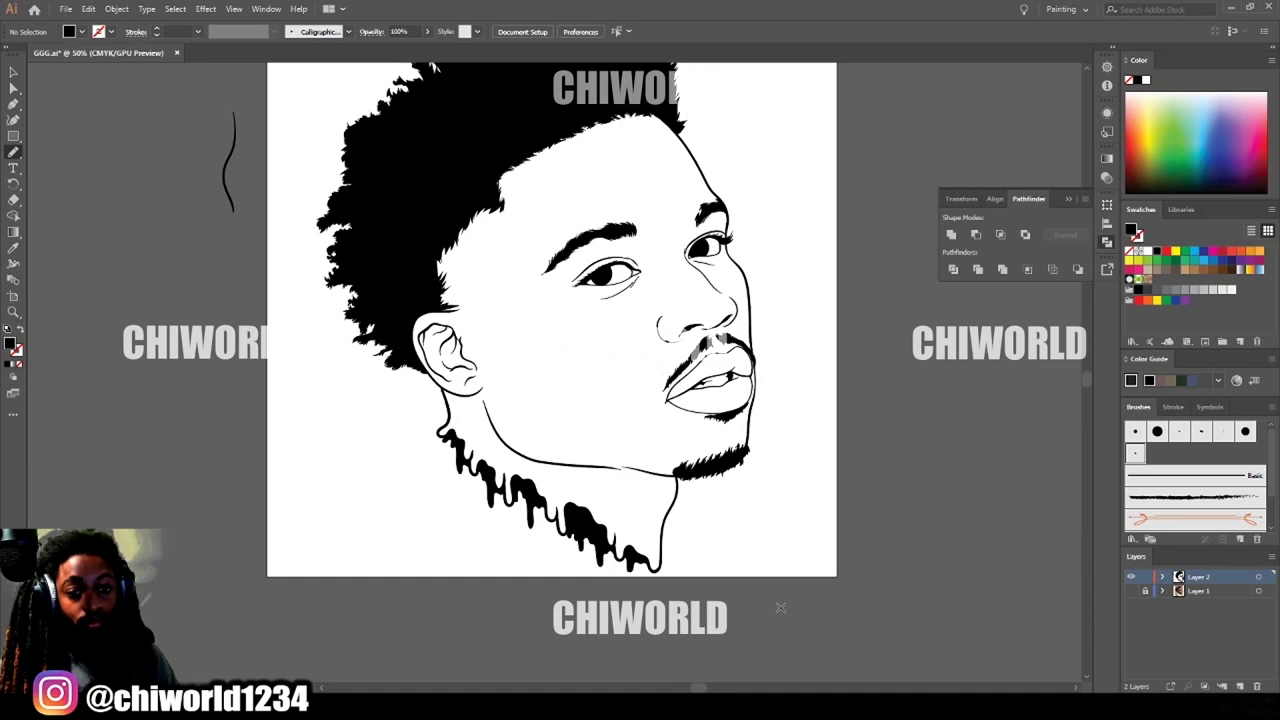
Show the photo layer and set up the Paintbrush with a black 0.5 pt stroke and no fill.
key(ctrl+plus)
click(1131, 591)
scroll(916, 618, up, 1)
scroll(916, 618, left, 1)
key(ctrl+plus)
scroll(509, 300, up, 3)
scroll(131, 251, left, 2)
mouse_move(134, 247)
mouse_down()
mouse_move(300, 337)
mouse_move(140, 250)
mouse_up()
scroll(93, 242, left, 1)
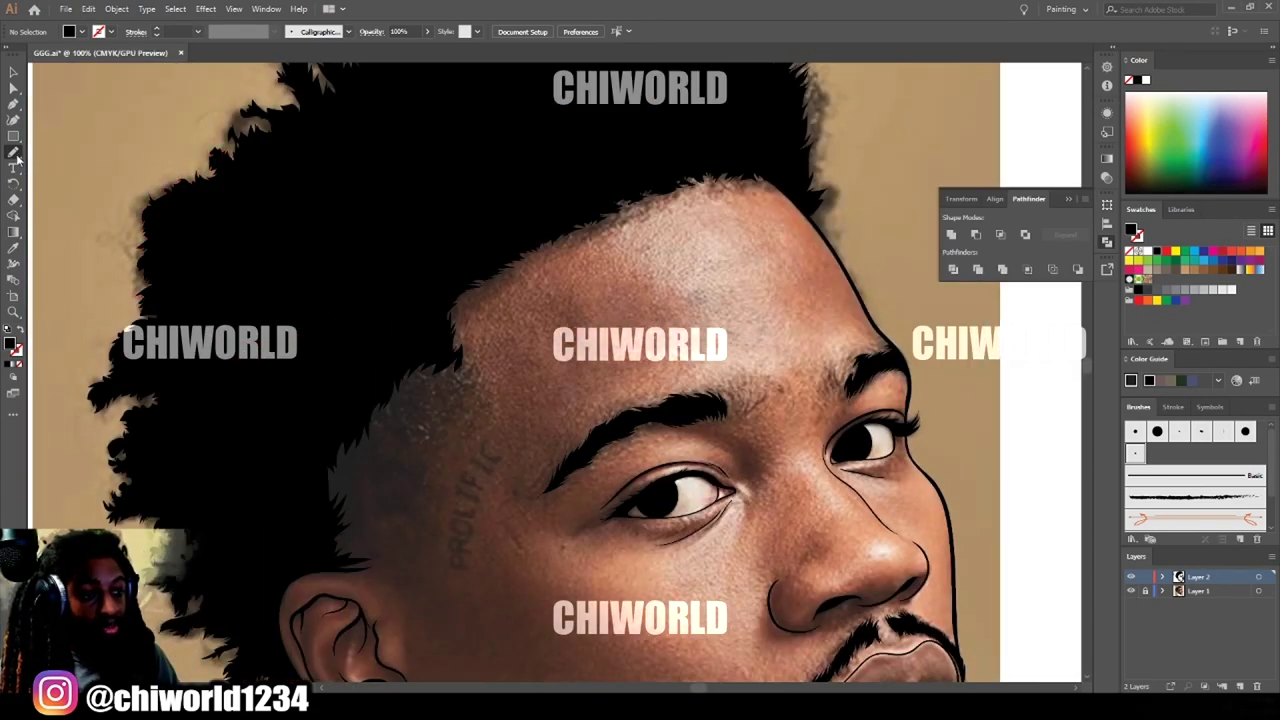
drag(13, 152, 54, 160)
key(shift+x)
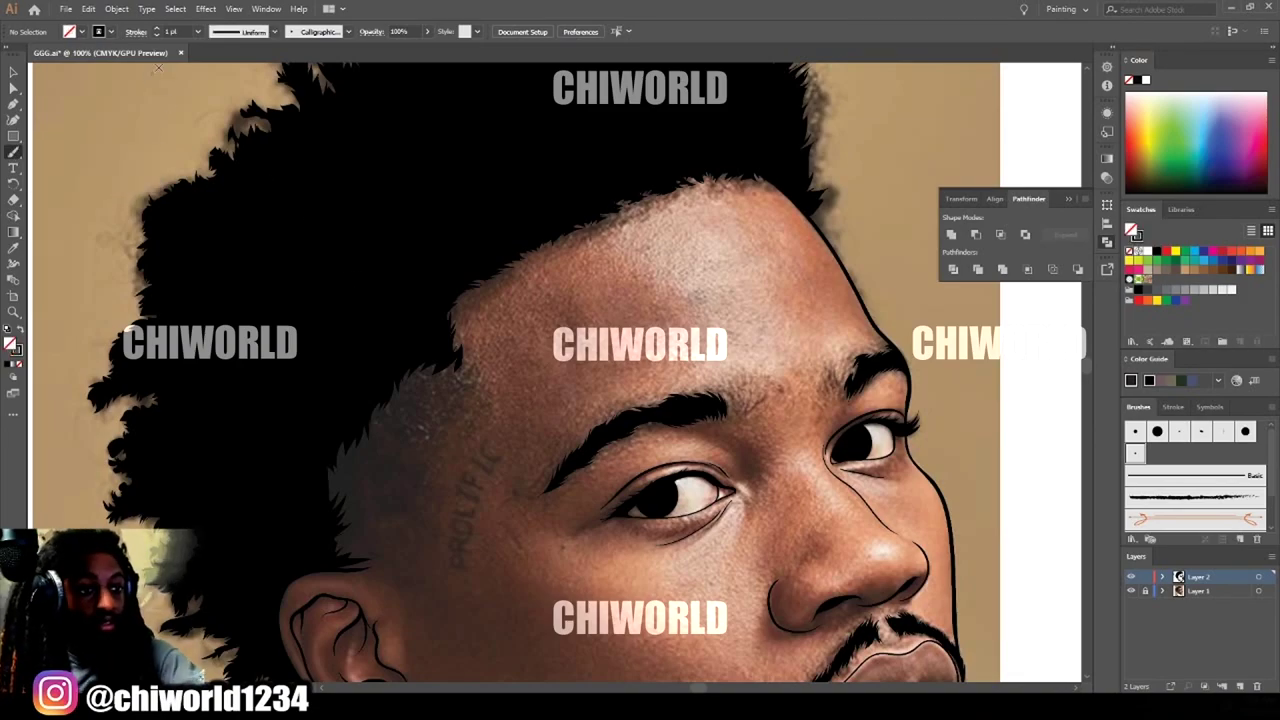
click(198, 32)
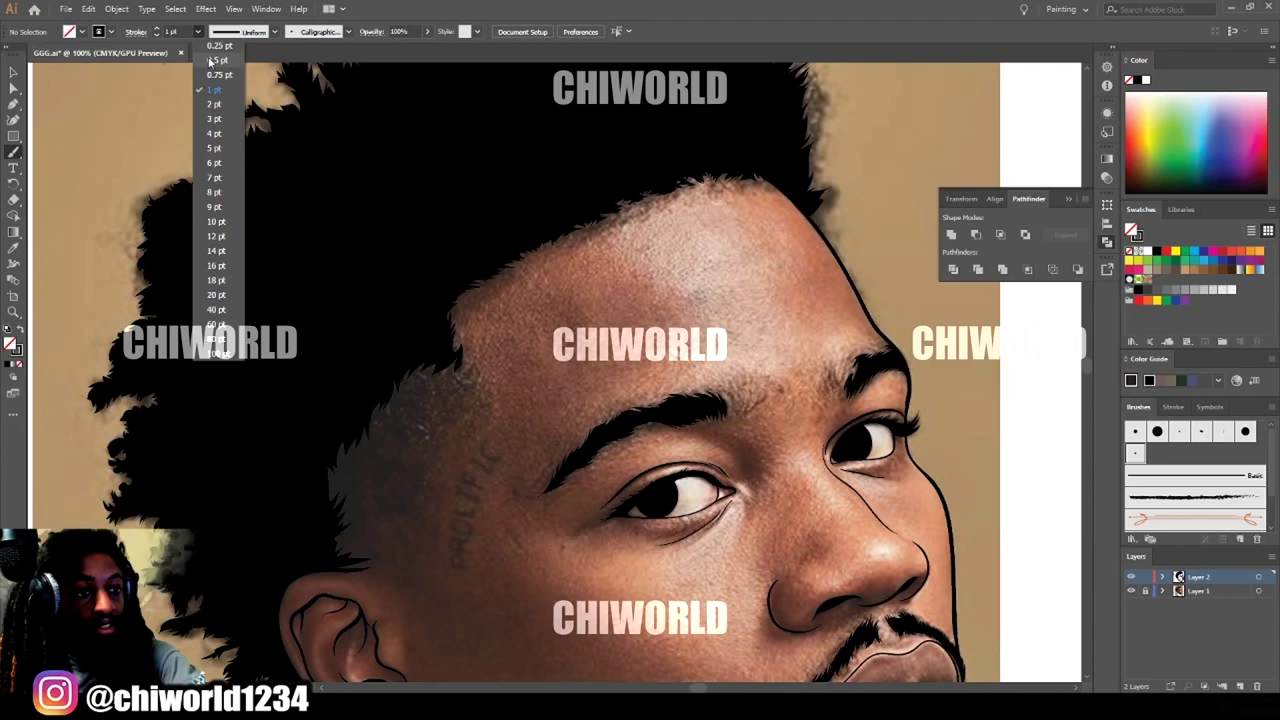
click(212, 60)
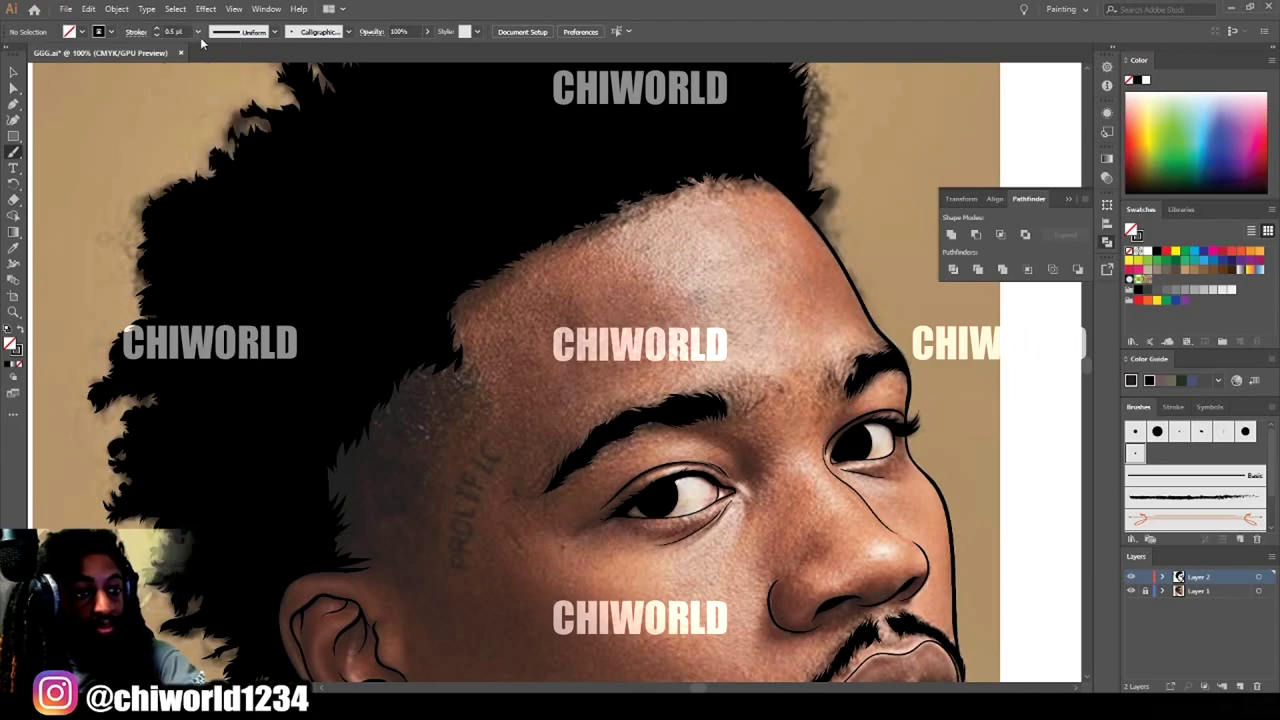
Brush thin curved hairs at the inner end of the near eyebrow.
key(ctrl+plus)
scroll(1022, 604, right, 3)
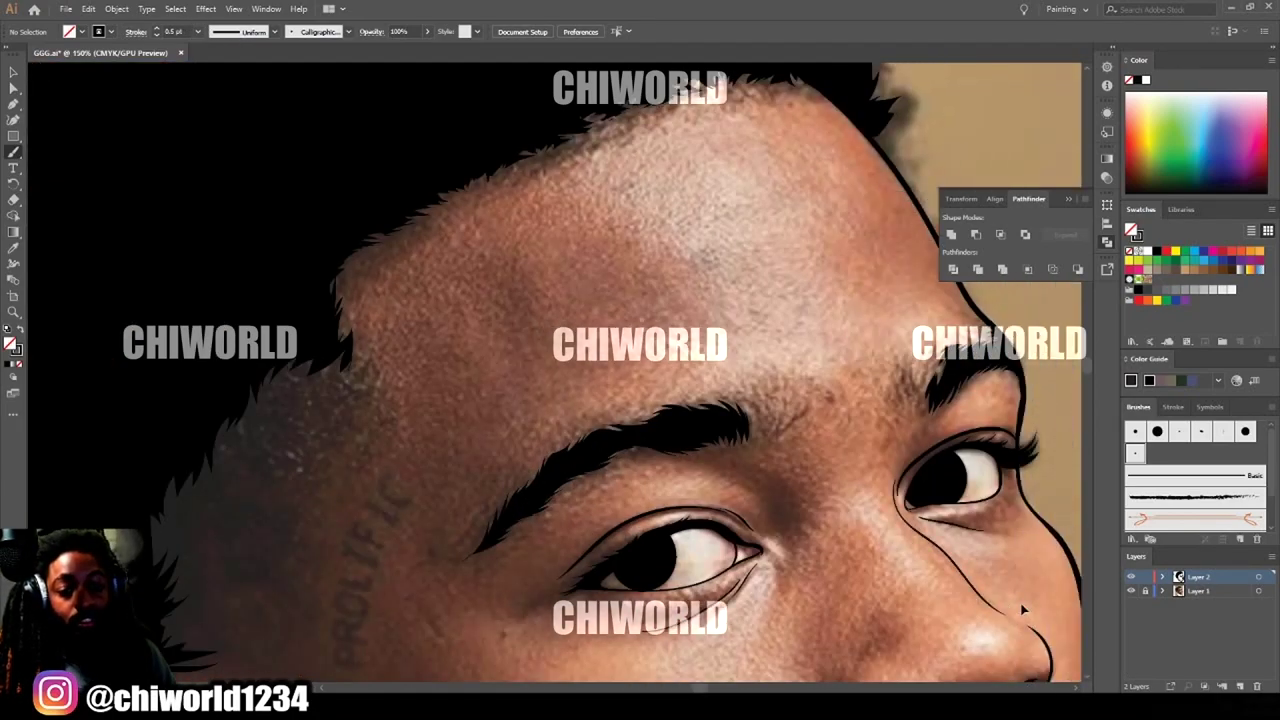
key(ctrl+plus)
scroll(1022, 603, right, 6)
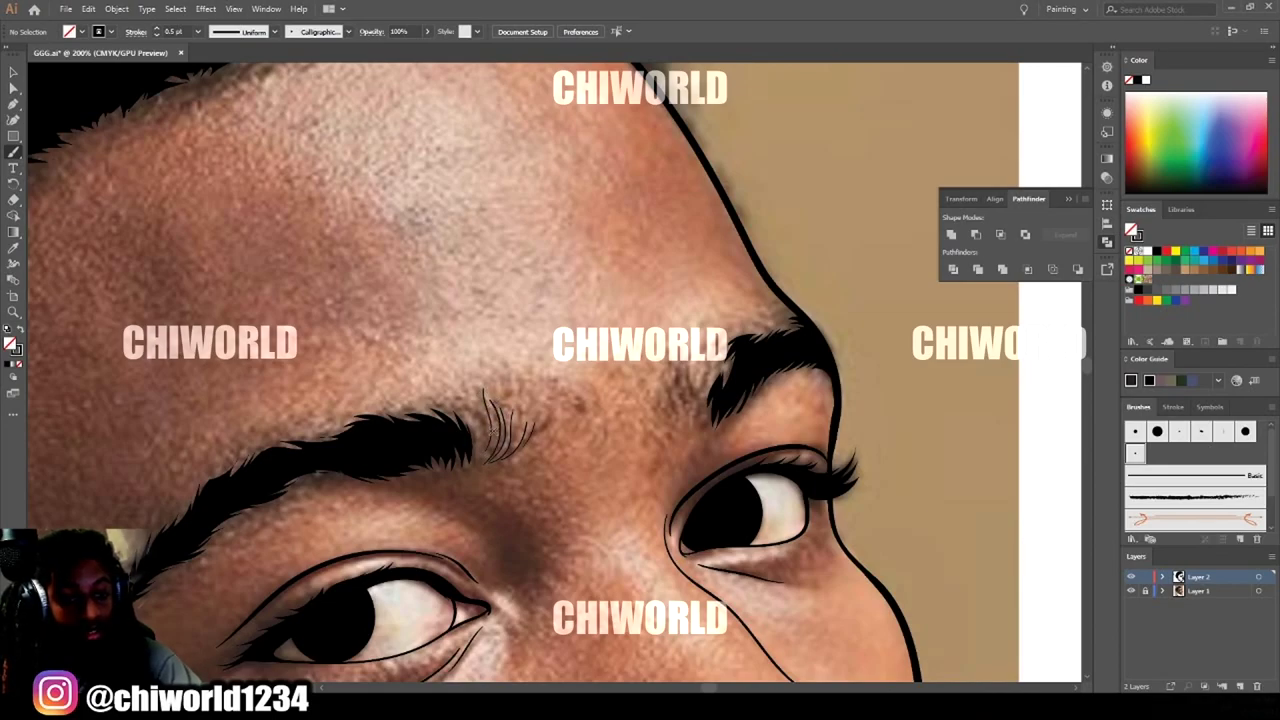
drag(482, 440, 472, 396)
drag(470, 444, 455, 398)
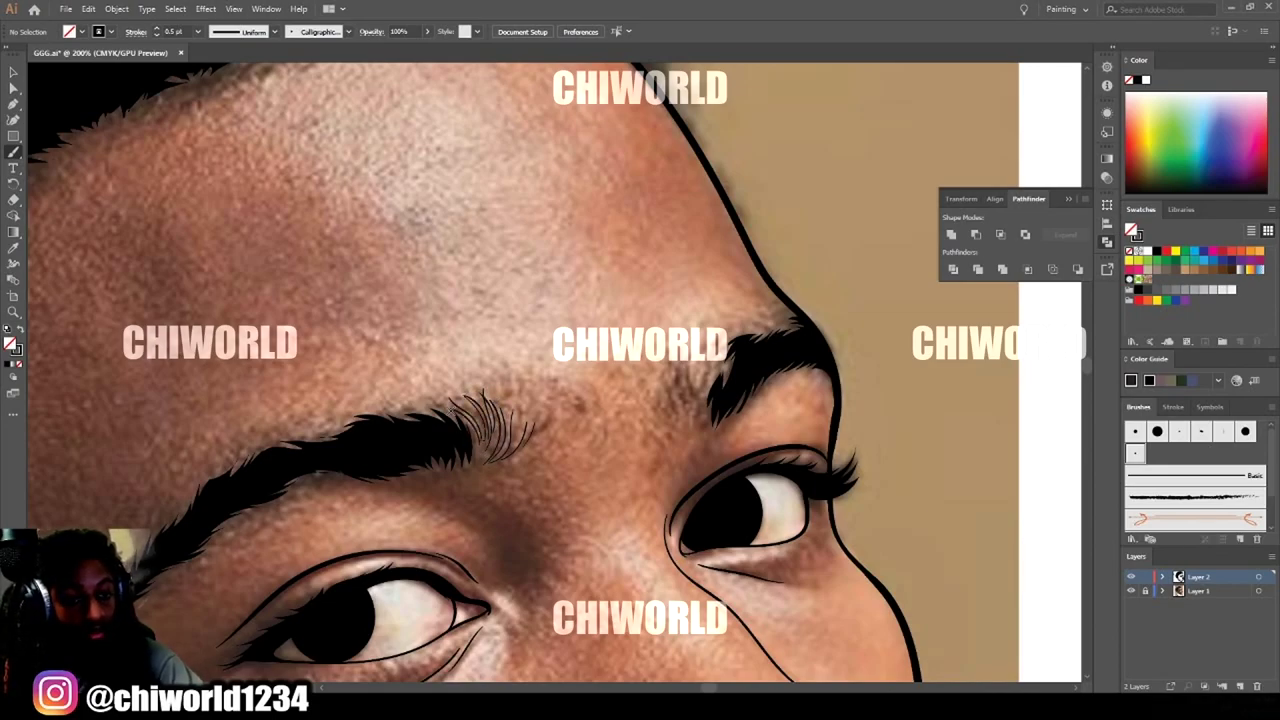
drag(475, 462, 492, 433)
mouse_move(488, 464)
mouse_down()
mouse_move(530, 432)
mouse_move(510, 436)
mouse_up()
drag(472, 458, 487, 412)
mouse_move(476, 466)
mouse_down()
mouse_move(490, 404)
mouse_move(456, 398)
mouse_up()
mouse_move(480, 445)
mouse_down()
mouse_move(466, 410)
mouse_move(434, 406)
mouse_up()
drag(460, 436, 432, 404)
Brush fine hairs at the inner end of the far eyebrow, reducing the stroke weight to 0.25 pt.
drag(727, 362, 703, 418)
mouse_move(729, 360)
mouse_down()
mouse_move(710, 384)
mouse_move(699, 371)
mouse_up()
click(198, 32)
click(214, 48)
drag(730, 372, 712, 348)
mouse_move(709, 423)
mouse_down()
mouse_move(700, 387)
mouse_move(689, 394)
mouse_up()
drag(695, 428, 678, 373)
drag(683, 416, 675, 360)
drag(697, 402, 685, 362)
mouse_move(714, 400)
mouse_down()
mouse_move(701, 362)
mouse_move(732, 340)
mouse_up()
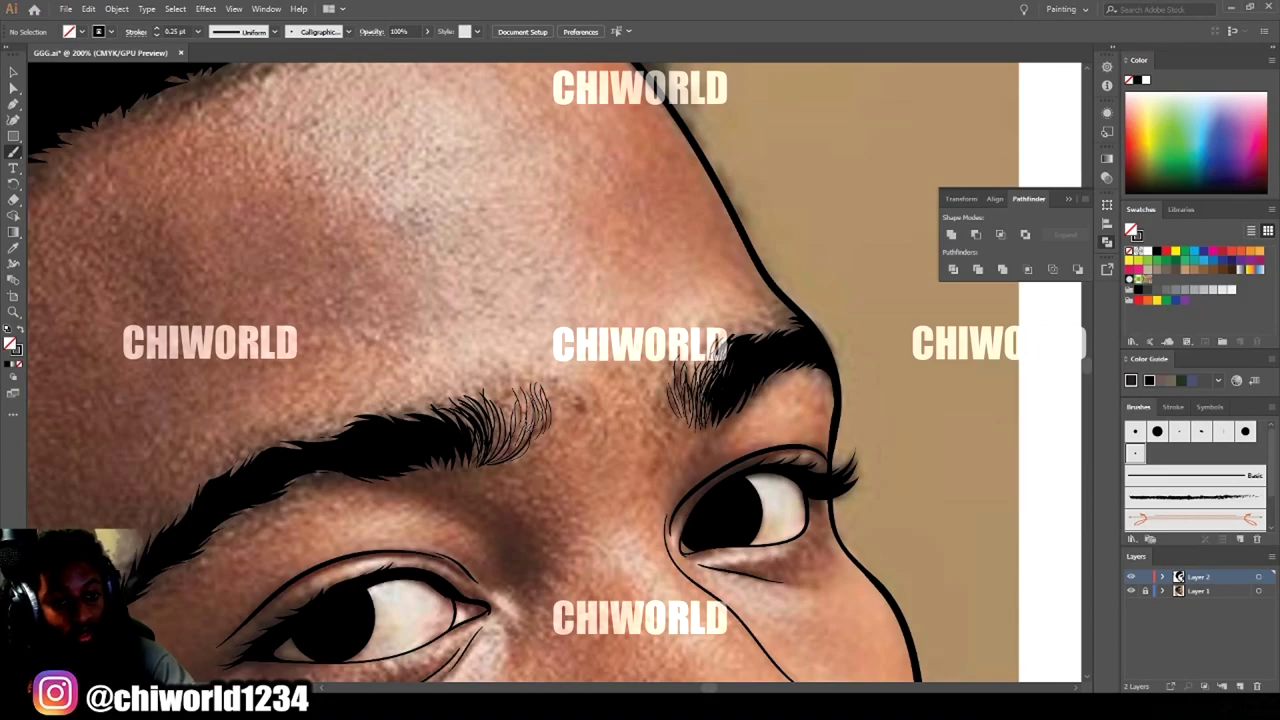
Brush more fine hairs into the inner end of the near eyebrow and check the line art with the photo hidden.
drag(509, 428, 495, 396)
drag(503, 414, 483, 392)
key(ctrl+minus)
key(ctrl+minus)
key(ctrl+minus)
click(1131, 591)
key(ctrl+minus)
key(ctrl+minus)
key(ctrl+minus)
key(ctrl+equal)
key(ctrl+equal)
key(ctrl+equal)
key(ctrl+equal)
key(ctrl+equal)
click(1131, 591)
Brush fine hairs along the lower edge of the near eyebrow and check them with the photo layer hidden.
mouse_move(205, 548)
mouse_down()
mouse_move(248, 545)
mouse_move(365, 462)
mouse_up()
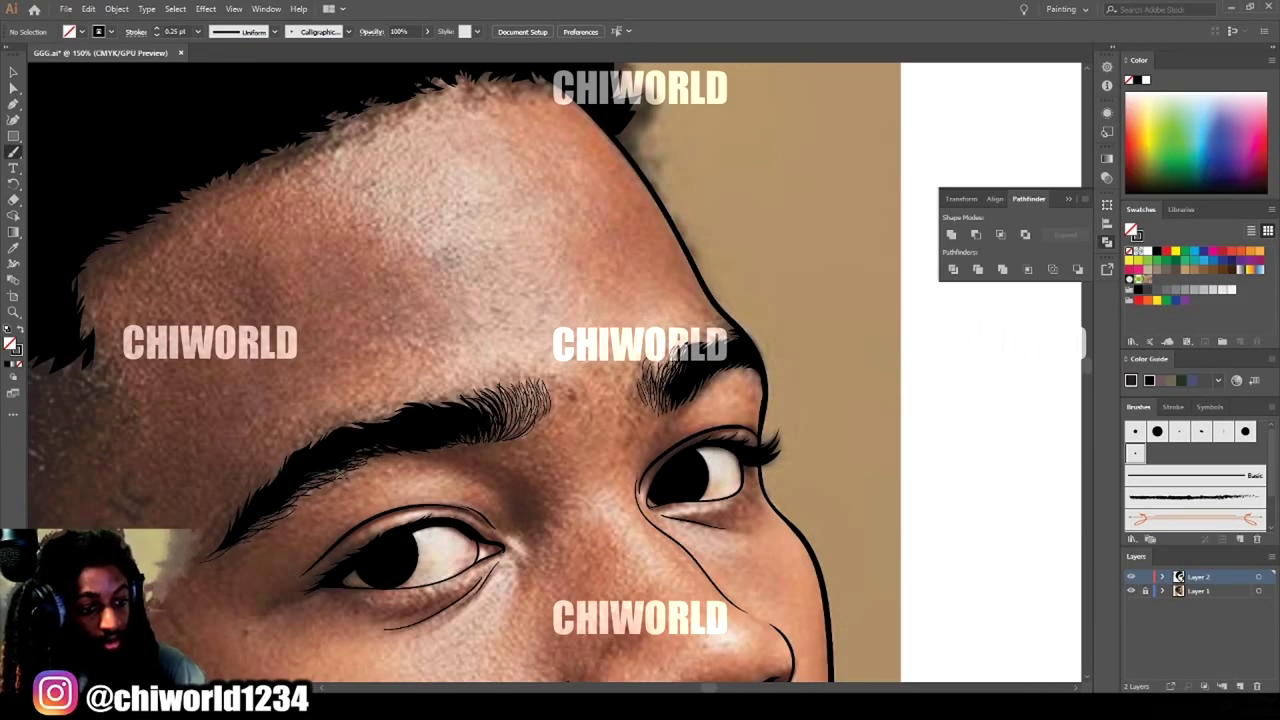
drag(267, 514, 362, 455)
key(ctrl+minus)
key(ctrl+minus)
click(1132, 591)
key(ctrl+plus)
key(ctrl+plus)
key(ctrl+plus)
click(1132, 591)
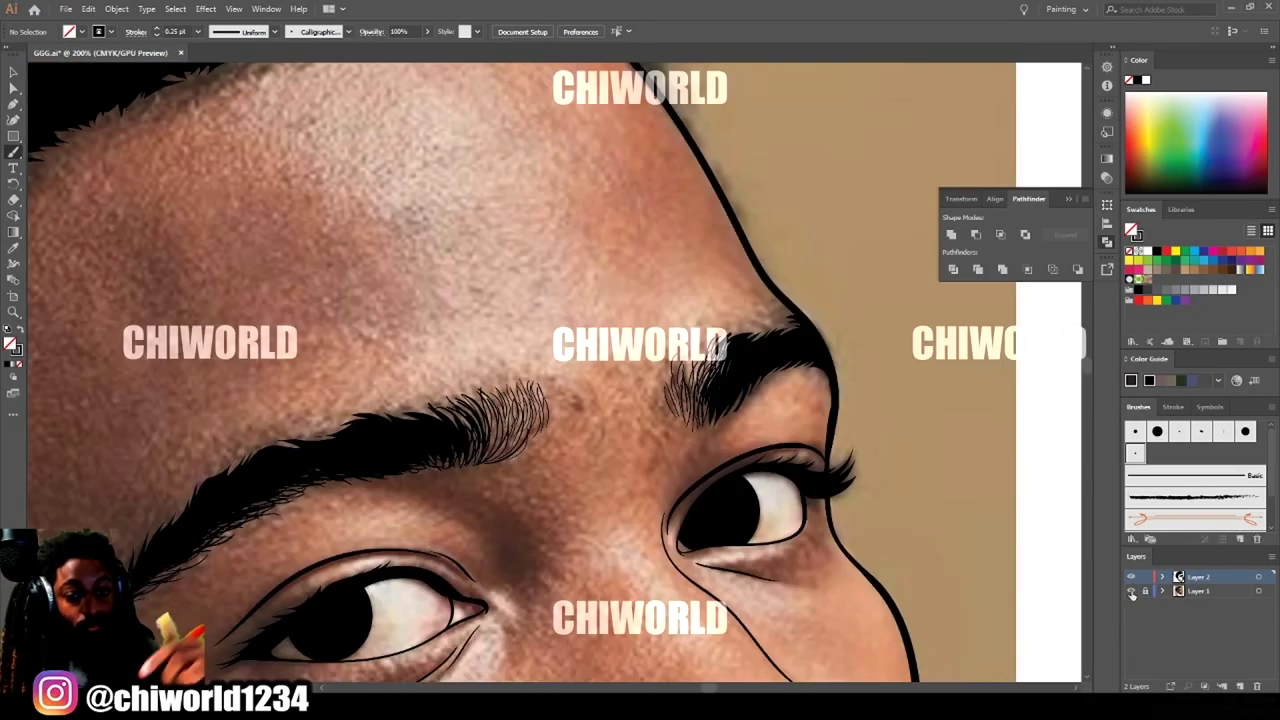
Add fine hairs to the far eyebrow and all along the upper edge of the near eyebrow out to its tail.
drag(708, 434, 715, 378)
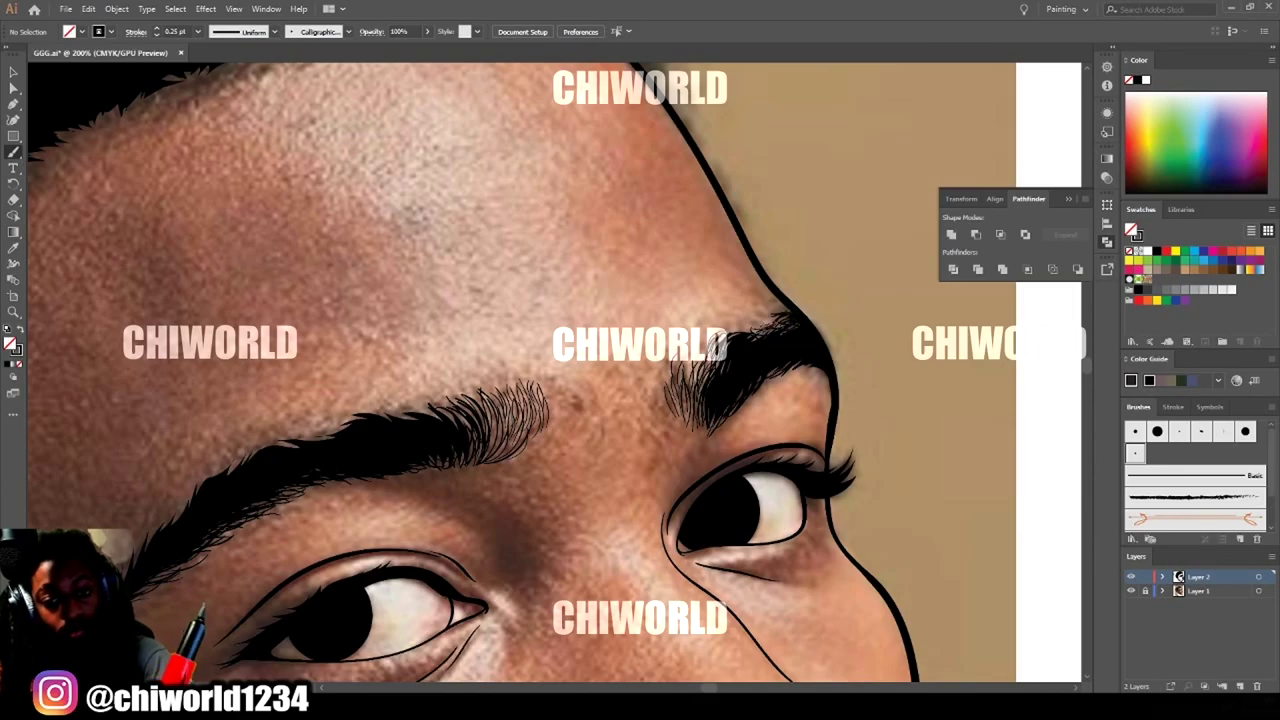
mouse_move(468, 431)
mouse_down()
mouse_move(427, 405)
mouse_move(459, 392)
mouse_up()
drag(484, 445, 490, 399)
drag(440, 425, 414, 407)
drag(417, 416, 386, 405)
mouse_move(395, 421)
mouse_down()
mouse_move(373, 407)
mouse_move(248, 446)
mouse_up()
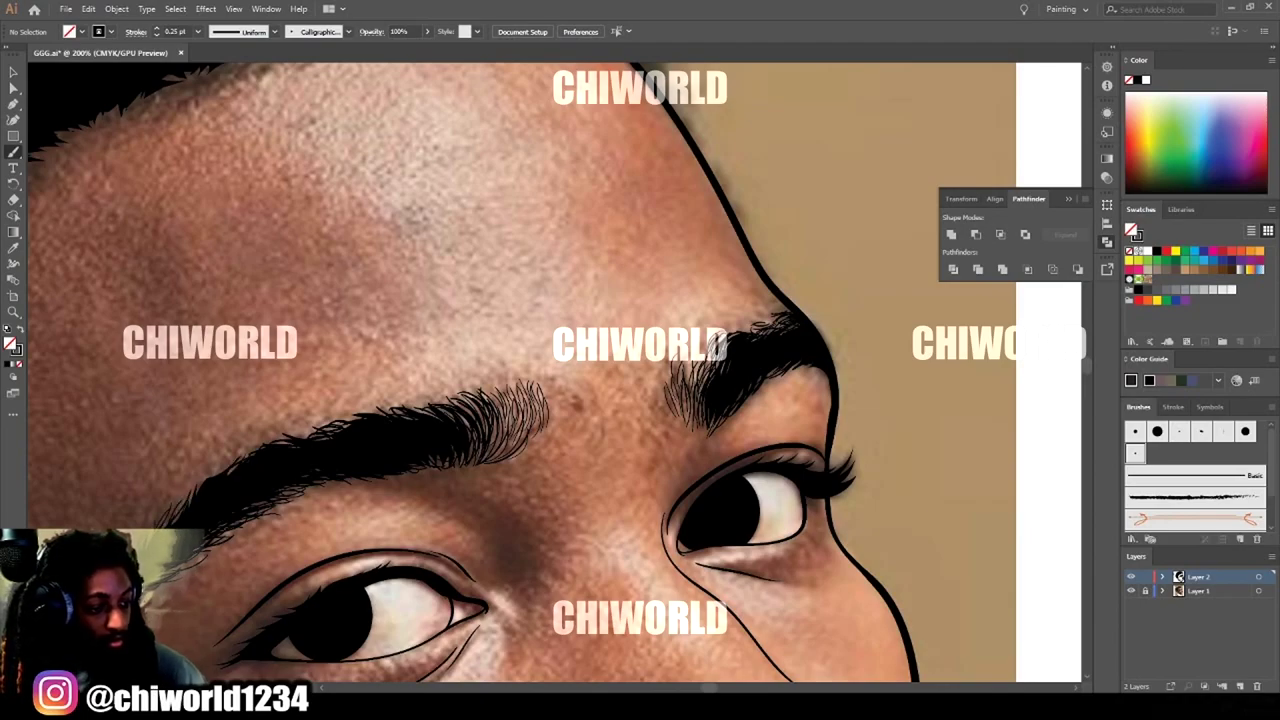
mouse_move(194, 506)
mouse_down()
mouse_move(180, 487)
mouse_move(212, 455)
mouse_up()
drag(250, 465, 235, 446)
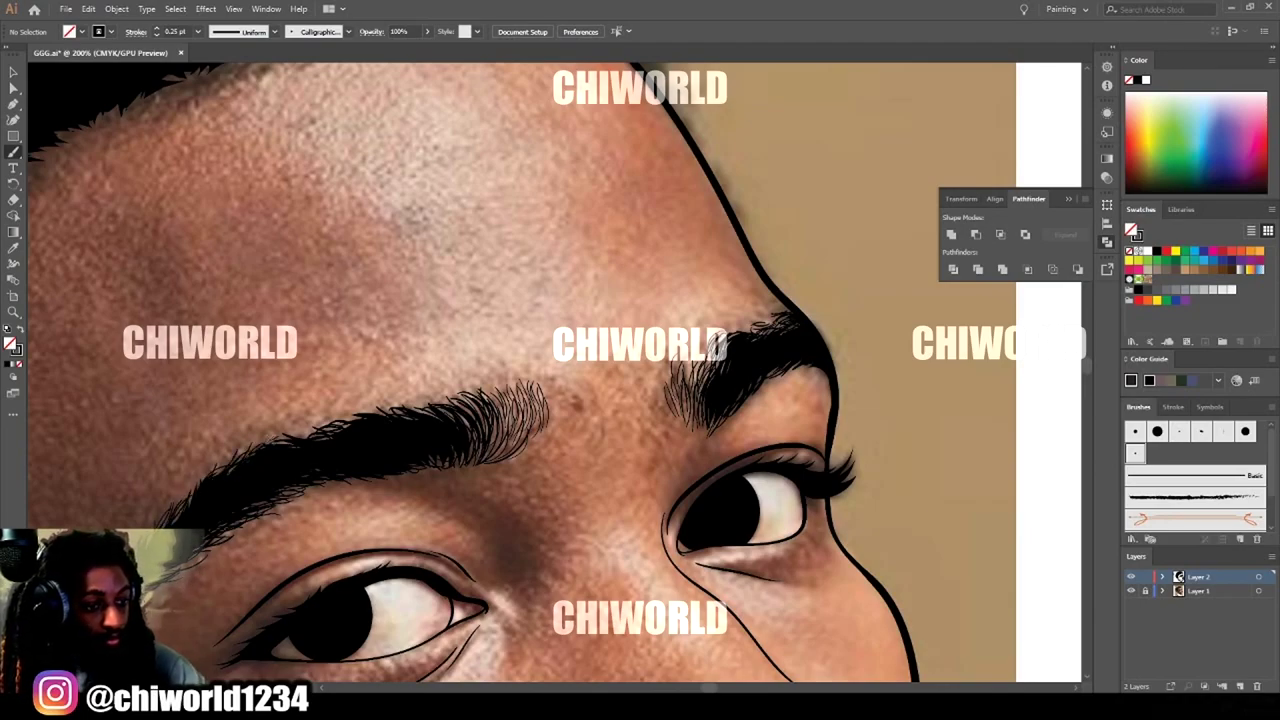
Brush fine hairs along the near half of the moustache from the mouth corner up to its inner end.
scroll(714, 571, down, 4)
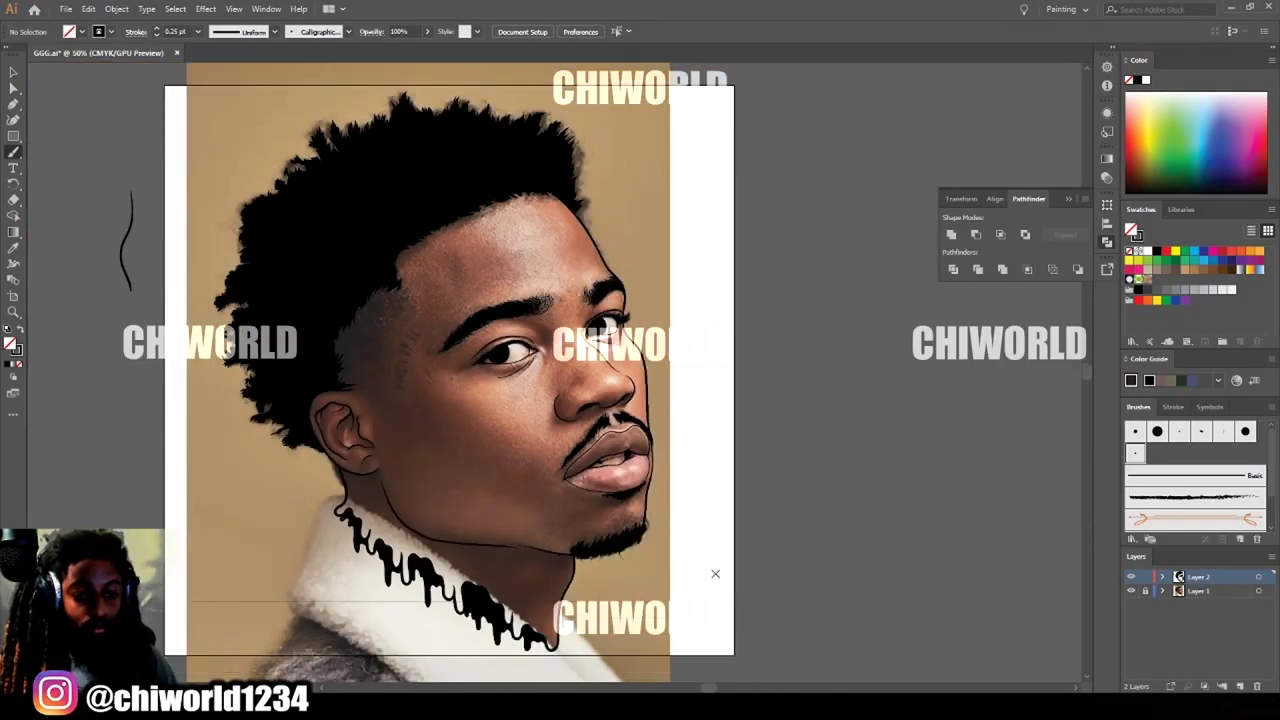
scroll(716, 574, up, 3)
key(ctrl+plus)
drag(413, 544, 384, 590)
drag(417, 556, 396, 585)
drag(434, 518, 406, 574)
mouse_move(442, 507)
mouse_down()
mouse_move(420, 562)
mouse_move(433, 546)
mouse_up()
mouse_move(464, 486)
mouse_down()
mouse_move(438, 538)
mouse_move(480, 446)
mouse_up()
drag(440, 506, 456, 478)
mouse_move(420, 536)
mouse_down()
mouse_move(436, 496)
mouse_move(516, 458)
mouse_move(578, 386)
mouse_up()
mouse_move(598, 402)
mouse_down()
mouse_move(612, 374)
mouse_move(592, 348)
mouse_up()
drag(586, 396, 572, 342)
drag(570, 382, 556, 342)
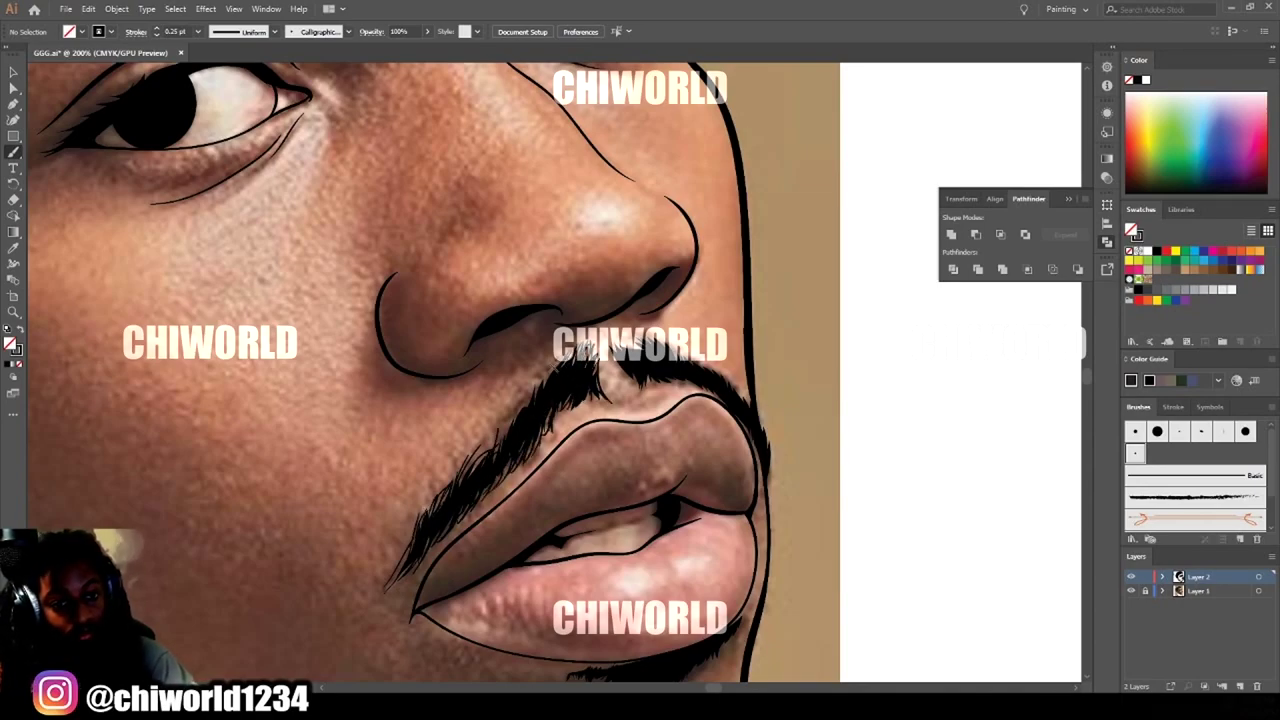
Thicken the middle of the near moustache half with more fine hairs on its upper and lower edges.
drag(522, 420, 544, 380)
drag(512, 420, 530, 384)
drag(496, 460, 540, 380)
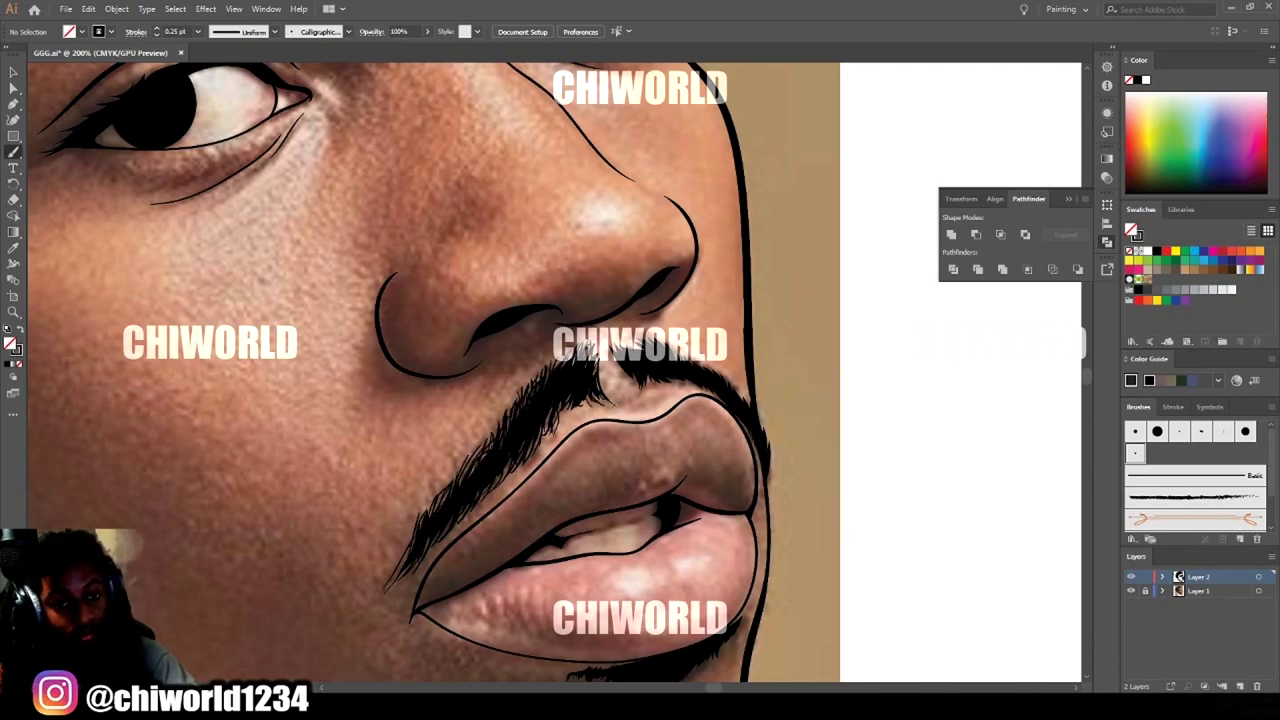
drag(556, 424, 578, 392)
drag(528, 458, 542, 426)
drag(552, 424, 562, 404)
key(ctrl+minus)
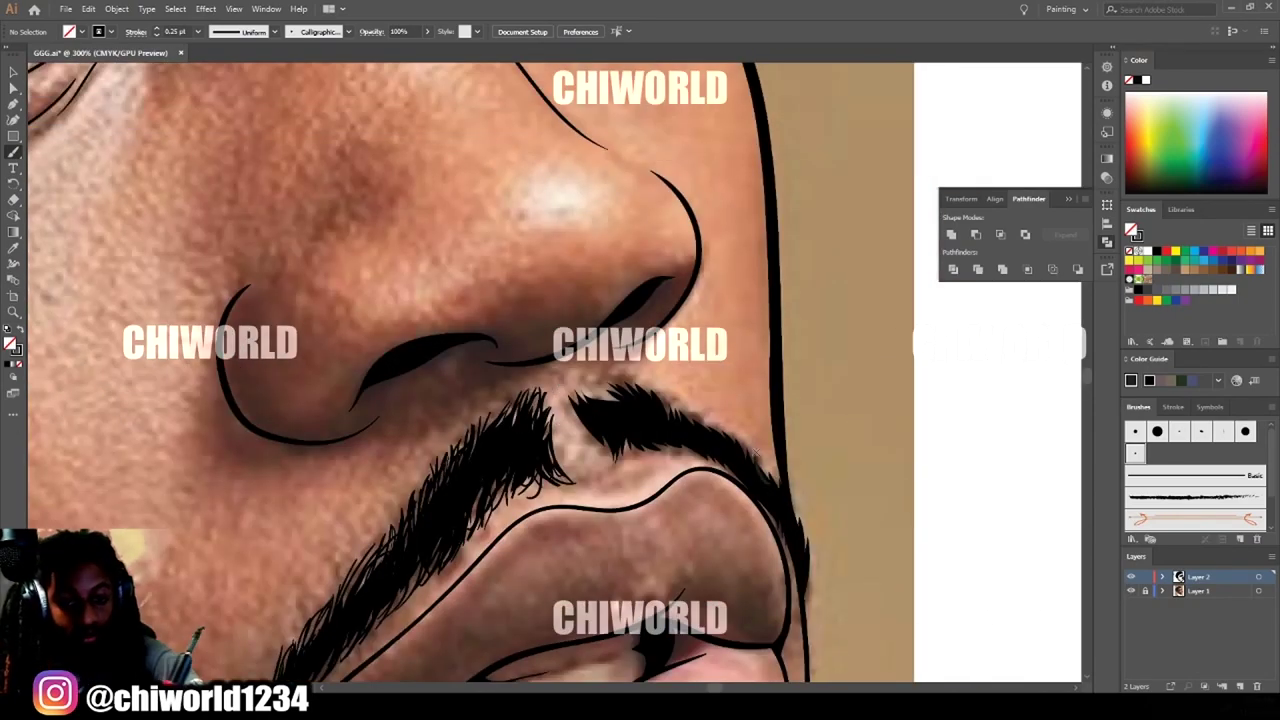
Brush fine hairs along the upper edge of the far half of the moustache.
drag(770, 481, 752, 448)
drag(752, 464, 707, 420)
drag(716, 440, 680, 400)
mouse_move(678, 420)
mouse_down()
mouse_move(650, 378)
mouse_move(584, 384)
mouse_up()
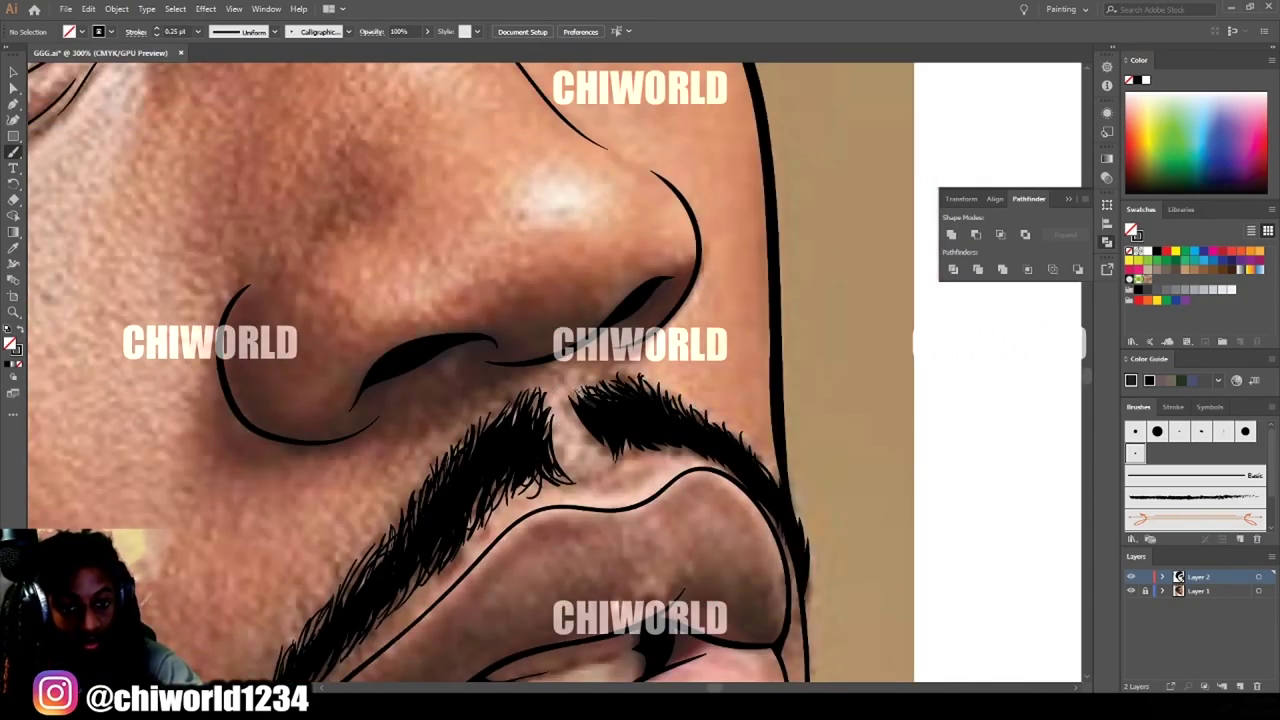
Brush fine hairs on the lower edge and inner tip of the far moustache half and the inner end of the near half.
drag(650, 443, 663, 457)
mouse_move(640, 441)
mouse_down()
mouse_move(651, 460)
mouse_move(626, 436)
mouse_up()
drag(634, 468, 570, 394)
drag(584, 486, 562, 466)
drag(582, 476, 549, 438)
drag(566, 448, 541, 397)
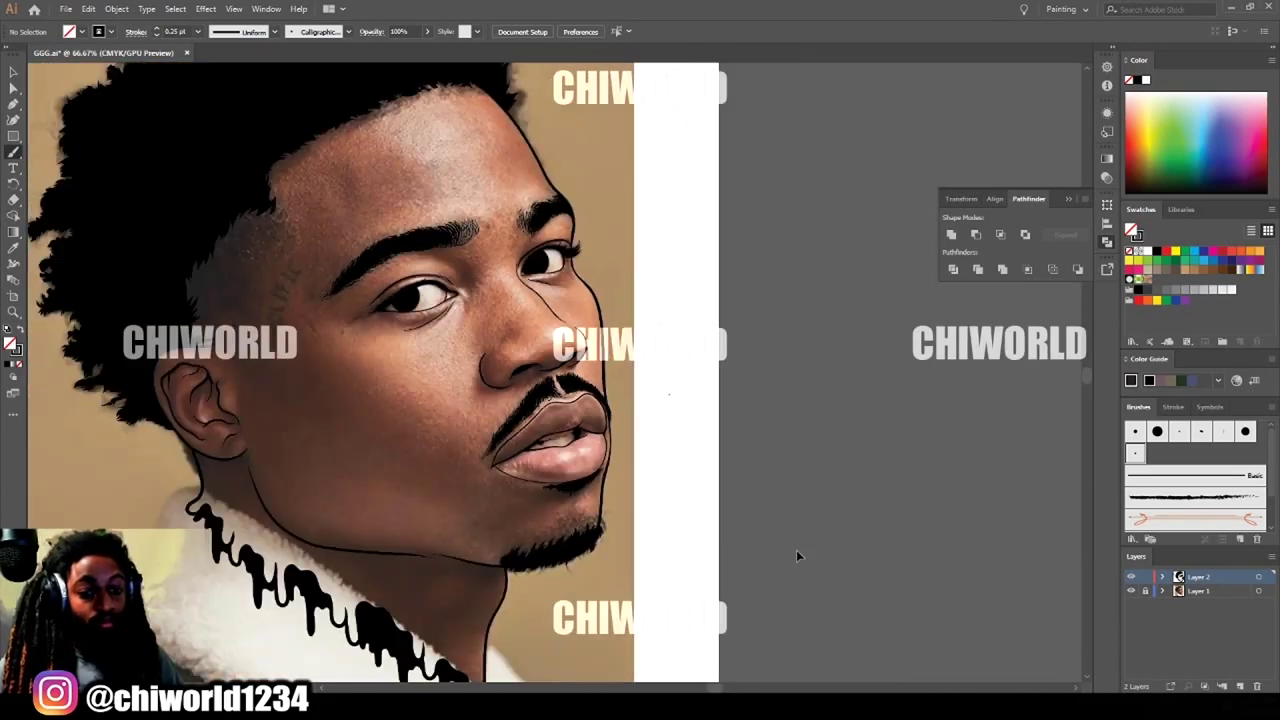
Hide the photo layer to check the whole portrait as line art and save the document.
scroll(810, 520, up, 2)
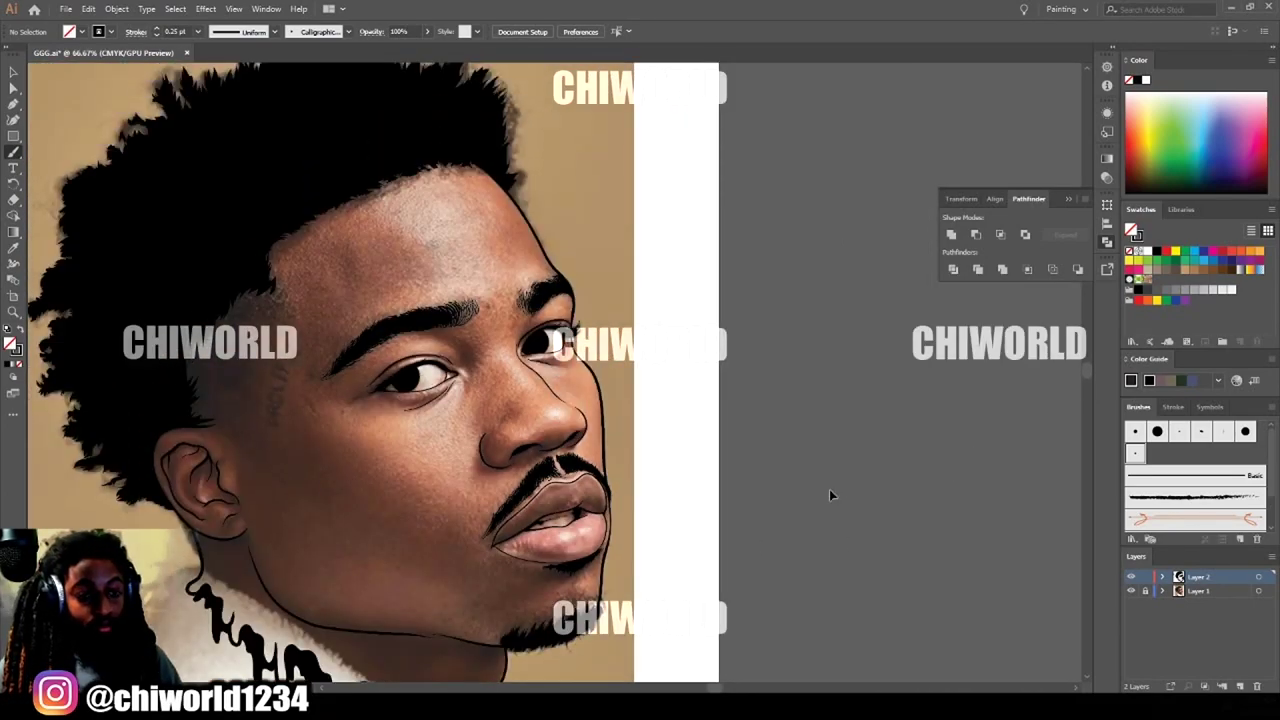
click(1131, 590)
key(ctrl+0)
click(65, 8)
click(92, 117)
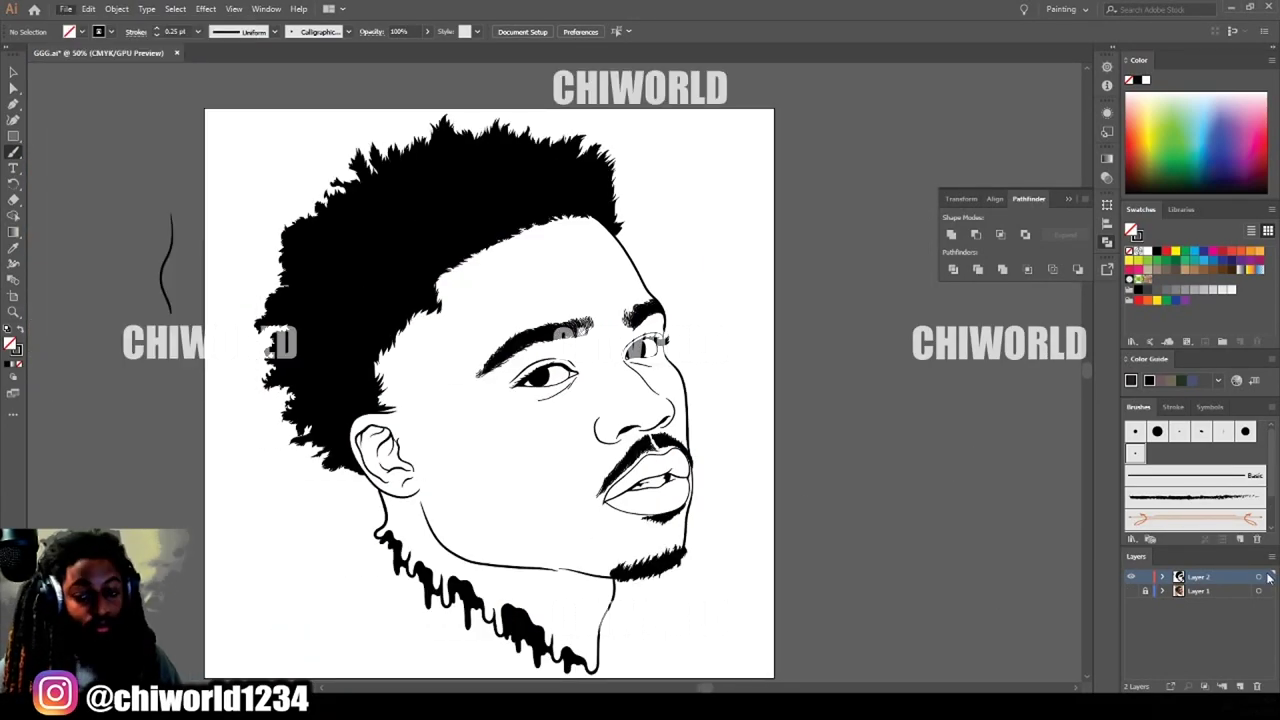
Show the photo layer, set the stroke weight to 0.5 pt and trace the letters PRO of the temple tattoo.
click(1131, 591)
key(ctrl+plus)
key(ctrl+plus)
key(ctrl+plus)
key(ctrl+plus)
key(ctrl+plus)
scroll(970, 595, up, 4)
scroll(963, 593, up, 1)
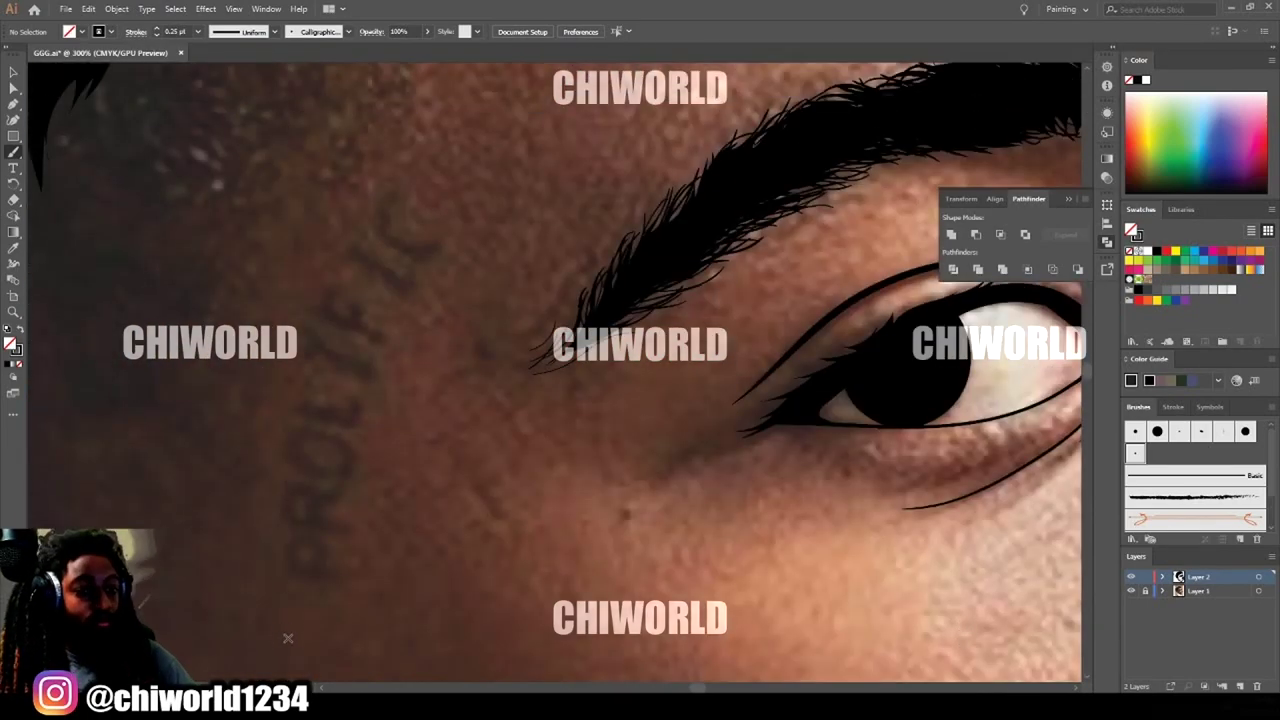
scroll(531, 551, up, 1)
scroll(531, 551, left, 2)
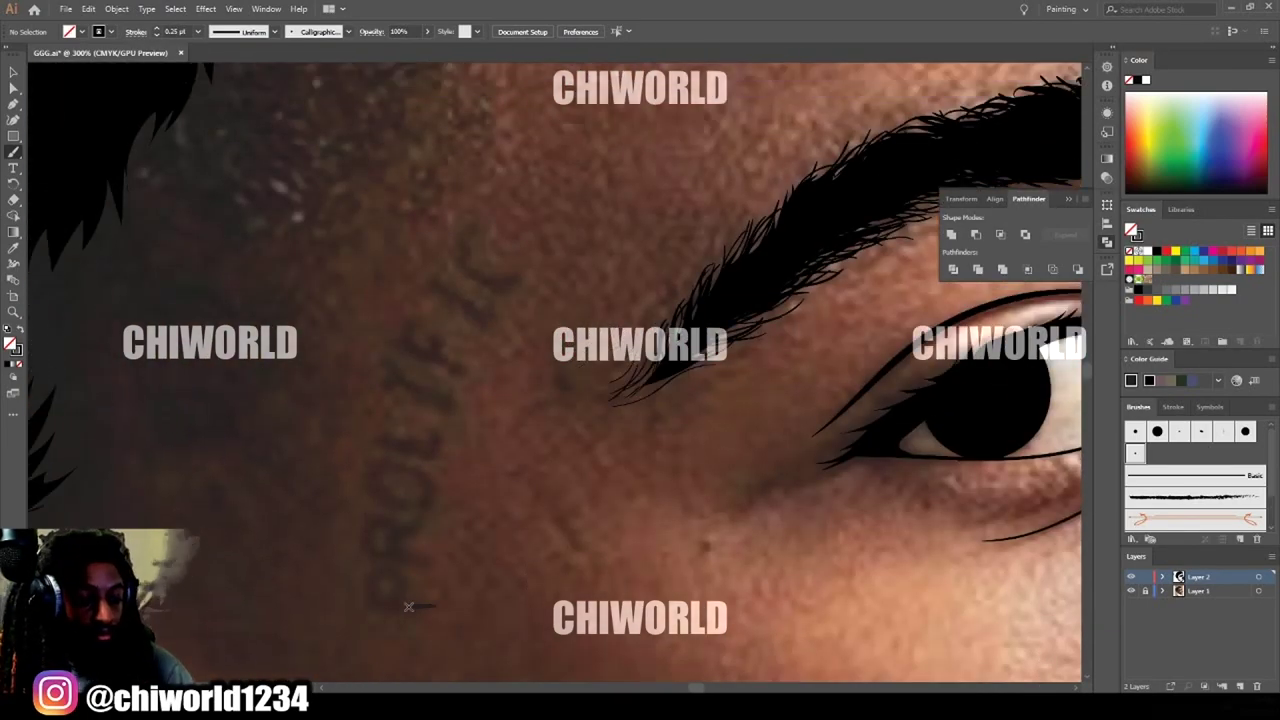
click(198, 32)
click(212, 64)
mouse_move(433, 604)
mouse_down()
mouse_move(369, 603)
mouse_move(395, 604)
mouse_up()
mouse_move(430, 560)
mouse_down()
mouse_move(386, 557)
mouse_move(398, 532)
mouse_move(372, 493)
mouse_move(410, 470)
mouse_move(382, 420)
mouse_up()
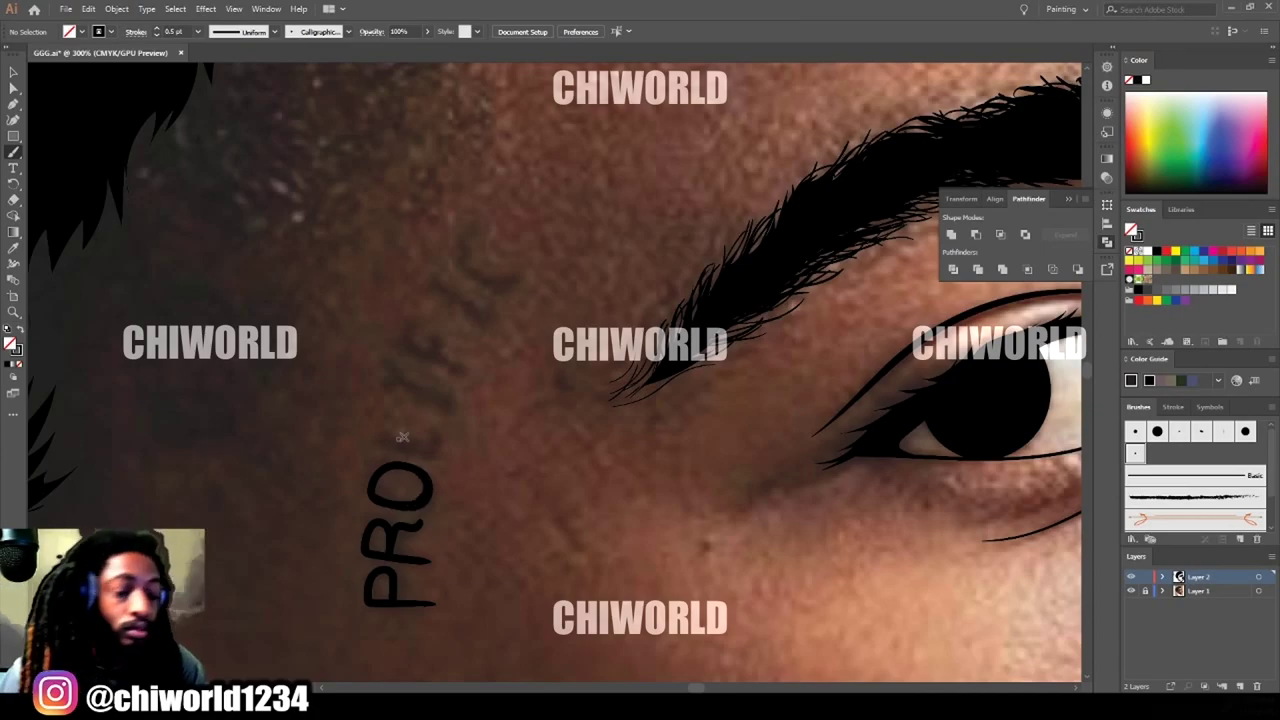
Trace the remaining tattoo letters LIFIC and check the whole portrait with the photo layer hidden and shown again.
drag(434, 443, 378, 446)
mouse_move(445, 400)
mouse_down()
mouse_move(450, 386)
mouse_move(410, 322)
mouse_up()
drag(440, 364, 430, 292)
drag(515, 266, 458, 242)
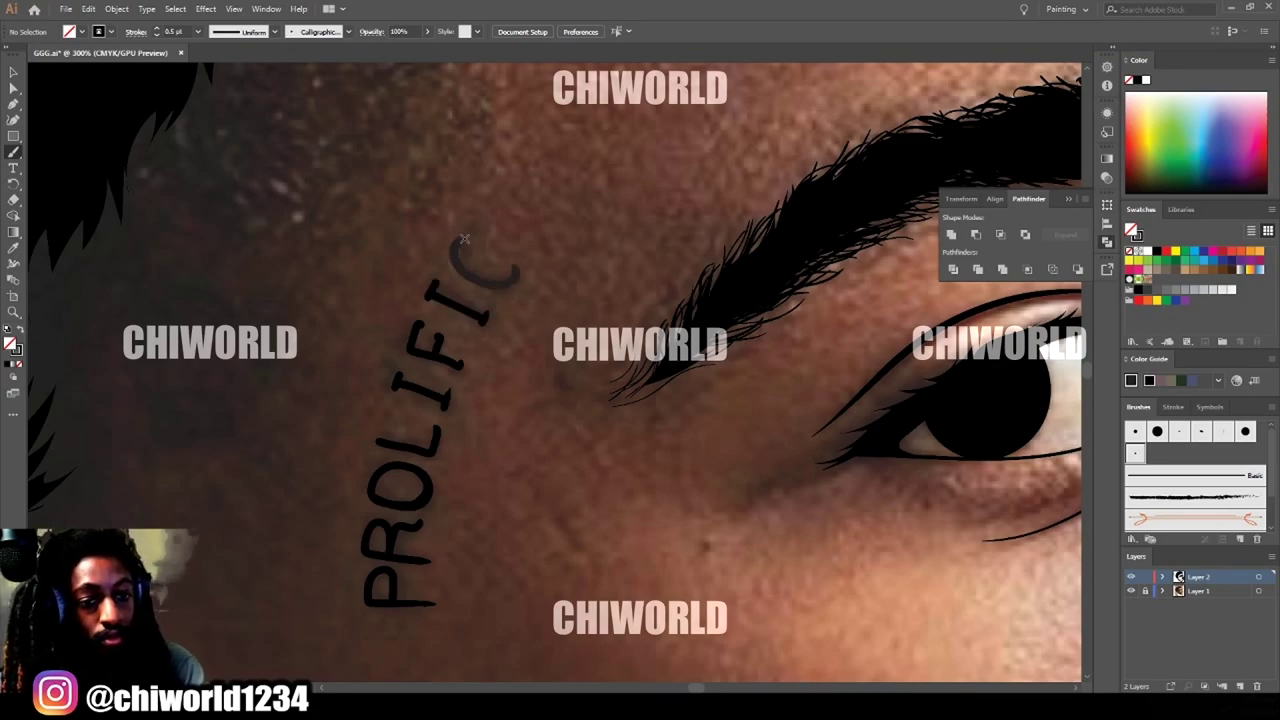
key(ctrl+minus)
key(ctrl+minus)
key(ctrl+minus)
key(ctrl+minus)
key(ctrl+minus)
key(ctrl+minus)
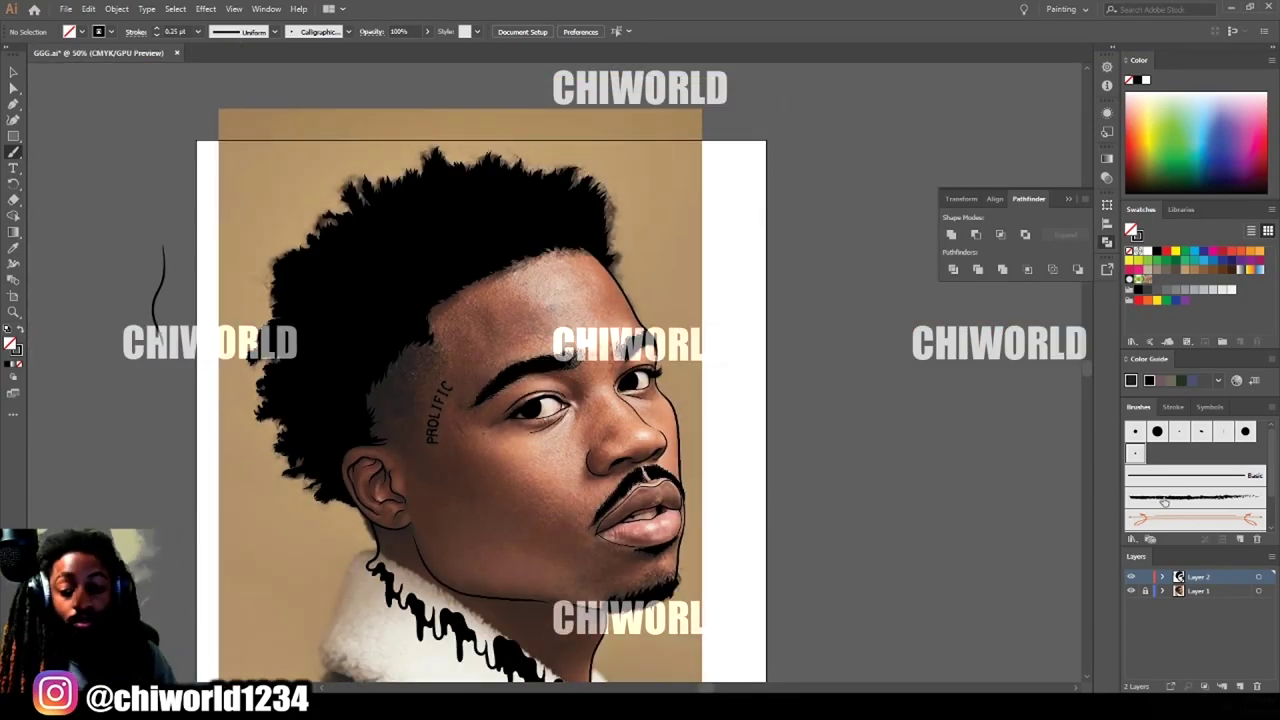
click(1131, 591)
click(1131, 591)
Brush fine 0.25 pt hairs along the chin beard's upper edge from the jaw end, undoing the last two strokes.
key(ctrl+plus)
key(ctrl+plus)
key(ctrl+plus)
key(ctrl+plus)
key(ctrl+plus)
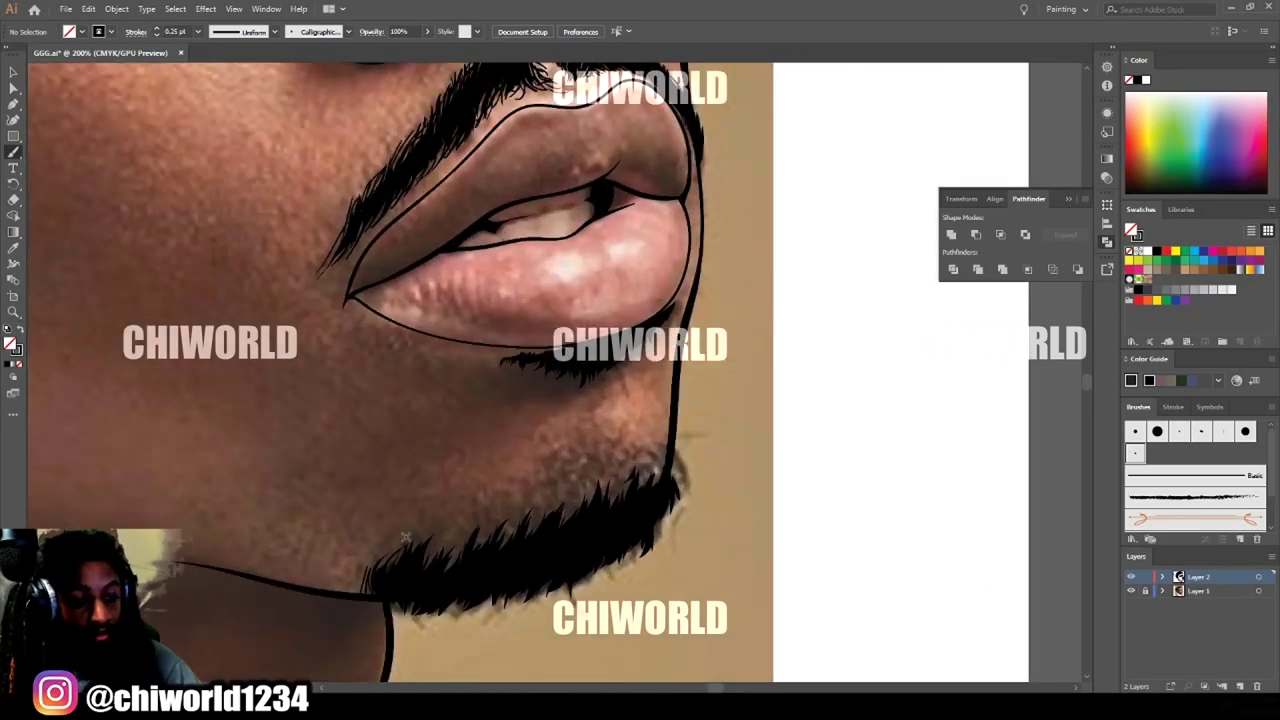
drag(414, 560, 446, 518)
drag(430, 566, 475, 510)
drag(456, 541, 508, 492)
drag(488, 534, 525, 500)
key(ctrl+z)
key(ctrl+z)
Continue the fine hairs along the chin beard's upper edge to the face outline on the far side.
mouse_move(526, 512)
mouse_down()
mouse_move(556, 469)
mouse_move(544, 467)
mouse_up()
mouse_move(563, 492)
mouse_down()
mouse_move(575, 455)
mouse_move(592, 450)
mouse_up()
mouse_move(582, 479)
mouse_down()
mouse_move(604, 452)
mouse_move(592, 440)
mouse_up()
drag(645, 468, 616, 440)
mouse_move(654, 470)
mouse_down()
mouse_move(638, 438)
mouse_move(655, 442)
mouse_up()
drag(668, 474, 648, 442)
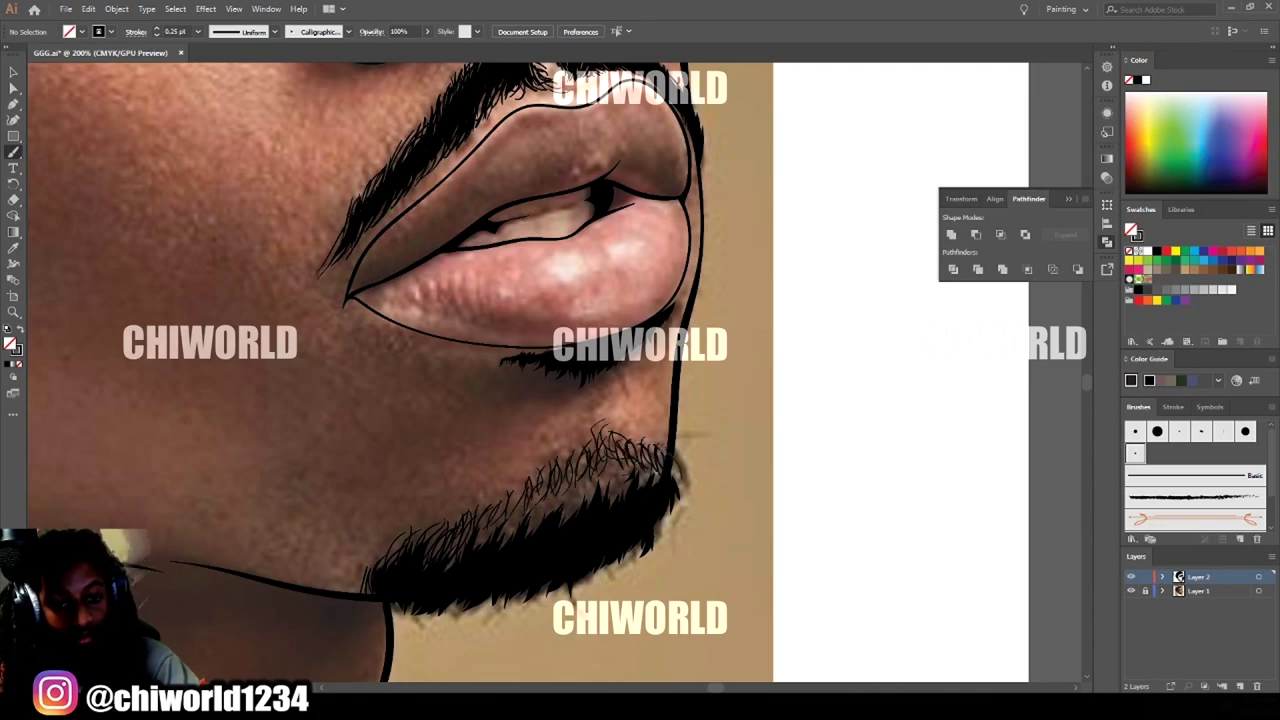
Fill the gap between the new hairs and the solid chin beard with dense fine brushed hairs across its full width.
drag(638, 489, 648, 456)
mouse_move(616, 496)
mouse_down()
mouse_move(626, 455)
mouse_move(614, 458)
mouse_up()
mouse_move(578, 508)
mouse_down()
mouse_move(598, 463)
mouse_move(580, 478)
mouse_up()
drag(562, 508, 580, 456)
mouse_move(534, 520)
mouse_down()
mouse_move(554, 477)
mouse_move(540, 490)
mouse_up()
mouse_move(506, 534)
mouse_down()
mouse_move(524, 492)
mouse_move(503, 508)
mouse_up()
mouse_move(458, 556)
mouse_down()
mouse_move(484, 516)
mouse_move(462, 524)
mouse_up()
mouse_move(514, 536)
mouse_down()
mouse_move(534, 500)
mouse_move(522, 502)
mouse_up()
drag(502, 540, 545, 490)
drag(546, 528, 576, 486)
drag(570, 518, 606, 461)
drag(602, 498, 626, 454)
mouse_move(622, 494)
mouse_down()
mouse_move(632, 453)
mouse_move(661, 447)
mouse_up()
mouse_move(641, 486)
mouse_down()
mouse_move(658, 453)
mouse_move(641, 457)
mouse_up()
drag(578, 518, 597, 477)
drag(540, 521, 555, 481)
mouse_move(480, 548)
mouse_down()
mouse_move(503, 509)
mouse_move(482, 518)
mouse_up()
mouse_move(440, 567)
mouse_down()
mouse_move(462, 521)
mouse_move(442, 521)
mouse_up()
mouse_move(428, 534)
mouse_down()
mouse_move(459, 534)
mouse_move(473, 493)
mouse_up()
mouse_move(486, 516)
mouse_down()
mouse_move(500, 483)
mouse_move(522, 484)
mouse_up()
Hide the photo layer and examine the chin beard's brushed hairs as plain line art.
key(ctrl+minus)
key(ctrl+minus)
key(ctrl+minus)
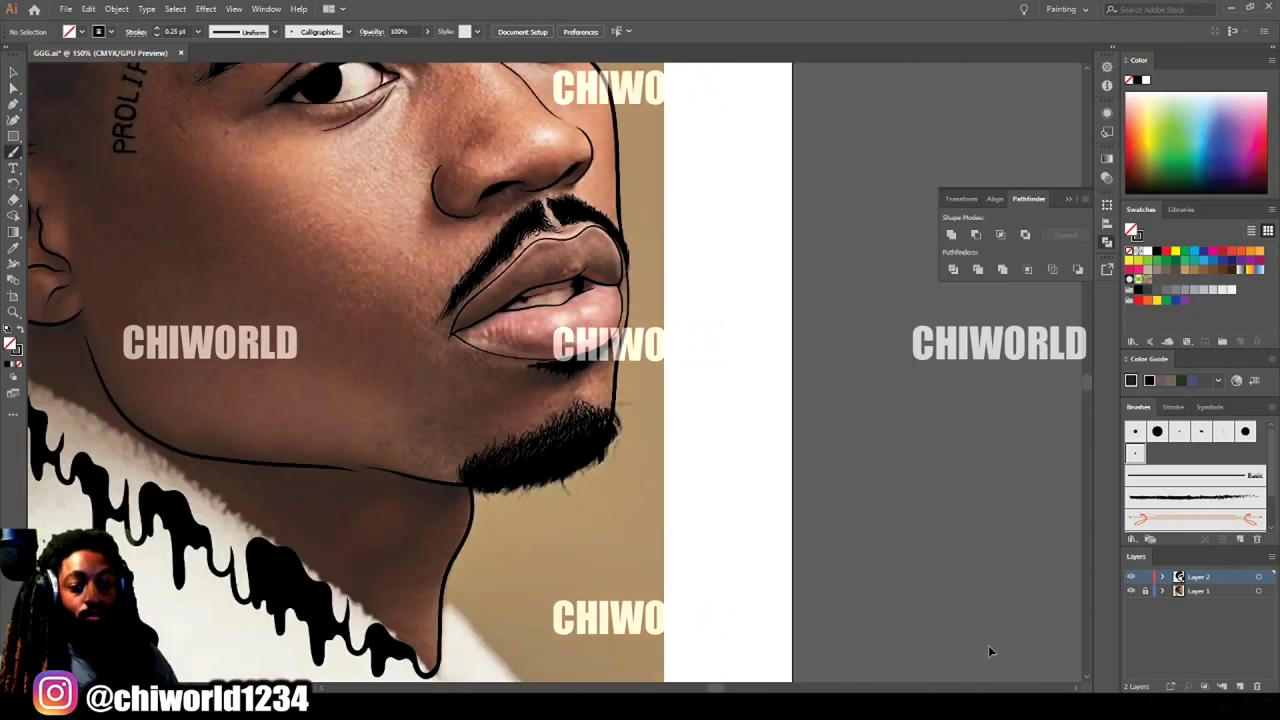
click(1132, 592)
key(ctrl+equal)
key(ctrl+equal)
key(ctrl+equal)
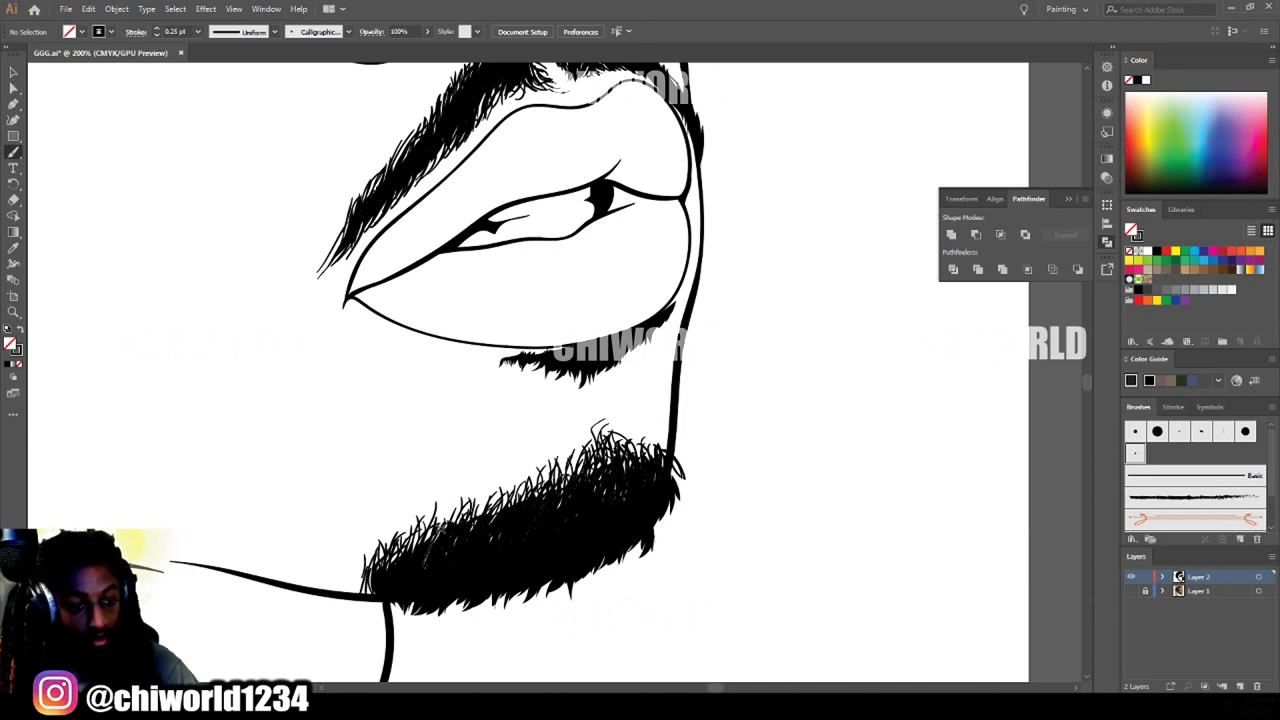
Brush a few more fine hairs on the chin beard's upper edge near its jaw end.
drag(430, 544, 450, 508)
drag(434, 541, 419, 526)
key(ctrl+minus)
key(ctrl+minus)
key(ctrl+minus)
key(ctrl+equal)
key(ctrl+equal)
key(ctrl+equal)
Brush fine hairs along the chin beard's lower edge from the far side back to the jaw end.
drag(641, 492, 645, 519)
mouse_move(627, 506)
mouse_down()
mouse_move(640, 536)
mouse_move(626, 551)
mouse_up()
drag(606, 543, 606, 575)
mouse_move(583, 540)
mouse_down()
mouse_move(590, 579)
mouse_move(577, 584)
mouse_up()
mouse_move(555, 570)
mouse_down()
mouse_move(557, 598)
mouse_move(398, 608)
mouse_move(380, 626)
mouse_up()
key(ctrl+minus)
key(ctrl+minus)
key(ctrl+minus)
key(ctrl+equal)
key(ctrl+equal)
key(ctrl+equal)
Add further fine hairs around the chin beard's far end and underside to soften its outline.
mouse_move(730, 476)
mouse_down()
mouse_move(726, 535)
mouse_move(729, 477)
mouse_move(718, 513)
mouse_move(648, 567)
mouse_move(482, 597)
mouse_move(612, 566)
mouse_move(588, 608)
mouse_up()
mouse_move(604, 588)
mouse_down()
mouse_move(586, 620)
mouse_move(541, 622)
mouse_up()
key(ctrl+minus)
key(ctrl+minus)
scroll(769, 470, up, 1)
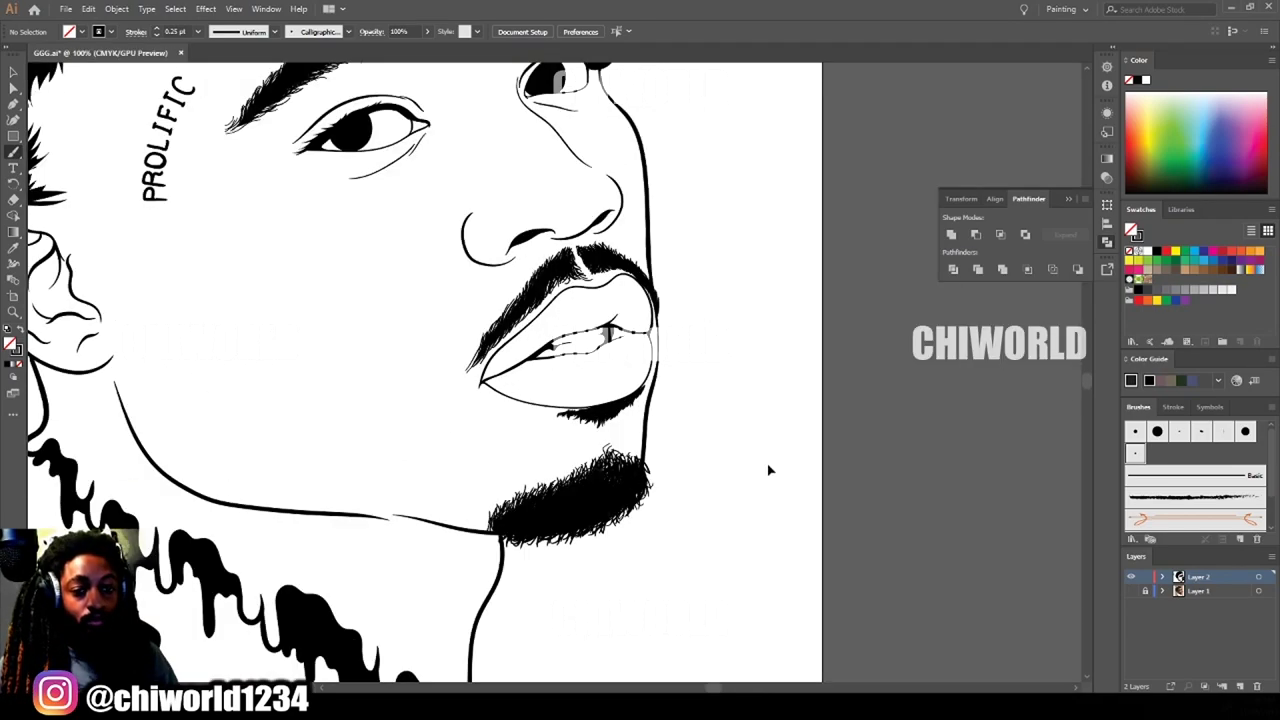
Show the photo layer and brush a thin crease line beside the near eye's inner corner.
scroll(590, 360, up, 3)
mouse_move(748, 410)
mouse_down()
mouse_move(695, 480)
mouse_move(625, 505)
mouse_move(647, 525)
mouse_move(622, 550)
mouse_up()
mouse_move(605, 498)
mouse_down()
mouse_move(530, 515)
mouse_move(456, 478)
mouse_up()
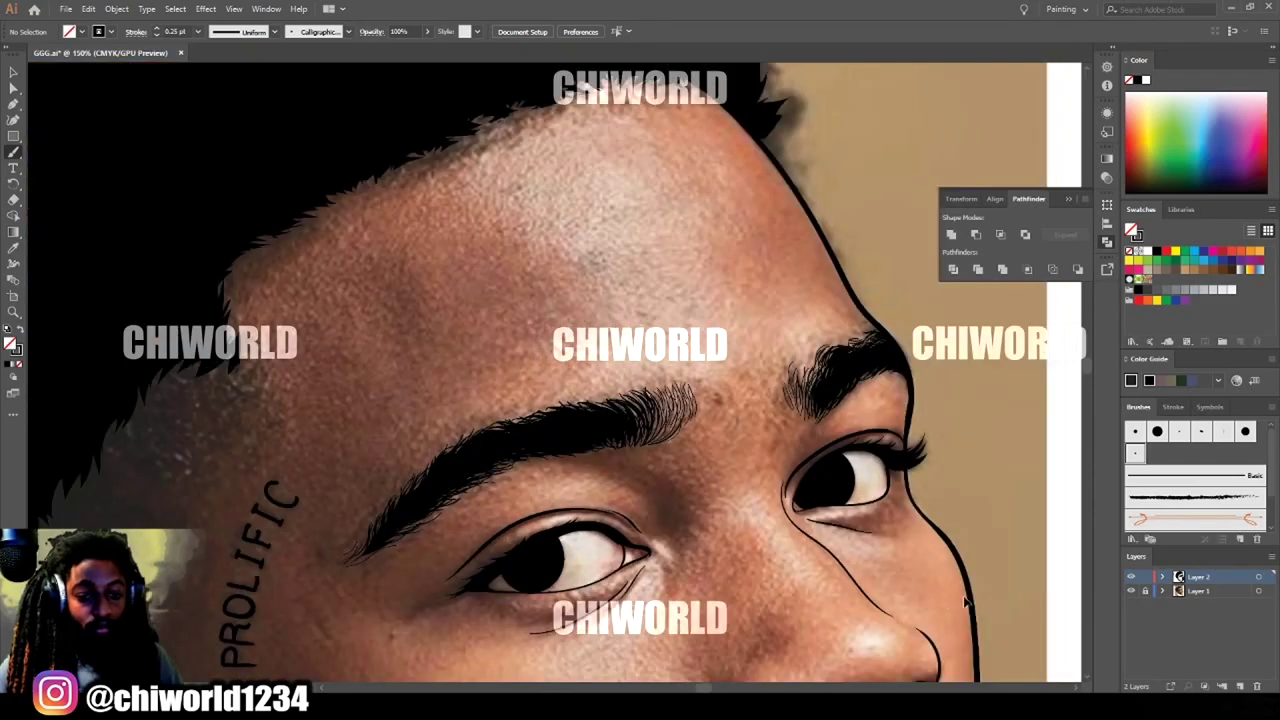
scroll(738, 626, up, 2)
drag(576, 580, 598, 457)
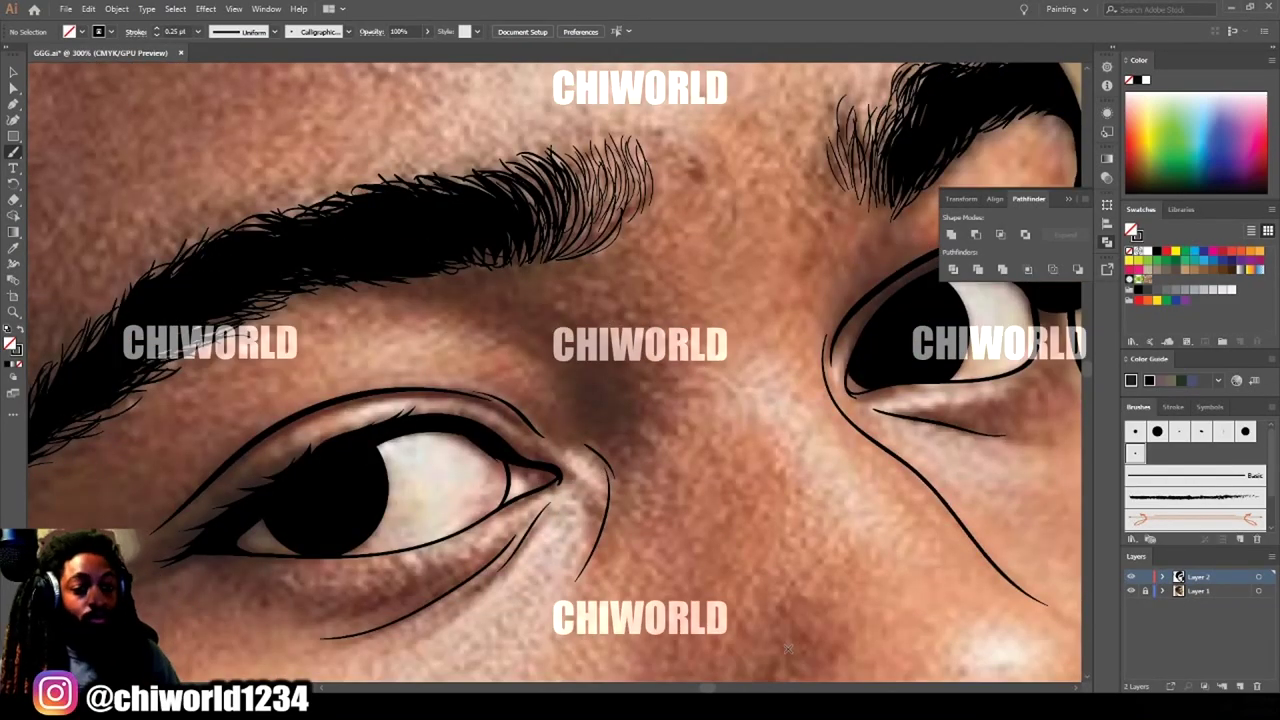
Brush fine 0.25 pt hairs along the front hairline, starting at the temple corner.
key(ctrl+minus)
key(ctrl+minus)
key(ctrl+minus)
key(ctrl+minus)
key(ctrl+plus)
key(ctrl+plus)
key(ctrl+plus)
mouse_move(161, 104)
mouse_down()
mouse_move(415, 378)
mouse_move(415, 541)
mouse_up()
mouse_move(178, 511)
mouse_down()
mouse_move(210, 480)
mouse_move(186, 498)
mouse_move(245, 470)
mouse_move(222, 461)
mouse_move(288, 446)
mouse_up()
mouse_move(213, 463)
mouse_down()
mouse_move(258, 447)
mouse_move(174, 494)
mouse_up()
drag(276, 446, 311, 440)
mouse_move(268, 442)
mouse_down()
mouse_move(297, 434)
mouse_move(284, 427)
mouse_move(328, 416)
mouse_up()
drag(288, 426, 329, 410)
drag(300, 417, 345, 411)
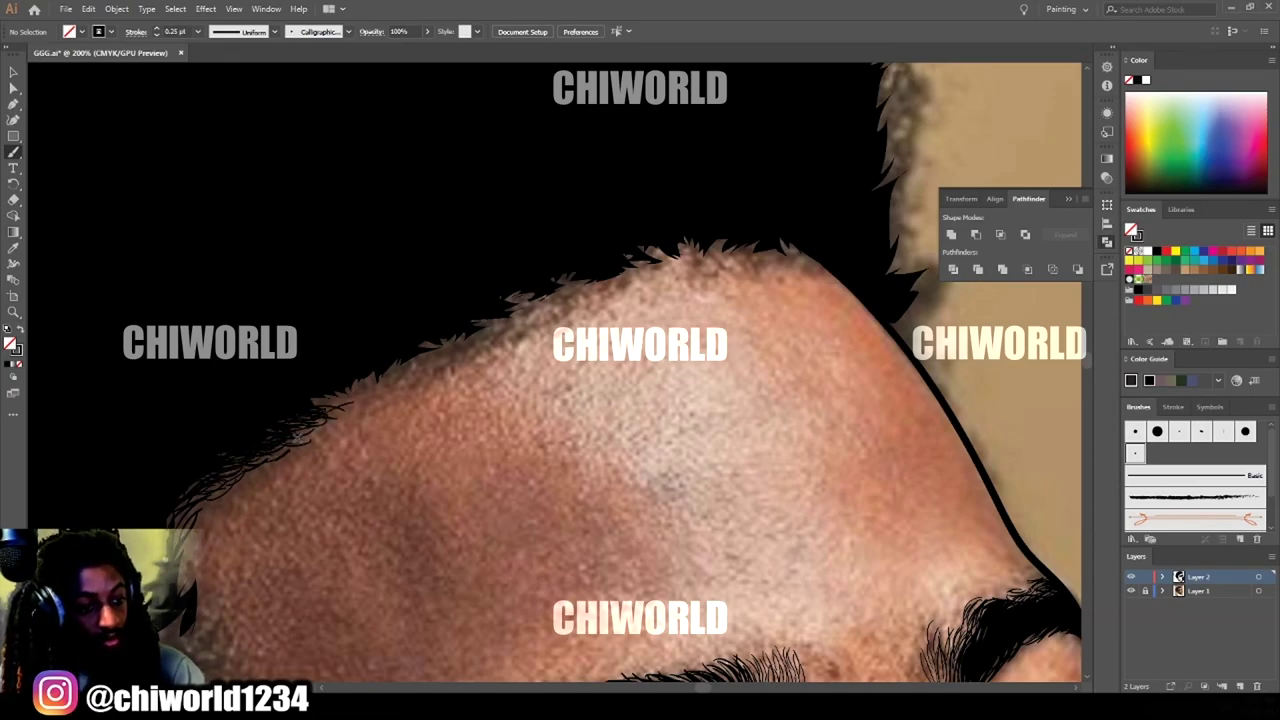
Continue the fine hairs along the hairline across the forehead to the face outline on the far side.
mouse_move(565, 285)
mouse_down()
mouse_move(410, 378)
mouse_move(318, 402)
mouse_move(367, 369)
mouse_move(528, 310)
mouse_up()
mouse_move(822, 262)
mouse_down()
mouse_move(690, 245)
mouse_move(515, 300)
mouse_up()
key(ctrl+minus)
key(ctrl+minus)
key(ctrl+minus)
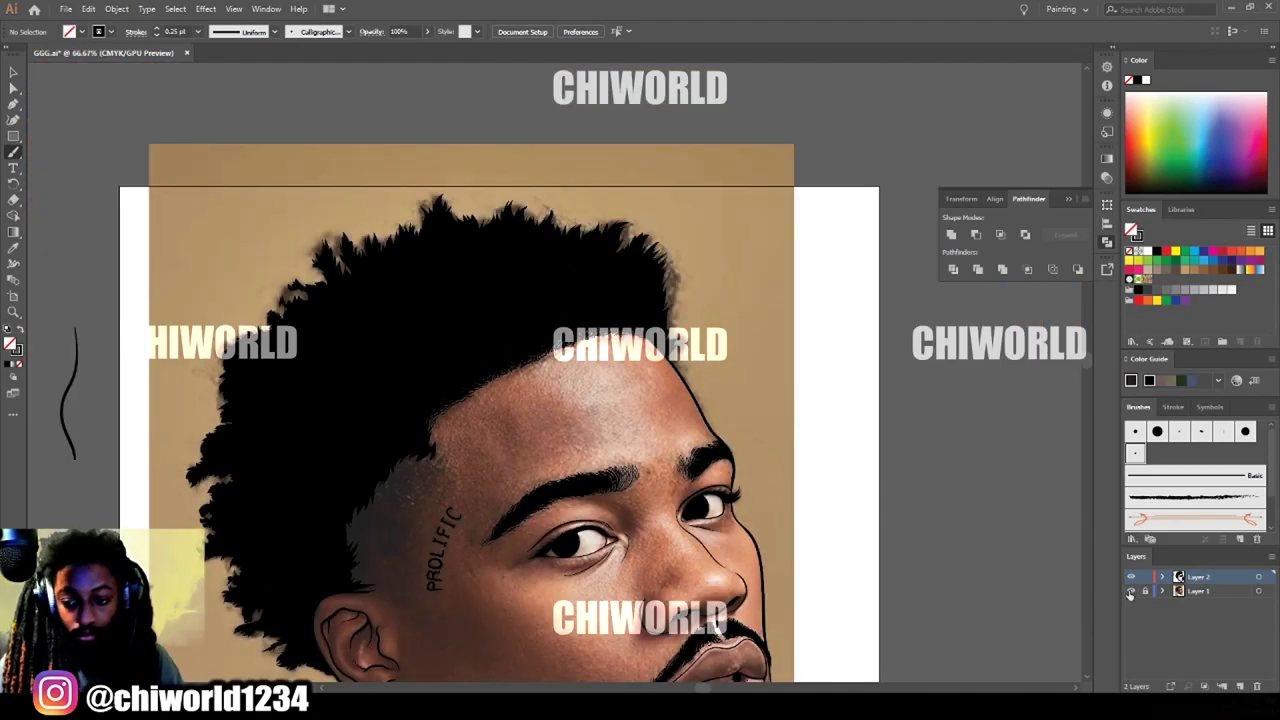
Hide the photo layer and examine the brushed hairline as plain line art.
click(1131, 592)
key(ctrl+equal)
key(ctrl+equal)
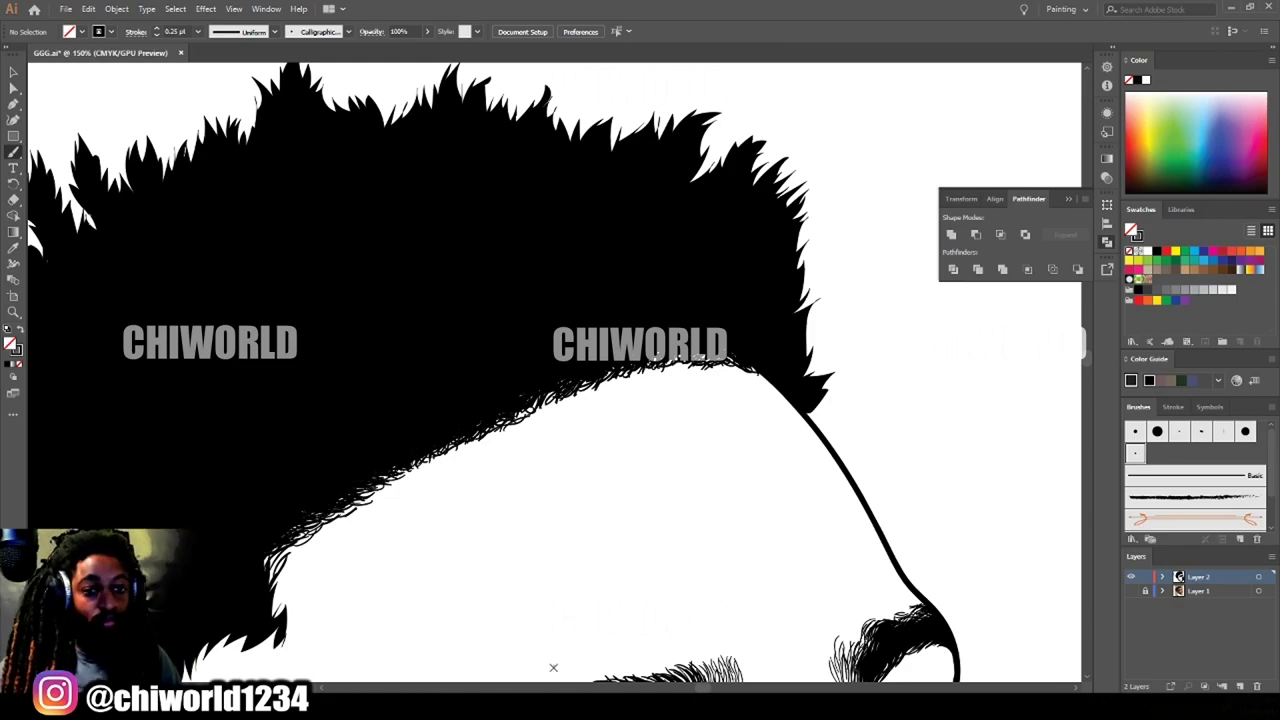
key(ctrl+minus)
key(ctrl+minus)
key(ctrl+minus)
key(ctrl+minus)
key(ctrl+equal)
key(ctrl+equal)
Show the photo layer and compare the brushed hairline with the portrait, toggling the photo off and on.
click(1131, 591)
key(ctrl+equal)
key(ctrl+equal)
scroll(395, 441, up, 1)
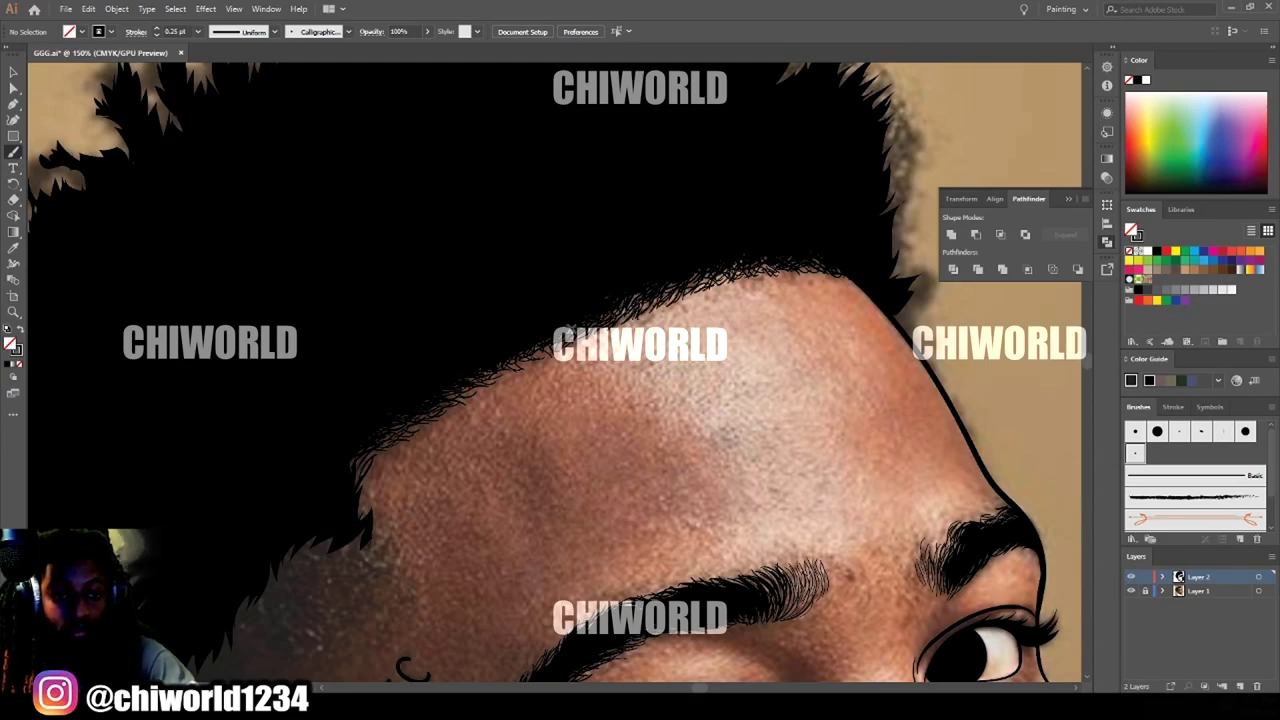
key(ctrl+minus)
key(ctrl+minus)
key(ctrl+minus)
key(ctrl+minus)
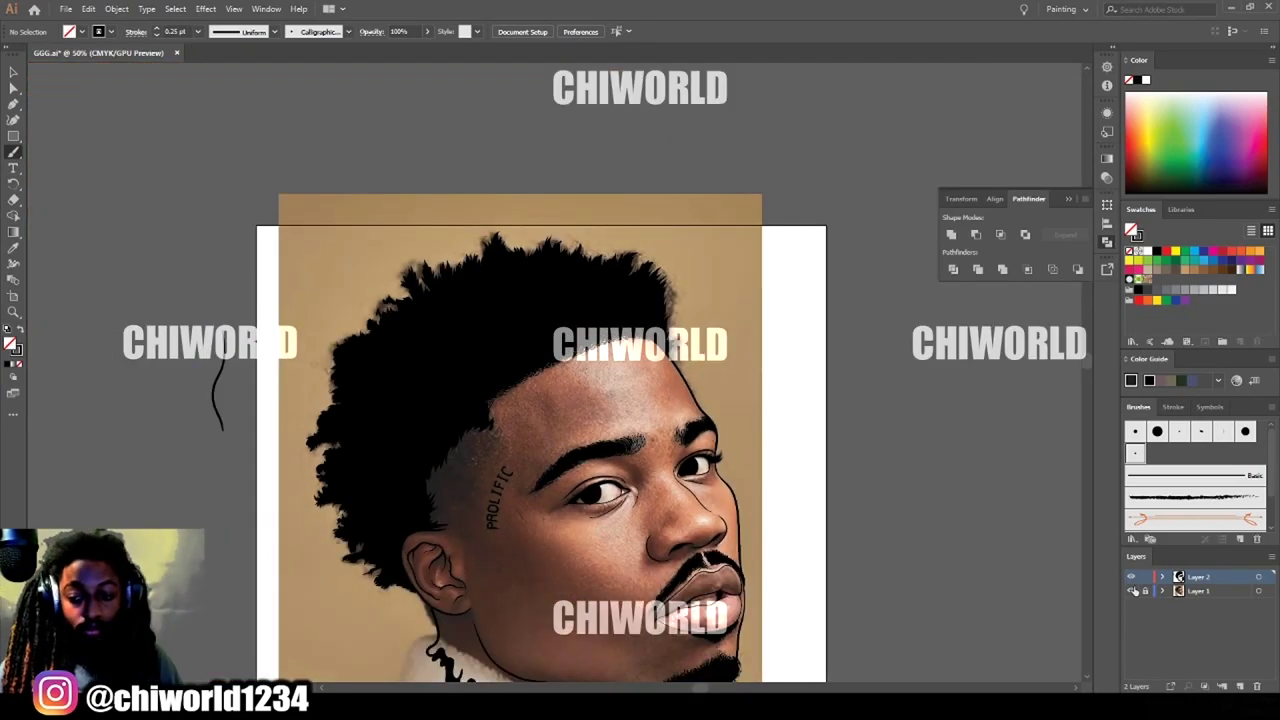
click(1132, 591)
click(1132, 591)
Brush fine hairs down from the hairline corner and a small patch of wavy hairs in the temple fade.
key(ctrl+plus)
key(ctrl+plus)
key(ctrl+plus)
key(ctrl+plus)
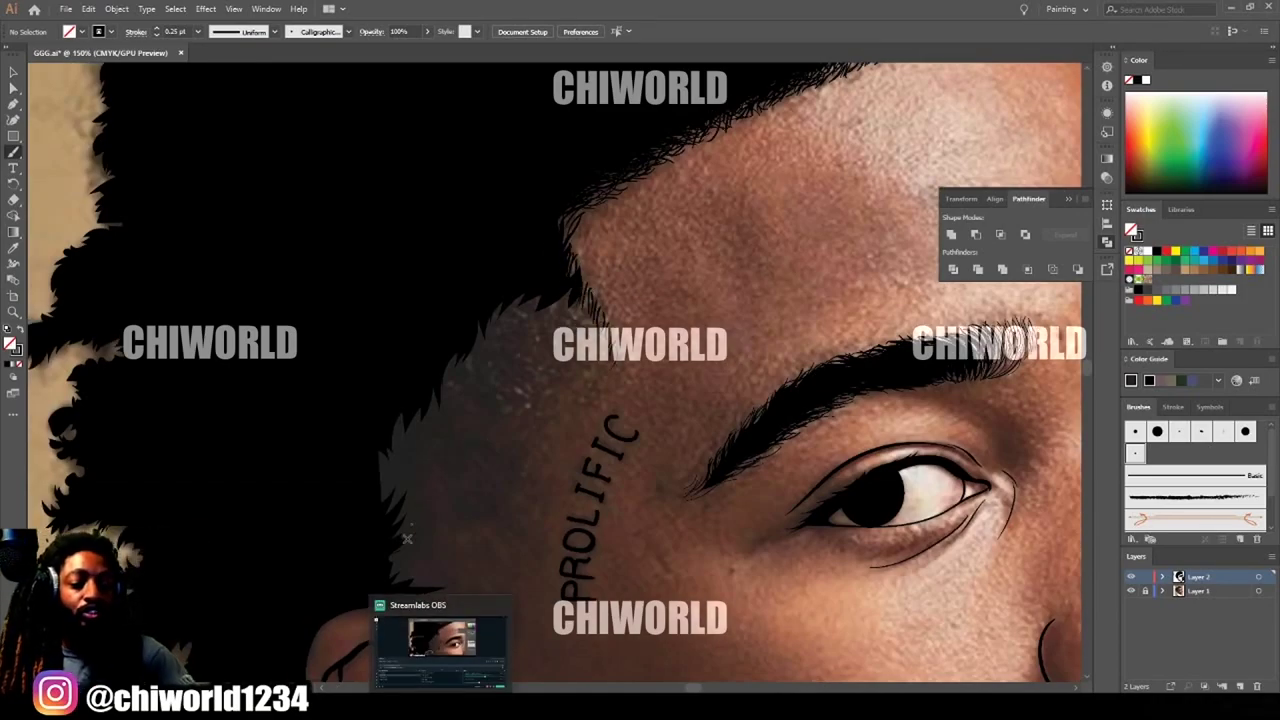
scroll(750, 585, down, 2)
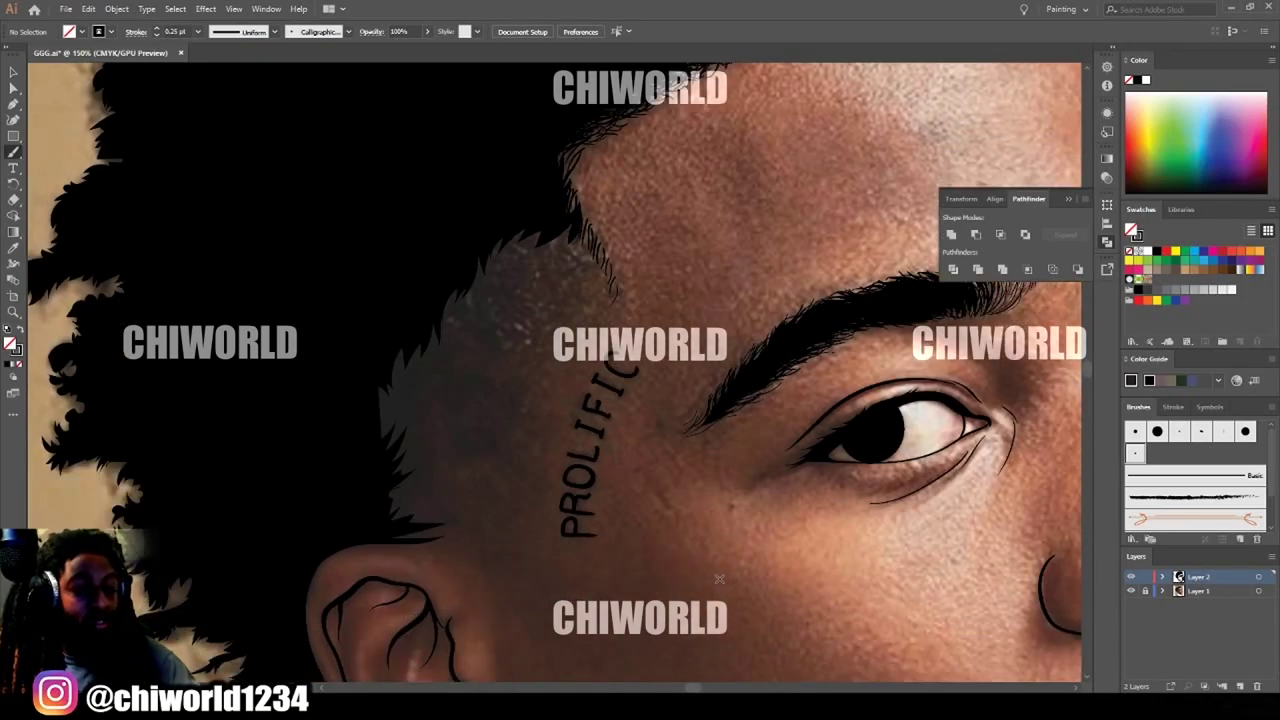
scroll(719, 578, down, 1)
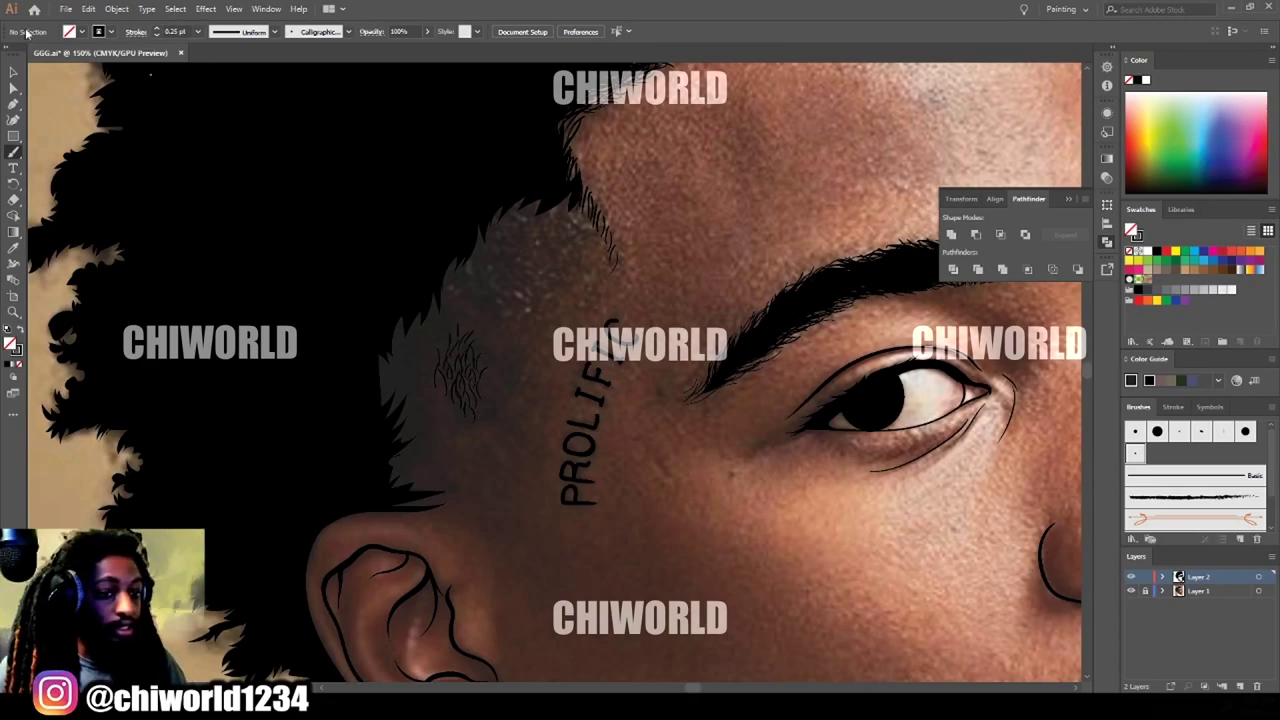
Select the wavy hair patch and duplicate it along the solid hair's edge from the temple corner to the ear, undoing stray changes.
click(13, 72)
drag(500, 415, 422, 323)
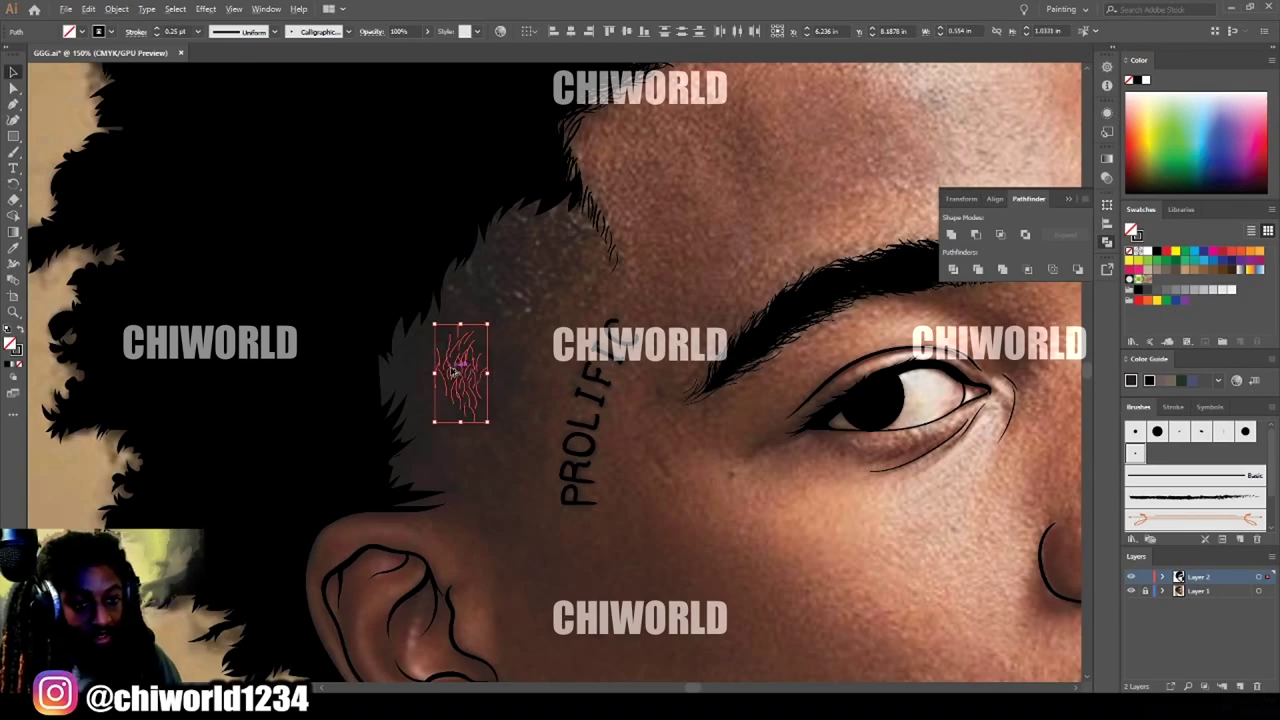
mouse_move(462, 368)
mouse_down()
mouse_move(510, 258)
mouse_move(580, 225)
mouse_move(542, 231)
mouse_up()
drag(544, 232, 505, 234)
mouse_move(506, 235)
mouse_down()
mouse_move(467, 257)
mouse_move(480, 268)
mouse_move(438, 332)
mouse_move(452, 288)
mouse_move(380, 322)
mouse_move(423, 372)
mouse_move(417, 494)
mouse_move(428, 450)
mouse_move(401, 405)
mouse_move(395, 348)
mouse_move(386, 374)
mouse_up()
mouse_move(387, 374)
mouse_down()
mouse_move(417, 360)
mouse_move(412, 342)
mouse_up()
drag(406, 343, 392, 342)
key(ctrl+z)
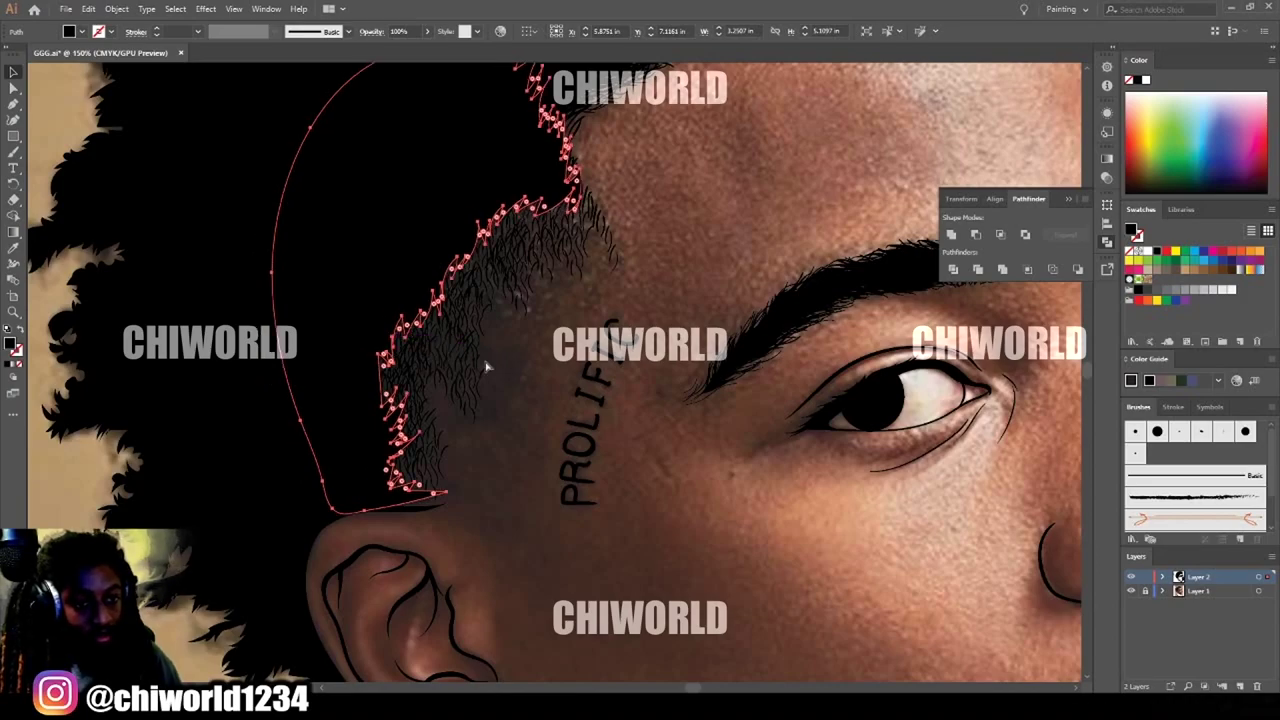
key(ctrl+z)
mouse_move(398, 380)
mouse_down()
mouse_move(537, 211)
mouse_move(537, 222)
mouse_move(497, 218)
mouse_move(580, 207)
mouse_move(598, 190)
mouse_move(580, 163)
mouse_move(520, 132)
mouse_up()
click(513, 473)
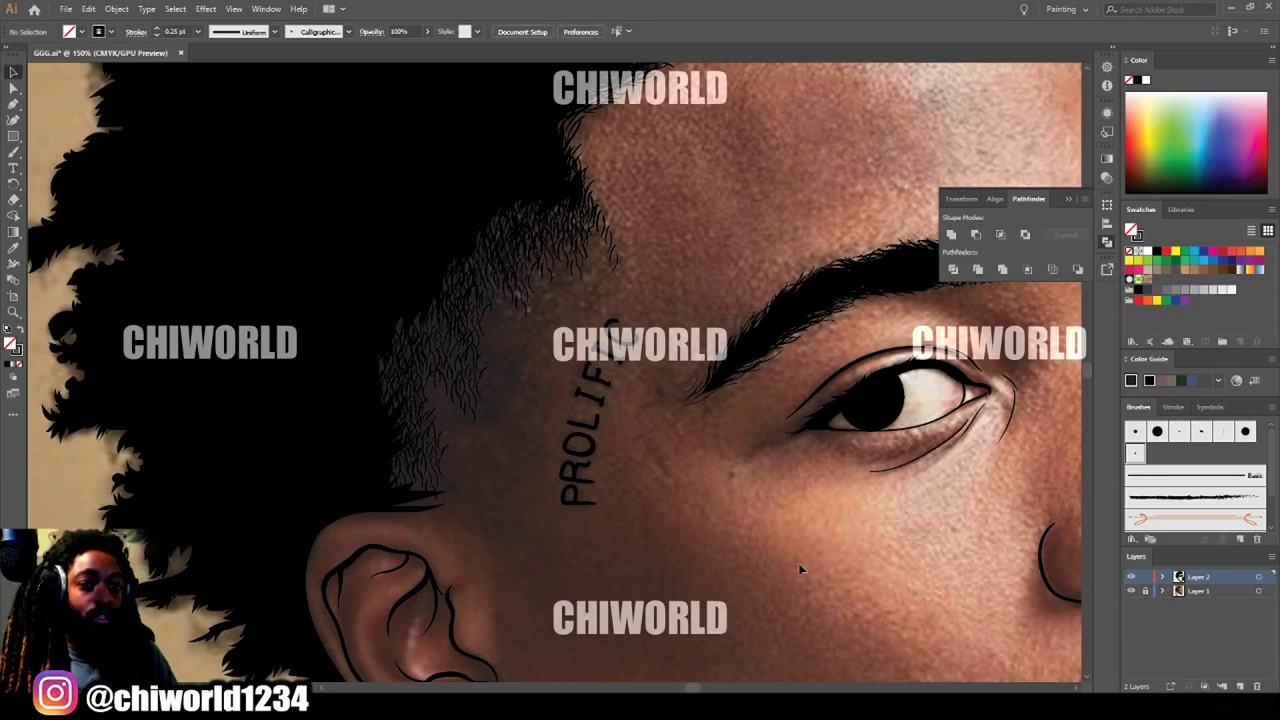
Hide the photo layer and examine the temple fade, first in the whole portrait and then close up.
key(ctrl+minus)
key(ctrl+minus)
key(ctrl+minus)
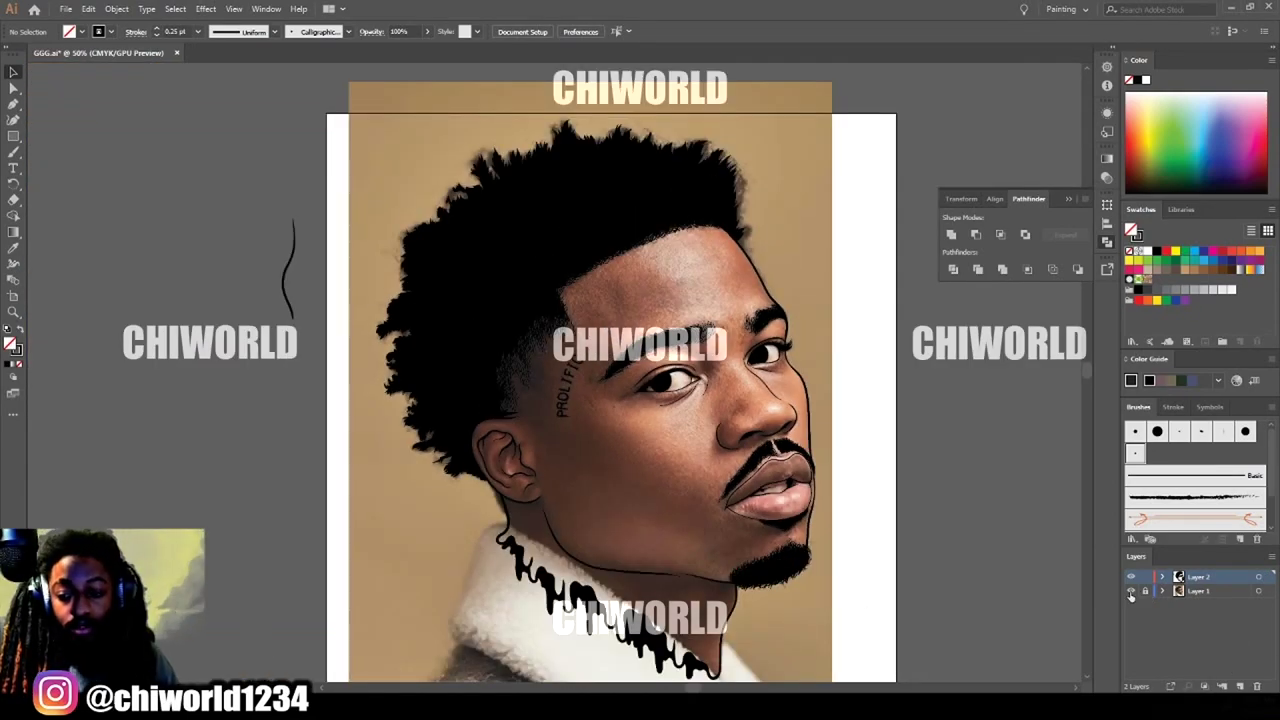
click(1131, 591)
key(ctrl+minus)
key(ctrl+plus)
key(ctrl+plus)
key(ctrl+plus)
key(ctrl+plus)
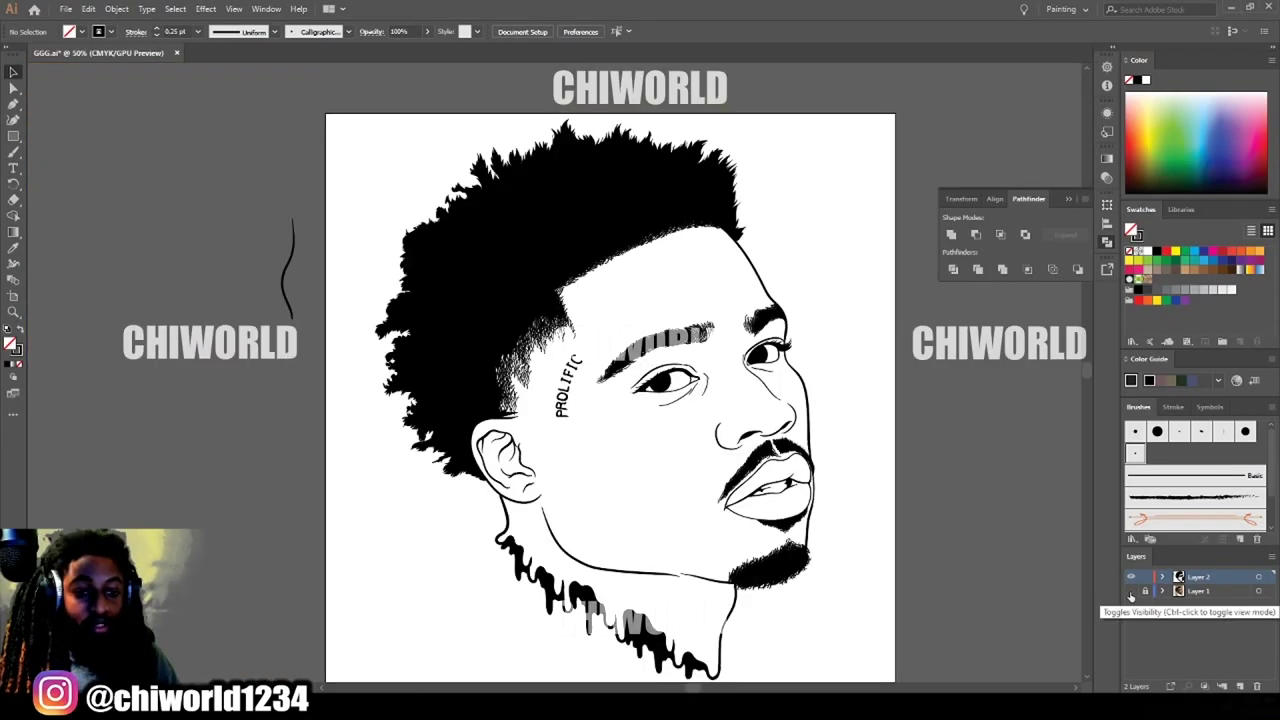
scroll(897, 623, up, 2)
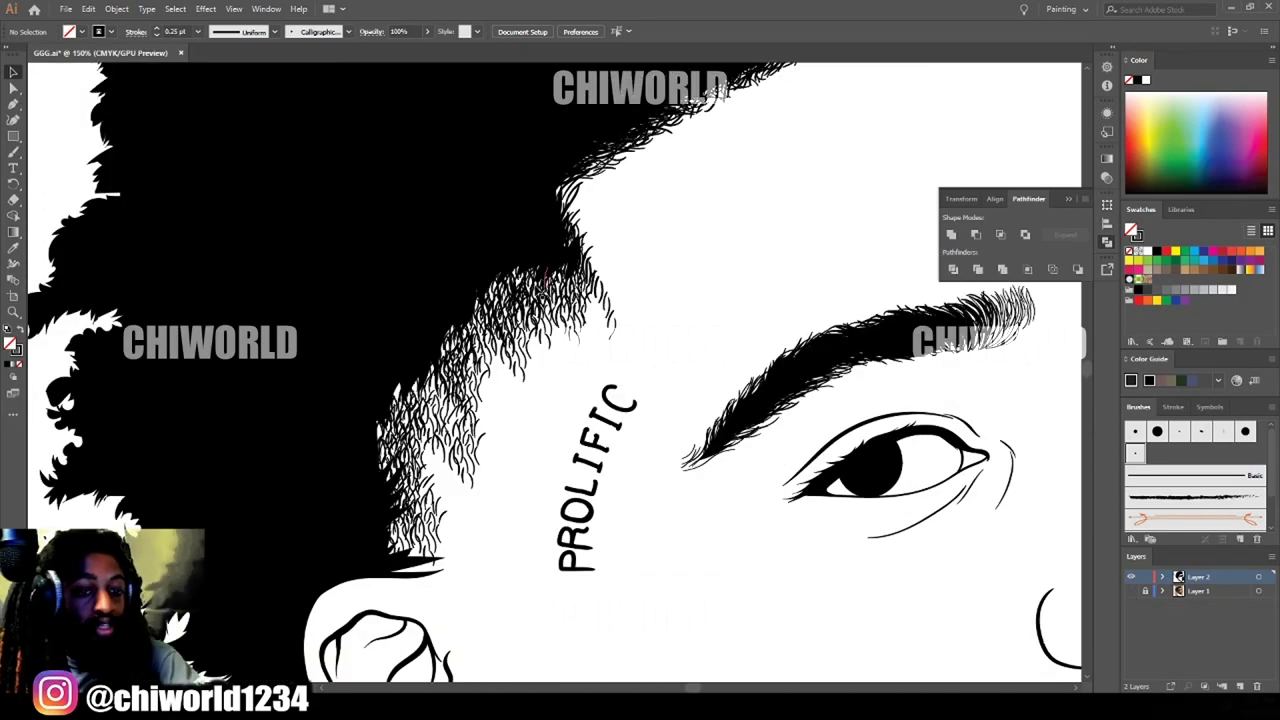
Brush extra fine hairs along the solid hair's temple edge from above the ear to the hairline corner.
key(b)
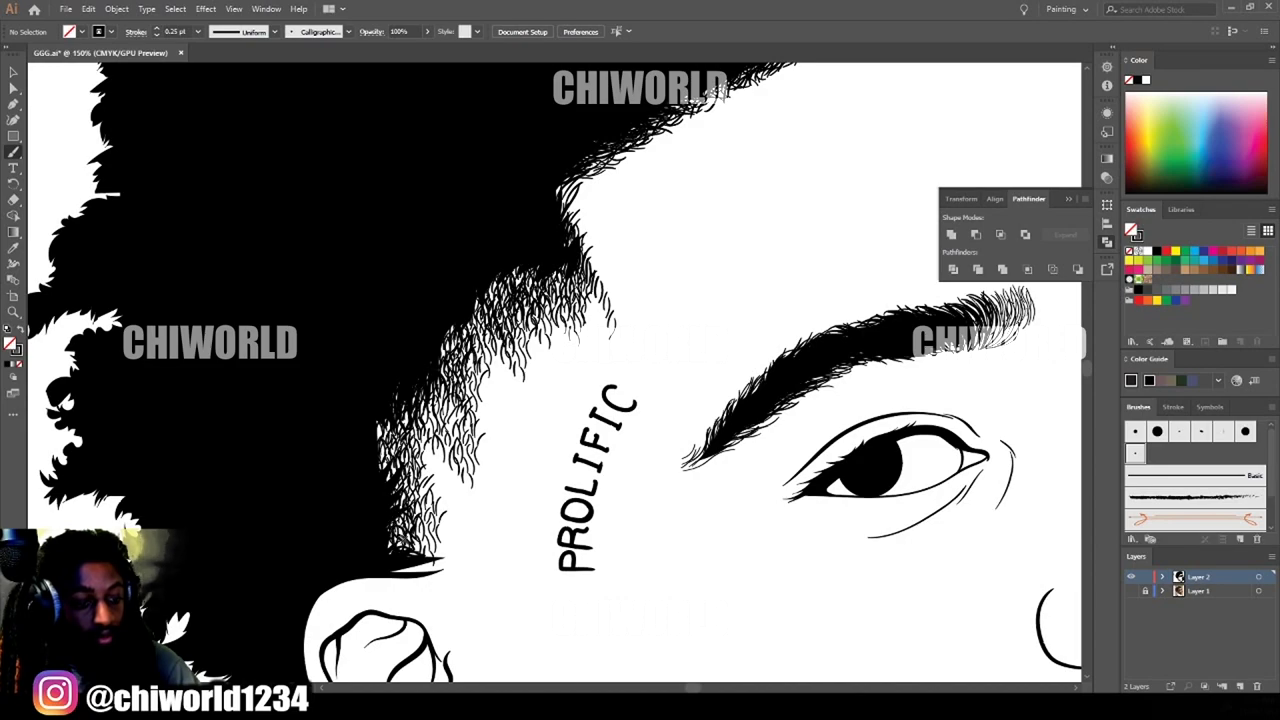
drag(388, 487, 393, 524)
drag(394, 462, 398, 500)
mouse_move(380, 430)
mouse_down()
mouse_move(386, 468)
mouse_move(404, 446)
mouse_move(410, 472)
mouse_move(470, 300)
mouse_move(522, 272)
mouse_move(510, 300)
mouse_move(566, 263)
mouse_move(556, 290)
mouse_move(590, 286)
mouse_up()
drag(564, 214, 580, 262)
drag(566, 180, 555, 204)
key(ctrl+minus)
key(ctrl+minus)
key(ctrl+equal)
key(ctrl+equal)
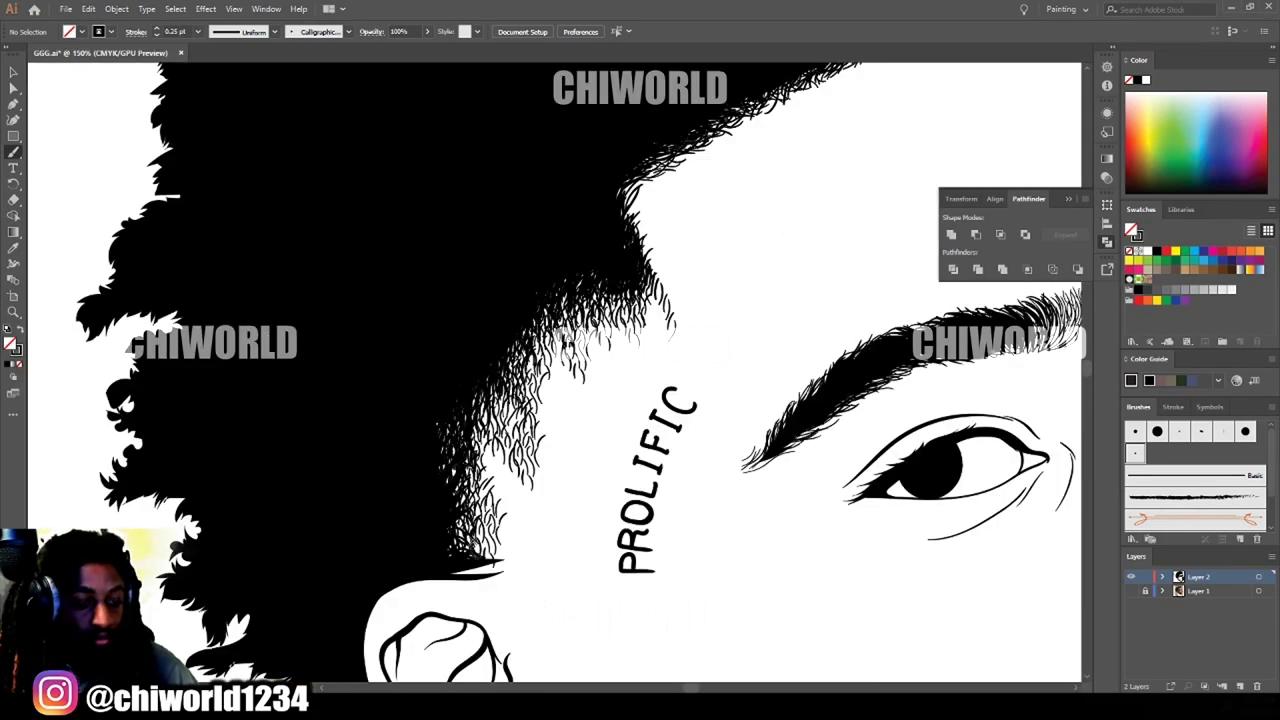
Thicken the fade above the ear with more fine hairs to blend it into the solid hair.
mouse_move(452, 548)
mouse_down()
mouse_move(466, 500)
mouse_move(458, 470)
mouse_up()
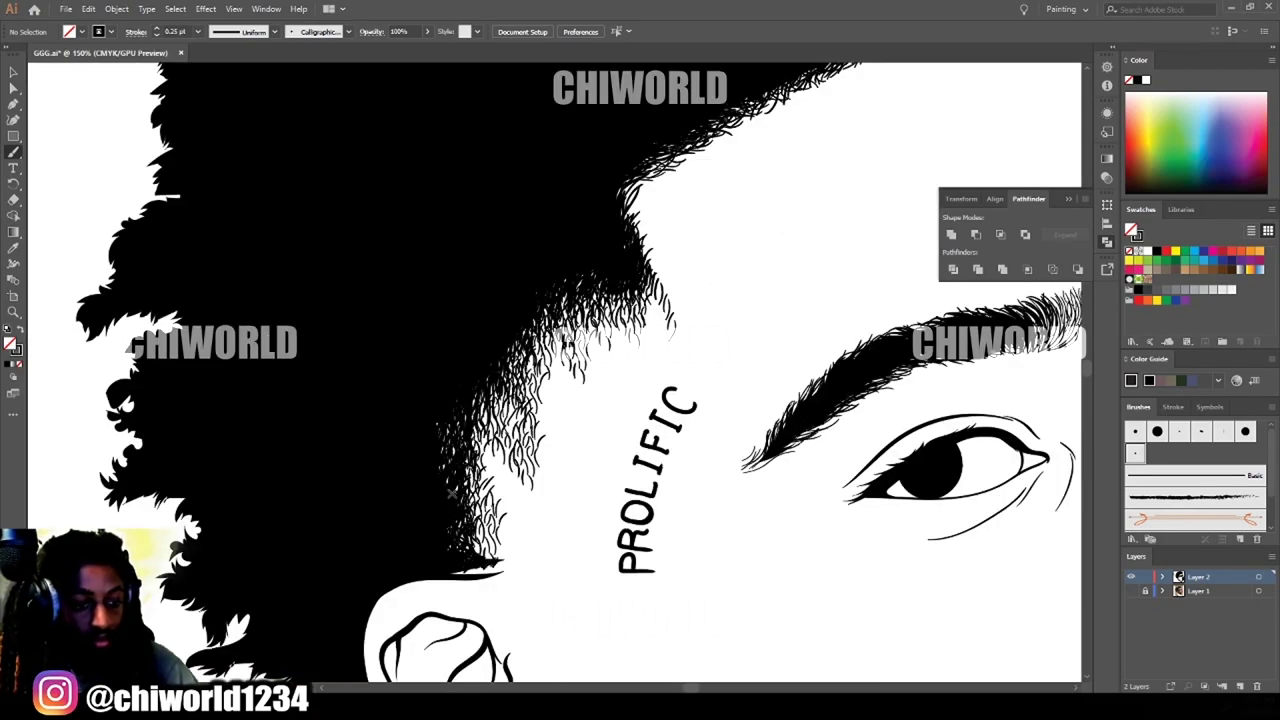
drag(472, 416, 484, 448)
drag(468, 464, 484, 530)
drag(494, 395, 510, 411)
drag(522, 356, 534, 379)
Show the photo layer and brush a sparse patch of short hairs between the ear and the PROLIFIC tattoo.
key(ctrl+minus)
key(ctrl+minus)
key(ctrl+minus)
scroll(891, 489, down, 1)
scroll(814, 517, up, 3)
scroll(814, 517, up, 1)
click(1131, 591)
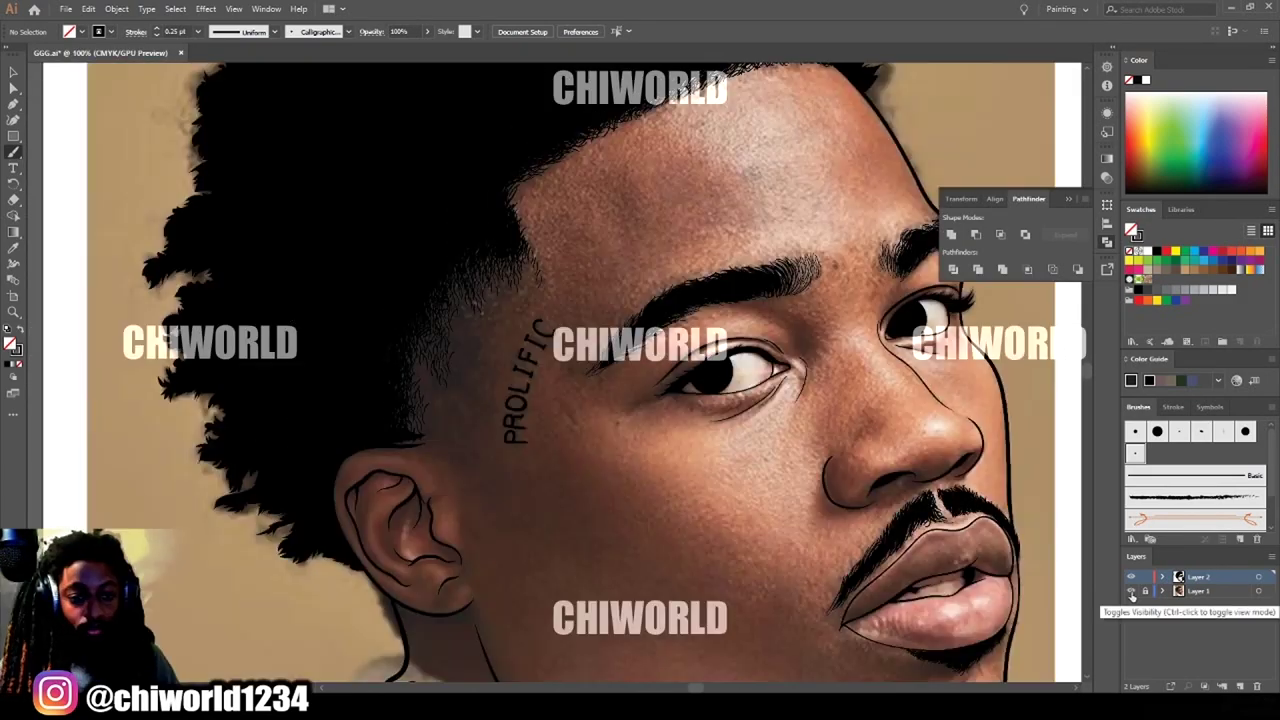
scroll(532, 552, up, 1)
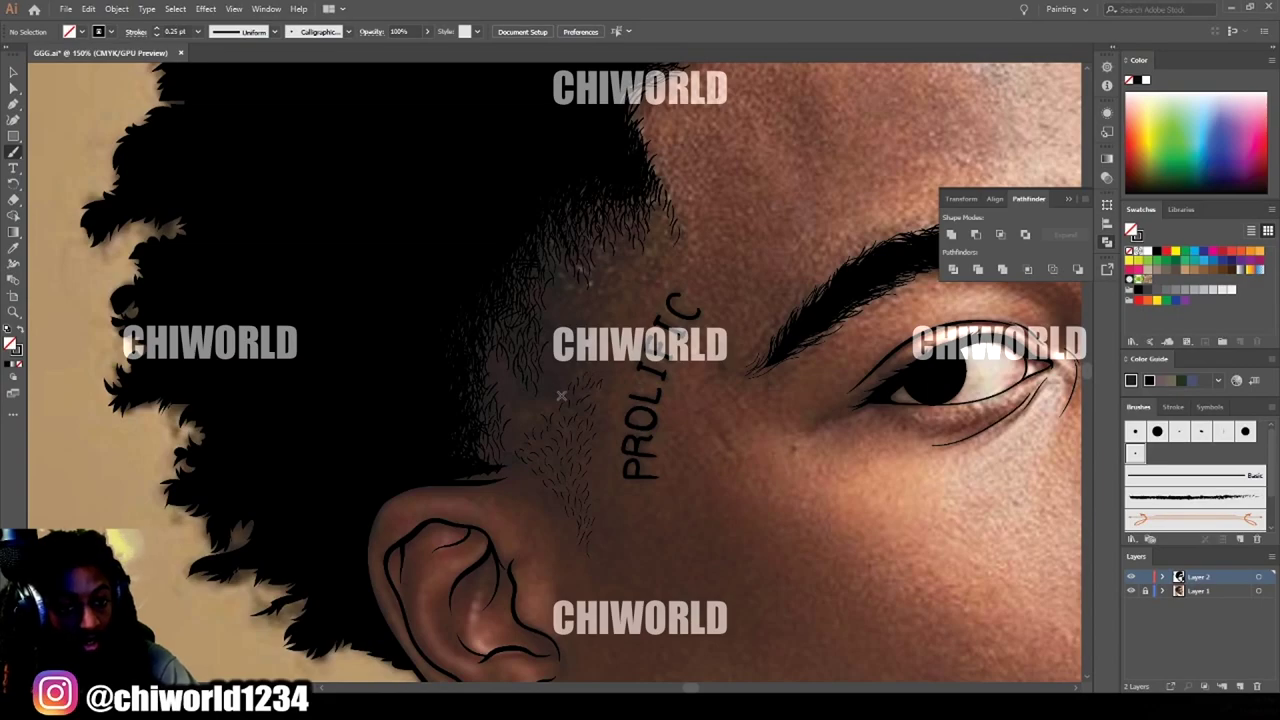
Duplicate the short-hair patch upward through the temple fade, rotating a copy to fit beneath the hairline corner.
key(v)
mouse_move(601, 409)
mouse_down()
mouse_move(566, 443)
mouse_move(531, 364)
mouse_move(565, 345)
mouse_move(594, 275)
mouse_move(591, 294)
mouse_up()
drag(633, 234, 641, 263)
mouse_move(581, 305)
mouse_down()
mouse_move(577, 328)
mouse_move(537, 277)
mouse_up()
mouse_move(537, 277)
mouse_down()
mouse_move(604, 262)
mouse_move(602, 248)
mouse_up()
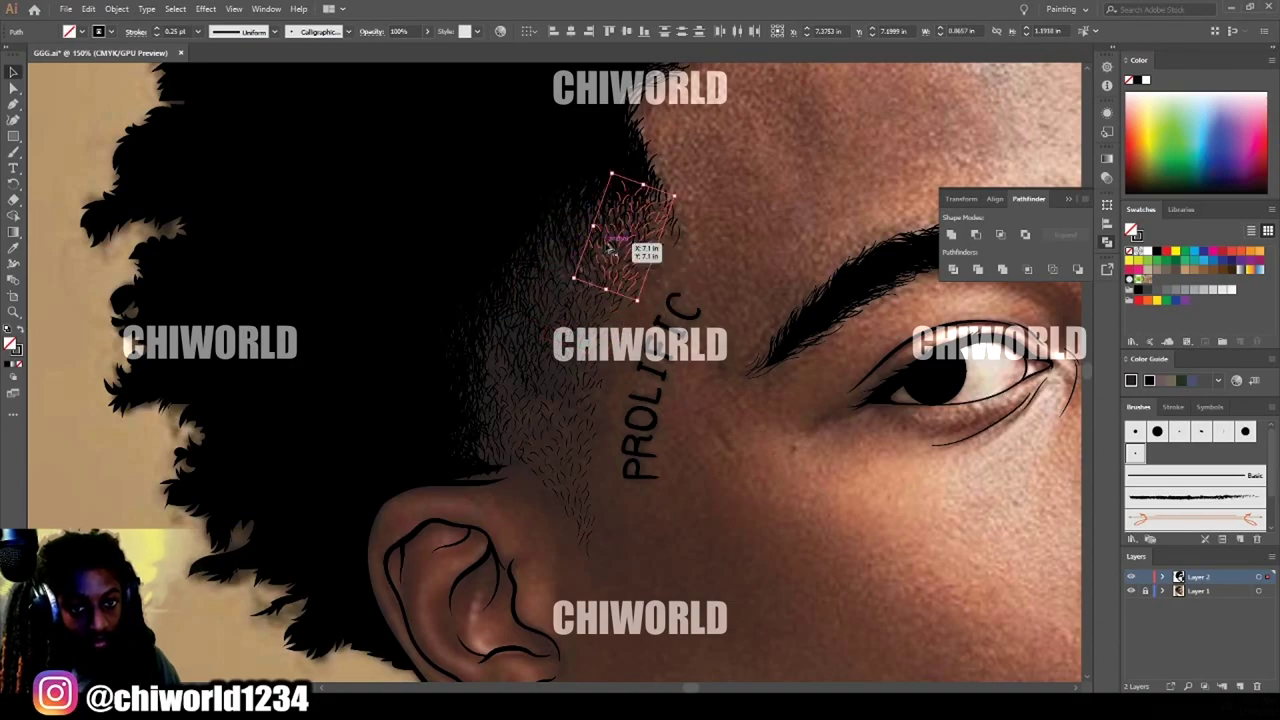
click(716, 262)
Hide the photo layer and examine the extended temple fade in the whole line-art portrait.
key(ctrl+minus)
key(ctrl+minus)
click(1130, 595)
click(1131, 591)
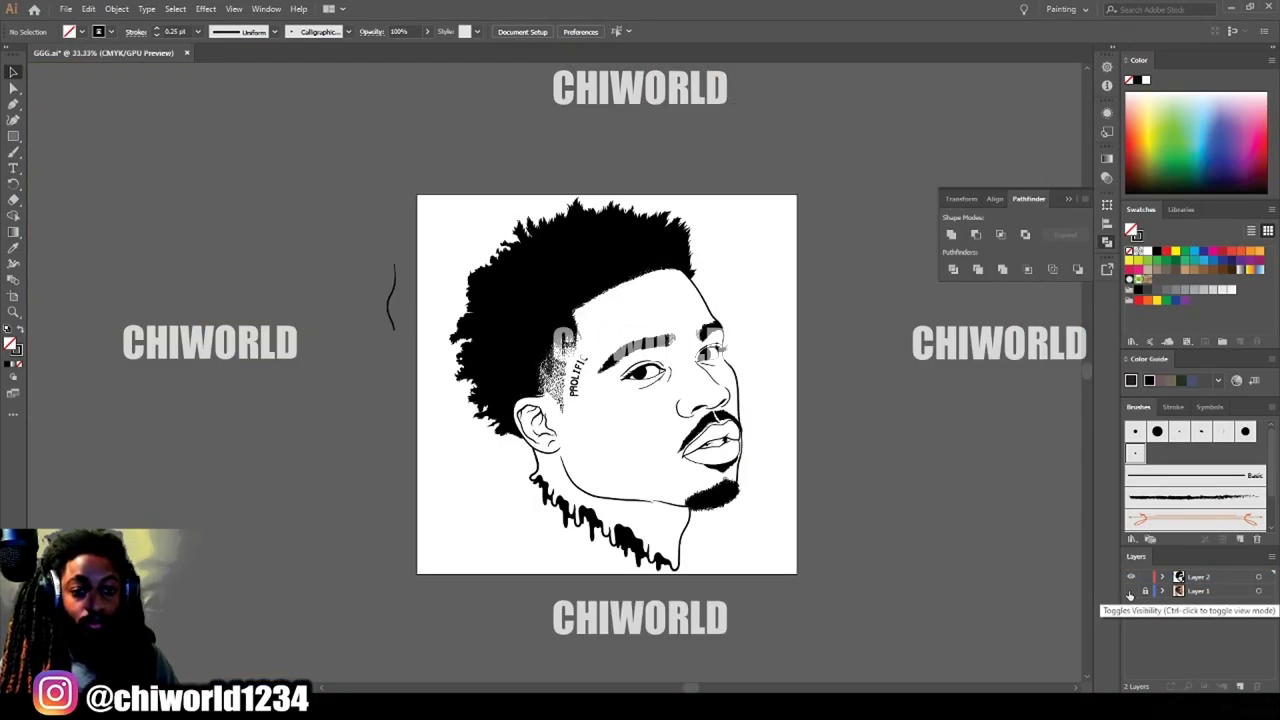
key(ctrl+plus)
key(ctrl+plus)
Brush additional short hairs into the temple fade to even out its transition from the solid hair.
key(b)
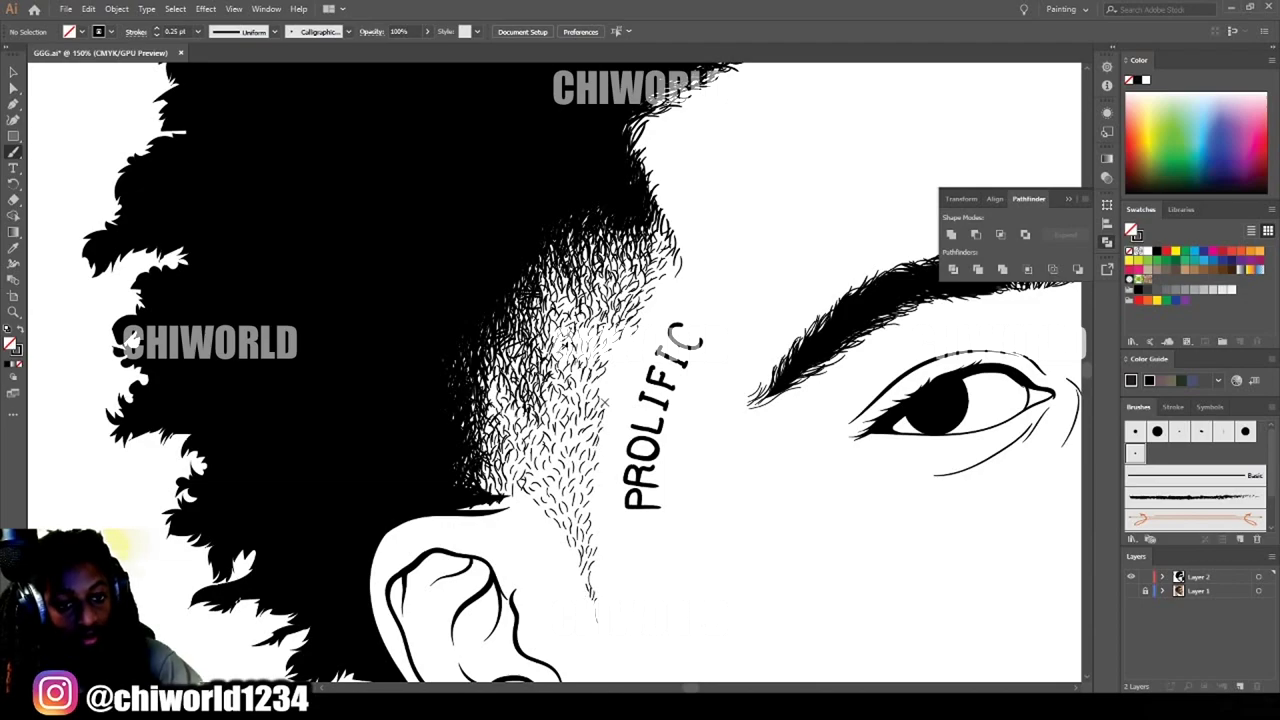
click(605, 689)
click(719, 688)
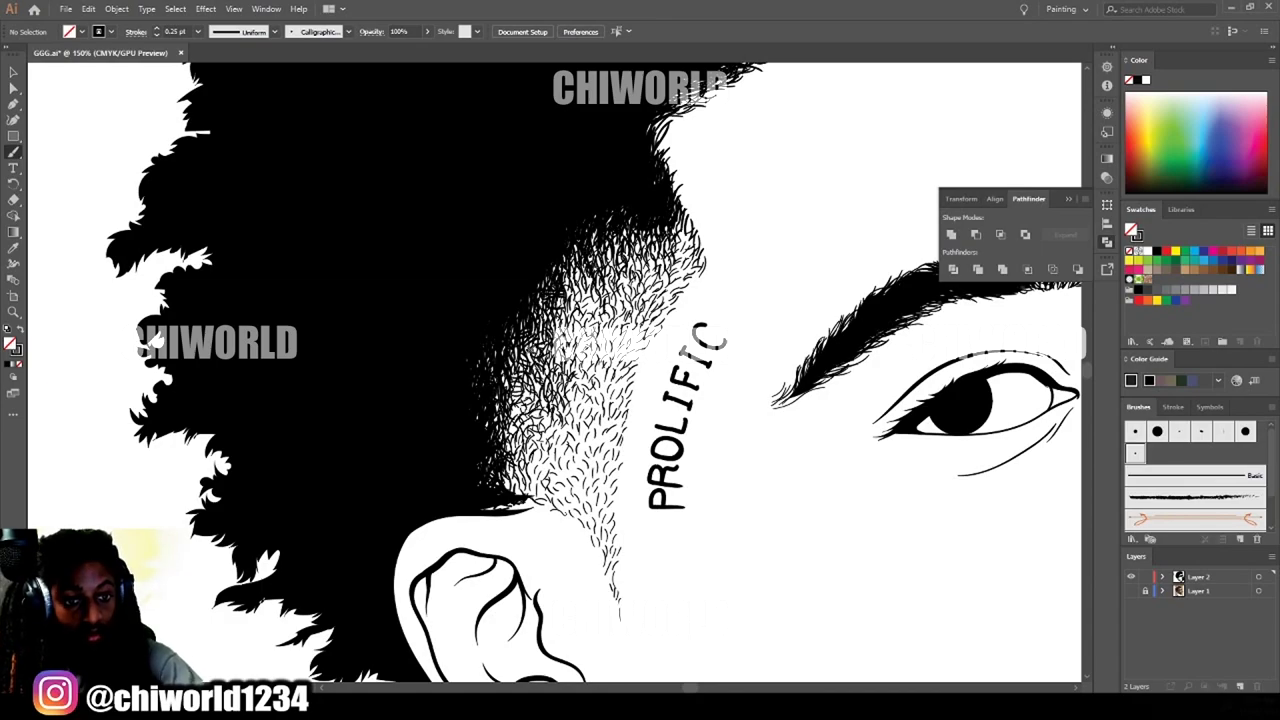
key(ctrl+minus)
key(ctrl+minus)
key(ctrl+minus)
key(ctrl+plus)
key(ctrl+plus)
scroll(563, 534, up, 2)
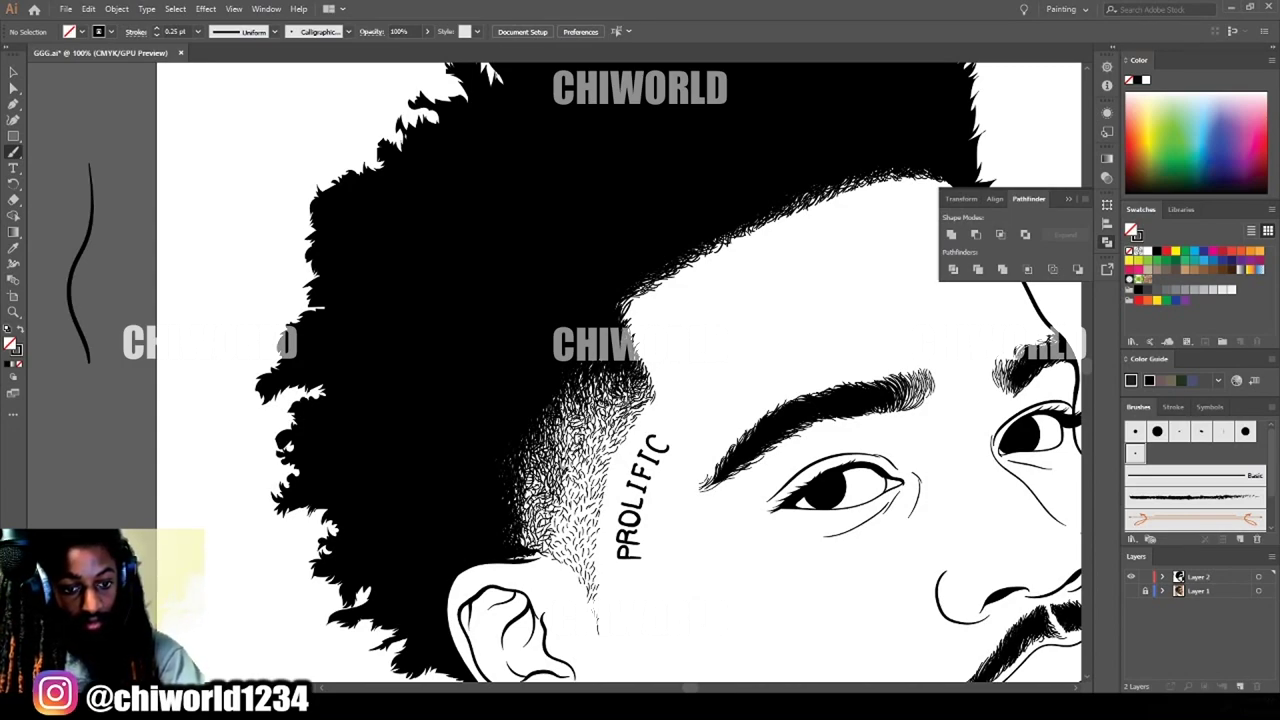
Fill the sparse area of the fade above the ear with more short brushed hairs.
key(ctrl+minus)
key(ctrl+minus)
key(ctrl+minus)
key(ctrl+plus)
key(ctrl+plus)
key(ctrl+plus)
key(ctrl+plus)
drag(536, 668, 513, 525)
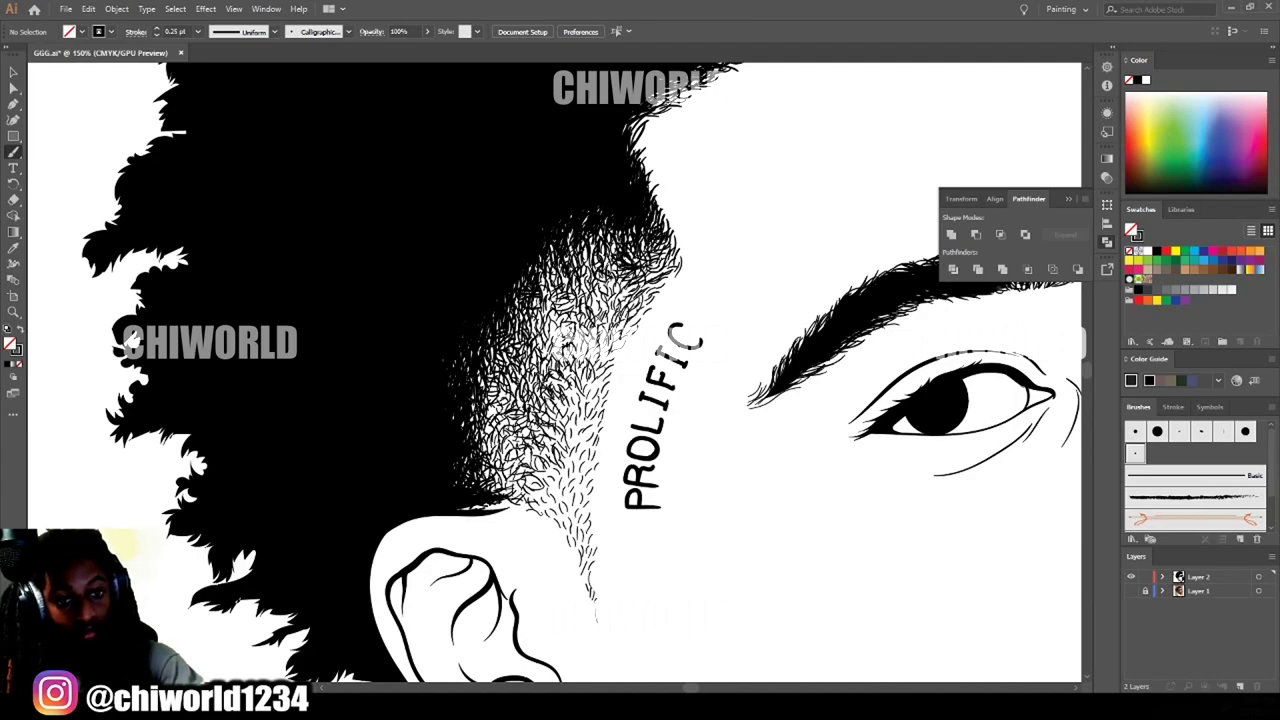
Save the portrait illustration file.
key(ctrl+minus)
key(ctrl+minus)
click(66, 9)
click(84, 117)
Brush more short hairs through the temple fade, thickening its blend into the solid hair above the ear.
key(ctrl+plus)
key(ctrl+plus)
scroll(622, 413, up, 2)
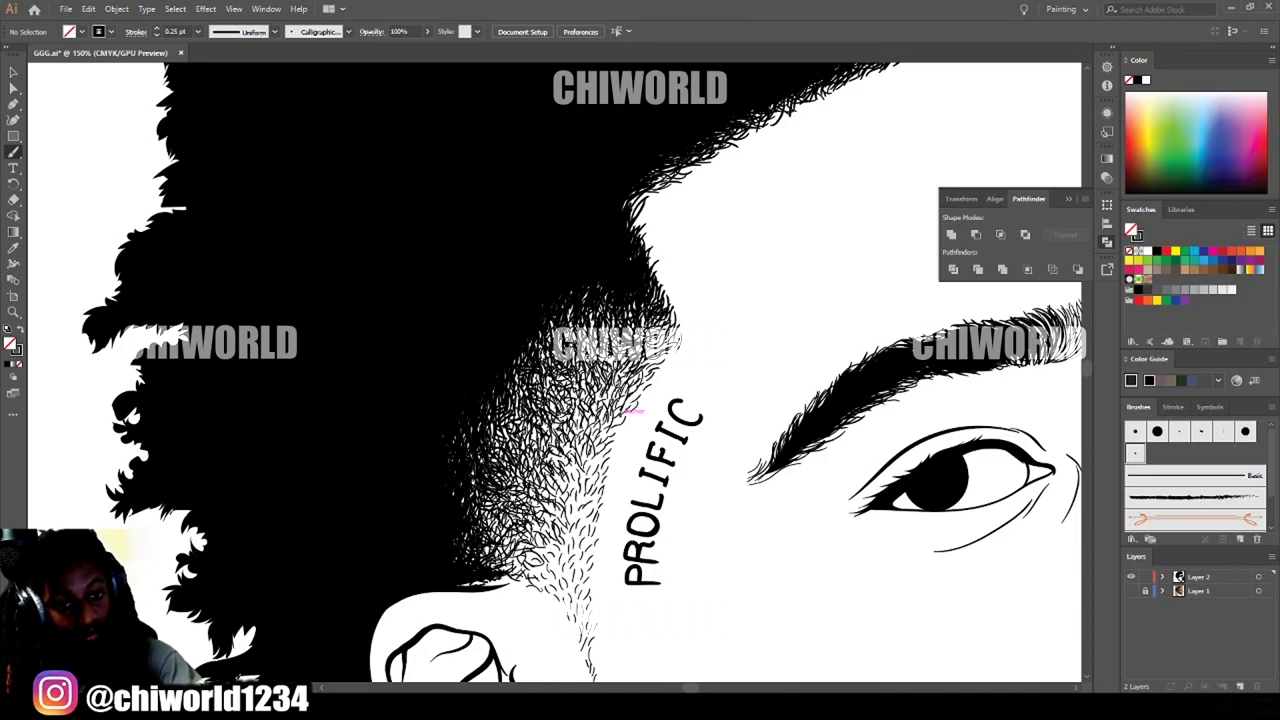
key(ctrl+minus)
key(ctrl+minus)
key(ctrl+equal)
key(ctrl+equal)
scroll(512, 482, up, 1)
mouse_move(490, 488)
mouse_down()
mouse_move(526, 448)
mouse_move(526, 424)
mouse_up()
drag(528, 440, 556, 407)
drag(540, 424, 561, 374)
drag(564, 394, 584, 367)
drag(577, 393, 594, 366)
drag(590, 383, 612, 361)
drag(507, 431, 527, 406)
drag(538, 430, 557, 405)
drag(522, 485, 544, 461)
drag(482, 499, 506, 479)
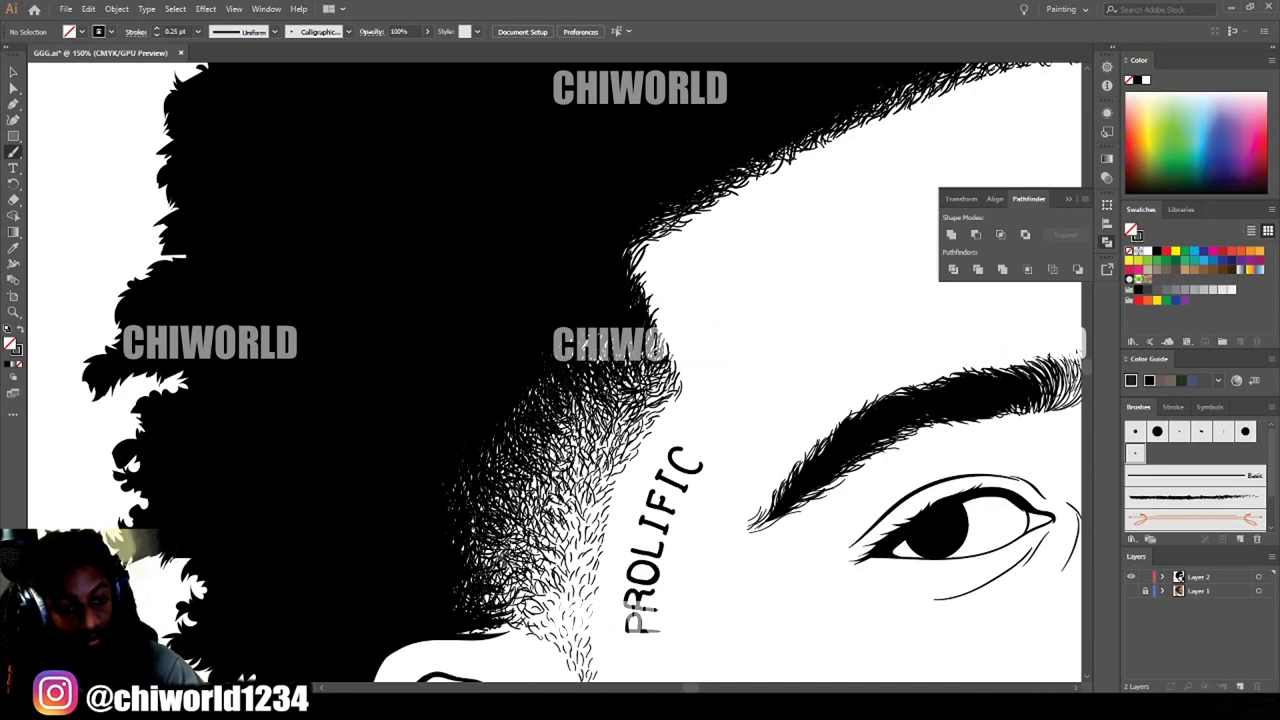
Set the brush stroke to 0.25 pt and brush fine hairs along the front edge of the hair above the forehead.
key(ctrl+minus)
key(ctrl+minus)
key(ctrl+minus)
key(ctrl+equal)
key(ctrl+equal)
key(ctrl+equal)
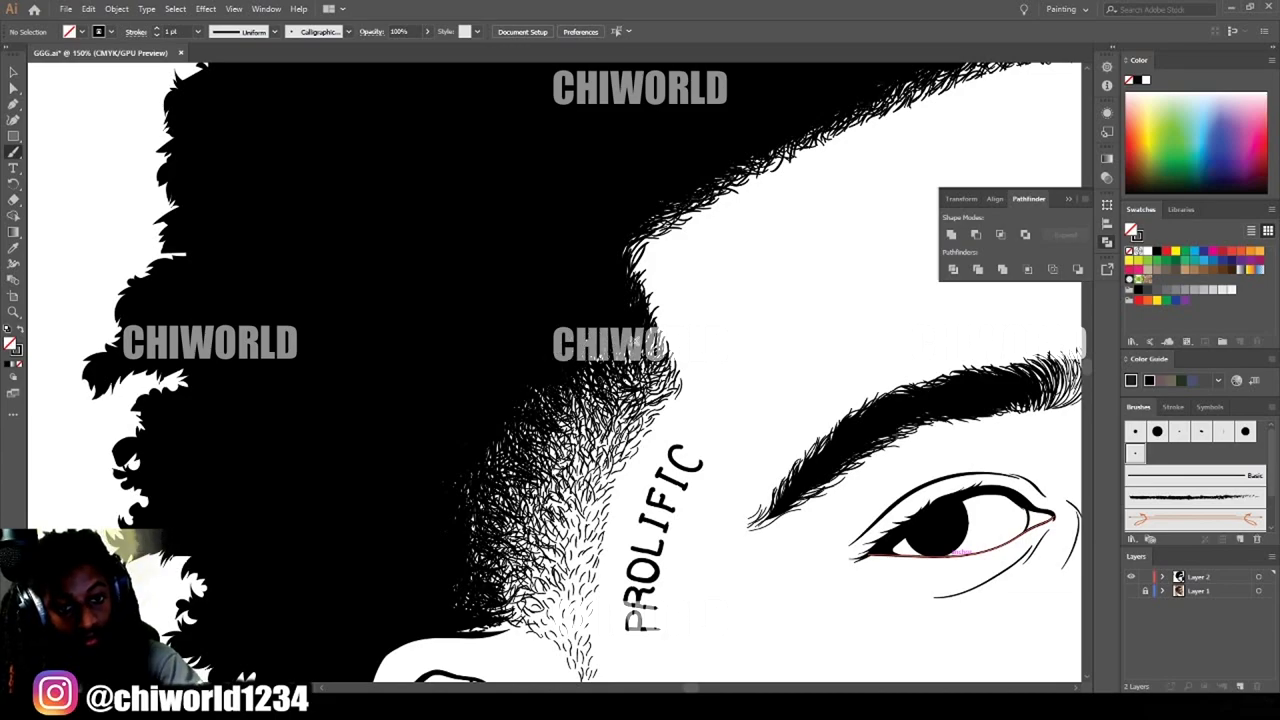
scroll(804, 668, down, 4)
scroll(870, 579, up, 2)
click(199, 32)
click(206, 47)
scroll(458, 405, down, 2)
scroll(580, 397, up, 5)
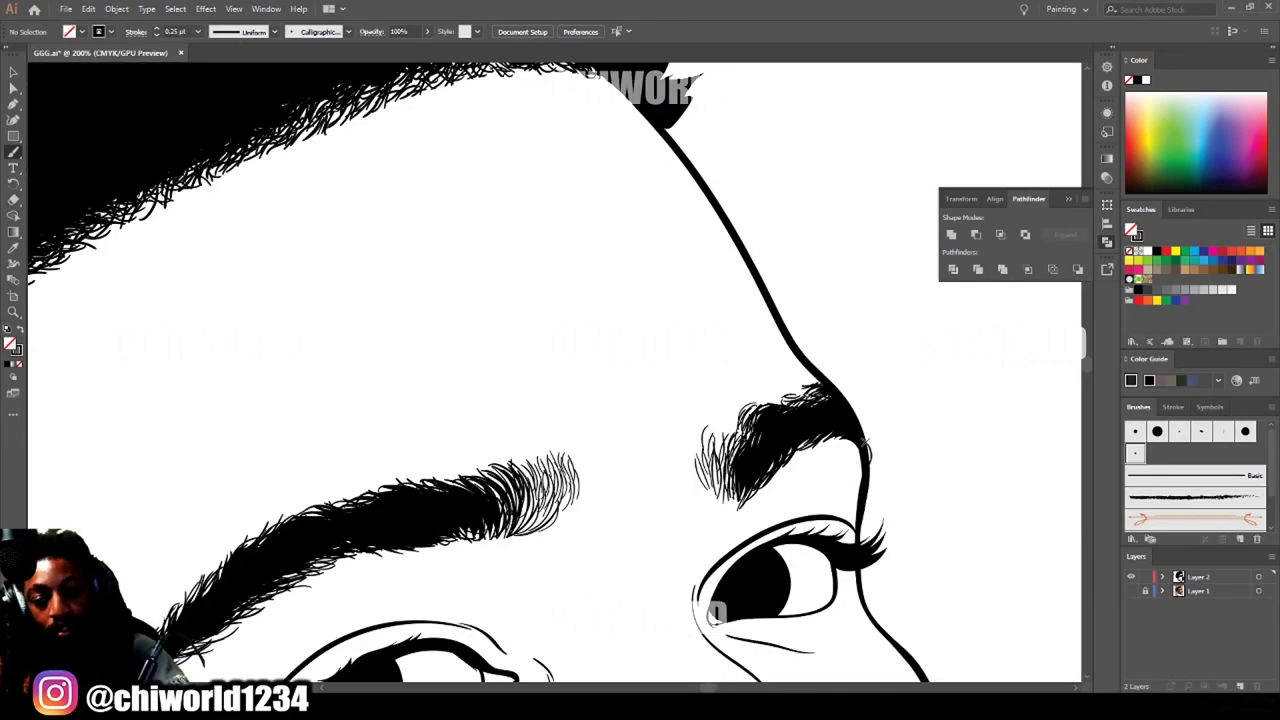
scroll(449, 480, up, 5)
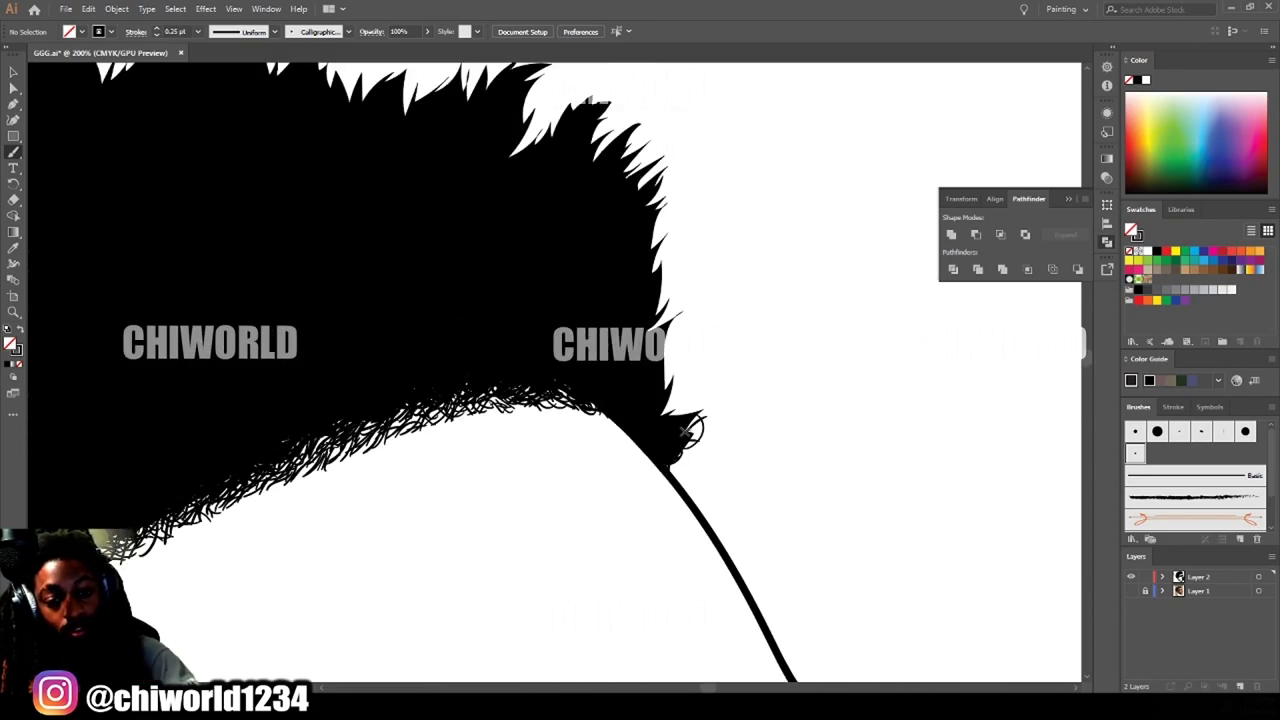
mouse_move(676, 412)
mouse_down()
mouse_move(660, 330)
mouse_move(668, 143)
mouse_up()
mouse_move(660, 190)
mouse_down()
mouse_move(672, 258)
mouse_move(654, 340)
mouse_up()
Brush more fine hairs around the front tuft and back along the upper front outline of the hair.
key(ctrl+minus)
key(ctrl+minus)
key(ctrl+minus)
key(ctrl+plus)
key(ctrl+plus)
mouse_move(640, 210)
mouse_down()
mouse_move(712, 380)
mouse_move(680, 358)
mouse_up()
mouse_move(664, 394)
mouse_down()
mouse_move(696, 353)
mouse_move(704, 380)
mouse_up()
drag(654, 386, 668, 350)
mouse_move(600, 378)
mouse_down()
mouse_move(532, 319)
mouse_move(441, 320)
mouse_move(462, 339)
mouse_move(476, 337)
mouse_move(404, 323)
mouse_move(370, 277)
mouse_move(405, 287)
mouse_move(386, 318)
mouse_move(316, 285)
mouse_move(298, 317)
mouse_move(327, 327)
mouse_move(400, 309)
mouse_move(216, 310)
mouse_up()
Brush fine curly hairs along the lower back outline of the hair, from behind the ear upward.
key(ctrl+minus)
key(ctrl+minus)
key(ctrl+minus)
key(ctrl+minus)
key(ctrl+equal)
key(ctrl+equal)
key(ctrl+equal)
key(ctrl+equal)
scroll(787, 652, down, 1)
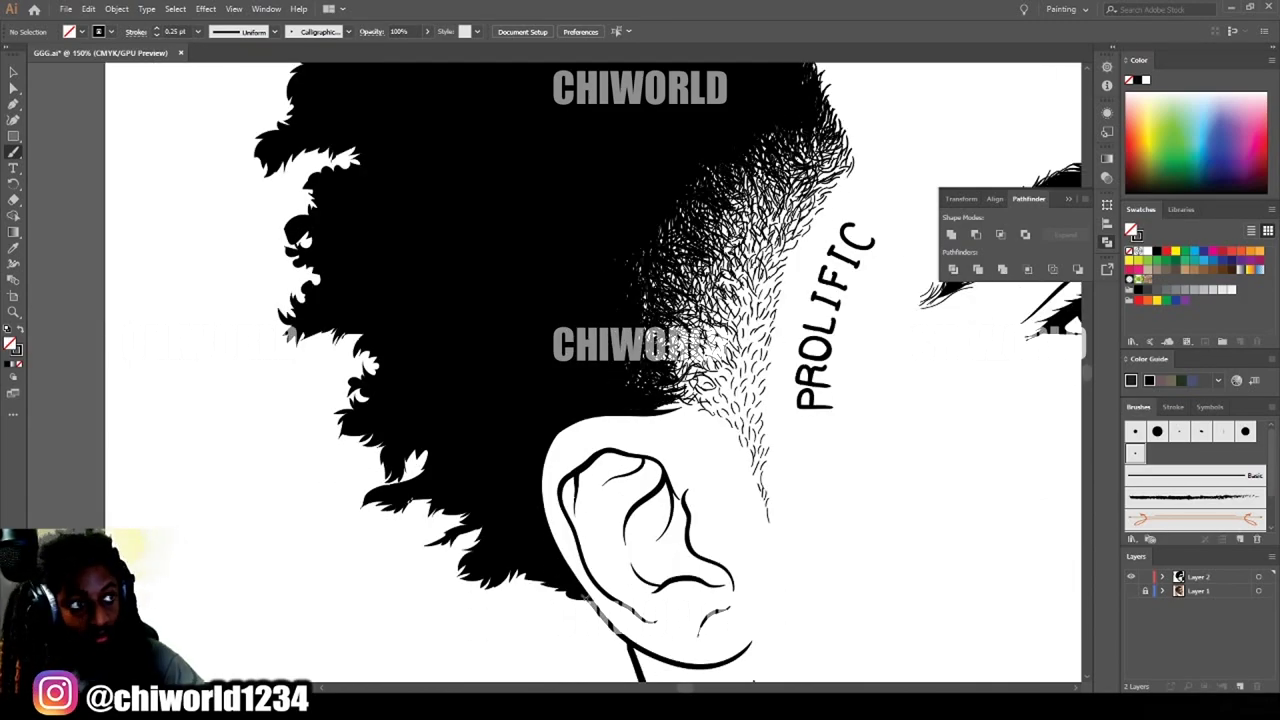
scroll(754, 680, down, 3)
key(ctrl+minus)
key(ctrl+minus)
key(ctrl+equal)
key(ctrl+equal)
key(ctrl+equal)
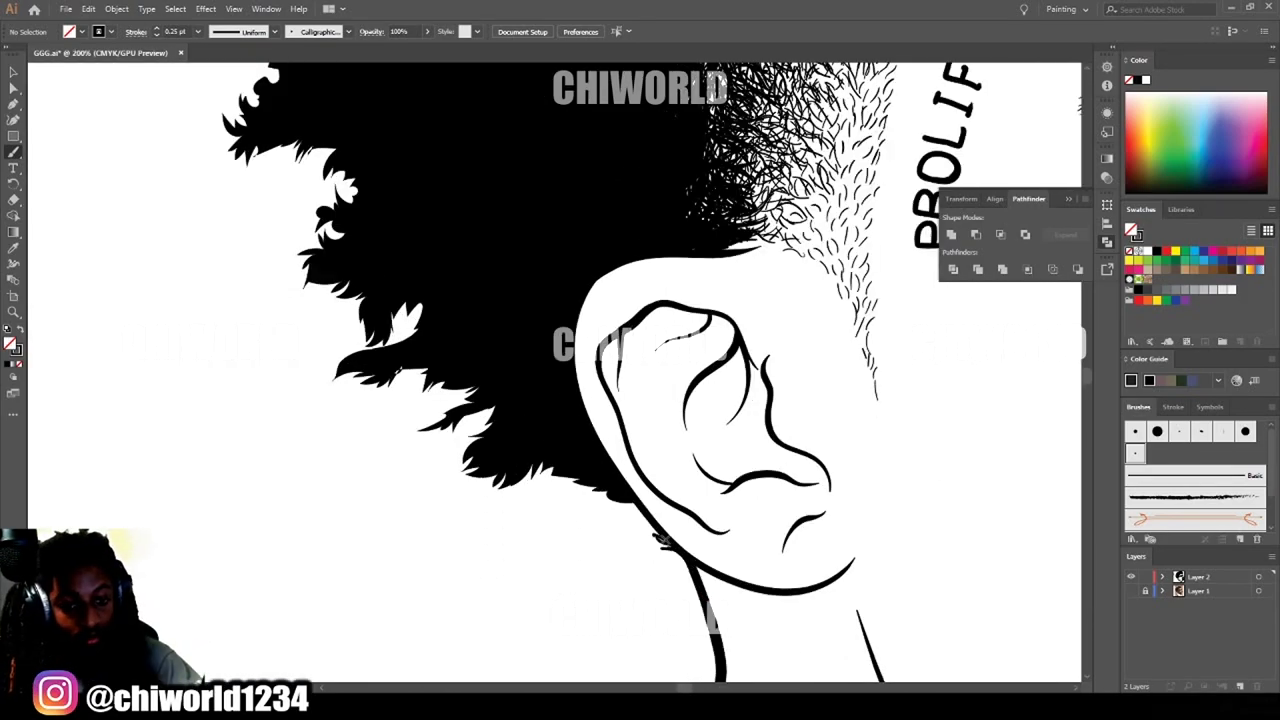
mouse_move(594, 494)
mouse_down()
mouse_move(468, 470)
mouse_move(458, 410)
mouse_move(455, 443)
mouse_move(445, 405)
mouse_move(416, 382)
mouse_move(325, 380)
mouse_up()
mouse_move(411, 332)
mouse_down()
mouse_move(379, 330)
mouse_move(396, 305)
mouse_up()
drag(357, 297, 333, 308)
scroll(345, 305, up, 4)
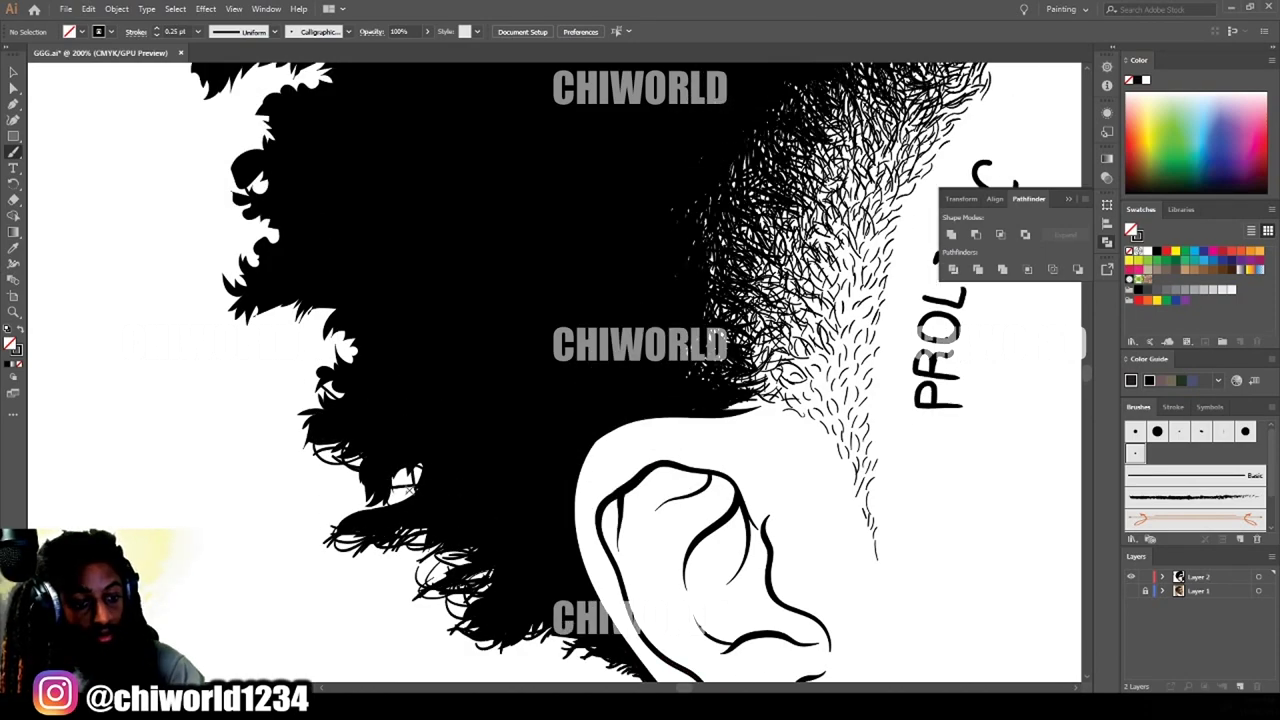
mouse_move(415, 467)
mouse_down()
mouse_move(380, 502)
mouse_move(398, 472)
mouse_up()
mouse_move(354, 336)
mouse_down()
mouse_move(322, 350)
mouse_move(265, 312)
mouse_move(330, 390)
mouse_move(235, 290)
mouse_move(268, 303)
mouse_move(232, 342)
mouse_up()
Continue the fine curly hairs up the middle and upper back outline of the hair.
key(ctrl+minus)
key(ctrl+minus)
key(ctrl+minus)
drag(430, 260, 510, 341)
key(ctrl+equal)
key(ctrl+equal)
scroll(555, 372, up, 1)
drag(540, 470, 497, 500)
mouse_move(572, 392)
mouse_down()
mouse_move(528, 382)
mouse_move(474, 411)
mouse_up()
mouse_move(530, 370)
mouse_down()
mouse_move(484, 402)
mouse_move(510, 420)
mouse_up()
drag(532, 416, 494, 437)
mouse_move(560, 381)
mouse_down()
mouse_move(508, 406)
mouse_move(486, 462)
mouse_move(512, 447)
mouse_move(506, 427)
mouse_move(480, 486)
mouse_up()
scroll(520, 432, up, 2)
mouse_move(506, 472)
mouse_down()
mouse_move(458, 502)
mouse_move(460, 518)
mouse_up()
drag(514, 436, 488, 466)
mouse_move(557, 388)
mouse_down()
mouse_move(535, 370)
mouse_move(525, 225)
mouse_move(538, 295)
mouse_move(562, 315)
mouse_up()
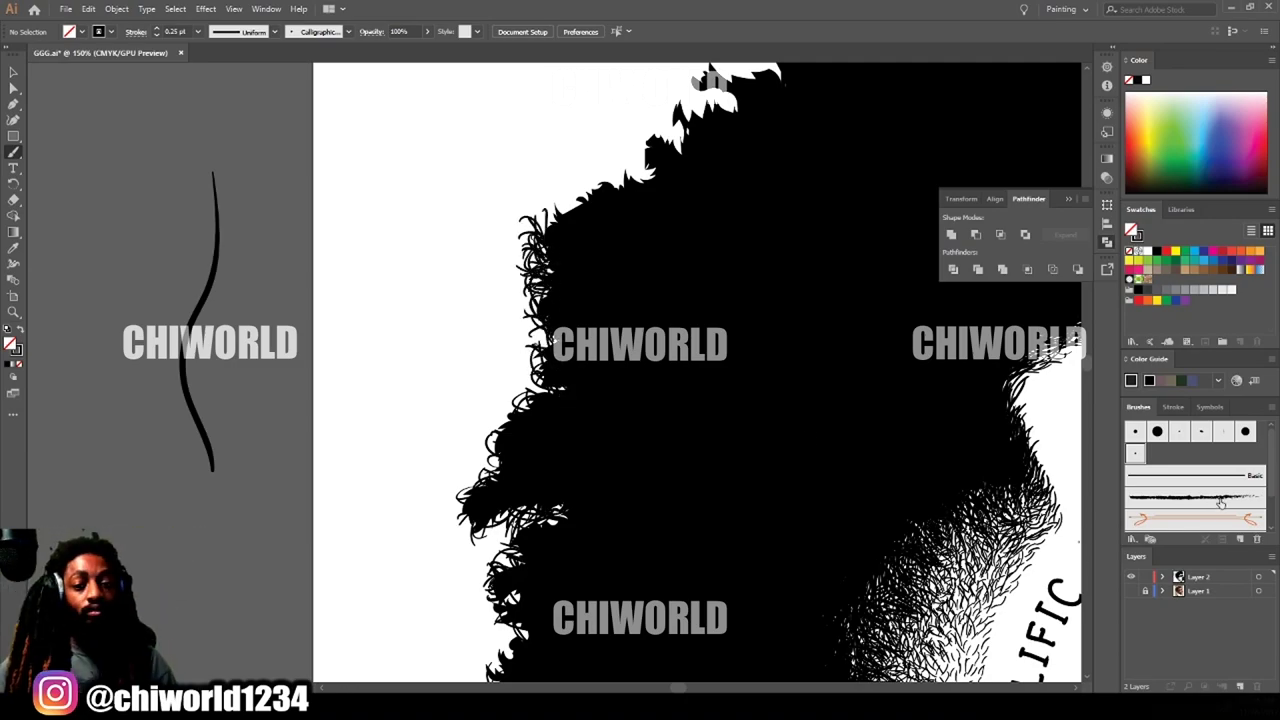
Brush fine curly hairs over the crown and along the top outline of the hair toward the forehead.
key(ctrl+minus)
key(ctrl+minus)
key(ctrl+minus)
key(ctrl+minus)
key(ctrl+equal)
key(ctrl+equal)
key(ctrl+equal)
mouse_move(945, 430)
mouse_down()
mouse_move(823, 501)
mouse_move(758, 645)
mouse_up()
mouse_move(632, 318)
mouse_down()
mouse_move(604, 298)
mouse_move(640, 272)
mouse_move(345, 474)
mouse_move(430, 410)
mouse_move(477, 404)
mouse_move(472, 340)
mouse_move(548, 350)
mouse_up()
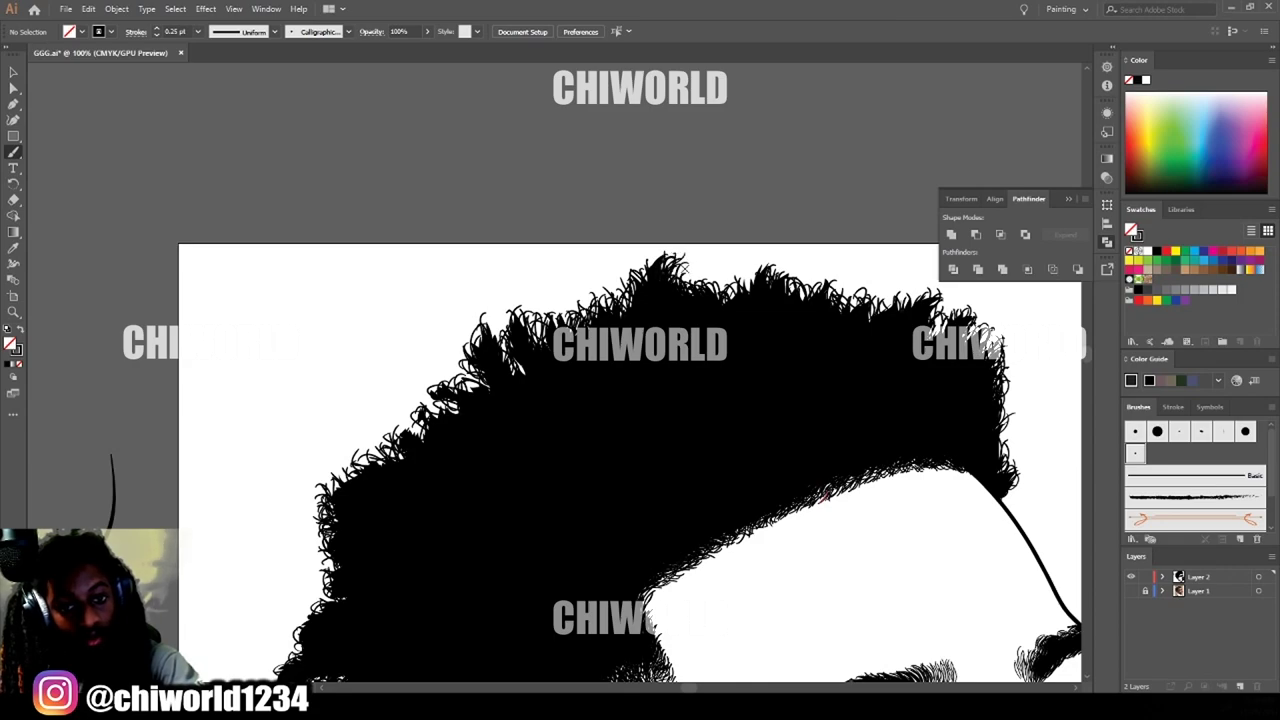
drag(584, 320, 566, 309)
drag(610, 303, 600, 287)
drag(538, 342, 531, 308)
drag(530, 376, 508, 353)
mouse_move(754, 293)
mouse_down()
mouse_move(744, 268)
mouse_move(724, 270)
mouse_move(806, 302)
mouse_up()
drag(886, 318, 822, 283)
drag(930, 342, 948, 314)
Add denser curly flyaway hairs to the outline between the crown and the back of the head.
key(ctrl+minus)
key(ctrl+minus)
key(ctrl+equal)
key(ctrl+equal)
key(ctrl+equal)
mouse_move(514, 374)
mouse_down()
mouse_move(415, 322)
mouse_move(432, 280)
mouse_up()
drag(454, 316, 452, 266)
mouse_move(452, 372)
mouse_down()
mouse_move(345, 410)
mouse_move(290, 470)
mouse_move(217, 517)
mouse_up()
Brush longer stray hairs outward from the front edge of the hair above the forehead line.
scroll(230, 540, down, 3)
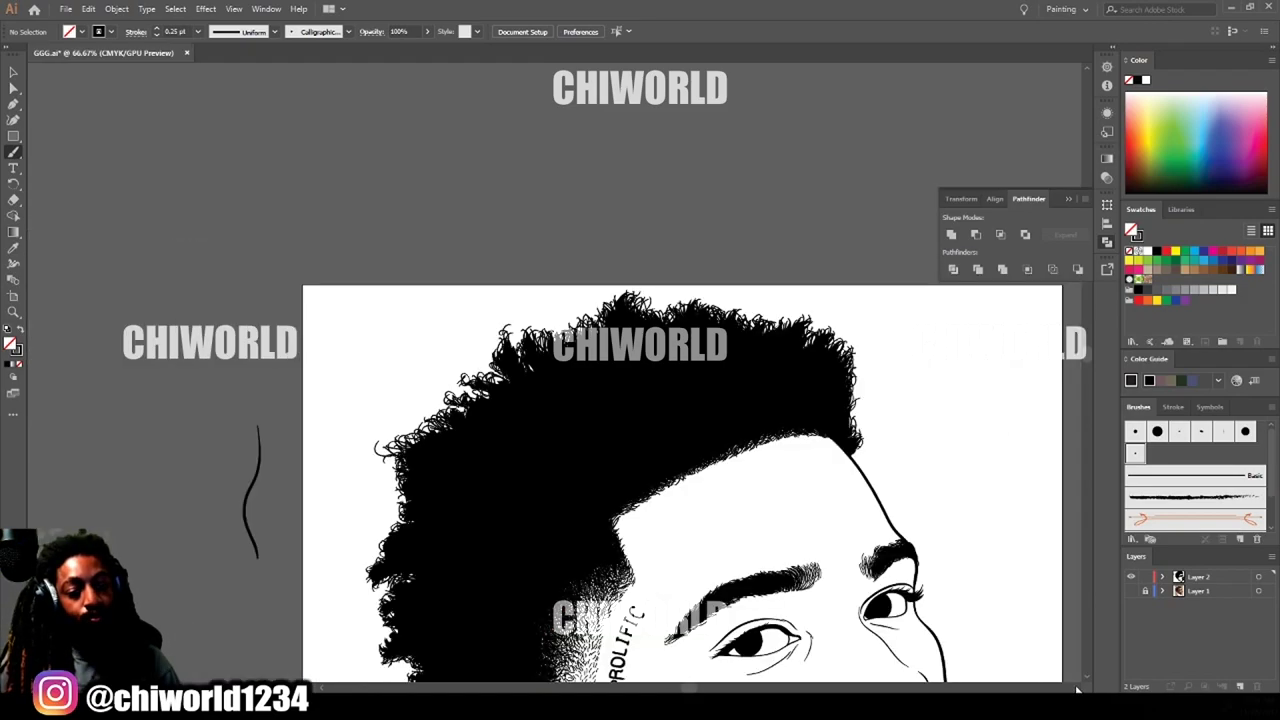
scroll(757, 560, up, 3)
scroll(657, 521, up, 2)
mouse_move(648, 498)
mouse_down()
mouse_move(632, 482)
mouse_move(660, 490)
mouse_move(668, 440)
mouse_move(650, 395)
mouse_move(681, 384)
mouse_up()
drag(626, 420, 650, 392)
drag(624, 348, 680, 260)
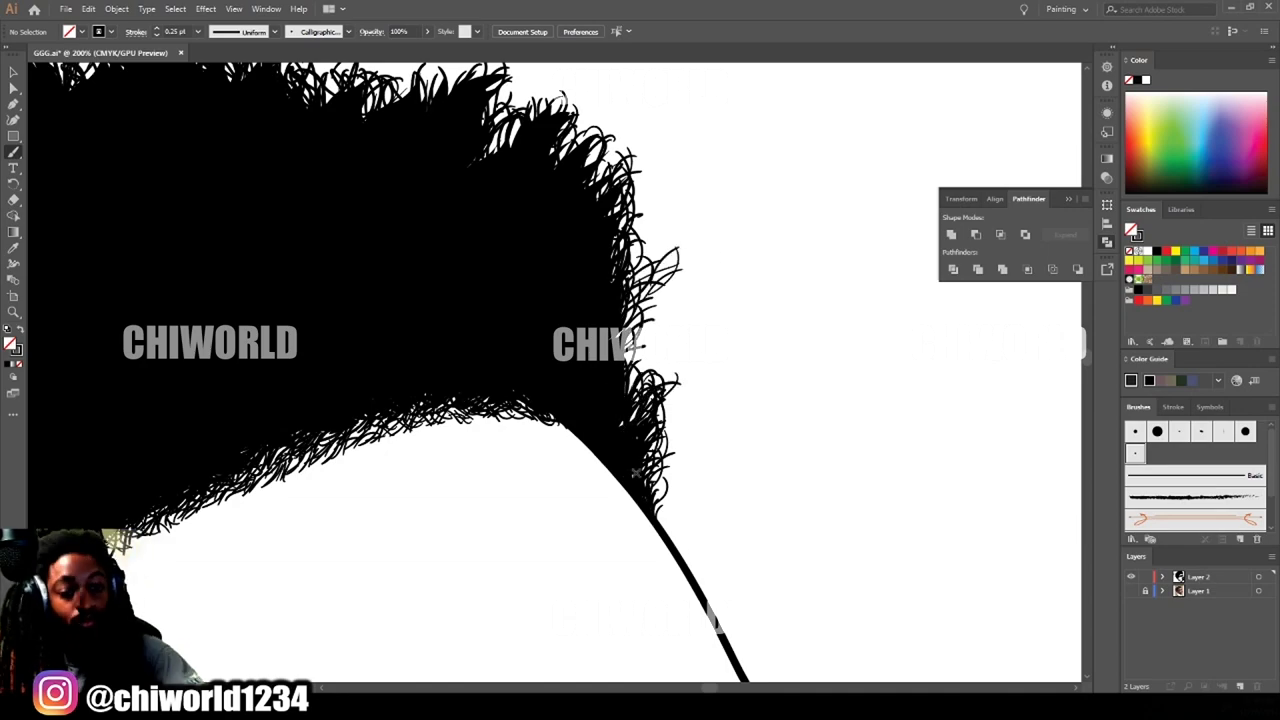
Set the brush stroke to 0.5 pt and brush thicker curls along the upper back outline of the hair.
scroll(614, 372, down, 5)
scroll(491, 503, up, 3)
click(198, 32)
click(208, 60)
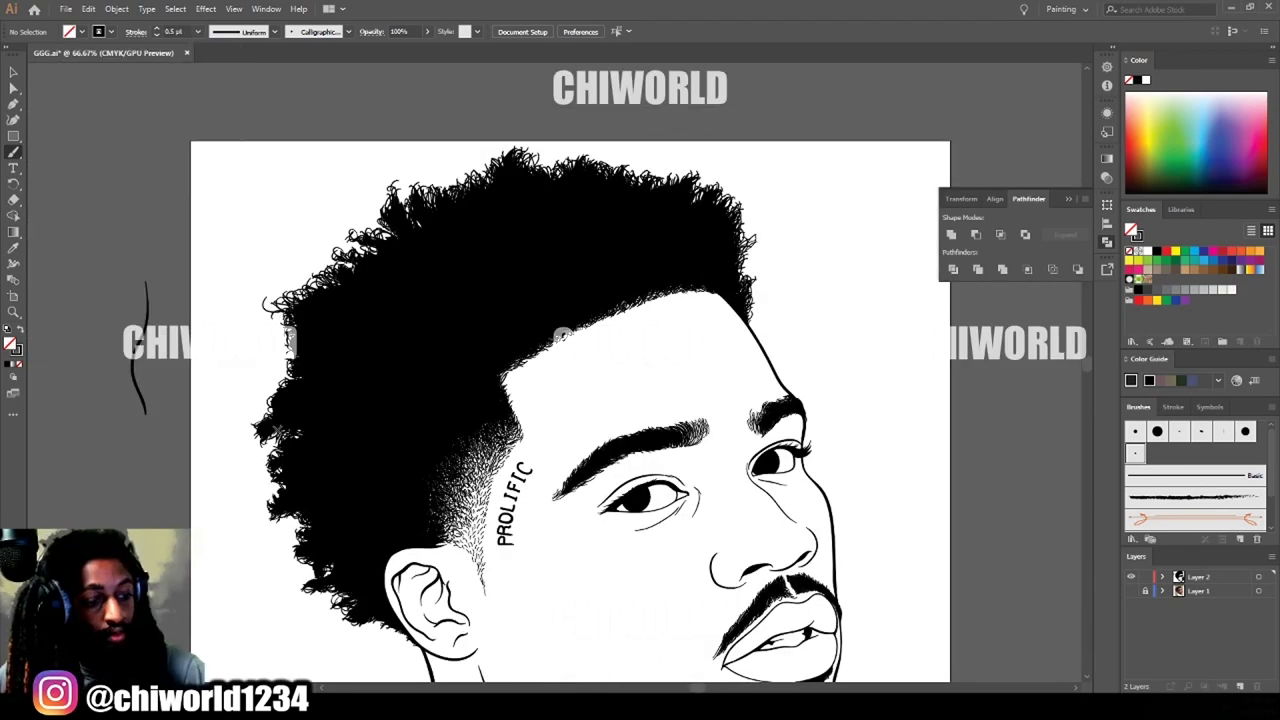
drag(294, 396, 290, 352)
mouse_move(327, 301)
mouse_down()
mouse_move(352, 256)
mouse_move(397, 235)
mouse_up()
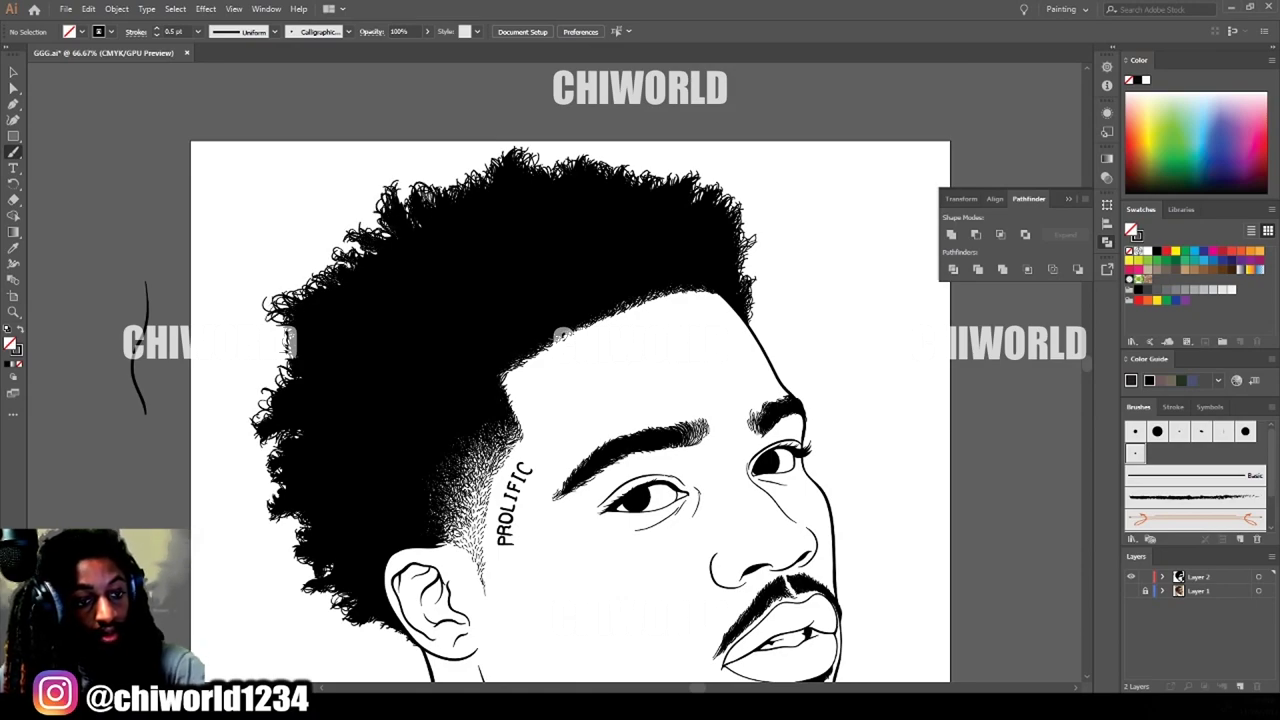
Save the portrait illustration file.
click(65, 9)
click(86, 117)
scroll(800, 432, down, 2)
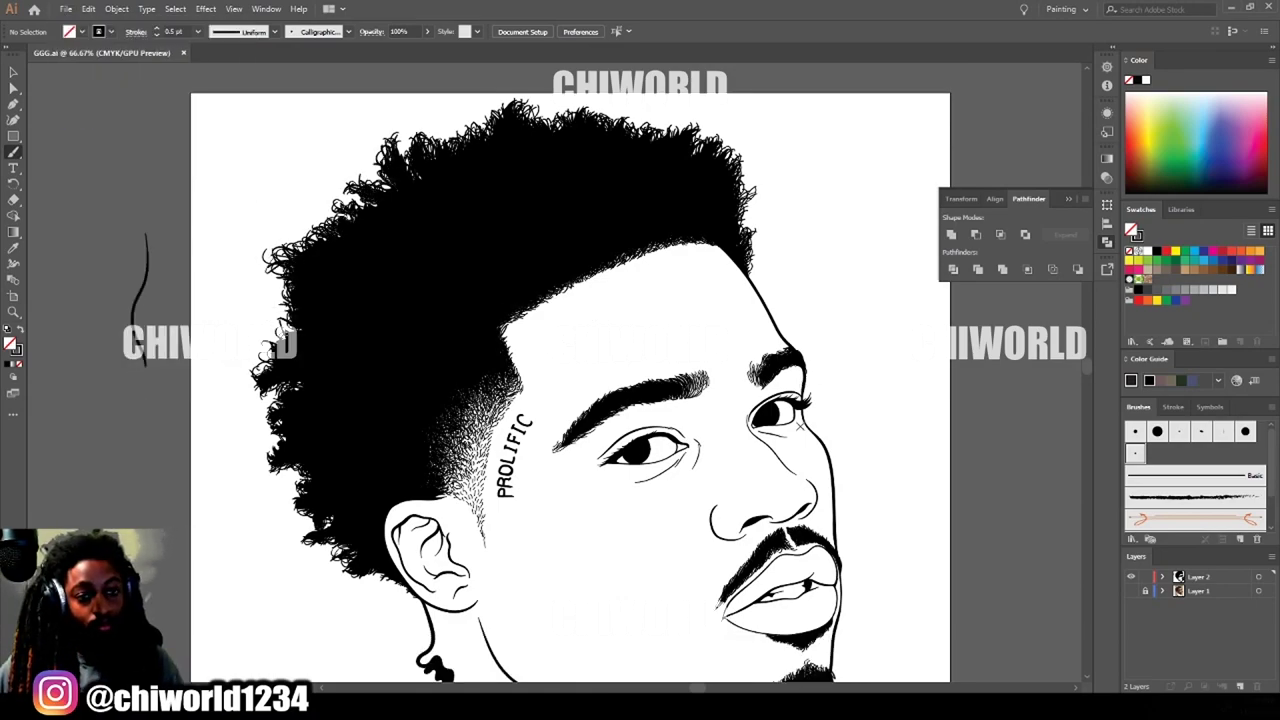
Brush thicker 0.5 pt curls along the lower back outline of the hair behind the ear.
scroll(465, 436, up, 2)
drag(326, 579, 284, 604)
drag(300, 578, 274, 602)
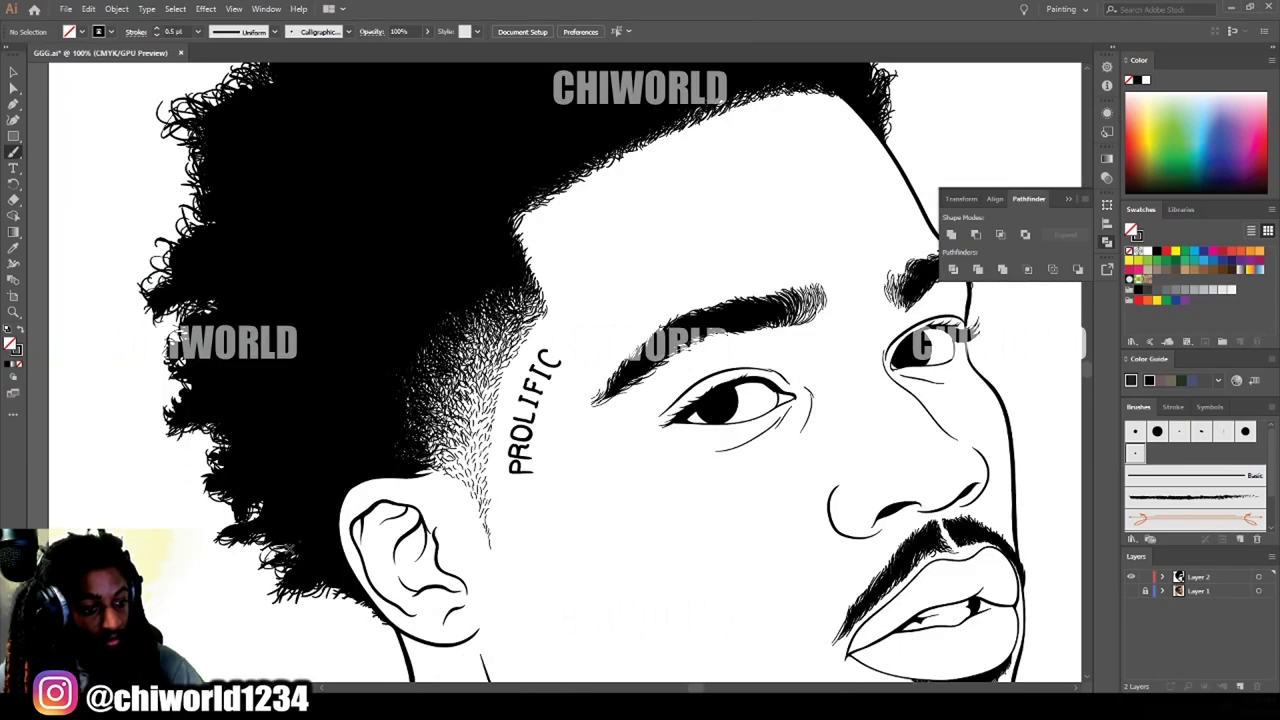
drag(205, 431, 161, 445)
drag(189, 402, 168, 390)
Brush thicker 0.5 pt curls along the top outline of the hair near the crown.
scroll(481, 408, down, 3)
scroll(630, 253, up, 3)
scroll(503, 351, up, 1)
mouse_move(502, 350)
mouse_down()
mouse_move(497, 308)
mouse_move(439, 292)
mouse_up()
drag(450, 324, 420, 283)
drag(403, 307, 374, 267)
key(ctrl+minus)
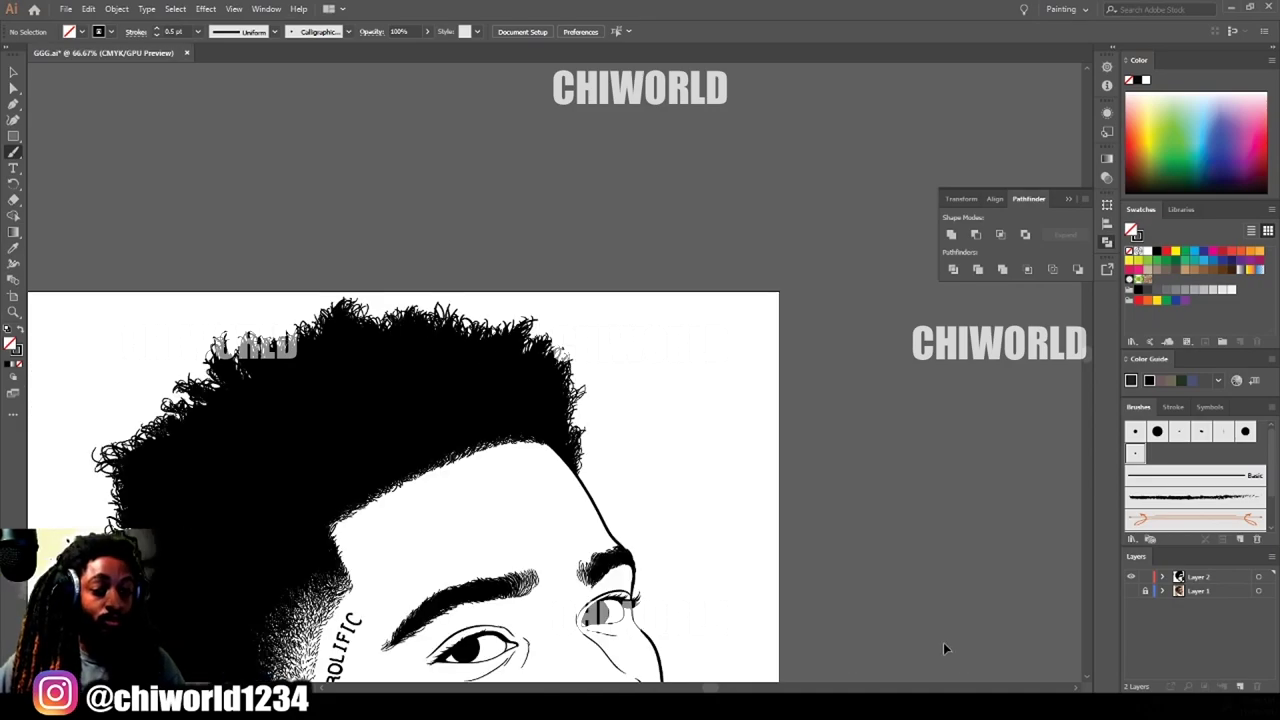
Show the photo layer, draw a shape near the far side of the face, and swap its black stroke to fill.
scroll(743, 624, down, 3)
scroll(743, 623, down, 2)
click(1131, 591)
scroll(667, 493, up, 10)
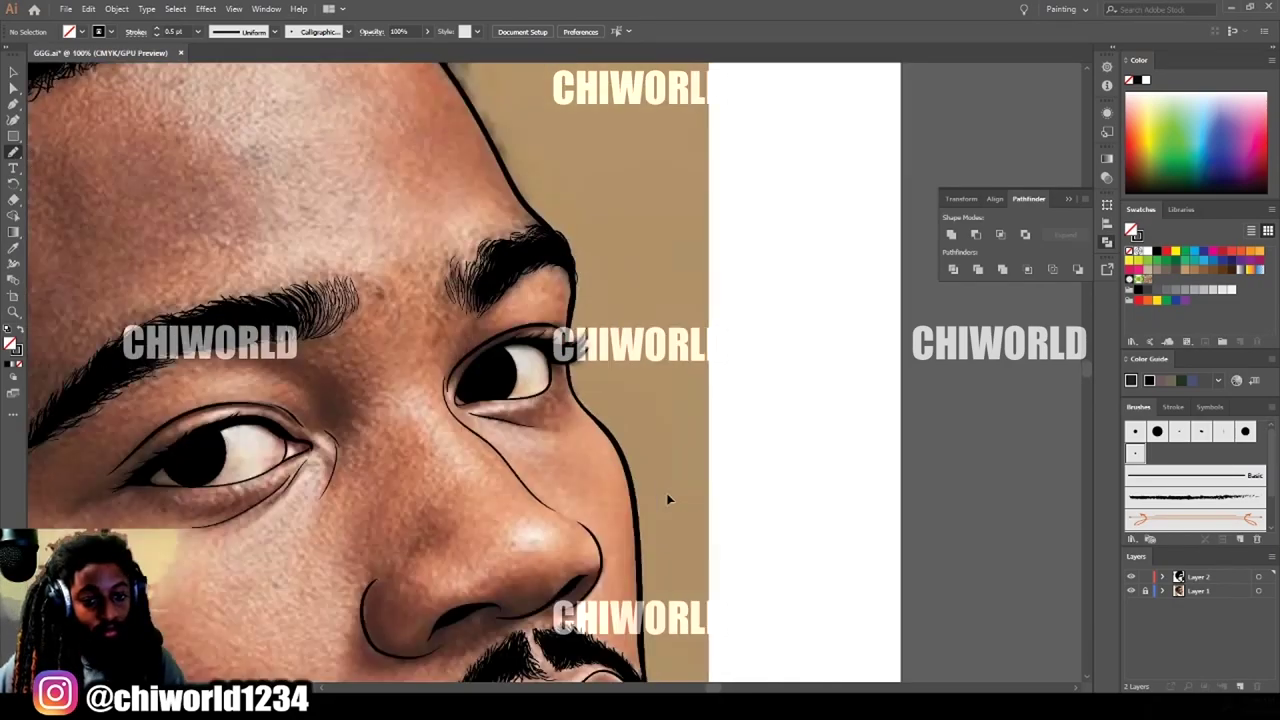
mouse_move(650, 378)
mouse_down()
mouse_move(601, 428)
mouse_move(522, 471)
mouse_up()
key(v)
click(648, 381)
key(shift+x)
click(926, 369)
Draw solid black shapes for the shadow under the earlobe and the jagged hair edge behind it.
key(ctrl+minus)
key(ctrl+minus)
key(ctrl+minus)
key(ctrl+minus)
key(ctrl+minus)
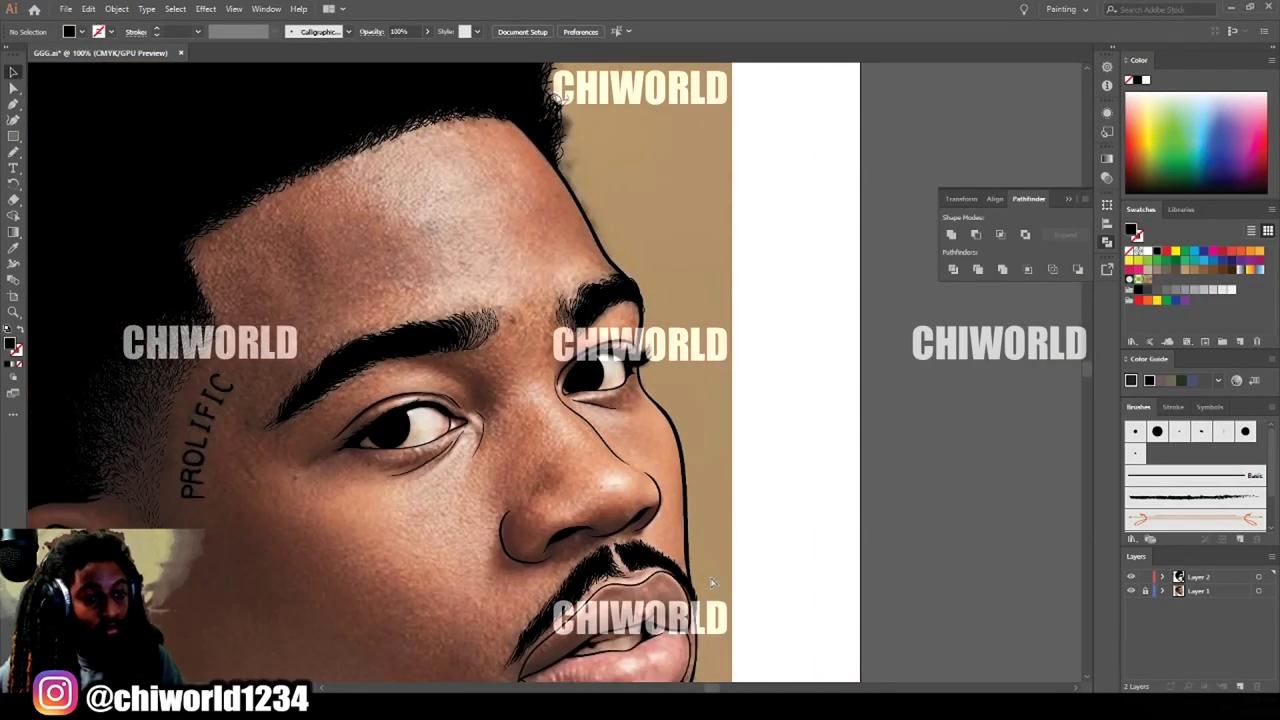
scroll(711, 583, down, 1)
key(ctrl+minus)
scroll(711, 583, down, 4)
scroll(711, 583, left, 4)
scroll(510, 308, up, 5)
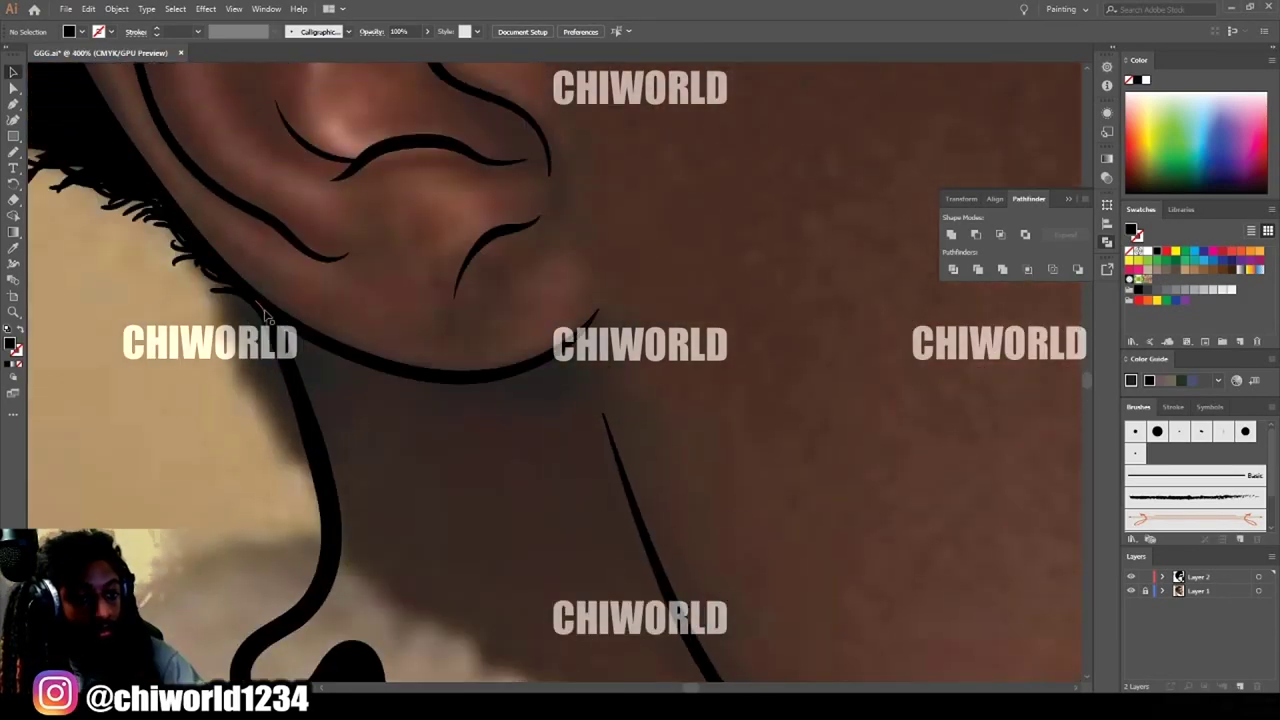
key(b)
mouse_move(258, 302)
mouse_down()
mouse_move(322, 500)
mouse_move(415, 390)
mouse_move(648, 540)
mouse_move(591, 312)
mouse_move(443, 372)
mouse_move(254, 295)
mouse_up()
drag(686, 543, 838, 591)
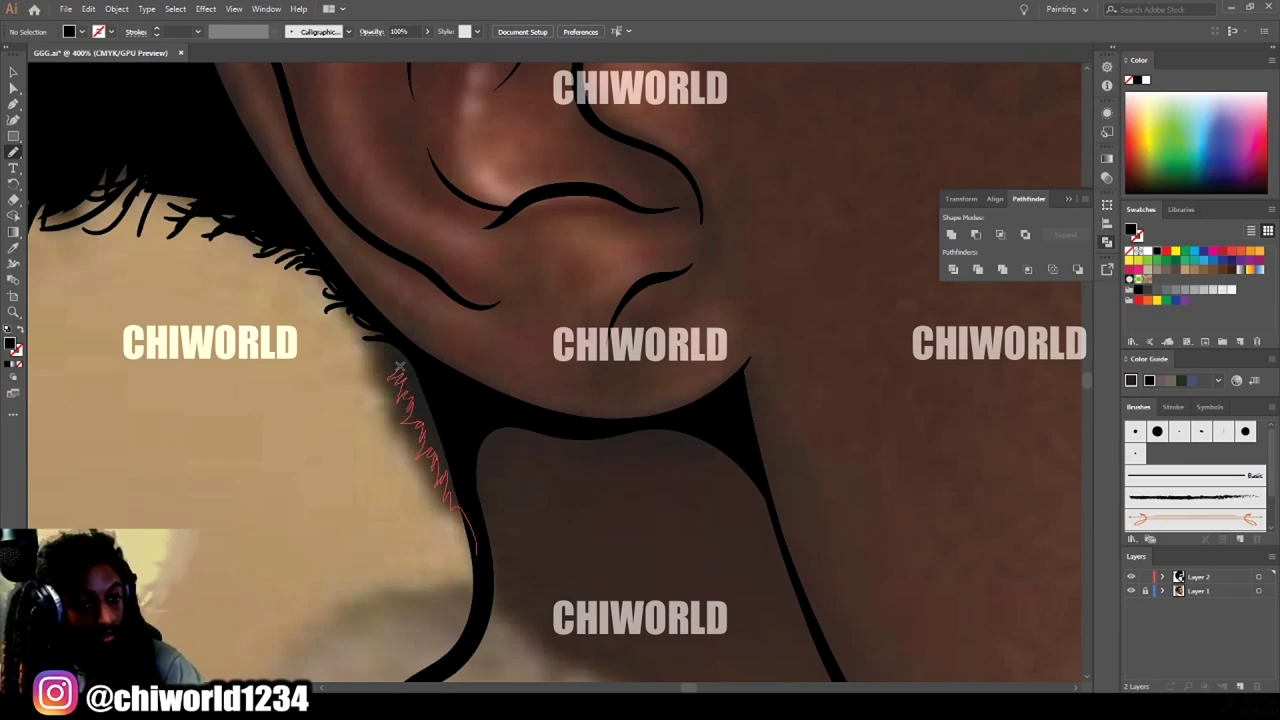
drag(363, 304, 366, 308)
scroll(401, 467, up, 2)
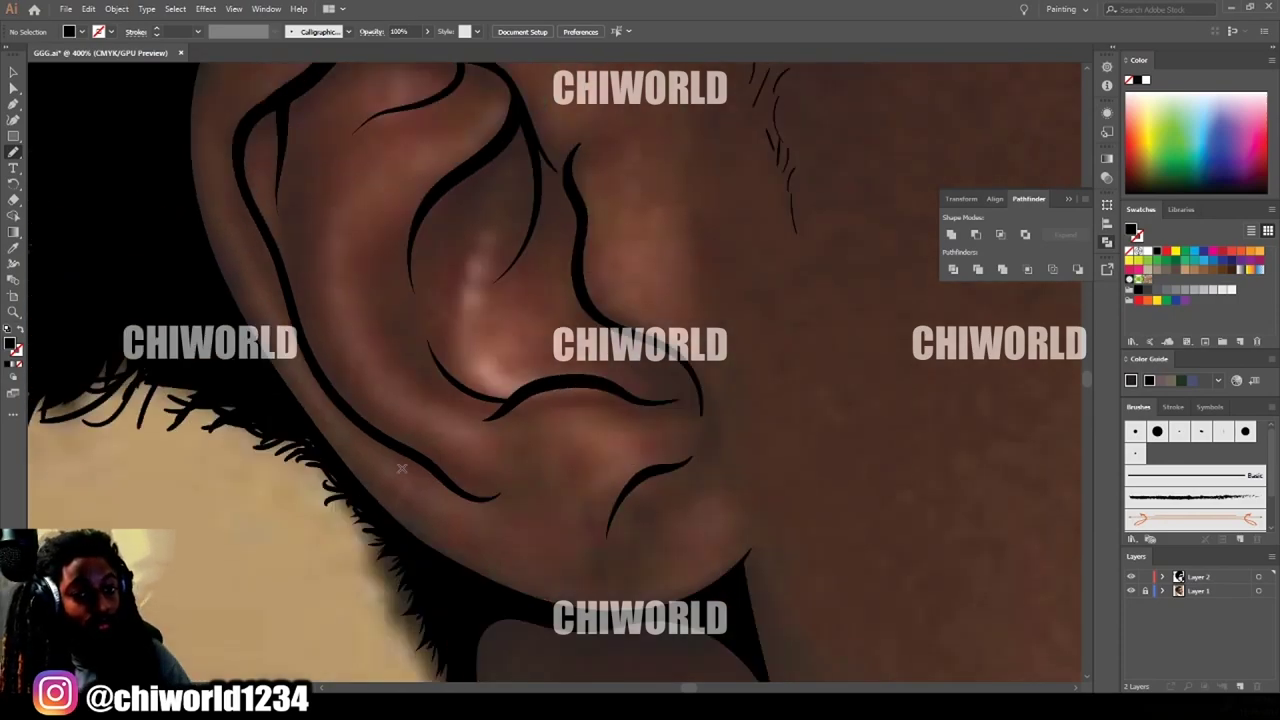
Draw solid black shadow shapes along the earlobe crease and inside the upper folds of the ear.
mouse_move(720, 522)
mouse_down()
mouse_move(724, 612)
mouse_move(628, 512)
mouse_move(542, 330)
mouse_move(517, 198)
mouse_move(624, 474)
mouse_move(680, 508)
mouse_up()
scroll(528, 358, up, 1)
mouse_move(533, 380)
mouse_down()
mouse_move(370, 360)
mouse_move(526, 300)
mouse_up()
scroll(267, 283, up, 1)
scroll(267, 283, up, 1)
mouse_move(80, 395)
mouse_down()
mouse_move(105, 445)
mouse_move(160, 370)
mouse_move(403, 322)
mouse_move(144, 341)
mouse_move(84, 398)
mouse_up()
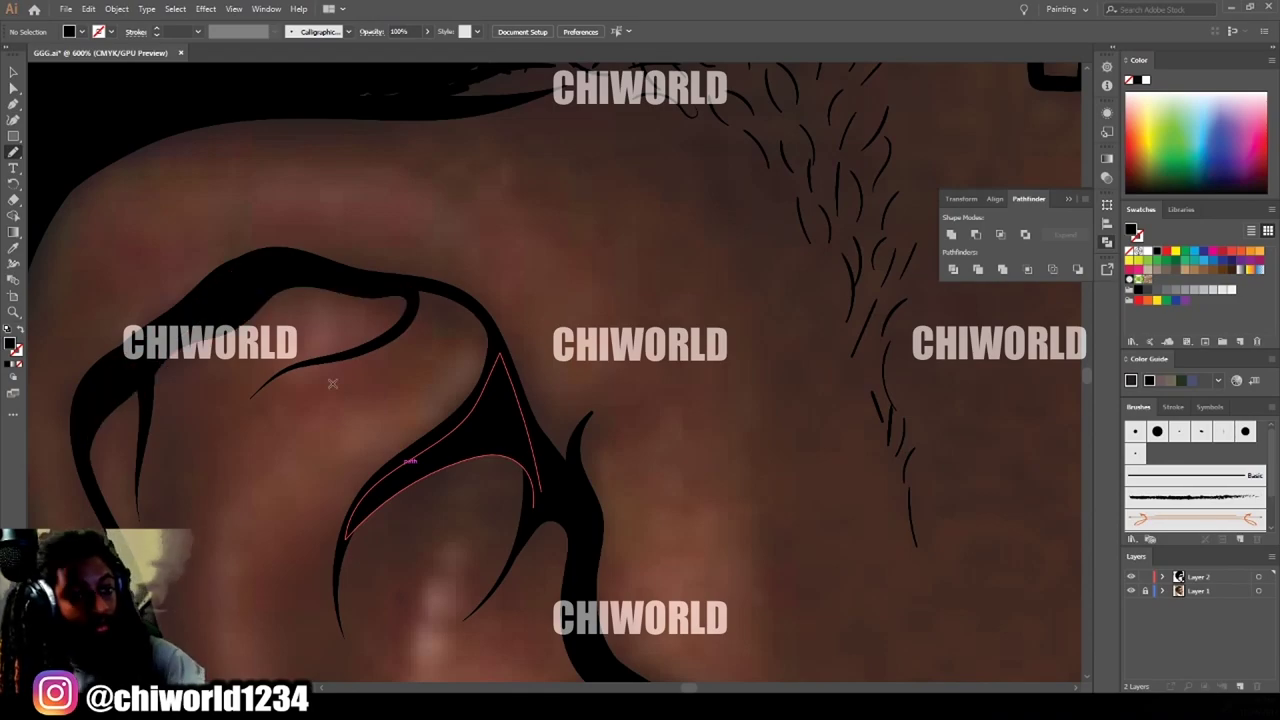
Hide the photo layer so that only the black line art shows.
key(ctrl+minus)
key(ctrl+minus)
key(ctrl+minus)
key(ctrl+minus)
key(ctrl+minus)
key(ctrl+minus)
key(ctrl+minus)
scroll(880, 546, right, 2)
scroll(845, 544, down, 3)
scroll(639, 380, up, 5)
mouse_move(884, 399)
mouse_down()
mouse_move(722, 404)
mouse_move(520, 358)
mouse_move(884, 402)
mouse_up()
scroll(908, 386, down, 2)
scroll(684, 547, up, 2)
mouse_move(204, 267)
mouse_down()
mouse_move(764, 414)
mouse_move(240, 305)
mouse_up()
scroll(1045, 518, down, 6)
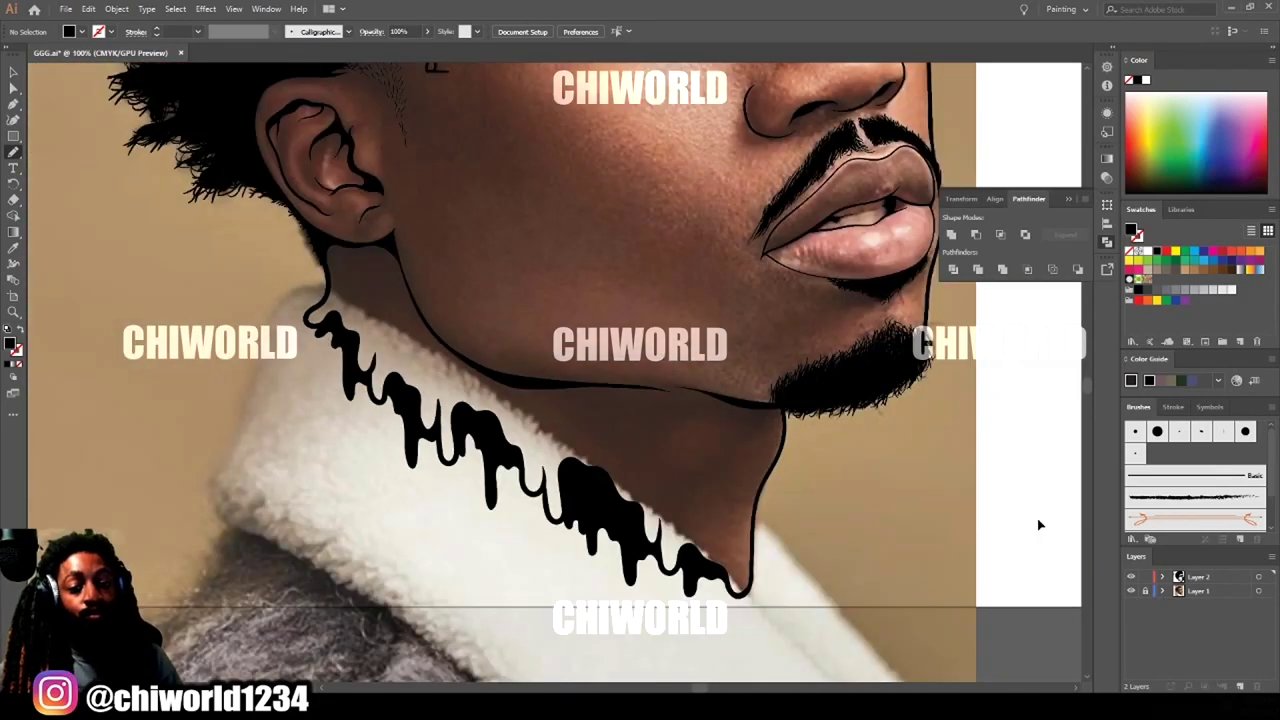
scroll(880, 512, up, 1)
click(1131, 591)
scroll(1065, 587, down, 1)
scroll(1063, 575, up, 1)
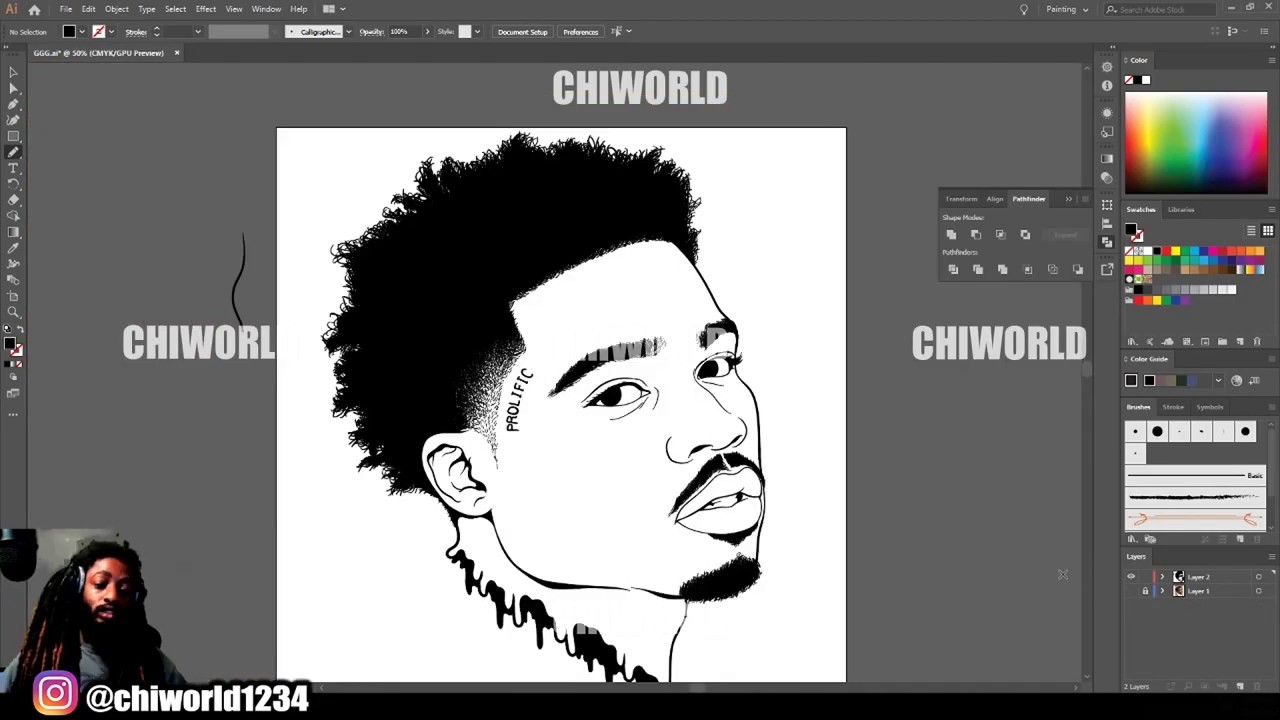
Examine the complete black line art of the head, face and dripping neck for gaps or stray marks.
scroll(918, 520, up, 1)
scroll(604, 388, up, 5)
drag(543, 570, 482, 575)
mouse_move(545, 530)
mouse_down()
mouse_move(624, 502)
mouse_move(575, 548)
mouse_up()
scroll(460, 378, down, 2)
drag(722, 588, 794, 660)
scroll(972, 357, up, 4)
mouse_move(803, 323)
mouse_down()
mouse_move(777, 293)
mouse_move(640, 258)
mouse_move(446, 322)
mouse_move(600, 300)
mouse_up()
scroll(555, 375, down, 2)
scroll(1021, 388, down, 3)
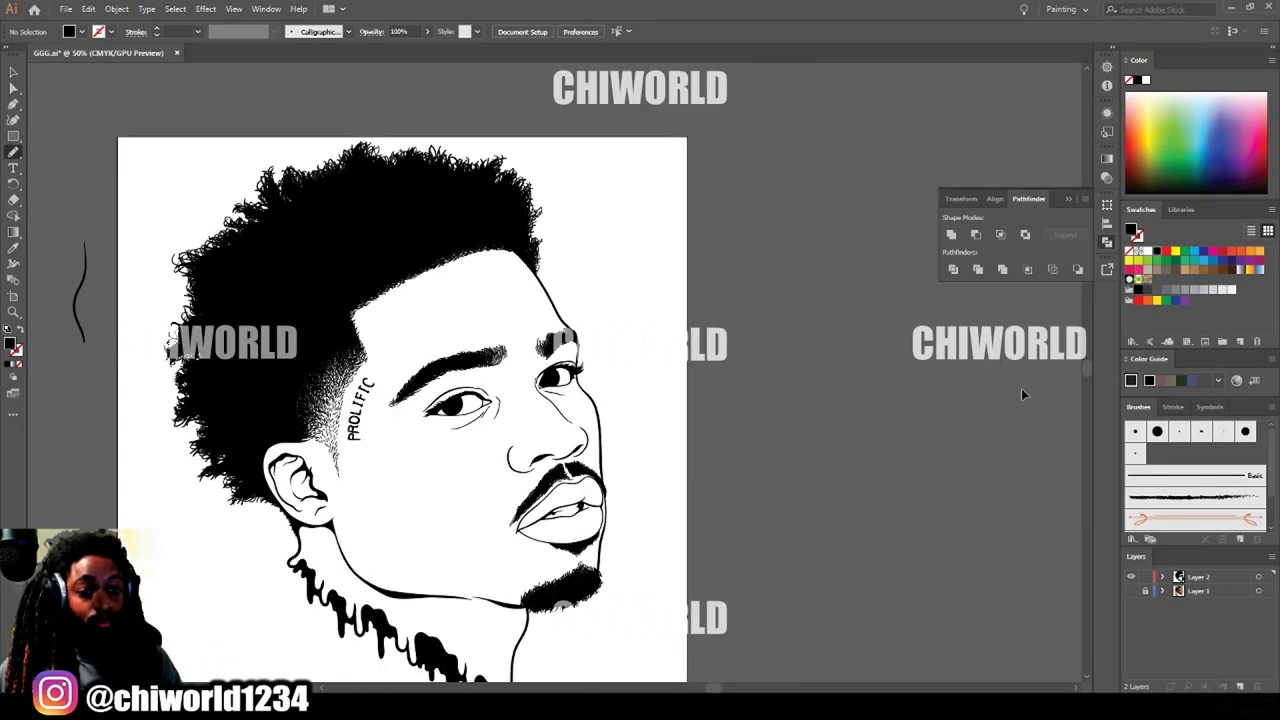
scroll(1021, 388, up, 1)
scroll(1027, 378, up, 1)
key(ctrl+minus)
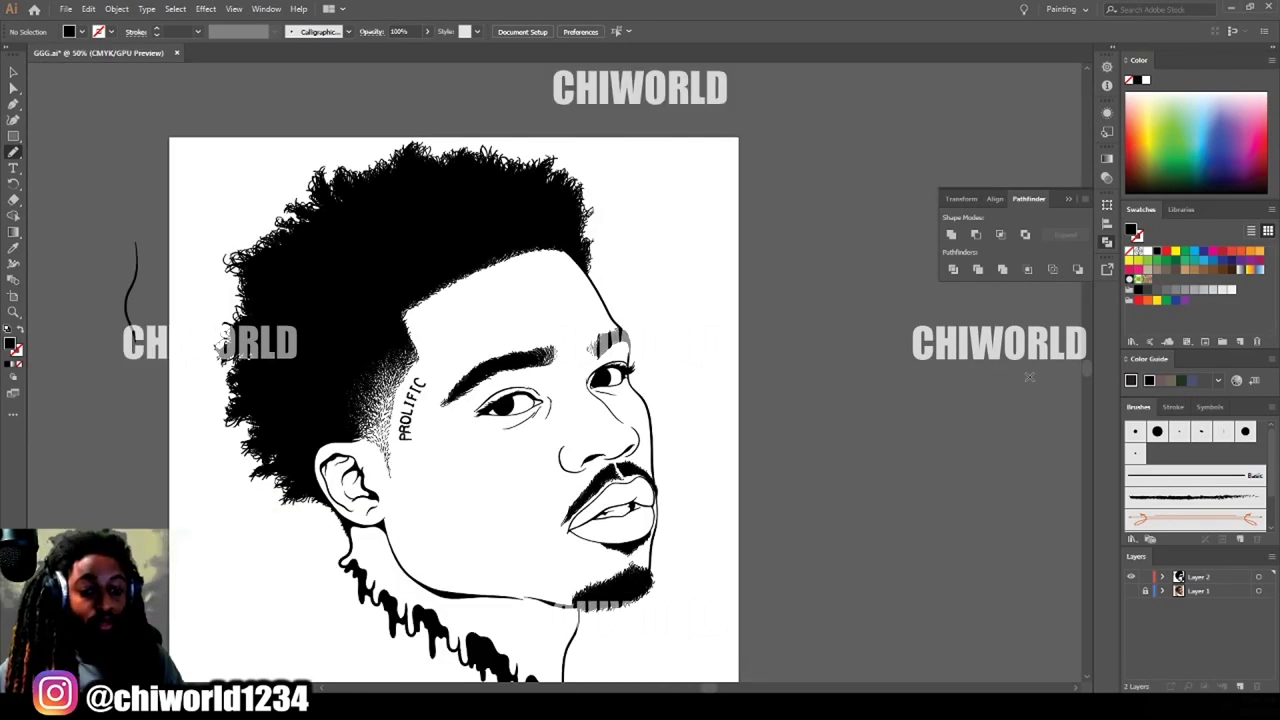
scroll(912, 445, down, 2)
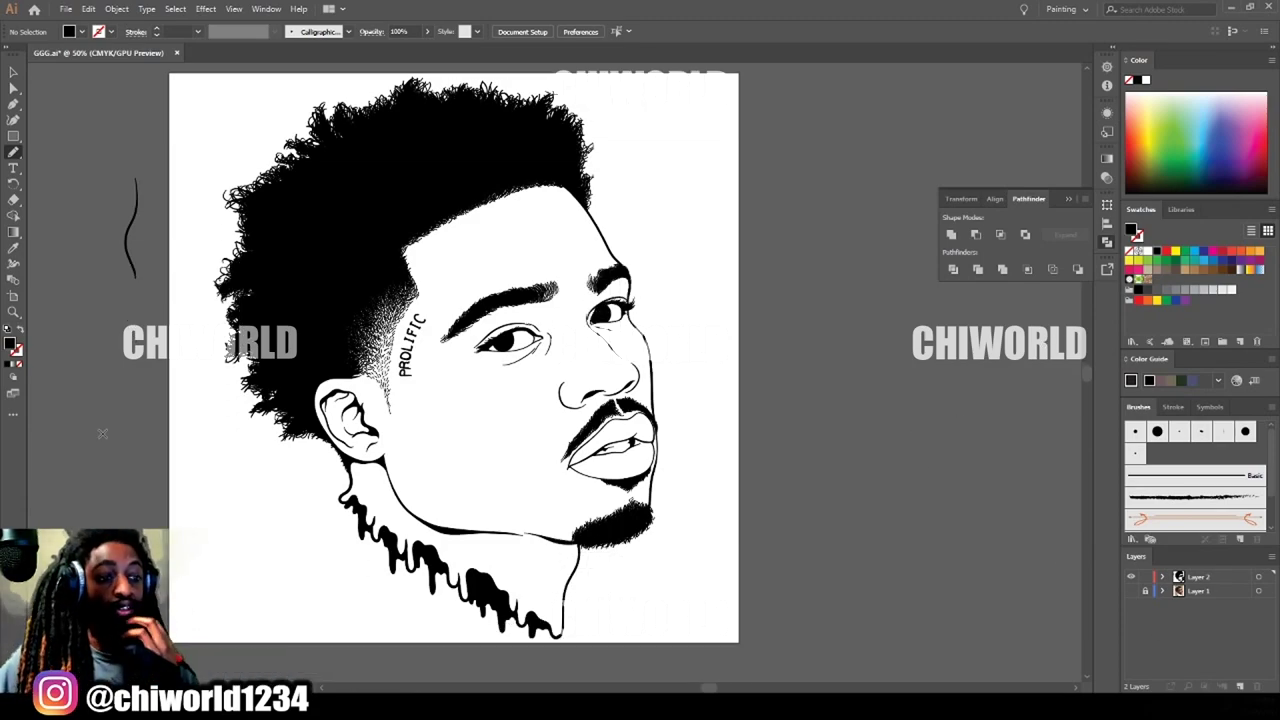
Delete the stray brush strokes lying outside the artboard beside the back of the head.
drag(162, 242, 162, 241)
click(13, 73)
click(137, 303)
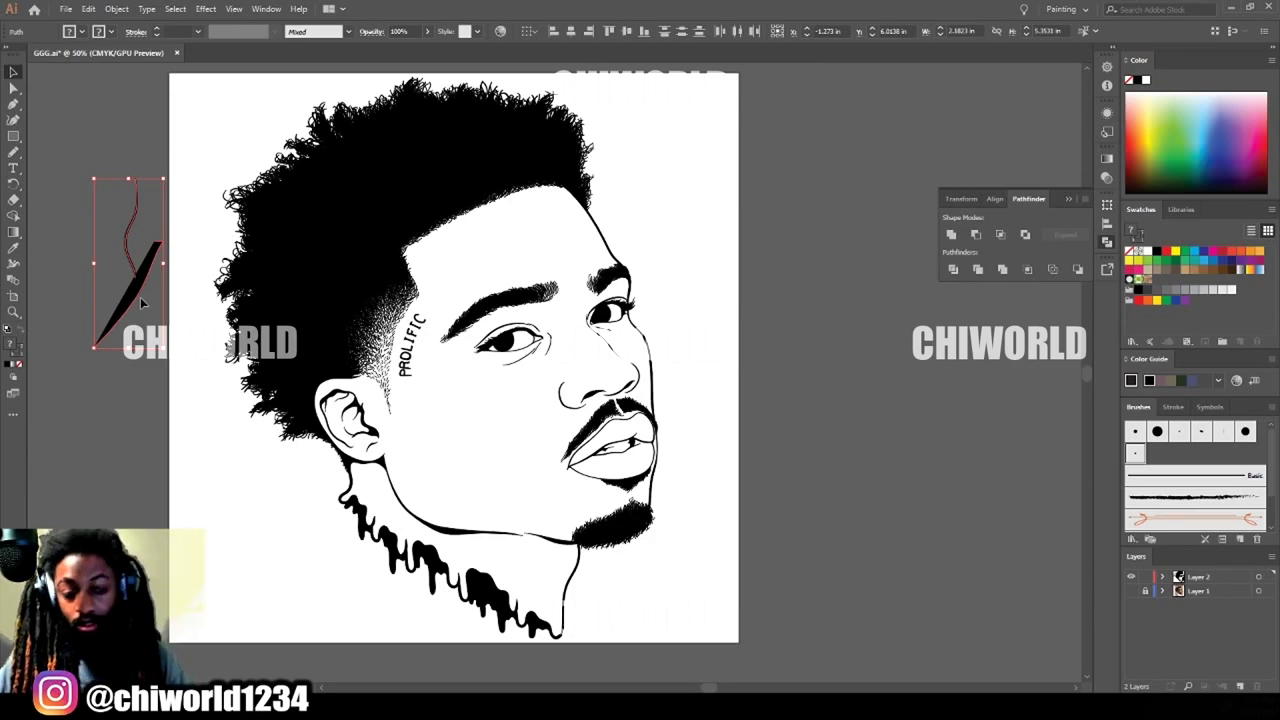
key(Delete)
Expand the appearance of the entire portrait line art and combine it with Pathfinder Merge.
mouse_move(182, 84)
mouse_down()
mouse_move(500, 223)
mouse_move(703, 434)
mouse_move(737, 586)
mouse_move(728, 653)
mouse_up()
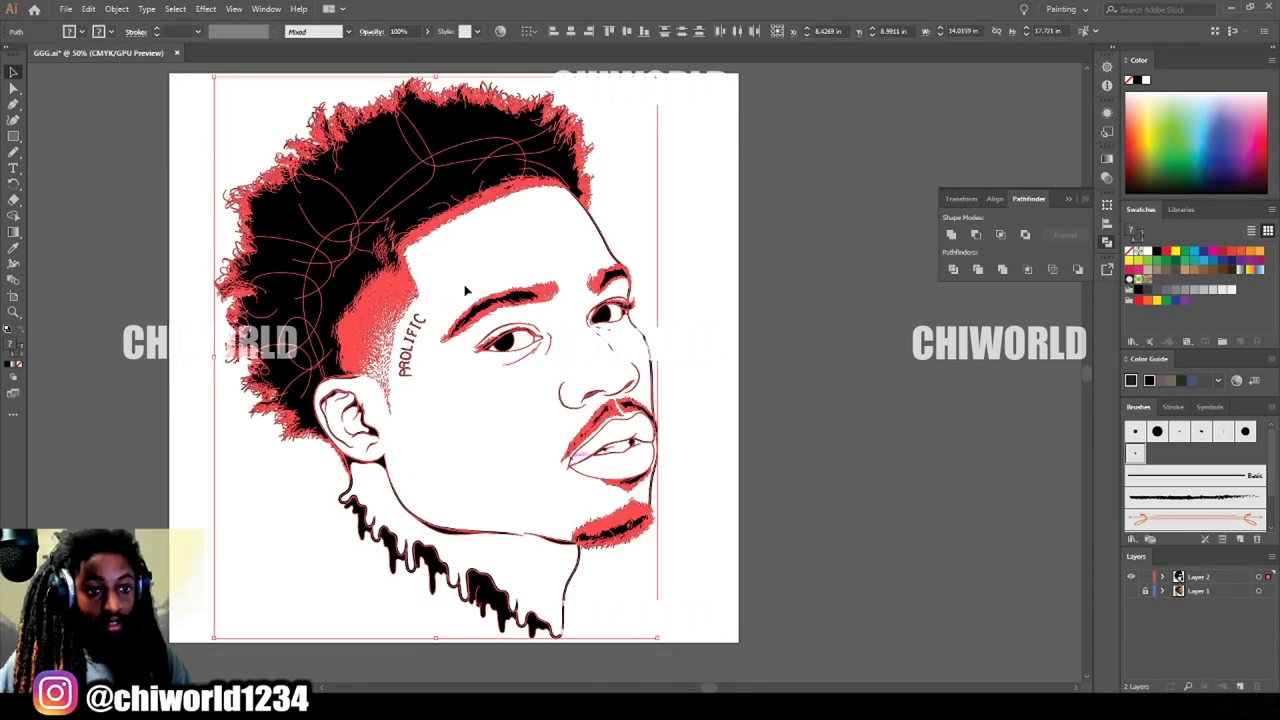
click(116, 9)
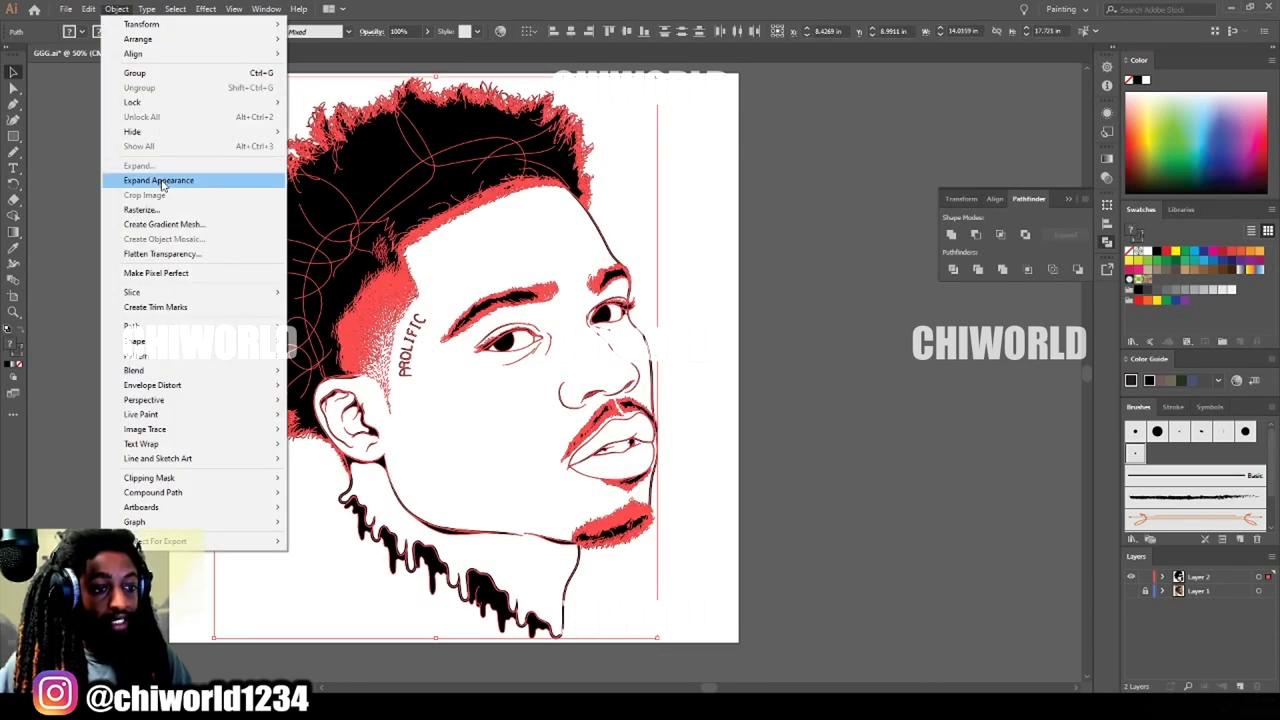
click(160, 181)
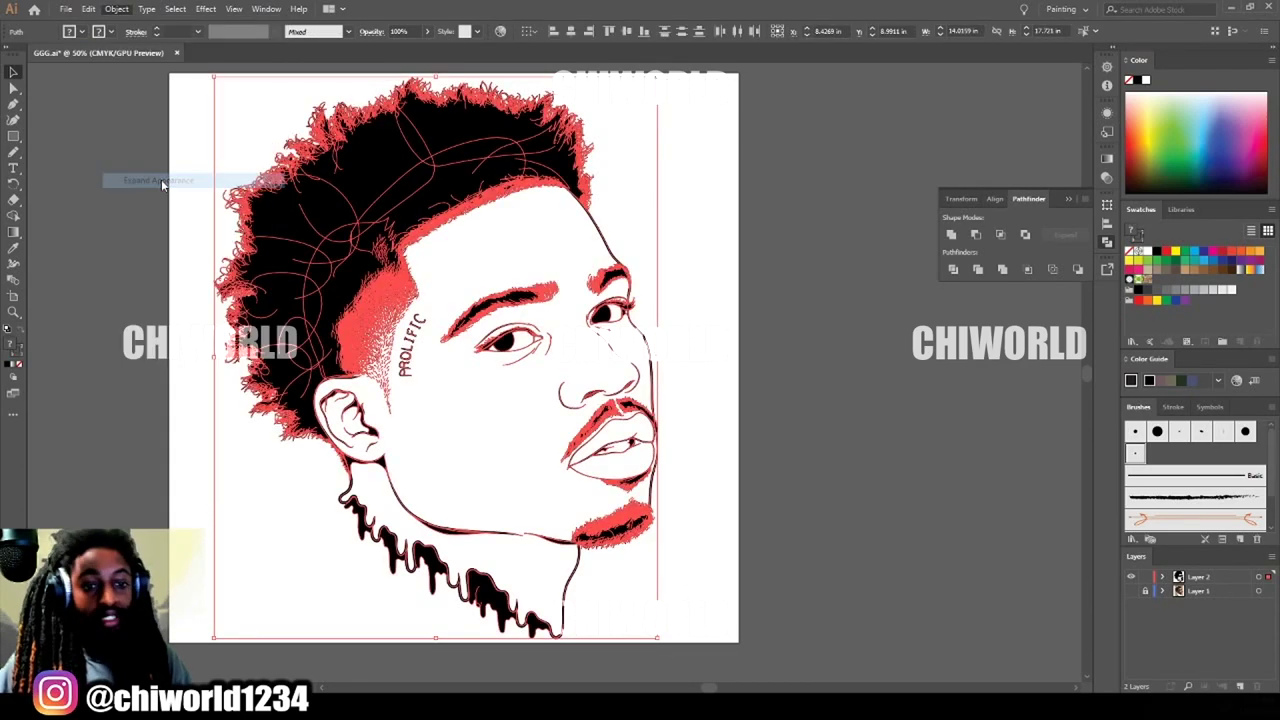
click(1003, 273)
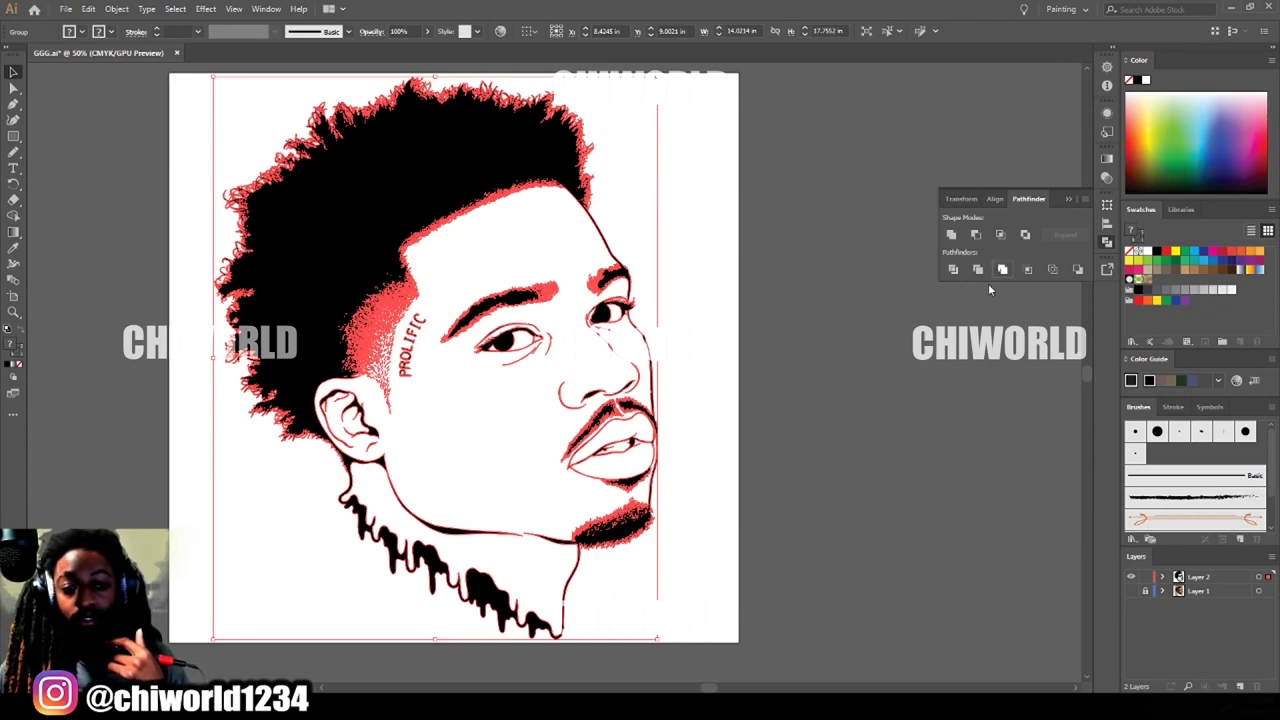
click(827, 441)
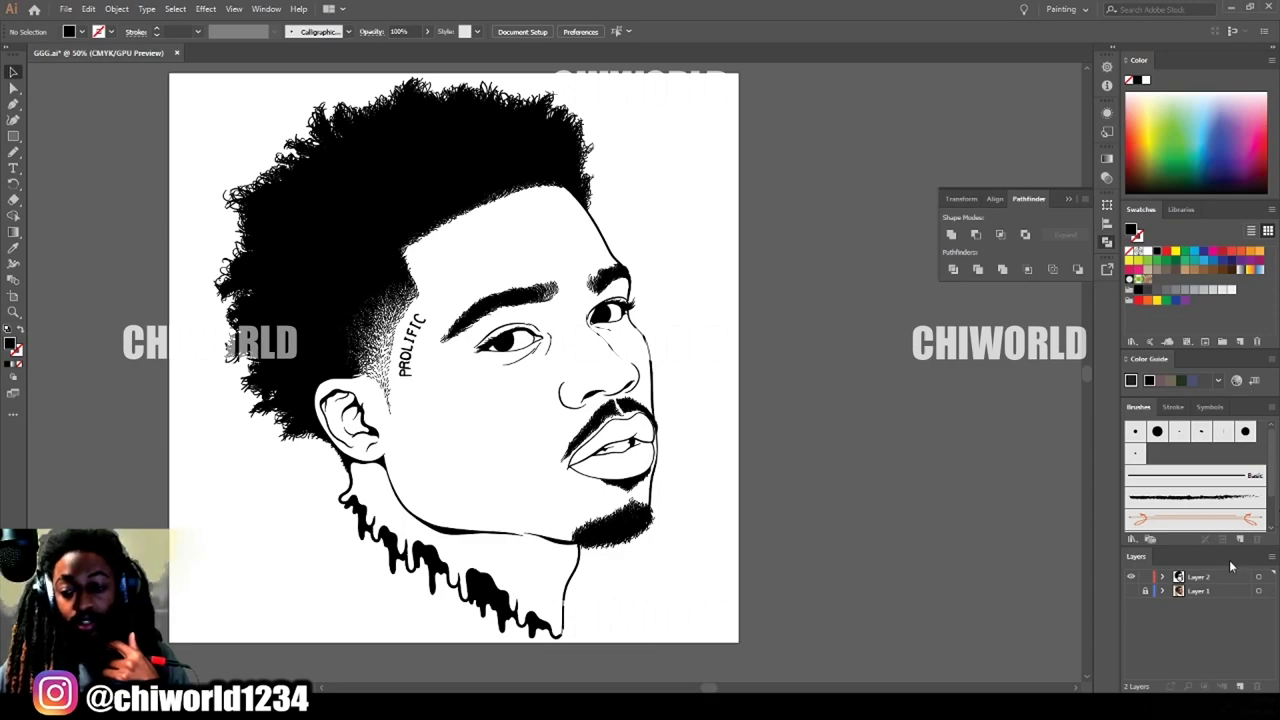
Duplicate Layer 2, lock the copy, and make the original Layer 2 active.
click(1200, 580)
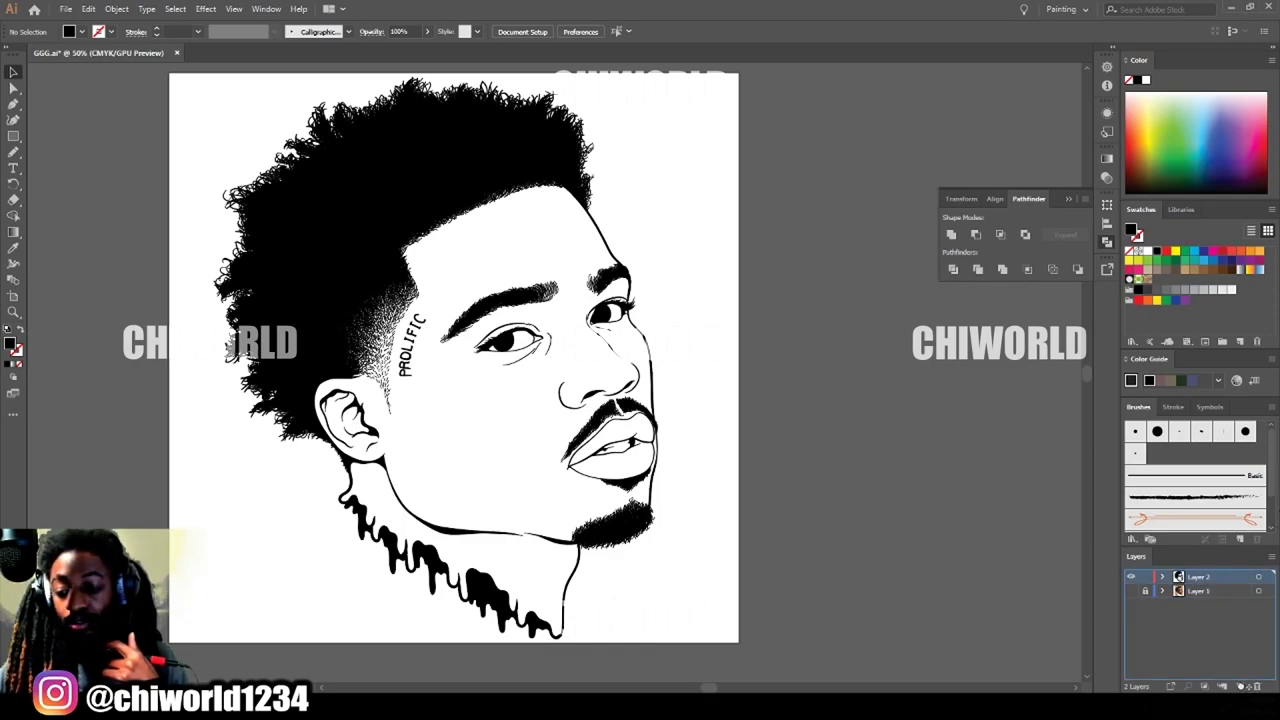
drag(1200, 578, 1241, 686)
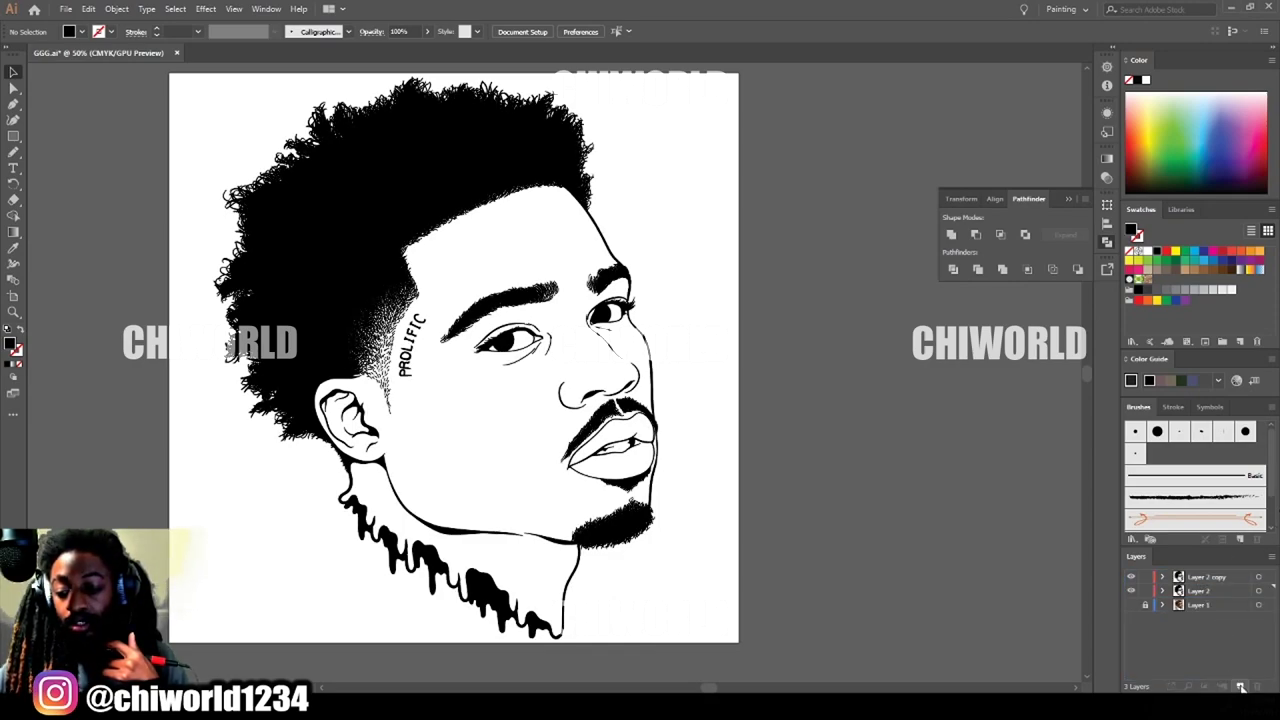
click(1204, 596)
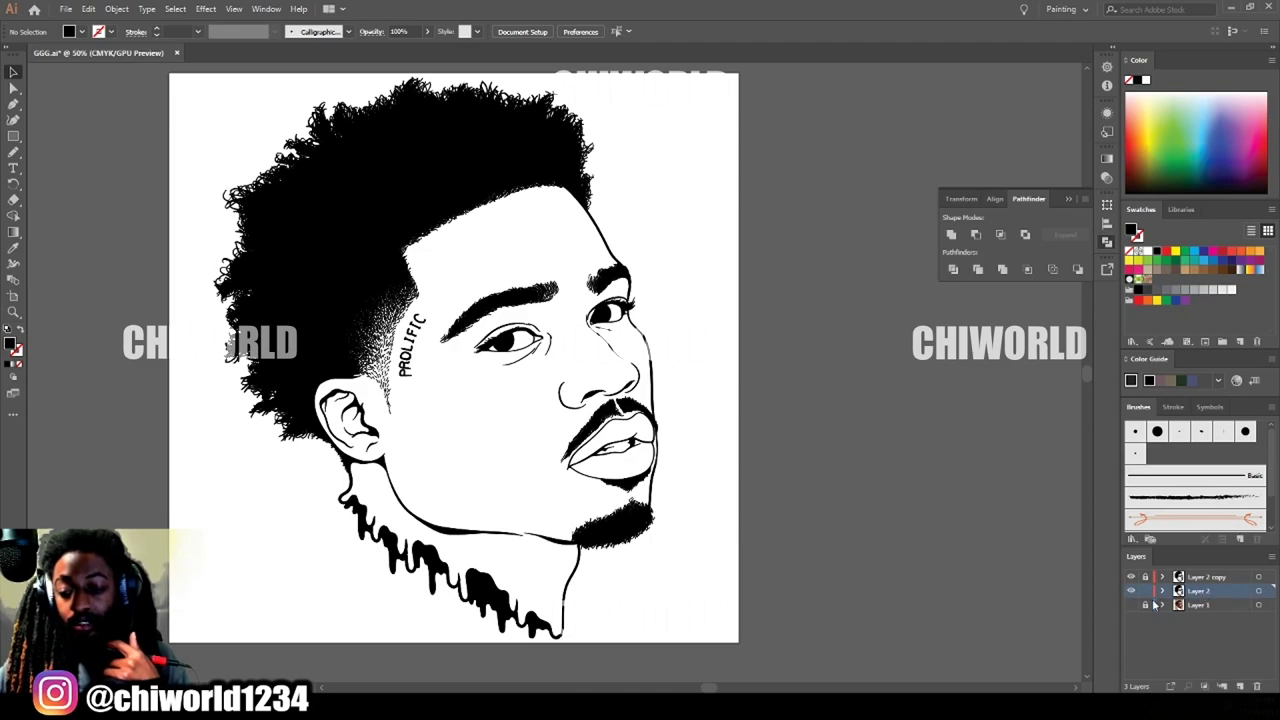
scroll(839, 525, up, 2)
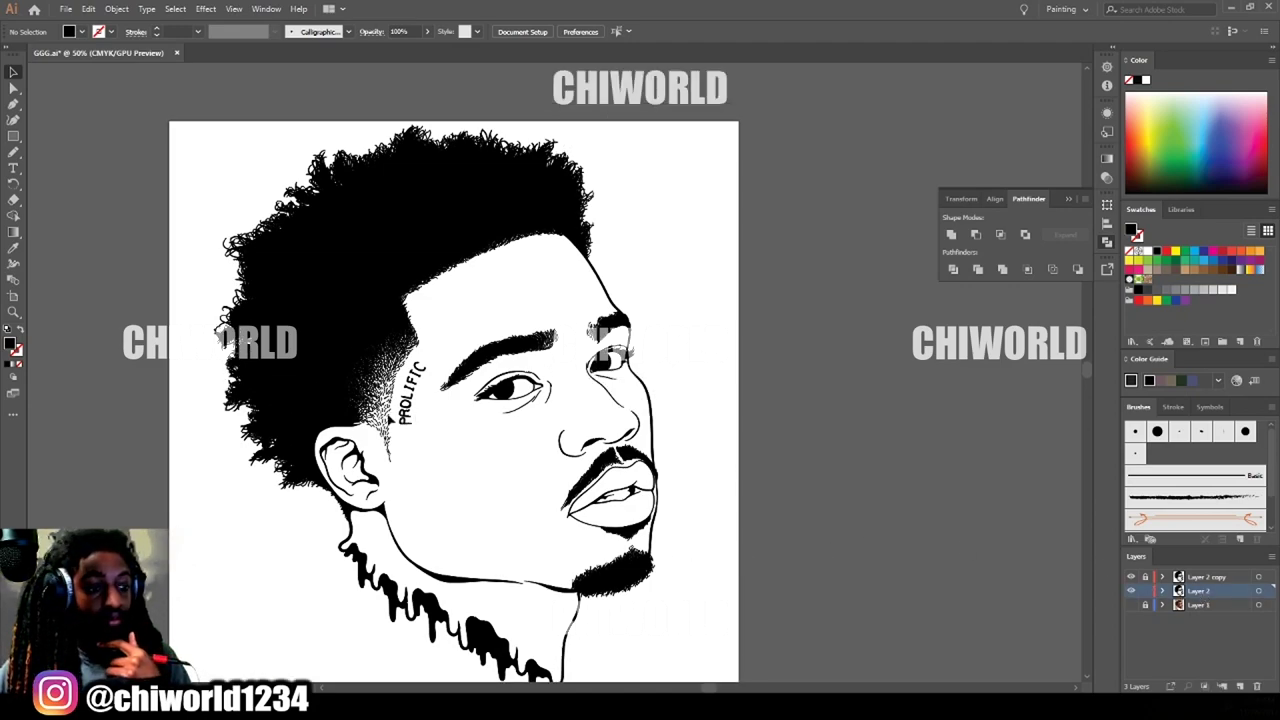
scroll(51, 316, down, 1)
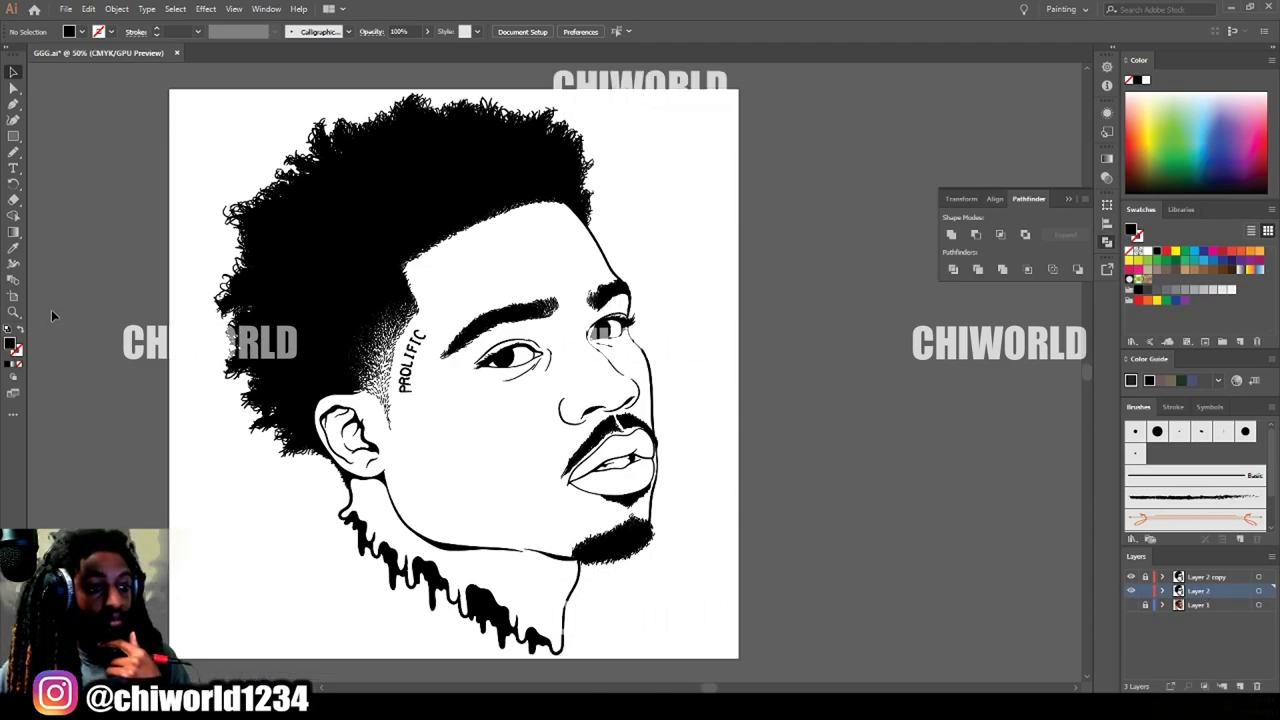
Set the fill to burnt orange BF5C3D and draw a rectangle about 19.14 by 18.97 in over the whole artboard.
double_click(10, 346)
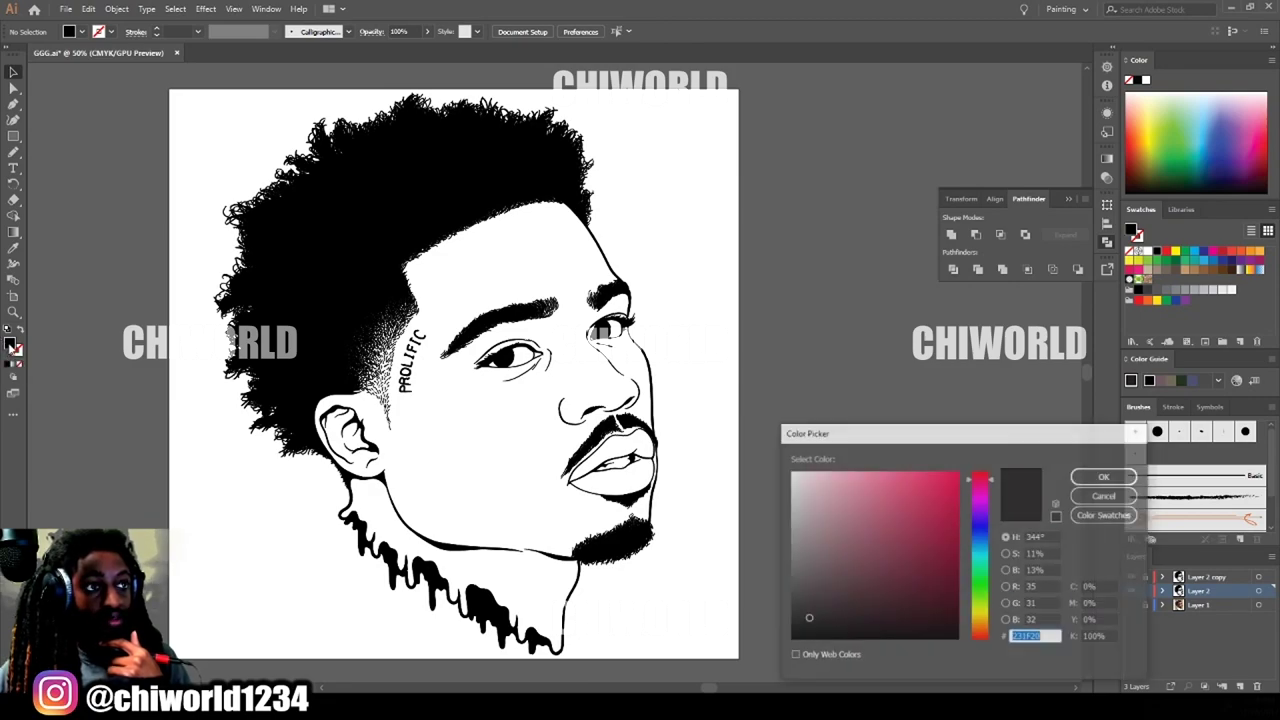
drag(975, 609, 965, 637)
drag(865, 604, 910, 513)
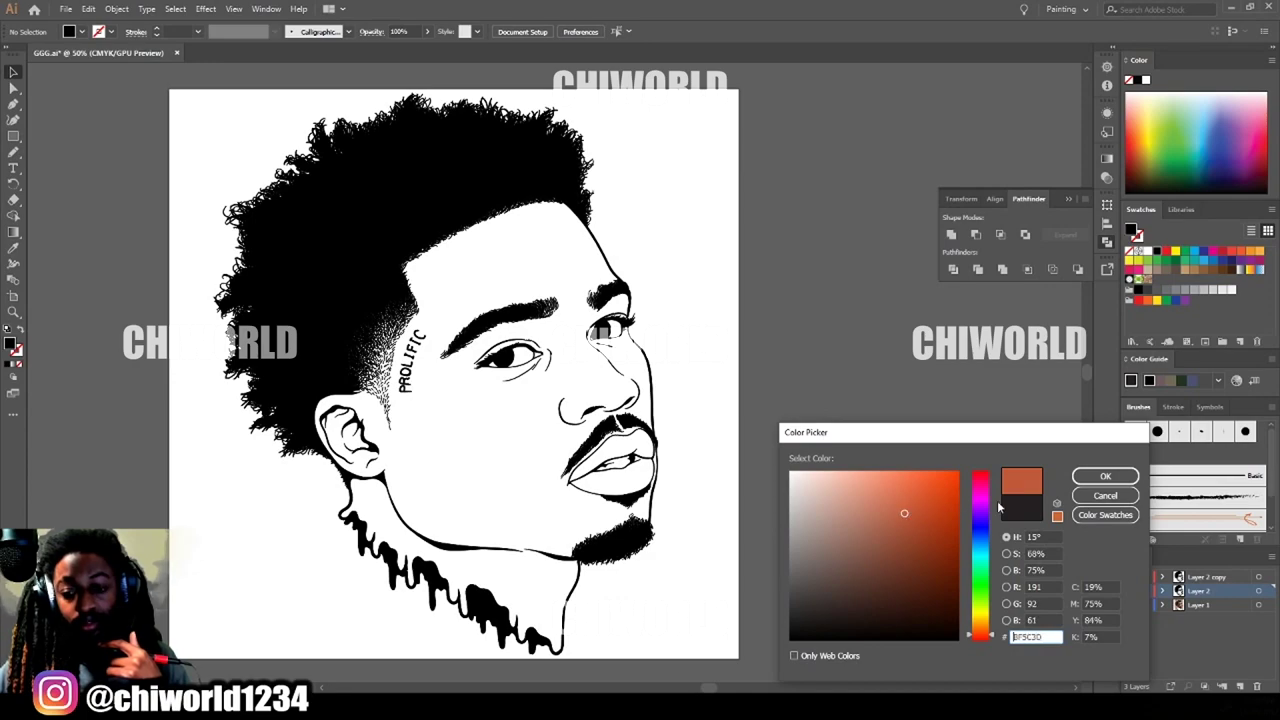
click(1104, 477)
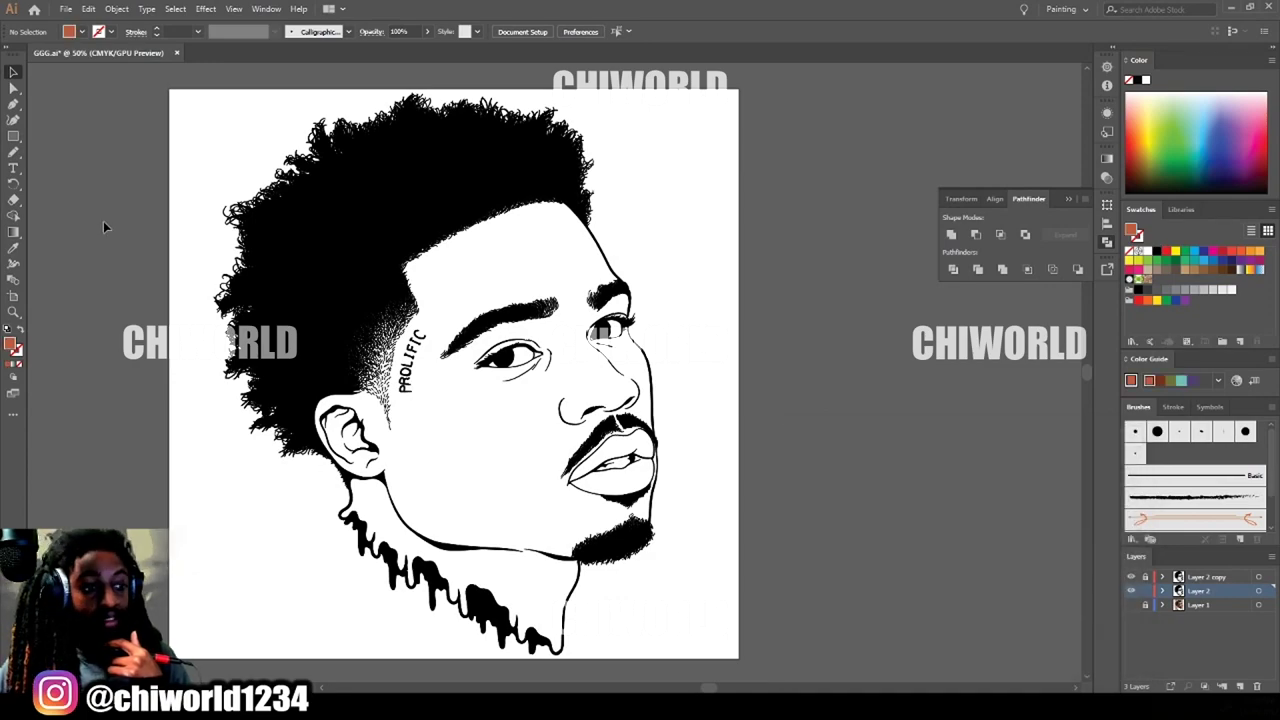
click(13, 136)
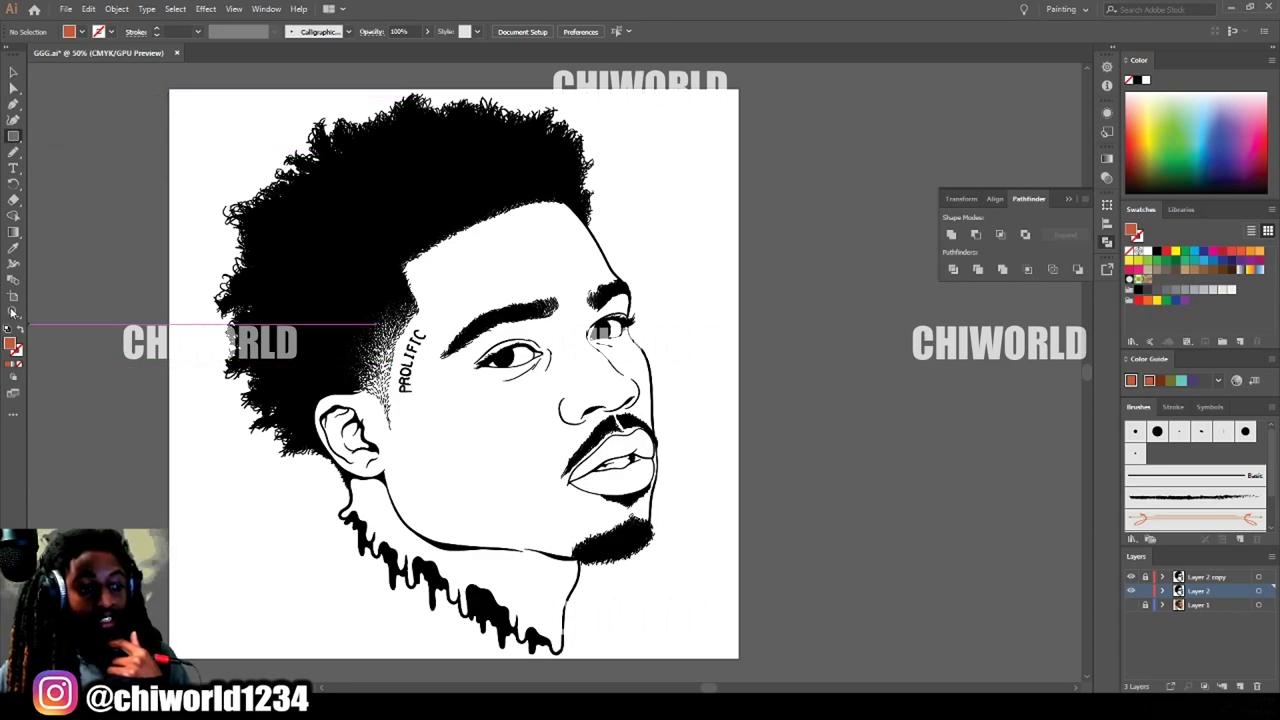
drag(163, 68, 770, 667)
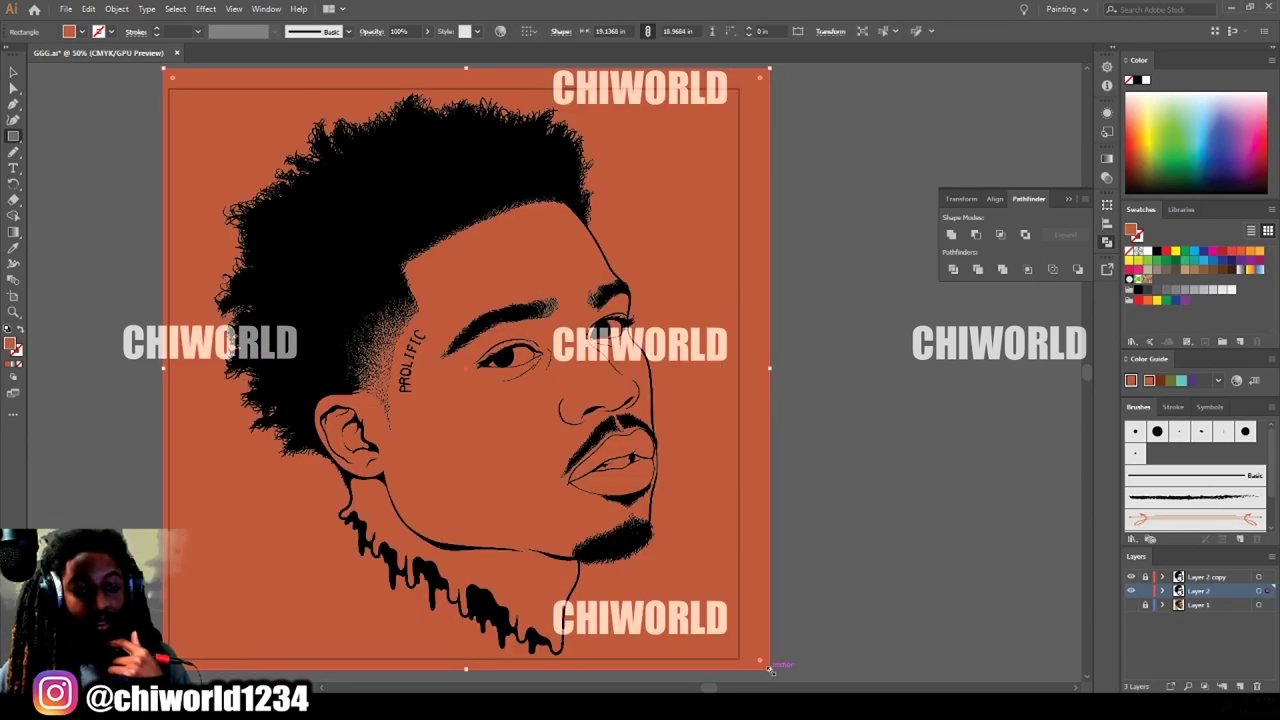
Send the burnt orange rectangle to the back, behind the Layer 2 line art.
click(15, 72)
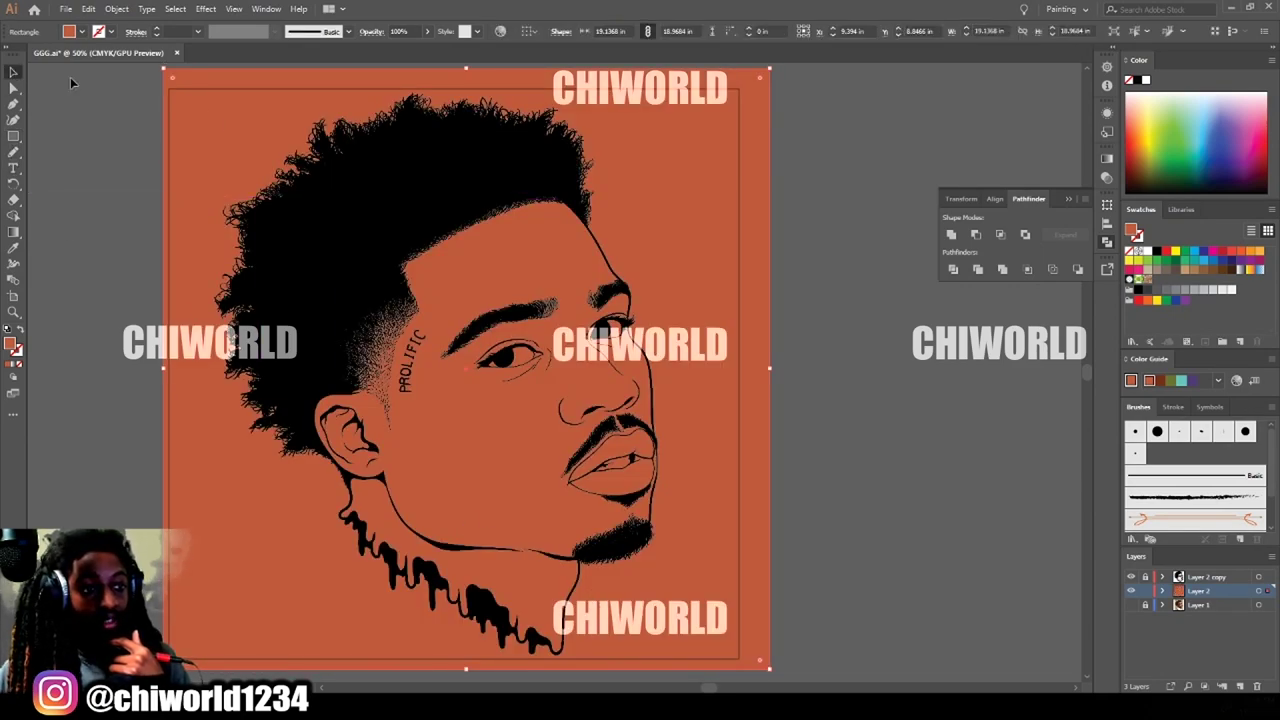
right_click(236, 113)
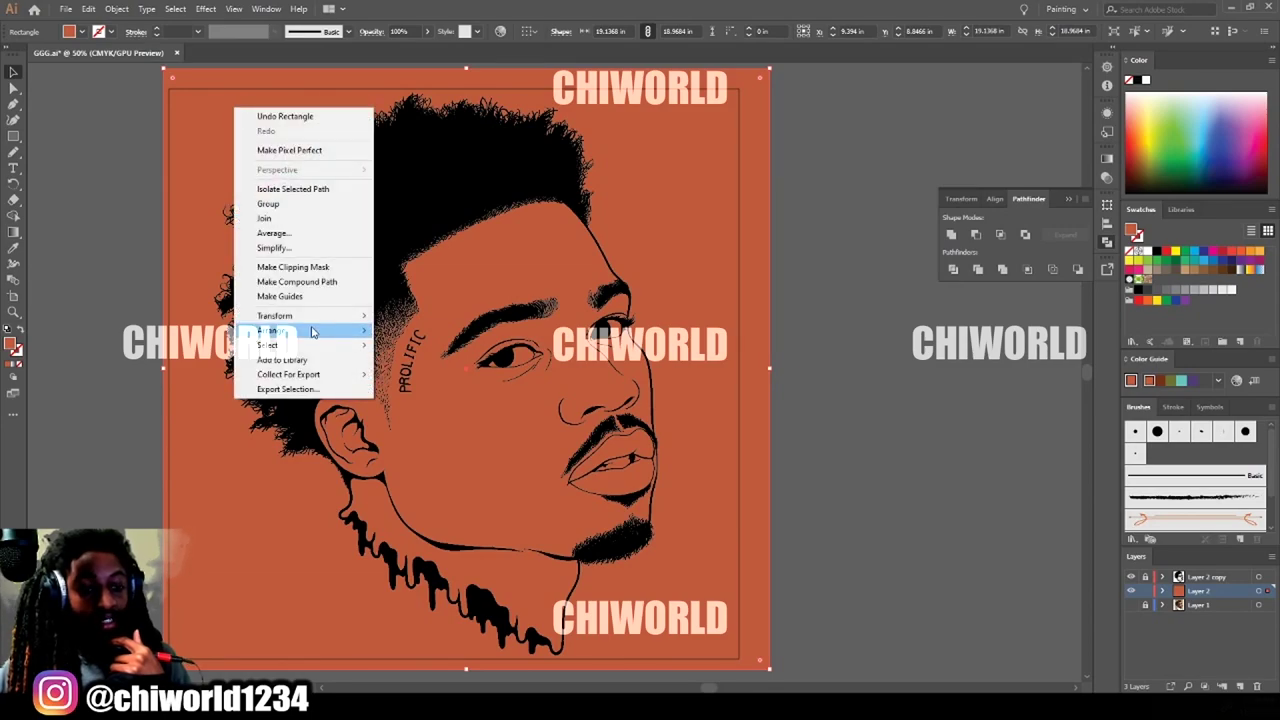
mouse_move(315, 331)
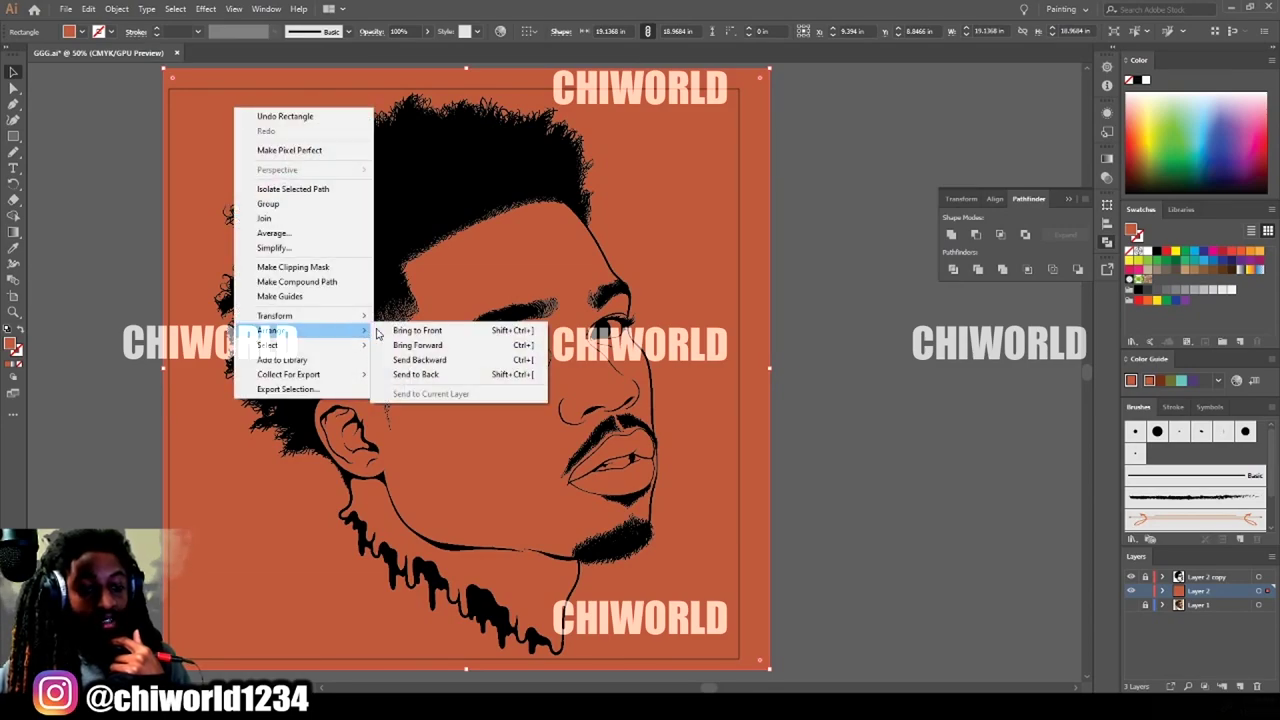
click(487, 376)
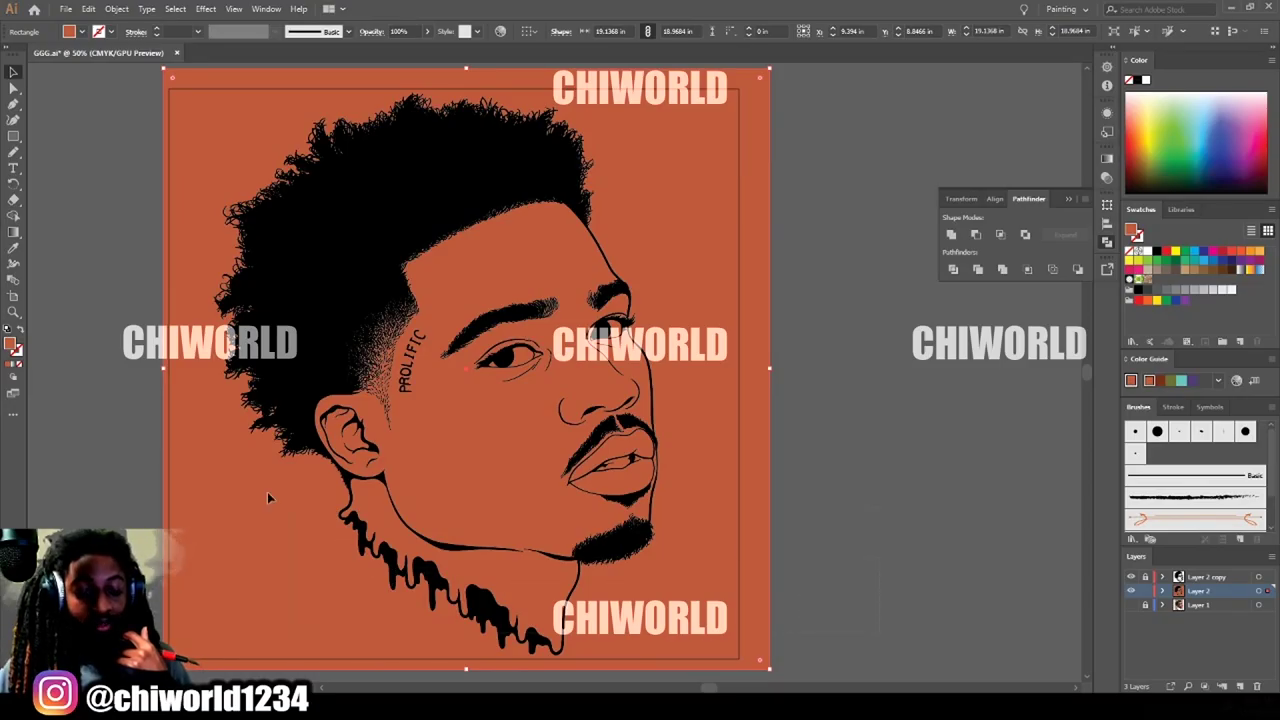
Merge the orange rectangle with the Layer 2 line art using Pathfinder Merge, and isolate the resulting group.
key(ctrl+a)
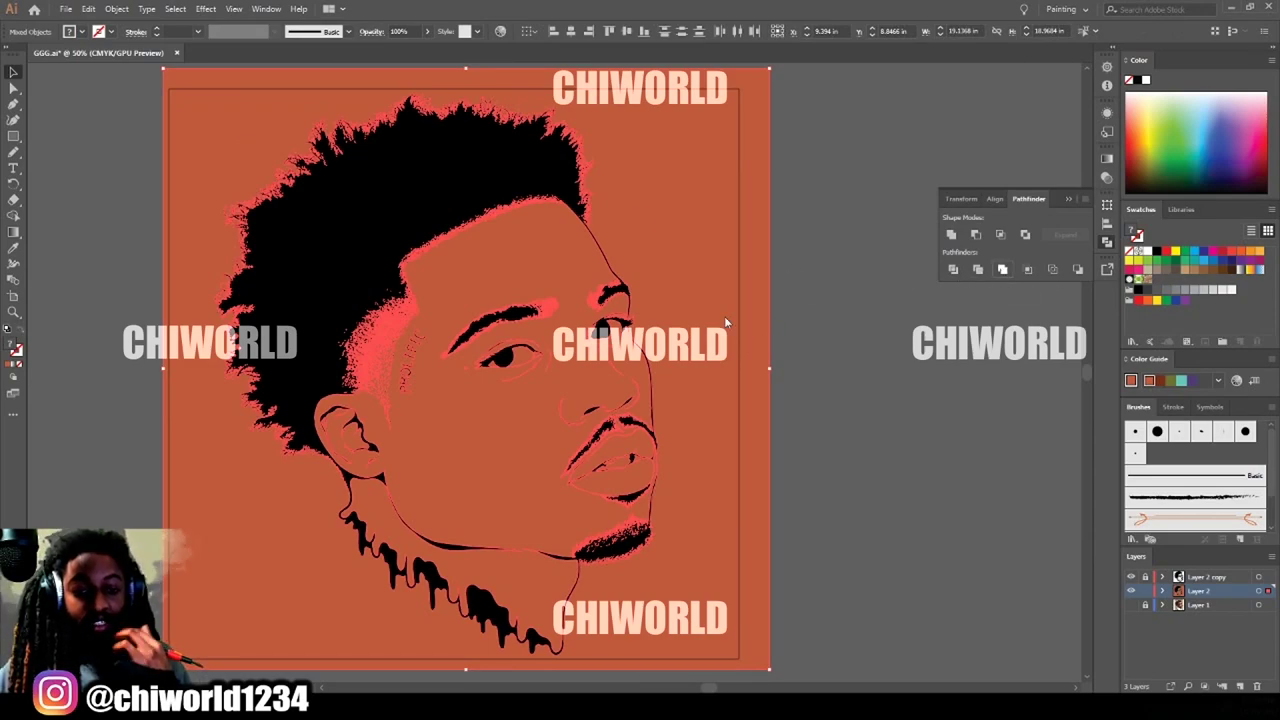
right_click(696, 240)
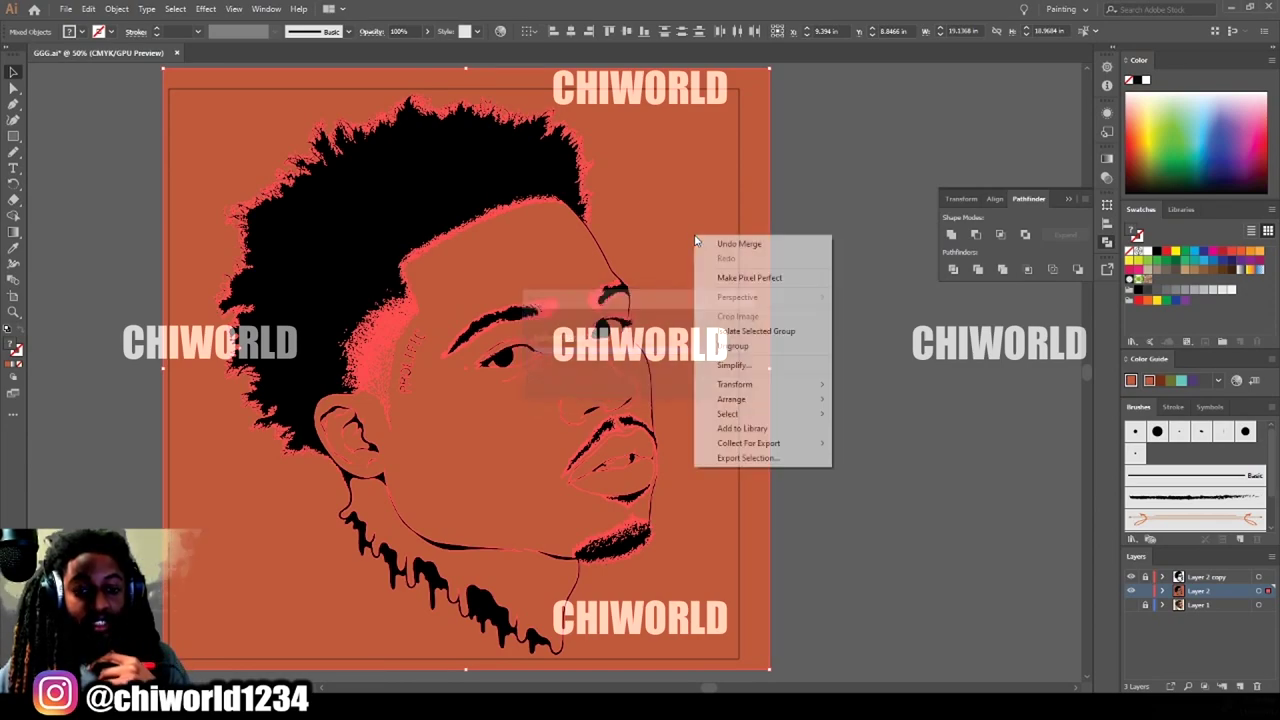
click(760, 331)
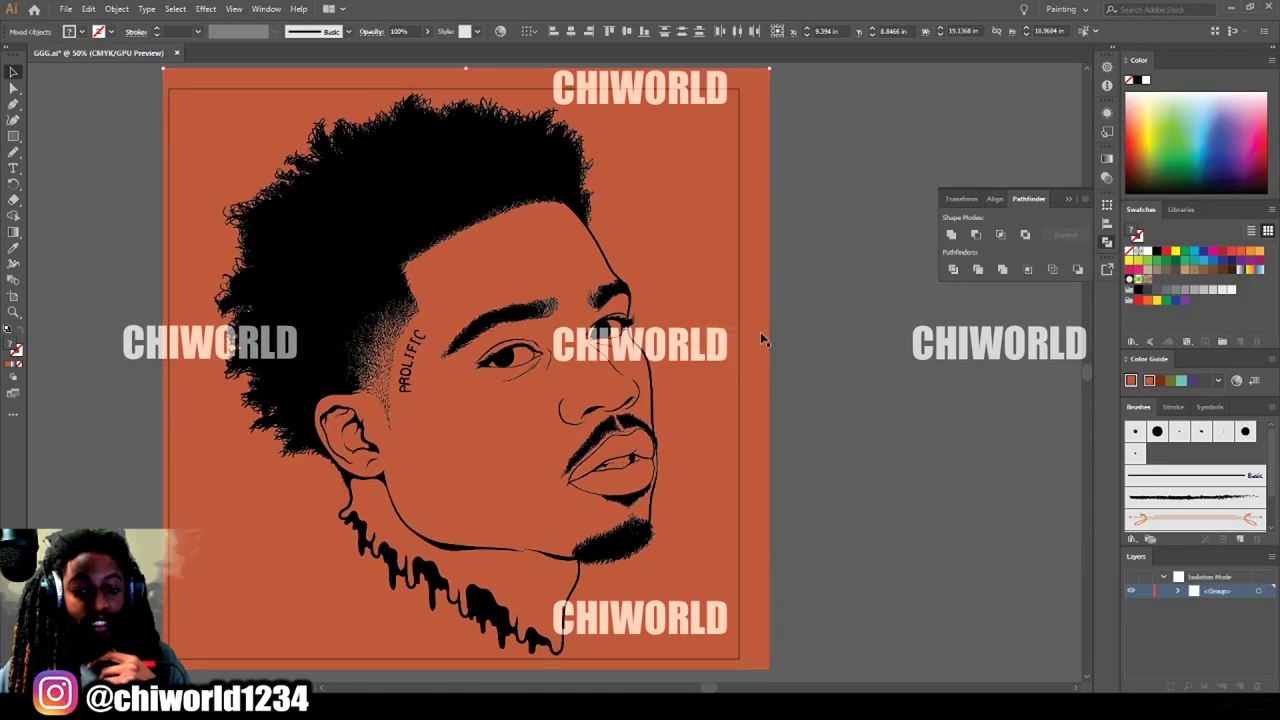
Delete the orange background area surrounding the head and neck.
click(715, 210)
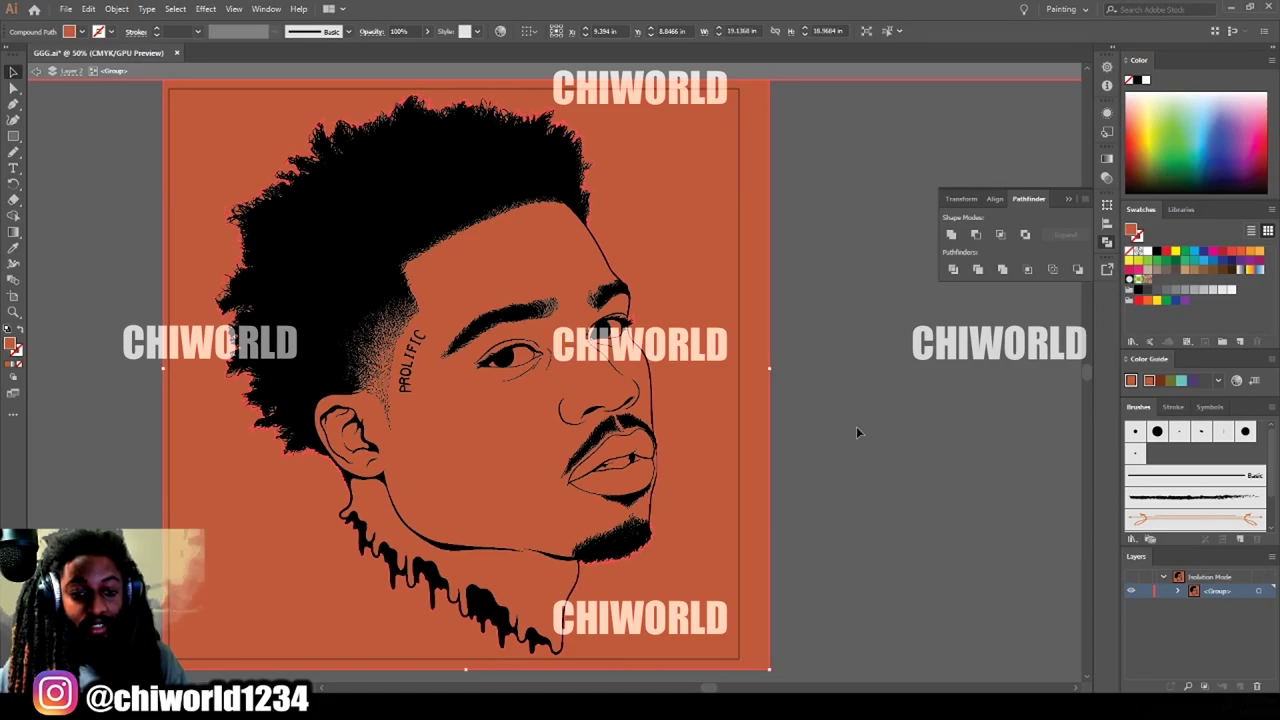
key(Delete)
scroll(820, 463, down, 2)
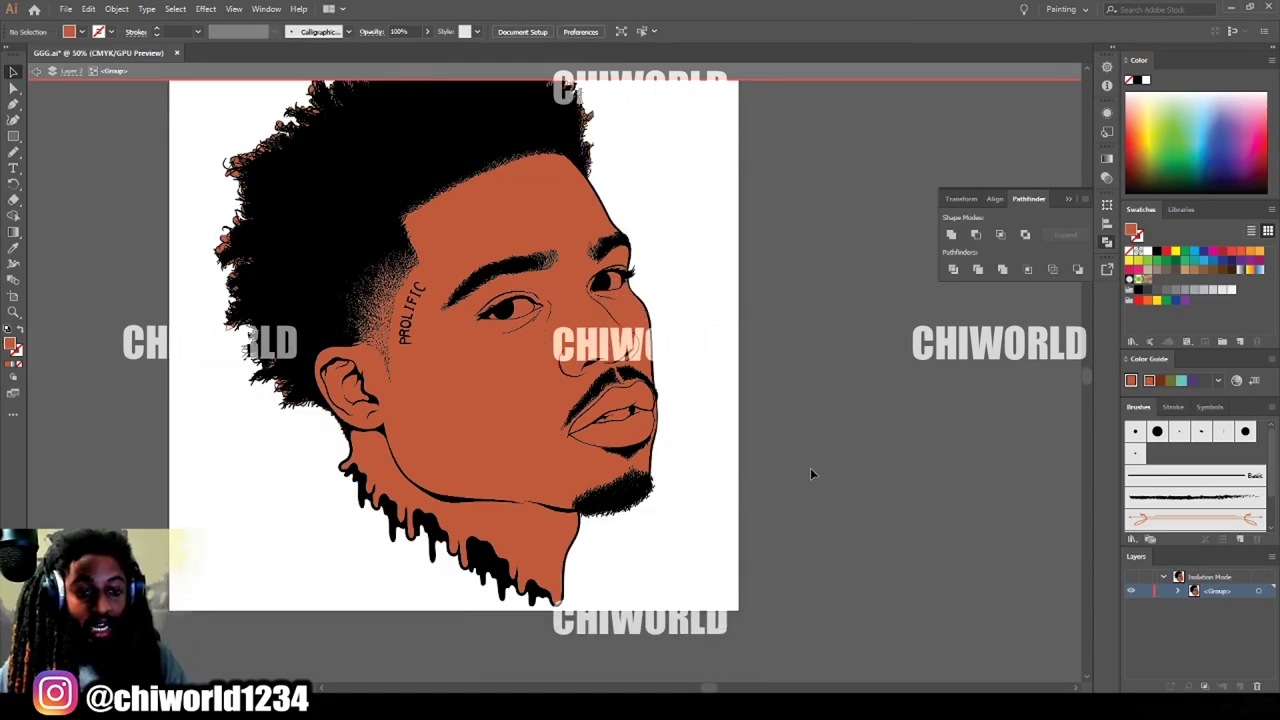
Select the whites of both eyes, including the small corner piece, and the teeth, and fill them with white.
key(ctrl+equal)
key(ctrl+equal)
key(ctrl+equal)
scroll(817, 466, up, 3)
scroll(757, 347, up, 2)
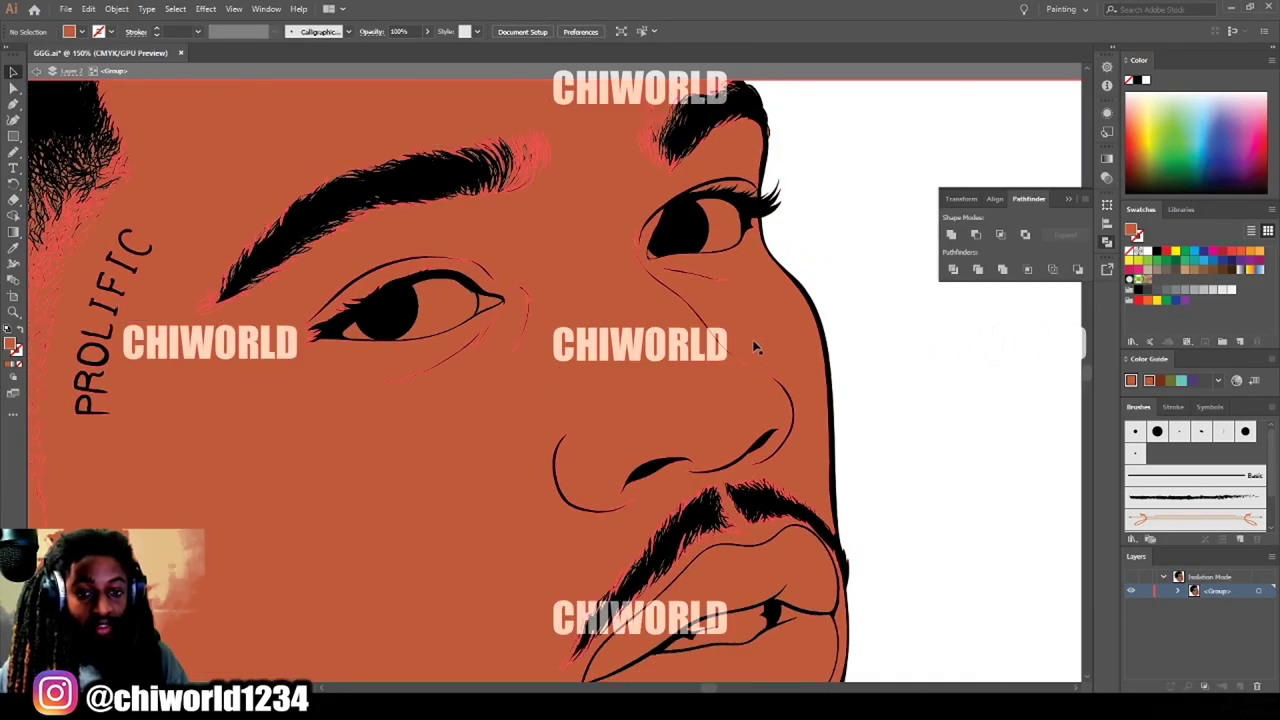
click(728, 219)
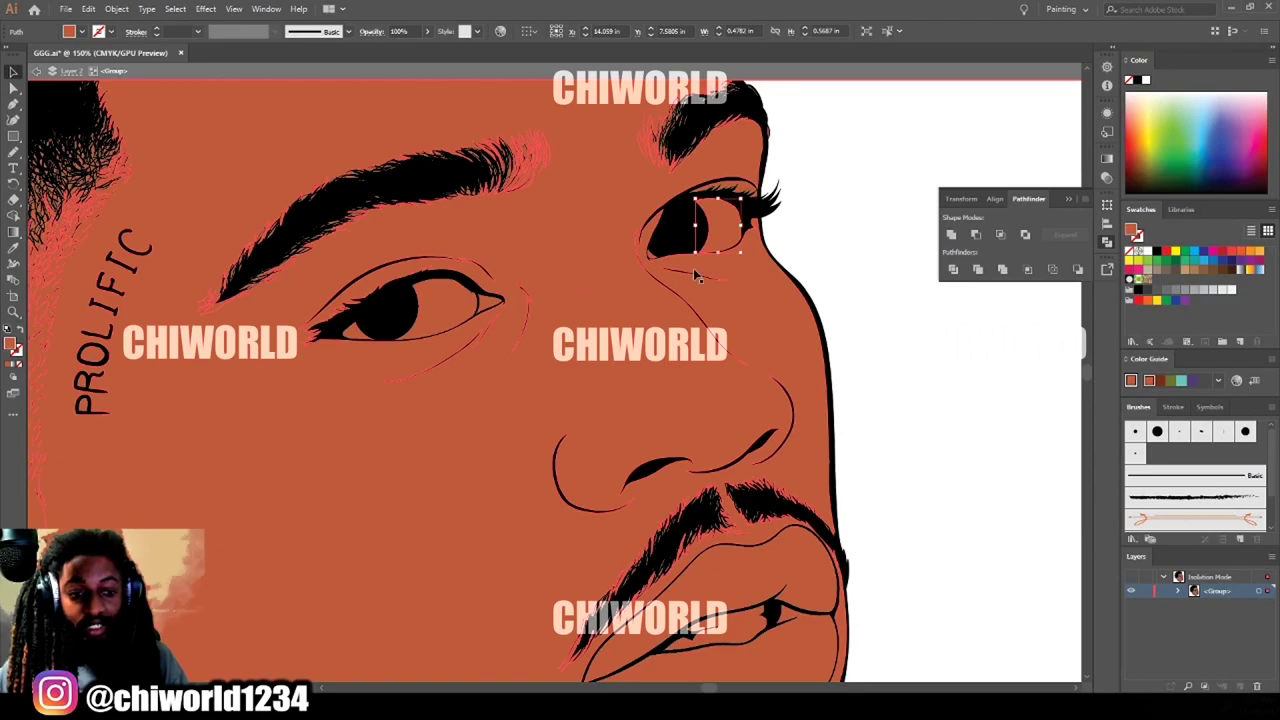
shift+click(448, 299)
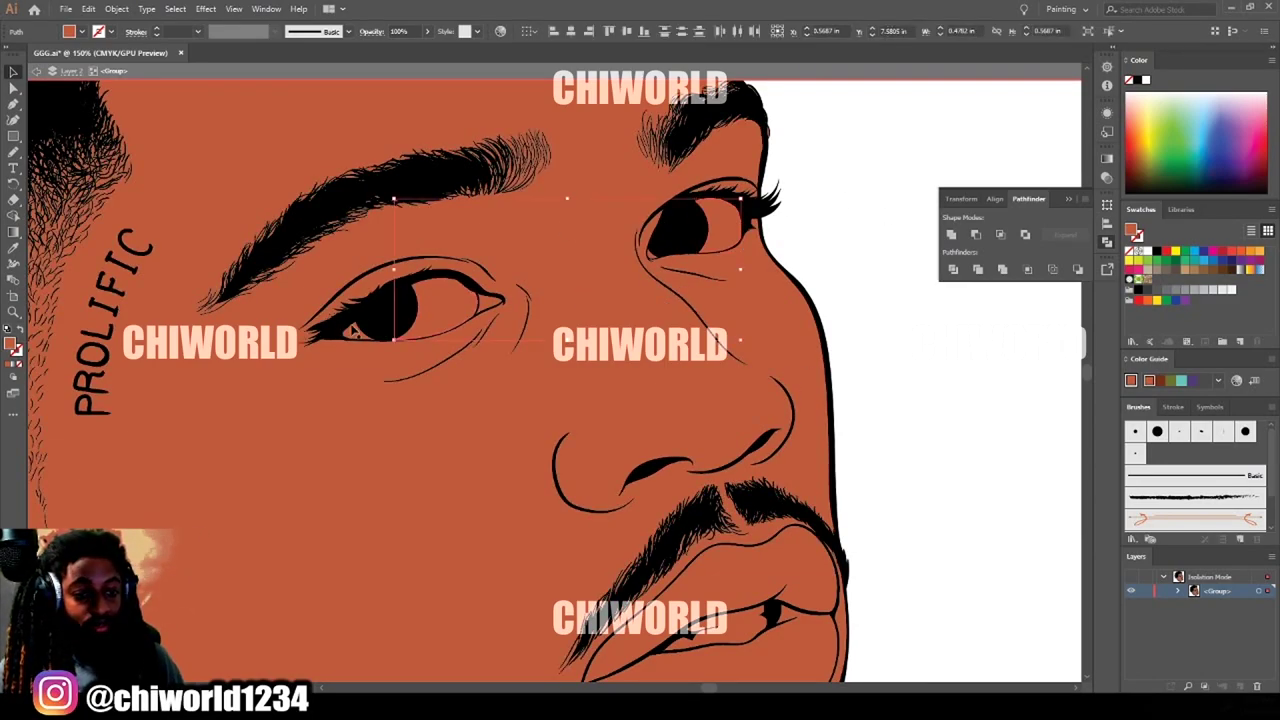
shift+click(357, 335)
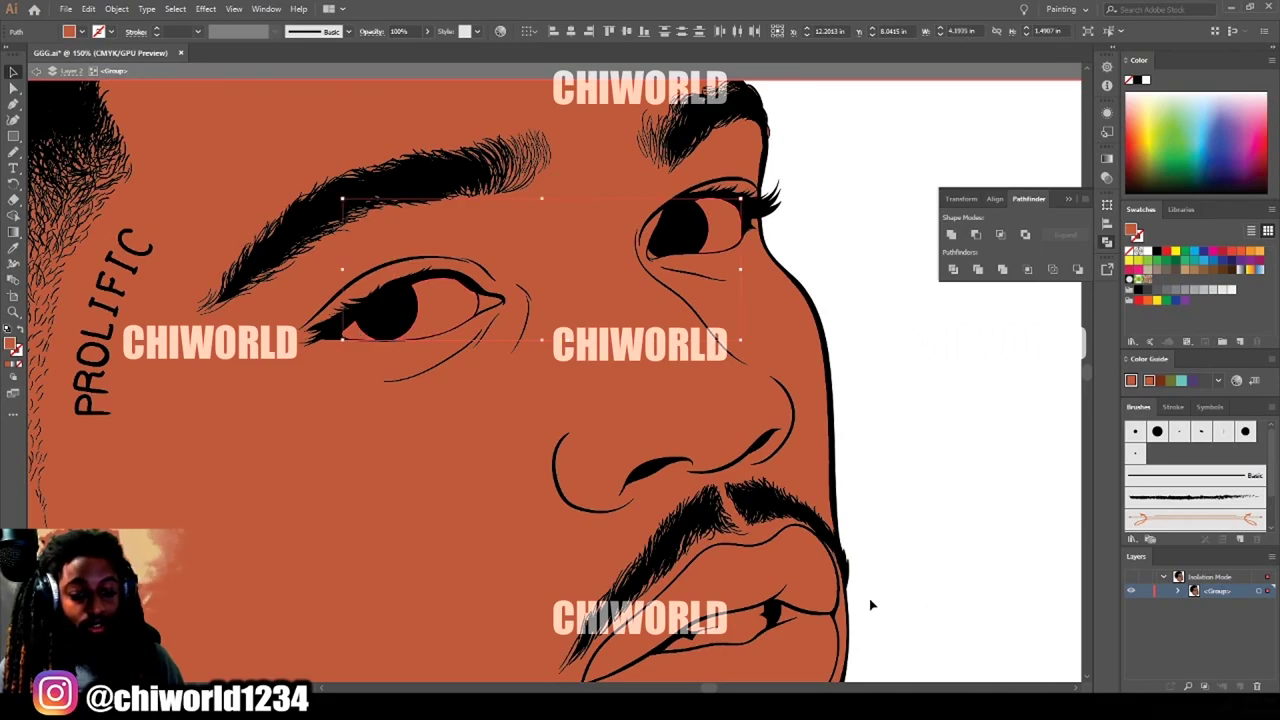
shift+click(733, 628)
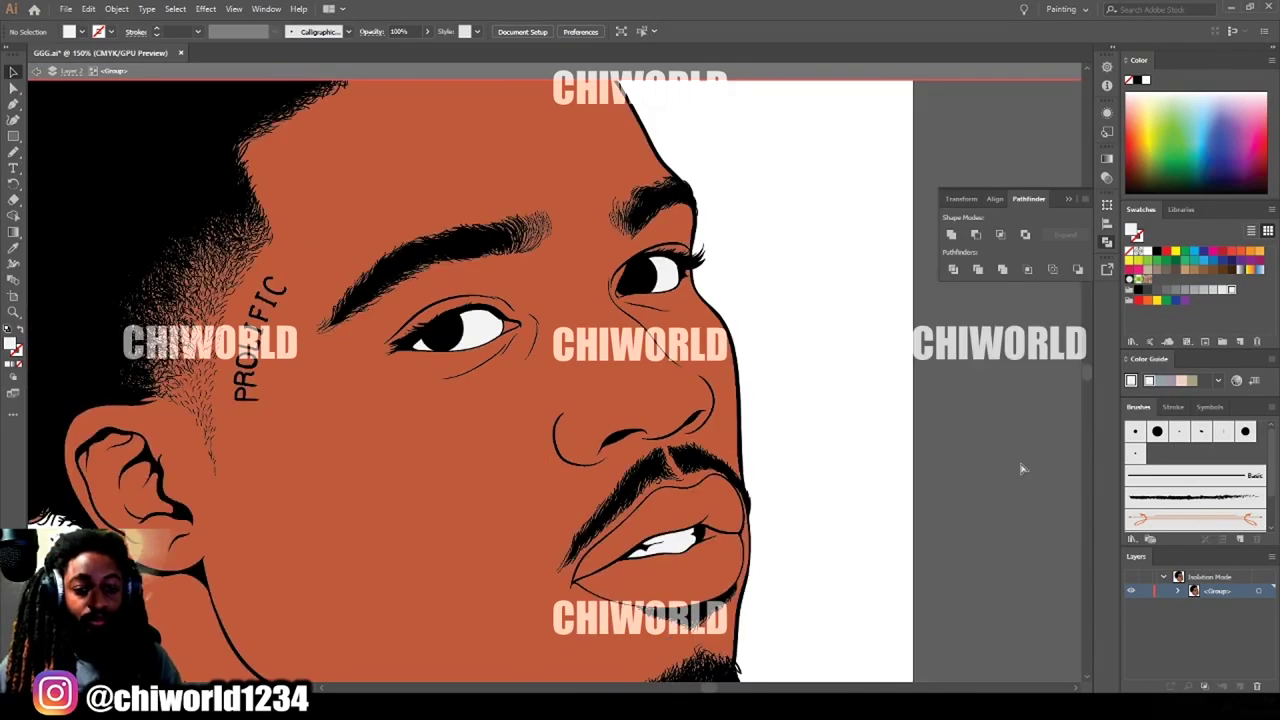
Exit isolation mode and expand Layer 2 and its group to list the individual paths.
key(ctrl+minus)
key(ctrl+minus)
key(ctrl+minus)
scroll(922, 522, left, 1)
scroll(922, 522, up, 1)
key(ctrl+equal)
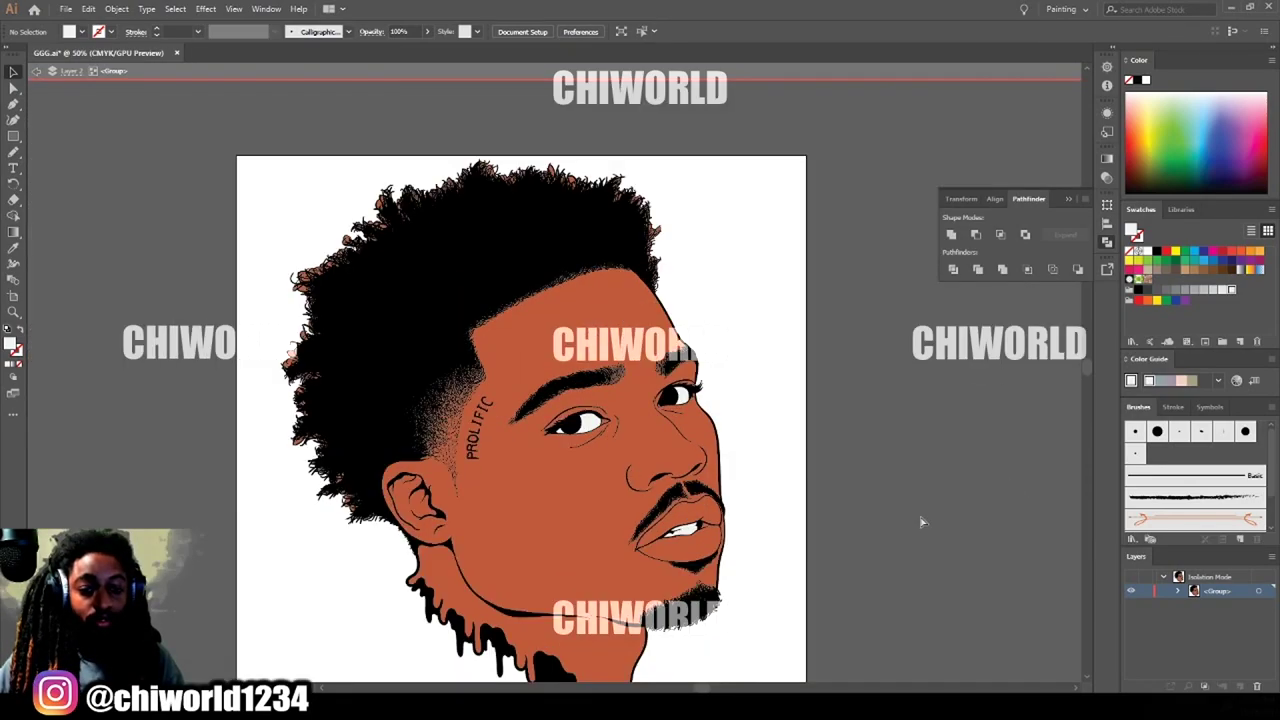
scroll(920, 521, down, 2)
double_click(1005, 553)
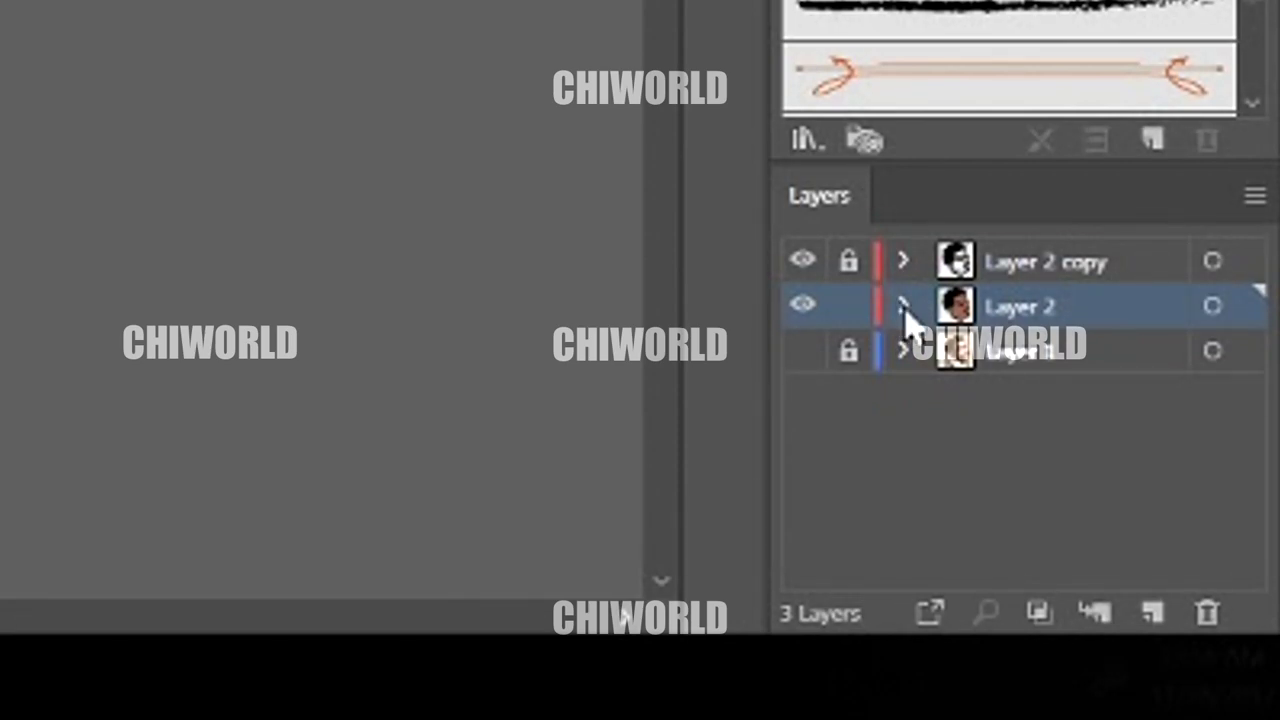
click(903, 308)
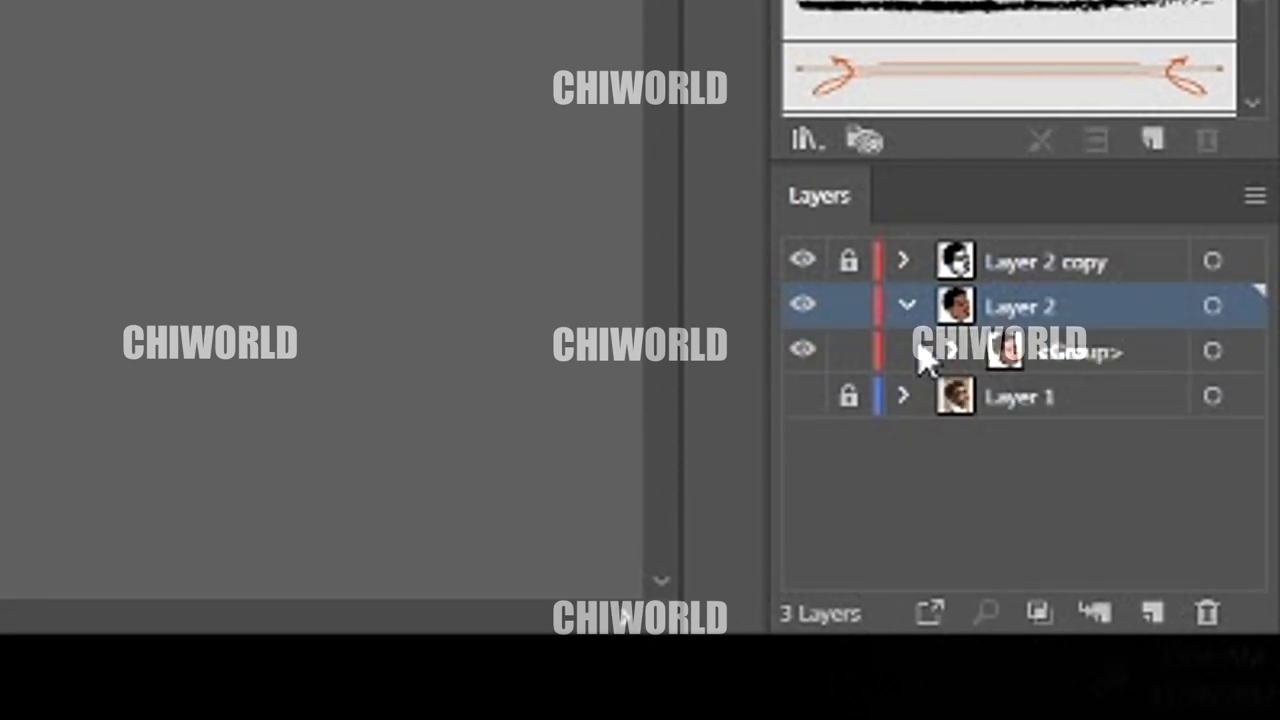
click(940, 352)
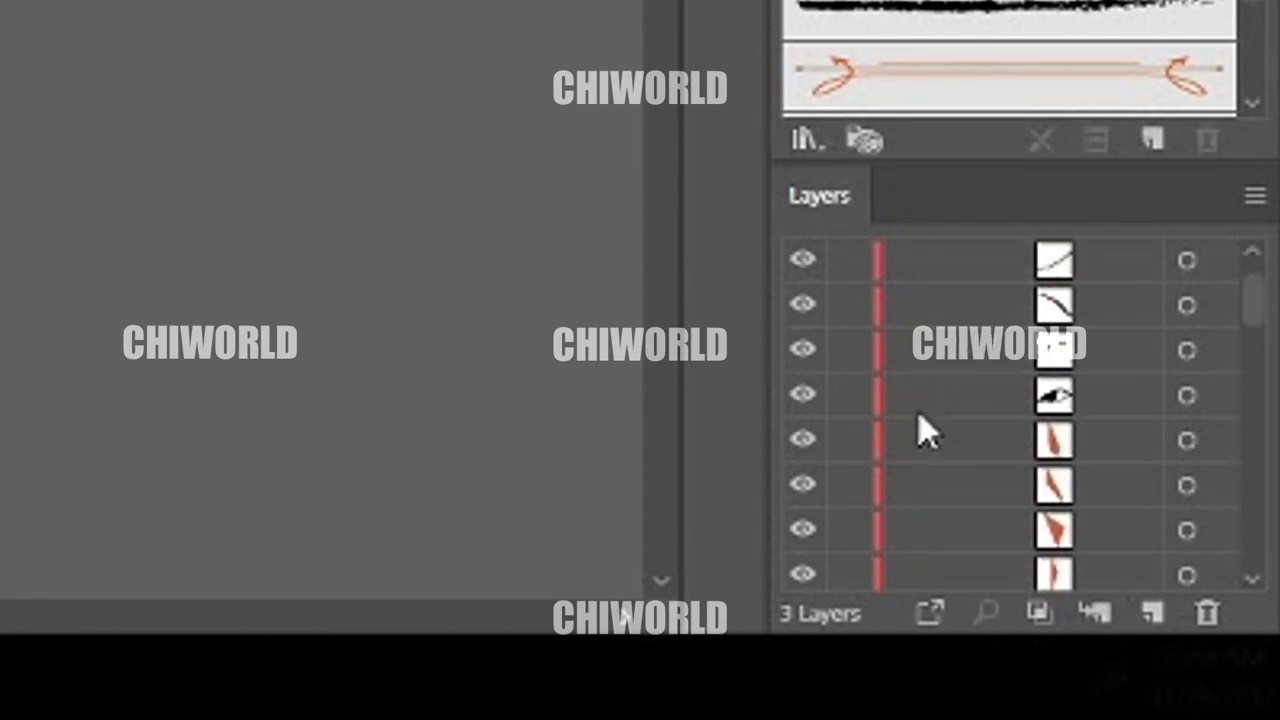
Lock the black line art paths inside Layer 2's group, leaving the orange pieces unlocked.
click(848, 405)
drag(848, 408, 977, 189)
drag(845, 352, 843, 314)
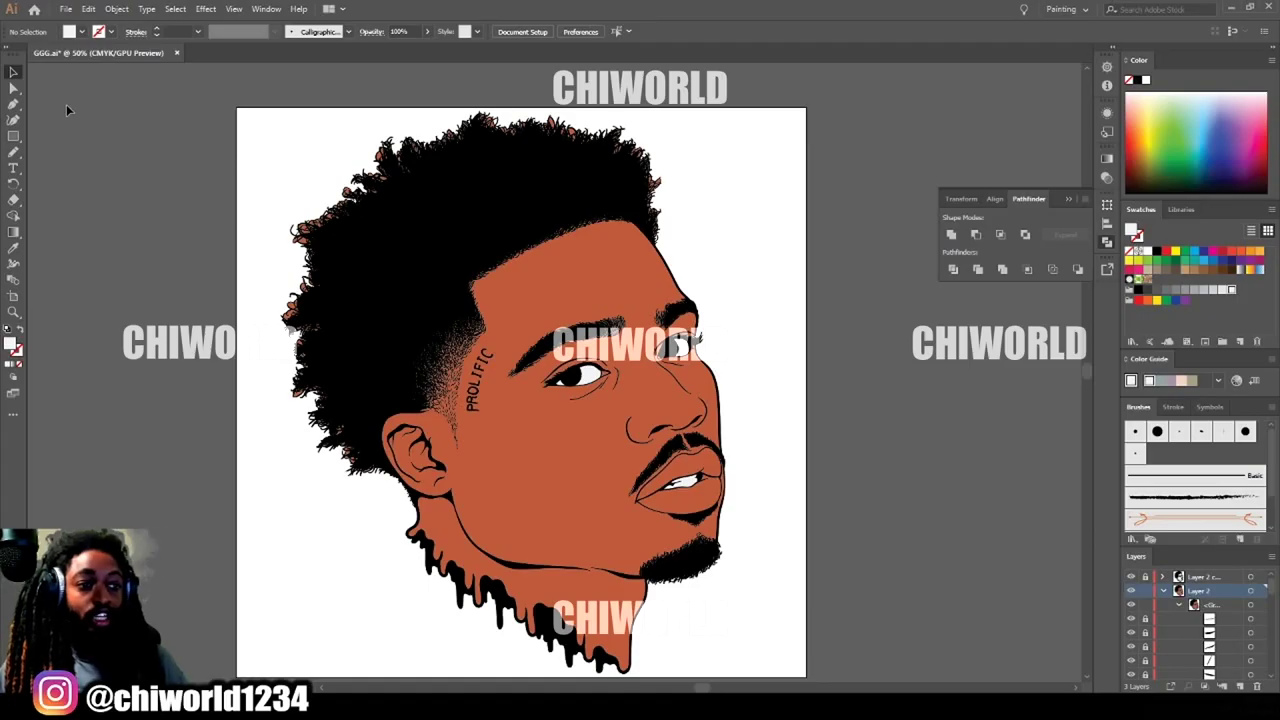
Direct-select and delete the stray orange fragments between the hair strands along the crown and above the forehead side.
click(13, 90)
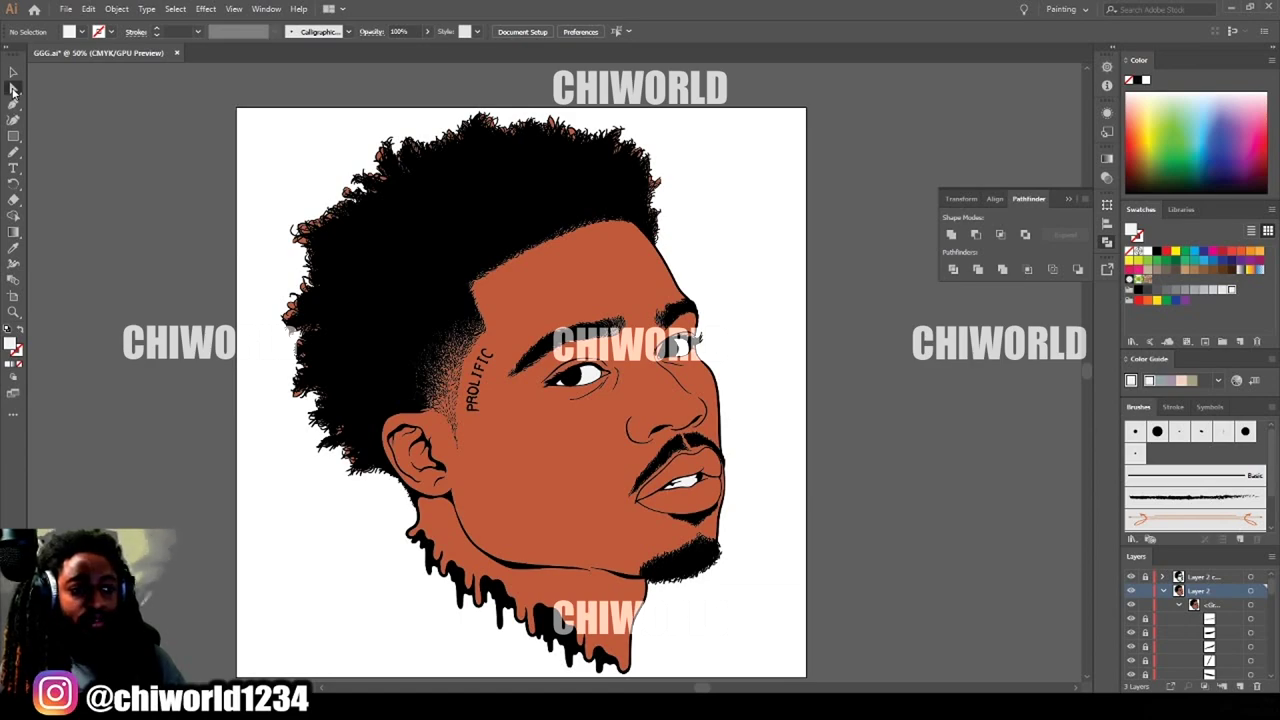
scroll(440, 140, up, 2)
drag(431, 137, 760, 242)
scroll(760, 242, up, 2)
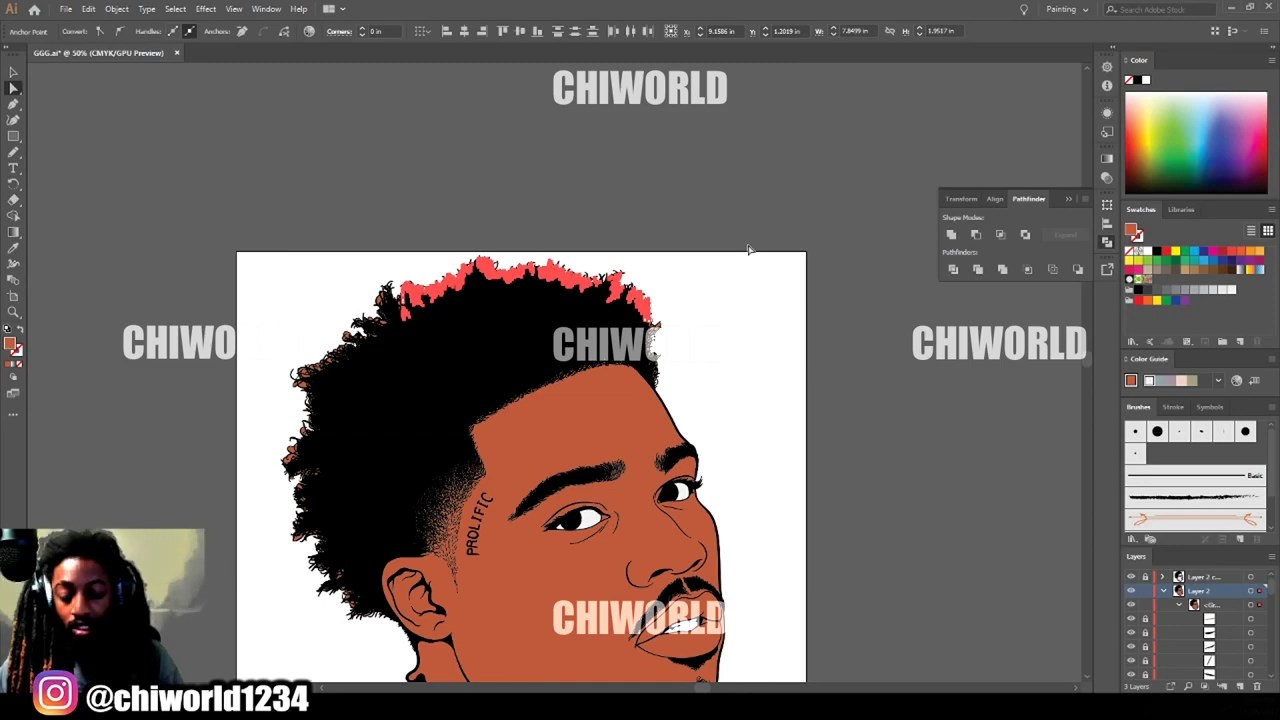
key(ctrl+plus)
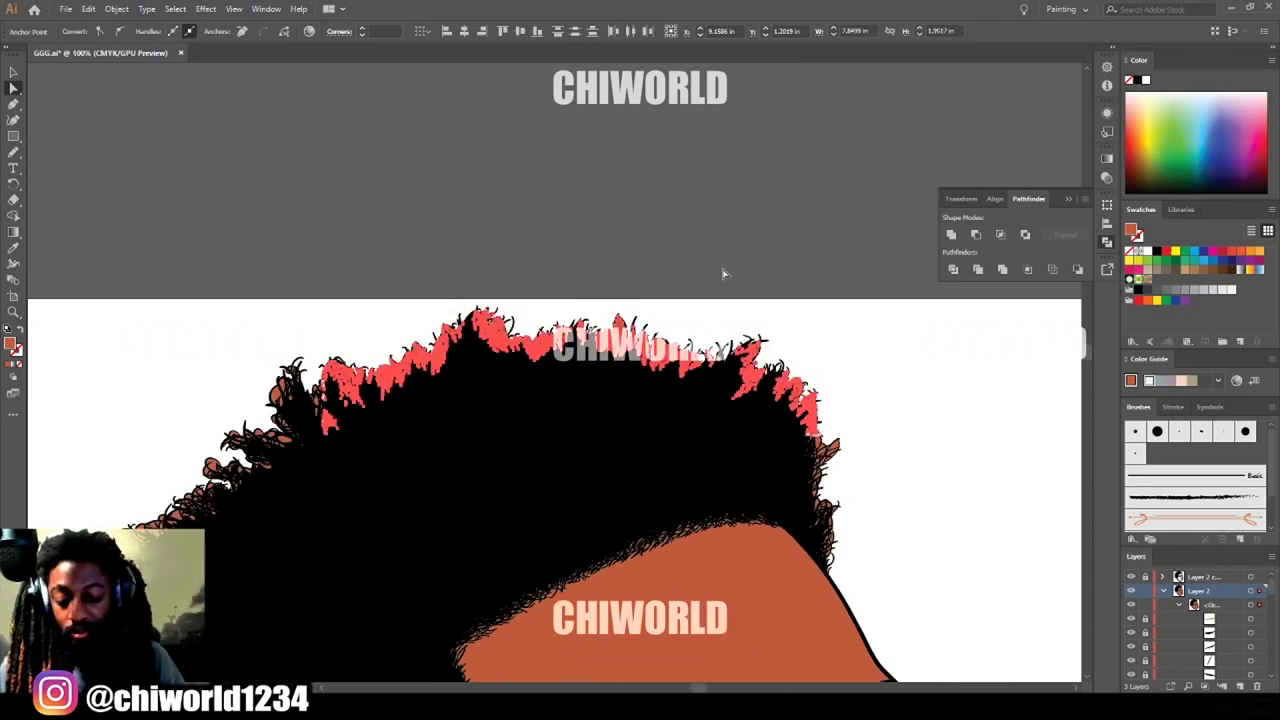
click(724, 273)
drag(79, 317, 384, 543)
key(ctrl+shift+a)
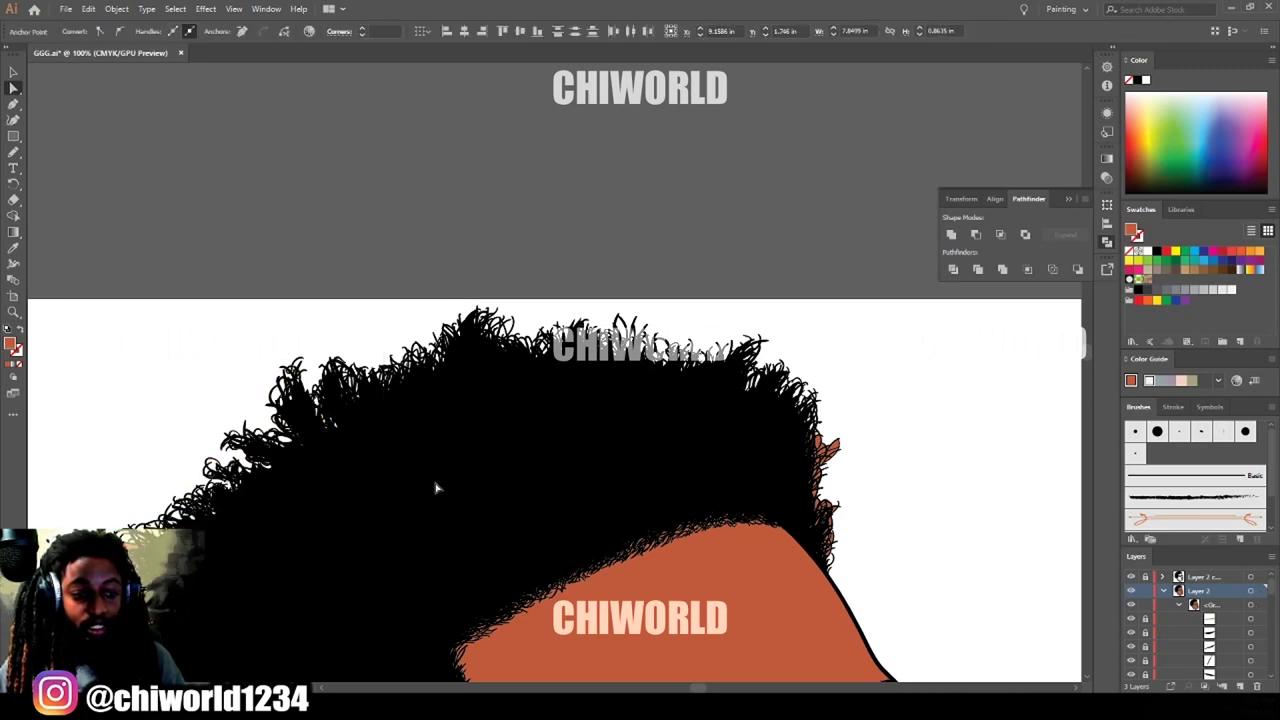
drag(869, 511, 797, 380)
key(ctrl+shift+a)
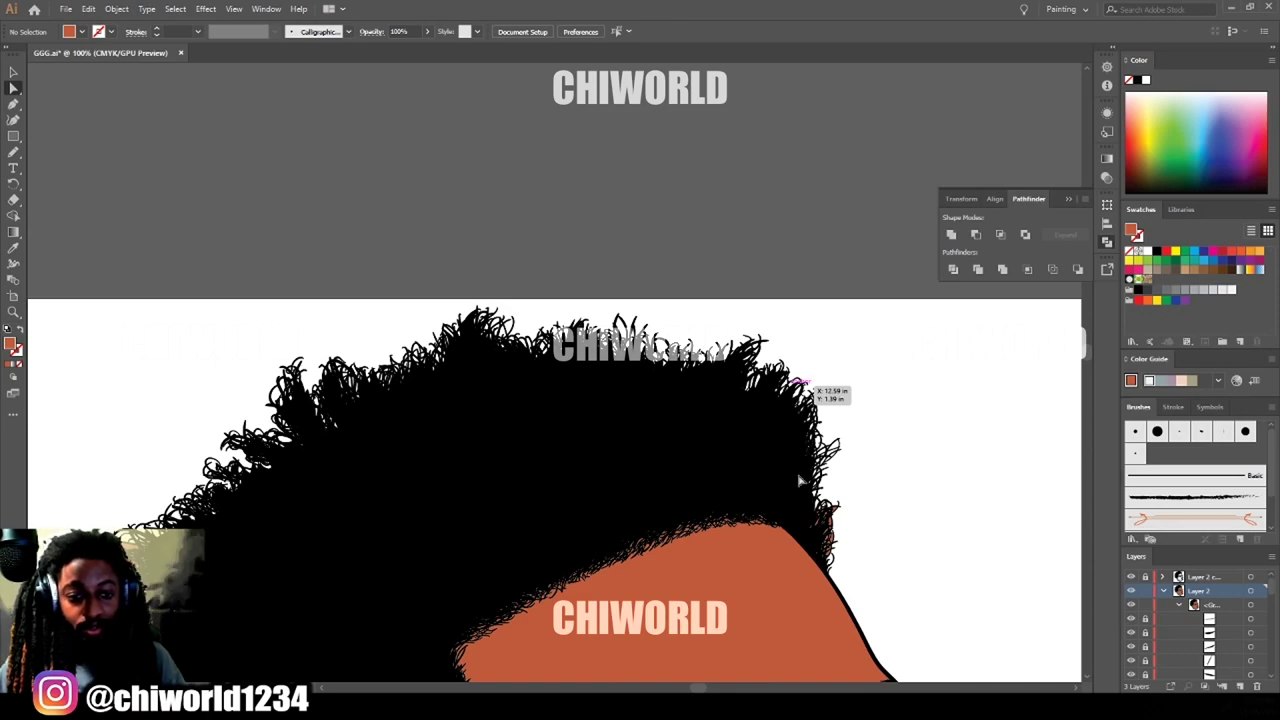
Select the stray orange fragments between the hair strands along the back of the head, down to behind the ear.
key(ctrl+minus)
key(ctrl+minus)
key(ctrl+minus)
scroll(468, 603, left, 2)
scroll(460, 598, down, 2)
key(ctrl+equal)
key(ctrl+equal)
scroll(412, 588, left, 2)
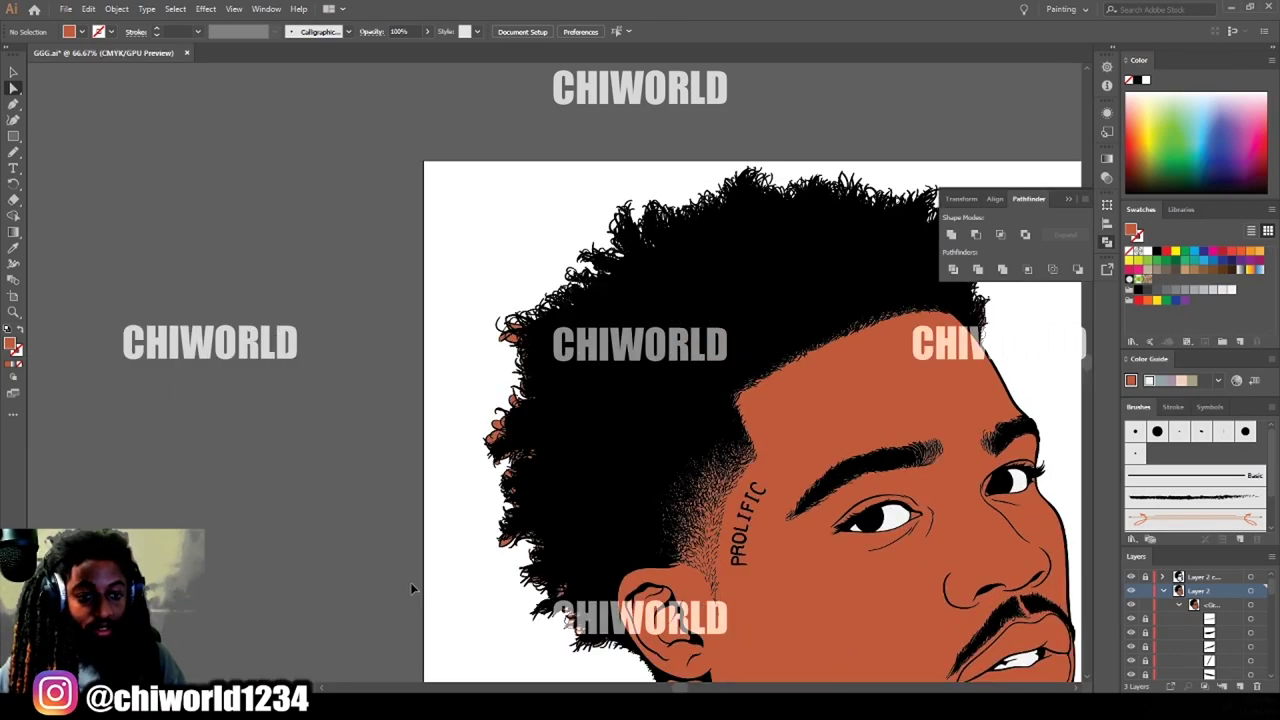
scroll(411, 586, left, 4)
scroll(412, 588, down, 5)
drag(434, 625, 660, 122)
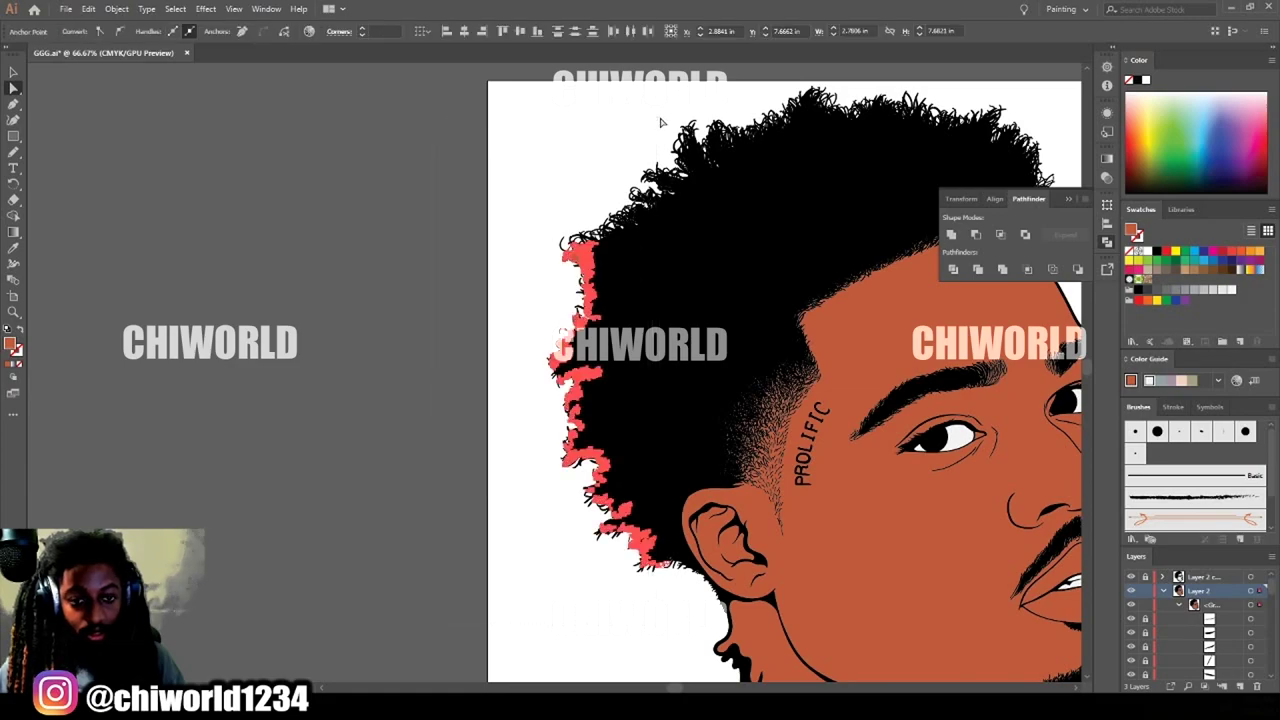
Delete the leftover skin-coloured fragments among the hair strands at the back of the head and below the ear.
click(658, 127)
scroll(560, 477, down, 3)
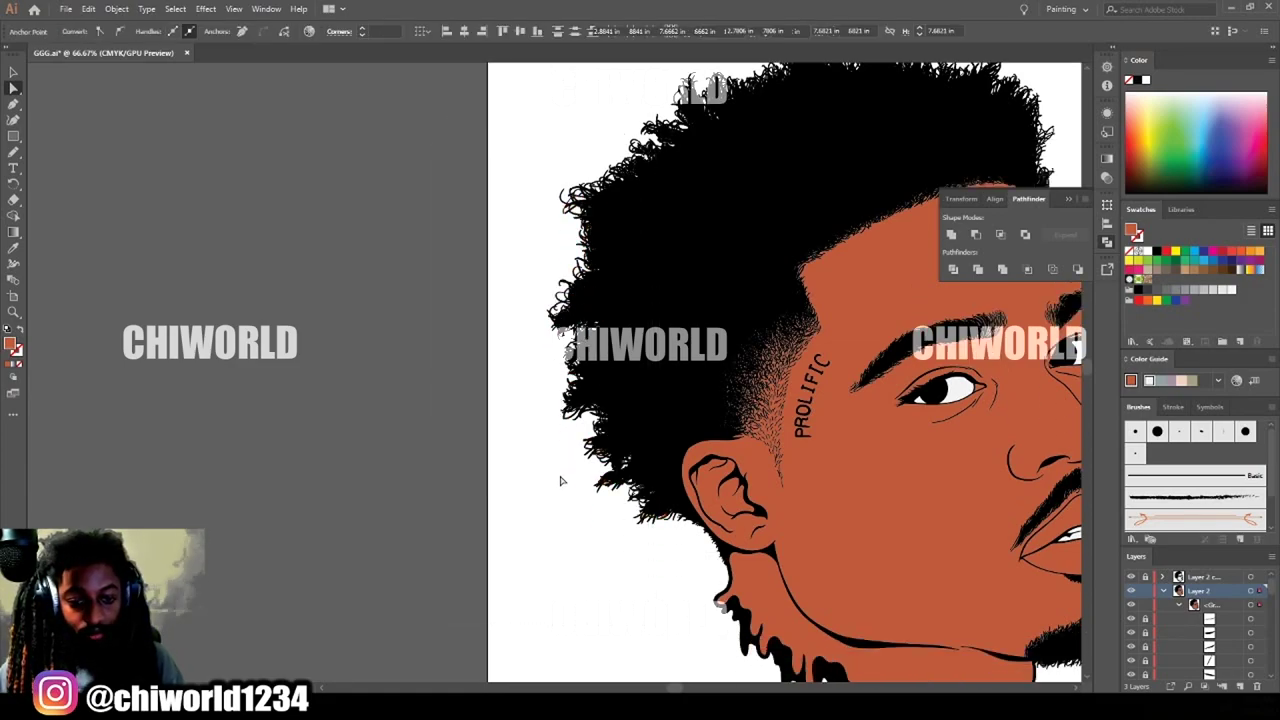
scroll(575, 468, up, 1)
scroll(575, 468, up, 4)
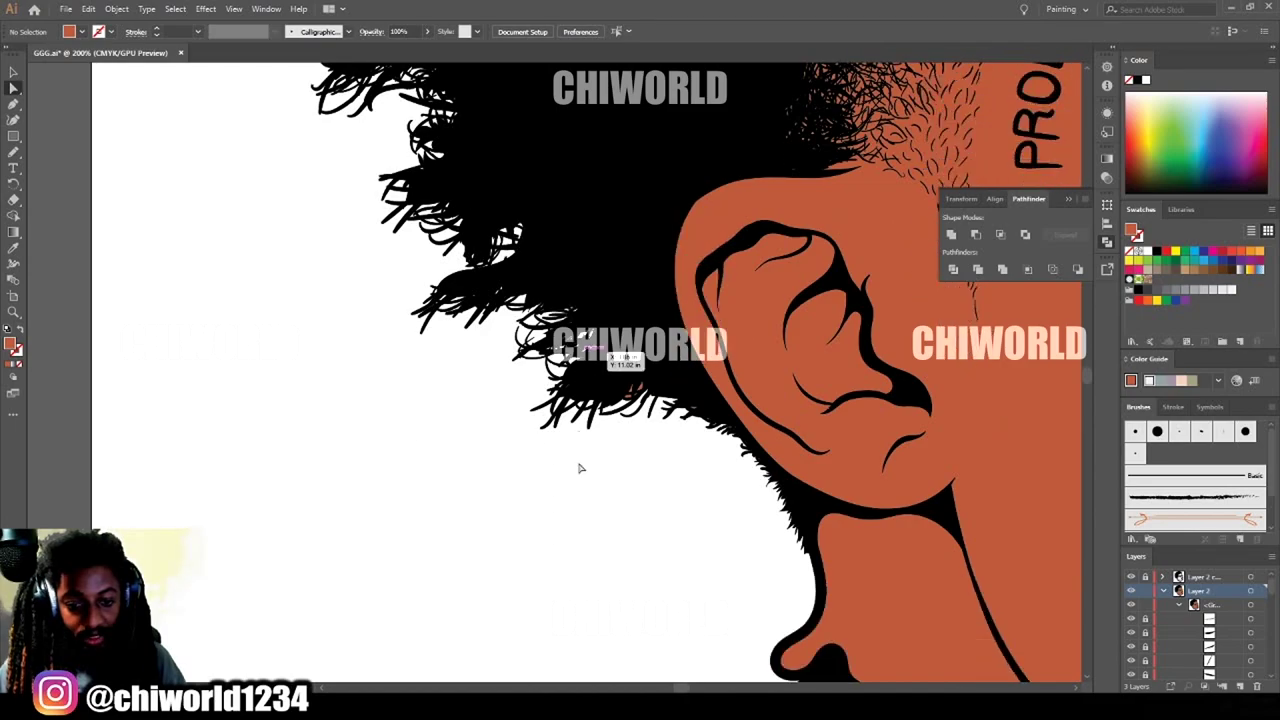
drag(531, 466, 687, 197)
key(Delete)
drag(737, 359, 783, 303)
key(Delete)
drag(790, 386, 828, 352)
key(Delete)
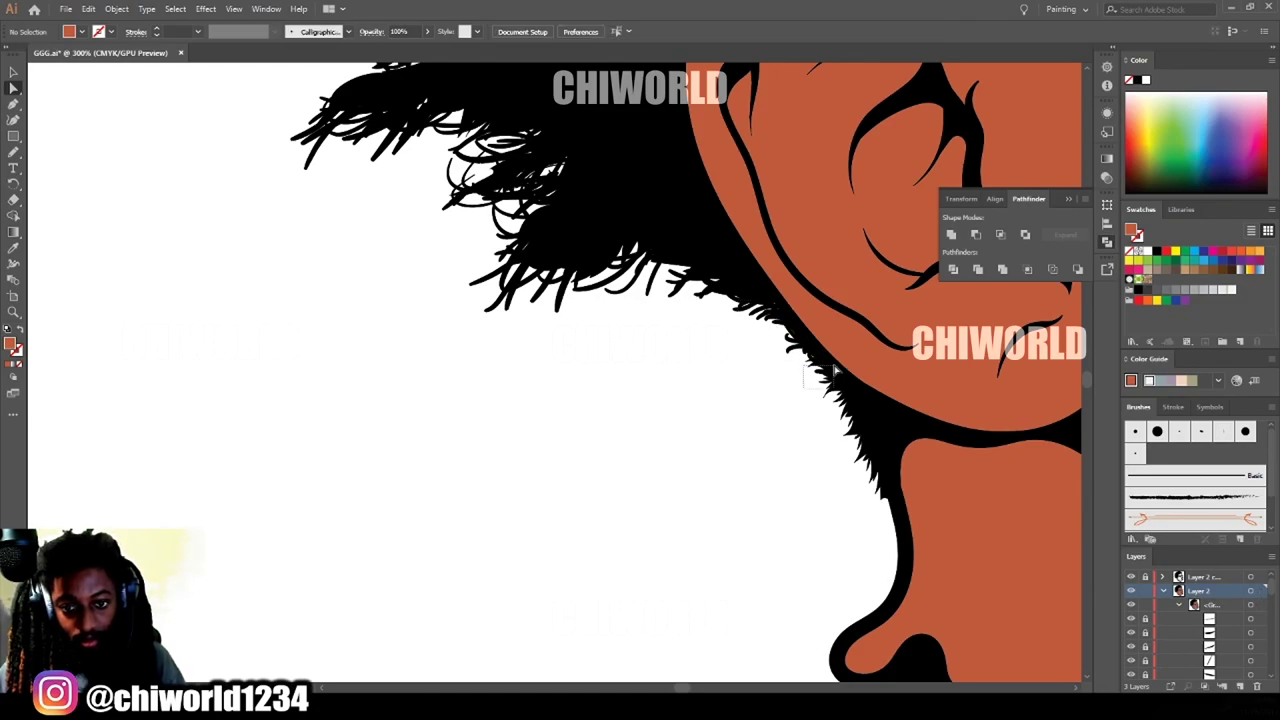
Delete the skin-coloured fragments sticking out between the beard hairs along the underside and front of the chin.
scroll(766, 411, down, 4)
scroll(771, 417, up, 4)
drag(282, 508, 332, 422)
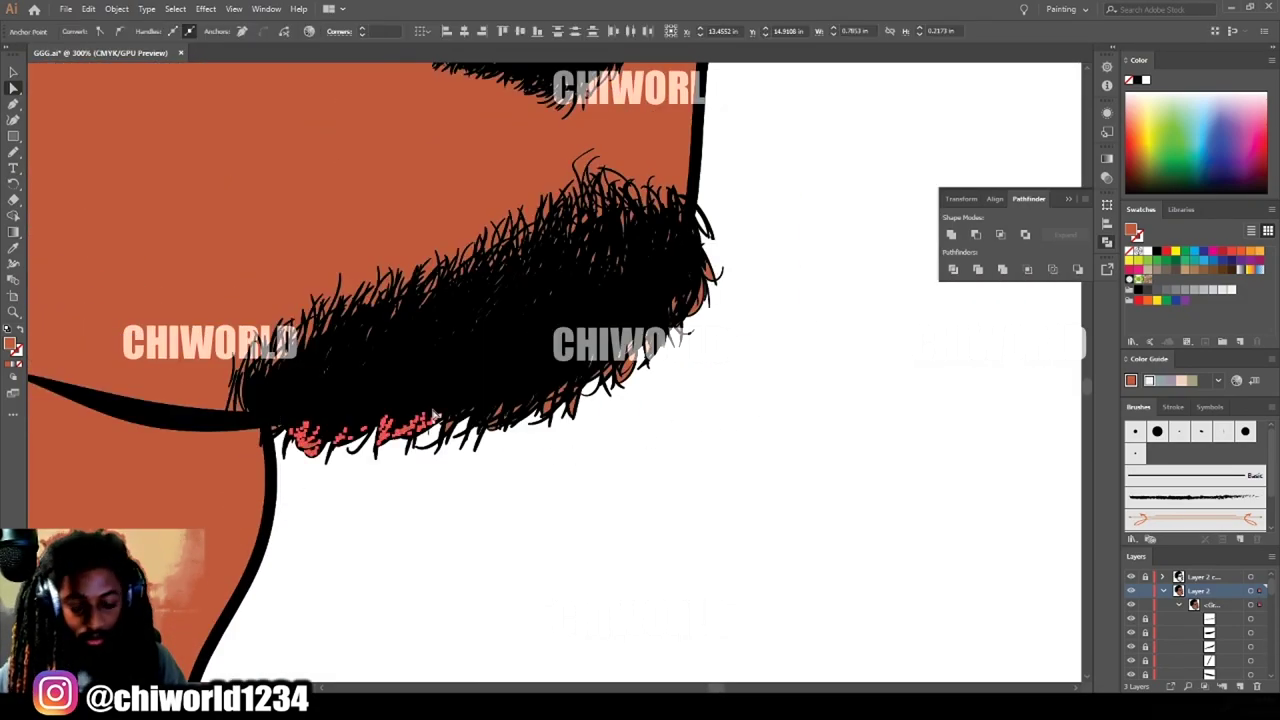
key(Delete)
key(Delete)
drag(397, 496, 703, 374)
drag(701, 476, 585, 361)
key(Delete)
drag(764, 364, 691, 209)
key(Delete)
key(Delete)
Delete the skin-coloured fragments outside the face outline at the tip of the far eyebrow.
scroll(777, 243, down, 2)
scroll(775, 256, up, 6)
drag(798, 304, 754, 244)
key(Delete)
key(Delete)
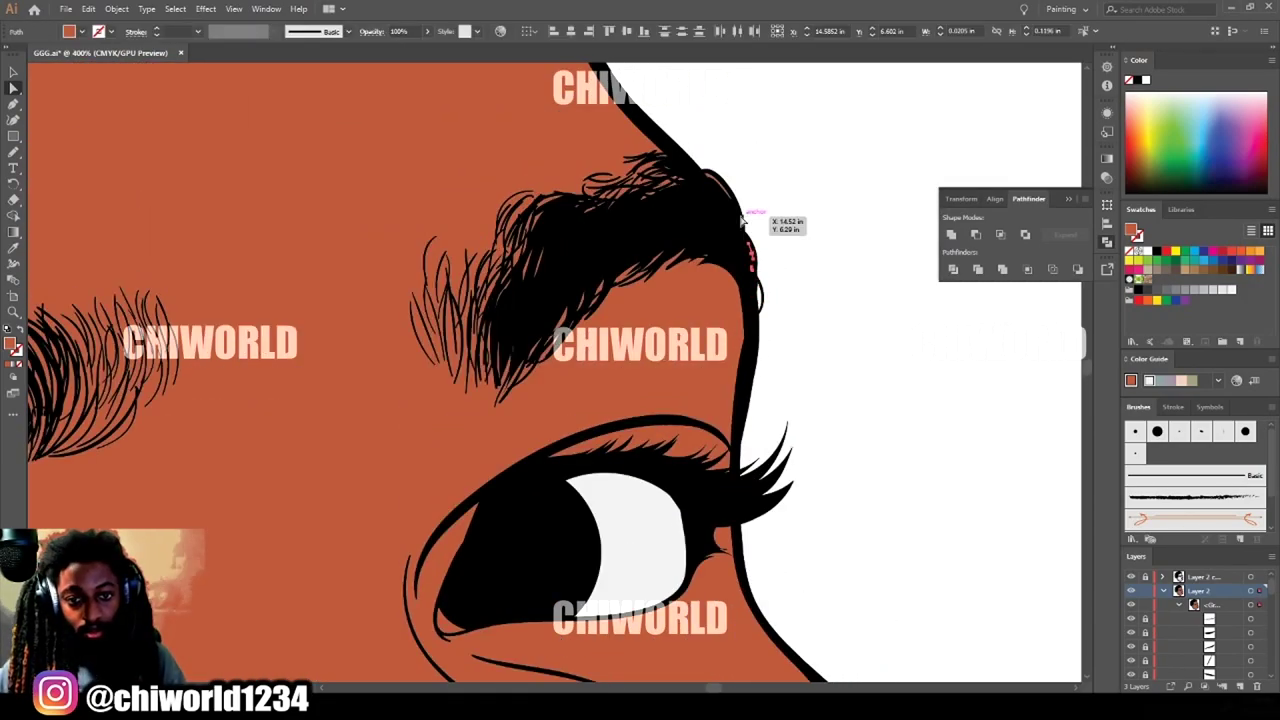
Delete the skin-coloured fragments between the hair strands along the front edge of the hair above the forehead.
scroll(738, 200, down, 3)
scroll(731, 210, up, 3)
drag(738, 340, 666, 248)
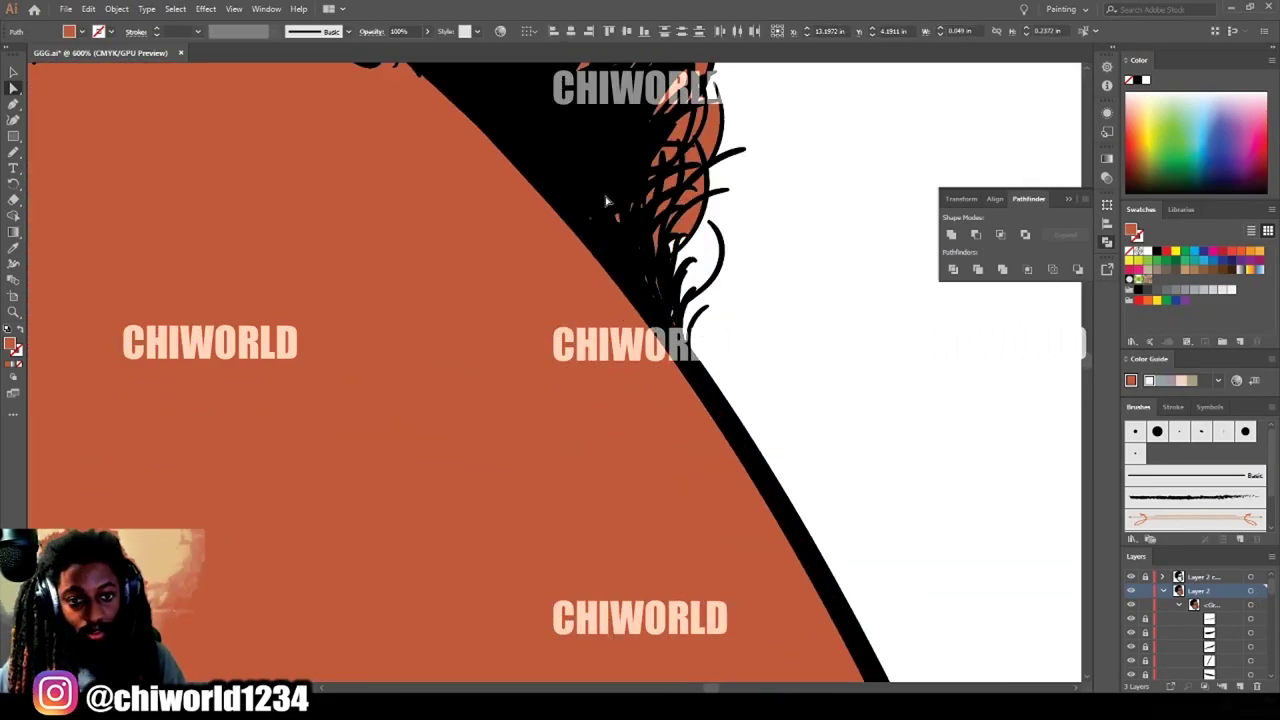
scroll(678, 297, up, 2)
scroll(676, 290, up, 3)
drag(568, 147, 808, 368)
key(Delete)
drag(622, 318, 763, 452)
key(Delete)
scroll(780, 397, down, 4)
drag(782, 395, 462, 153)
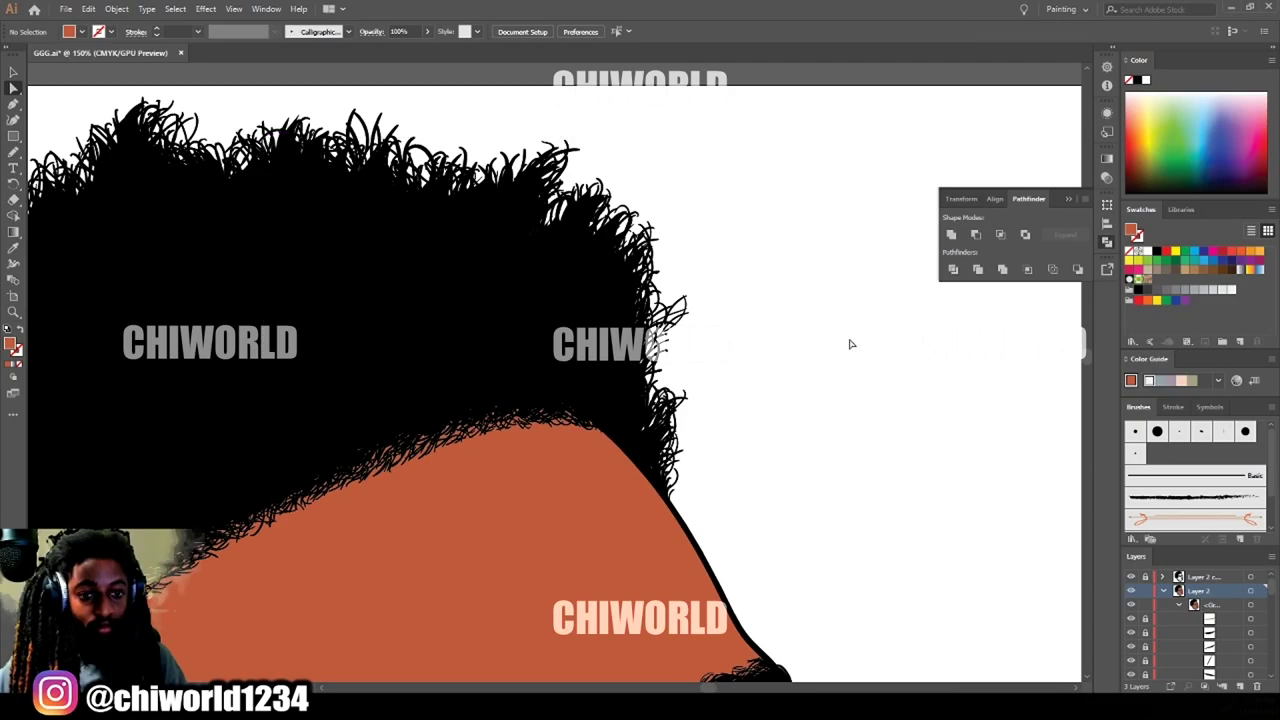
scroll(791, 369, down, 3)
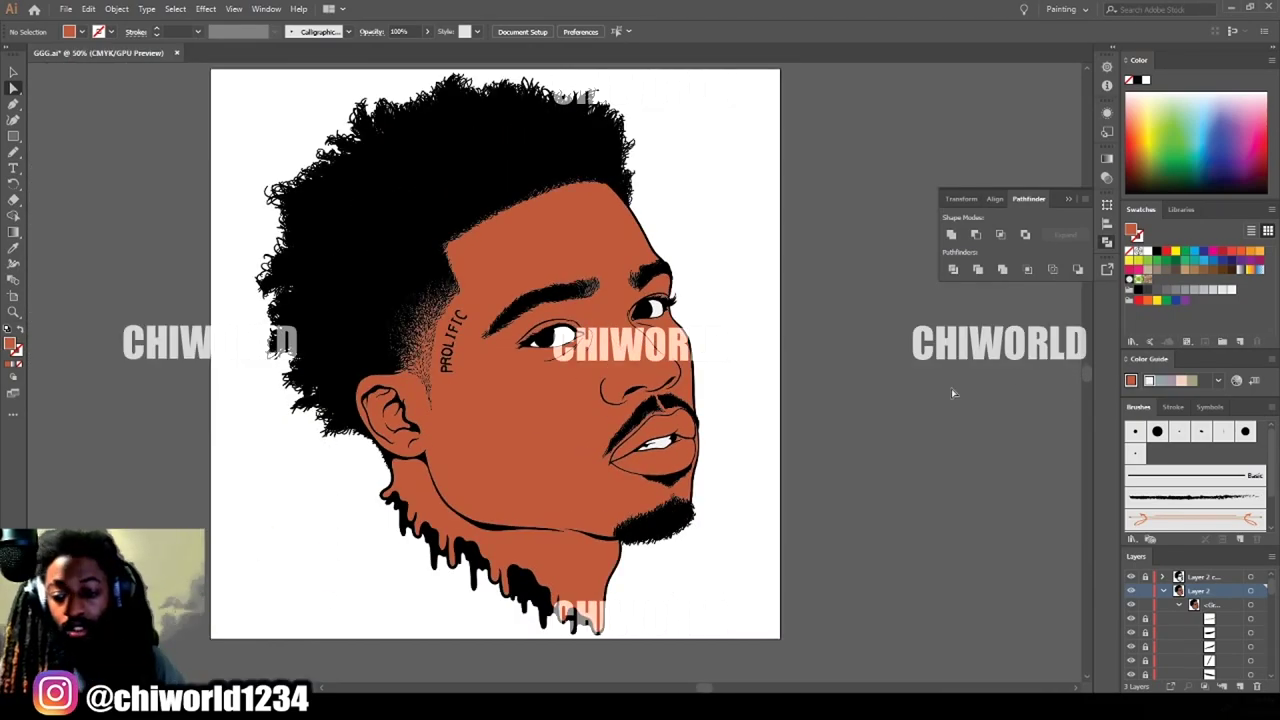
Adjust the colour balance of the whole skin group to cyan -15%, magenta 5% and yellow -4%, with preview enabled.
click(1163, 590)
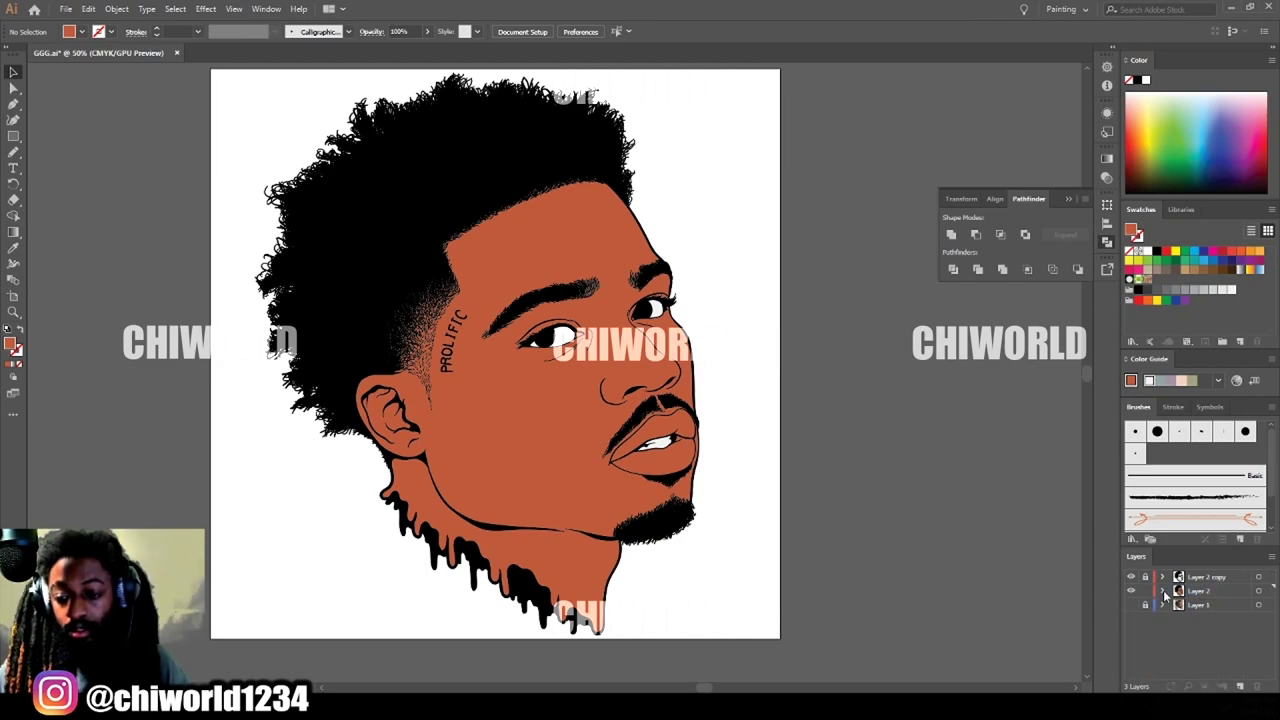
drag(794, 608, 280, 158)
click(88, 8)
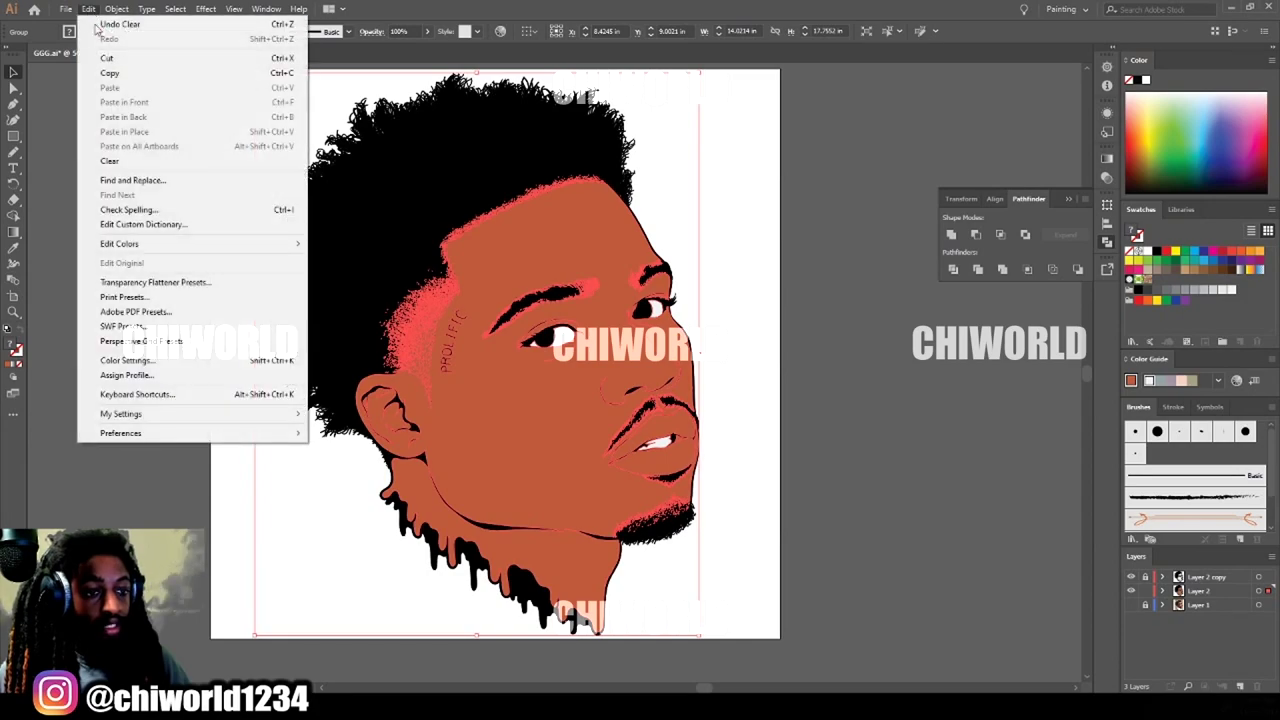
mouse_move(284, 247)
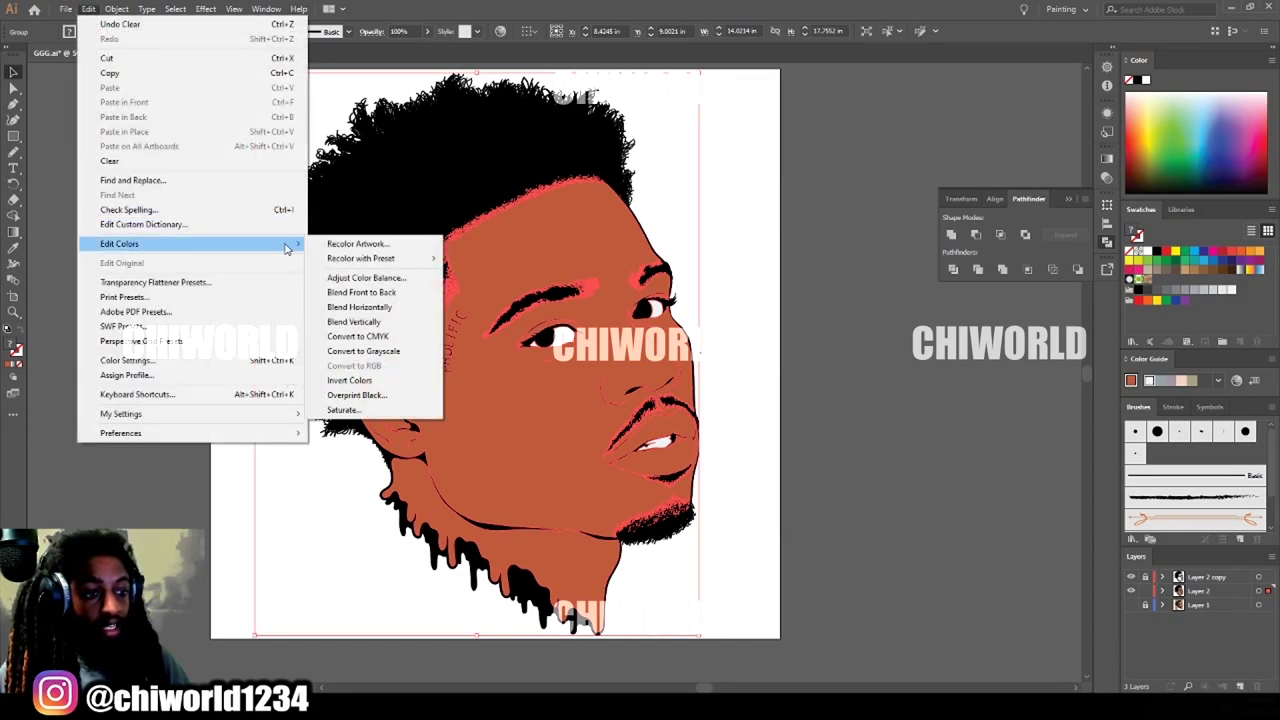
click(390, 279)
click(20, 228)
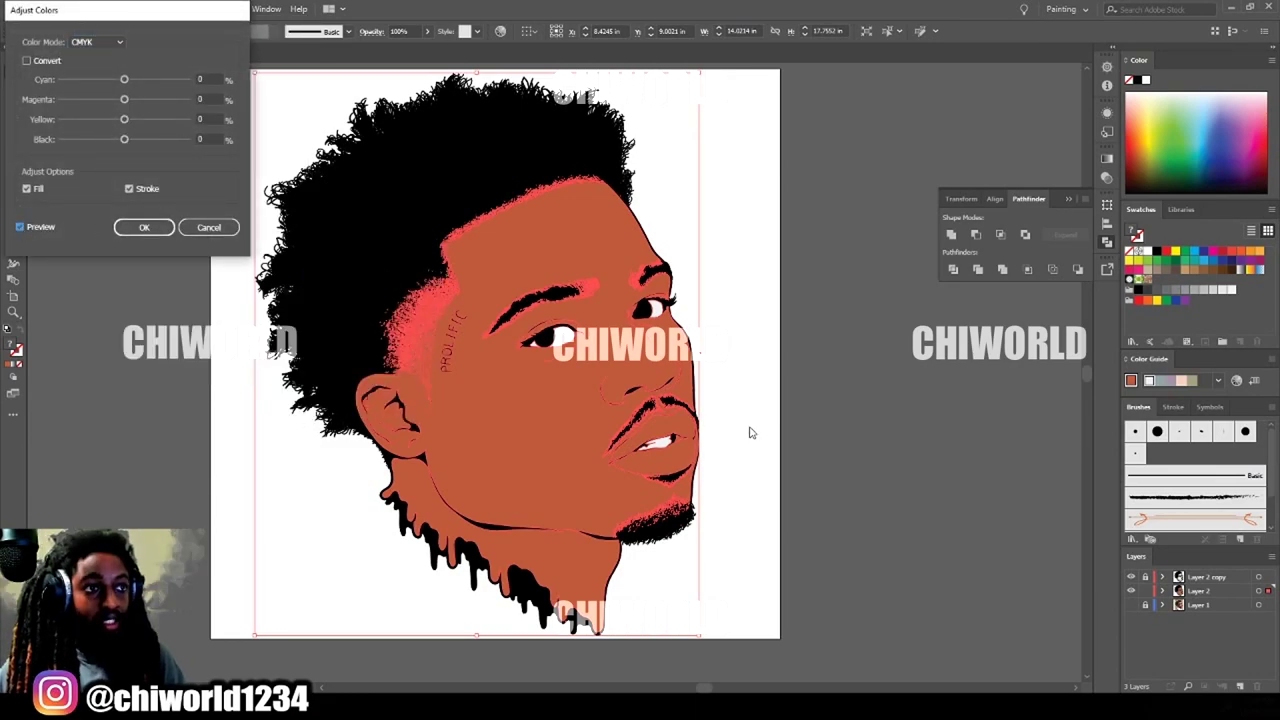
drag(124, 100, 114, 84)
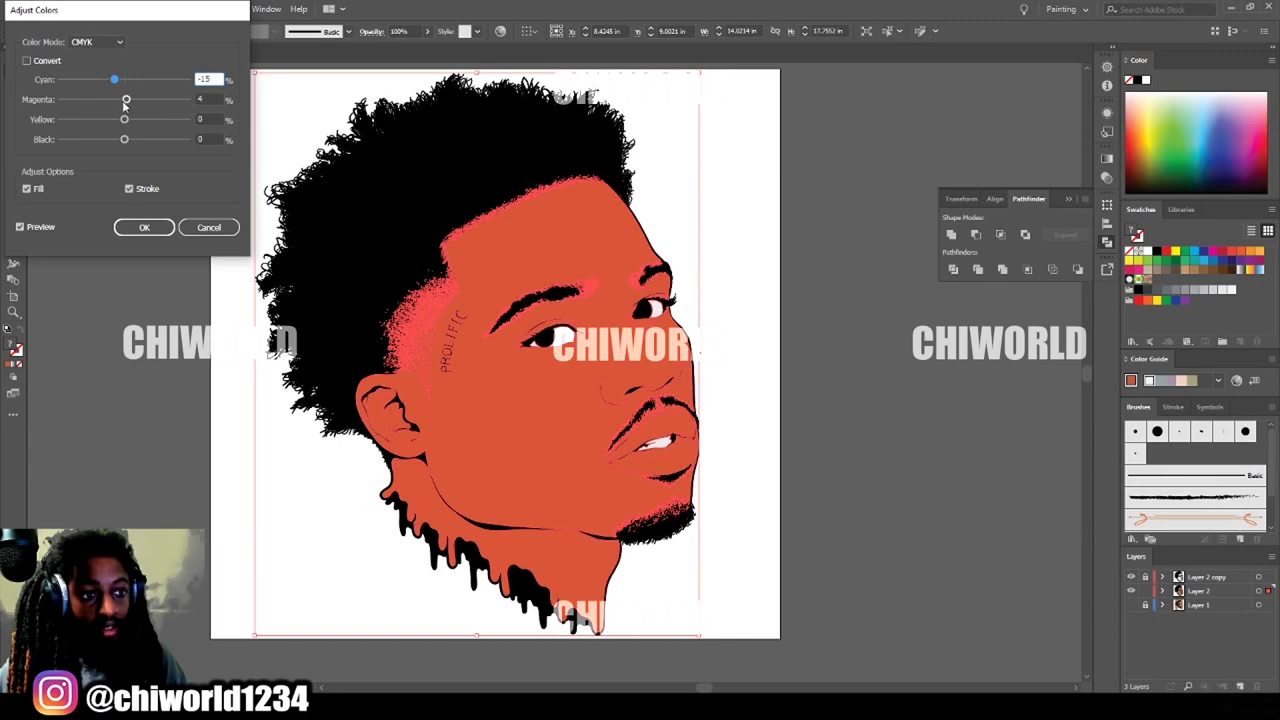
mouse_move(125, 121)
mouse_down()
mouse_move(115, 81)
mouse_move(134, 101)
mouse_move(125, 120)
mouse_up()
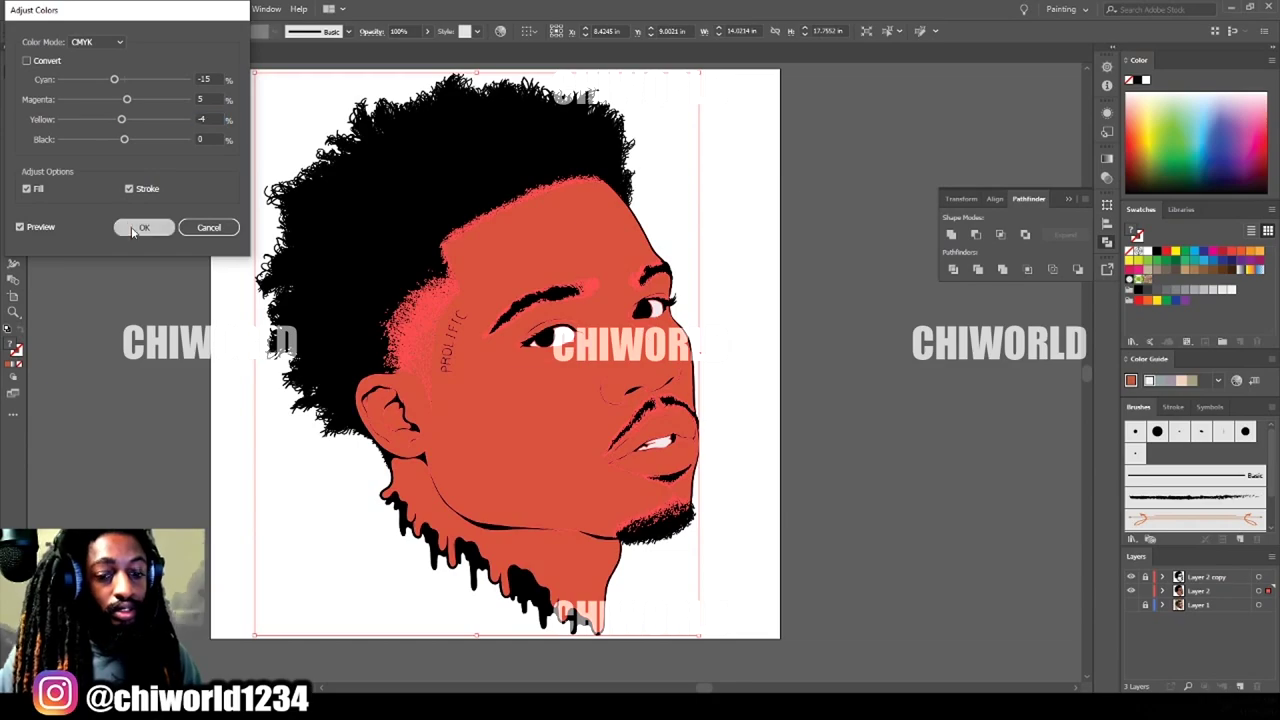
click(144, 227)
click(746, 470)
key(ctrl+minus)
key(ctrl+minus)
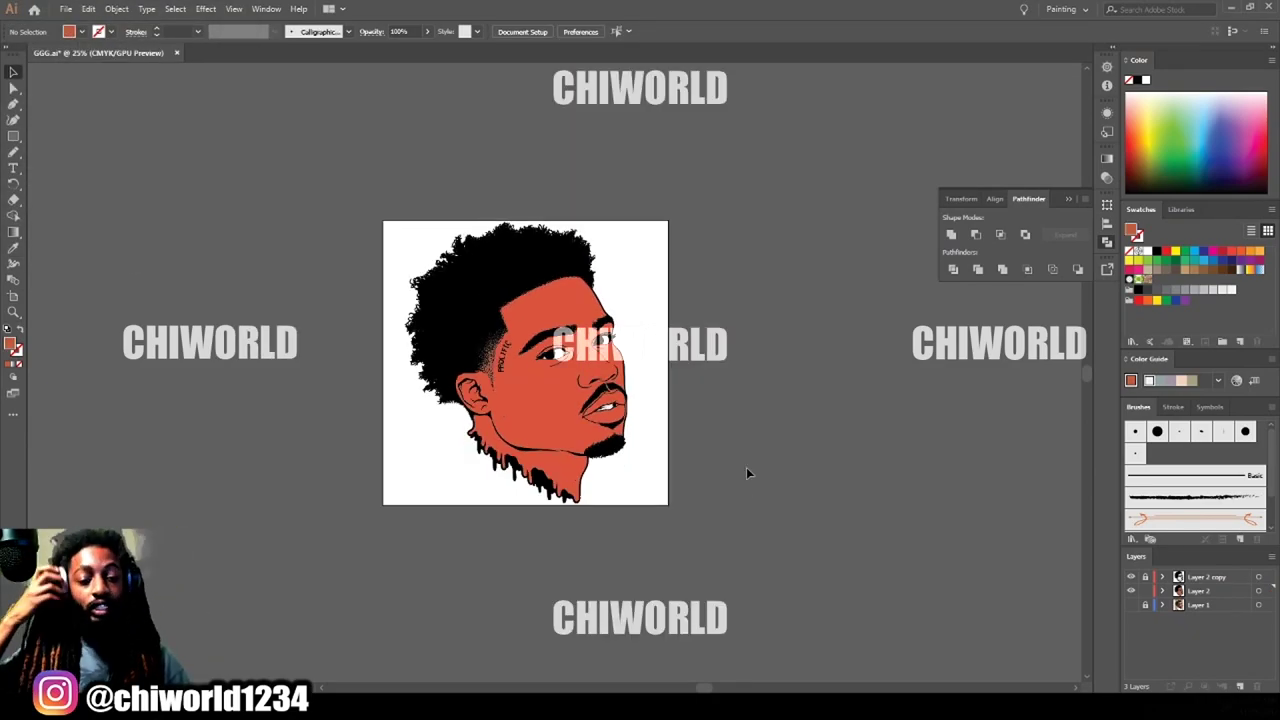
Isolate the skin colour group and select the upper lip shape inside it.
key(ctrl+plus)
key(ctrl+plus)
key(ctrl+plus)
key(ctrl+plus)
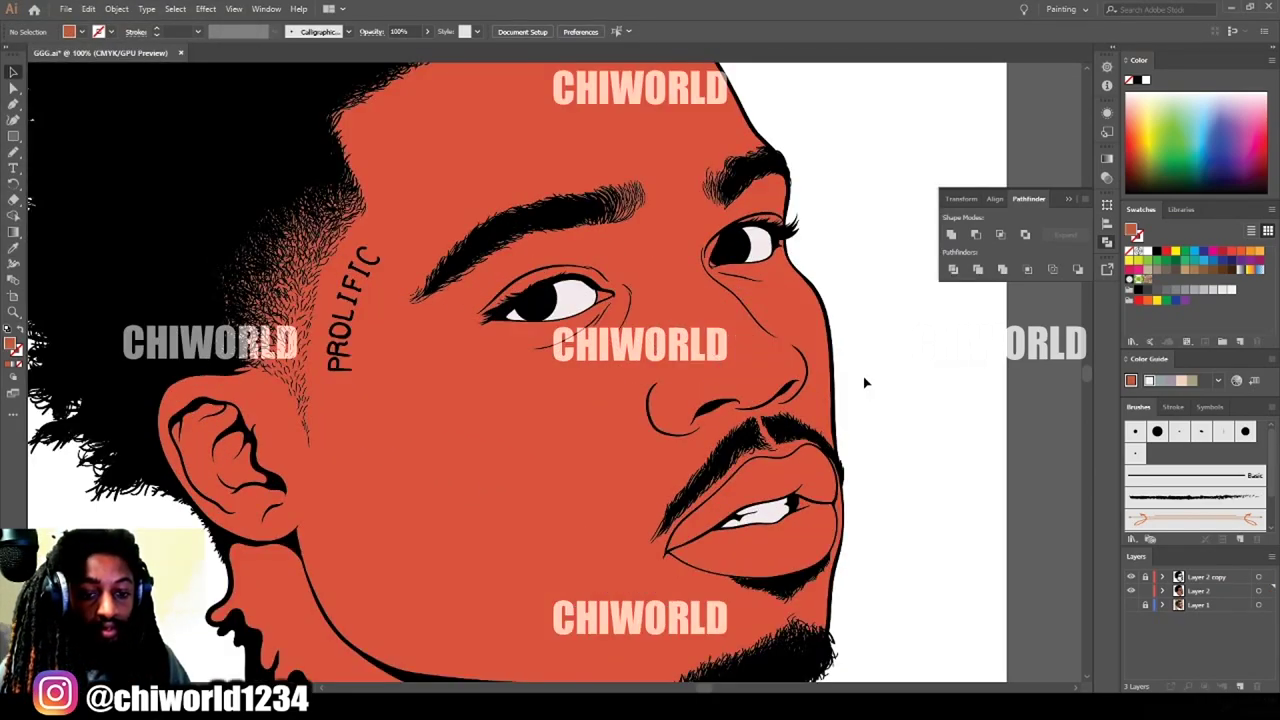
click(762, 480)
right_click(759, 482)
click(798, 347)
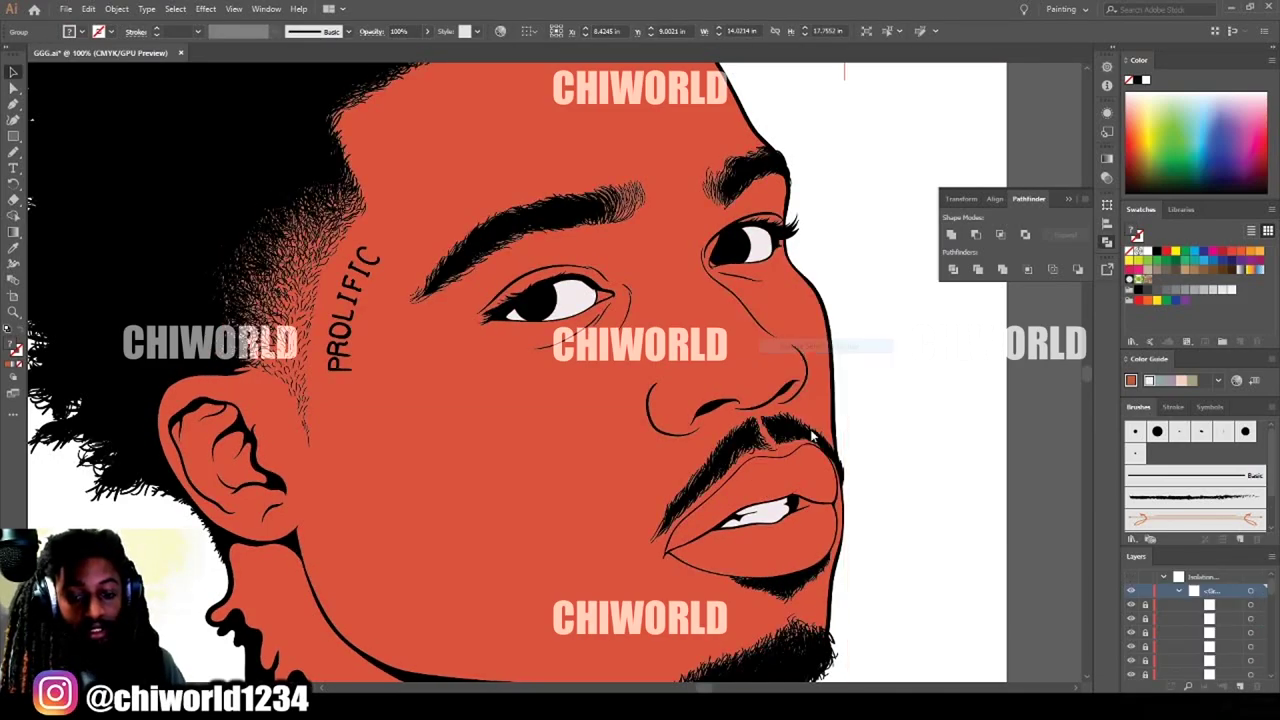
click(852, 462)
scroll(891, 420, down, 3)
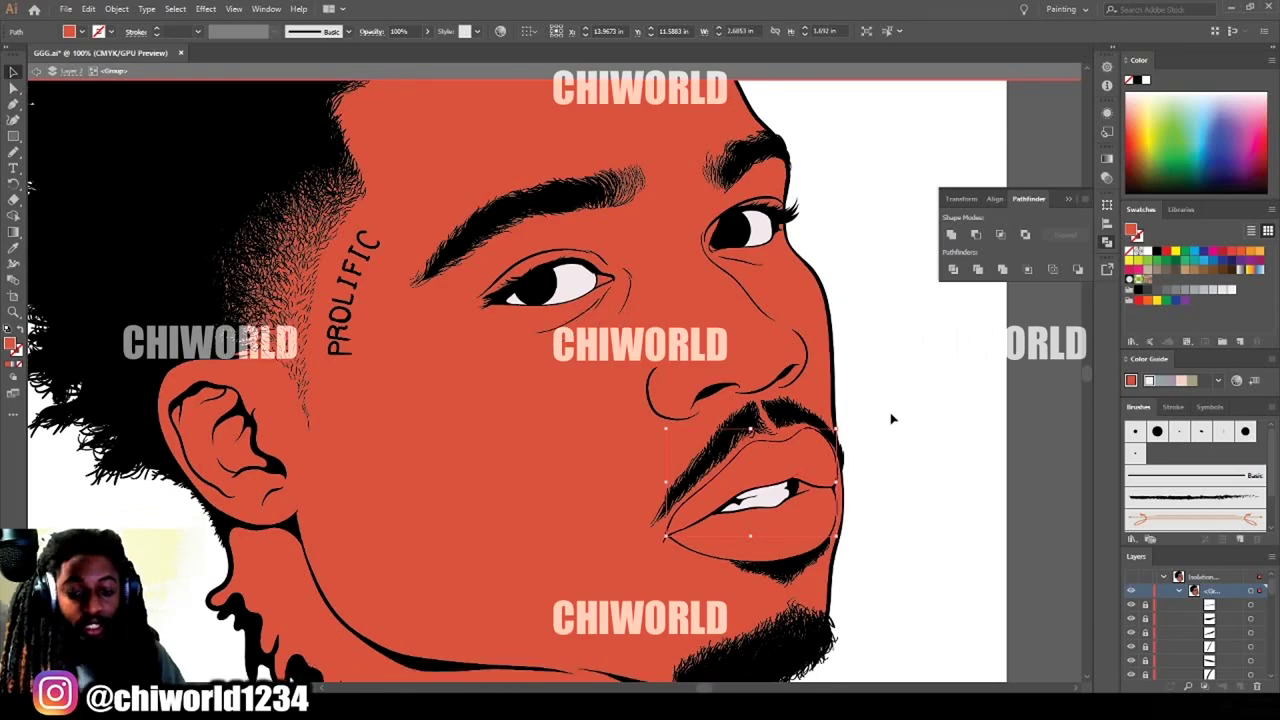
key(ctrl+plus)
key(ctrl+plus)
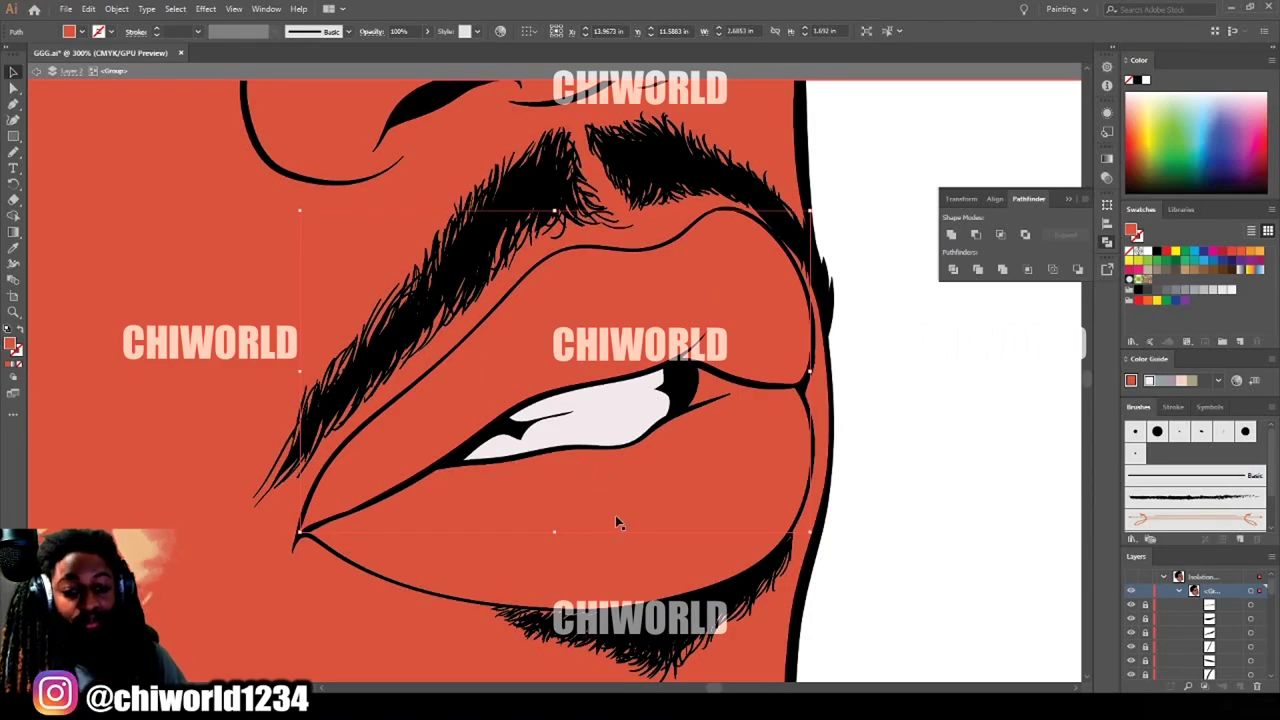
Change the upper lip's fill to a dark, muted red.
click(676, 447)
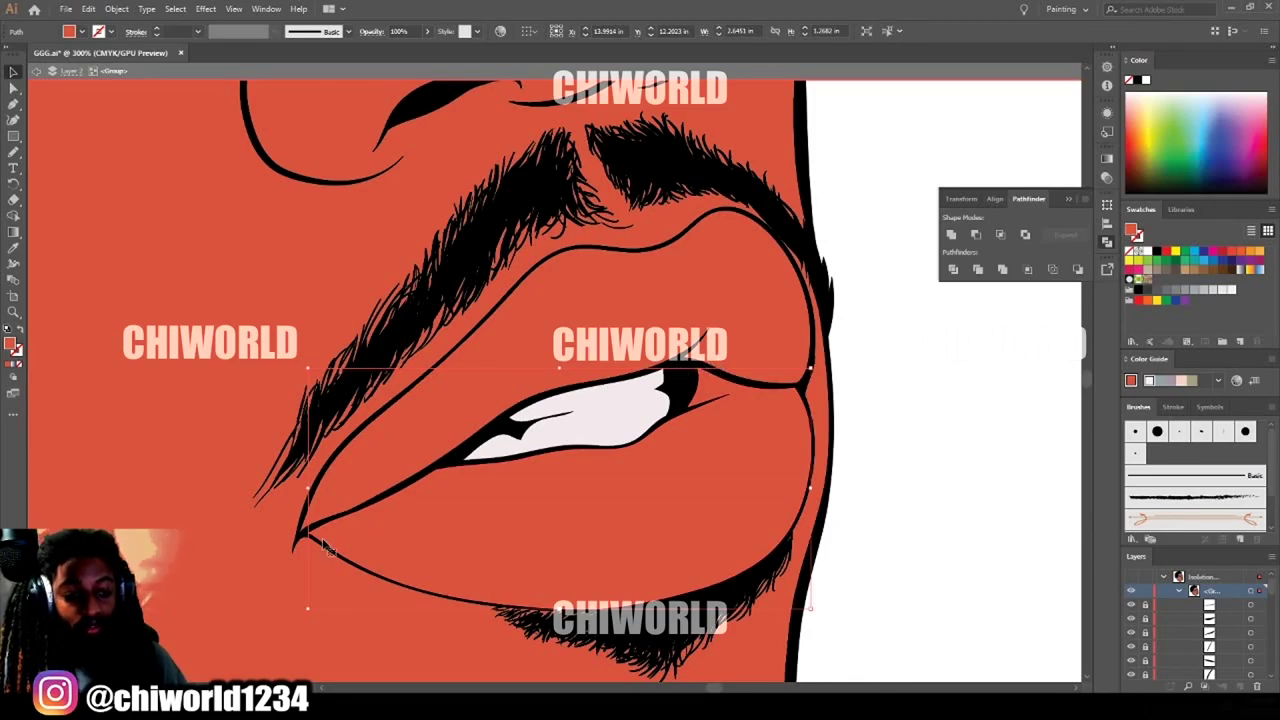
click(447, 432)
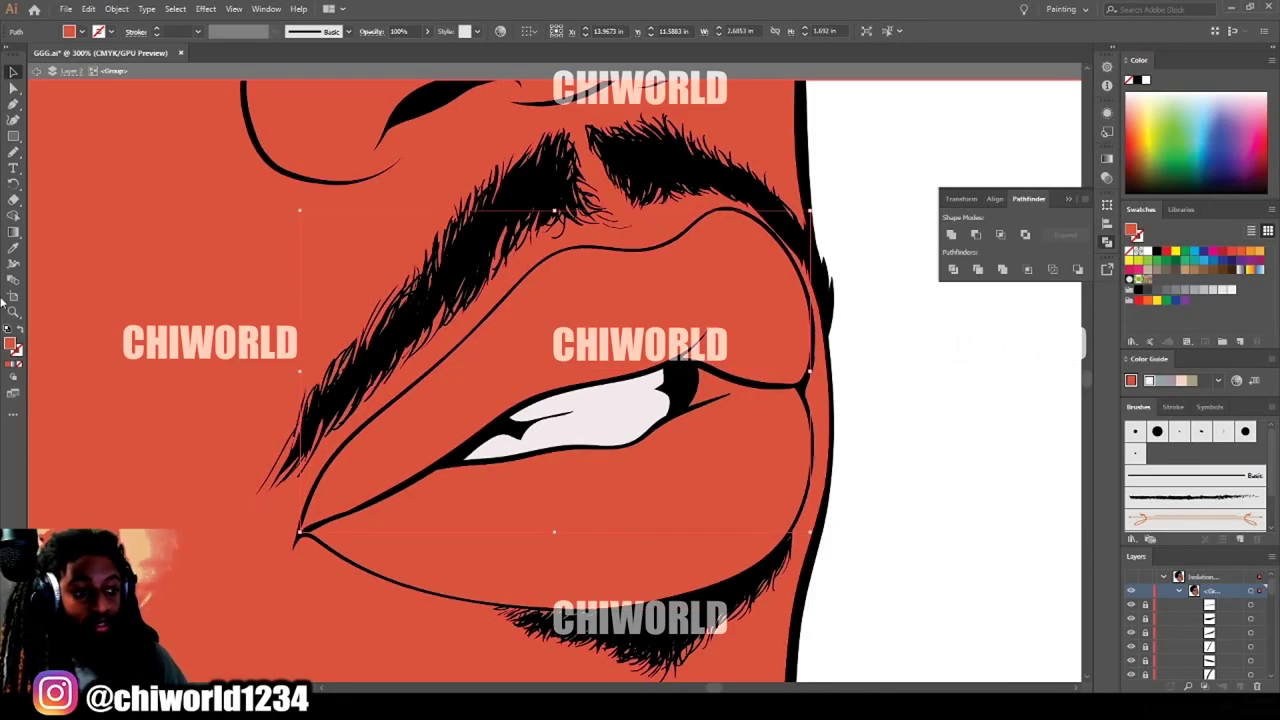
double_click(11, 344)
mouse_move(906, 516)
mouse_down()
mouse_move(920, 558)
mouse_move(903, 545)
mouse_up()
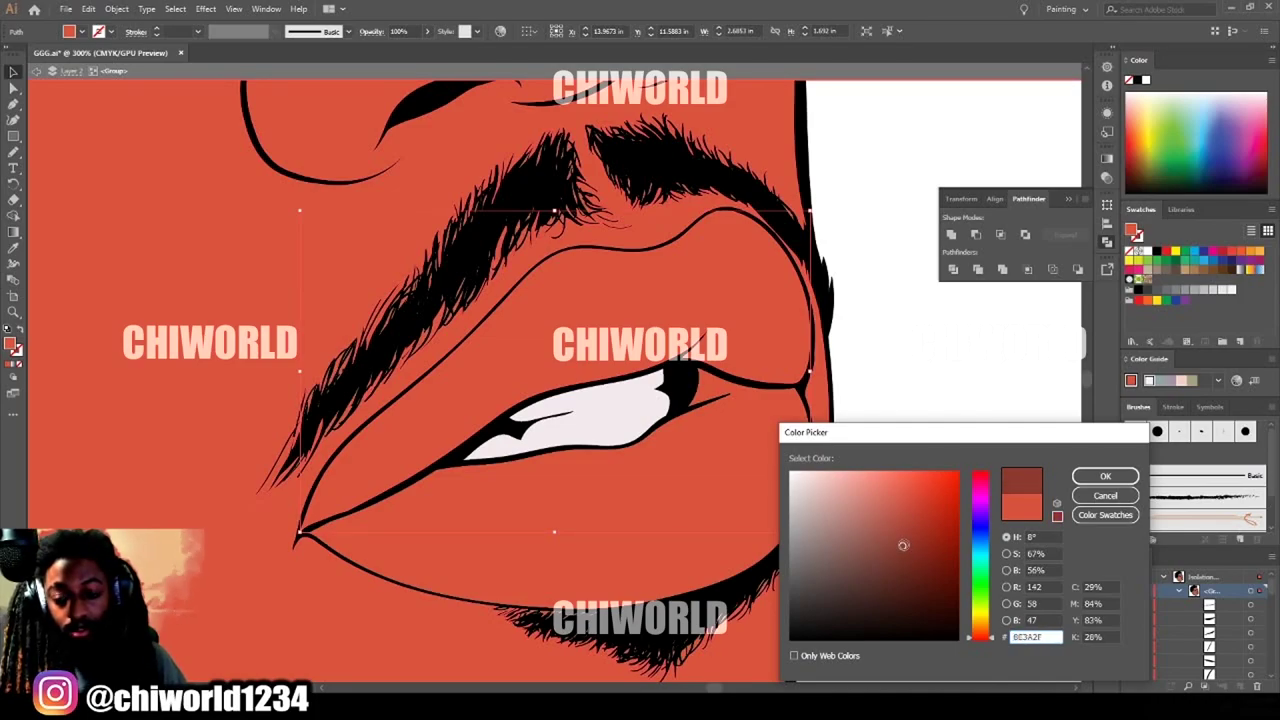
mouse_move(982, 630)
mouse_down()
mouse_move(982, 656)
mouse_move(981, 643)
mouse_up()
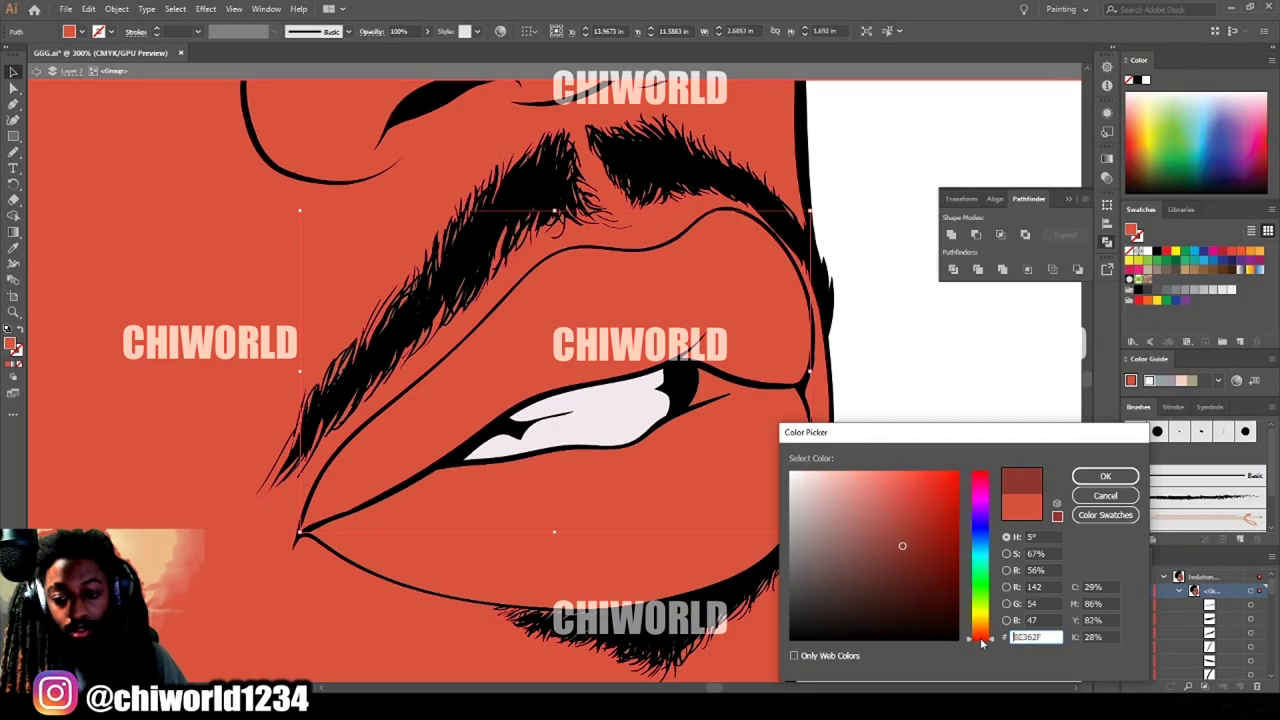
drag(902, 557, 899, 538)
click(1105, 476)
Fill the lower lip with the light pinkish red E26969 and leave isolation mode.
click(680, 510)
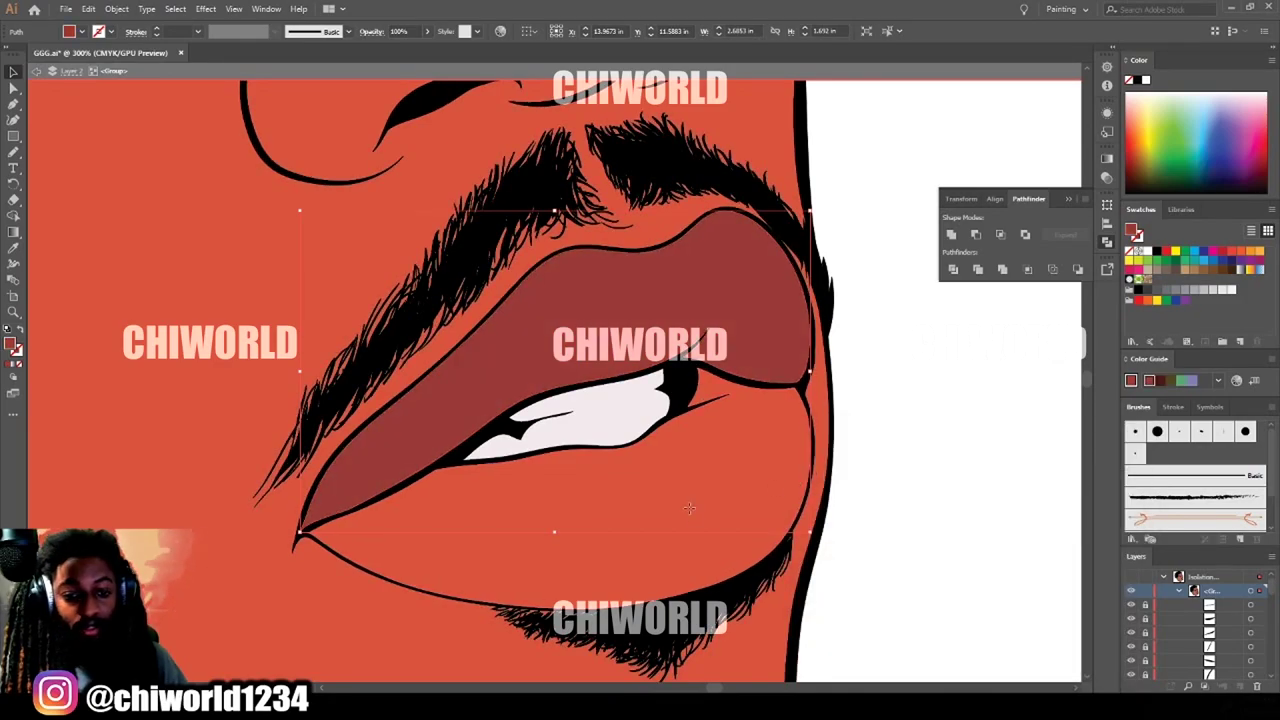
double_click(12, 344)
drag(985, 638, 985, 641)
click(878, 516)
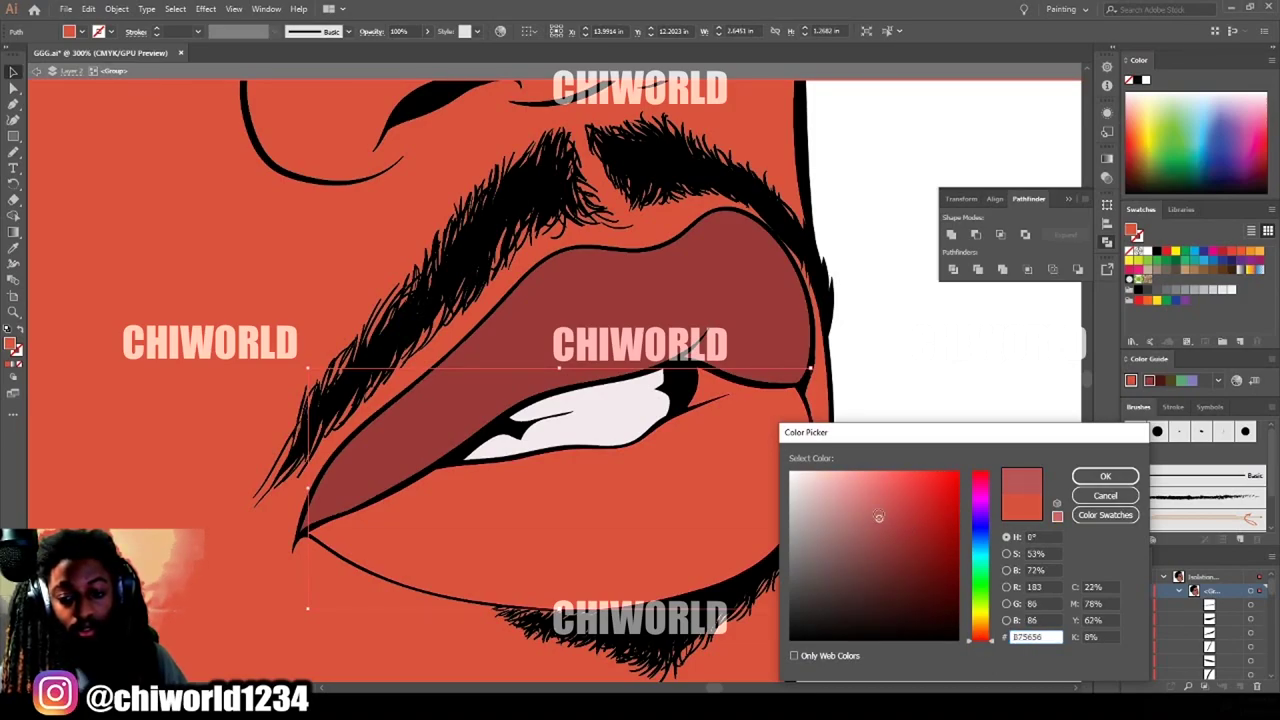
drag(878, 516, 881, 489)
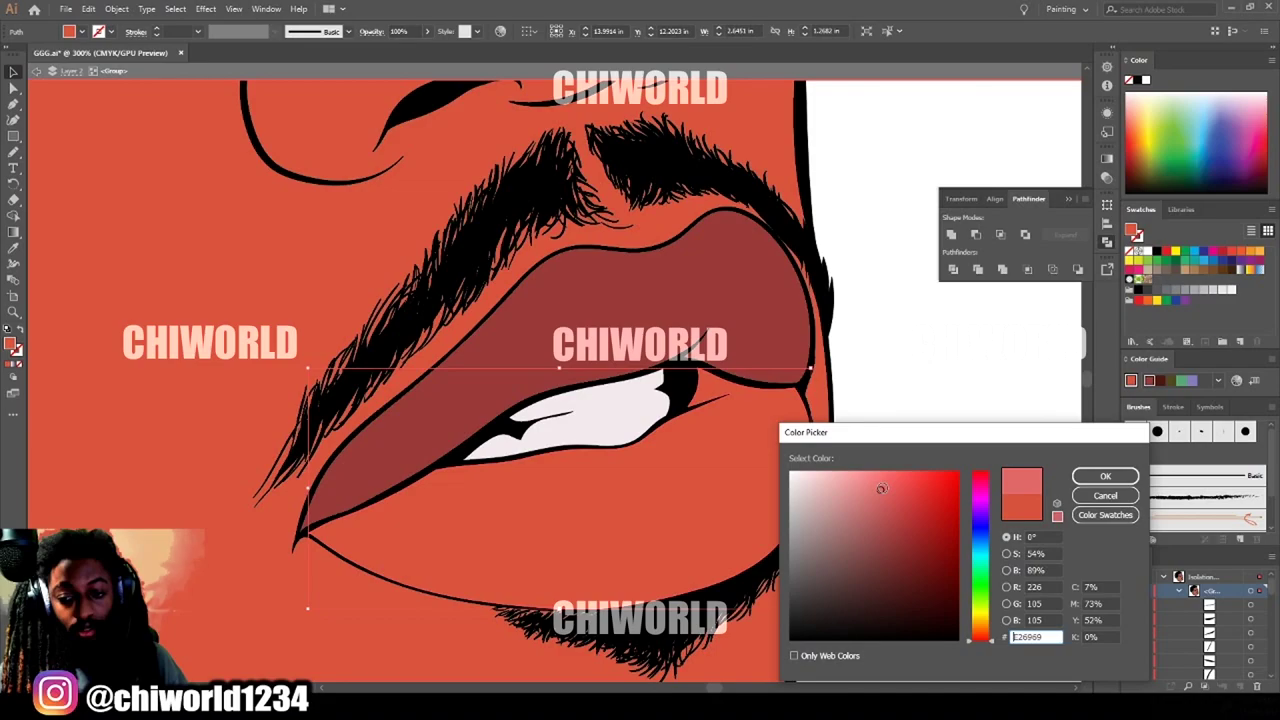
click(1104, 476)
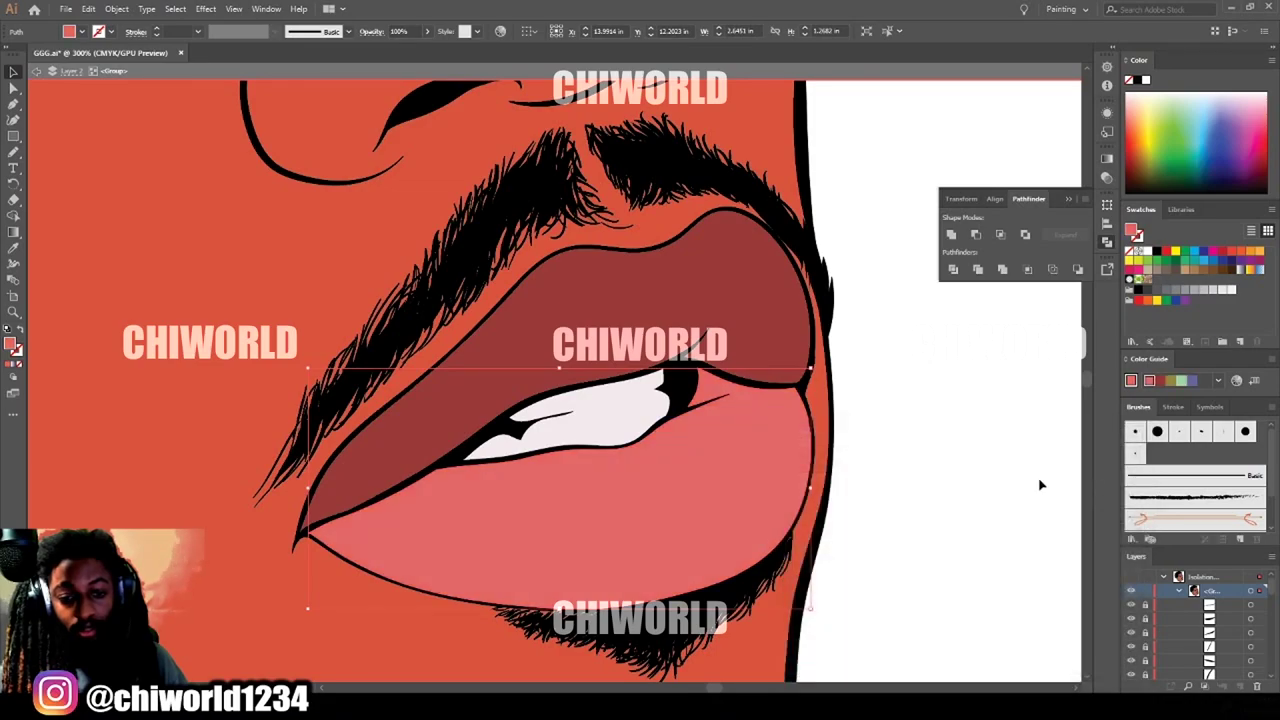
double_click(947, 477)
key(ctrl+minus)
key(ctrl+minus)
key(ctrl+minus)
key(ctrl+minus)
key(ctrl+minus)
key(ctrl+minus)
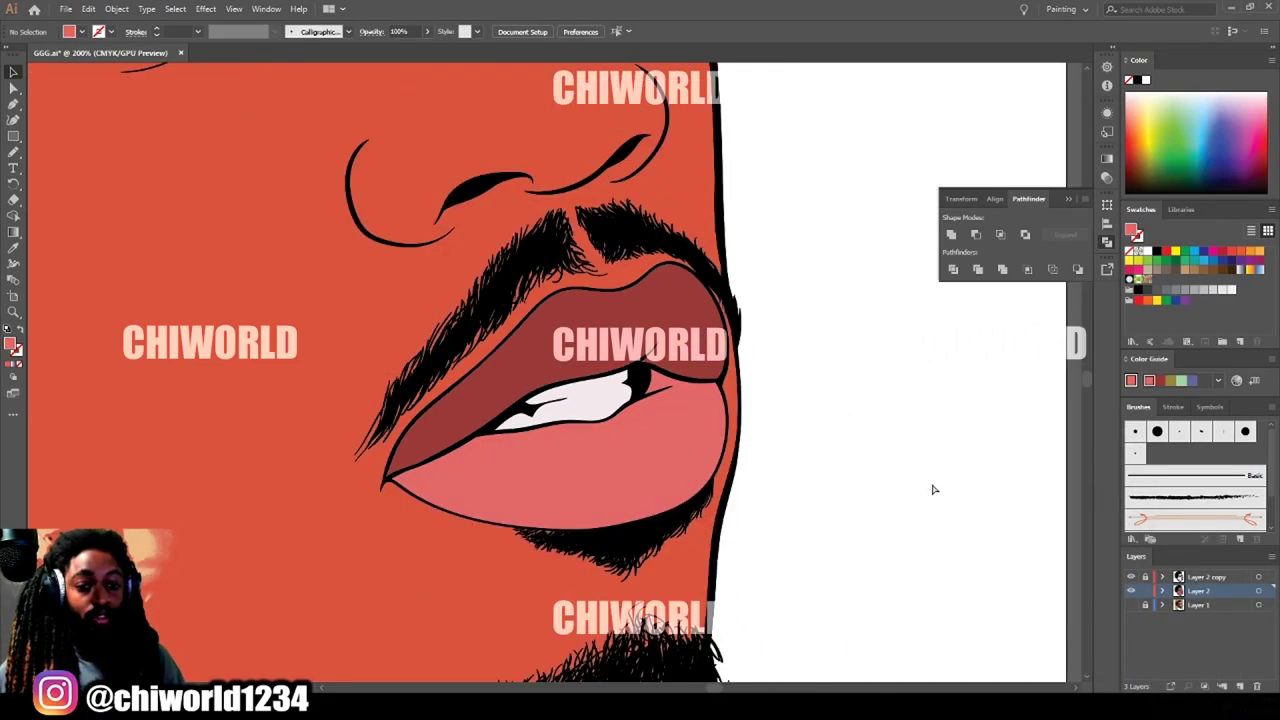
Isolate the skin colour group again and select the inner corner shape of the eye nearer the ear.
key(ctrl+plus)
key(ctrl+plus)
key(ctrl+plus)
key(ctrl+plus)
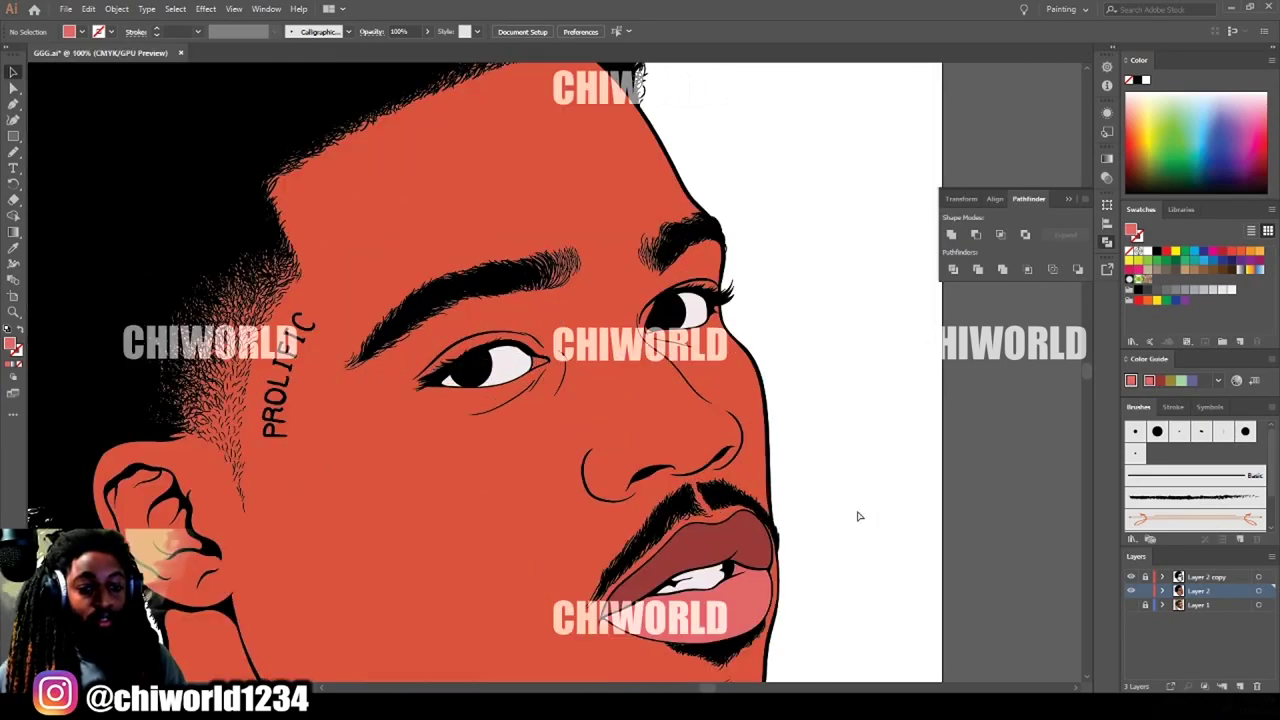
click(528, 354)
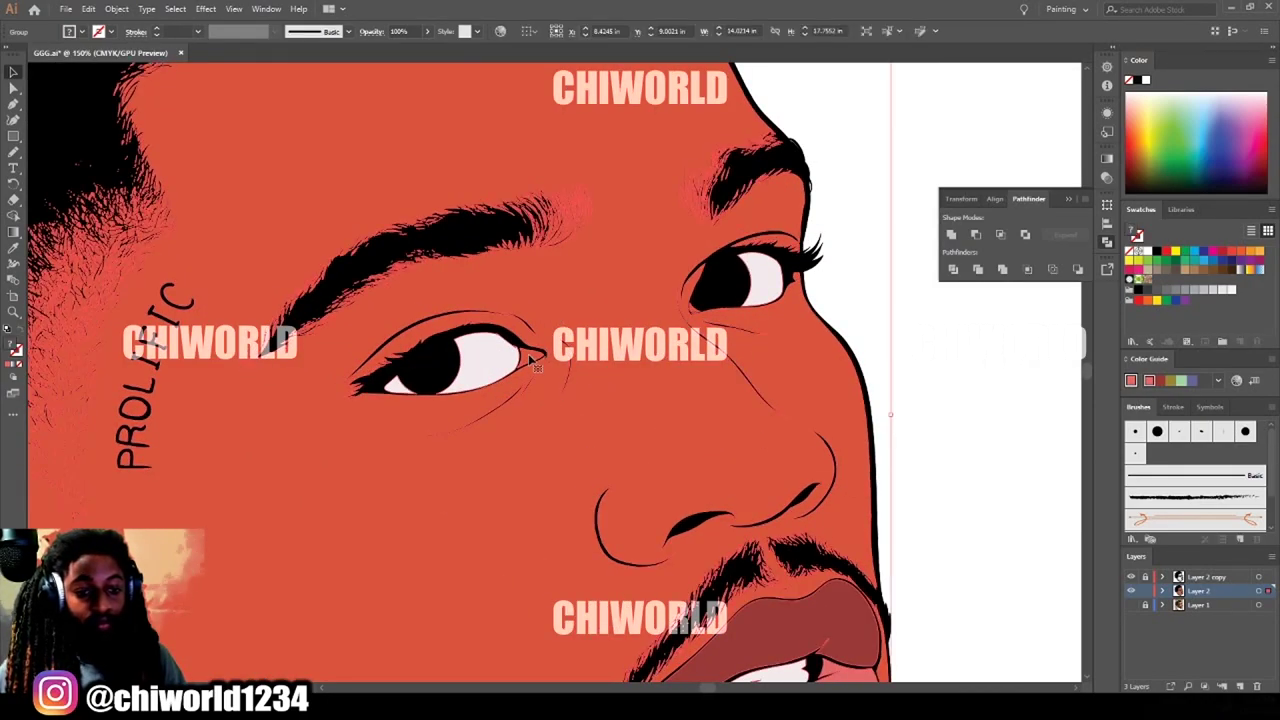
right_click(528, 354)
click(578, 452)
click(527, 357)
Fill the selected eye corner with the pink sampled from the lower lip using the Eyedropper, and exit isolation mode.
scroll(507, 364, down, 2)
scroll(507, 364, down, 1)
click(13, 248)
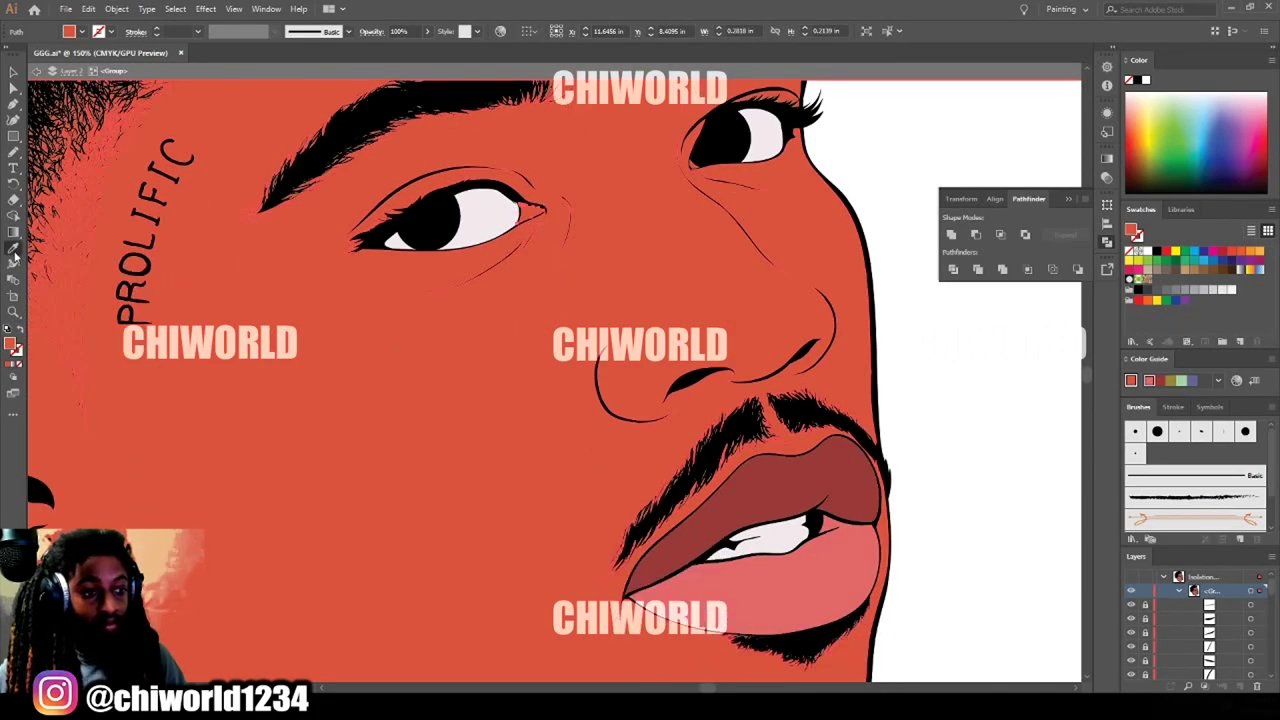
click(765, 583)
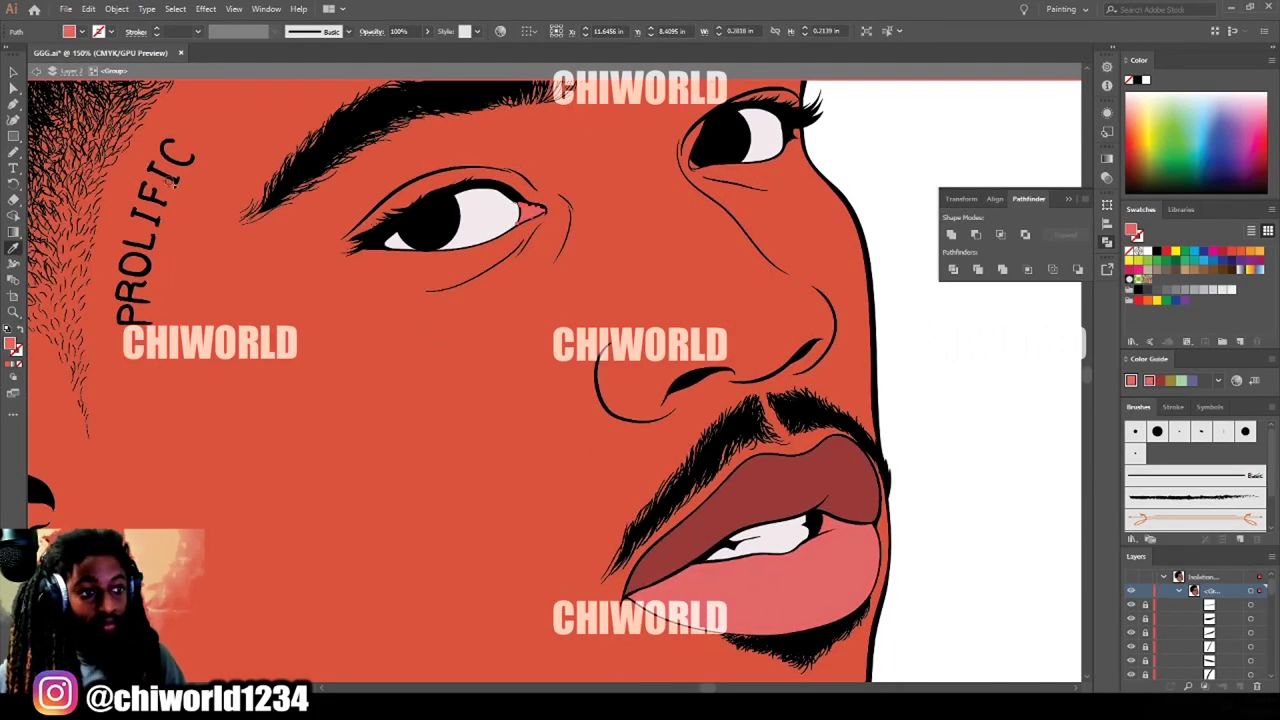
key(v)
click(522, 214)
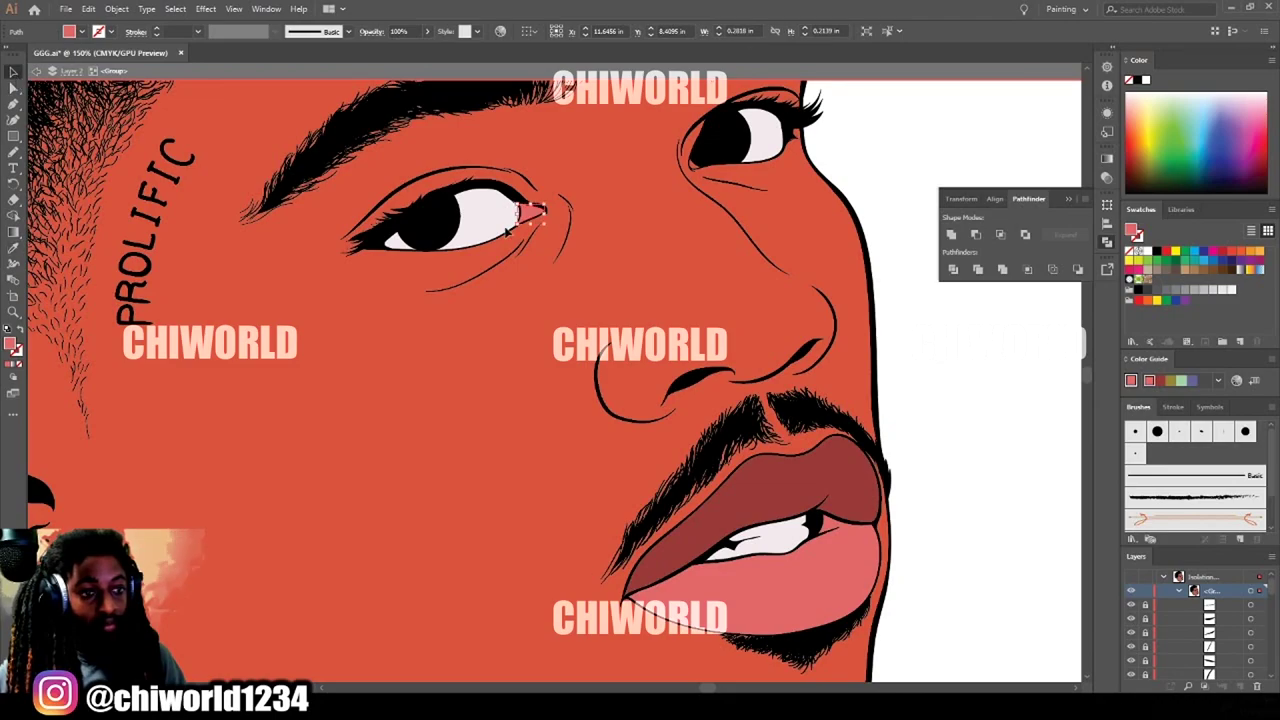
double_click(1002, 446)
key(ctrl+minus)
key(ctrl+minus)
key(ctrl+minus)
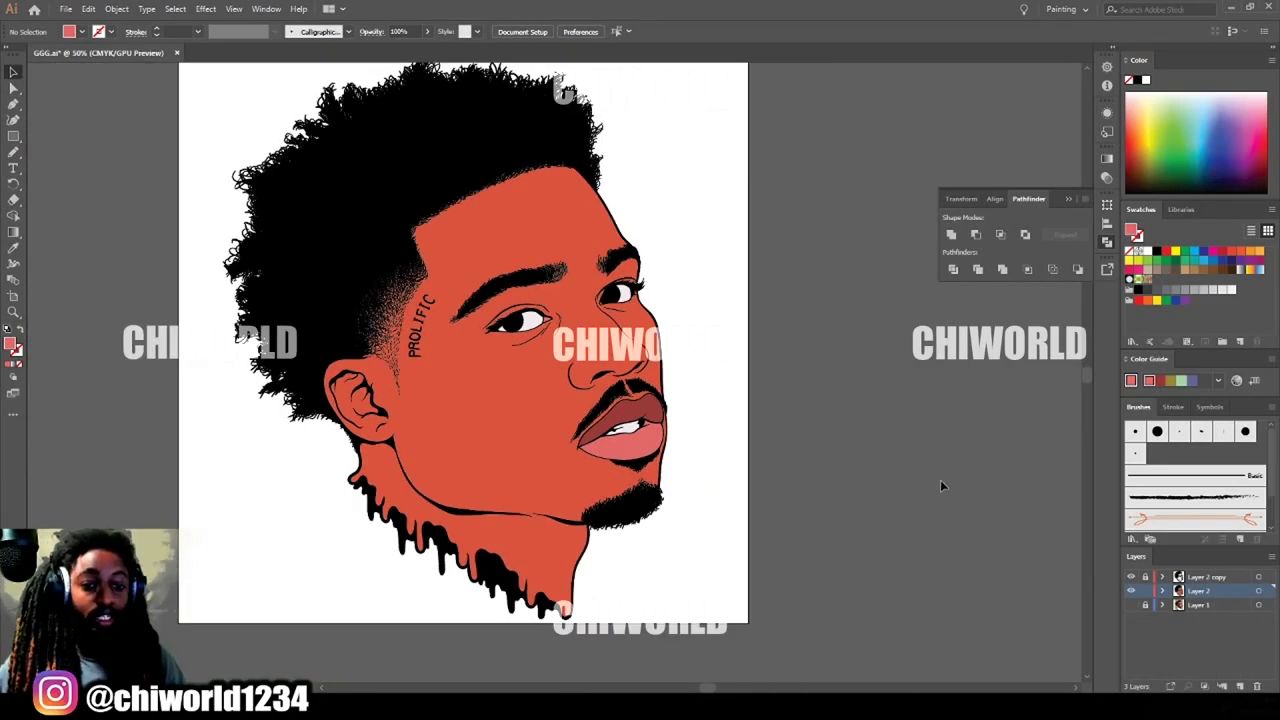
key(ctrl+minus)
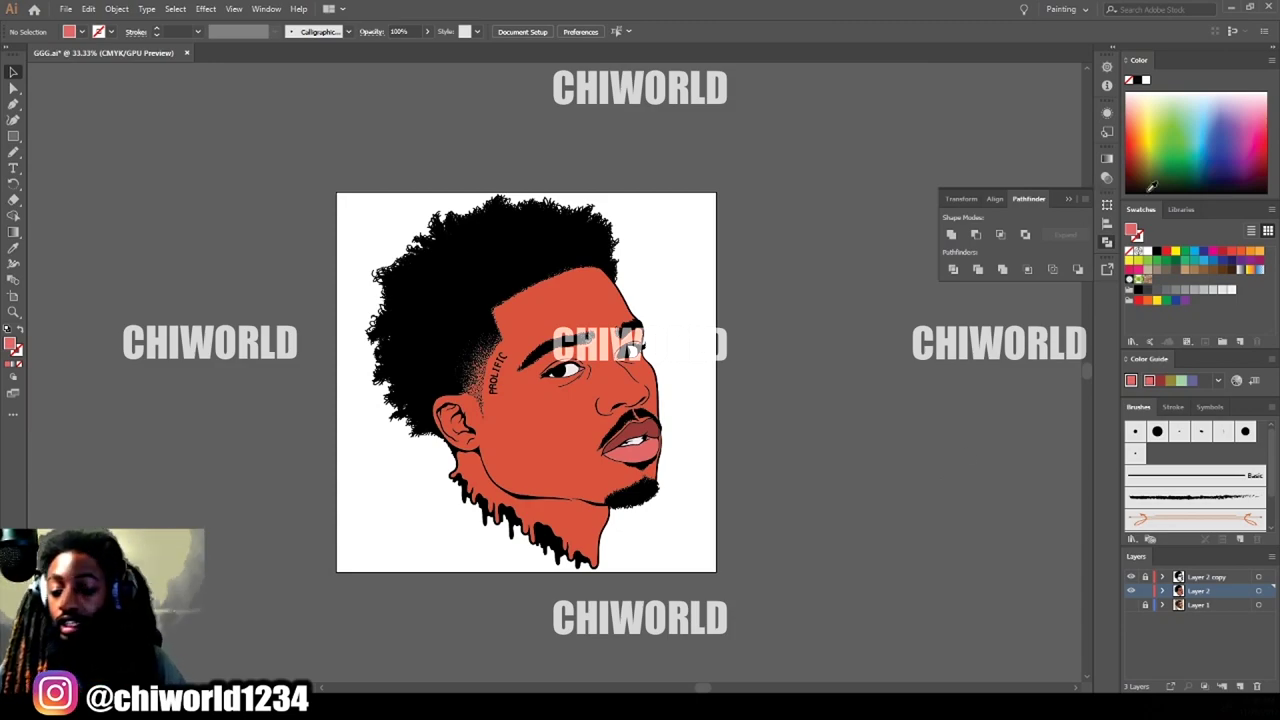
Duplicate Layer 2, lock and hide the original, and make the duplicate the active layer.
drag(1190, 589, 1241, 686)
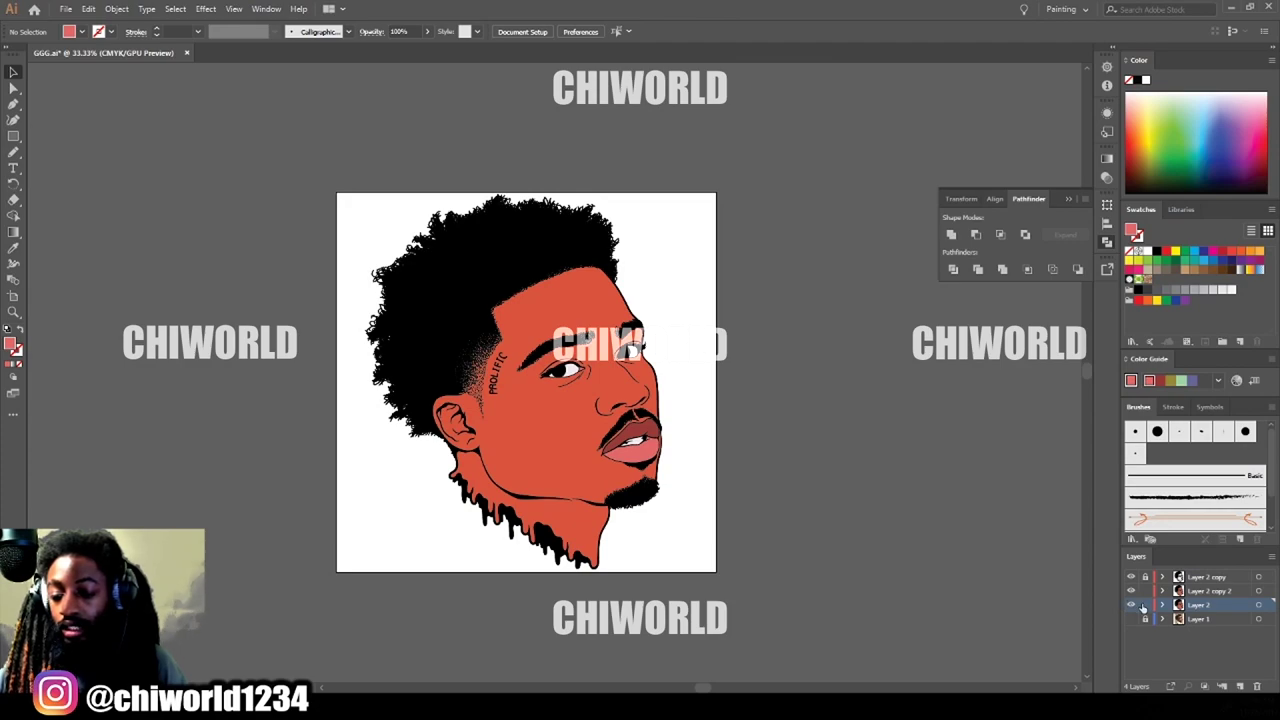
click(1131, 605)
click(1200, 590)
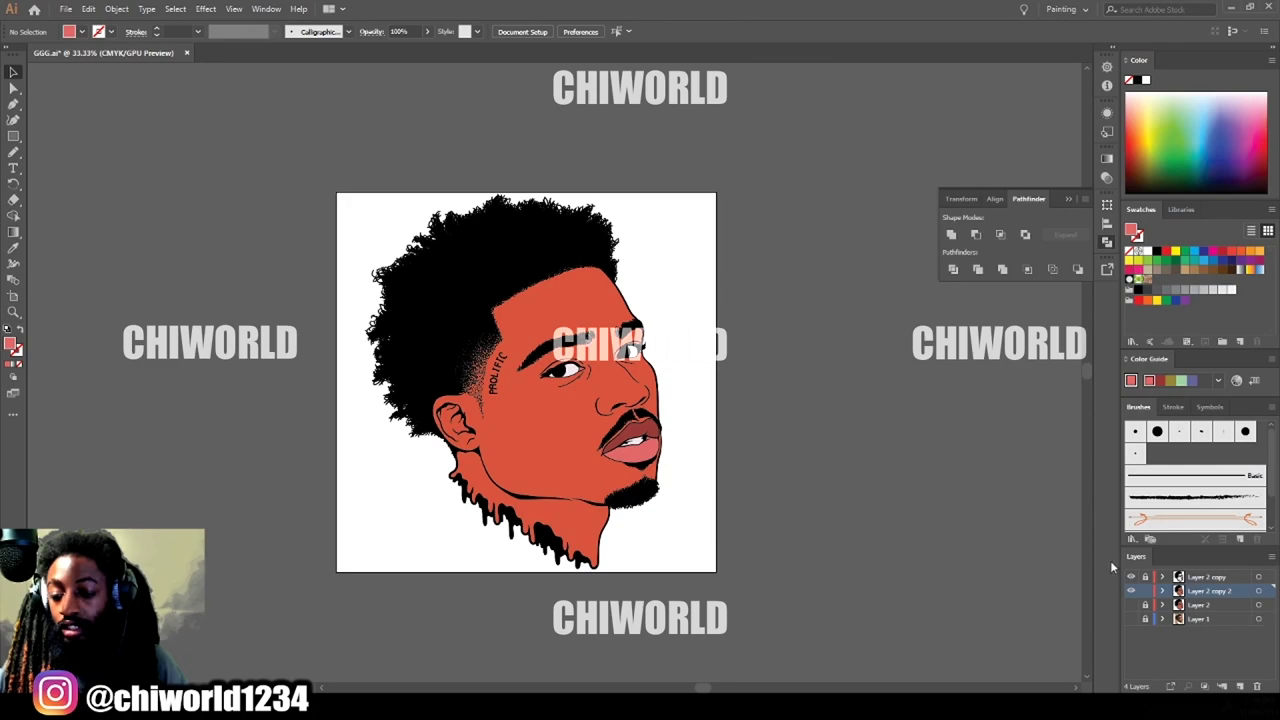
Try to delete the skin-coloured face shape from the duplicated layer.
click(13, 89)
click(490, 432)
key(Delete)
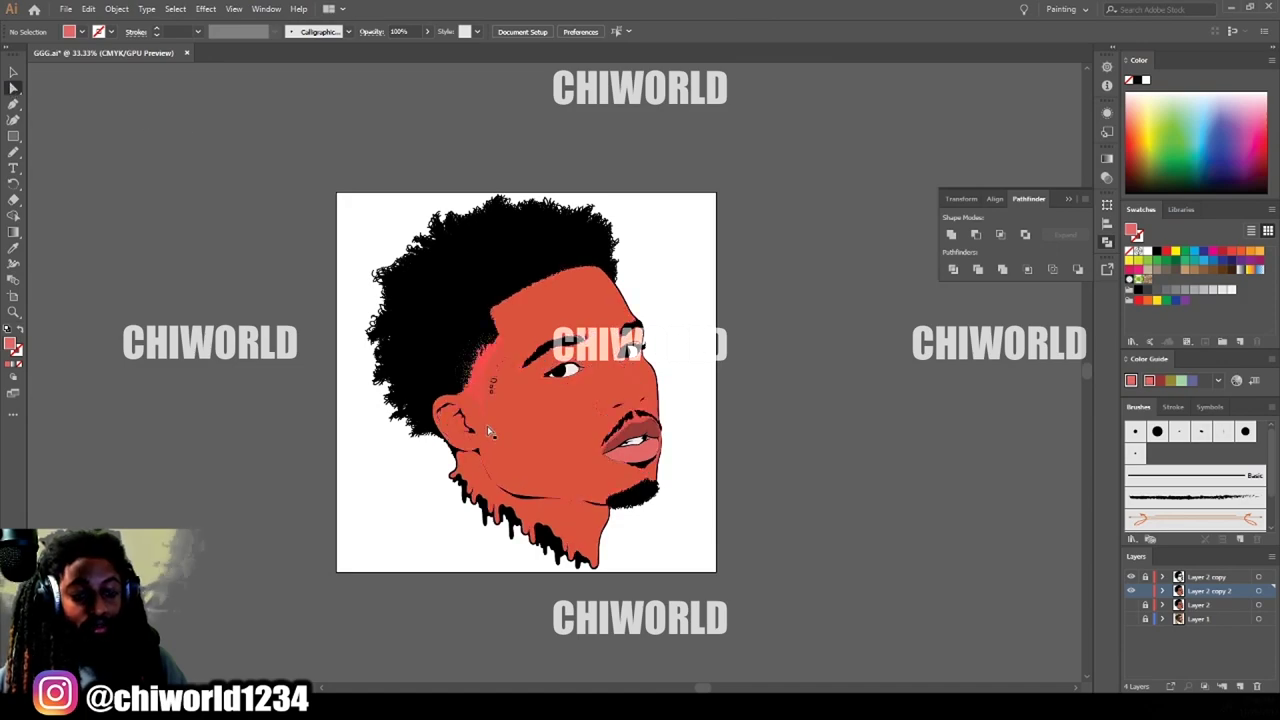
scroll(540, 400, down, 2)
key(ctrl+z)
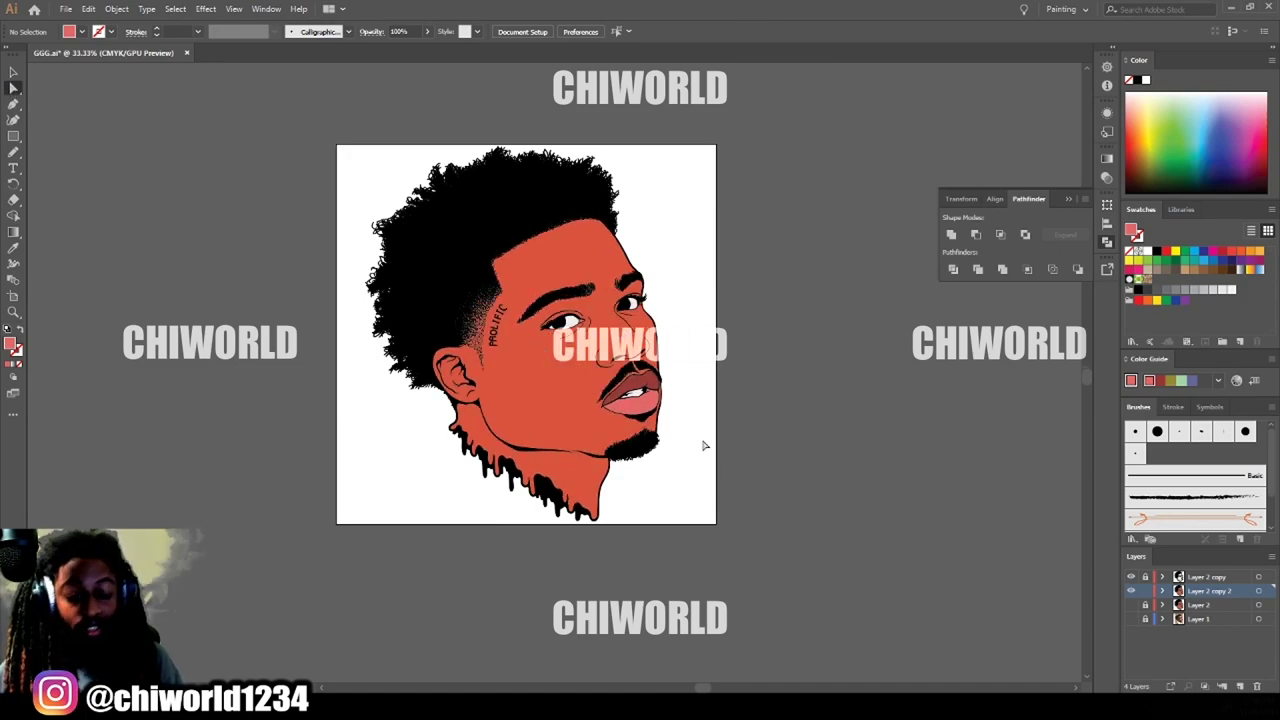
Delete the skin-coloured face and neck fill and the leftover orange pieces in the temple fade and PROLIFIC lettering.
key(ctrl+equal)
key(ctrl+equal)
click(392, 428)
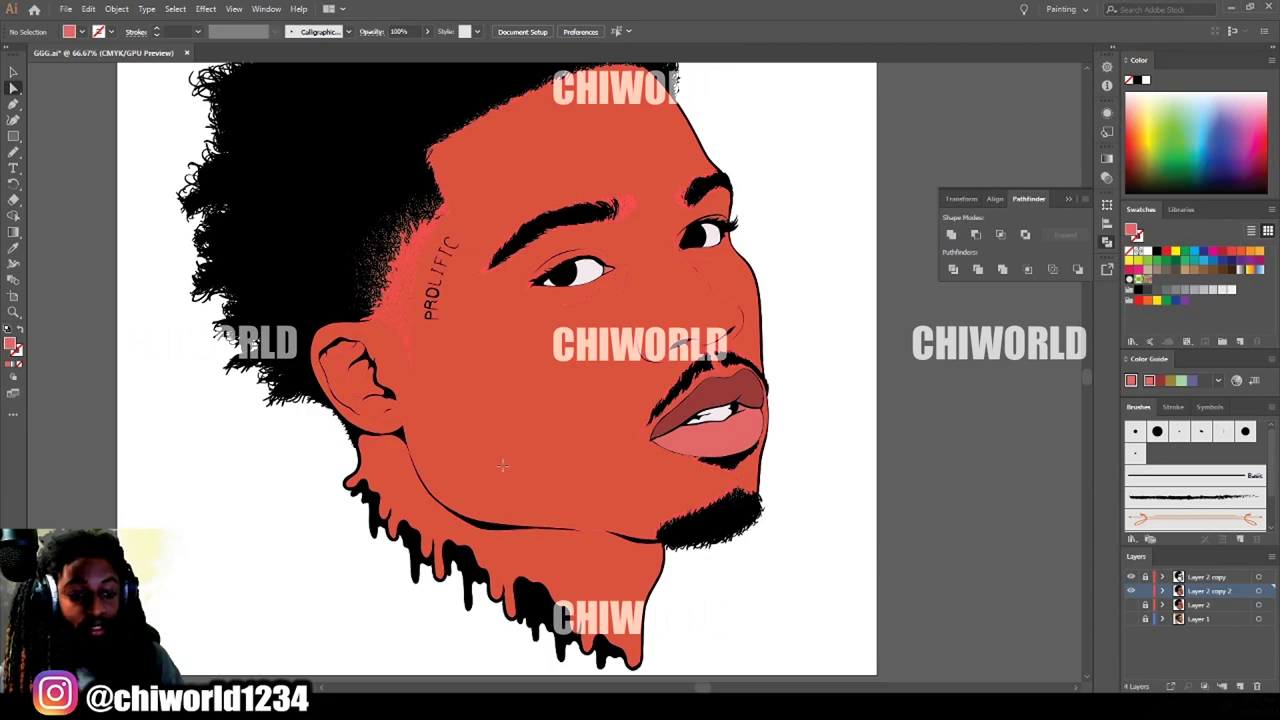
key(Delete)
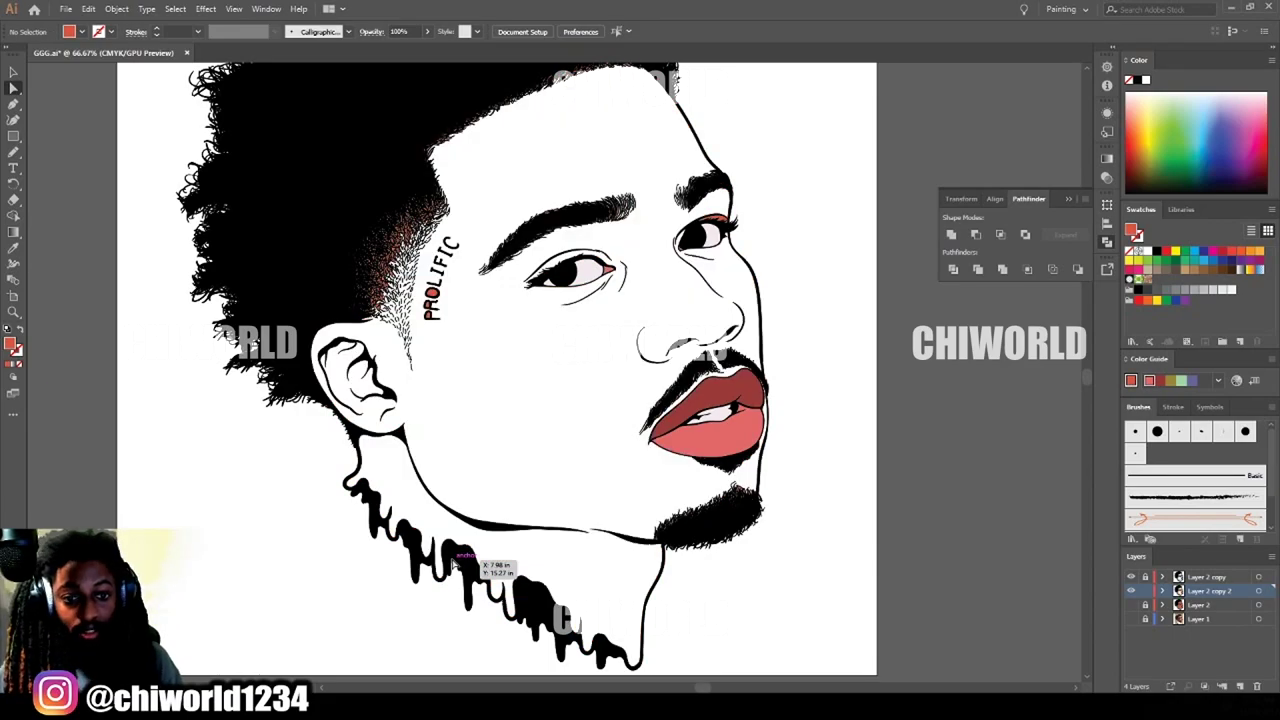
drag(243, 549, 485, 110)
key(Delete)
Delete the orange fragments left between the hairs along the forehead hairline.
scroll(452, 220, up, 3)
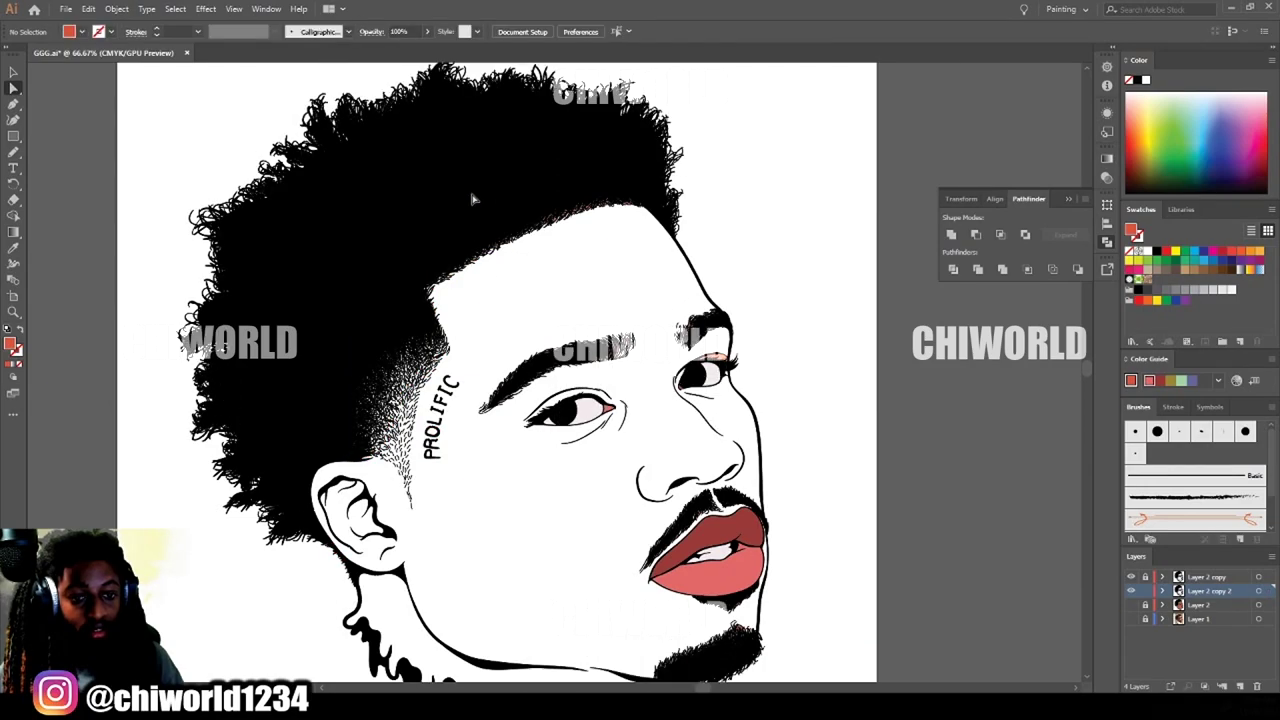
key(ctrl+plus)
key(ctrl+plus)
scroll(303, 234, up, 3)
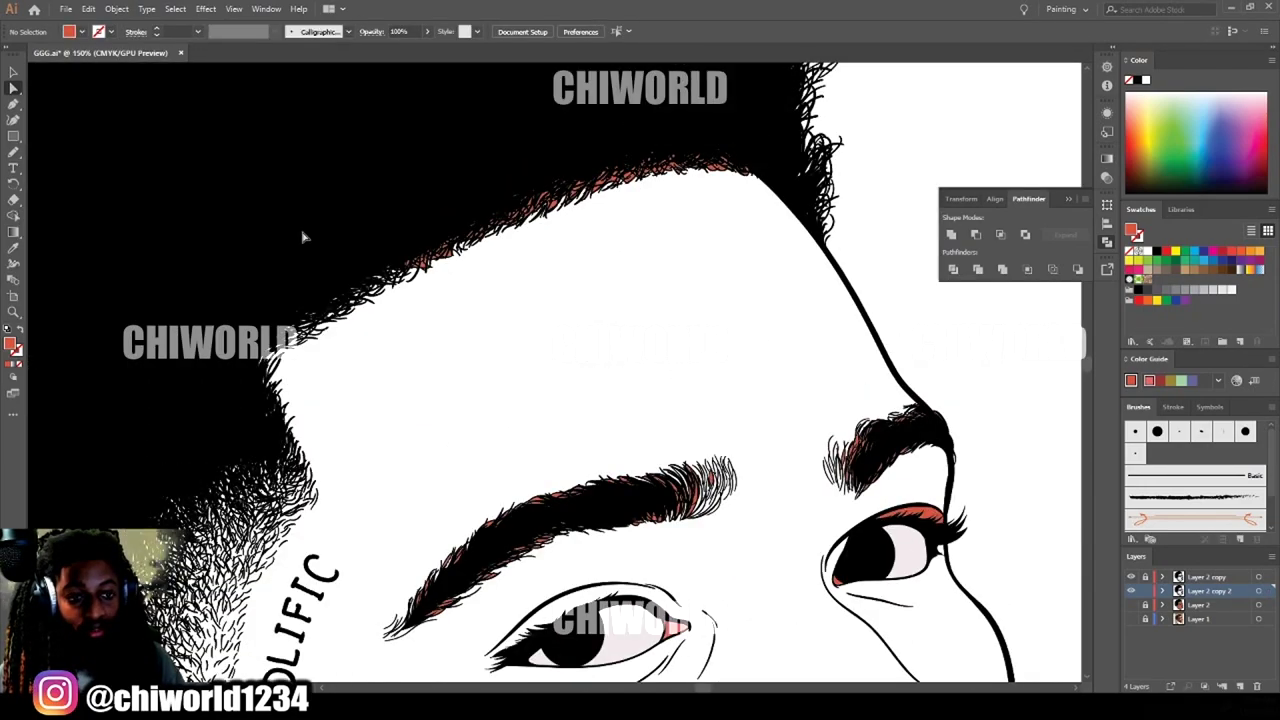
drag(315, 192, 968, 424)
key(Delete)
Delete the orange fragments in the eyebrow and upper eyelid on the far side of the face.
scroll(966, 423, down, 3)
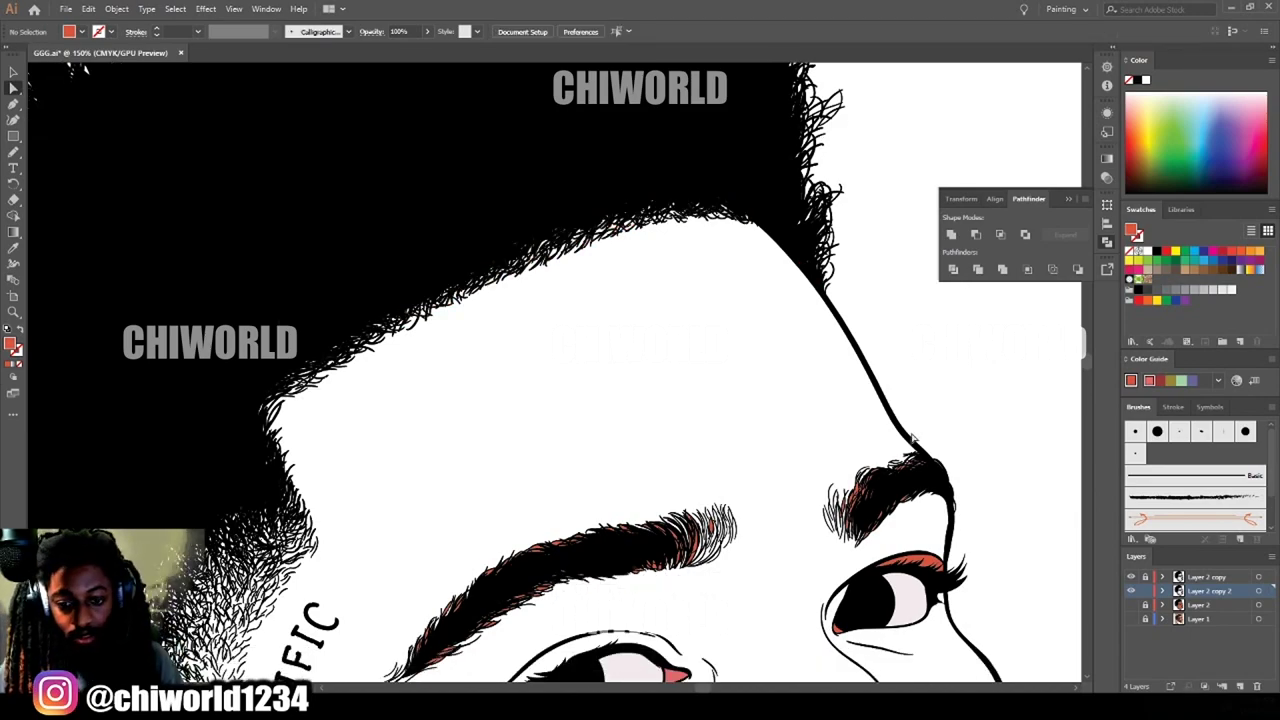
drag(803, 308, 1005, 481)
key(Delete)
Delete the orange fragments among the hairs of the eyebrow nearer the ear.
scroll(645, 452, down, 1)
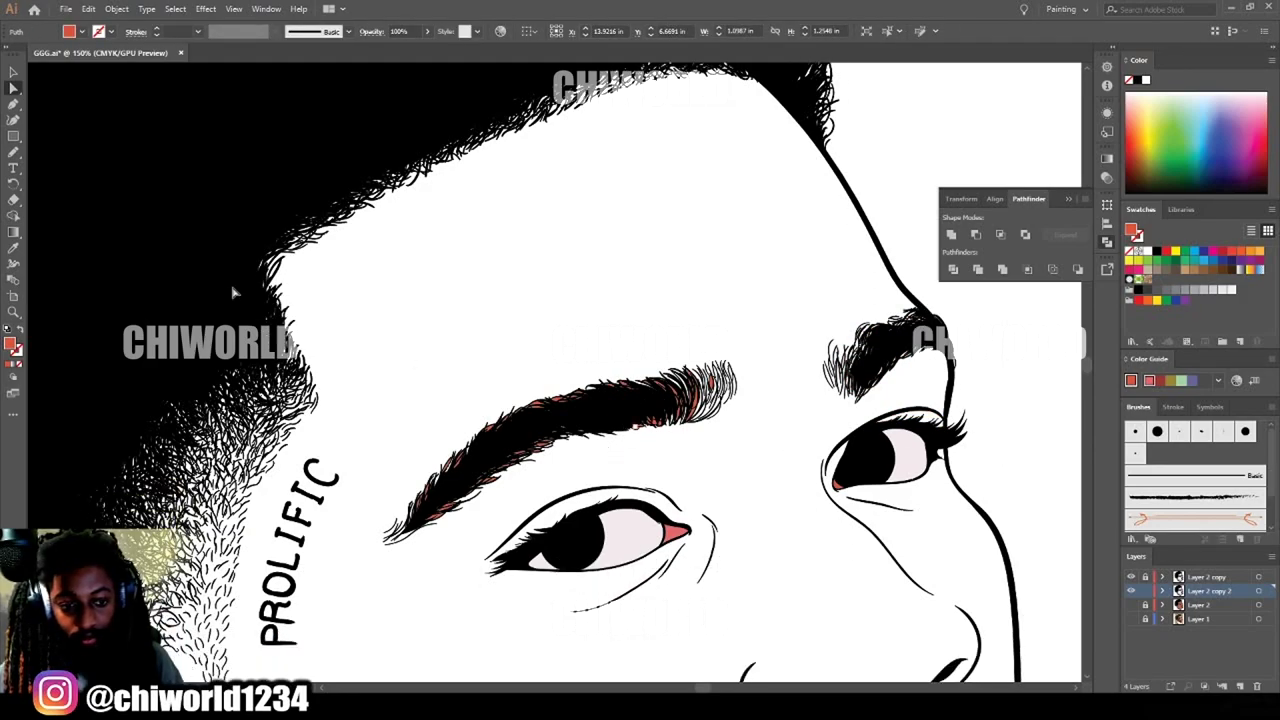
drag(424, 267, 763, 466)
key(Delete)
drag(367, 384, 551, 522)
key(Delete)
drag(352, 480, 446, 592)
Fill the far eye's inner corner with the pink sampled from the near eye's corner using the Eyedropper, and deselect it.
scroll(810, 512, up, 2)
click(865, 455)
key(i)
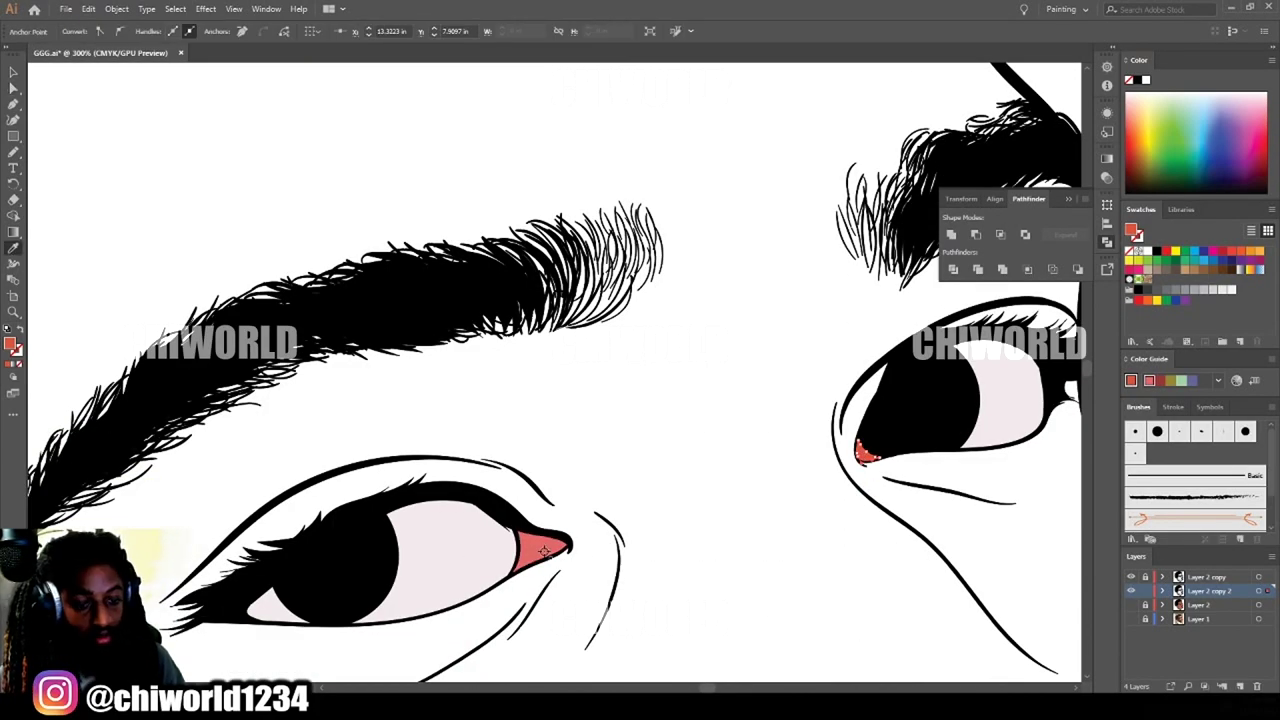
click(541, 550)
key(v)
click(575, 390)
Delete all the orange fragments among the hairs of the chin beard.
scroll(562, 272, down, 4)
key(a)
scroll(260, 299, down, 2)
scroll(680, 380, up, 1)
drag(502, 641, 836, 498)
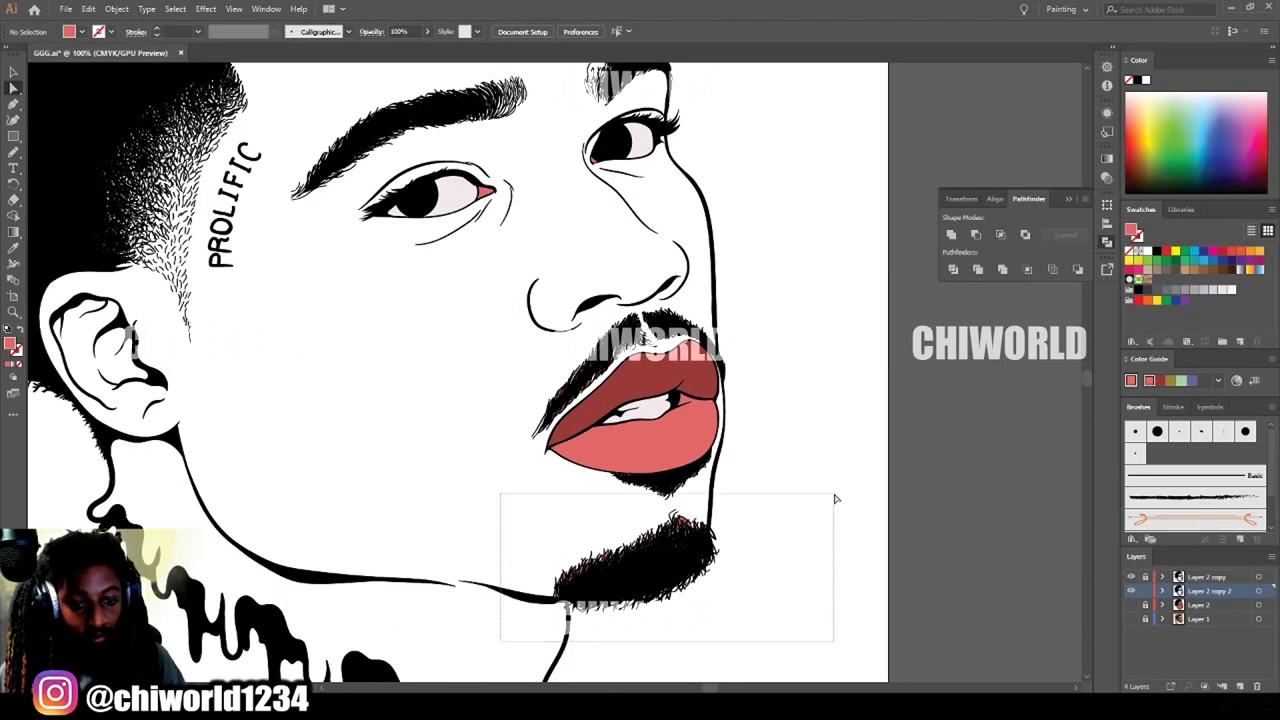
key(Delete)
scroll(821, 573, down, 2)
scroll(690, 380, up, 4)
drag(231, 485, 453, 386)
key(Delete)
drag(417, 538, 777, 415)
key(Delete)
drag(622, 467, 855, 357)
key(Delete)
drag(717, 400, 820, 311)
key(Delete)
Delete the orange fragments from the half of the moustache on the far side of the face.
drag(818, 263, 790, 237)
scroll(834, 417, up, 10)
drag(560, 233, 894, 420)
key(Delete)
scroll(374, 237, down, 2)
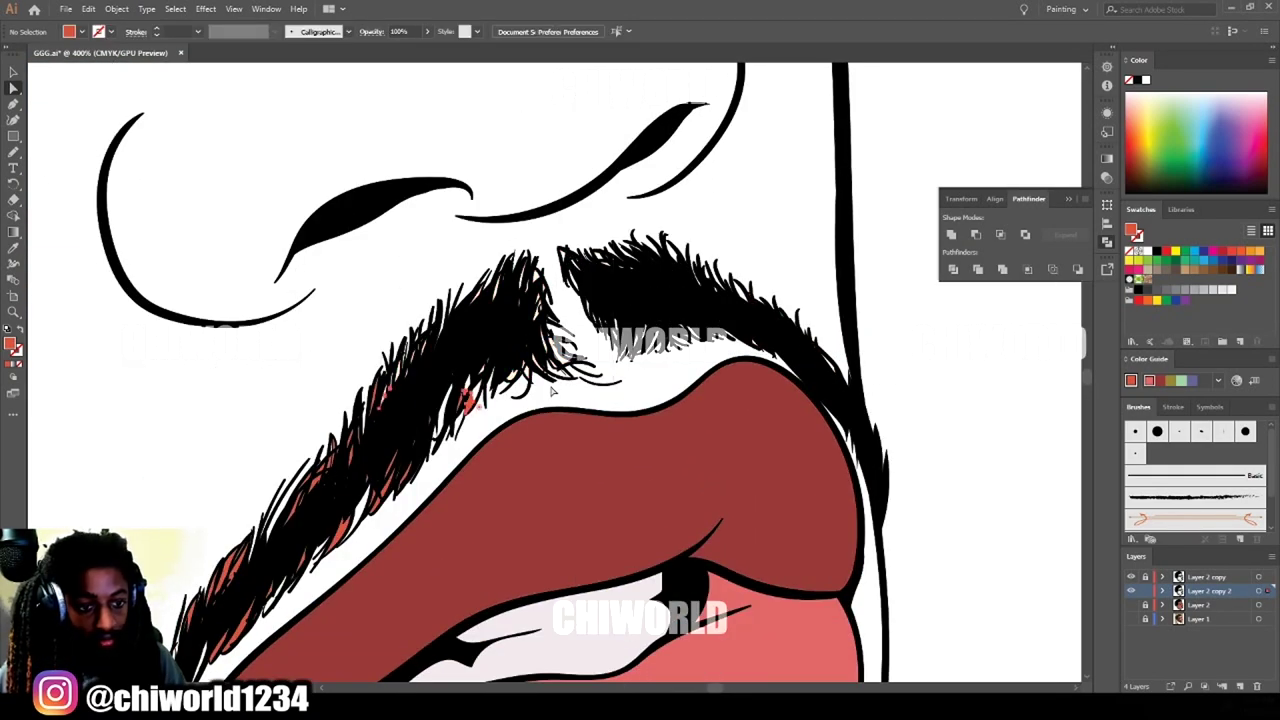
Delete the orange fragments from the half of the moustache nearer the ear.
scroll(385, 439, down, 1)
scroll(387, 440, down, 1)
drag(278, 438, 424, 535)
key(Delete)
drag(386, 281, 500, 442)
key(Delete)
key(Delete)
drag(492, 221, 582, 375)
key(Delete)
drag(549, 135, 760, 315)
key(Delete)
Examine the hair, eyebrows, moustache and beard for leftover skin-coloured fragments.
scroll(640, 275, up, 3)
scroll(851, 463, down, 5)
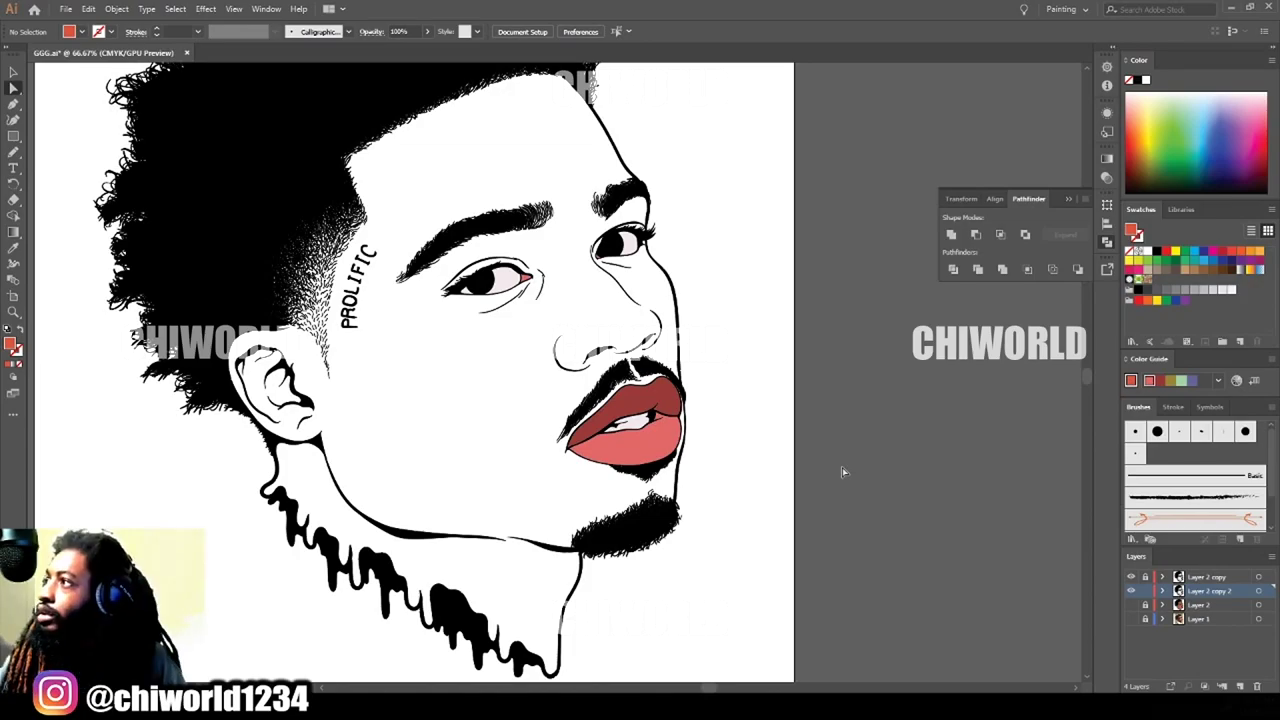
scroll(839, 466, up, 3)
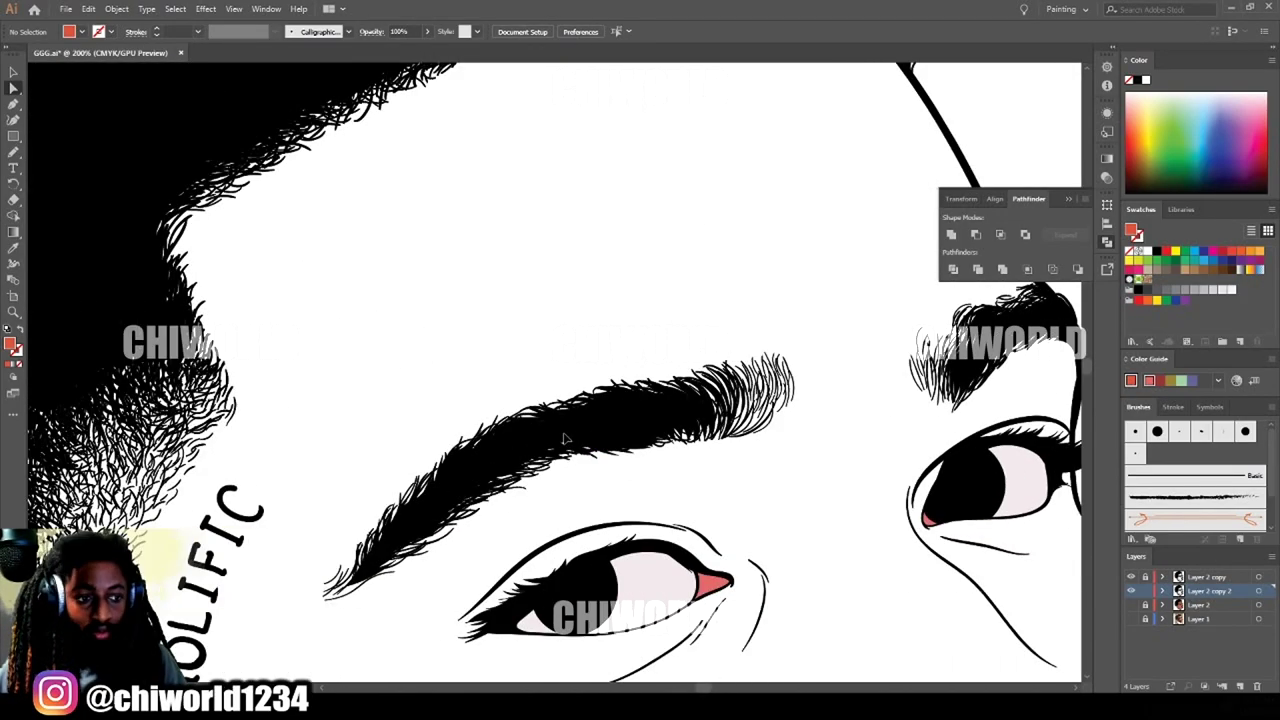
scroll(880, 493, down, 4)
scroll(880, 493, down, 2)
scroll(797, 515, up, 2)
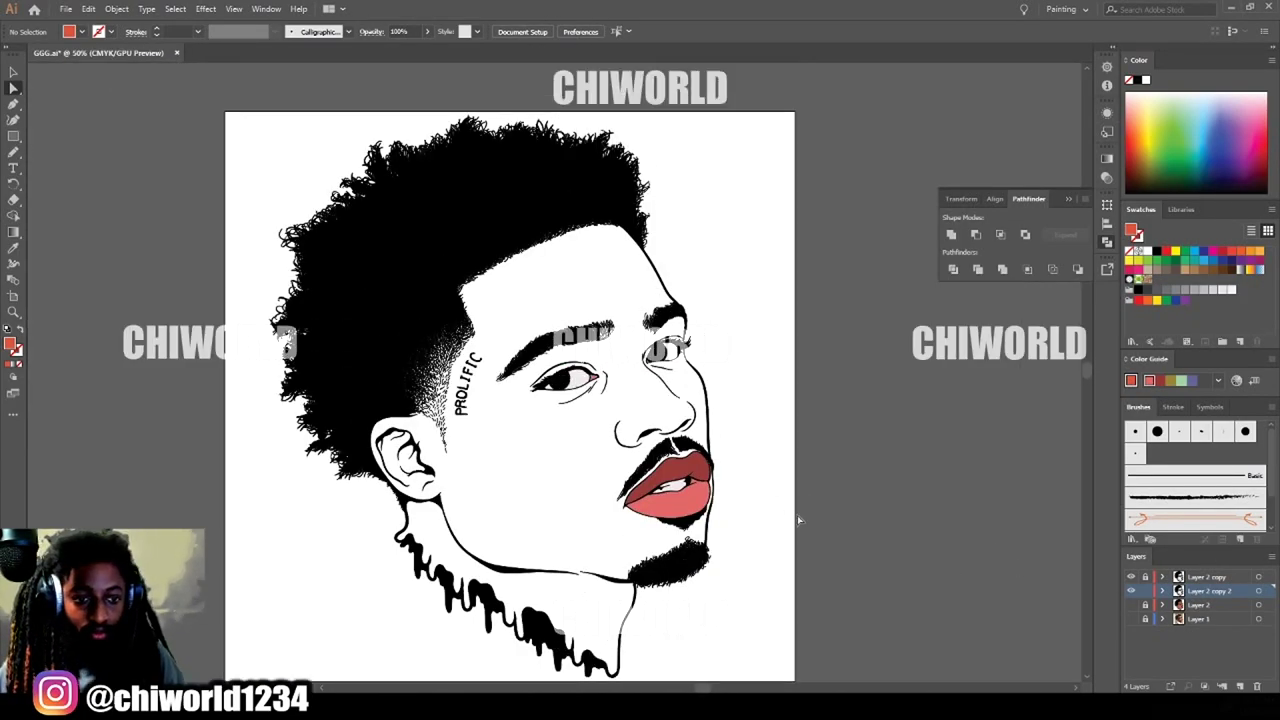
scroll(530, 199, up, 2)
scroll(821, 407, down, 3)
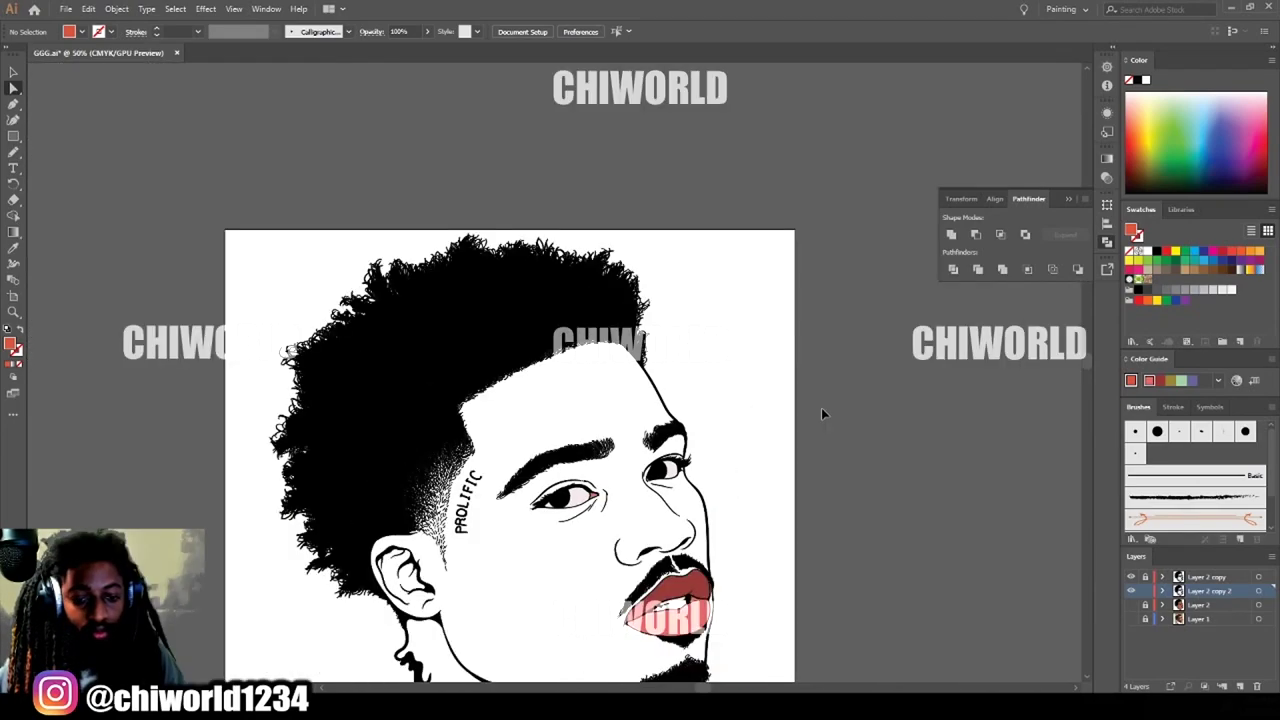
scroll(821, 407, down, 2)
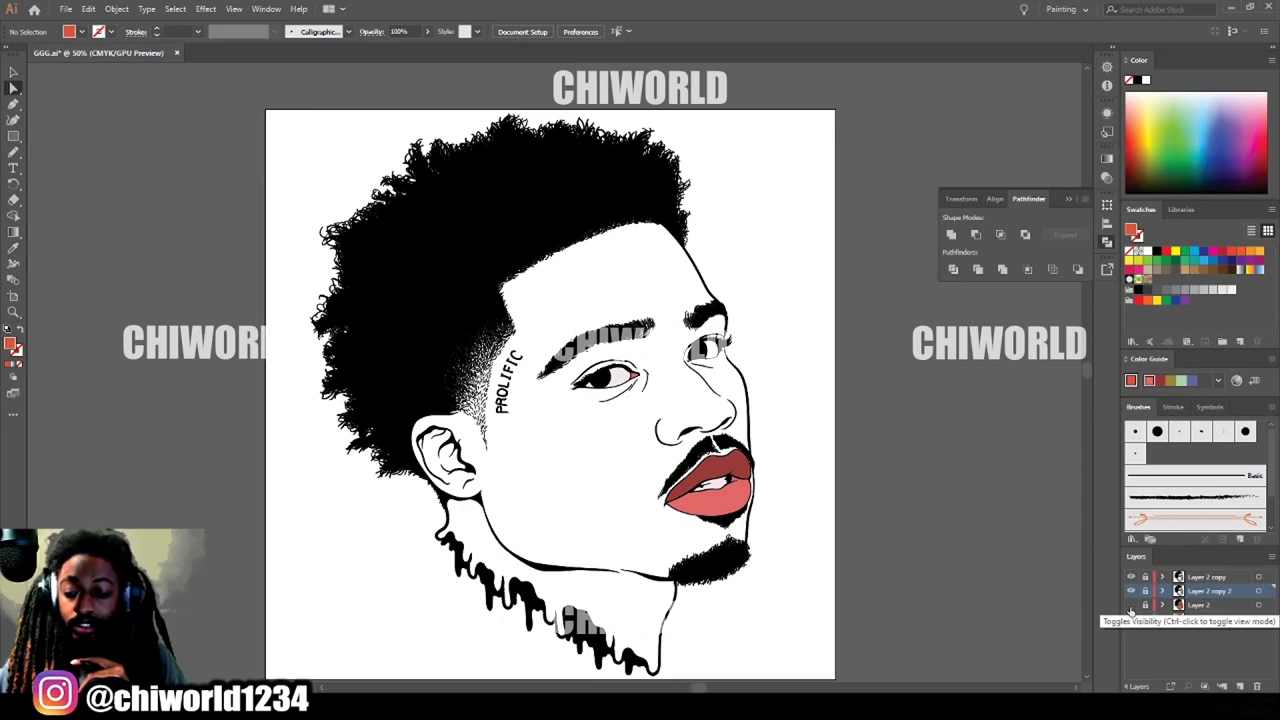
Make Layer 2 visible and add a new layer directly above it, beneath Layer 2 copy 2.
click(1131, 605)
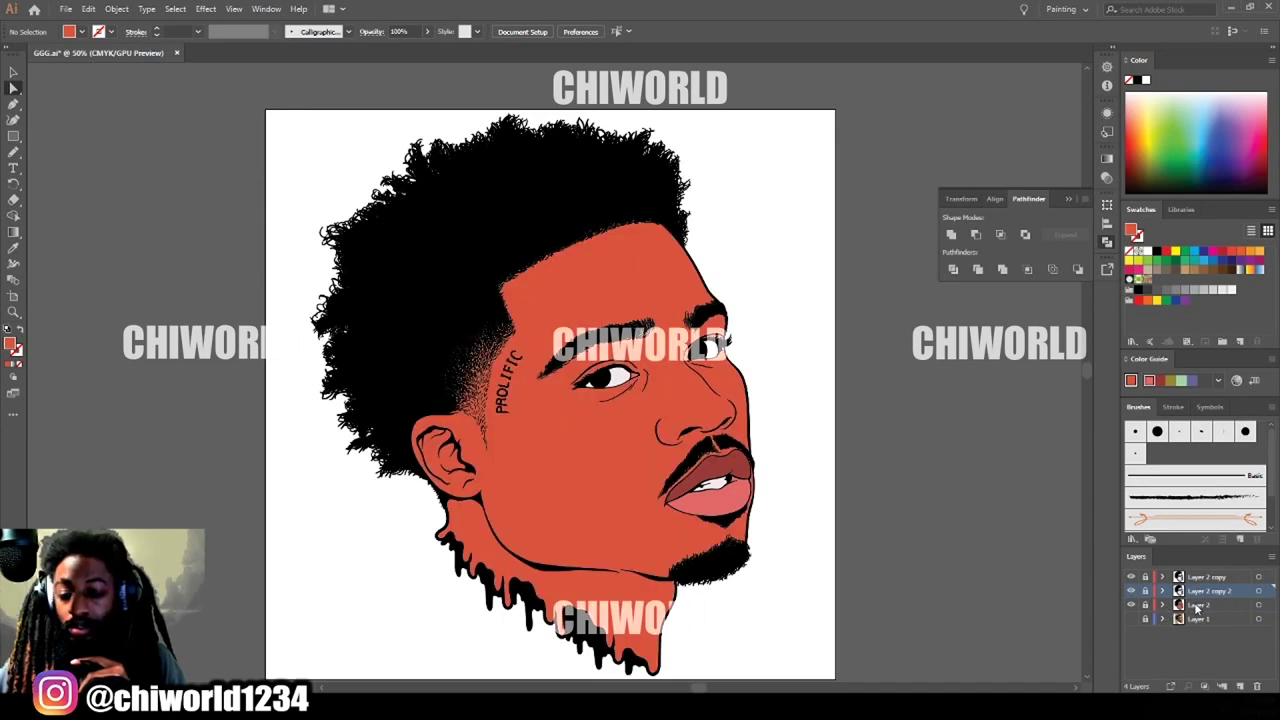
click(1240, 686)
drag(1187, 594, 1184, 616)
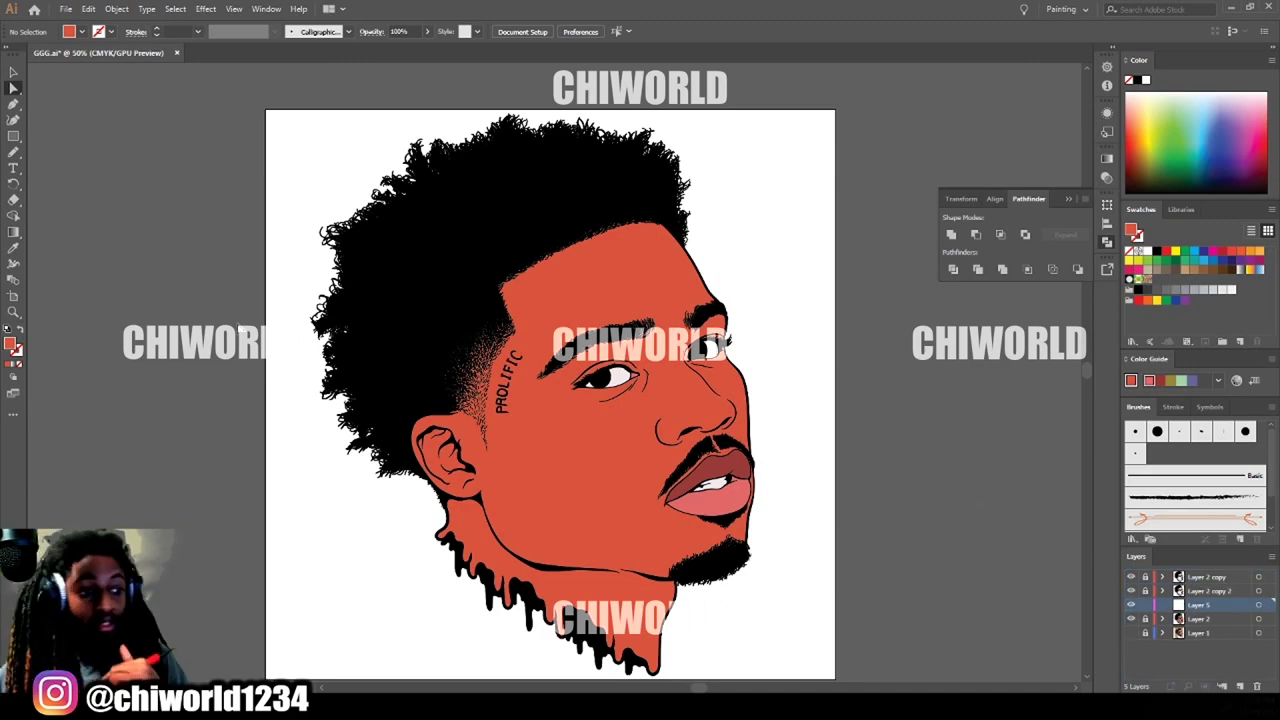
Set the fill colour to a dark reddish brown for shading.
double_click(11, 345)
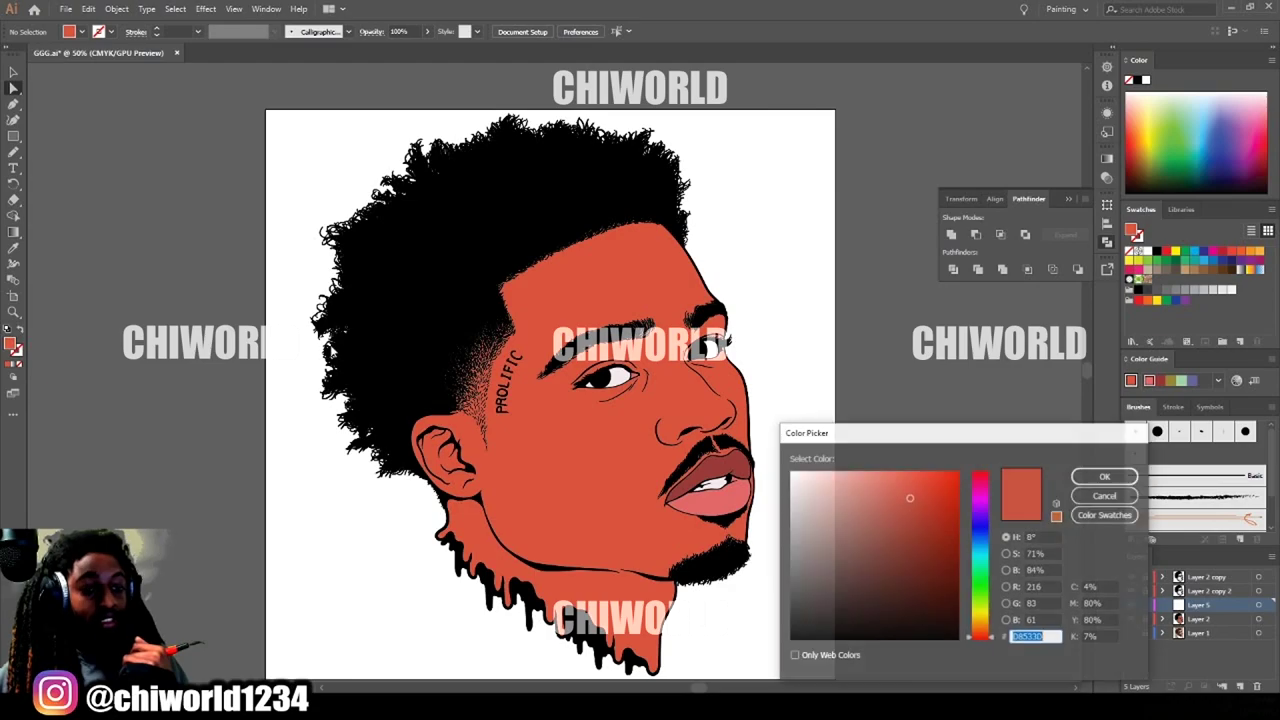
drag(890, 552, 901, 568)
click(1105, 476)
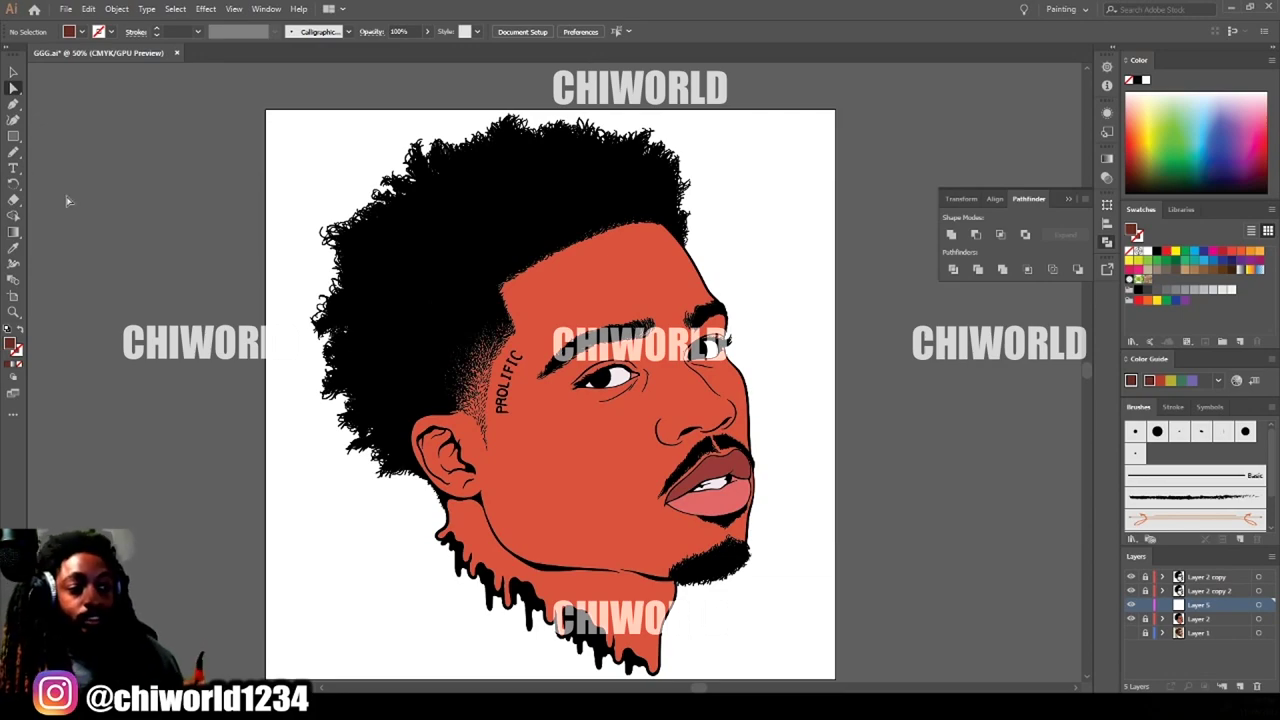
Try out large freehand shadow shapes over the face with the Pencil tool, undoing each one.
click(14, 152)
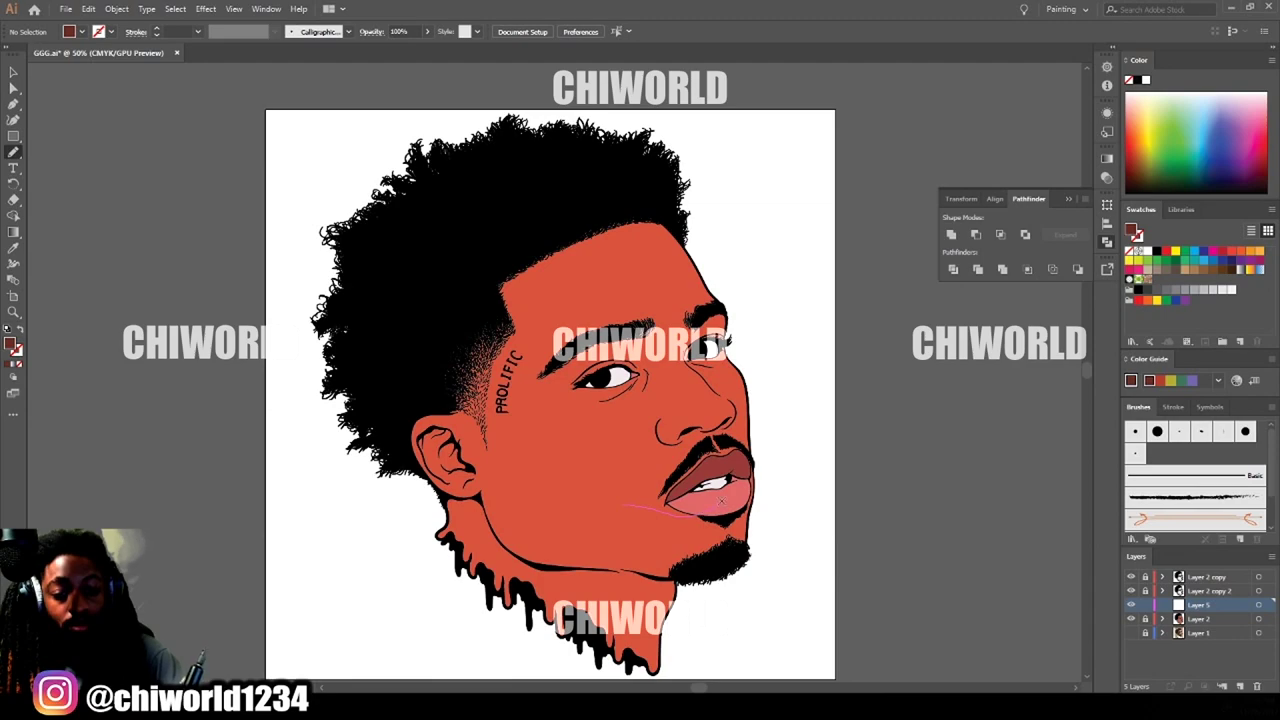
drag(539, 296, 540, 296)
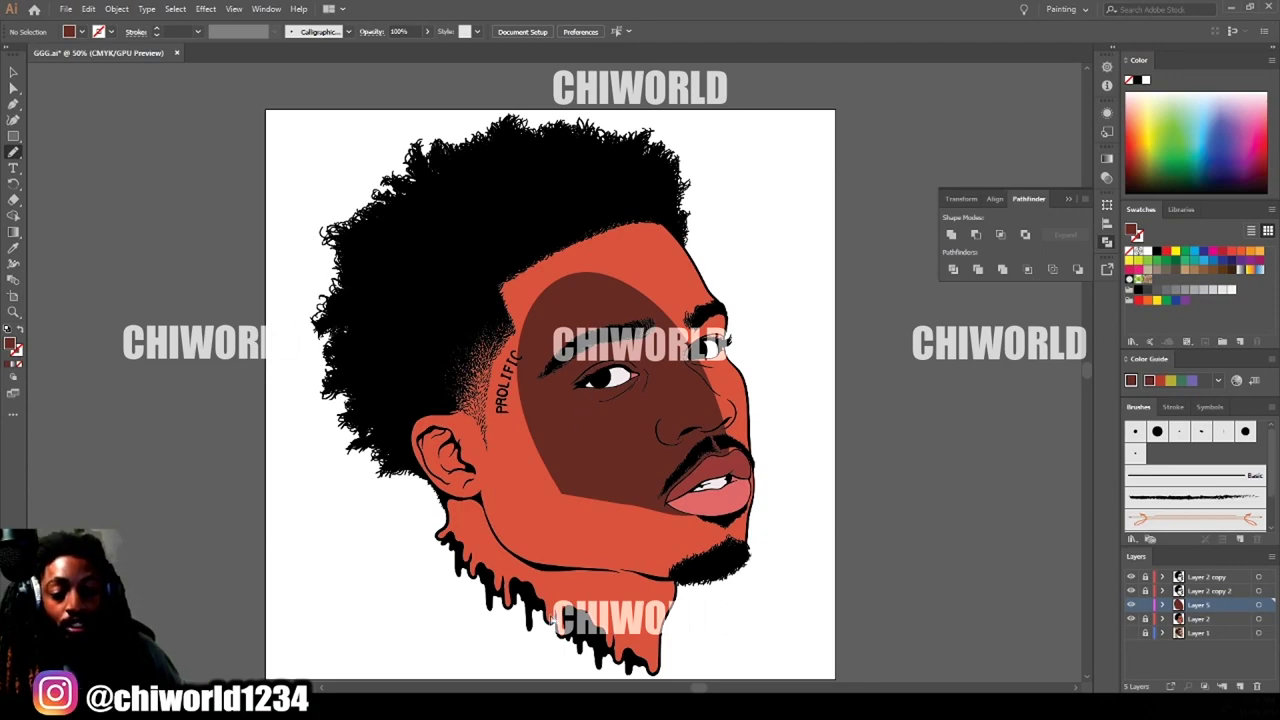
key(ctrl+z)
mouse_move(669, 567)
mouse_down()
mouse_move(704, 557)
mouse_move(708, 429)
mouse_move(616, 540)
mouse_up()
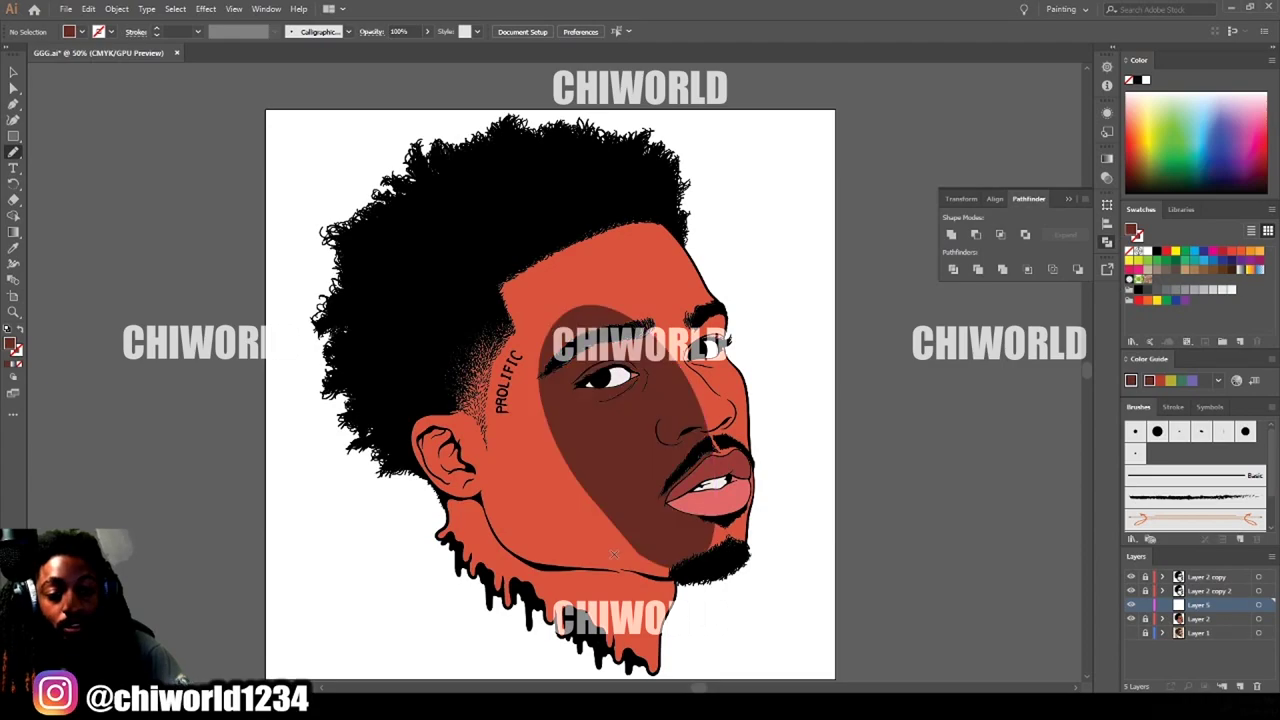
key(ctrl+z)
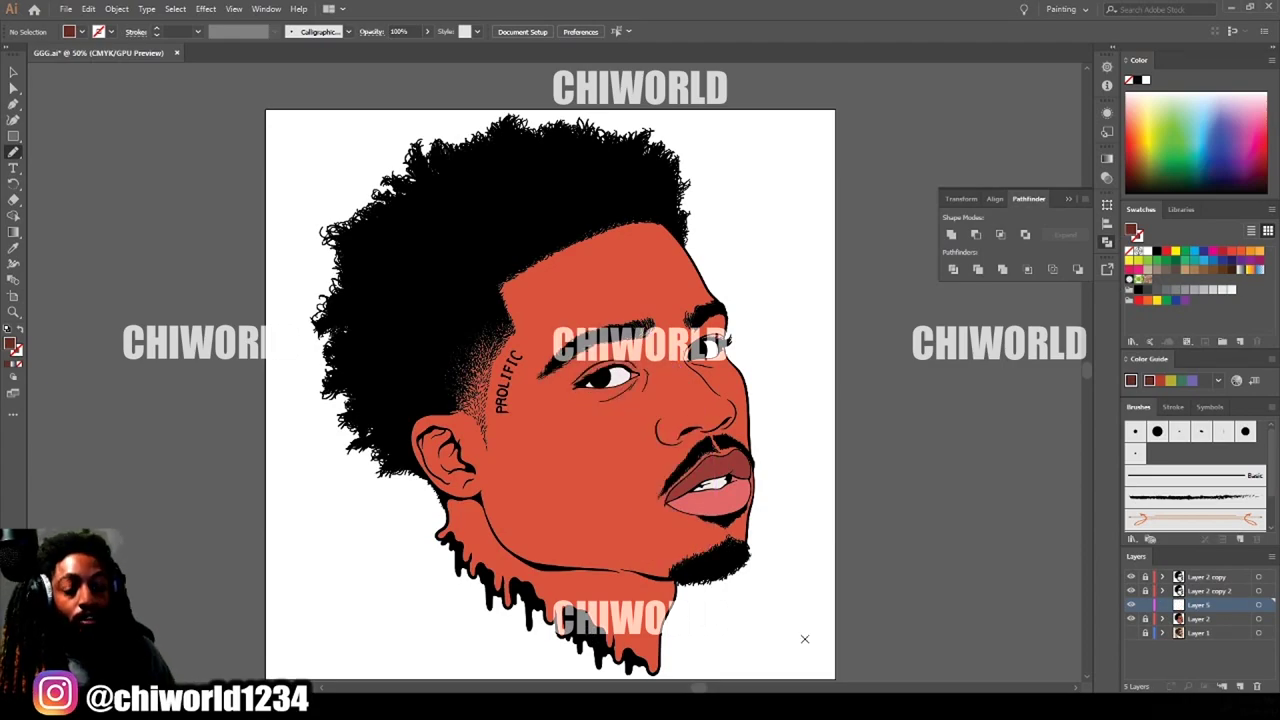
Sample the skin colour with the Eyedropper and darken the fill to RGB 178, 71, 56 for shading.
key(ctrl+plus)
key(ctrl+plus)
key(ctrl+plus)
scroll(966, 640, right, 4)
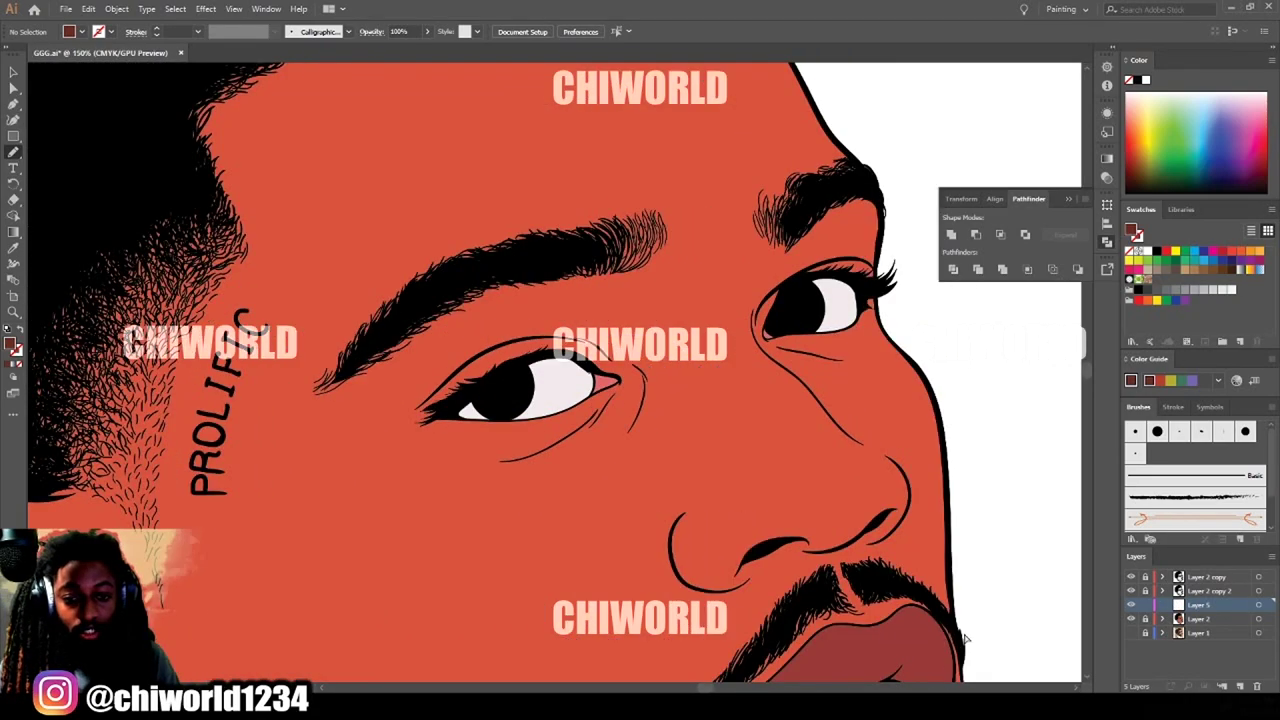
scroll(958, 631, down, 1)
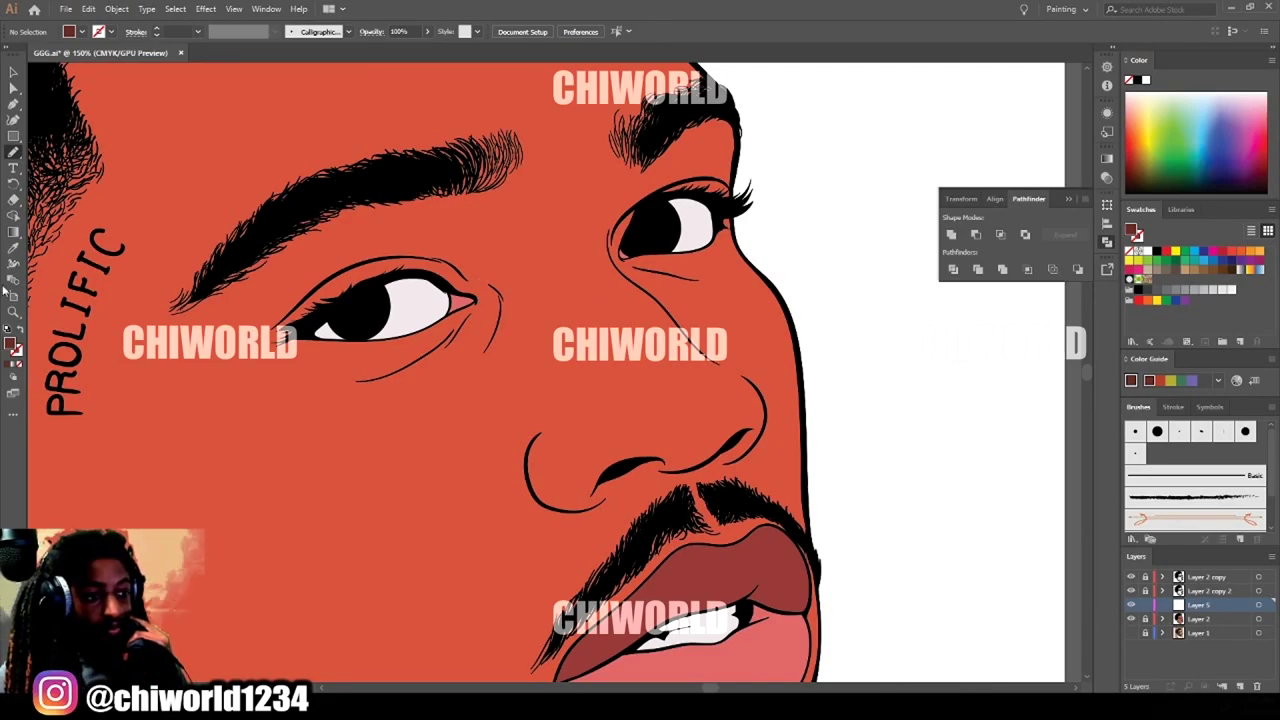
click(13, 248)
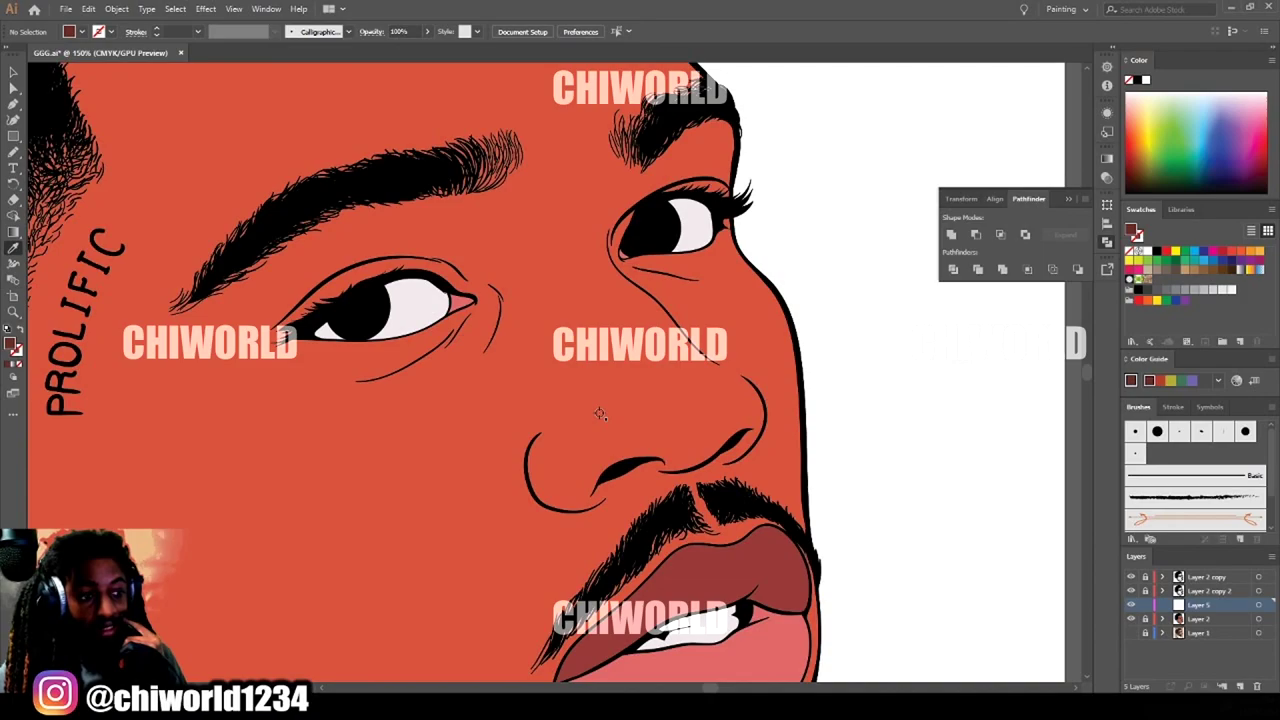
click(600, 413)
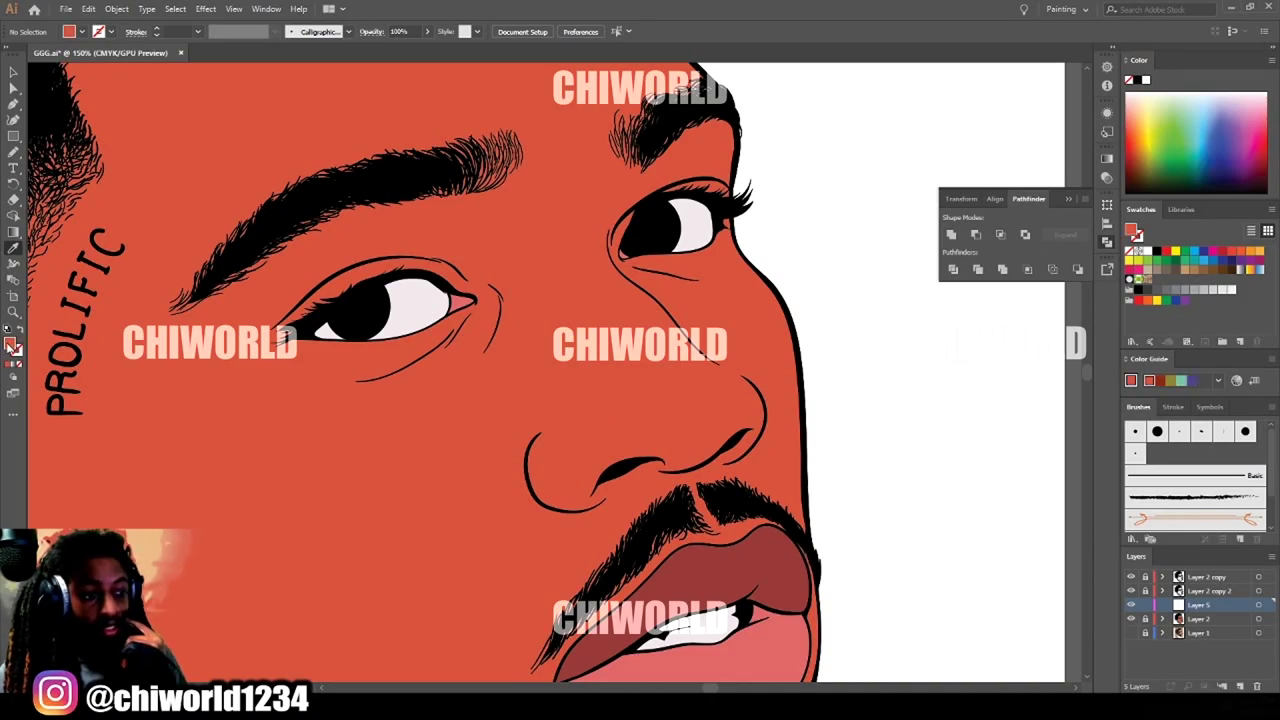
double_click(10, 345)
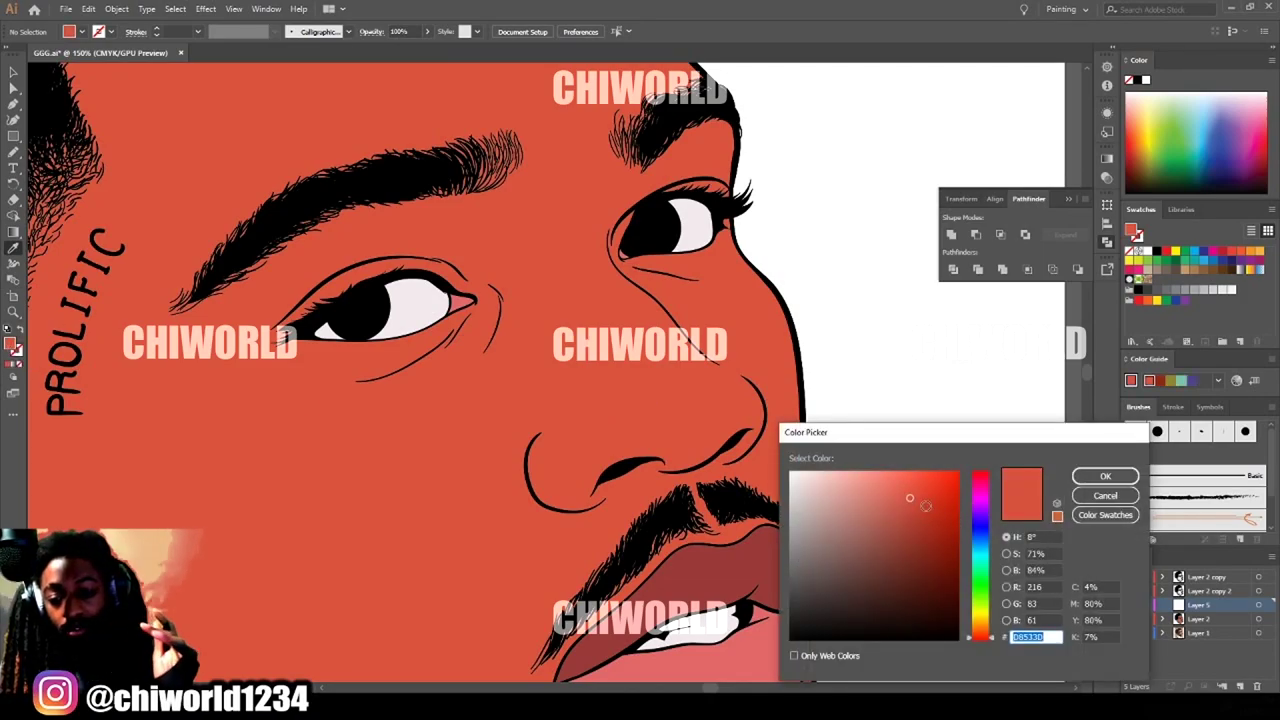
mouse_move(910, 500)
mouse_down()
mouse_move(923, 526)
mouse_move(906, 521)
mouse_up()
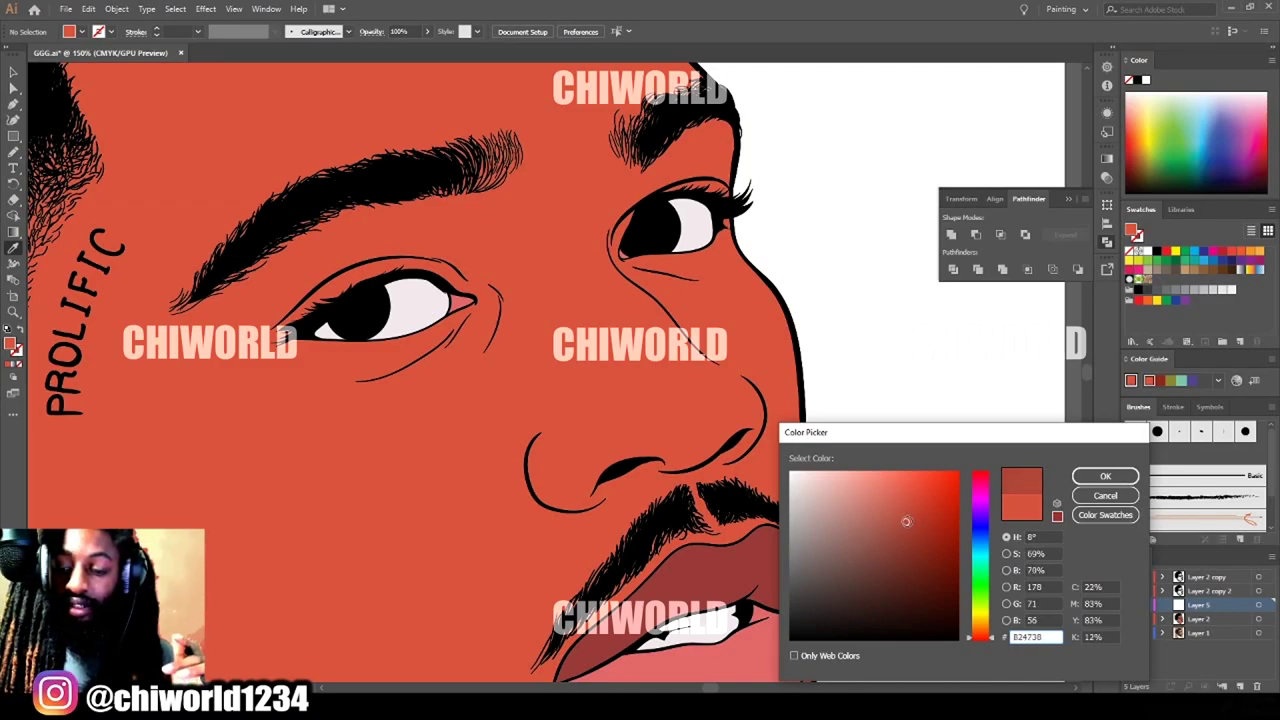
click(1105, 478)
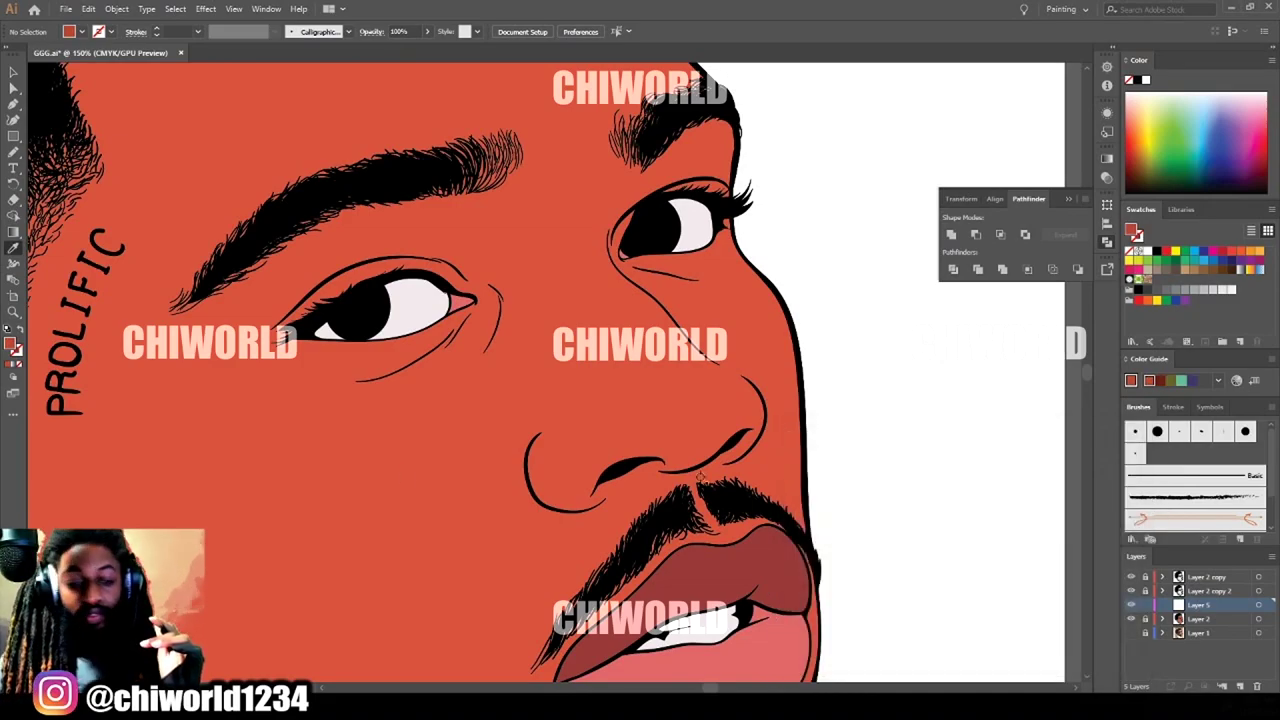
Draw a freehand shadow shape with the Pencil tool around the nostrils, the underside of the nose and its near wing.
click(12, 155)
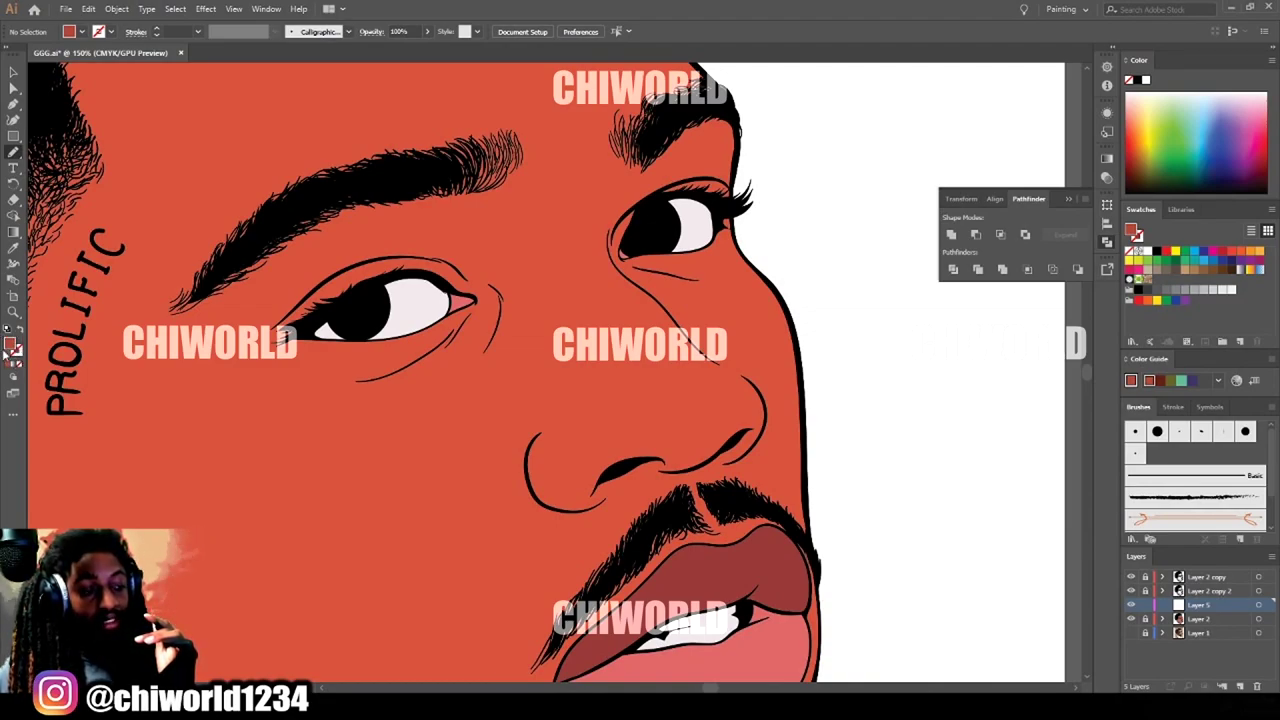
scroll(931, 478, up, 5)
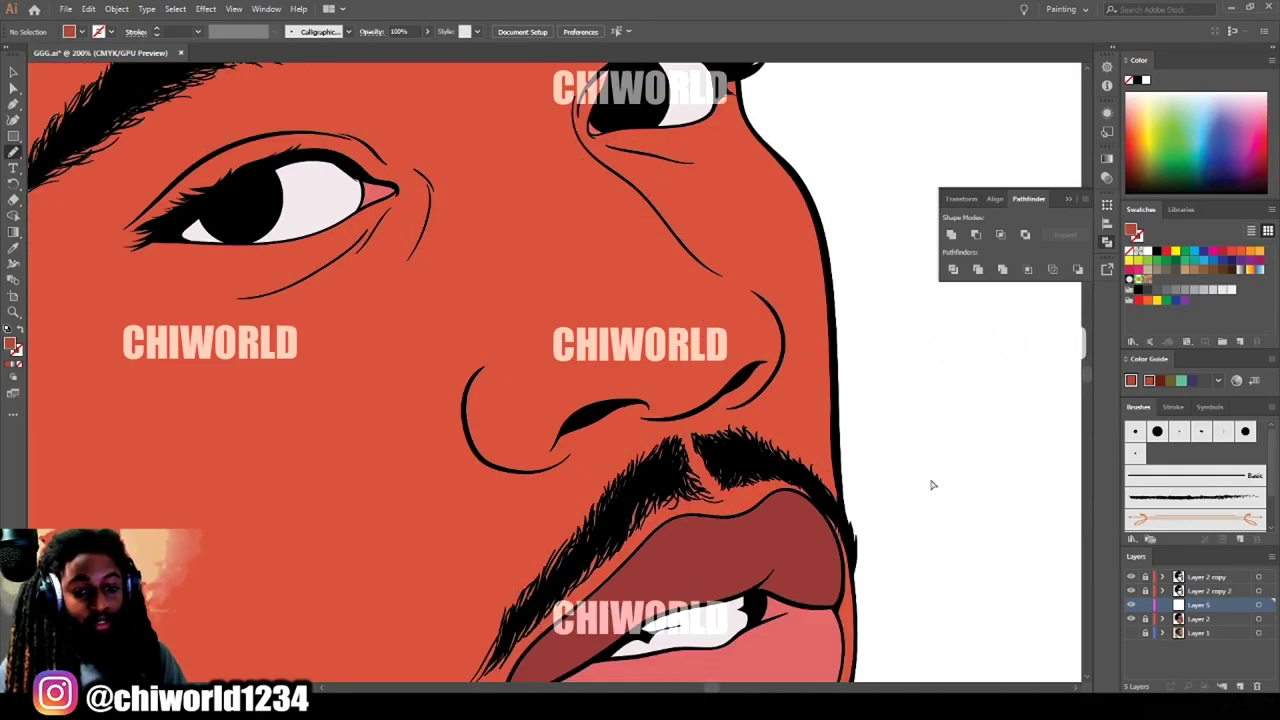
scroll(931, 482, right, 1)
scroll(931, 480, up, 2)
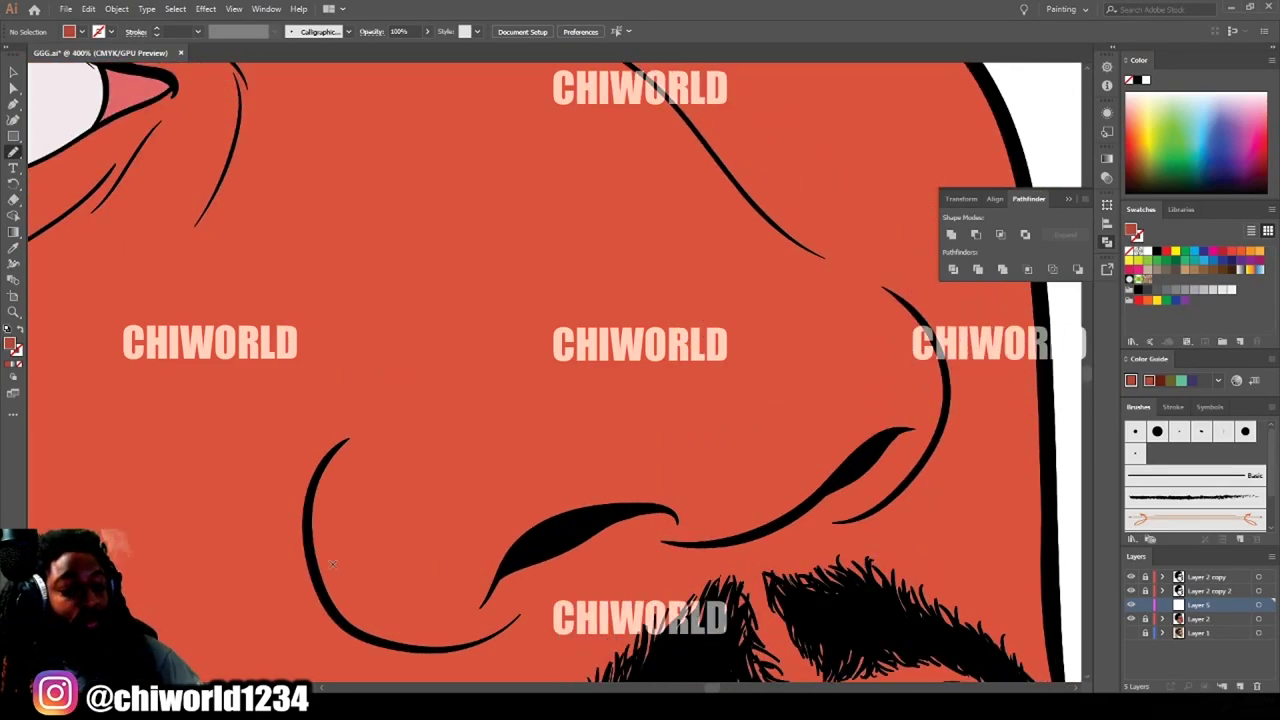
drag(336, 610, 418, 652)
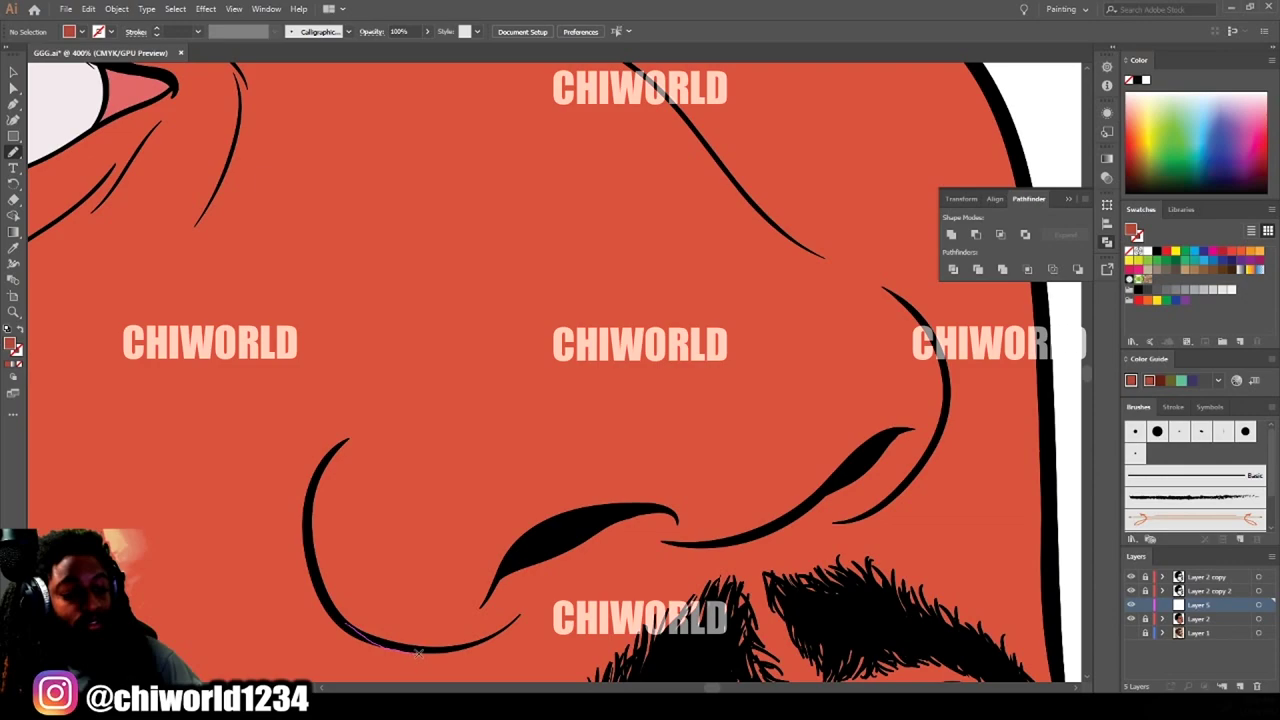
drag(488, 643, 533, 609)
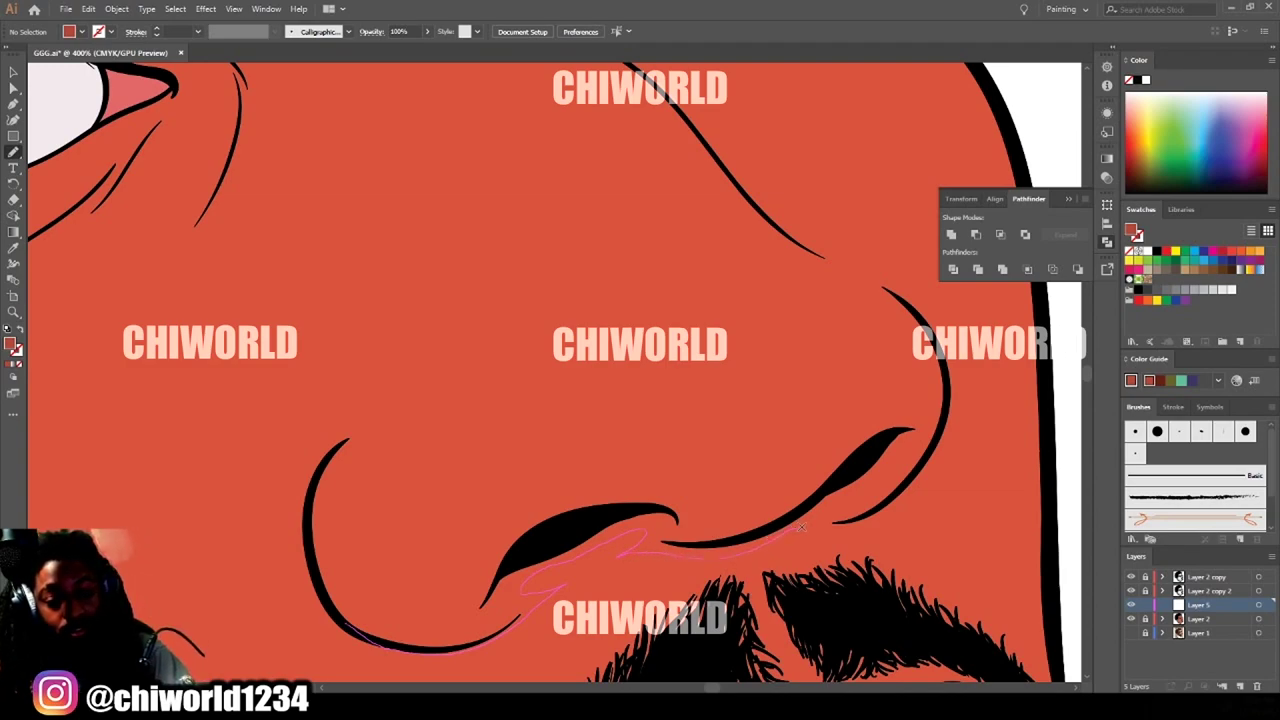
mouse_move(840, 522)
mouse_down()
mouse_move(903, 491)
mouse_move(927, 458)
mouse_move(948, 394)
mouse_move(938, 351)
mouse_move(928, 385)
mouse_move(878, 413)
mouse_move(842, 470)
mouse_move(748, 532)
mouse_up()
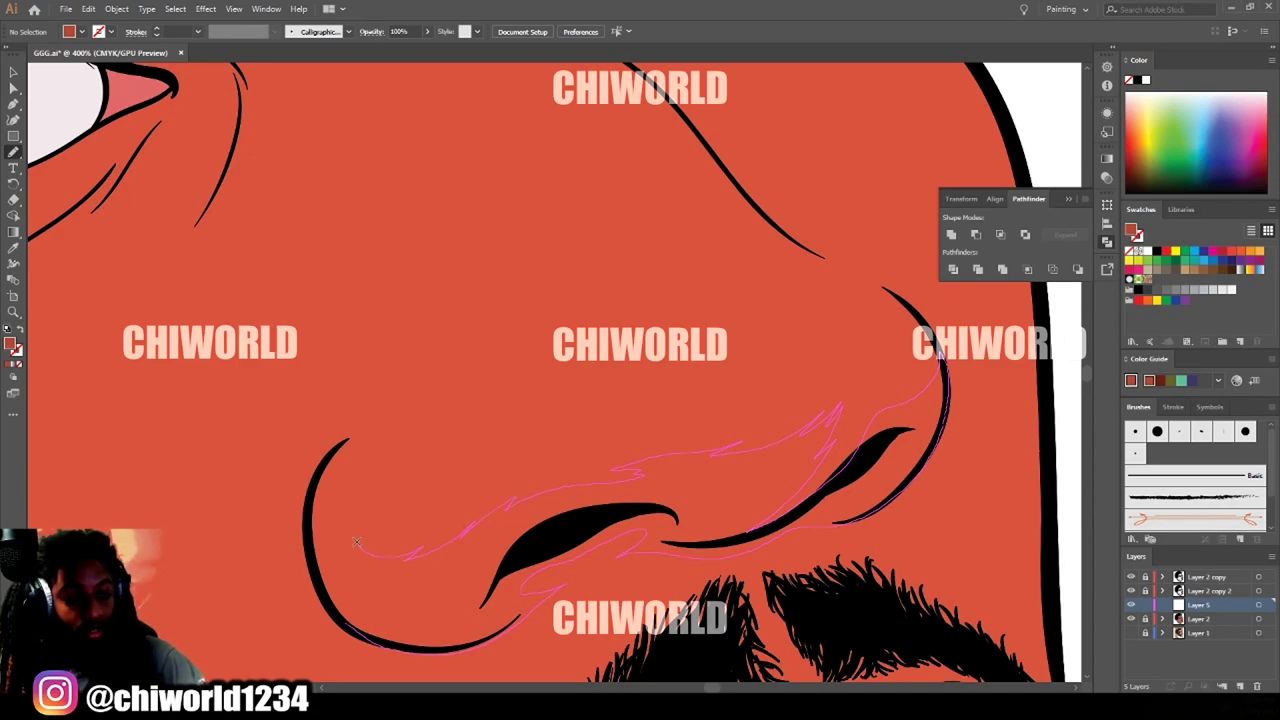
drag(385, 428, 406, 416)
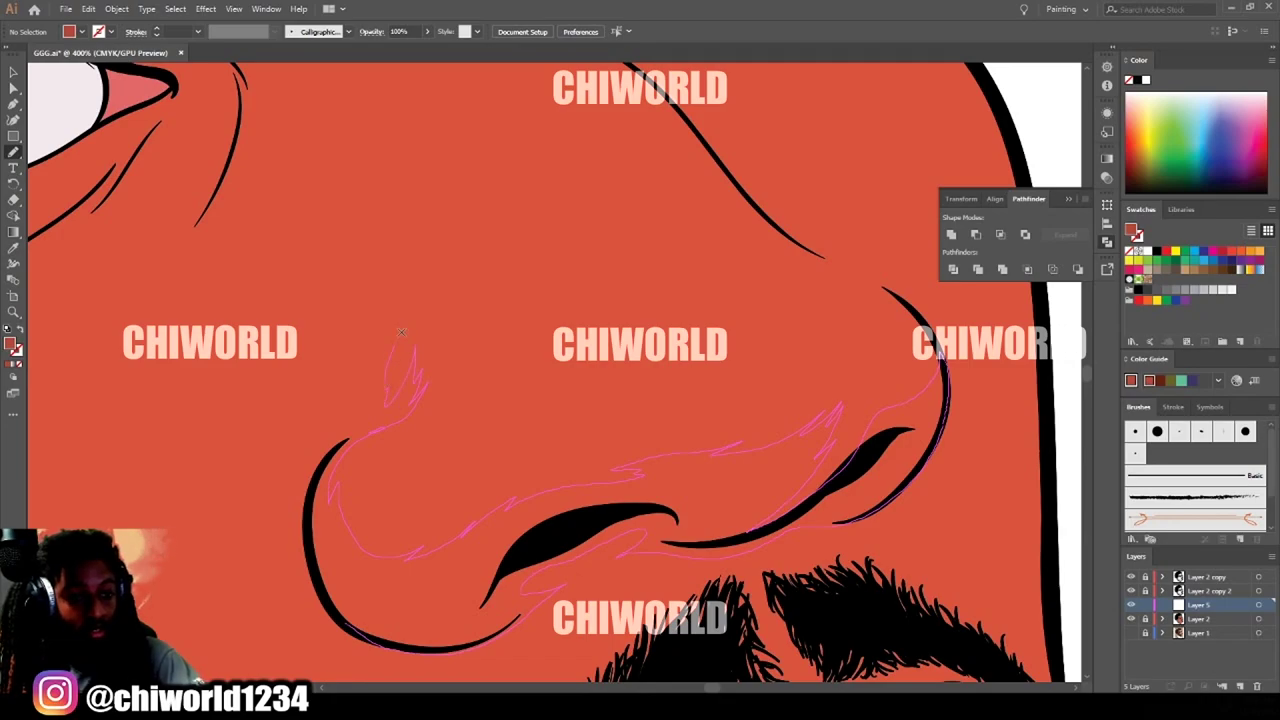
mouse_move(357, 396)
mouse_down()
mouse_move(316, 472)
mouse_move(320, 586)
mouse_move(400, 645)
mouse_up()
key(ctrl+minus)
key(ctrl+minus)
key(ctrl+minus)
key(ctrl+minus)
key(ctrl+minus)
key(ctrl+minus)
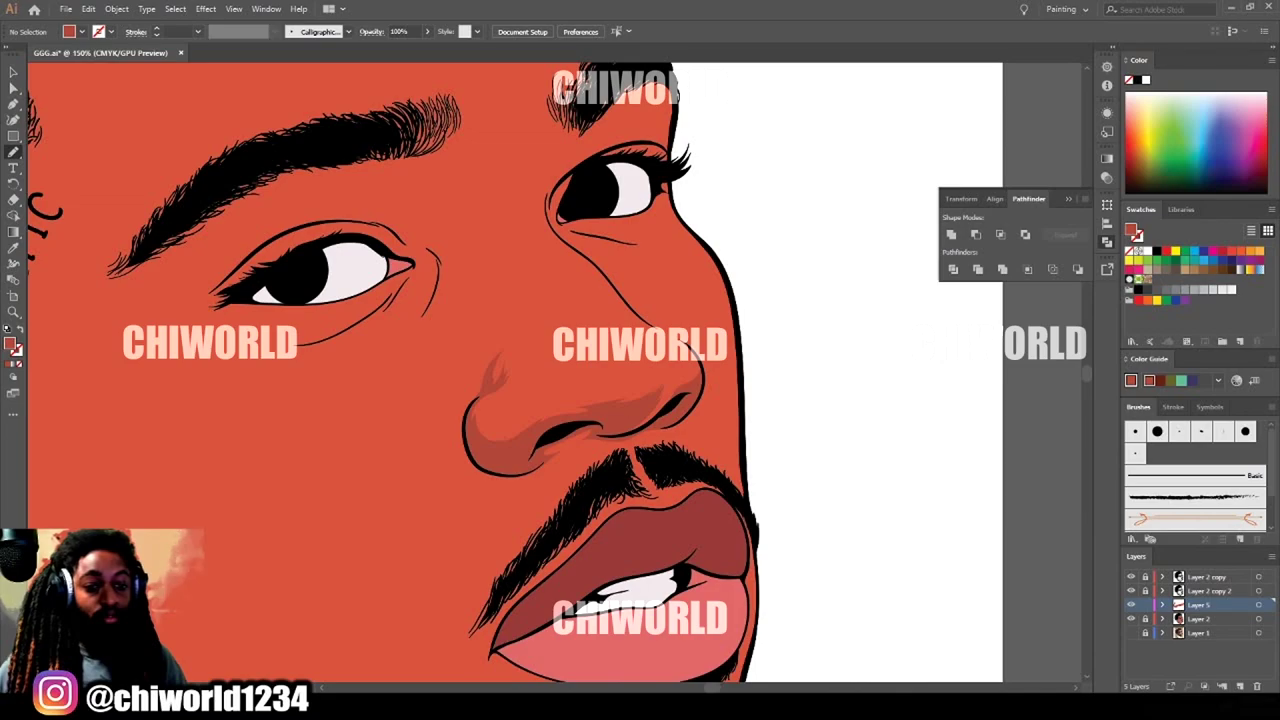
Draw a freehand shadow from the inner corner of the near eye up to its eyebrow and across the upper eyelid.
scroll(814, 632, left, 2)
key(ctrl+plus)
key(ctrl+plus)
key(ctrl+plus)
key(ctrl+plus)
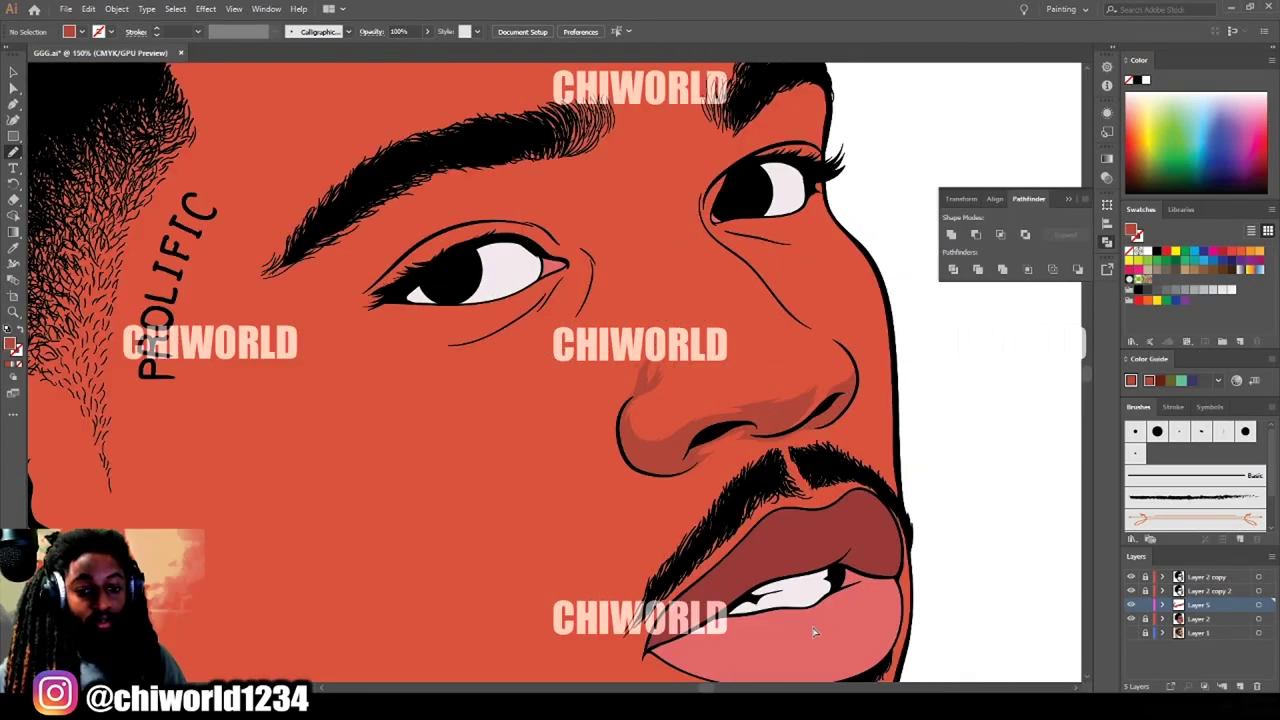
scroll(812, 627, up, 5)
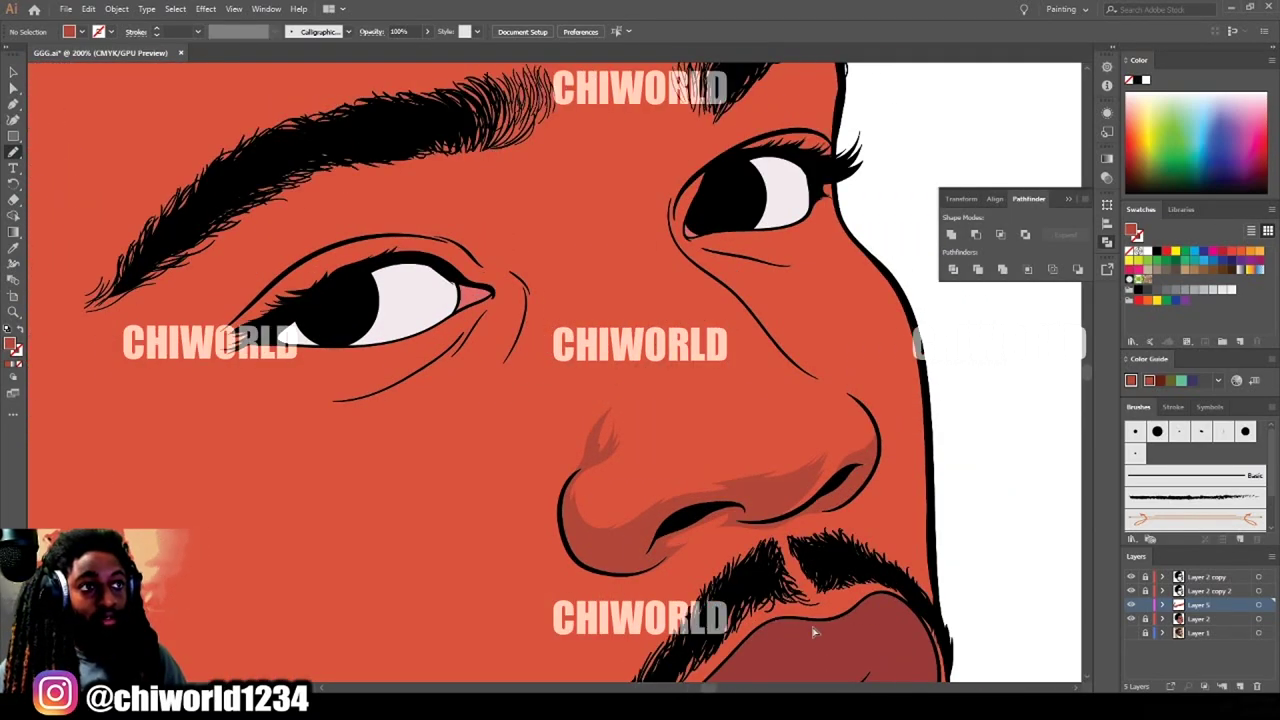
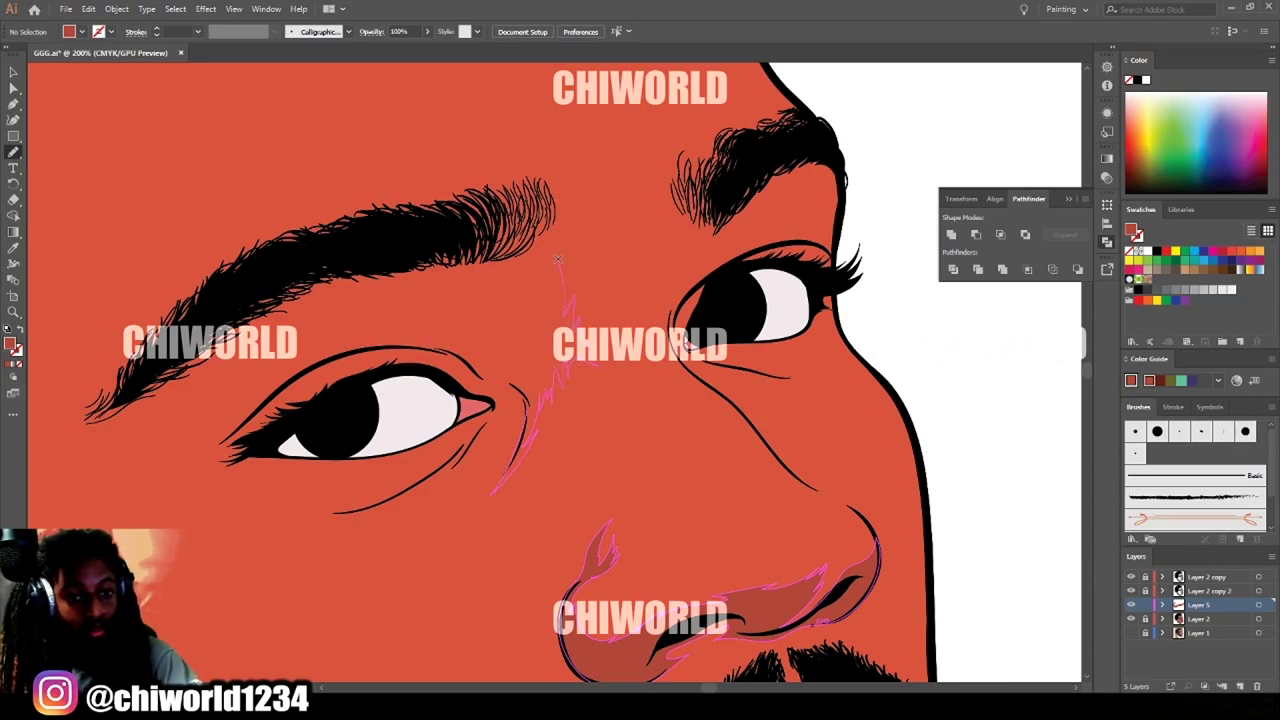
mouse_move(535, 225)
mouse_down()
mouse_move(332, 266)
mouse_move(312, 253)
mouse_move(234, 296)
mouse_move(178, 354)
mouse_move(262, 303)
mouse_move(341, 296)
mouse_up()
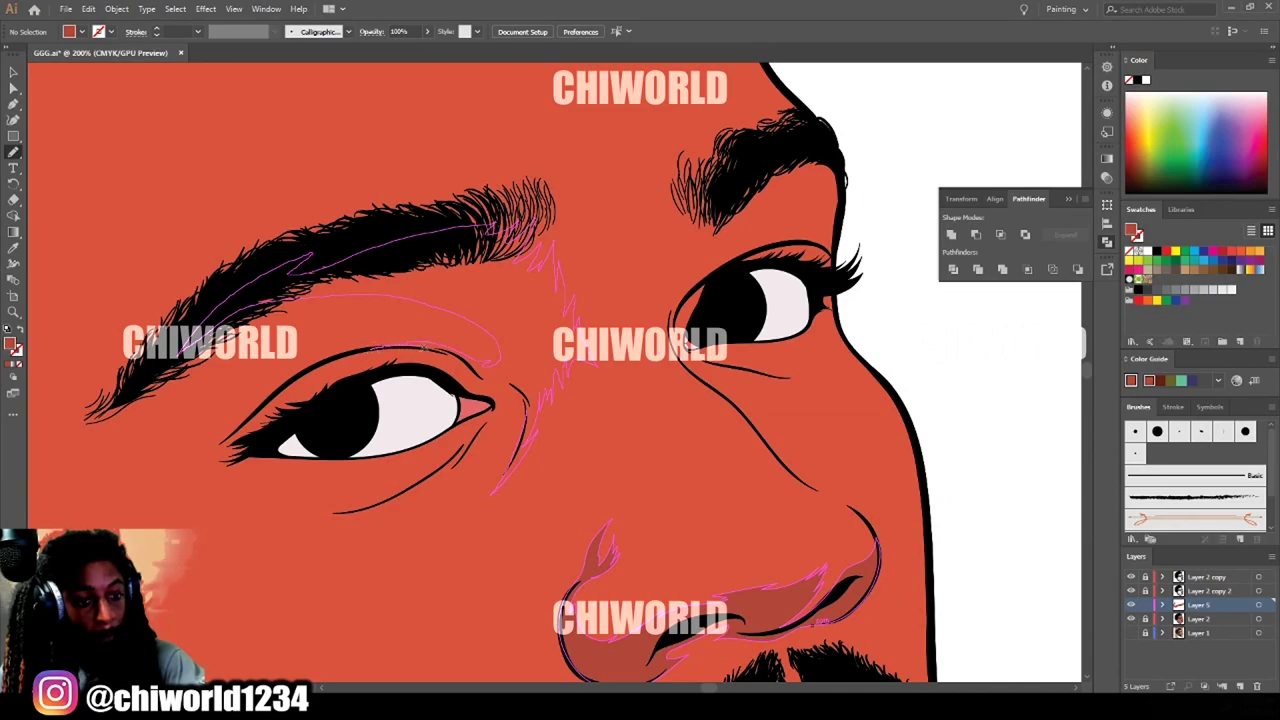
drag(441, 380, 479, 398)
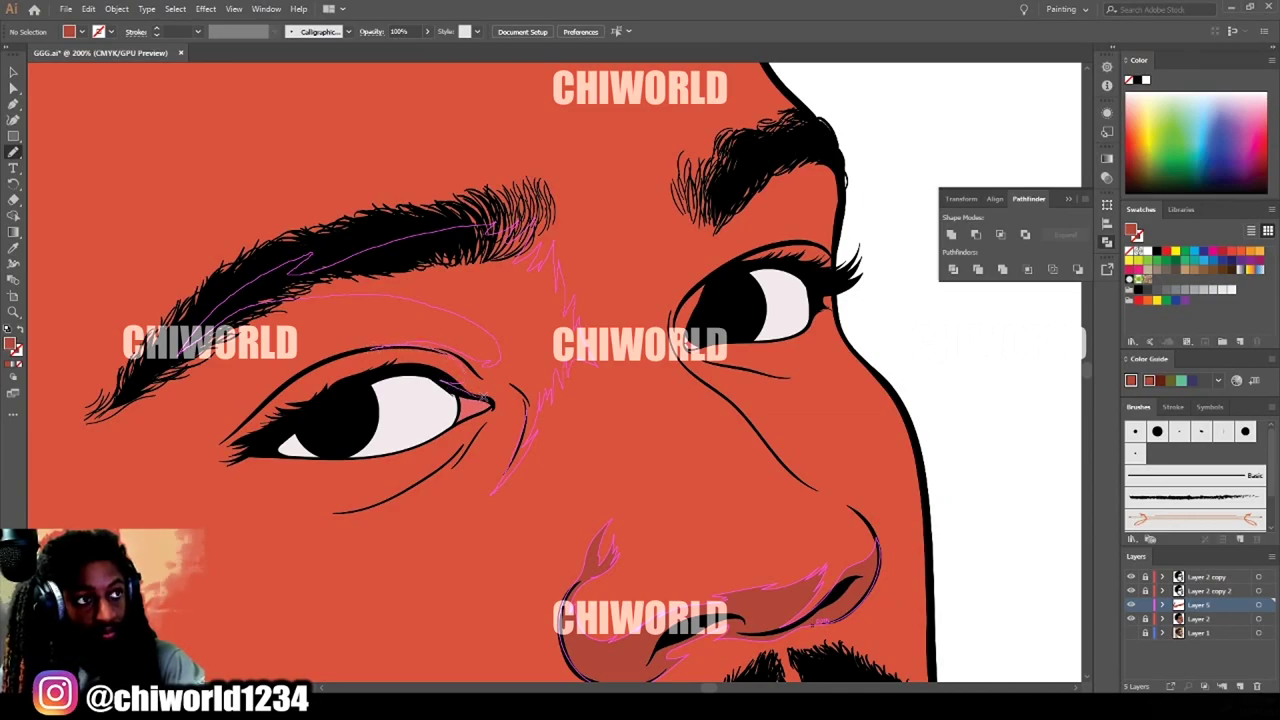
drag(526, 400, 511, 421)
key(ctrl+minus)
key(ctrl+minus)
key(ctrl+minus)
key(ctrl+minus)
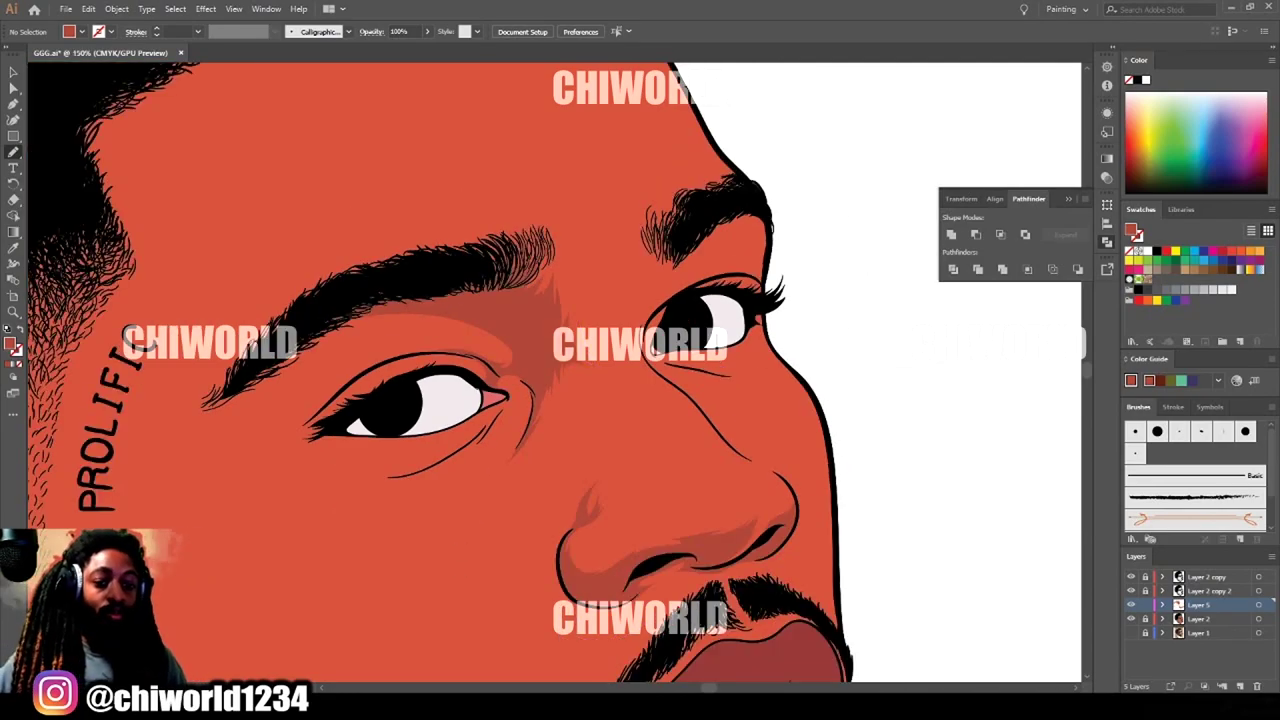
Draw a freehand shadow between the far eyebrow and the inner corner of the far eye.
scroll(941, 661, up, 1)
key(ctrl+plus)
key(ctrl+plus)
key(ctrl+plus)
key(ctrl+plus)
key(ctrl+plus)
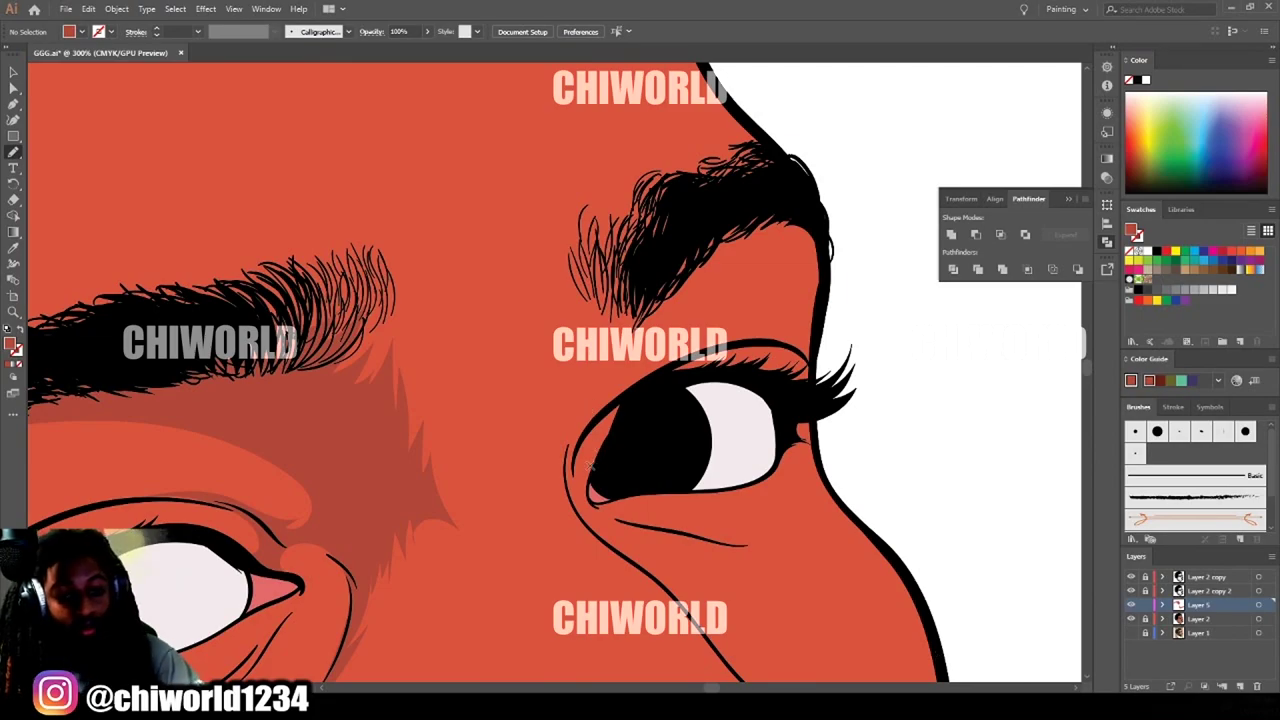
mouse_move(602, 446)
mouse_down()
mouse_move(687, 381)
mouse_move(653, 383)
mouse_move(732, 346)
mouse_up()
mouse_move(662, 318)
mouse_down()
mouse_move(716, 210)
mouse_move(620, 308)
mouse_up()
drag(563, 477, 590, 530)
key(ctrl+minus)
key(ctrl+minus)
key(ctrl+minus)
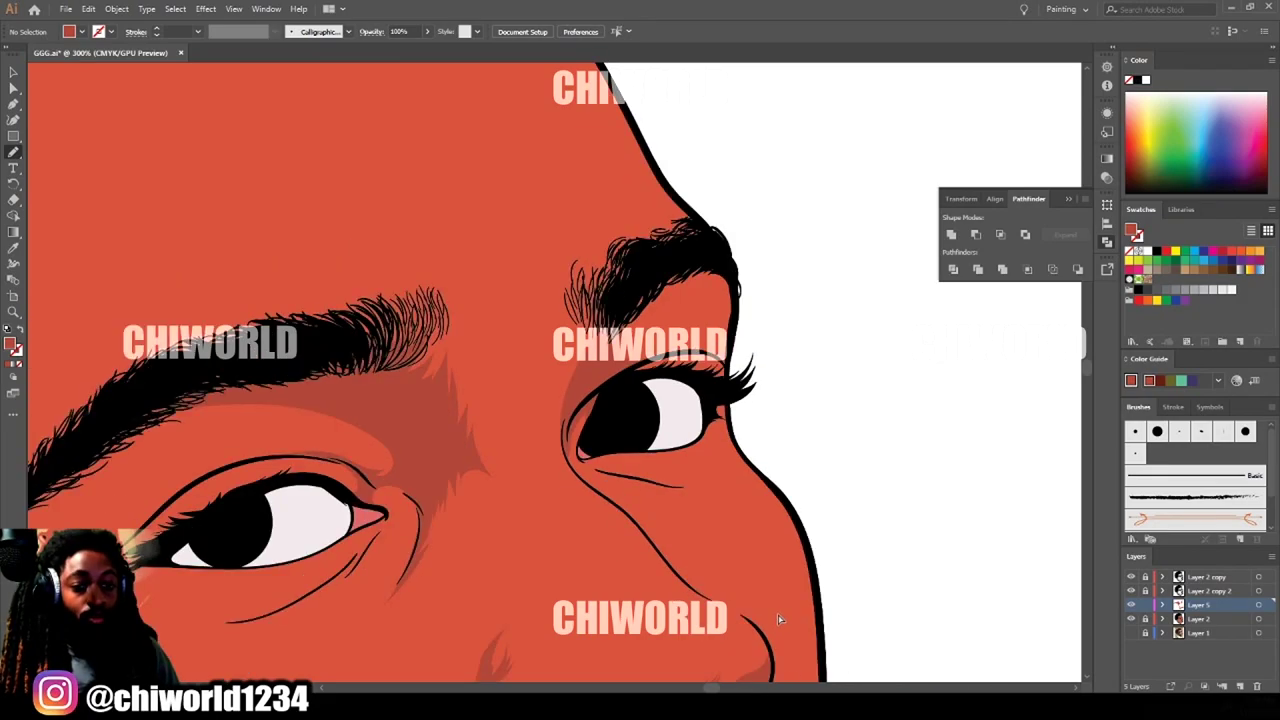
Add a small freehand shadow along the crease at the far eye's inner corner.
key(ctrl+plus)
key(ctrl+plus)
key(ctrl+plus)
key(ctrl+plus)
mouse_move(446, 476)
mouse_down()
mouse_move(452, 550)
mouse_move(493, 599)
mouse_move(461, 531)
mouse_move(480, 430)
mouse_up()
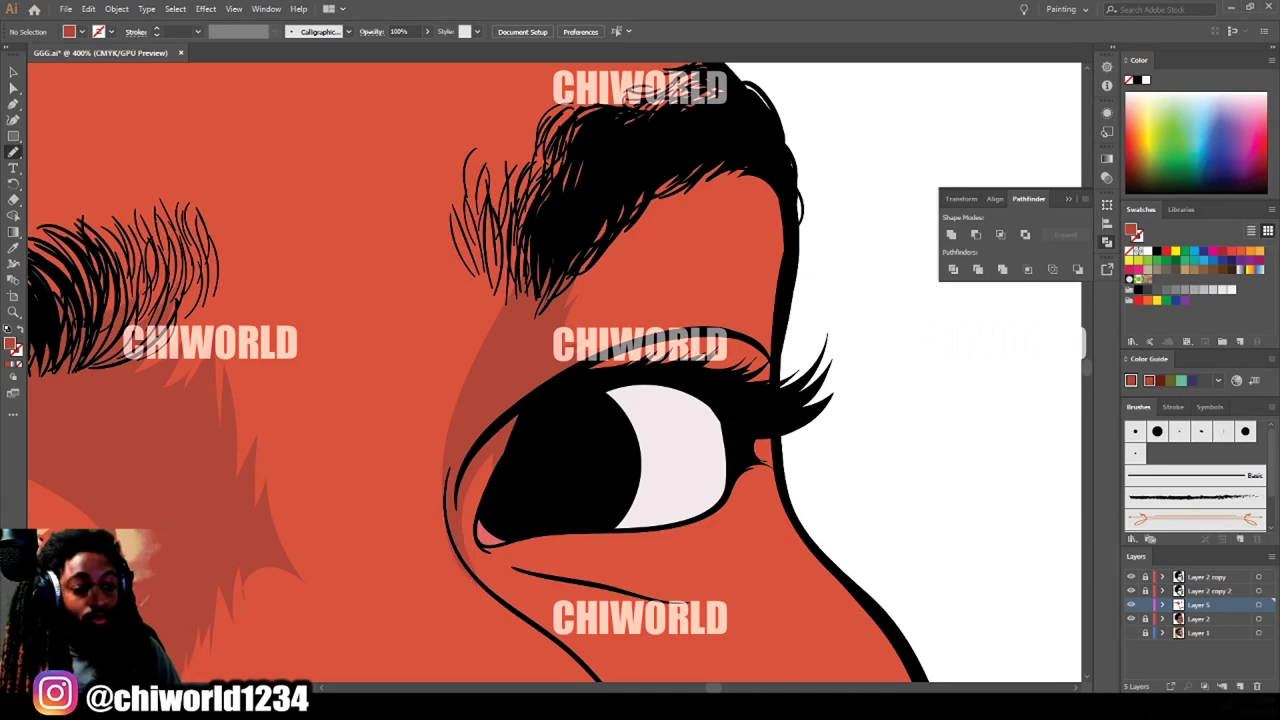
key(ctrl+minus)
key(ctrl+minus)
key(ctrl+minus)
key(ctrl+minus)
key(ctrl+minus)
key(ctrl+minus)
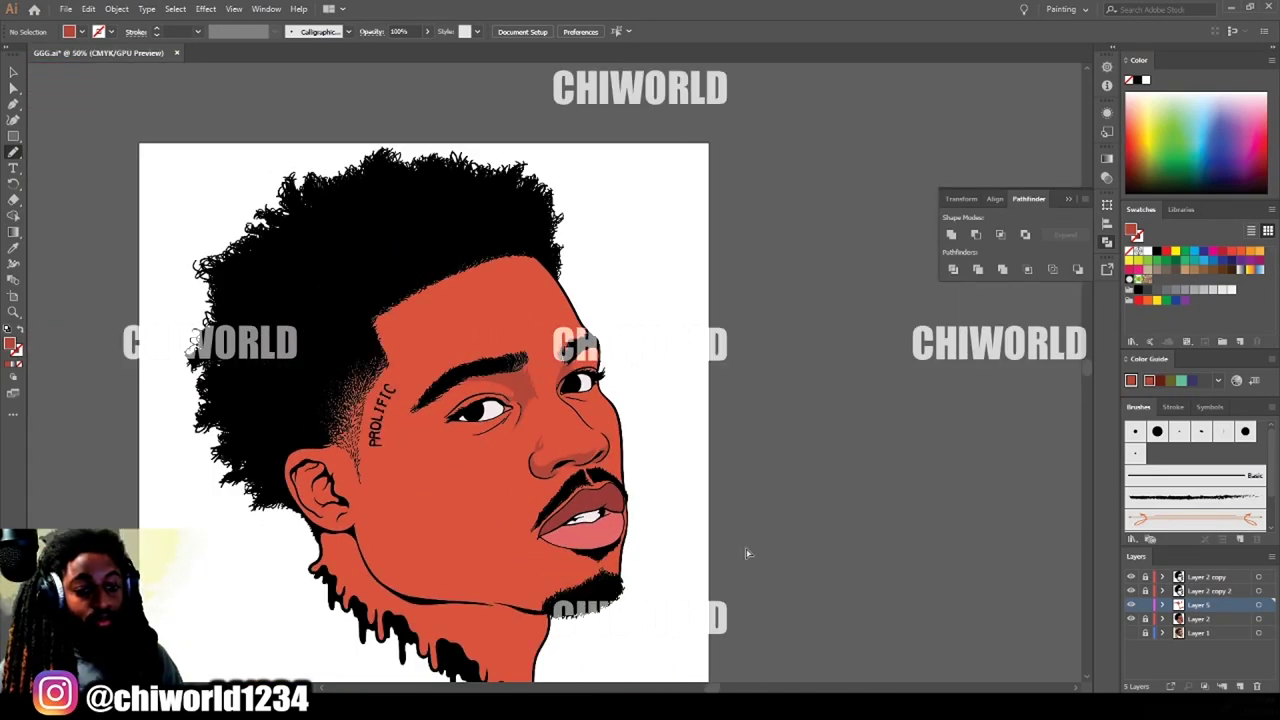
Extend the nose shading with a jagged freehand shadow up the near side of the nose bridge.
scroll(746, 553, up, 3)
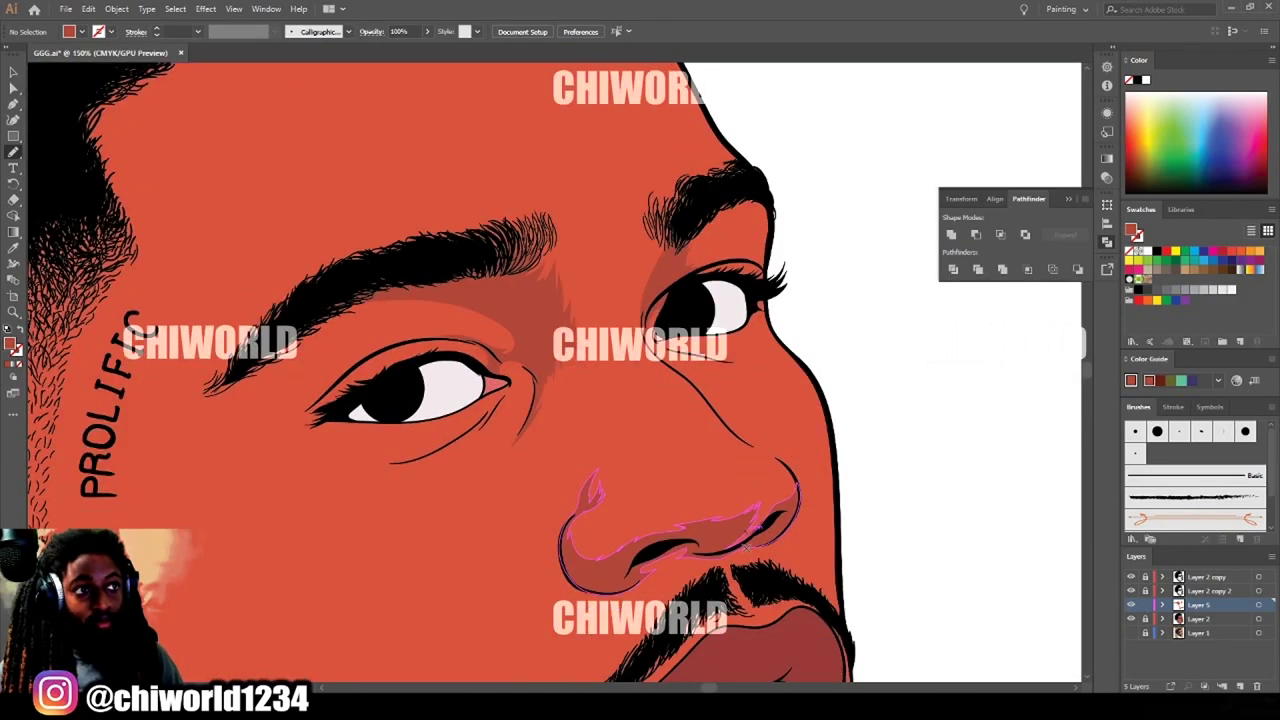
scroll(746, 553, up, 2)
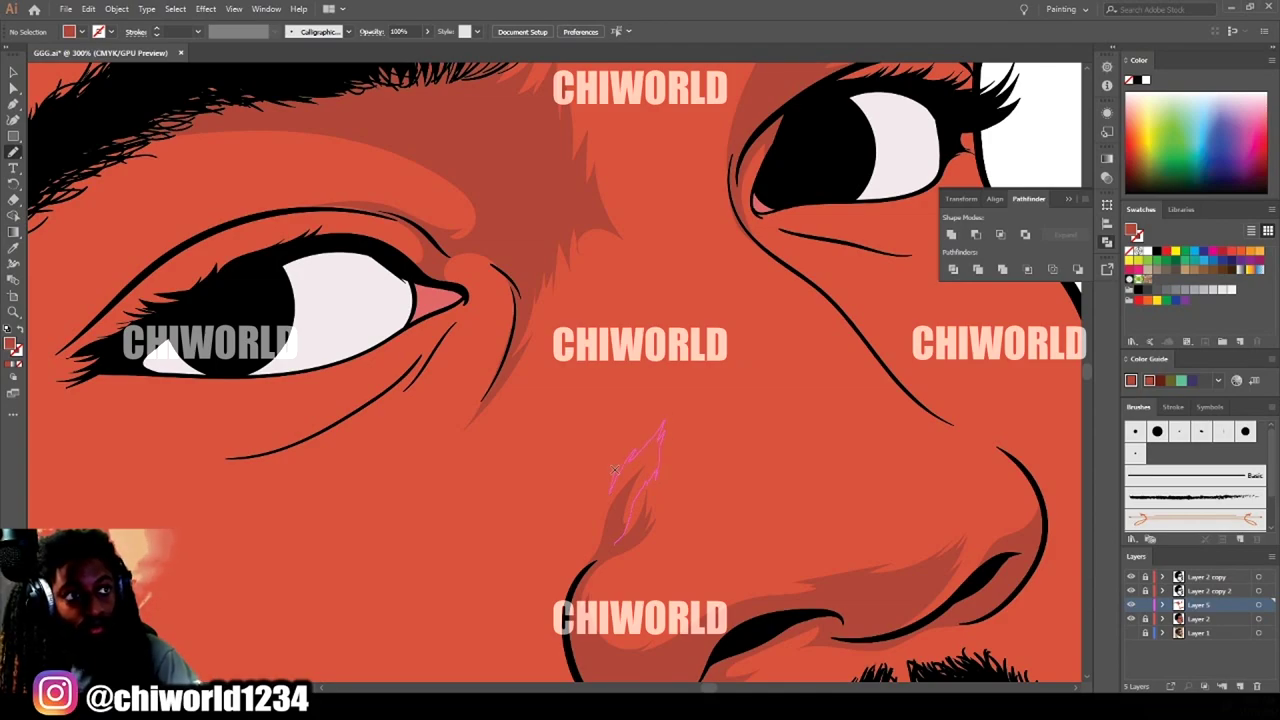
mouse_move(589, 391)
mouse_down()
mouse_move(578, 577)
mouse_move(616, 544)
mouse_up()
key(ctrl+minus)
key(ctrl+minus)
key(ctrl+minus)
key(ctrl+minus)
Draw a large freehand shadow from the chin beard, beneath the lower lip and around the mouth corner, across the cheek.
key(ctrl+plus)
key(ctrl+plus)
scroll(775, 622, down, 3)
mouse_move(628, 636)
mouse_down()
mouse_move(740, 605)
mouse_move(765, 582)
mouse_move(829, 428)
mouse_up()
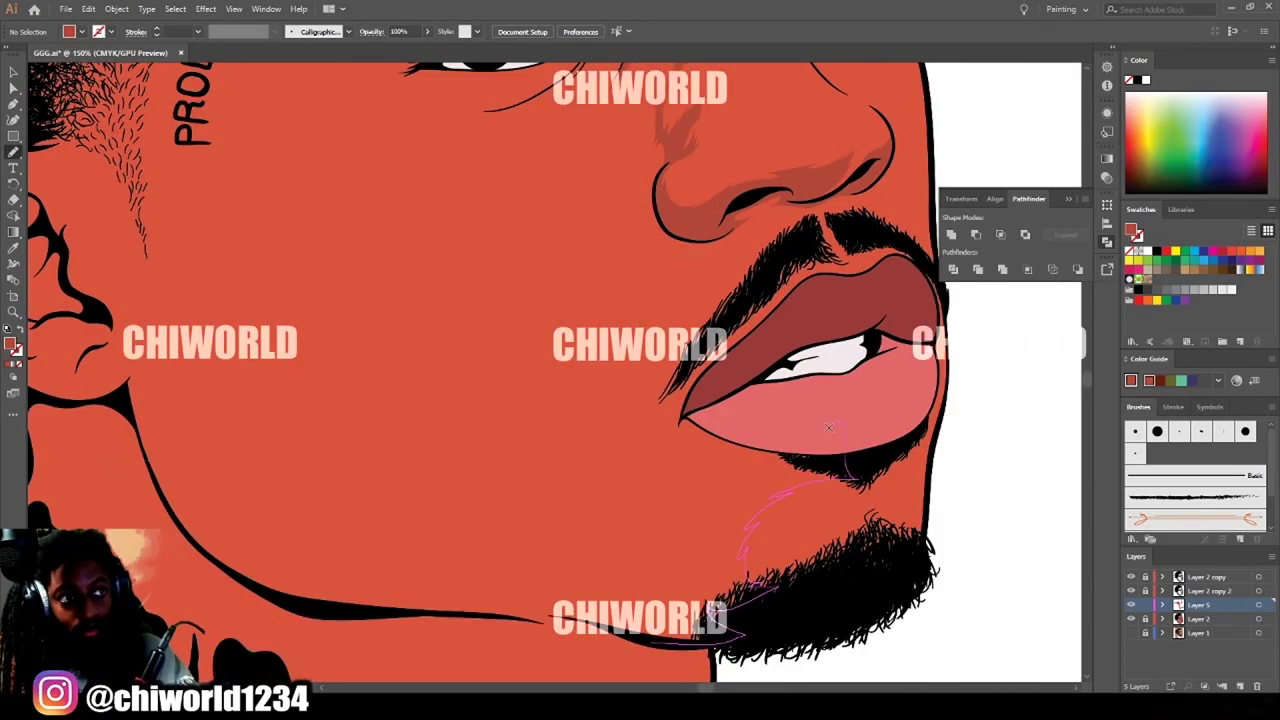
mouse_move(705, 453)
mouse_down()
mouse_move(635, 385)
mouse_move(639, 345)
mouse_move(574, 371)
mouse_move(505, 300)
mouse_move(369, 260)
mouse_move(255, 172)
mouse_move(321, 427)
mouse_move(466, 510)
mouse_move(588, 556)
mouse_move(602, 592)
mouse_move(660, 642)
mouse_up()
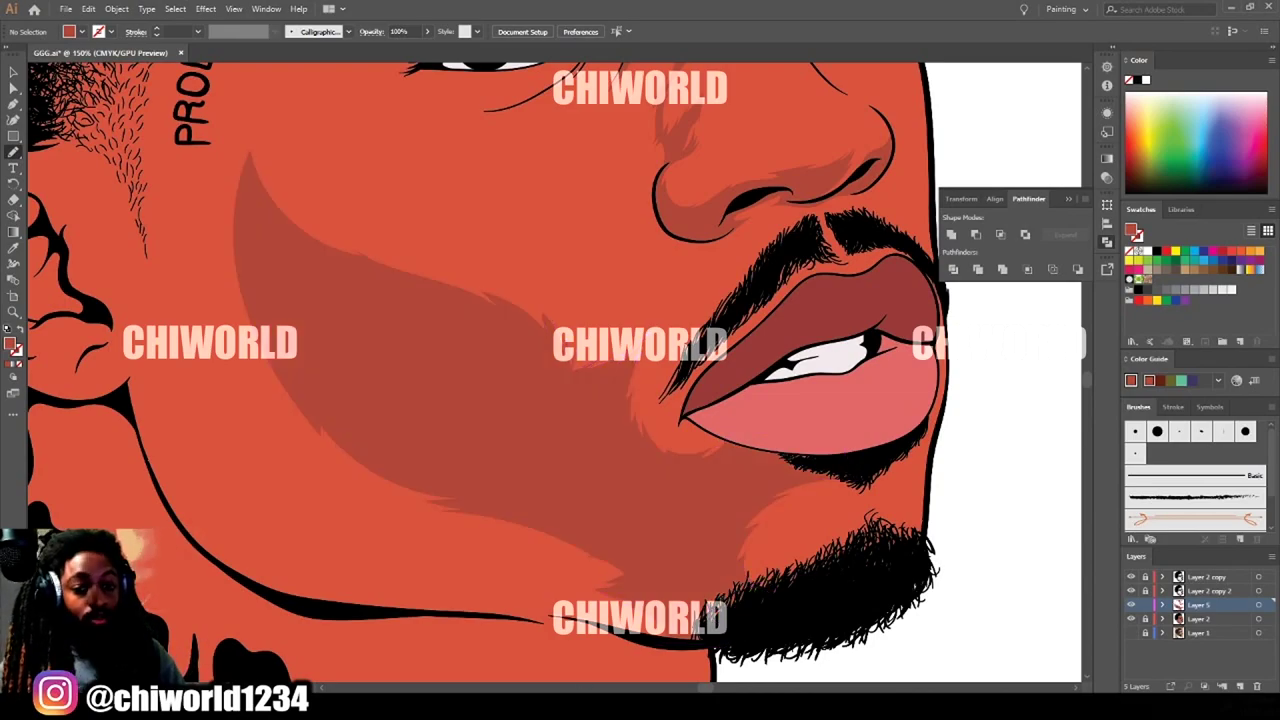
Draw a freehand shadow along the jawline from the chin to the sideburn, leaving a lit patch on the lower cheek.
scroll(660, 642, left, 3)
mouse_move(797, 595)
mouse_down()
mouse_move(744, 592)
mouse_move(734, 552)
mouse_move(574, 504)
mouse_move(518, 519)
mouse_move(457, 610)
mouse_move(362, 559)
mouse_move(292, 422)
mouse_up()
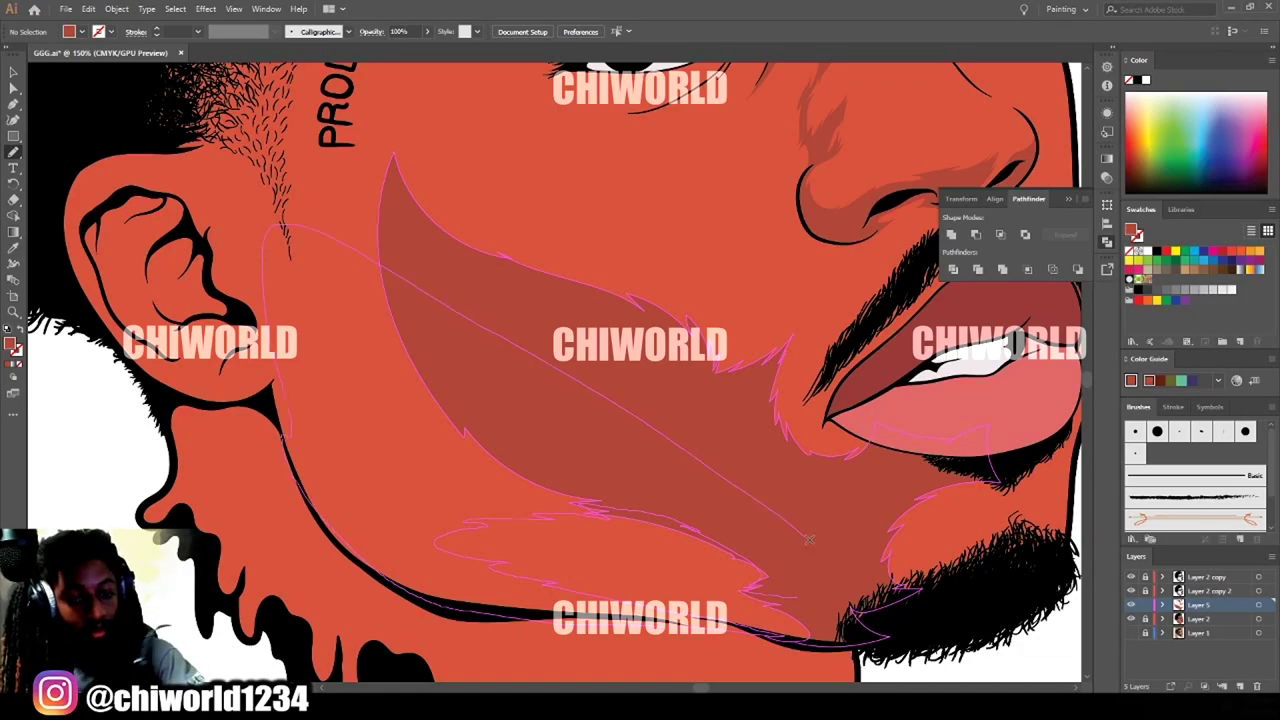
key(ctrl+0)
key(ctrl+equal)
key(ctrl+equal)
scroll(461, 465, left, 3)
mouse_move(763, 612)
mouse_down()
mouse_move(740, 606)
mouse_move(685, 523)
mouse_move(847, 580)
mouse_move(586, 488)
mouse_move(748, 613)
mouse_up()
key(ctrl+minus)
key(ctrl+minus)
key(ctrl+minus)
key(ctrl+equal)
key(ctrl+equal)
Extend the cheek shadow upwards with a freehand shape towards the temple beside the near eye.
scroll(876, 619, up, 4)
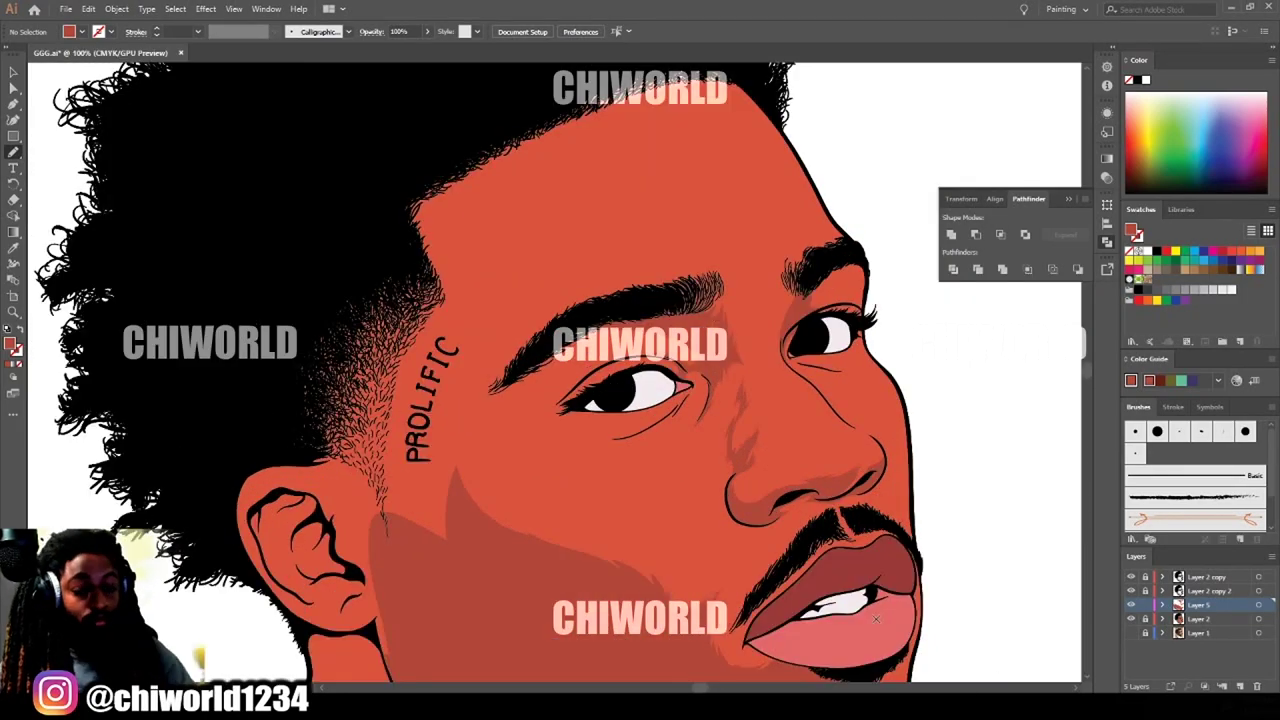
drag(660, 600, 587, 536)
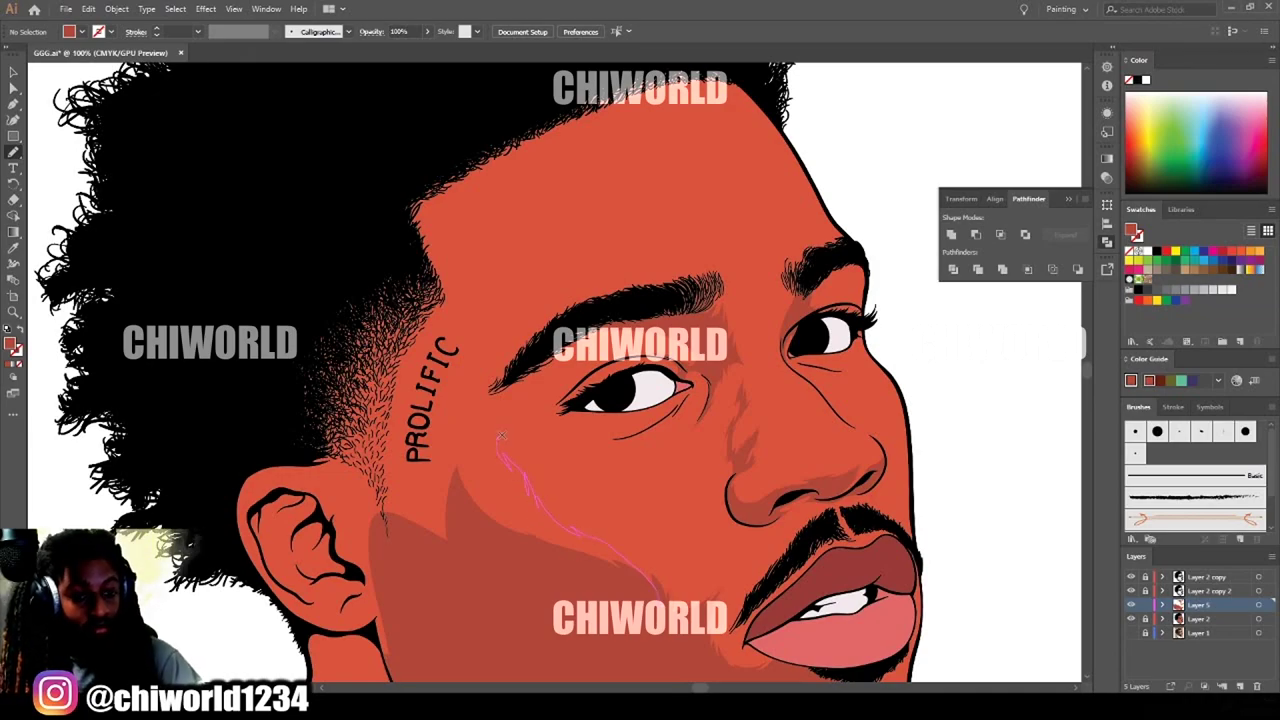
mouse_move(544, 428)
mouse_down()
mouse_move(603, 437)
mouse_move(553, 417)
mouse_move(594, 392)
mouse_move(599, 373)
mouse_move(533, 388)
mouse_move(492, 375)
mouse_move(463, 591)
mouse_up()
scroll(627, 371, up, 2)
scroll(627, 371, down, 1)
mouse_move(342, 513)
mouse_down()
mouse_move(438, 473)
mouse_move(596, 491)
mouse_move(663, 475)
mouse_move(731, 419)
mouse_move(610, 456)
mouse_move(338, 462)
mouse_move(338, 500)
mouse_up()
Draw freehand shadow shapes over the temple and up the side of the forehead along the hairline.
key(ctrl+minus)
key(ctrl+minus)
key(ctrl+equal)
mouse_move(374, 432)
mouse_down()
mouse_move(445, 567)
mouse_move(495, 440)
mouse_up()
mouse_move(541, 312)
mouse_down()
mouse_move(505, 227)
mouse_move(445, 242)
mouse_move(427, 645)
mouse_move(441, 580)
mouse_up()
key(ctrl+minus)
key(ctrl+minus)
key(ctrl+minus)
key(ctrl+minus)
key(ctrl+equal)
key(ctrl+equal)
key(ctrl+equal)
mouse_move(600, 620)
mouse_down()
mouse_move(677, 494)
mouse_move(677, 462)
mouse_up()
mouse_move(500, 602)
mouse_down()
mouse_move(457, 562)
mouse_move(459, 484)
mouse_move(472, 470)
mouse_up()
key(ctrl+minus)
key(ctrl+minus)
key(ctrl+minus)
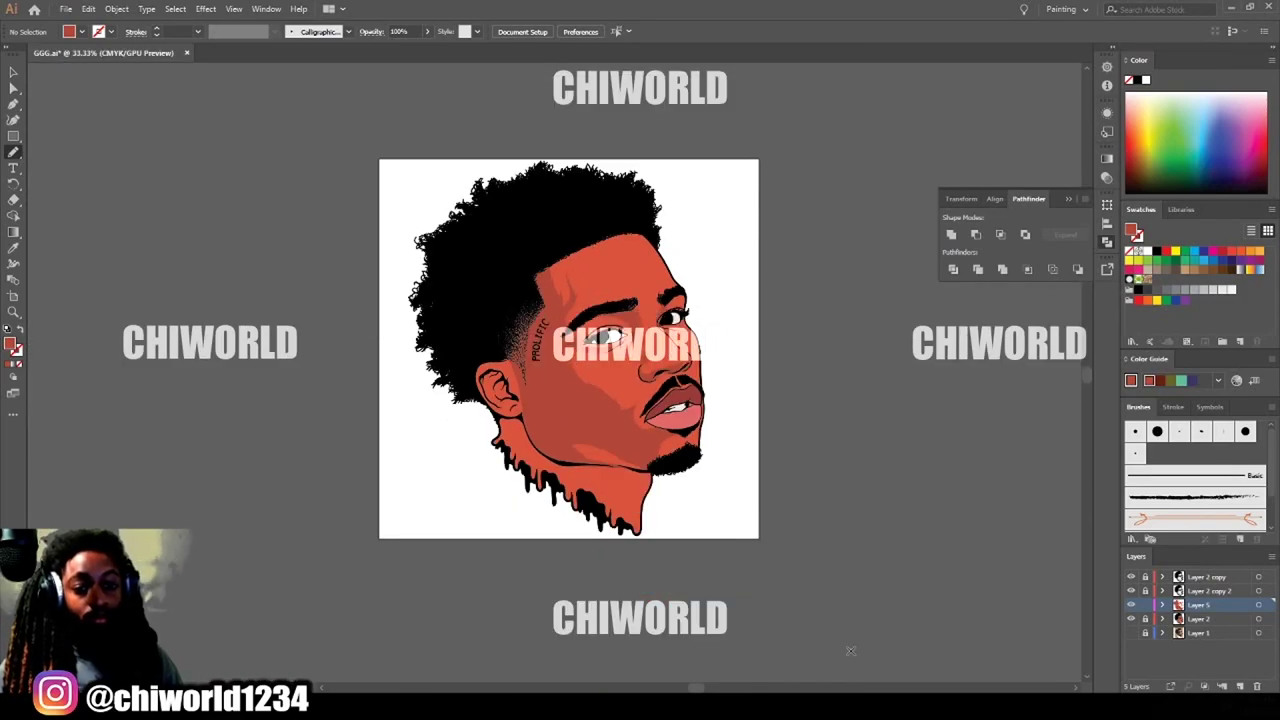
Draw freehand shading over the skin at the front of the ear.
key(ctrl+equal)
key(ctrl+equal)
key(ctrl+equal)
key(ctrl+equal)
key(ctrl+equal)
key(ctrl+equal)
drag(569, 362, 508, 465)
mouse_move(478, 373)
mouse_down()
mouse_move(505, 200)
mouse_move(305, 153)
mouse_move(446, 286)
mouse_move(458, 398)
mouse_move(576, 515)
mouse_up()
key(ctrl+minus)
key(ctrl+minus)
key(ctrl+minus)
key(ctrl+equal)
key(ctrl+equal)
key(ctrl+equal)
key(ctrl+equal)
Draw freehand shadows over the earlobe, the lower ear folds and the inner bowl of the ear.
drag(814, 634, 812, 600)
mouse_move(808, 560)
mouse_down()
mouse_move(698, 547)
mouse_move(631, 456)
mouse_up()
mouse_move(519, 445)
mouse_down()
mouse_move(442, 420)
mouse_move(476, 340)
mouse_move(685, 335)
mouse_move(866, 515)
mouse_up()
scroll(700, 440, up, 3)
drag(657, 444, 547, 456)
drag(503, 357, 655, 444)
mouse_move(593, 422)
mouse_down()
mouse_move(549, 440)
mouse_move(512, 445)
mouse_up()
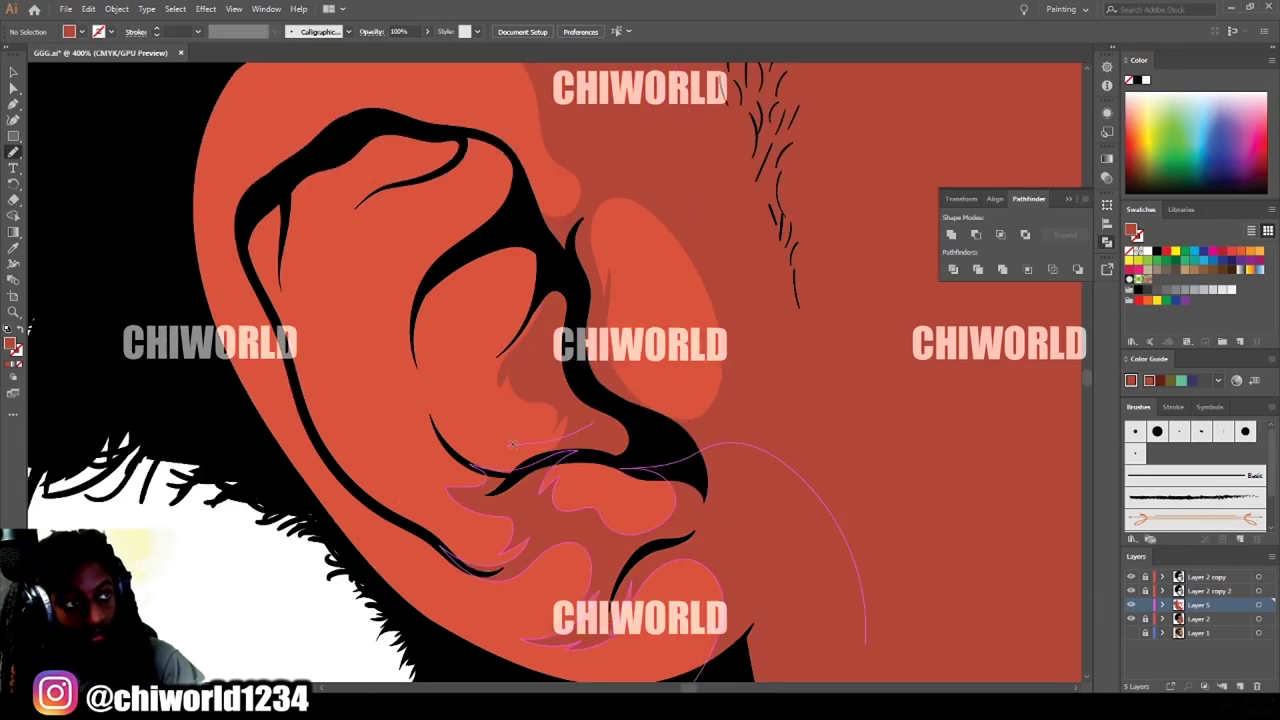
mouse_move(503, 338)
mouse_down()
mouse_move(421, 289)
mouse_move(592, 424)
mouse_up()
mouse_move(495, 471)
mouse_down()
mouse_move(436, 284)
mouse_move(480, 466)
mouse_up()
Draw a freehand shadow along the inside of the ear's outer rim, down towards the earlobe.
key(ctrl+minus)
key(ctrl+plus)
scroll(940, 628, left, 6)
scroll(940, 628, up, 1)
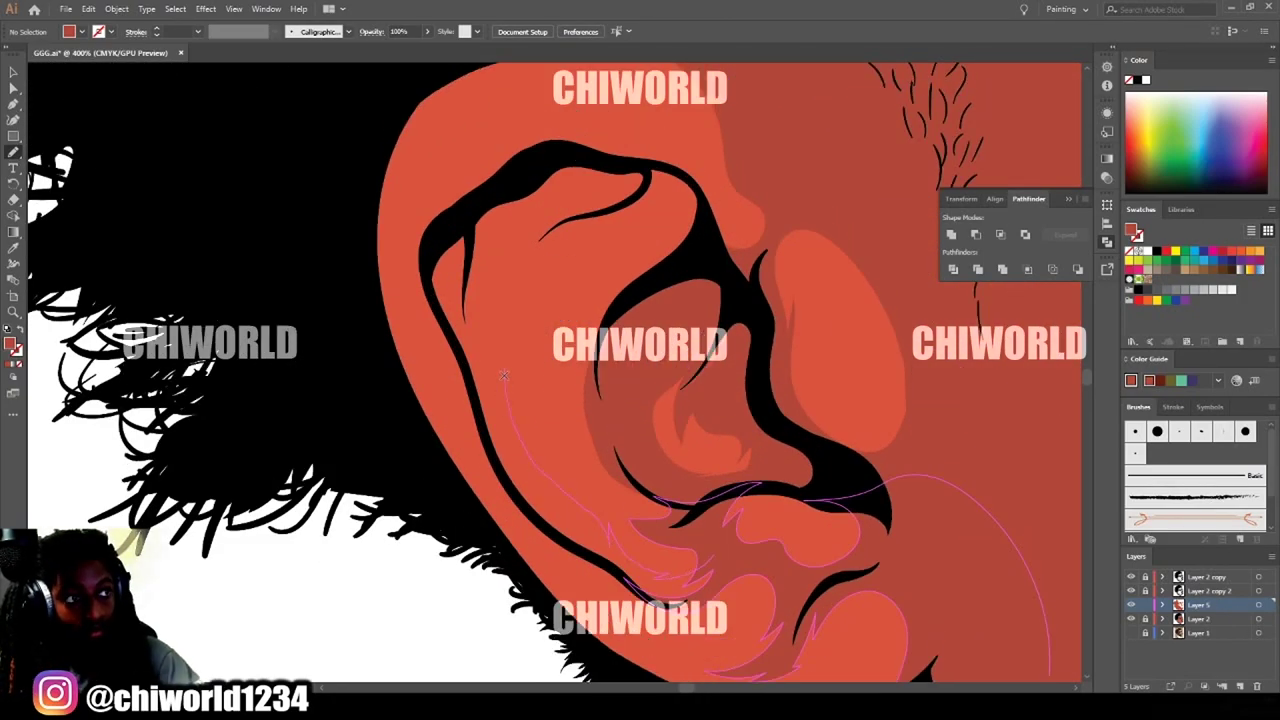
mouse_move(483, 300)
mouse_down()
mouse_move(464, 298)
mouse_move(662, 605)
mouse_move(694, 584)
mouse_up()
scroll(660, 560, down, 2)
mouse_move(397, 295)
mouse_down()
mouse_move(476, 436)
mouse_move(680, 594)
mouse_up()
mouse_move(450, 356)
mouse_down()
mouse_move(373, 154)
mouse_move(395, 290)
mouse_up()
key(ctrl+minus)
key(ctrl+minus)
Add freehand shading to the upper rim of the ear.
key(ctrl+plus)
key(ctrl+plus)
scroll(683, 475, up, 8)
mouse_move(683, 475)
mouse_down()
mouse_move(629, 422)
mouse_move(531, 441)
mouse_move(648, 372)
mouse_move(685, 474)
mouse_up()
scroll(683, 475, up, 2)
mouse_move(408, 590)
mouse_down()
mouse_move(435, 554)
mouse_move(438, 396)
mouse_move(545, 336)
mouse_move(343, 444)
mouse_up()
scroll(1080, 676, down, 2)
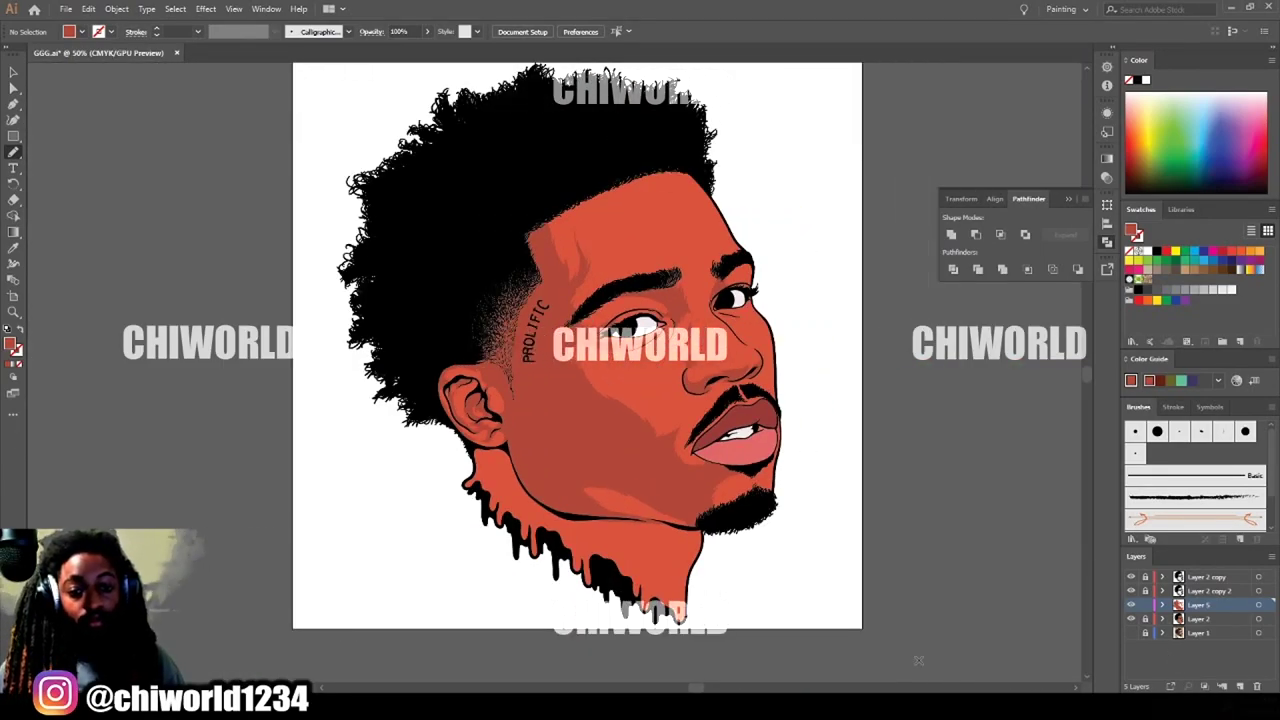
Draw a large freehand shadow on the neck beneath the jawline, leaving the front edge of the neck lit.
scroll(919, 660, up, 4)
drag(726, 357, 876, 374)
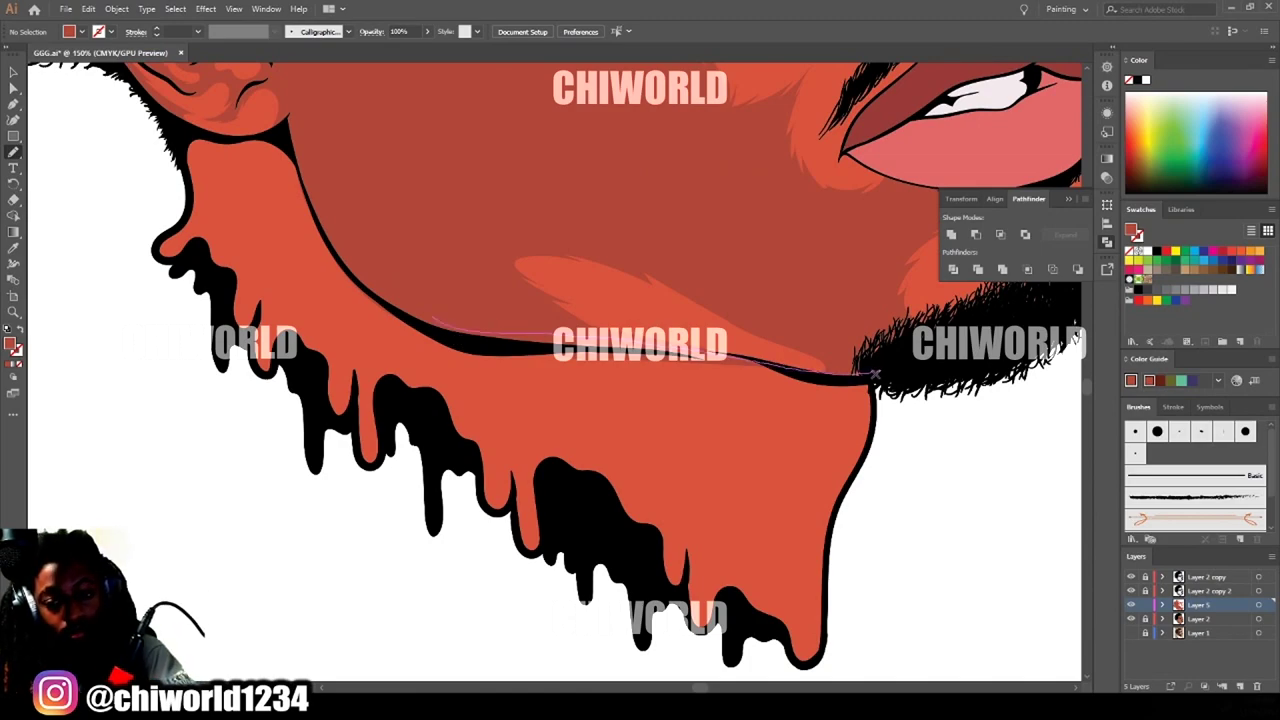
mouse_move(705, 628)
mouse_down()
mouse_move(608, 528)
mouse_move(532, 480)
mouse_up()
drag(415, 368, 358, 262)
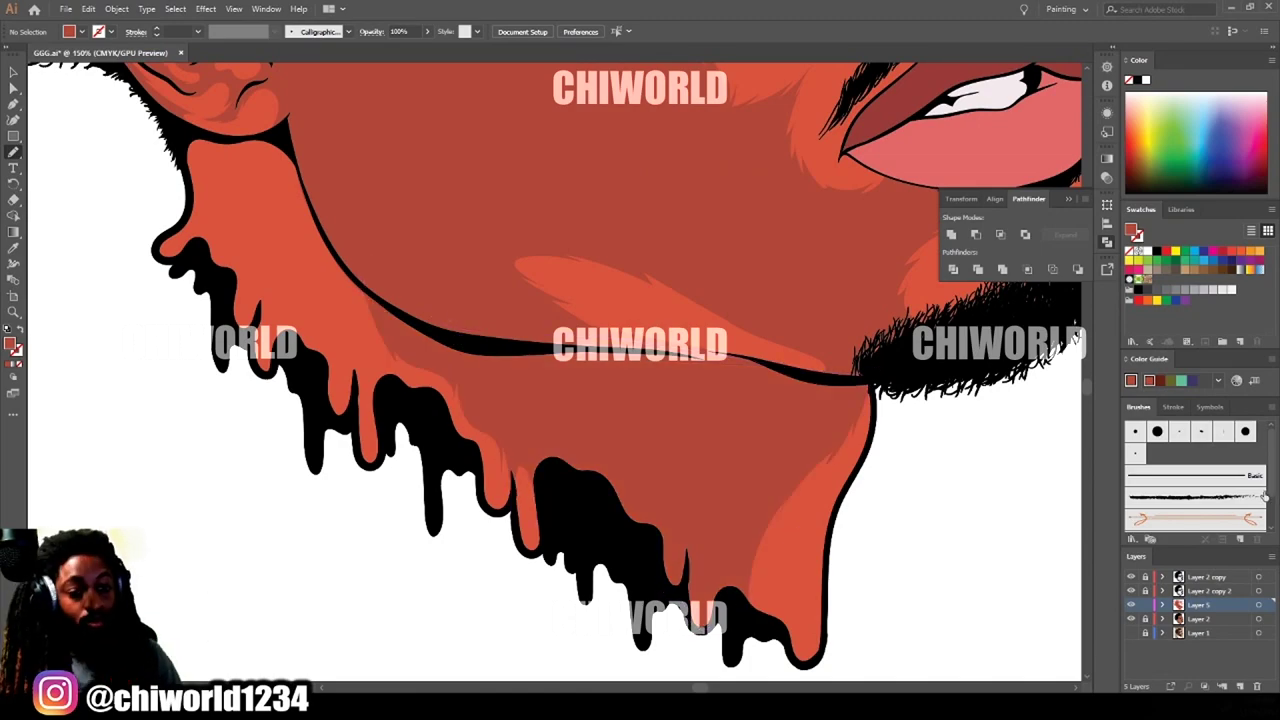
Shade the upper neck below the ear with a freehand shape and clean up its edge with the Eraser tool.
scroll(903, 471, down, 3)
scroll(900, 470, up, 3)
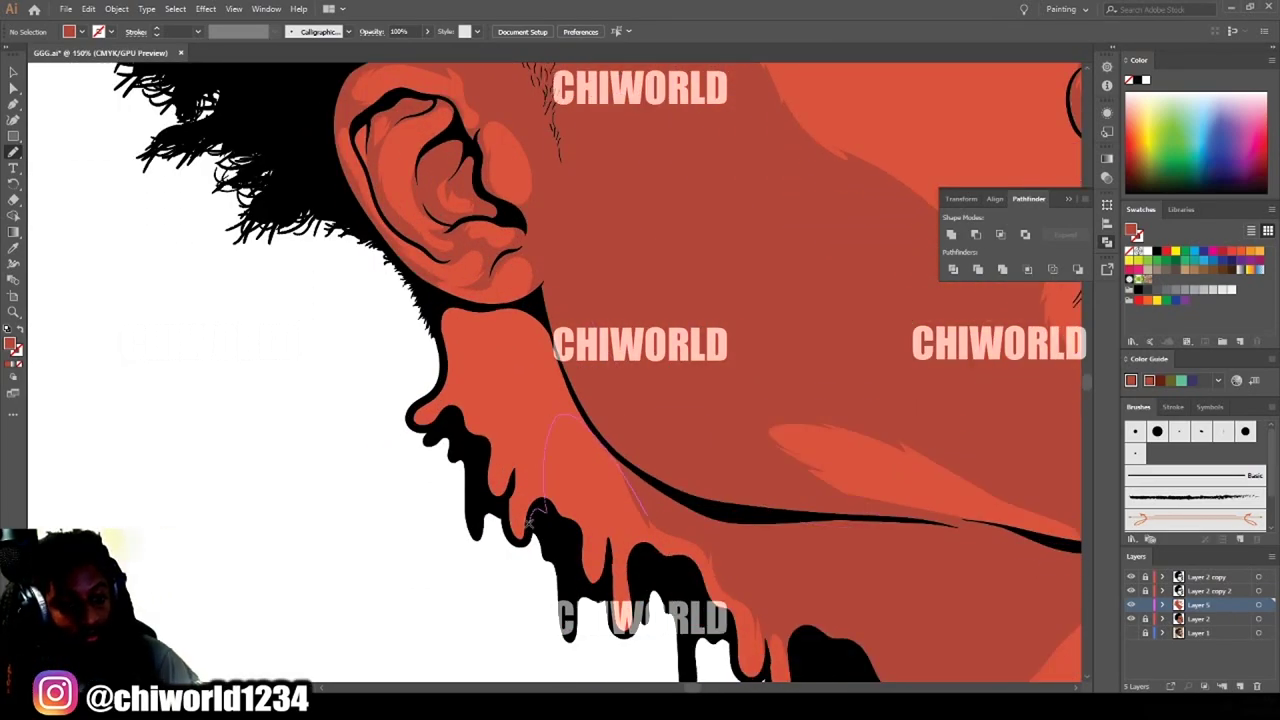
mouse_move(438, 364)
mouse_down()
mouse_move(556, 306)
mouse_move(600, 430)
mouse_up()
click(13, 200)
drag(431, 338, 434, 386)
key(ctrl+minus)
key(ctrl+minus)
key(ctrl+minus)
key(ctrl+minus)
scroll(966, 466, right, 1)
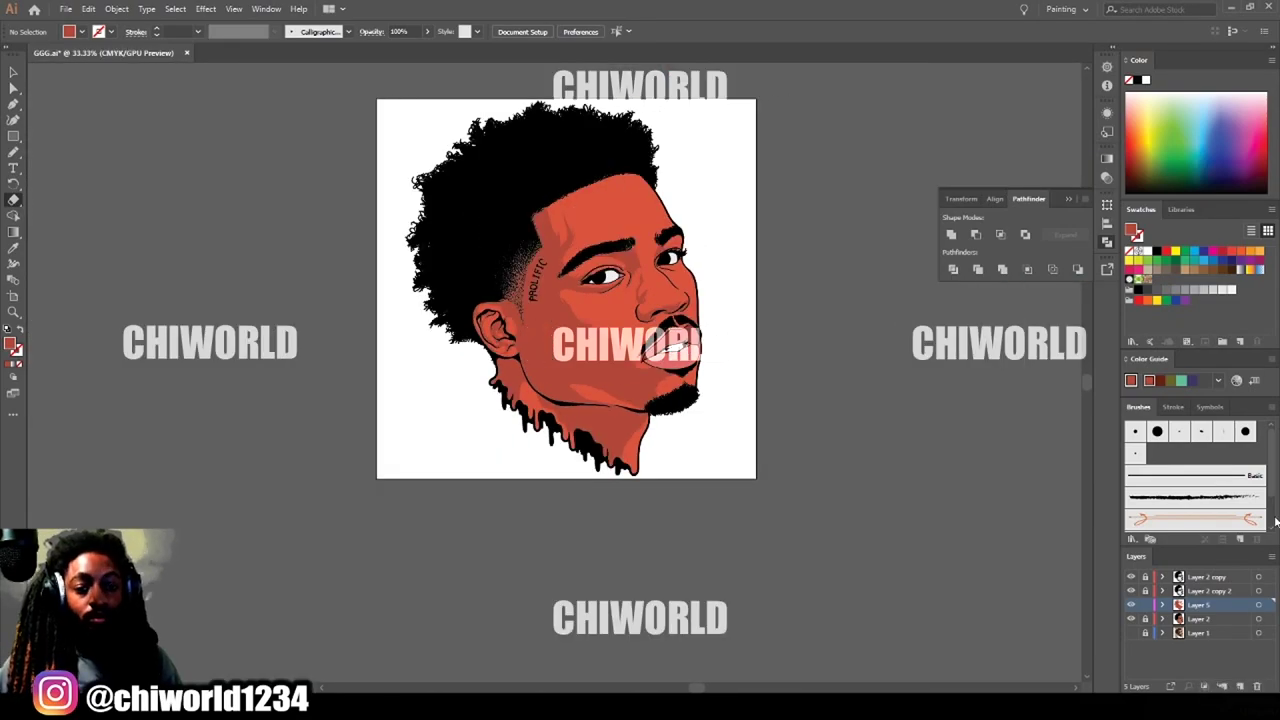
Draw a freehand shadow beneath the far eye with the Pencil tool, following the lower lid around its outer corner.
scroll(966, 466, up, 3)
click(13, 152)
key(ctrl+plus)
key(ctrl+plus)
key(ctrl+plus)
scroll(842, 488, right, 4)
scroll(842, 488, up, 3)
drag(434, 475, 410, 367)
drag(655, 460, 740, 408)
scroll(743, 529, right, 3)
scroll(743, 529, up, 7)
mouse_move(455, 354)
mouse_down()
mouse_move(601, 383)
mouse_move(628, 361)
mouse_up()
mouse_move(706, 293)
mouse_down()
mouse_move(689, 205)
mouse_move(653, 214)
mouse_up()
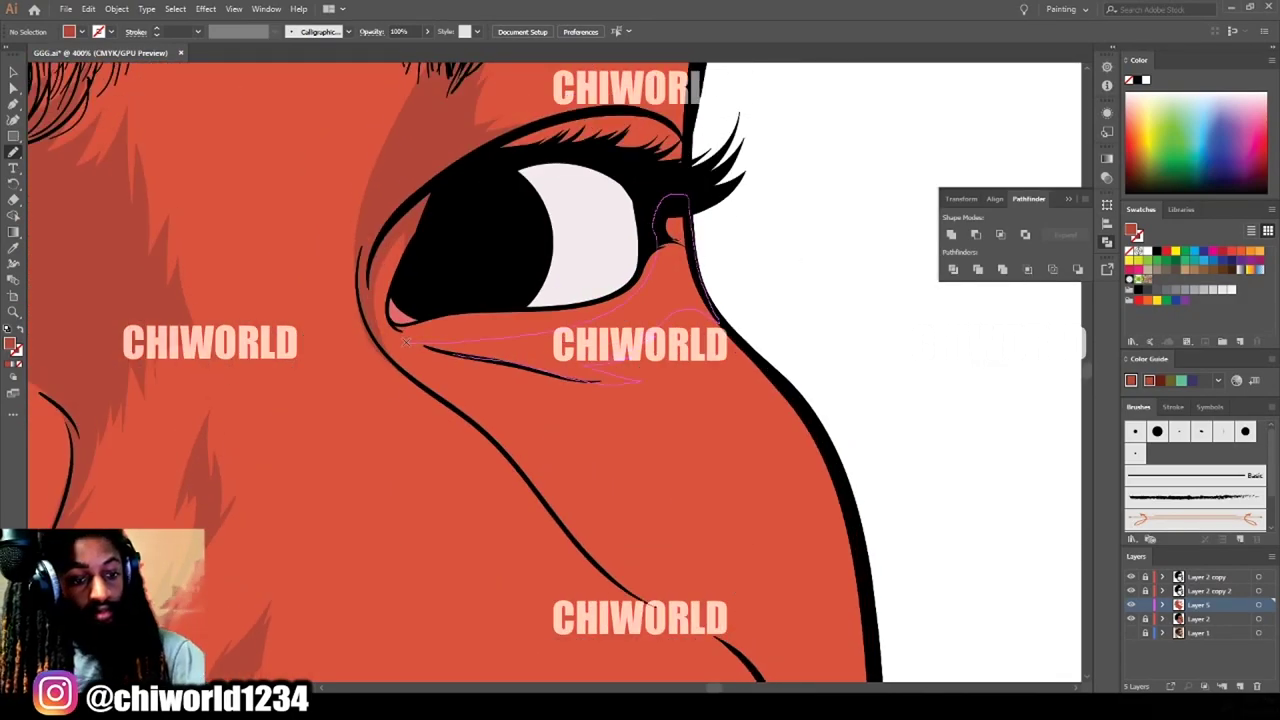
drag(410, 344, 410, 344)
Add freehand shading in the far eye socket, following the underside of the eyebrow.
scroll(410, 344, down, 3)
scroll(490, 483, up, 4)
mouse_move(744, 517)
mouse_down()
mouse_move(714, 395)
mouse_move(548, 484)
mouse_up()
mouse_move(478, 484)
mouse_down()
mouse_move(575, 505)
mouse_move(495, 452)
mouse_move(480, 482)
mouse_up()
scroll(574, 370, down, 5)
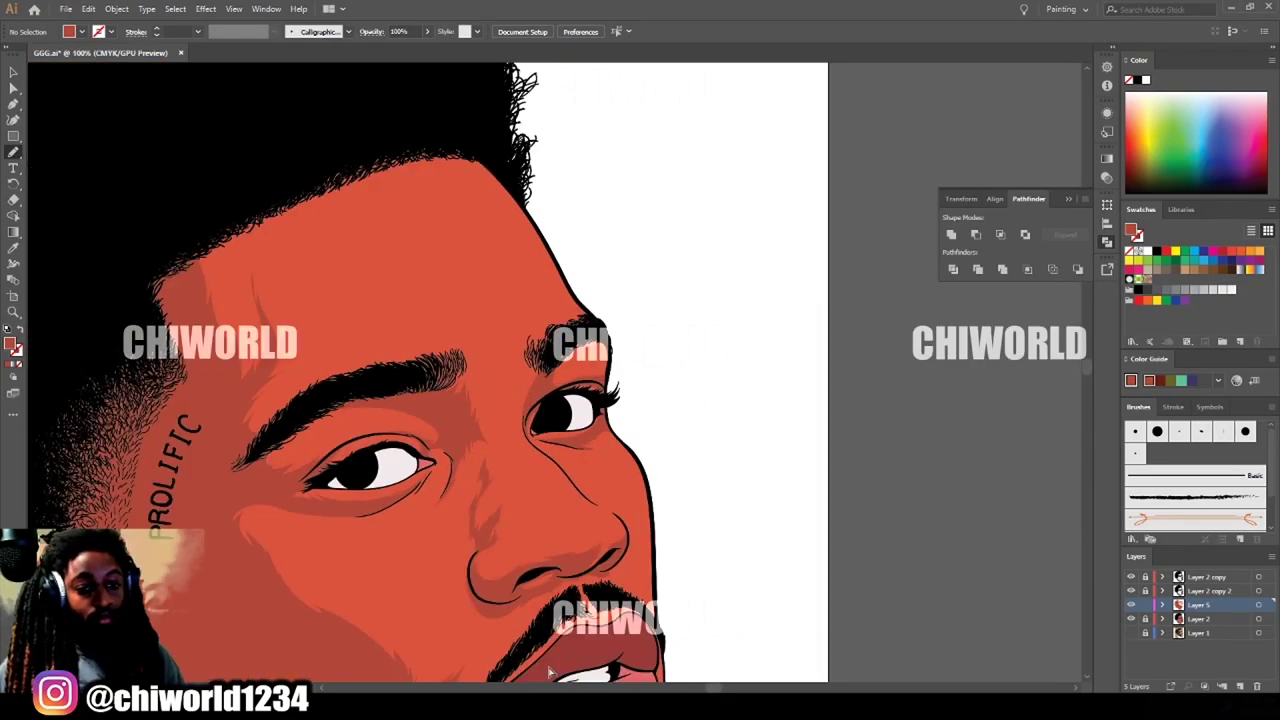
key(ctrl+equal)
key(ctrl+equal)
key(ctrl+equal)
mouse_move(570, 343)
mouse_down()
mouse_move(678, 247)
mouse_move(688, 280)
mouse_up()
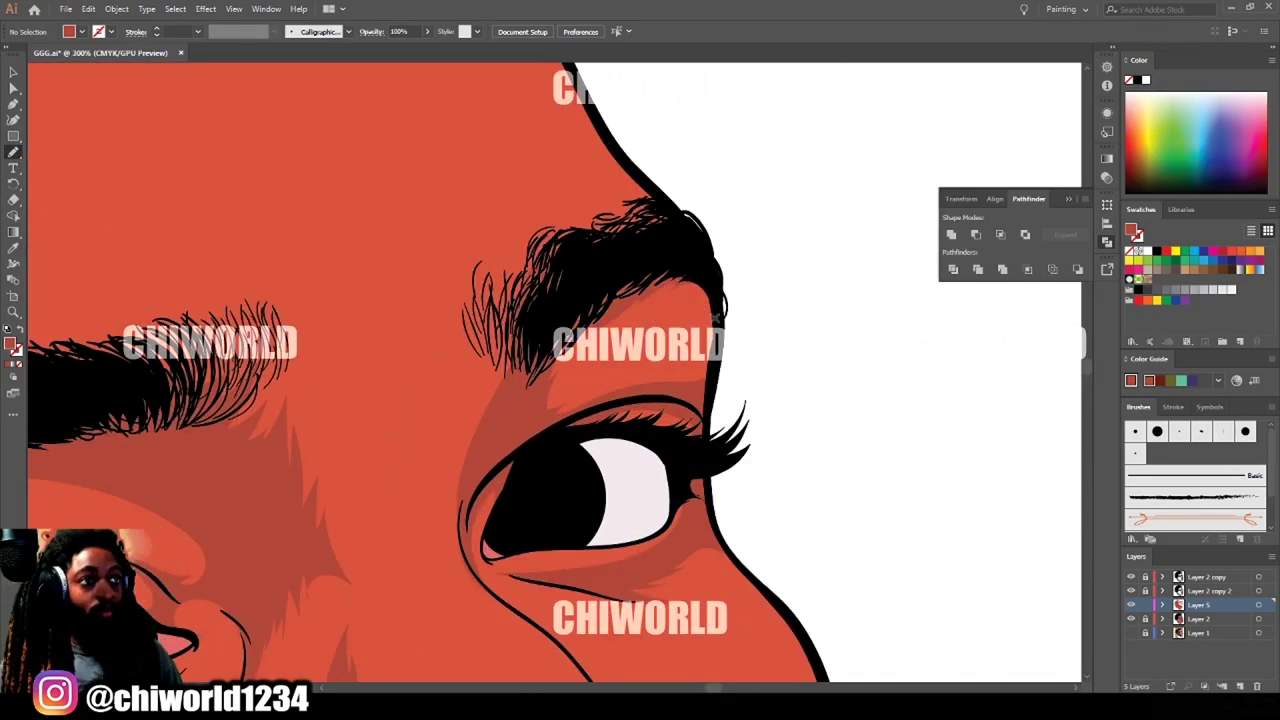
Draw a thin freehand shadow along the forehead just under the hairline.
key(ctrl+minus)
key(ctrl+minus)
key(ctrl+minus)
key(ctrl+minus)
key(ctrl+minus)
key(ctrl+equal)
key(ctrl+equal)
key(ctrl+equal)
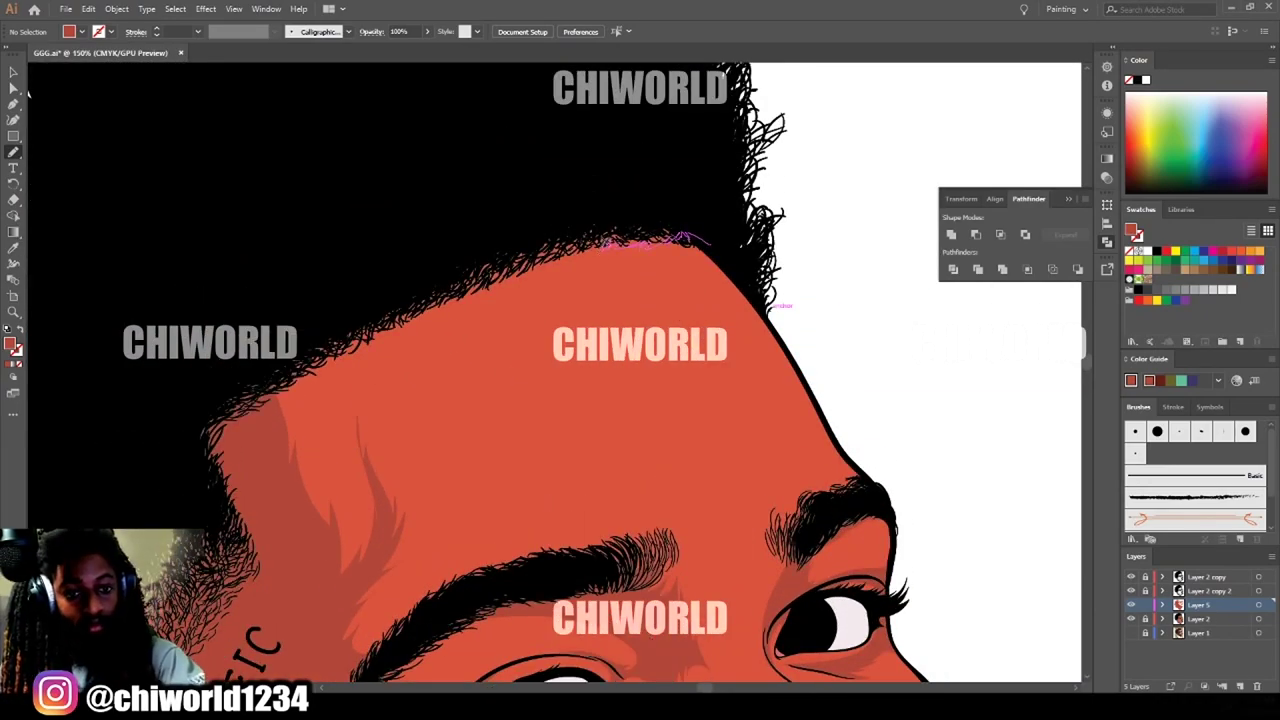
drag(288, 395, 701, 212)
Shade the chin along the top of the beard with a jagged freehand shape, leaving a lit patch above it.
key(ctrl+minus)
key(ctrl+minus)
key(ctrl+minus)
key(ctrl+minus)
scroll(731, 380, down, 1)
key(ctrl+equal)
key(ctrl+equal)
scroll(731, 380, down, 7)
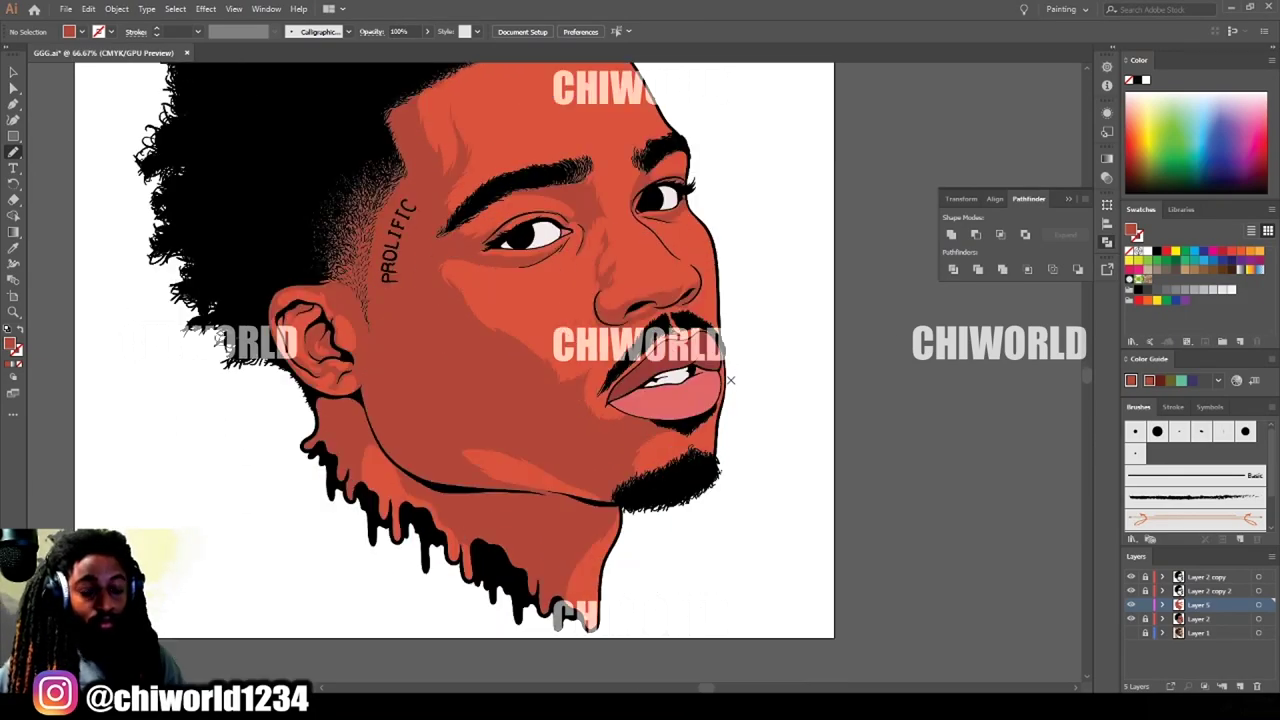
scroll(691, 474, up, 4)
drag(767, 465, 797, 378)
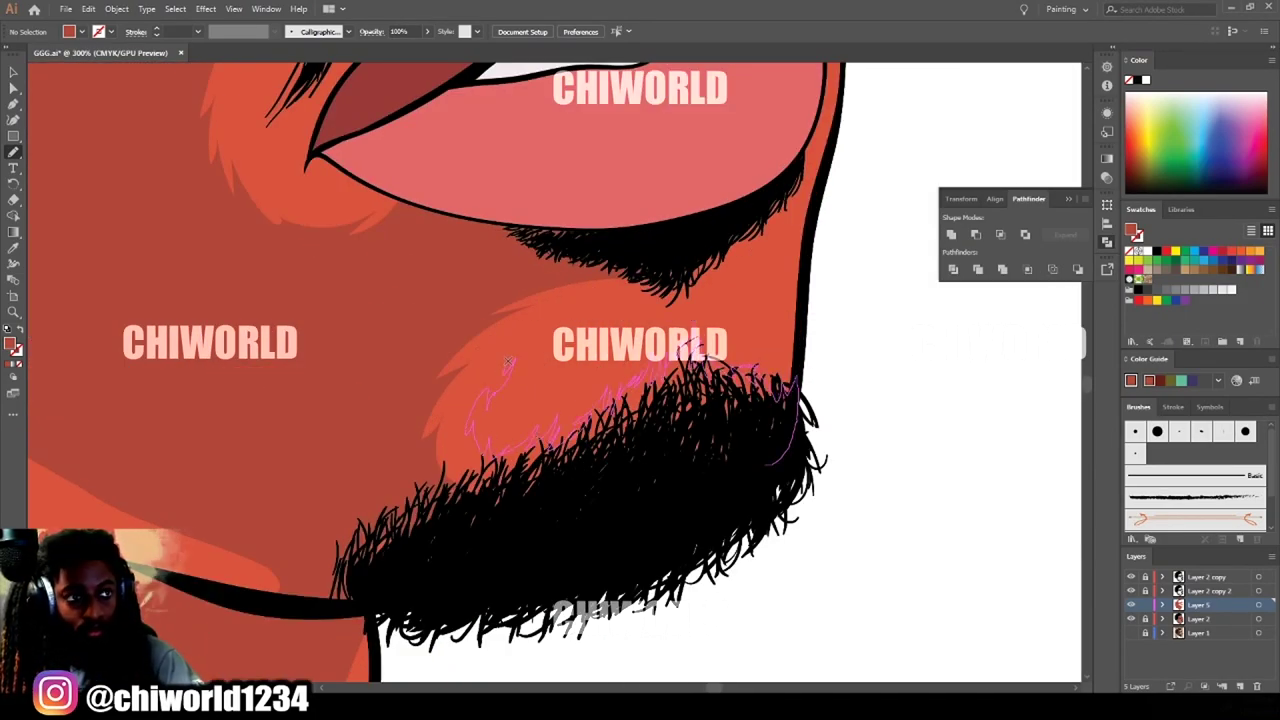
mouse_move(575, 314)
mouse_down()
mouse_move(509, 571)
mouse_move(770, 467)
mouse_up()
Add a closed freehand shadow shape beneath the lower lip.
key(ctrl+minus)
key(ctrl+minus)
key(ctrl+minus)
key(ctrl+minus)
scroll(751, 474, up, 5)
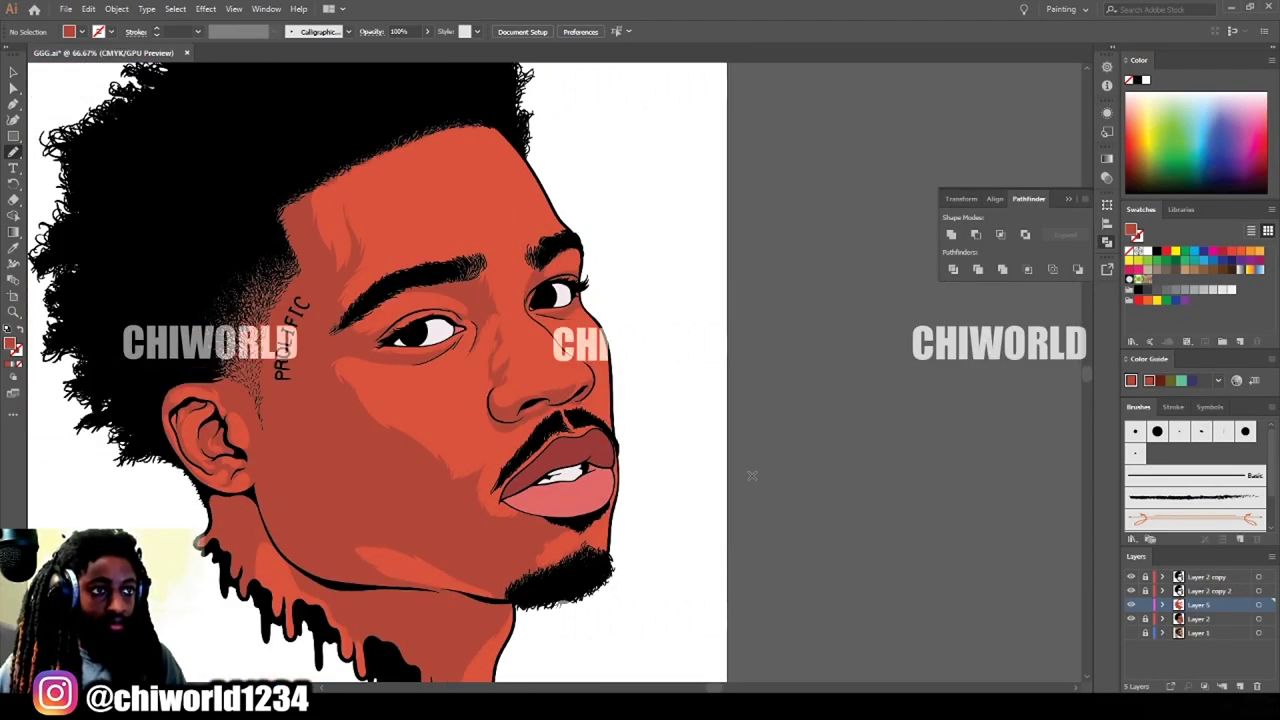
key(ctrl+equal)
scroll(748, 480, down, 4)
key(ctrl+equal)
key(ctrl+equal)
key(ctrl+equal)
scroll(660, 520, down, 3)
mouse_move(562, 540)
mouse_down()
mouse_move(617, 509)
mouse_move(708, 501)
mouse_move(710, 427)
mouse_up()
mouse_move(729, 298)
mouse_down()
mouse_move(730, 192)
mouse_move(562, 540)
mouse_up()
Draw a narrow freehand shadow along the nose bridge line, from the far eye's inner corner to the nose tip.
key(ctrl+minus)
key(ctrl+minus)
key(ctrl+minus)
key(ctrl+minus)
drag(676, 485, 697, 608)
key(ctrl+equal)
key(ctrl+equal)
key(ctrl+equal)
key(ctrl+equal)
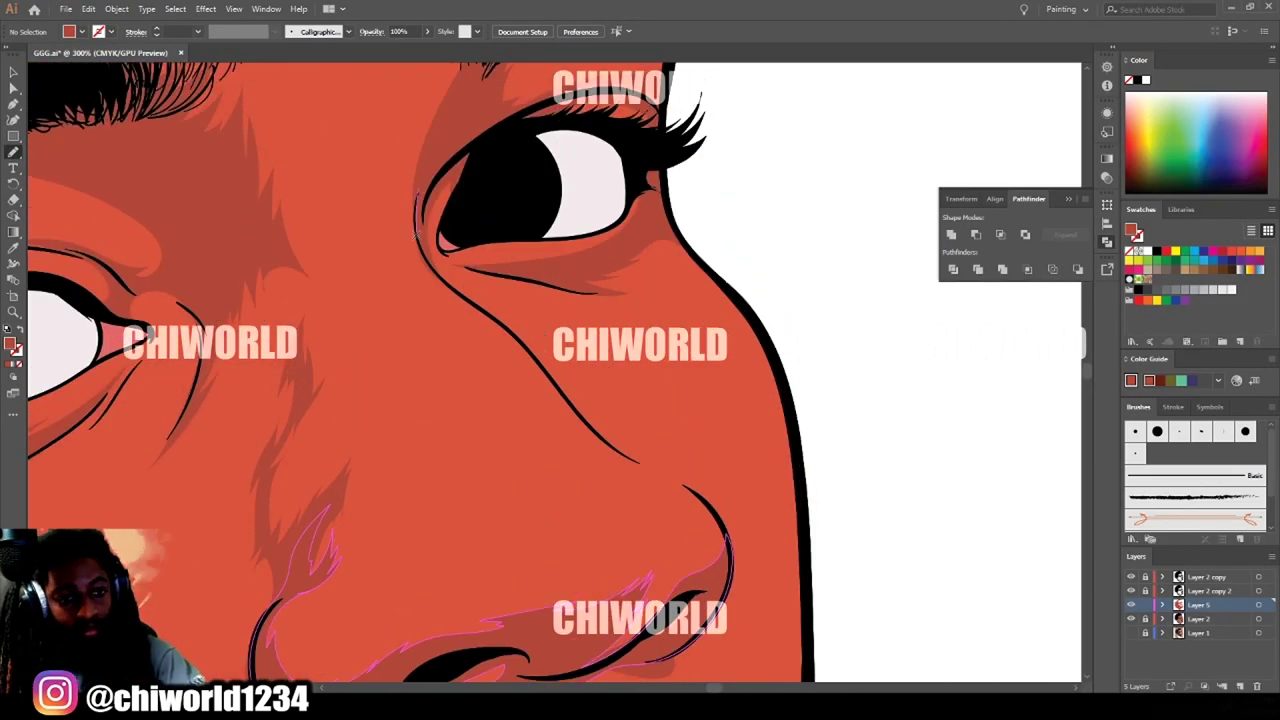
drag(466, 291, 418, 190)
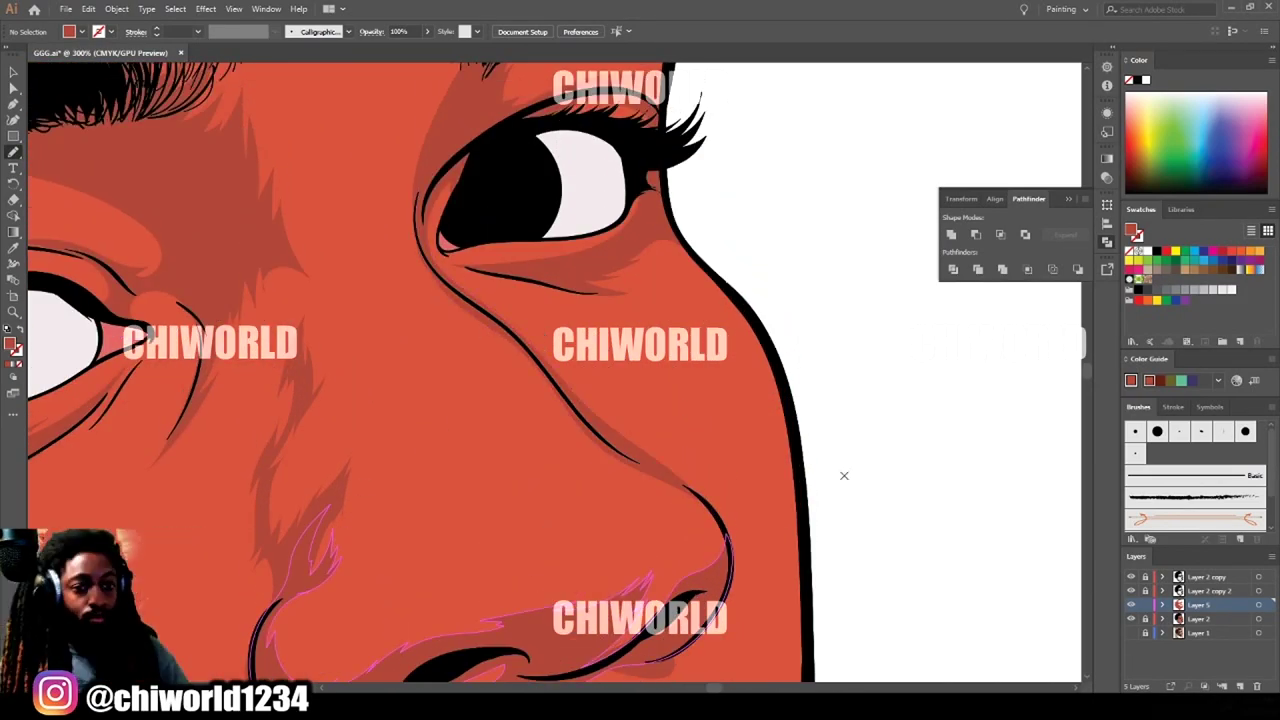
Shade the skin beneath the near eye along the lower-lid crease, up towards its inner corner.
key(ctrl+minus)
key(ctrl+minus)
key(ctrl+minus)
key(ctrl+minus)
key(ctrl+equal)
key(ctrl+equal)
key(ctrl+equal)
key(ctrl+equal)
key(ctrl+equal)
scroll(383, 455, down, 3)
drag(382, 455, 527, 365)
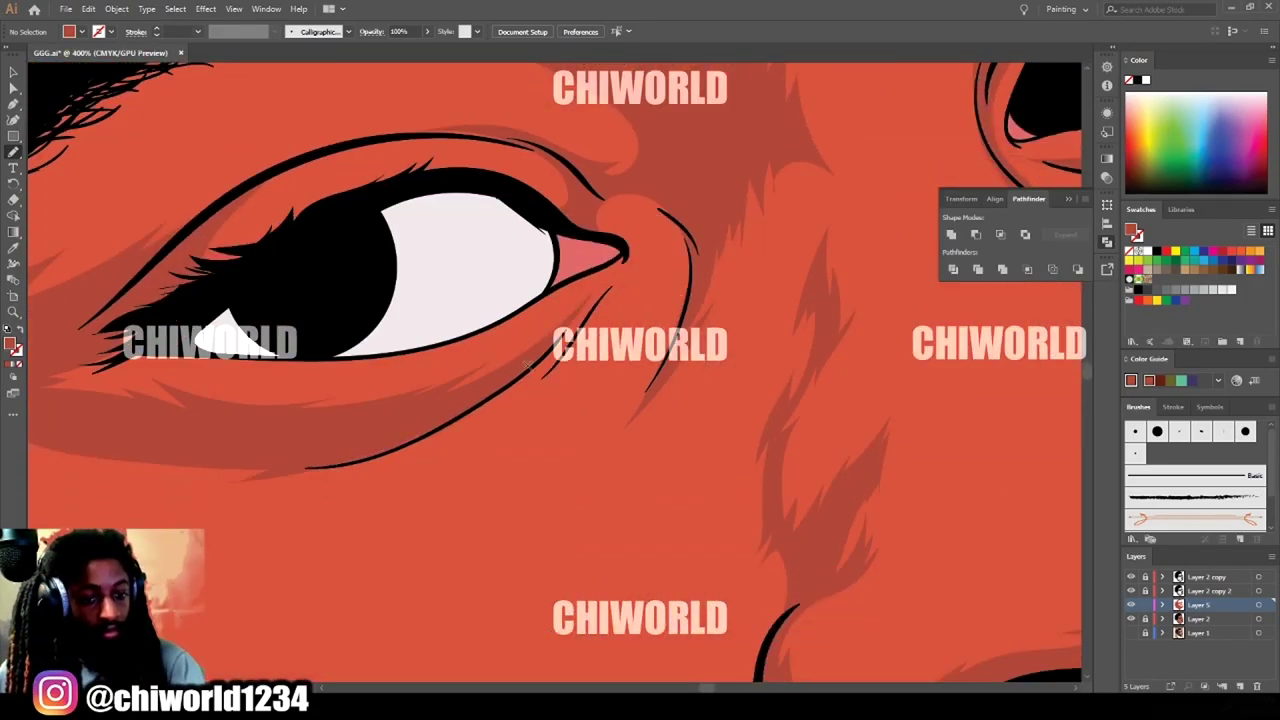
drag(493, 428, 588, 318)
Draw freehand shading on the near eye's upper lid between the lashes and the crease.
key(ctrl+minus)
key(ctrl+minus)
key(ctrl+minus)
key(ctrl+minus)
key(ctrl+equal)
key(ctrl+equal)
key(ctrl+equal)
drag(338, 515, 496, 450)
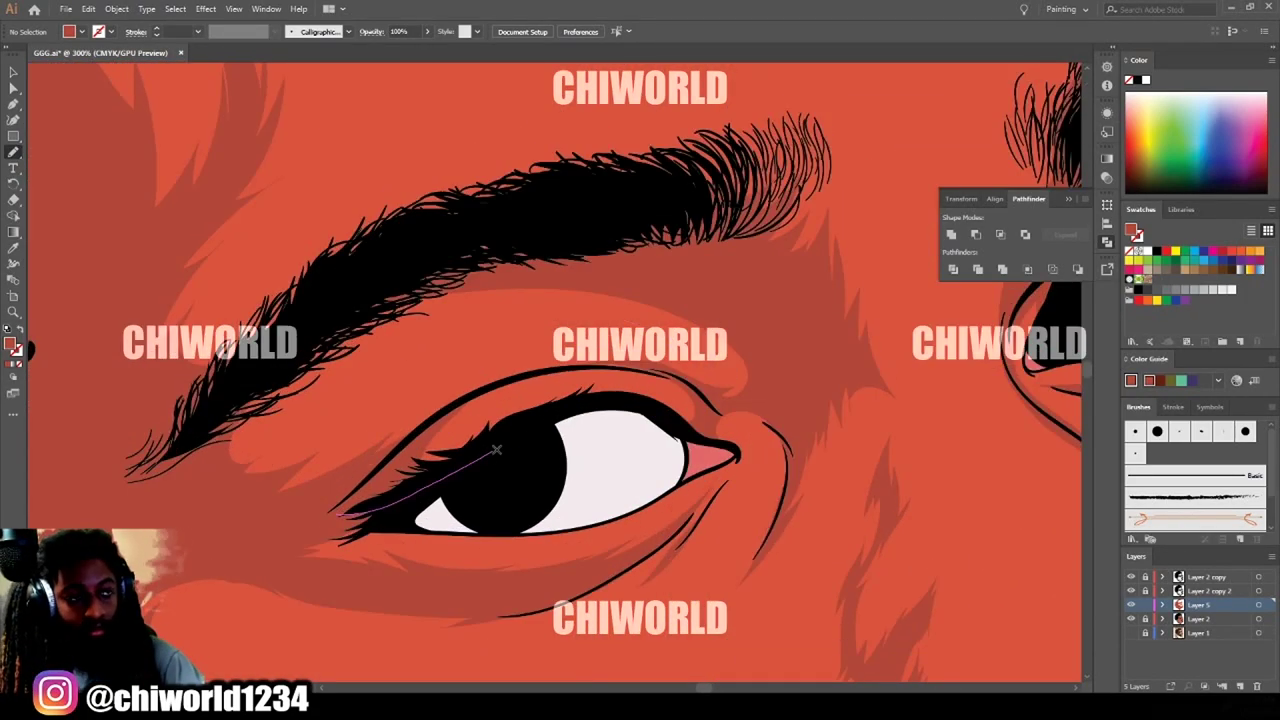
drag(527, 356, 528, 357)
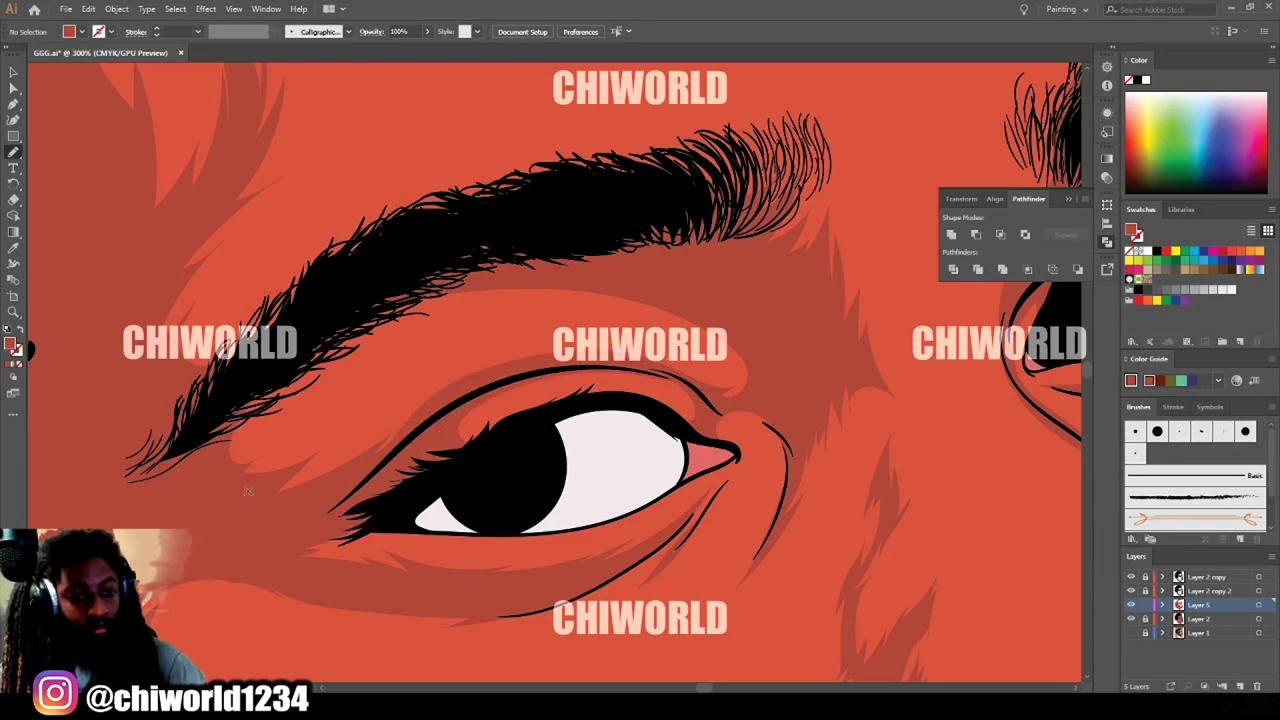
scroll(277, 474, up, 1)
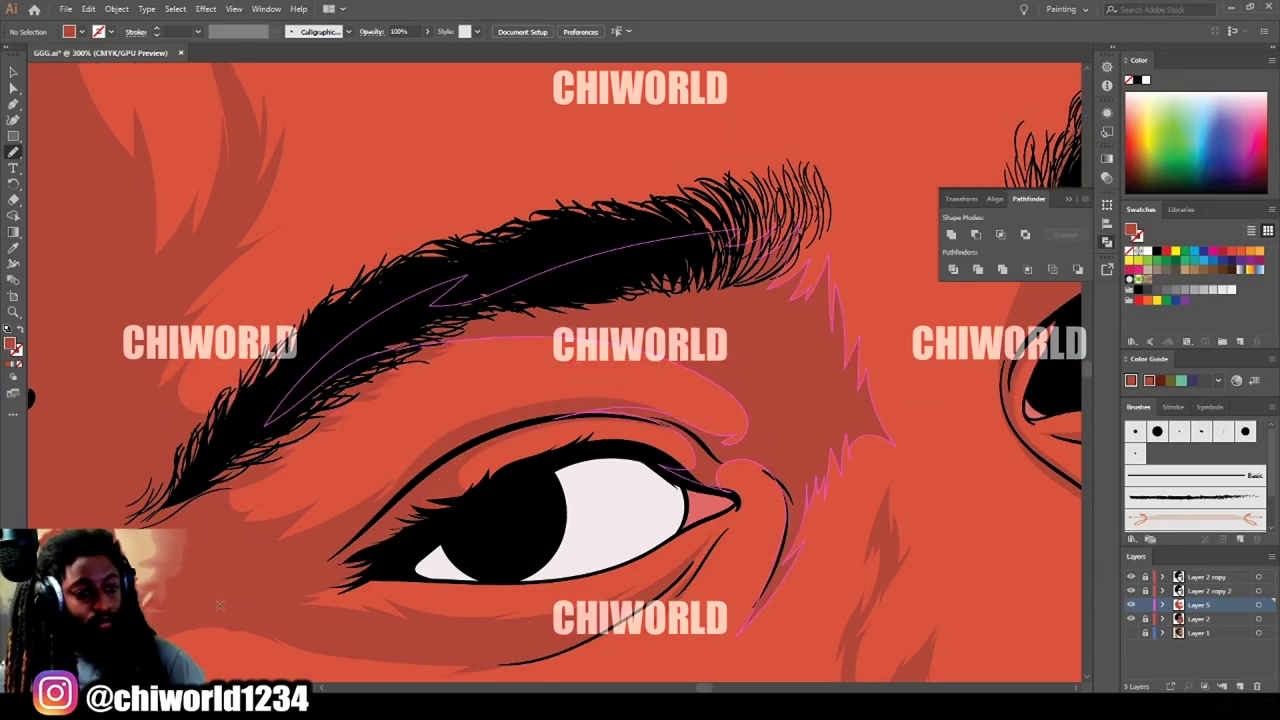
Select all the shading shapes, expand them, and combine them with Pathfinder Merge.
key(ctrl+minus)
key(ctrl+minus)
key(ctrl+minus)
key(ctrl+minus)
key(ctrl+minus)
key(ctrl+minus)
key(ctrl+equal)
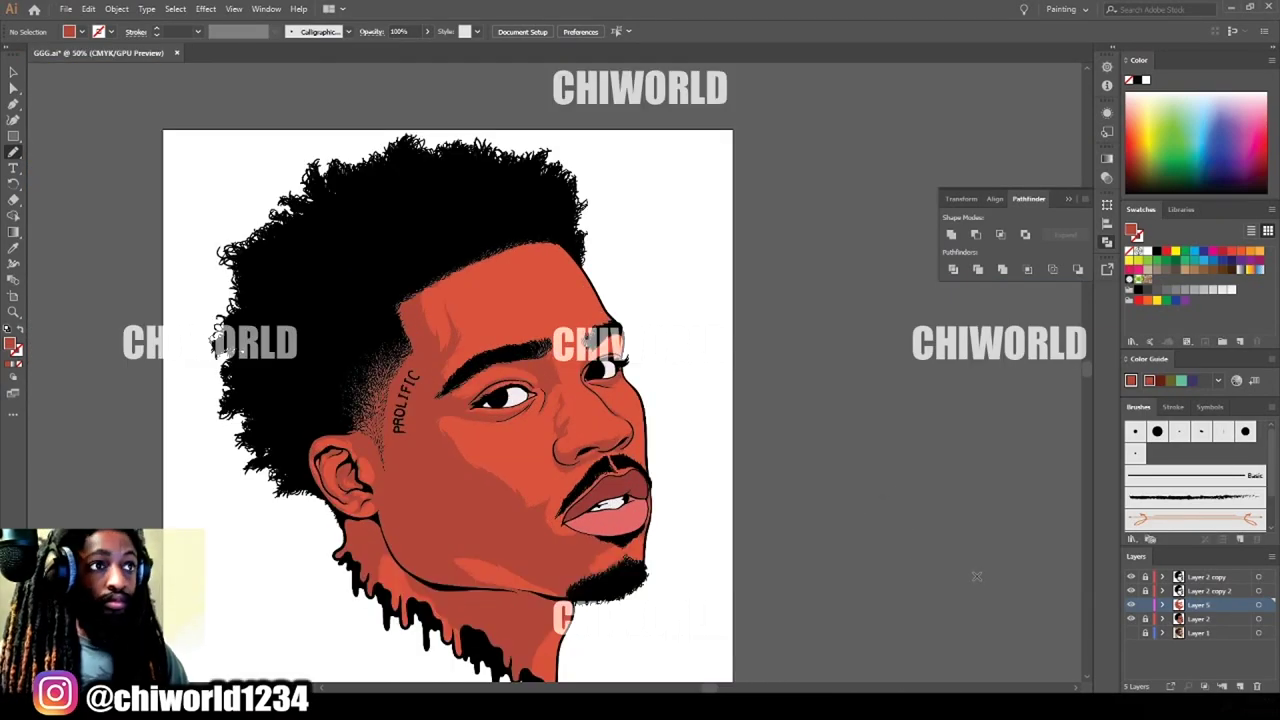
key(ctrl+minus)
key(ctrl+equal)
click(10, 68)
drag(789, 660, 314, 157)
click(116, 10)
click(157, 166)
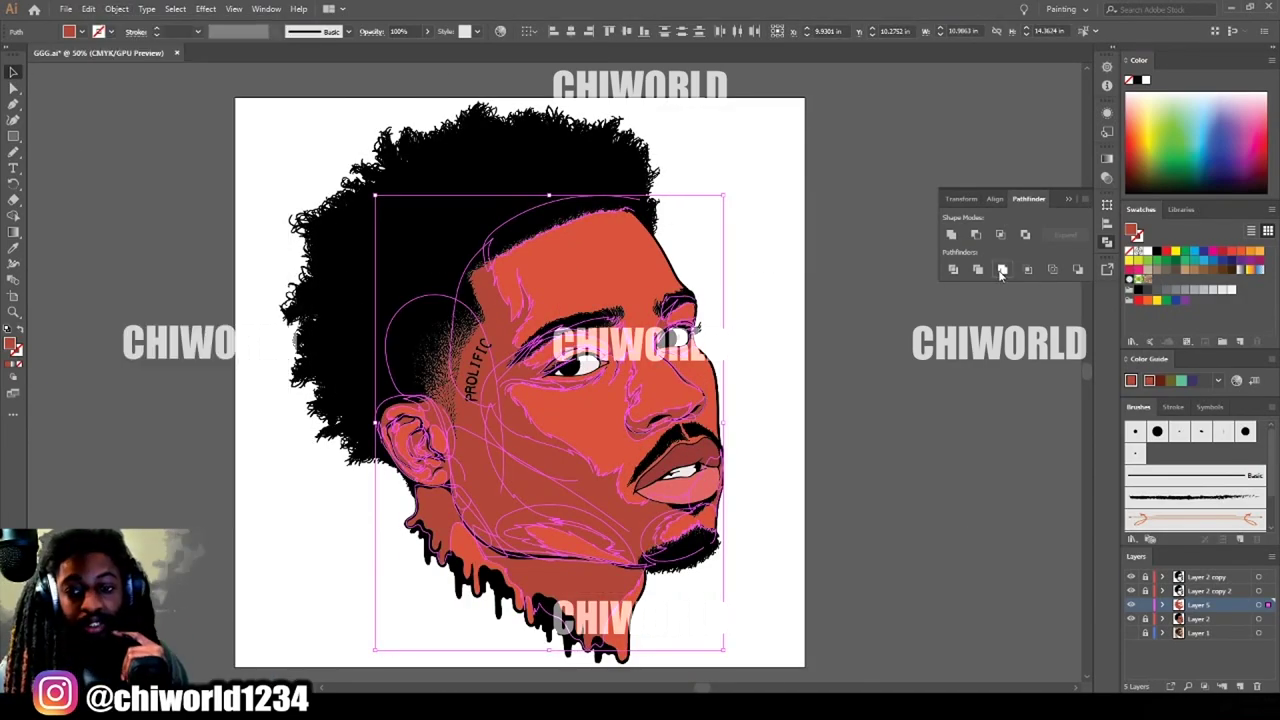
click(1003, 269)
Adjust the merged shading's color balance to yellow 12% and black 16%, and raise its magenta.
key(ctrl+equal)
key(ctrl+equal)
click(88, 9)
mouse_move(200, 240)
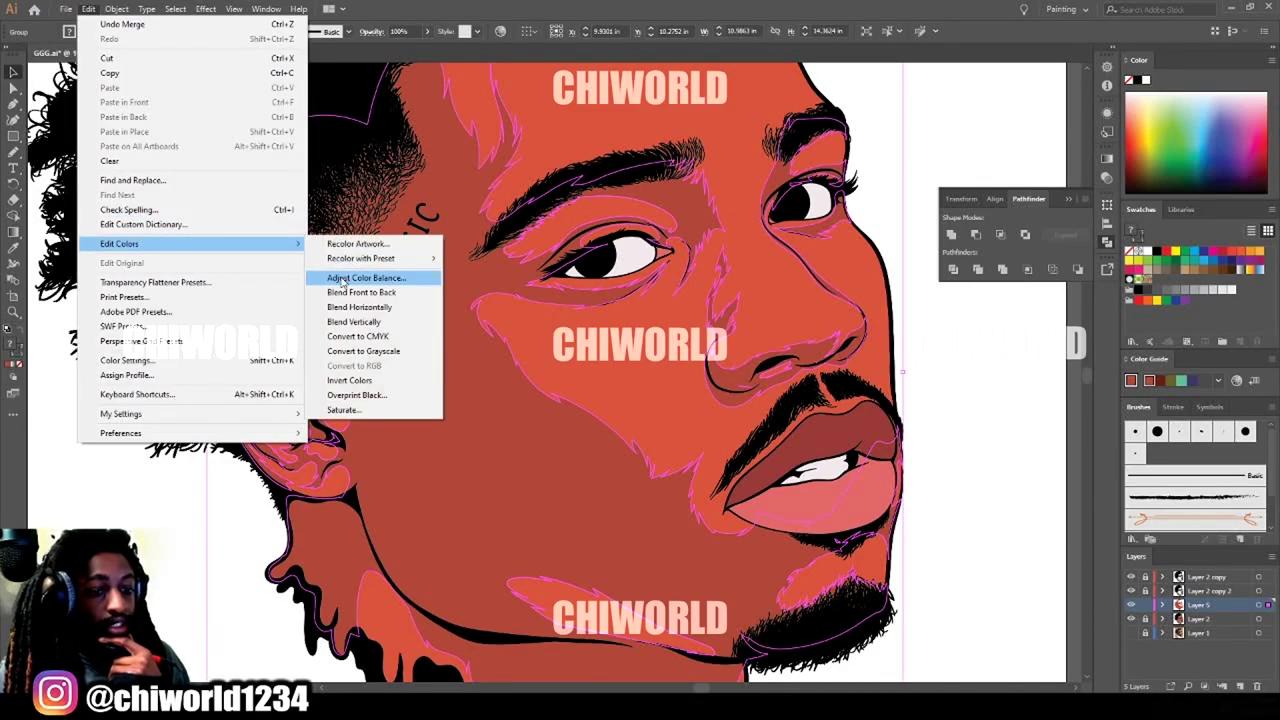
click(390, 280)
mouse_move(125, 139)
mouse_down()
mouse_move(137, 141)
mouse_move(128, 121)
mouse_up()
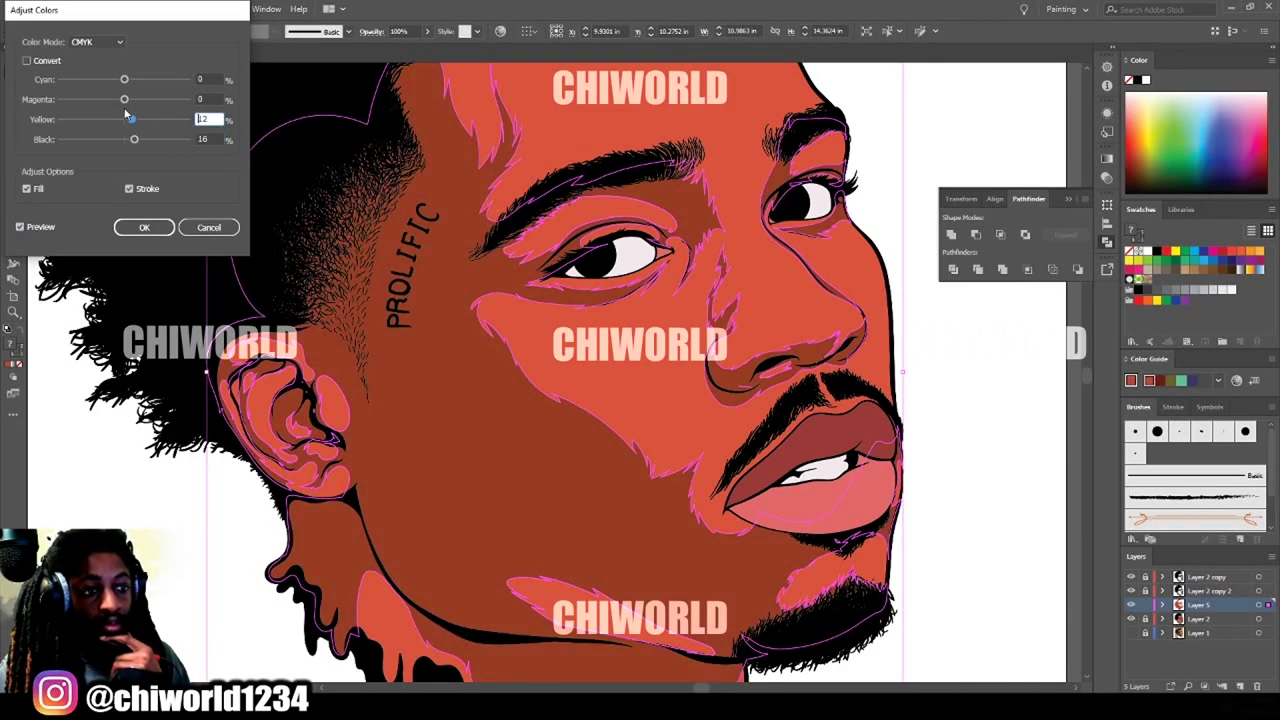
click(127, 100)
click(145, 227)
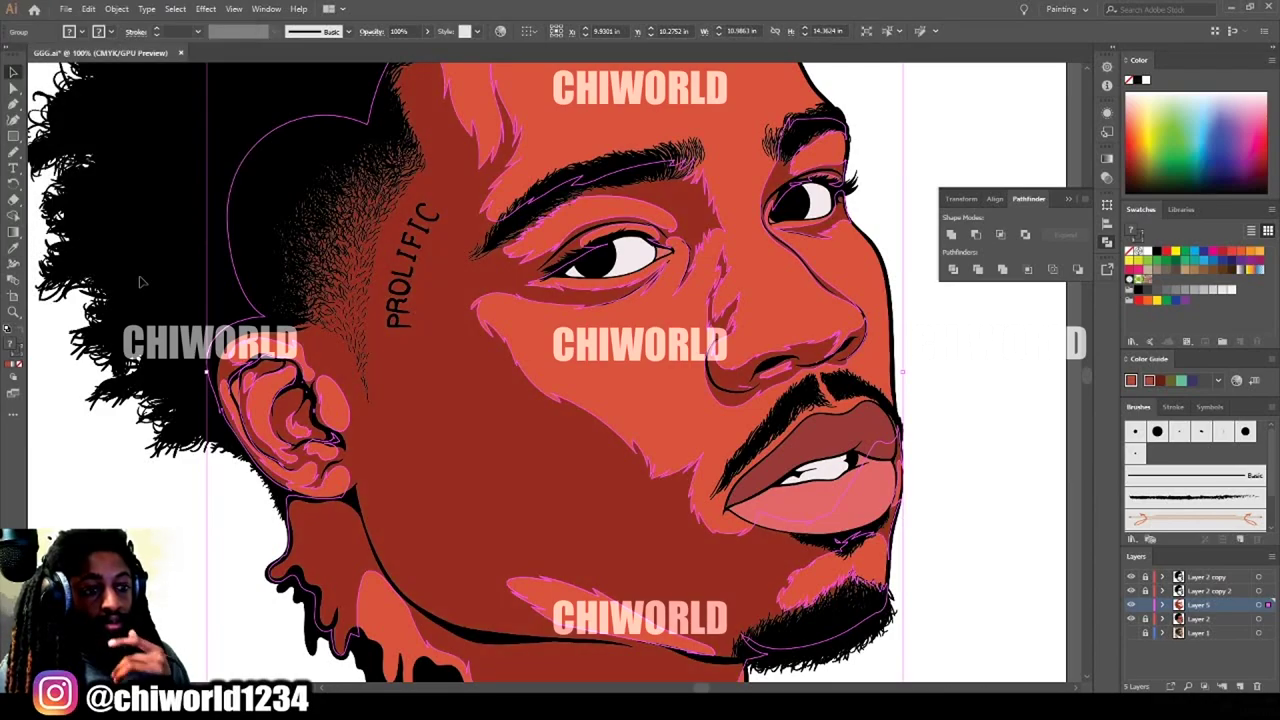
click(912, 590)
Review the recolored shading up close and across the whole portrait.
scroll(877, 594, down, 4)
scroll(983, 585, up, 4)
scroll(939, 524, down, 2)
key(ctrl+plus)
key(ctrl+plus)
key(ctrl+plus)
key(ctrl+minus)
key(ctrl+minus)
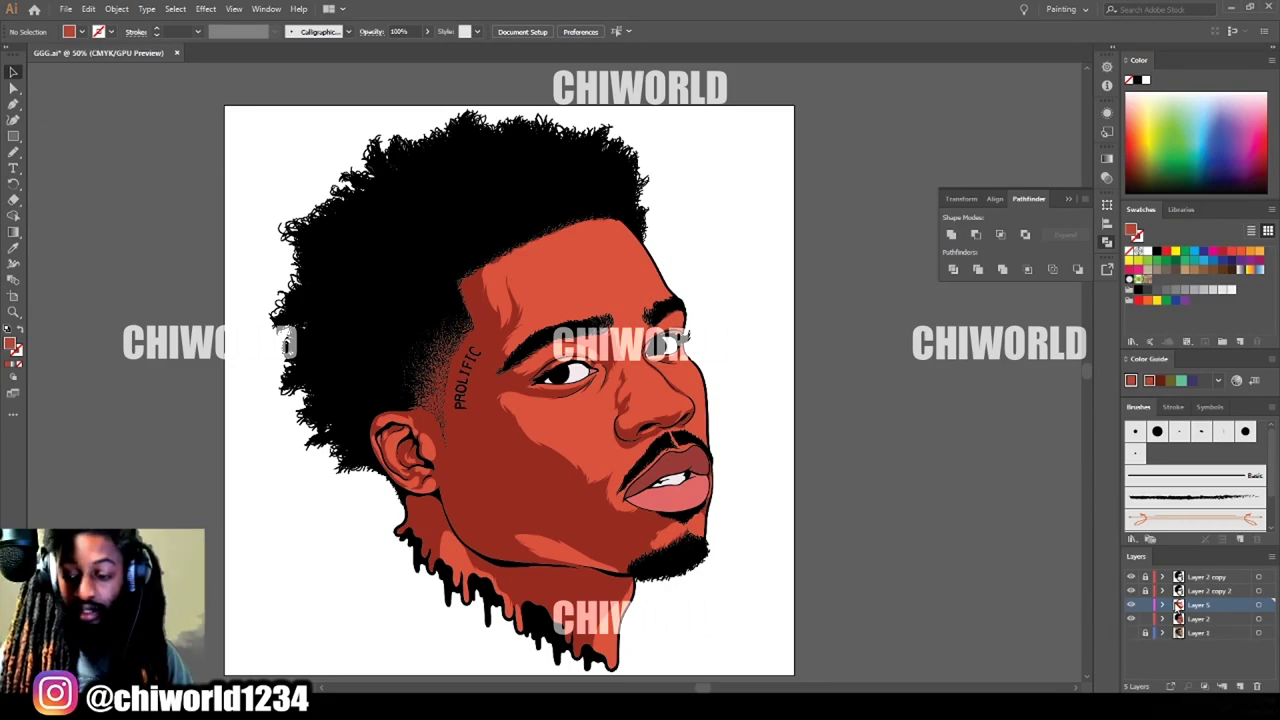
Select the artwork on Layer 5 and Layer 2 and adjust its color balance to cyan 6%, magenta -1% and yellow 2%.
key(ctrl+a)
key(ctrl+plus)
key(ctrl+plus)
click(88, 8)
mouse_move(270, 243)
click(380, 280)
drag(124, 99, 121, 104)
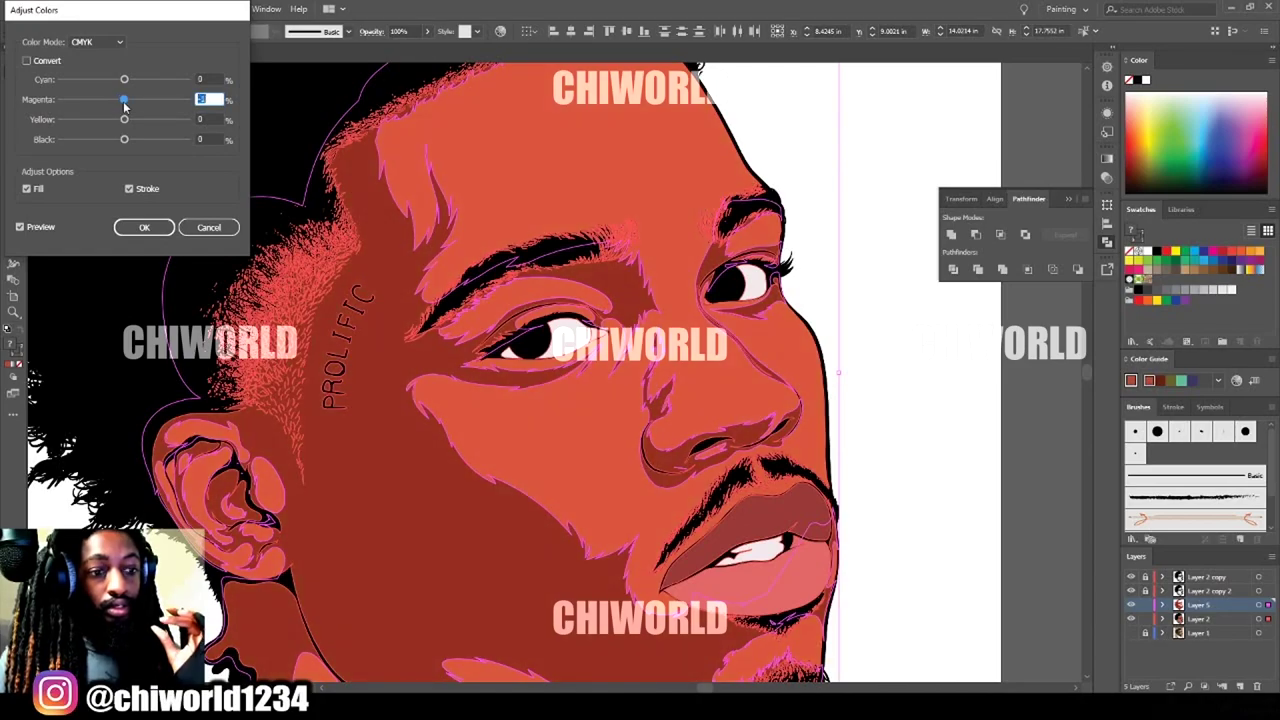
drag(124, 119, 123, 102)
drag(124, 79, 121, 104)
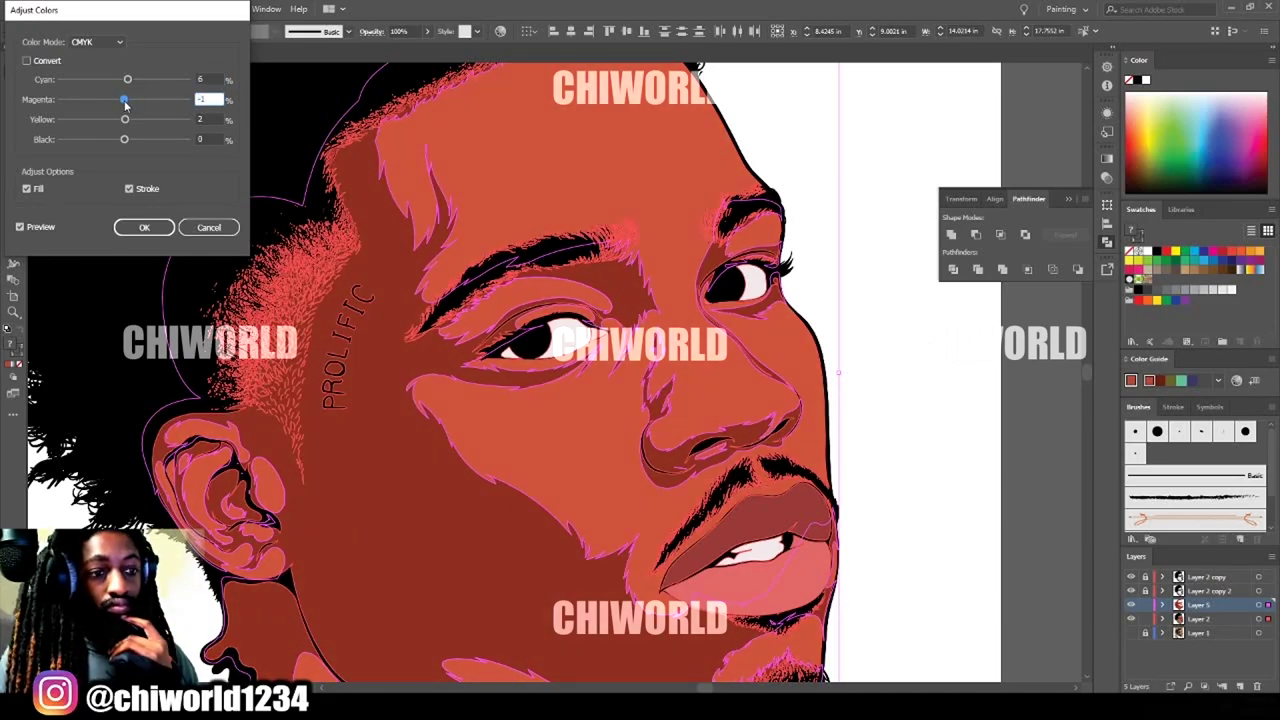
click(146, 227)
click(877, 429)
Lock Layer 5 and add a new layer directly beneath it.
key(ctrl+minus)
key(ctrl+minus)
key(ctrl+minus)
key(ctrl+equal)
key(ctrl+equal)
key(ctrl+equal)
key(ctrl+minus)
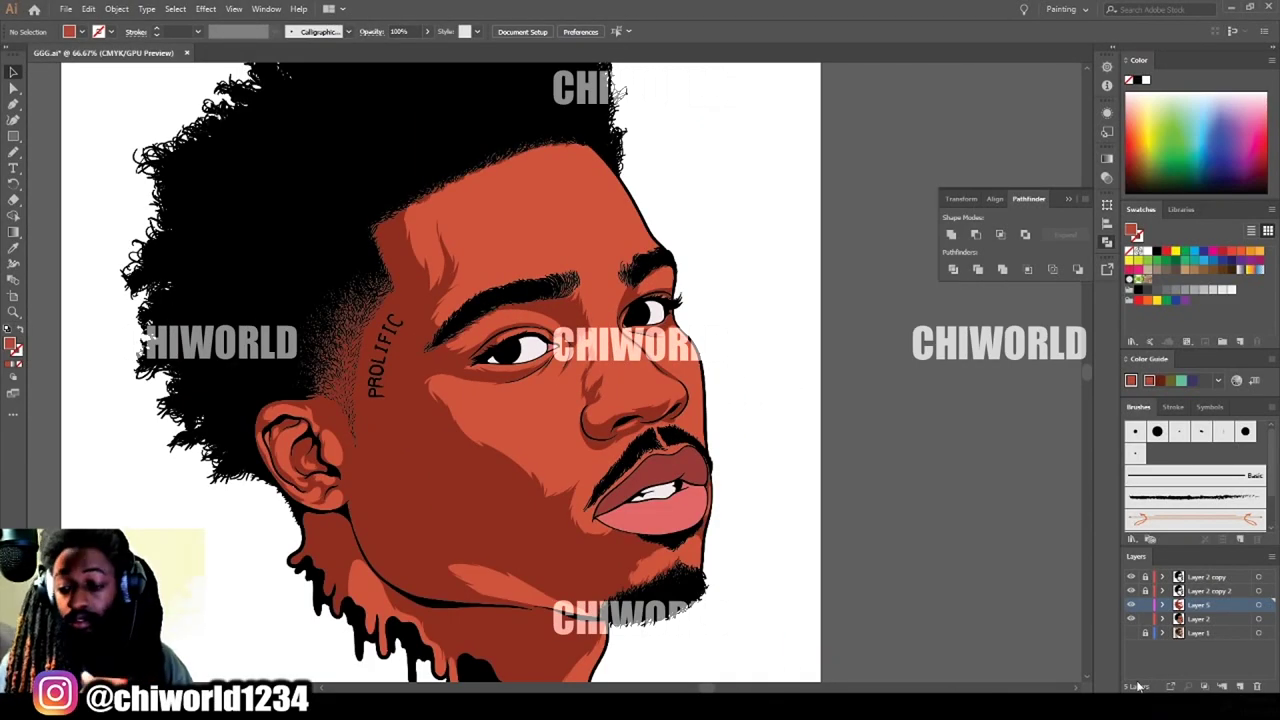
ctrl+click(1220, 685)
scroll(622, 455, up, 3)
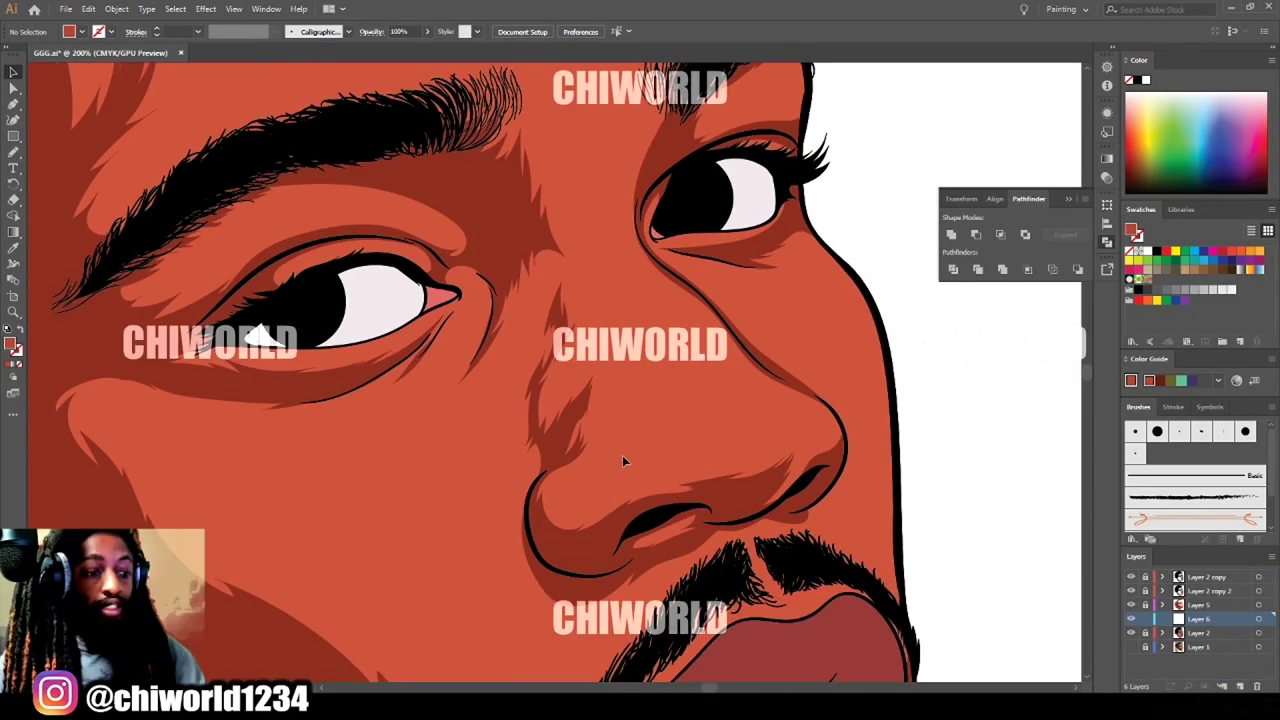
Set the fill to mid-tone BA4735 and draw a freehand shape across the lower nose, extending past the darker shadow.
double_click(12, 345)
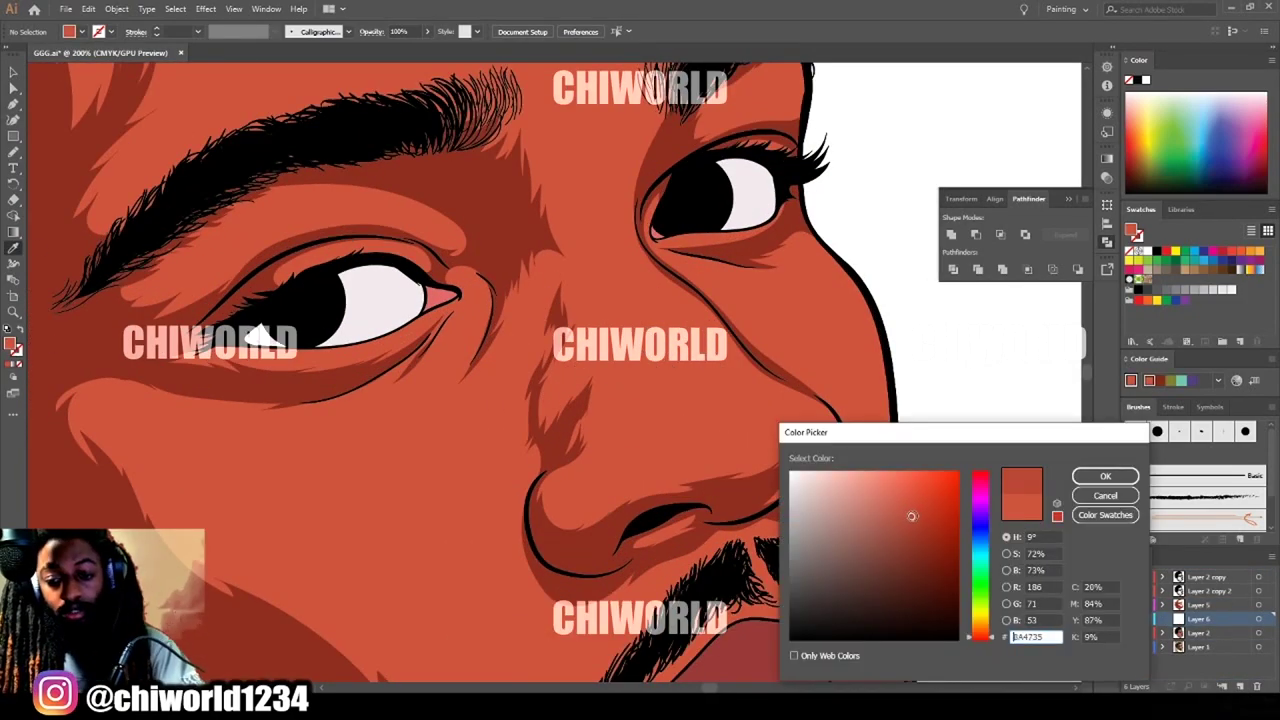
click(1087, 479)
key(b)
scroll(650, 510, up, 2)
mouse_move(484, 556)
mouse_down()
mouse_move(962, 425)
mouse_move(984, 302)
mouse_up()
mouse_move(911, 317)
mouse_down()
mouse_move(864, 379)
mouse_move(728, 403)
mouse_move(637, 447)
mouse_move(466, 495)
mouse_move(416, 400)
mouse_up()
key(ctrl+minus)
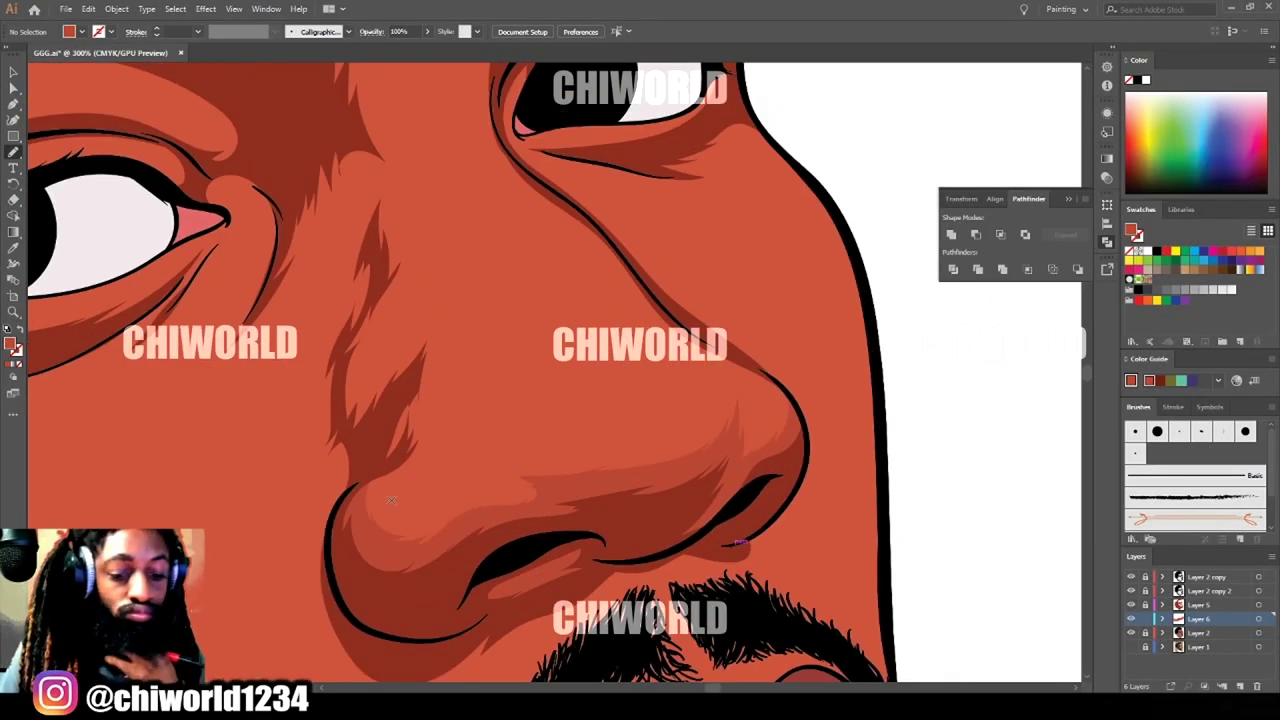
Adjust the nose mid-tone shape's color balance to magenta 2% and yellow 5%.
key(v)
click(88, 8)
click(360, 265)
drag(124, 119, 126, 102)
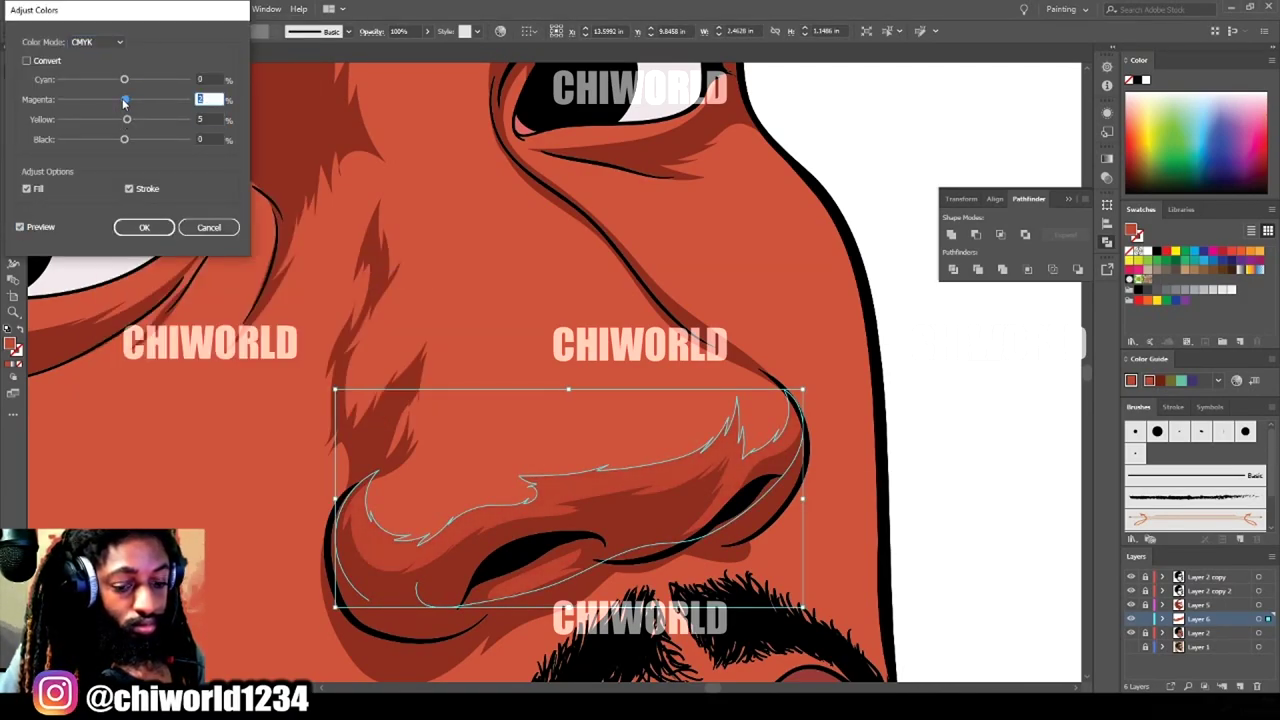
click(144, 227)
click(248, 464)
Draw feathered freehand mid-tone shapes around the dark shadow strokes on the side of the nose bridge.
scroll(555, 372, down, 3)
scroll(555, 372, up, 4)
key(b)
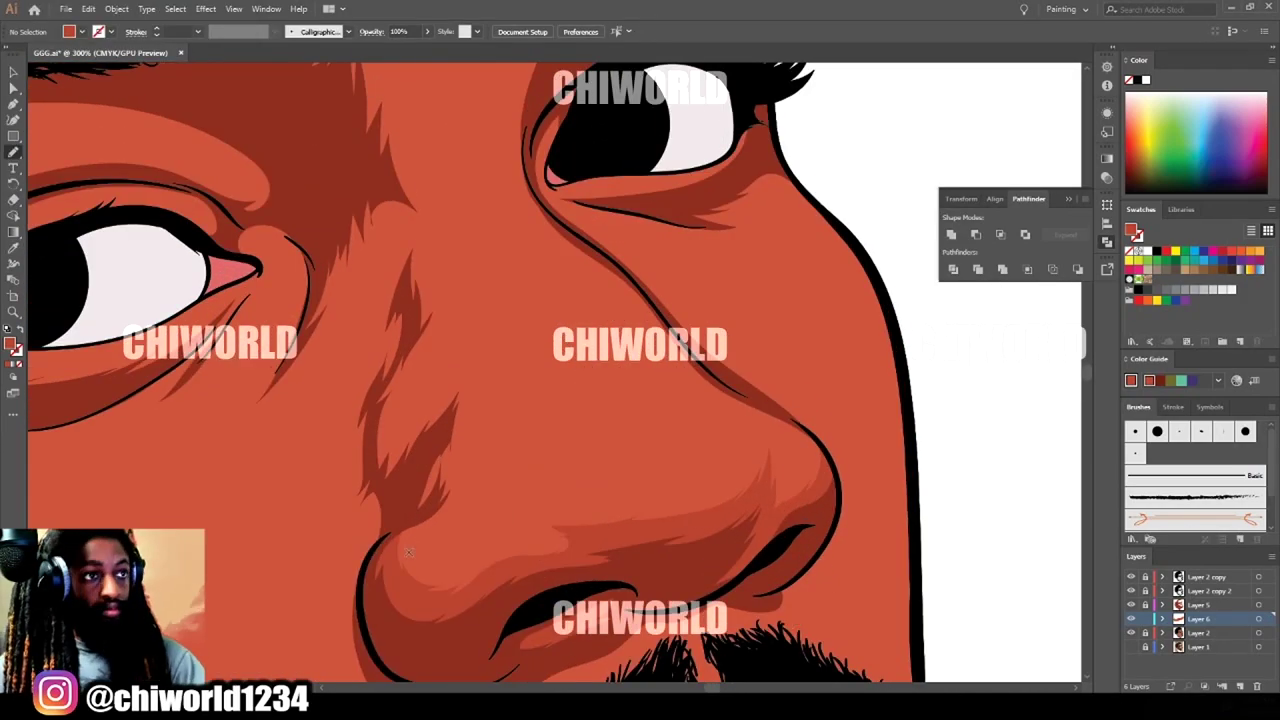
drag(483, 358, 480, 362)
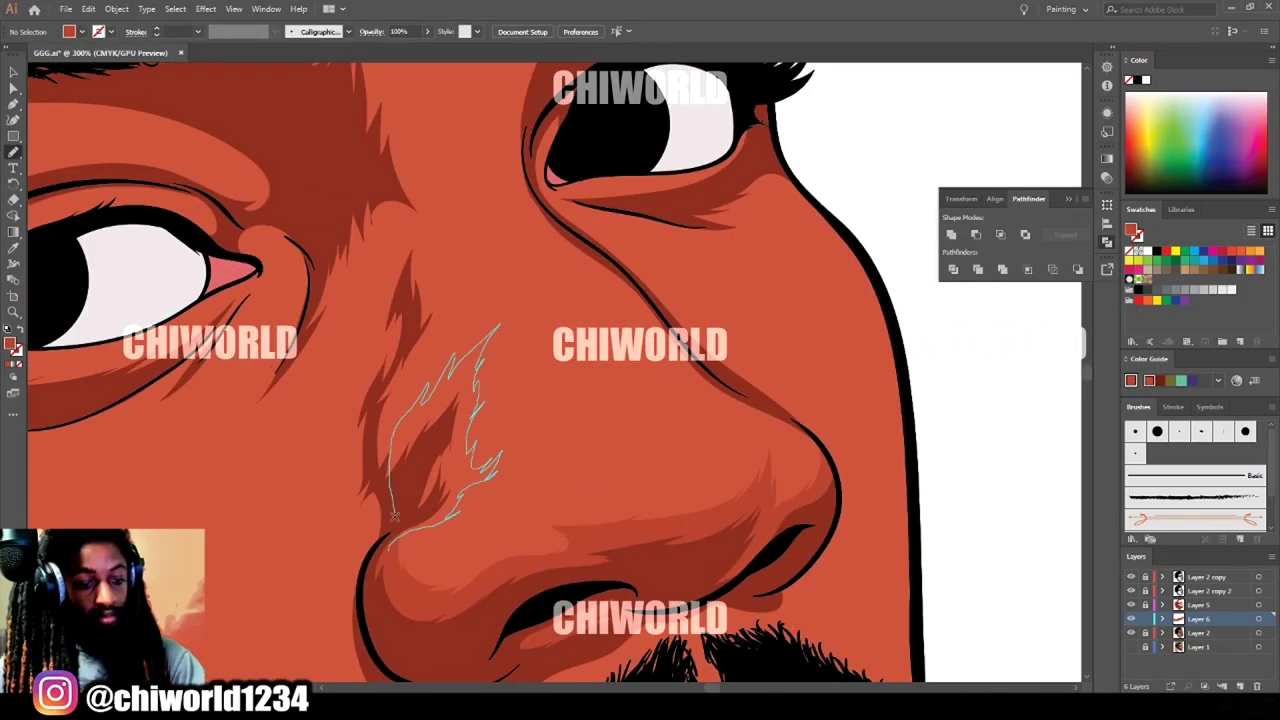
scroll(370, 512, up, 1)
drag(387, 565, 447, 440)
mouse_move(431, 285)
mouse_down()
mouse_move(370, 431)
mouse_move(346, 587)
mouse_move(384, 567)
mouse_up()
Draw a feathered mid-tone shape between the near eye's inner corner and the nose bridge, reaching up towards the brow.
key(ctrl+minus)
key(ctrl+minus)
key(ctrl+minus)
key(ctrl+plus)
key(ctrl+plus)
mouse_move(520, 351)
mouse_down()
mouse_move(474, 487)
mouse_move(566, 412)
mouse_up()
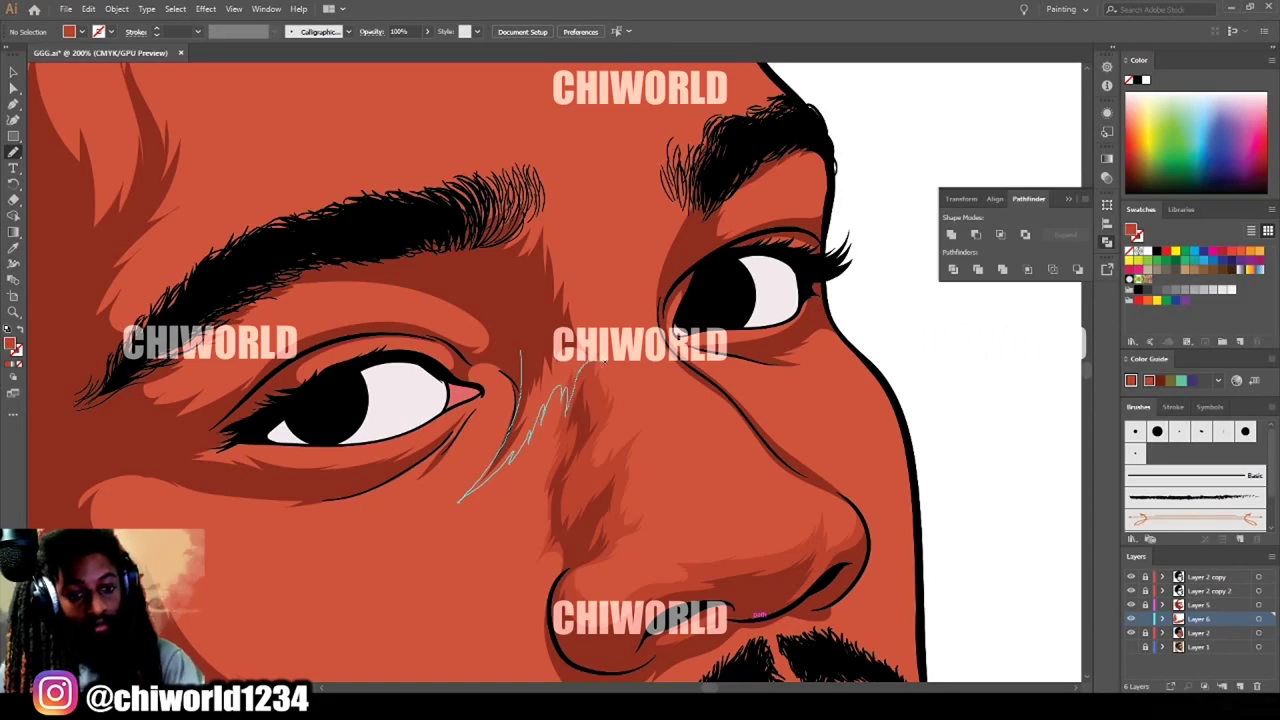
mouse_move(592, 285)
mouse_down()
mouse_move(569, 203)
mouse_move(396, 239)
mouse_move(514, 346)
mouse_up()
Draw mid-tone shapes on the near eye's upper lid and around its outer corner.
key(ctrl+minus)
key(ctrl+minus)
key(ctrl+minus)
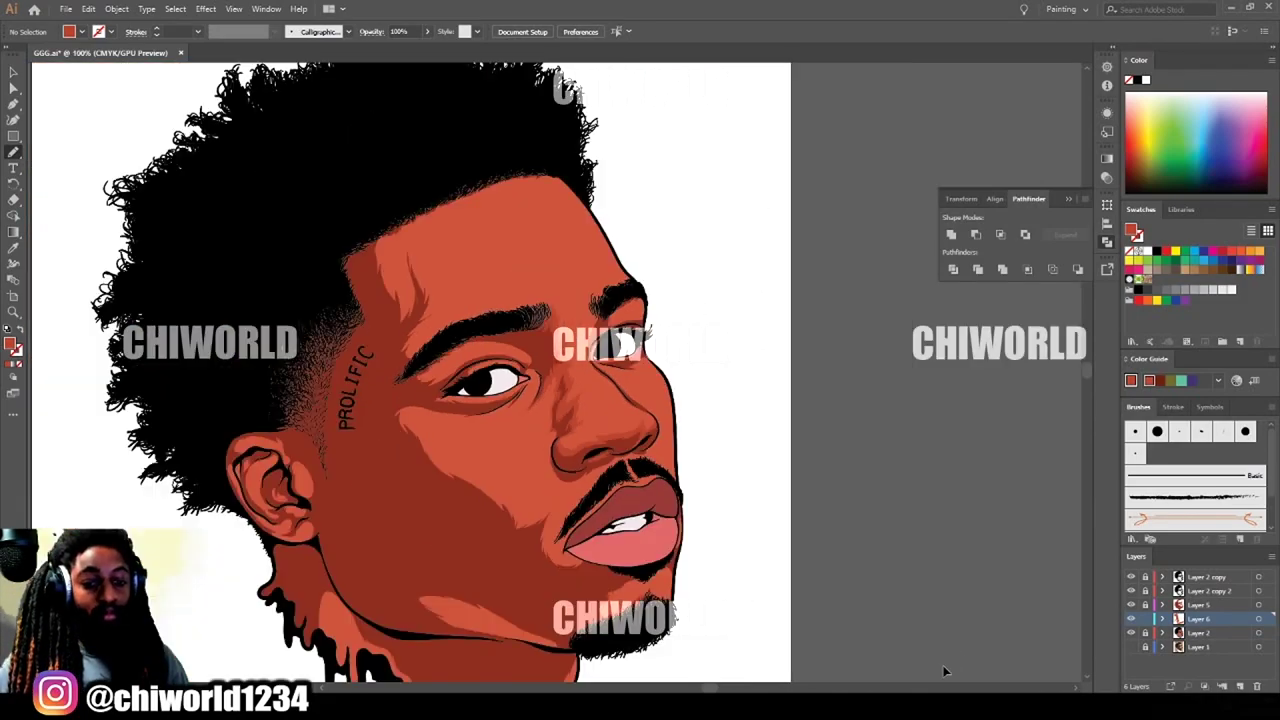
key(ctrl+plus)
key(ctrl+plus)
key(ctrl+plus)
scroll(824, 664, up, 1)
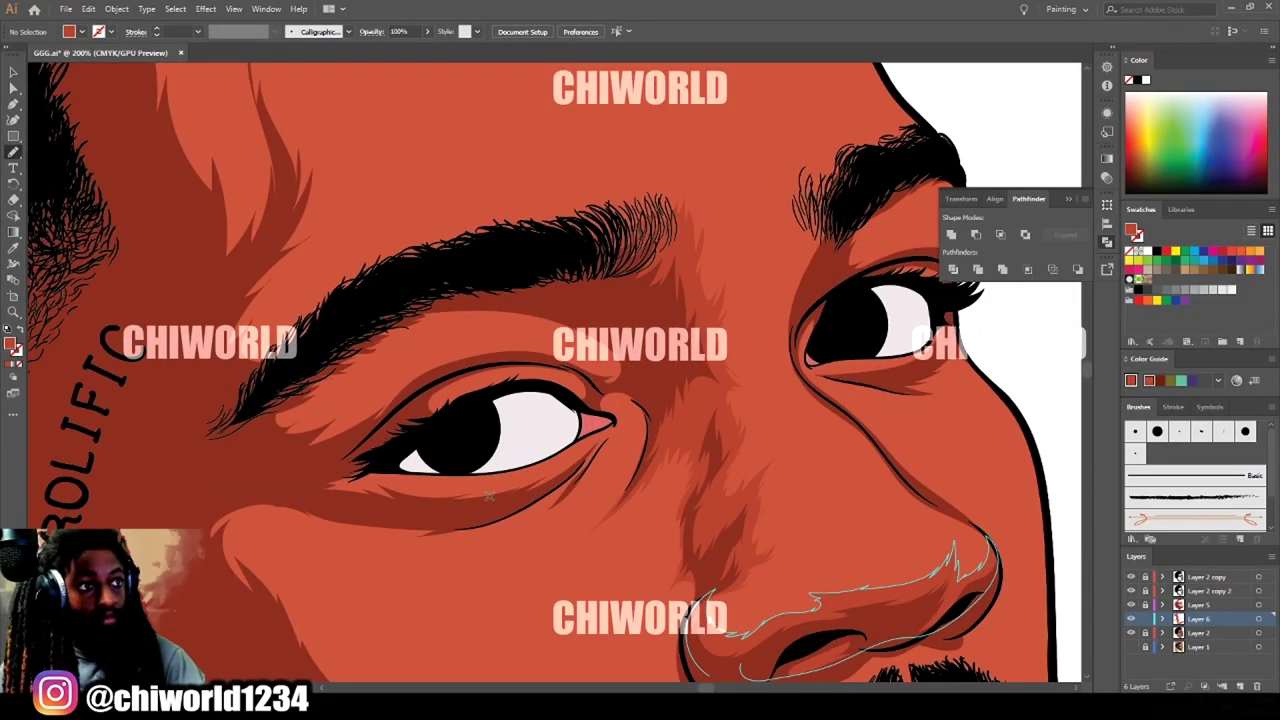
scroll(640, 440, up, 2)
mouse_move(605, 422)
mouse_down()
mouse_move(568, 430)
mouse_move(505, 419)
mouse_up()
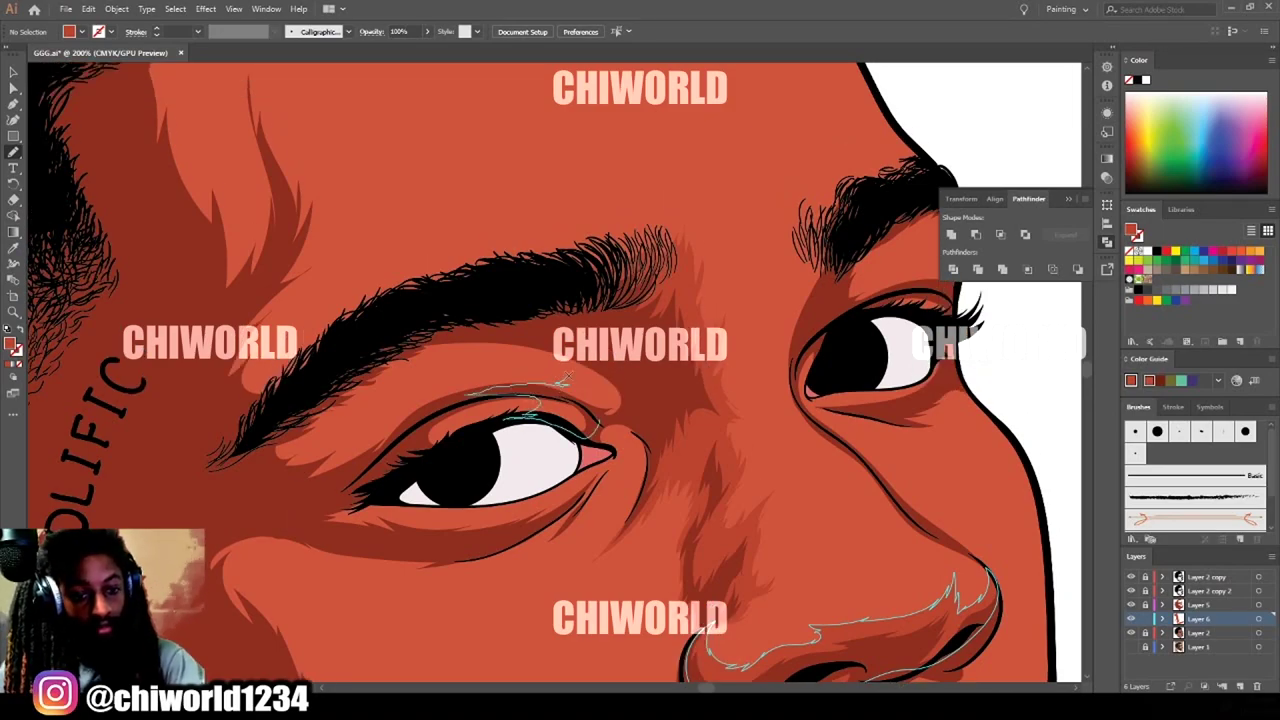
drag(563, 381, 470, 392)
mouse_move(336, 497)
mouse_down()
mouse_move(410, 478)
mouse_move(468, 400)
mouse_move(370, 408)
mouse_move(372, 380)
mouse_move(242, 433)
mouse_move(372, 521)
mouse_move(376, 450)
mouse_up()
Draw a large feathered mid-tone shape on the forehead, from the temple shadows across to above the near eyebrow.
key(ctrl+minus)
key(ctrl+minus)
key(ctrl+minus)
scroll(312, 528, up, 2)
key(ctrl+equal)
key(ctrl+equal)
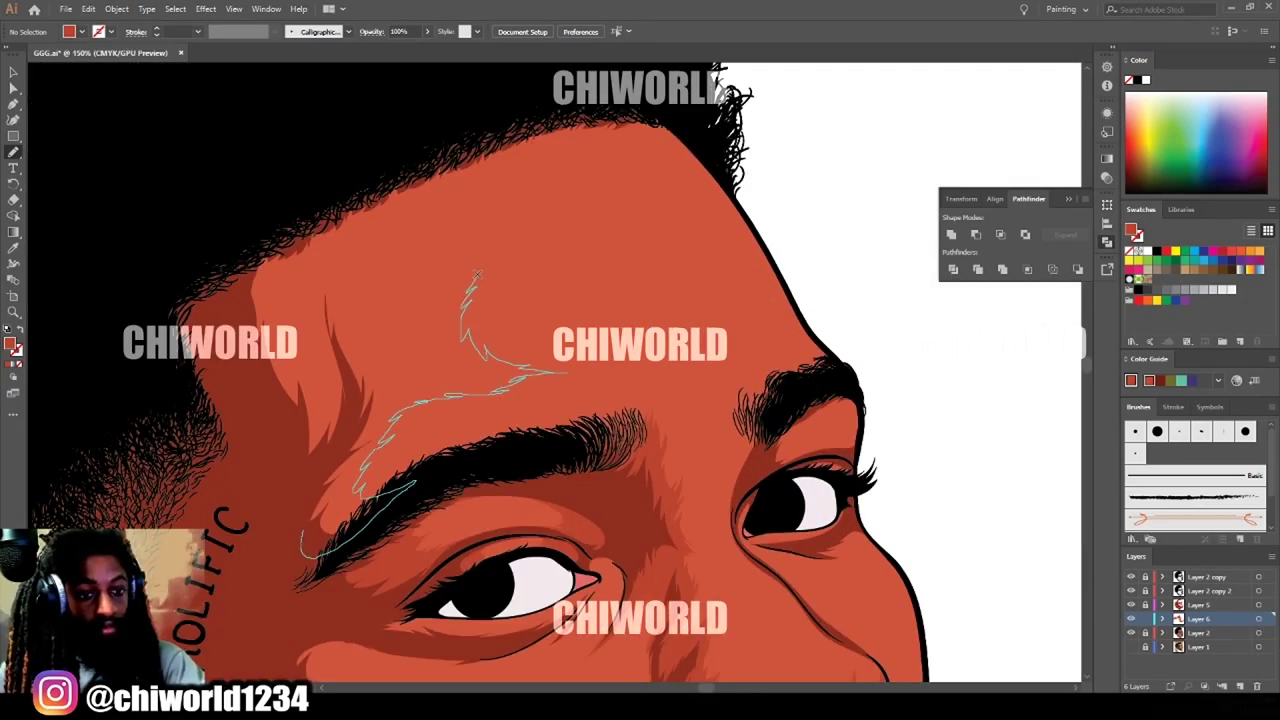
mouse_move(388, 240)
mouse_down()
mouse_move(229, 409)
mouse_move(301, 538)
mouse_up()
Try a feathered mid-tone shape running from the mouth corner up along the cheek shadow.
key(ctrl+minus)
key(ctrl+minus)
key(ctrl+minus)
scroll(666, 668, down, 1)
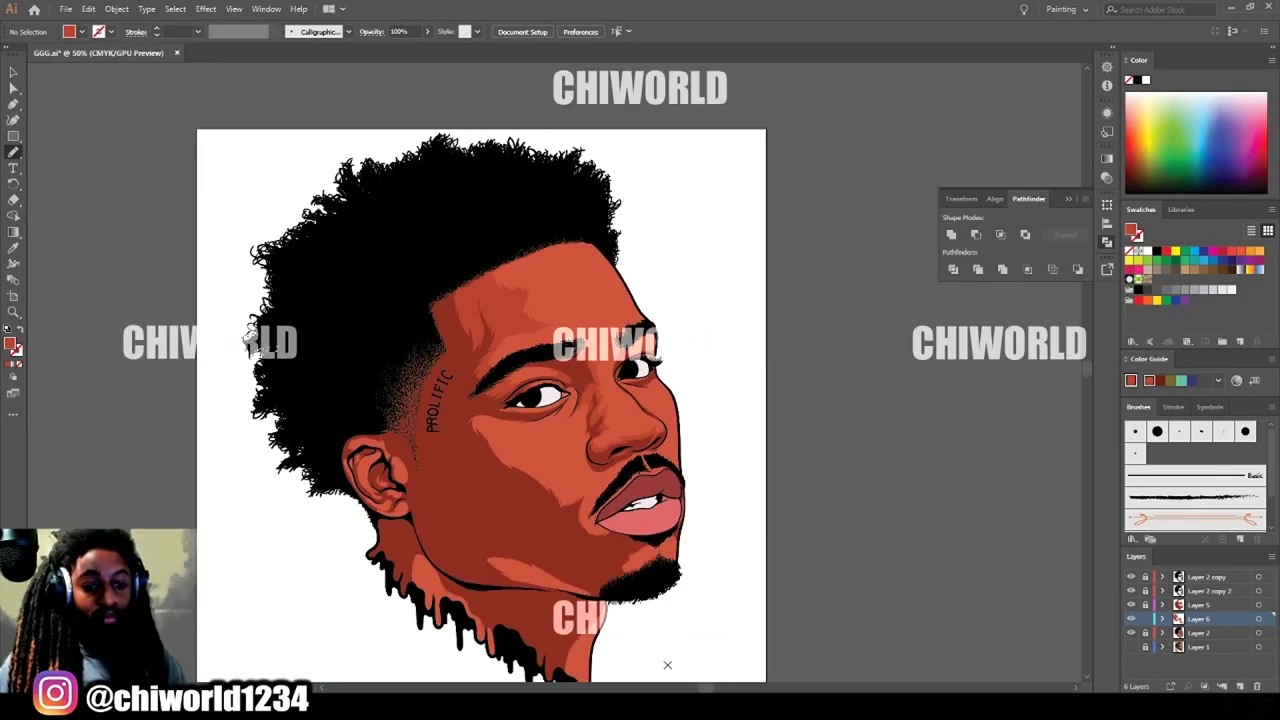
key(ctrl+equal)
key(ctrl+equal)
key(ctrl+equal)
scroll(678, 650, down, 3)
scroll(570, 380, down, 3)
mouse_move(566, 588)
mouse_down()
mouse_move(704, 633)
mouse_move(715, 548)
mouse_move(665, 515)
mouse_up()
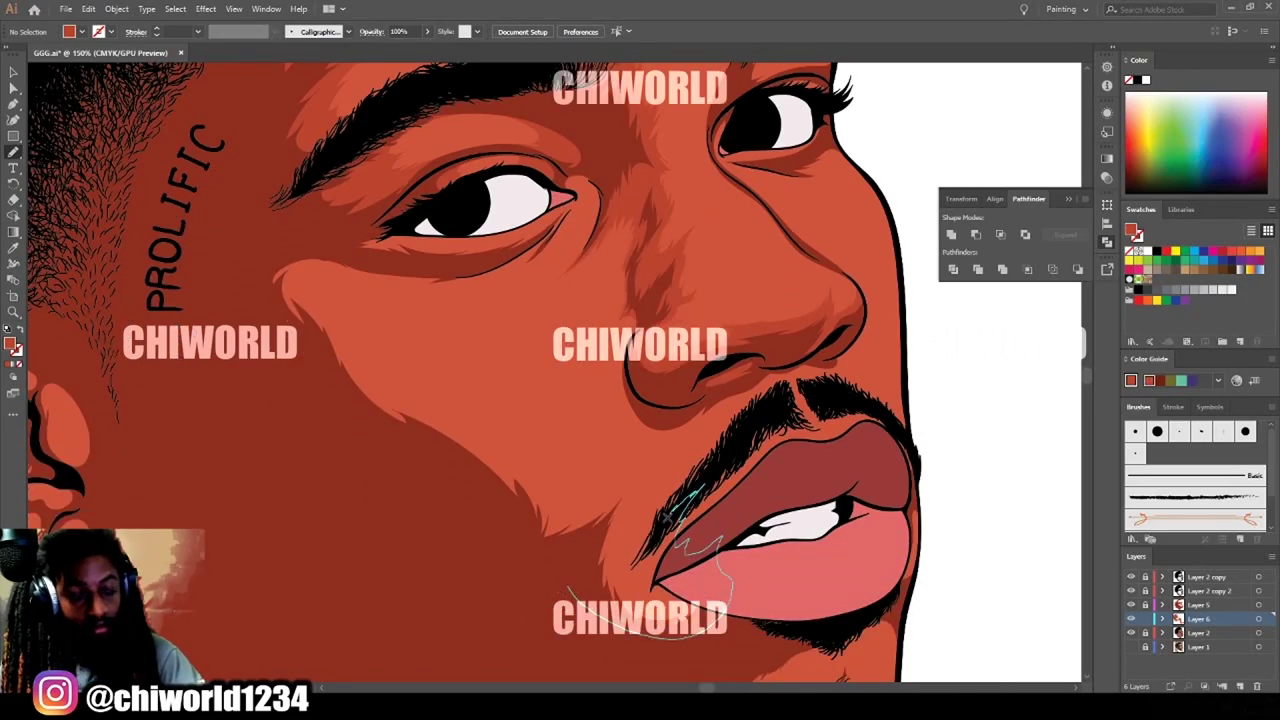
mouse_move(648, 458)
mouse_down()
mouse_move(590, 497)
mouse_move(554, 478)
mouse_up()
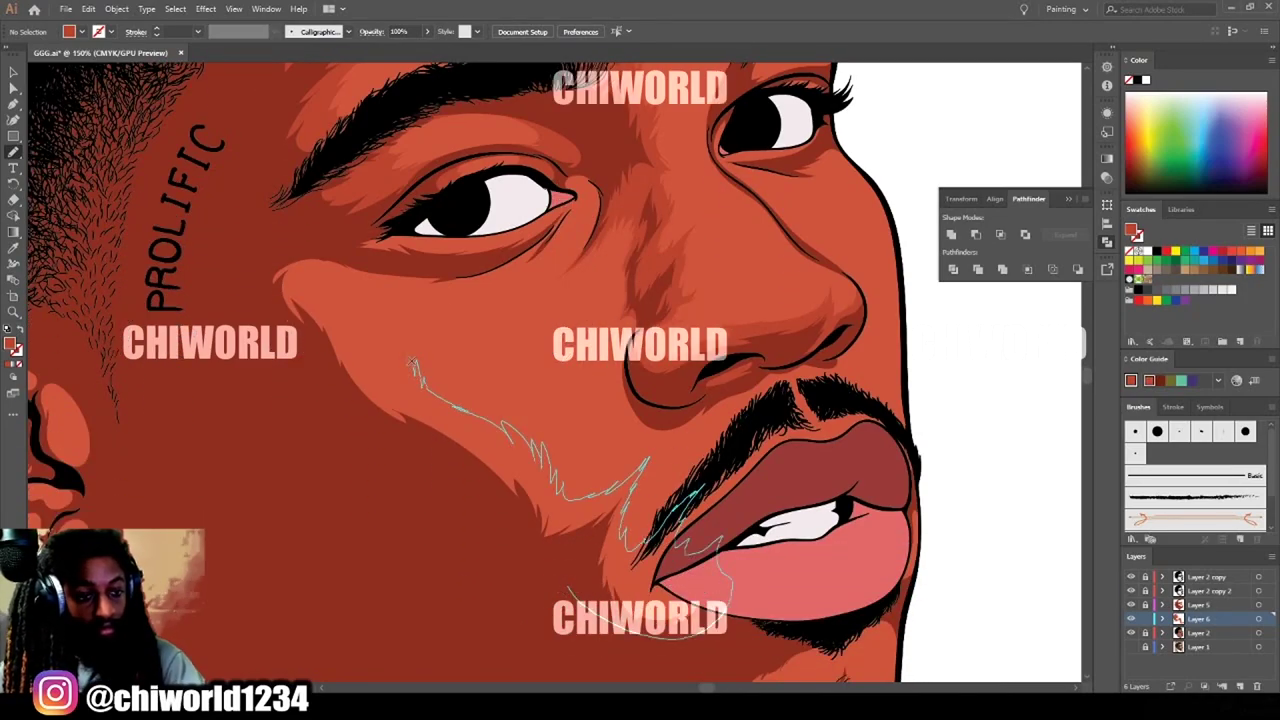
mouse_move(405, 283)
mouse_down()
mouse_move(508, 637)
mouse_move(572, 592)
mouse_up()
Draw a mid-tone shape beneath the nose, following the nostril shadow just above the moustache.
key(ctrl+minus)
key(ctrl+minus)
key(ctrl+minus)
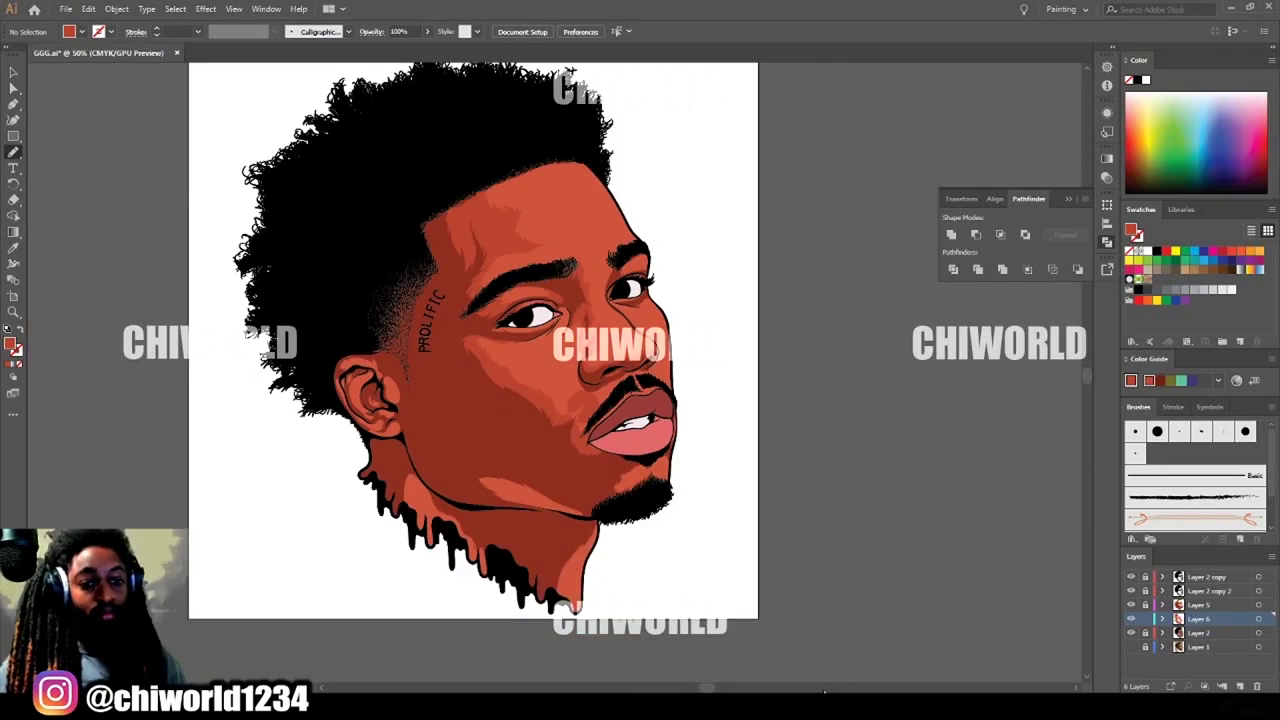
key(ctrl+equal)
key(ctrl+equal)
scroll(740, 650, up, 3)
scroll(790, 670, down, 2)
key(ctrl+equal)
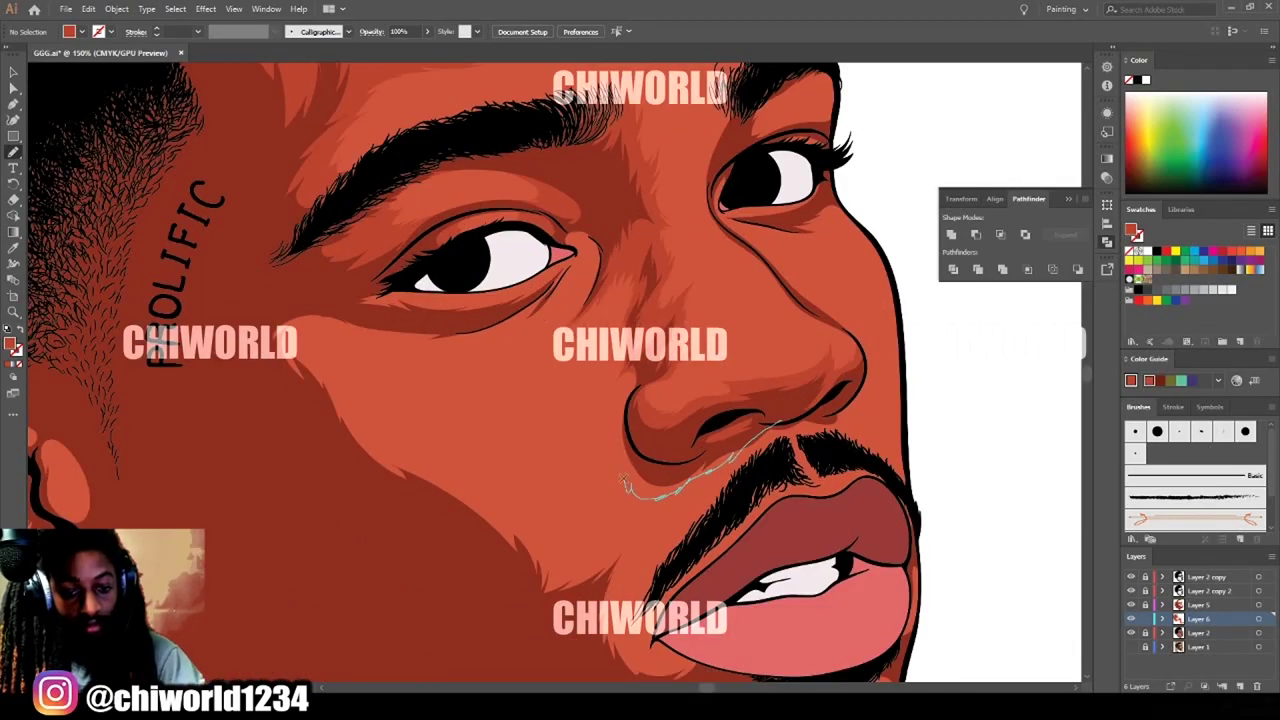
drag(622, 484, 616, 470)
Draw a closed mid-tone shape with jagged edges along the cheek shadow, from the mouth corner up to below the near eye.
scroll(616, 470, down, 2)
drag(726, 586, 663, 520)
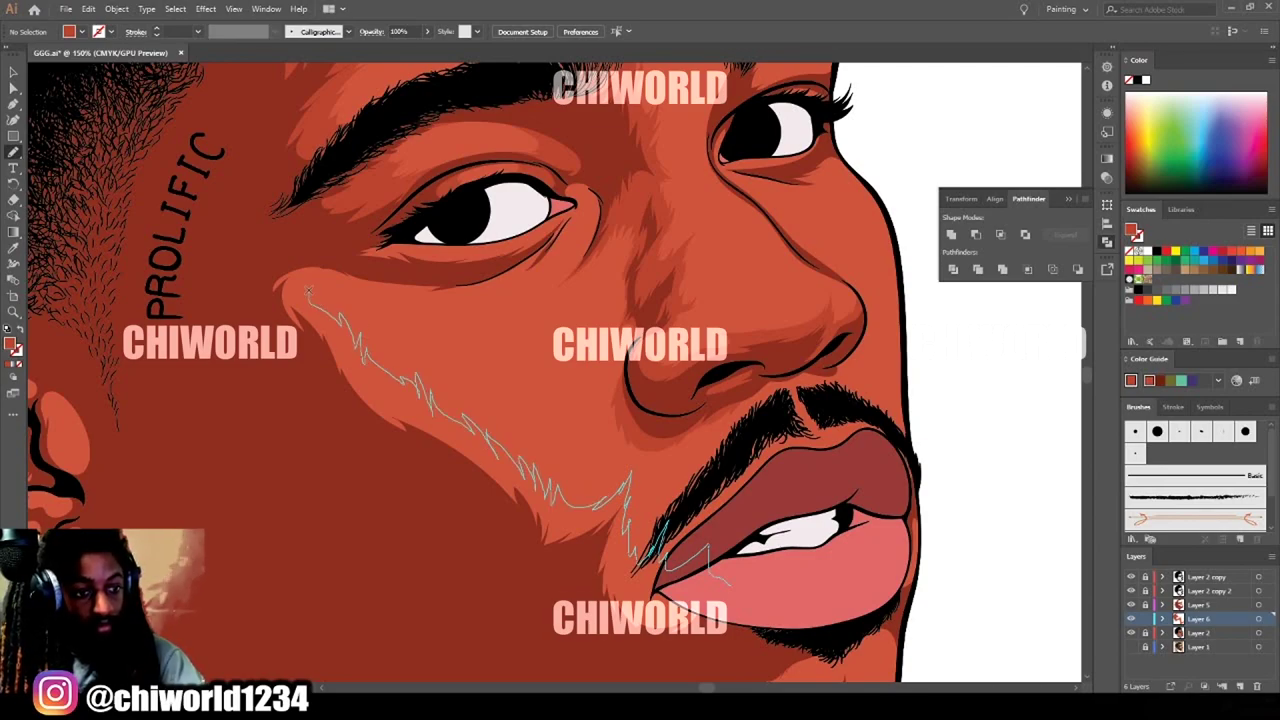
mouse_move(397, 297)
mouse_down()
mouse_move(428, 585)
mouse_move(728, 585)
mouse_up()
Draw mid-tone shapes on the chin between the lower lip and the beard.
key(ctrl+minus)
key(ctrl+minus)
scroll(620, 480, down, 3)
key(ctrl+equal)
key(ctrl+equal)
drag(628, 580, 786, 577)
drag(827, 522, 597, 625)
Draw a mid-tone shape around the highlight along the jawline.
key(ctrl+minus)
key(ctrl+minus)
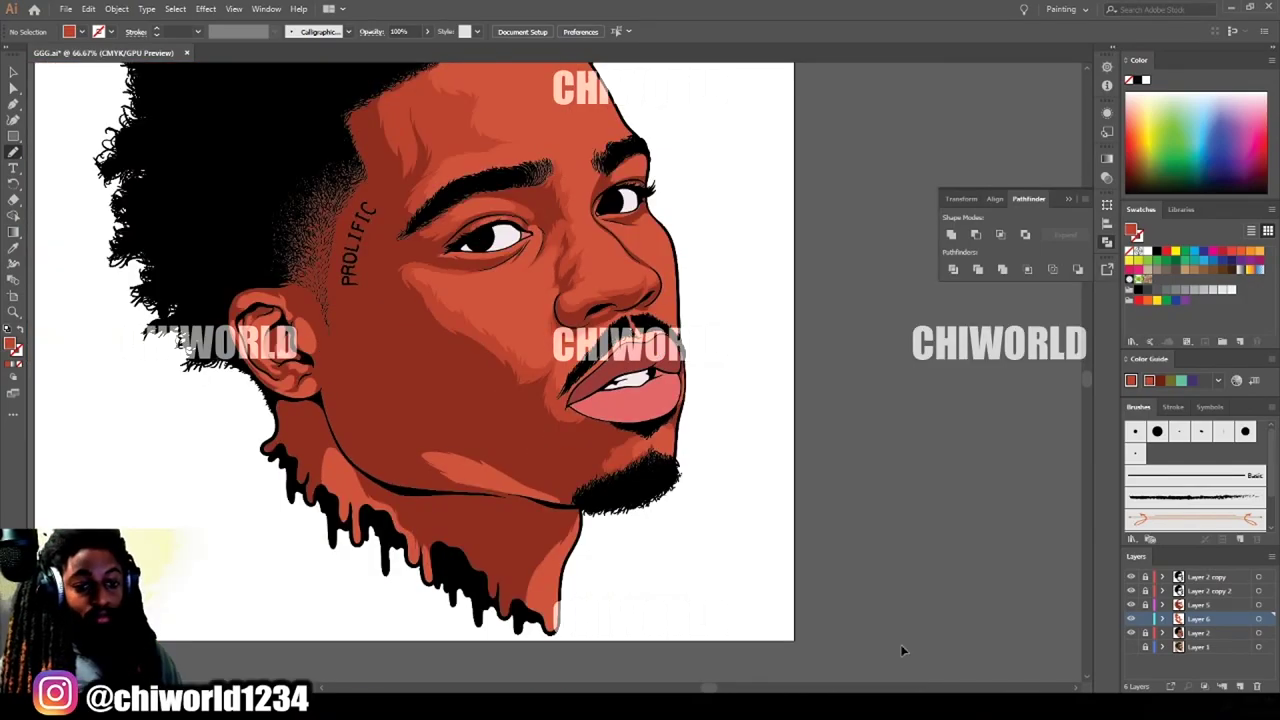
key(ctrl+equal)
key(ctrl+equal)
scroll(337, 443, left, 2)
scroll(337, 443, down, 1)
drag(337, 443, 272, 443)
Draw a feathered mid-tone shape beneath the near eye, along the dark lower-lid shadow.
key(ctrl+minus)
key(ctrl+minus)
key(ctrl+minus)
scroll(860, 612, up, 2)
scroll(560, 330, up, 4)
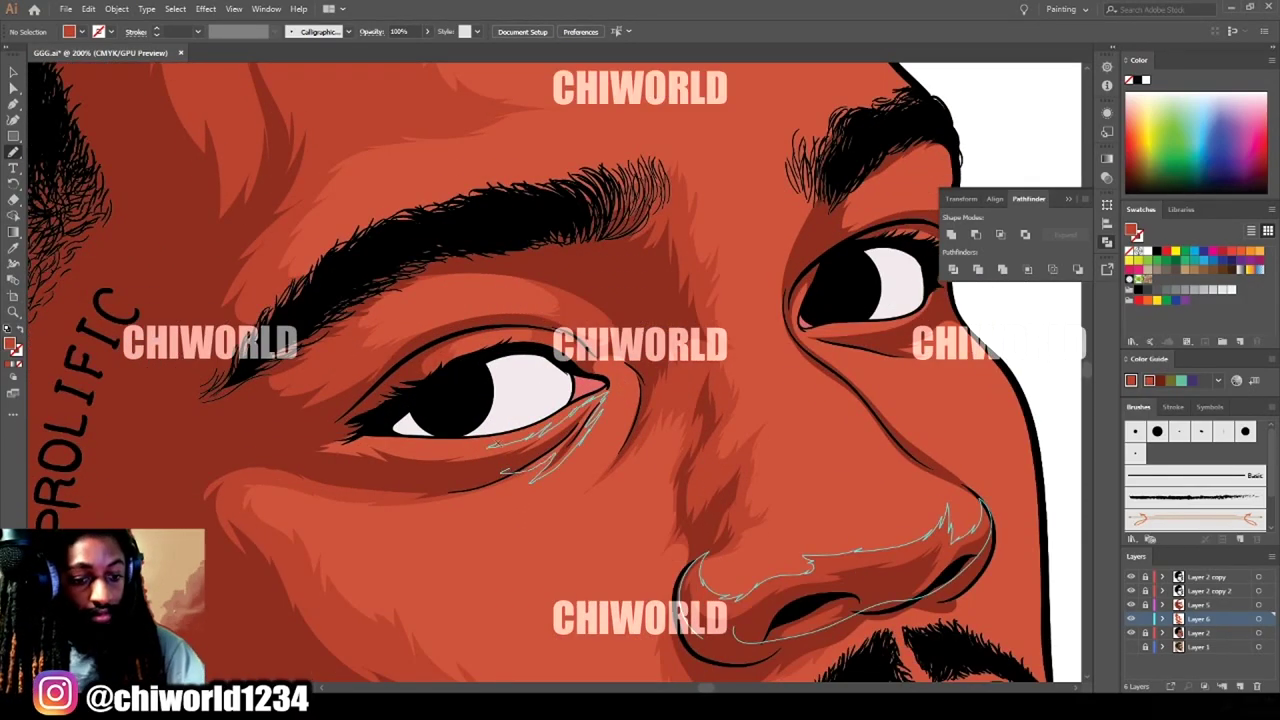
drag(395, 443, 504, 473)
Draw mid-tone shapes beneath the far eye and on the skin between its lid and eyebrow.
scroll(634, 583, down, 2)
scroll(834, 591, up, 2)
scroll(834, 591, up, 2)
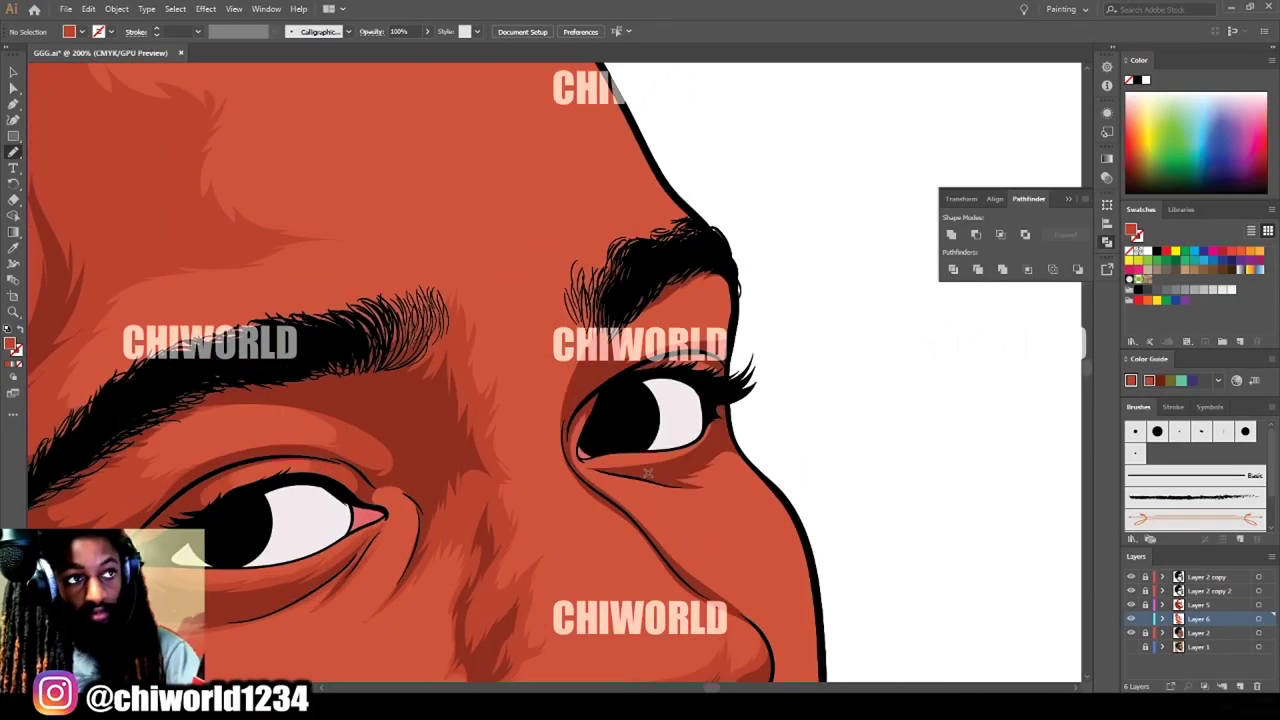
drag(734, 448, 694, 416)
mouse_move(692, 440)
mouse_down()
mouse_move(655, 472)
mouse_move(706, 428)
mouse_up()
mouse_move(724, 356)
mouse_down()
mouse_move(664, 386)
mouse_move(649, 316)
mouse_move(728, 348)
mouse_move(660, 359)
mouse_up()
Draw feathered mid-tone shapes between the eyebrows, at the inner ends of both brows.
scroll(800, 512, down, 2)
scroll(600, 450, up, 3)
mouse_move(605, 532)
mouse_down()
mouse_move(572, 376)
mouse_move(650, 258)
mouse_up()
scroll(467, 488, up, 1)
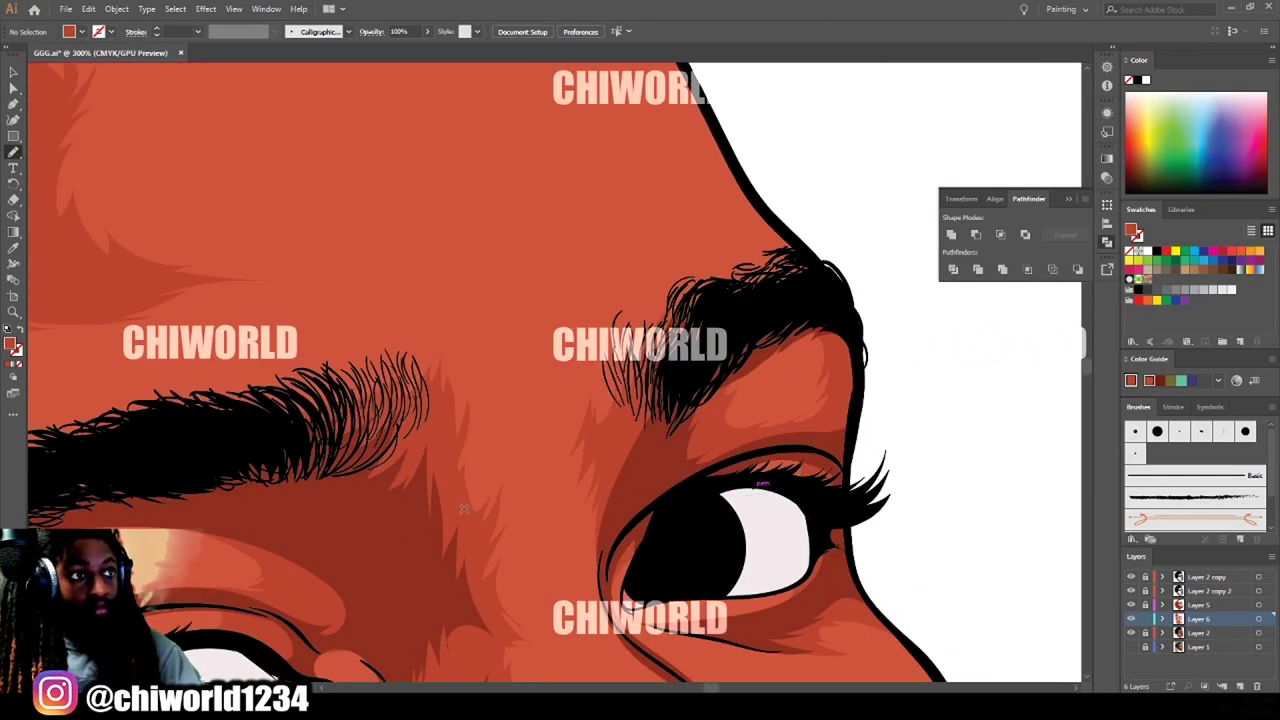
drag(486, 442, 392, 330)
Draw mid-tone shapes along the hairline and down the far edge of the forehead to the eyebrow.
scroll(378, 468, down, 3)
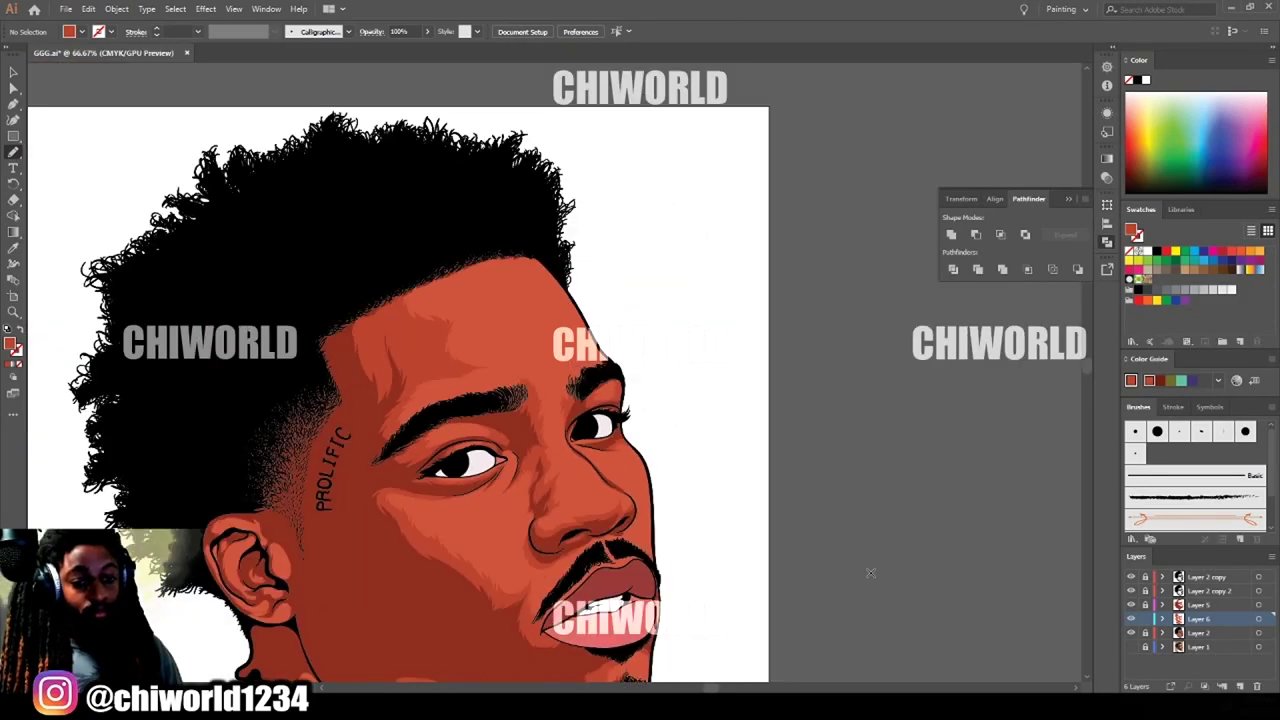
scroll(378, 468, up, 2)
mouse_move(370, 446)
mouse_down()
mouse_move(316, 369)
mouse_move(262, 337)
mouse_up()
mouse_move(788, 480)
mouse_down()
mouse_move(708, 426)
mouse_move(626, 298)
mouse_move(368, 142)
mouse_move(680, 284)
mouse_move(792, 484)
mouse_up()
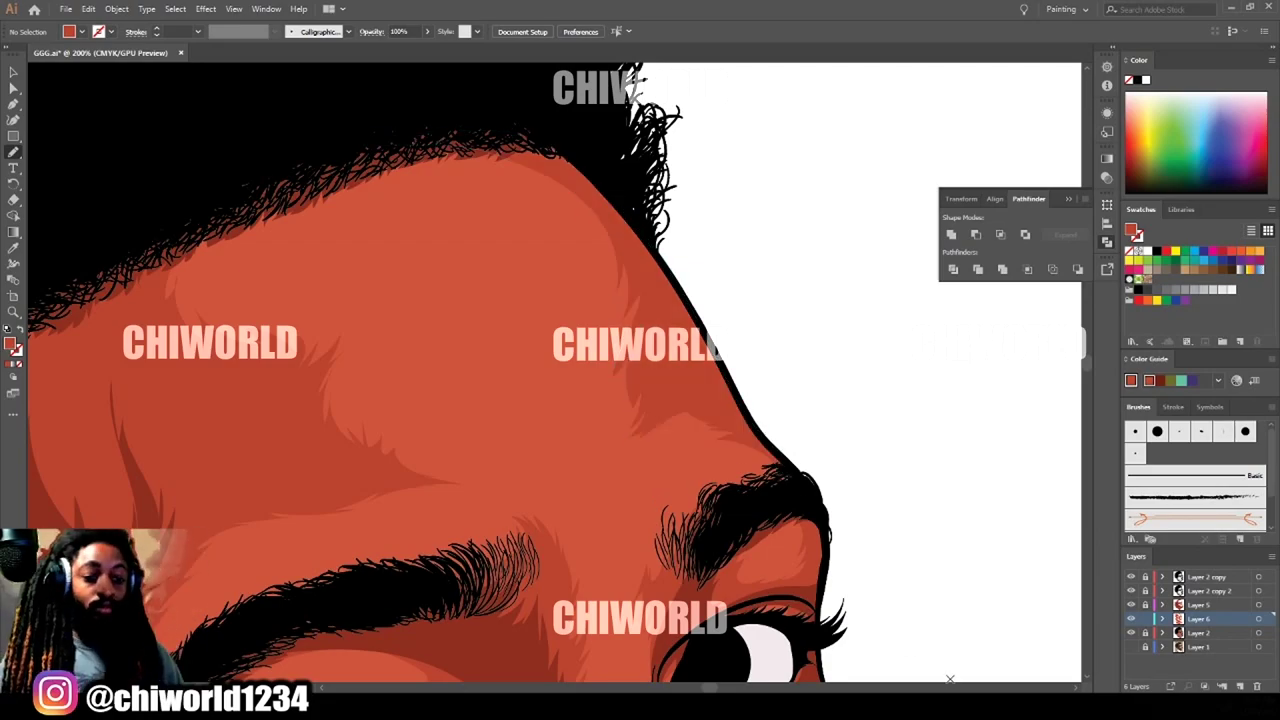
Draw a mid-tone shape over the ear, enclosing its outer rim, lobe and inner folds.
key(ctrl+minus)
key(ctrl+minus)
key(ctrl+minus)
key(ctrl+minus)
key(ctrl+minus)
scroll(394, 487, up, 4)
mouse_move(382, 364)
mouse_down()
mouse_move(372, 478)
mouse_move(563, 657)
mouse_move(486, 497)
mouse_up()
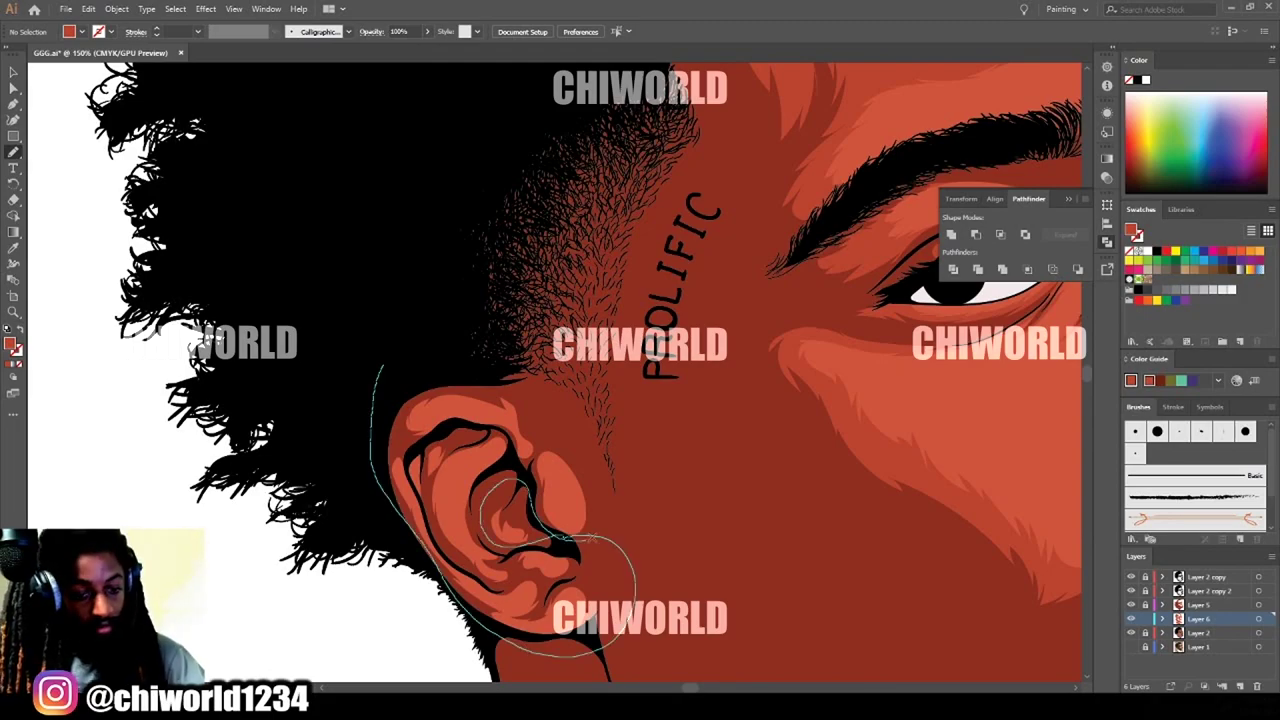
drag(572, 541, 576, 543)
Draw a closed mid-tone shape around the highlight on the side of the neck, down over the dripping edge.
key(ctrl+minus)
key(ctrl+minus)
key(ctrl+minus)
key(ctrl+minus)
mouse_move(827, 620)
mouse_down()
mouse_move(777, 557)
mouse_move(779, 523)
mouse_up()
key(ctrl+plus)
key(ctrl+plus)
key(ctrl+plus)
key(ctrl+plus)
drag(421, 251, 410, 447)
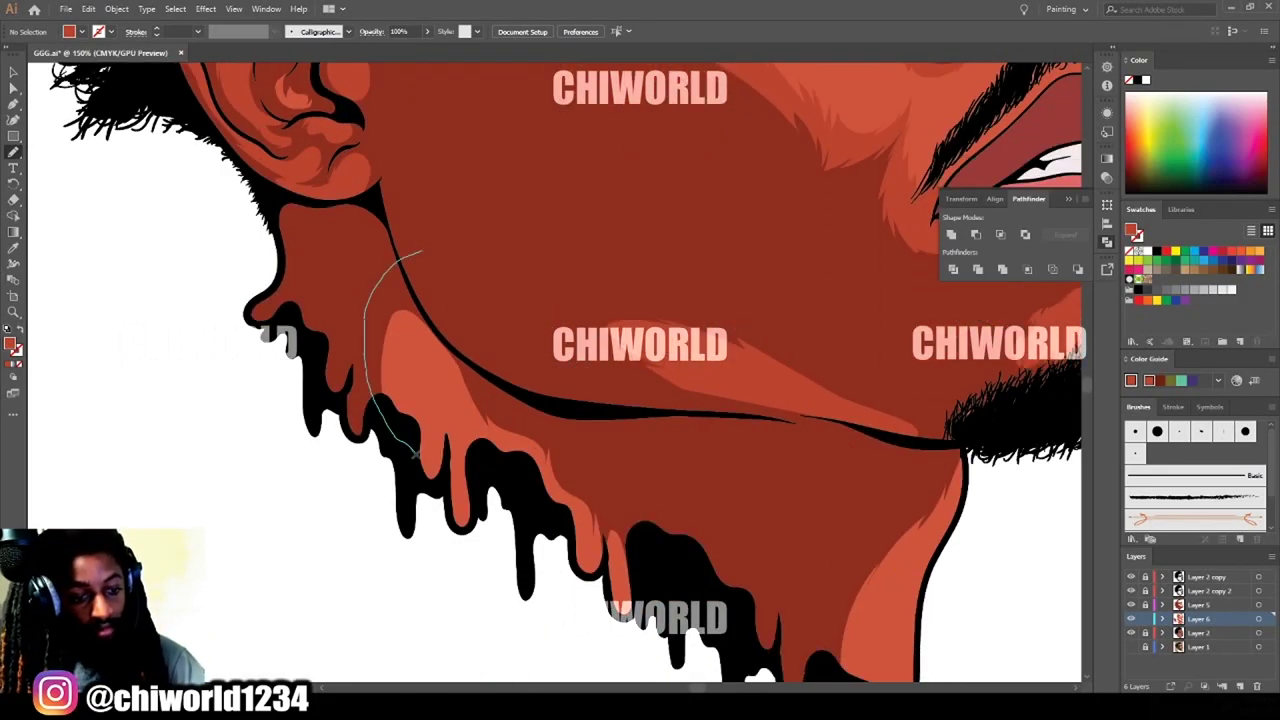
drag(460, 530, 568, 519)
mouse_move(606, 560)
mouse_down()
mouse_move(646, 516)
mouse_move(421, 251)
mouse_up()
Draw mid-tone shapes around the highlight at the front of the neck.
drag(995, 641, 749, 497)
key(ctrl+plus)
mouse_move(574, 492)
mouse_down()
mouse_move(612, 590)
mouse_move(714, 408)
mouse_move(573, 498)
mouse_up()
Draw a mid-tone shape around the moustache and up along the outline of the far cheek.
key(ctrl+minus)
key(ctrl+minus)
key(ctrl+minus)
key(ctrl+minus)
scroll(911, 594, up, 5)
scroll(910, 580, right, 3)
key(ctrl+plus)
key(ctrl+plus)
key(ctrl+plus)
key(ctrl+plus)
key(ctrl+plus)
mouse_move(270, 522)
mouse_down()
mouse_move(480, 490)
mouse_move(715, 592)
mouse_move(698, 606)
mouse_move(650, 138)
mouse_move(700, 606)
mouse_up()
Draw another feathered mid-tone shape on the side of the nose bridge, extending outward from just above the nostril.
scroll(700, 600, up, 2)
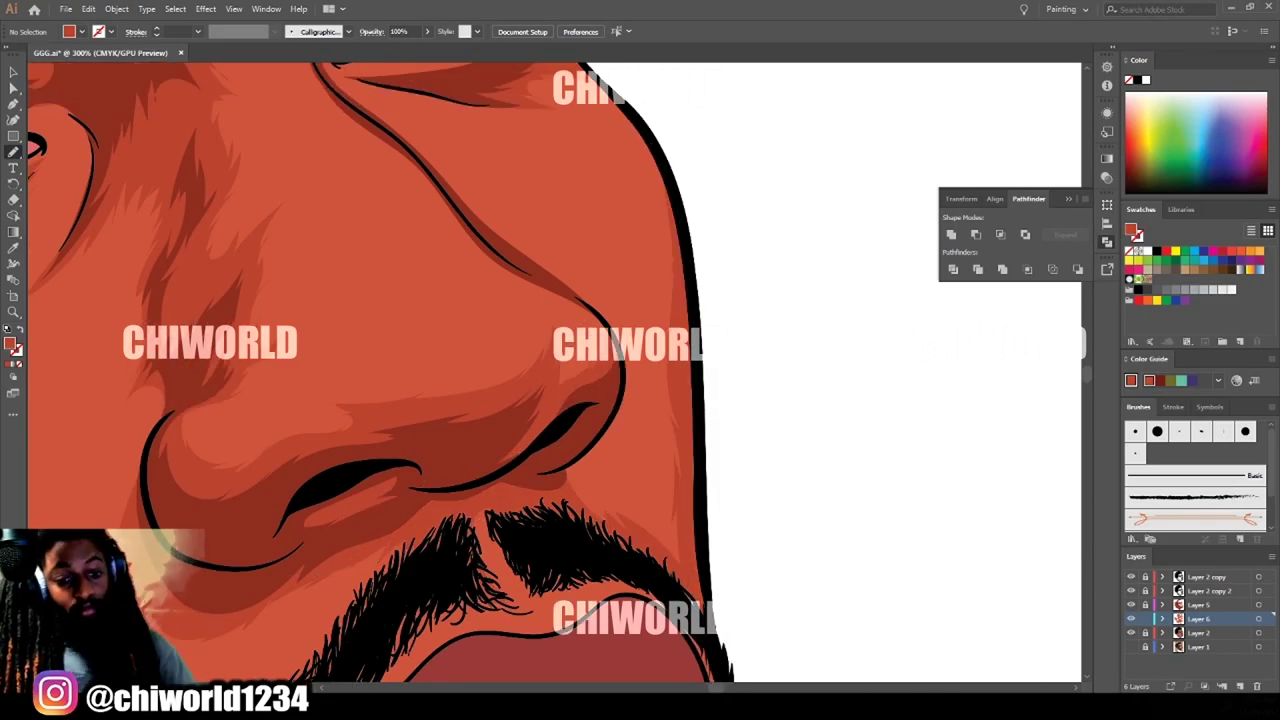
key(ctrl+minus)
key(ctrl+minus)
key(ctrl+minus)
scroll(779, 641, up, 3)
scroll(779, 641, left, 2)
key(ctrl+plus)
key(ctrl+plus)
key(ctrl+plus)
scroll(779, 641, down, 3)
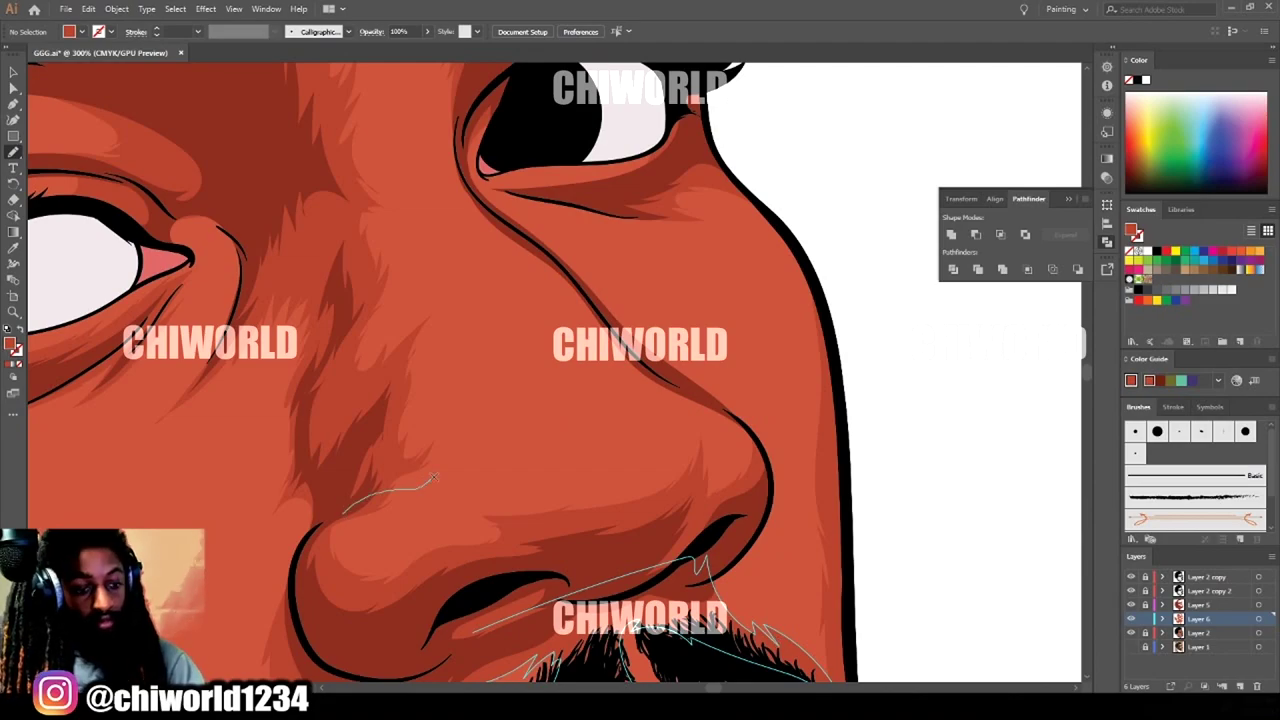
drag(447, 307, 344, 512)
Add a feathered mid-tone shape to the upper edge of the forehead shading.
key(ctrl+minus)
key(ctrl+minus)
key(ctrl+minus)
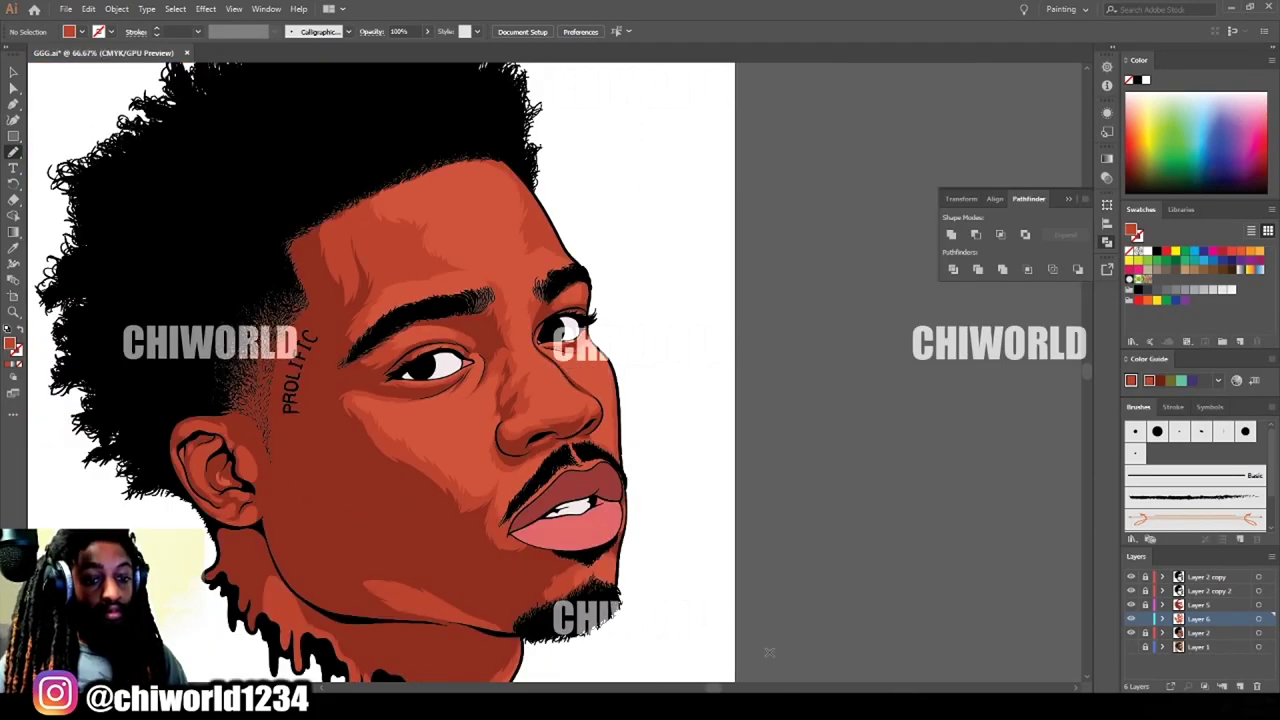
key(ctrl+plus)
scroll(769, 651, left, 2)
key(ctrl+plus)
scroll(769, 651, up, 5)
mouse_move(418, 400)
mouse_down()
mouse_move(540, 425)
mouse_move(455, 335)
mouse_up()
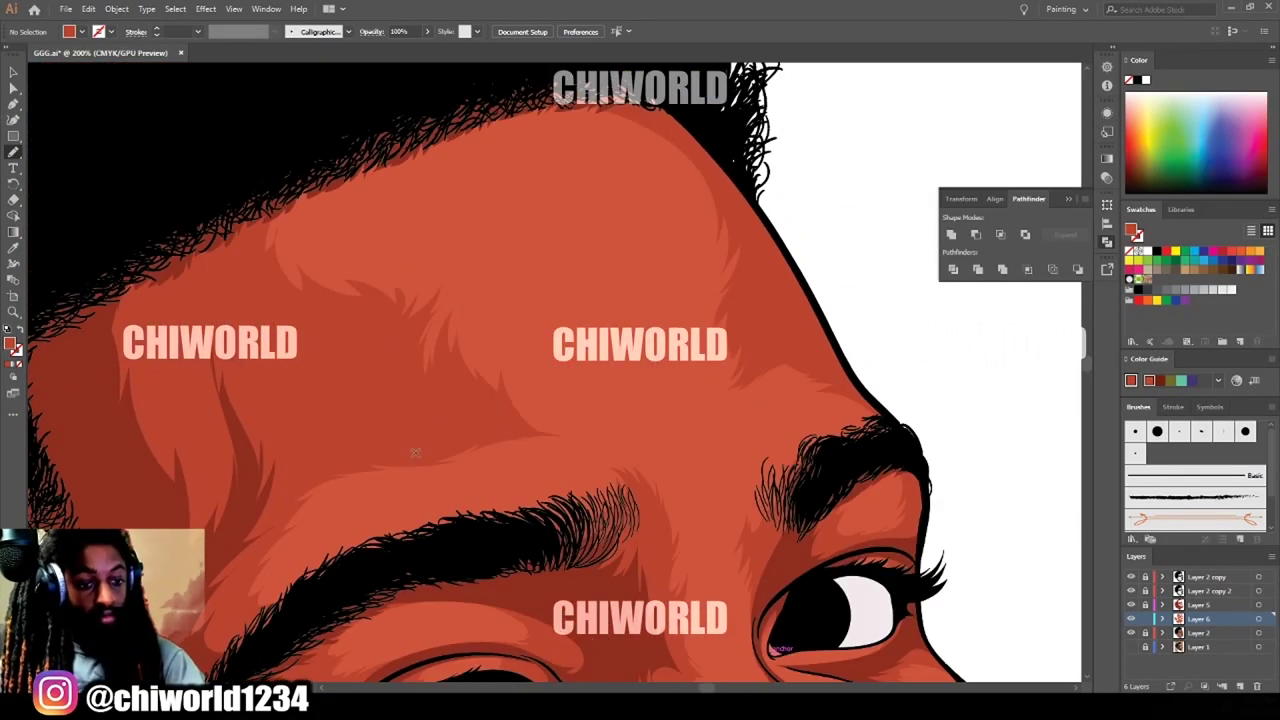
Examine the mid-tone shading across the whole portrait and over the face.
key(ctrl+minus)
key(ctrl+minus)
key(ctrl+minus)
key(ctrl+minus)
key(ctrl+minus)
key(ctrl+plus)
key(ctrl+plus)
key(ctrl+minus)
key(ctrl+plus)
key(ctrl+plus)
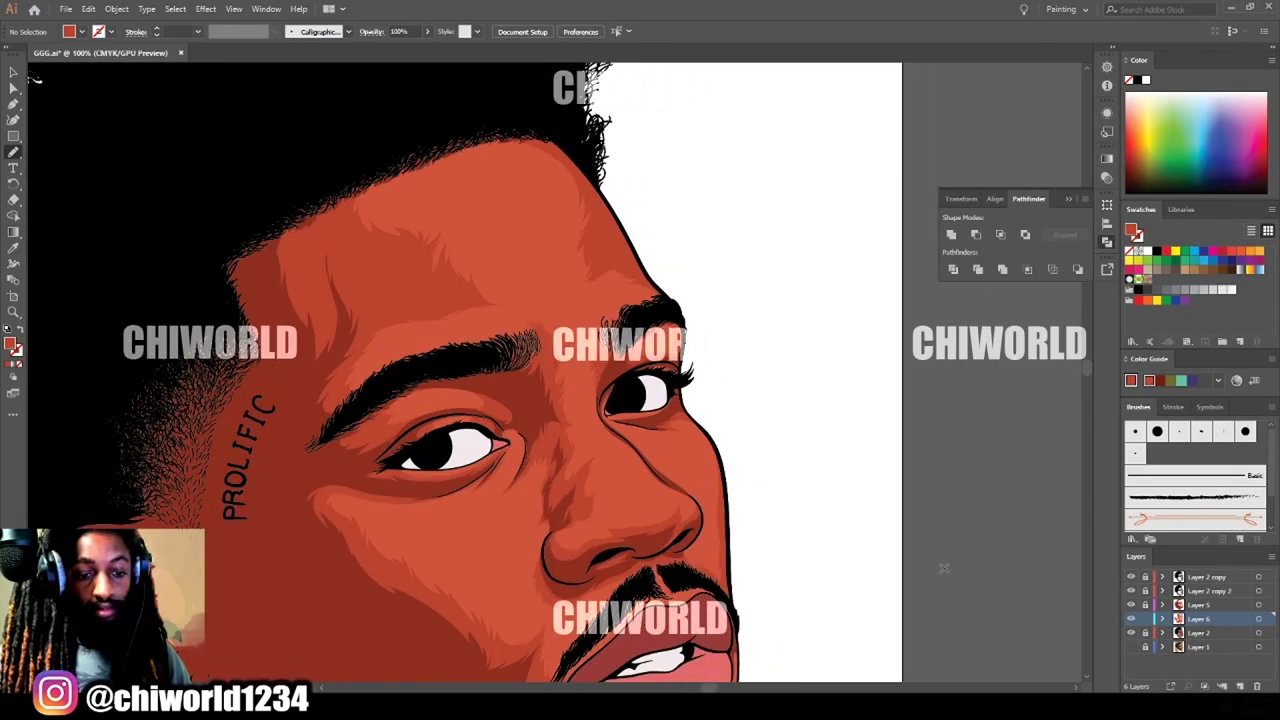
Add a new layer directly below Layer 6 and sample the light skin colour from the face as the fill.
click(1239, 686)
drag(1203, 622, 1199, 643)
key(i)
key(ctrl+plus)
key(ctrl+plus)
key(ctrl+plus)
key(ctrl+plus)
click(614, 376)
double_click(13, 247)
key(Escape)
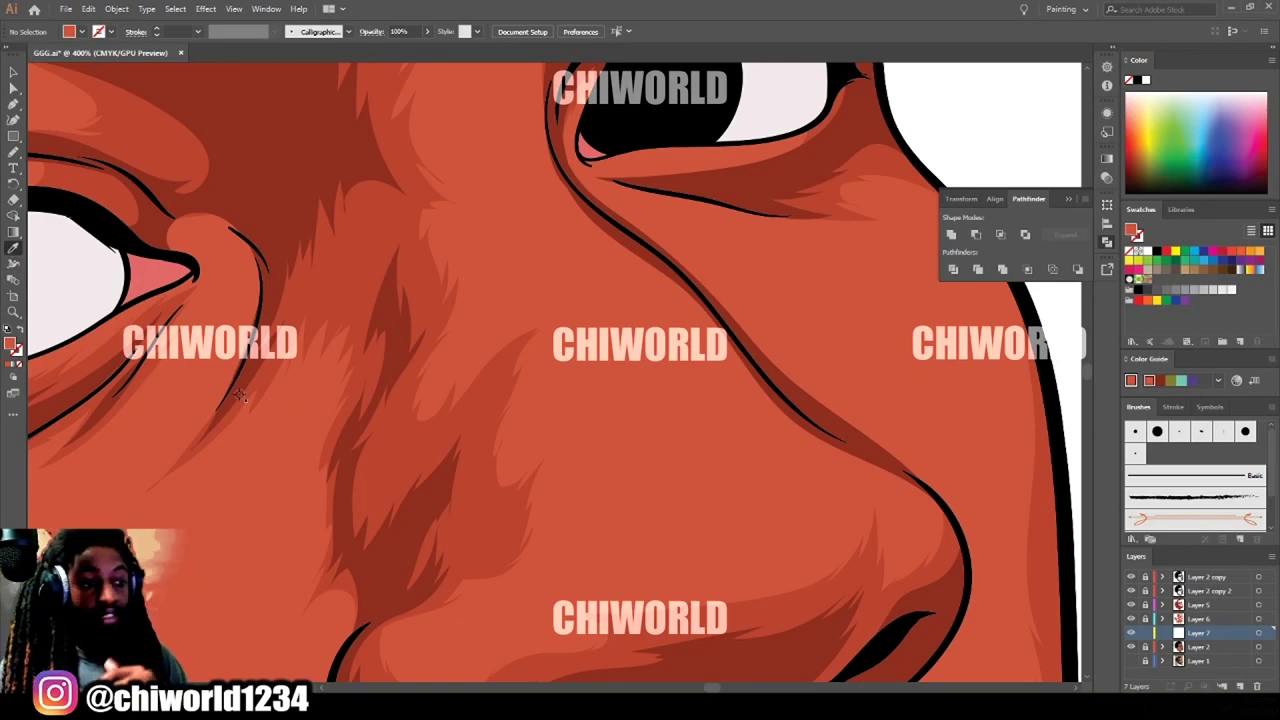
Set the pencil's fill to a slightly darker skin tone, R 181, G 79, B 62.
double_click(8, 156)
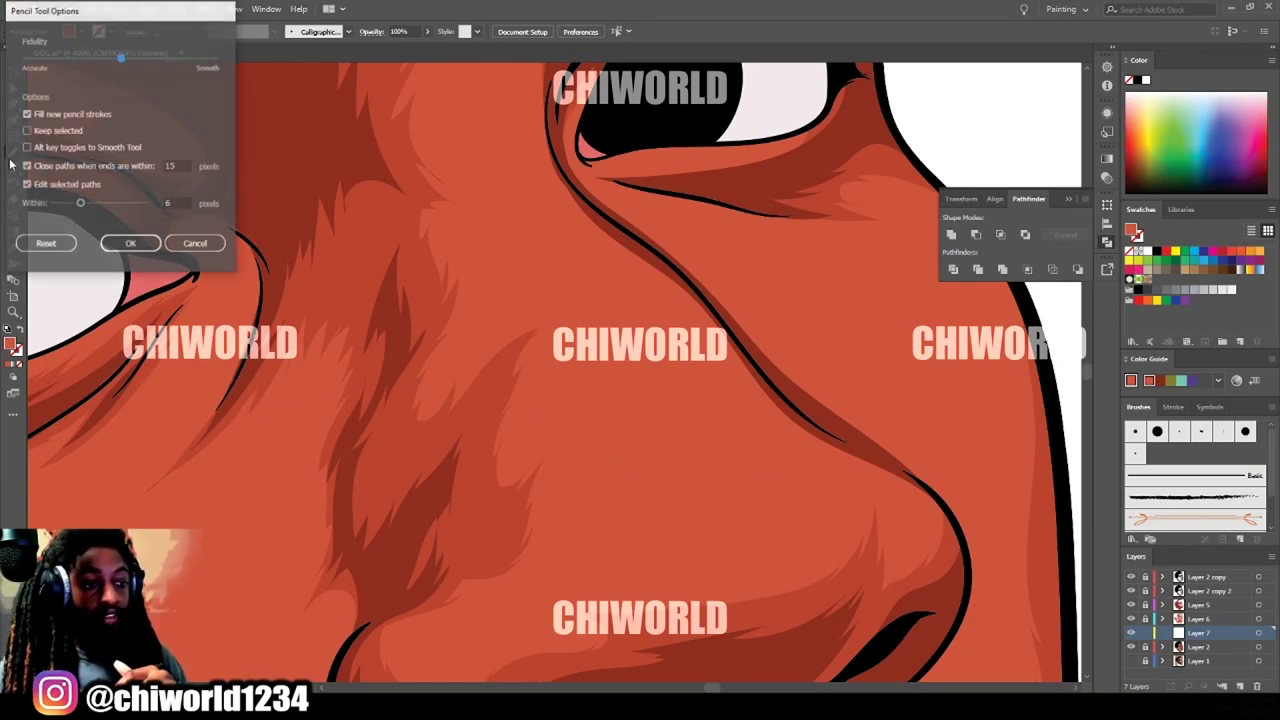
click(195, 244)
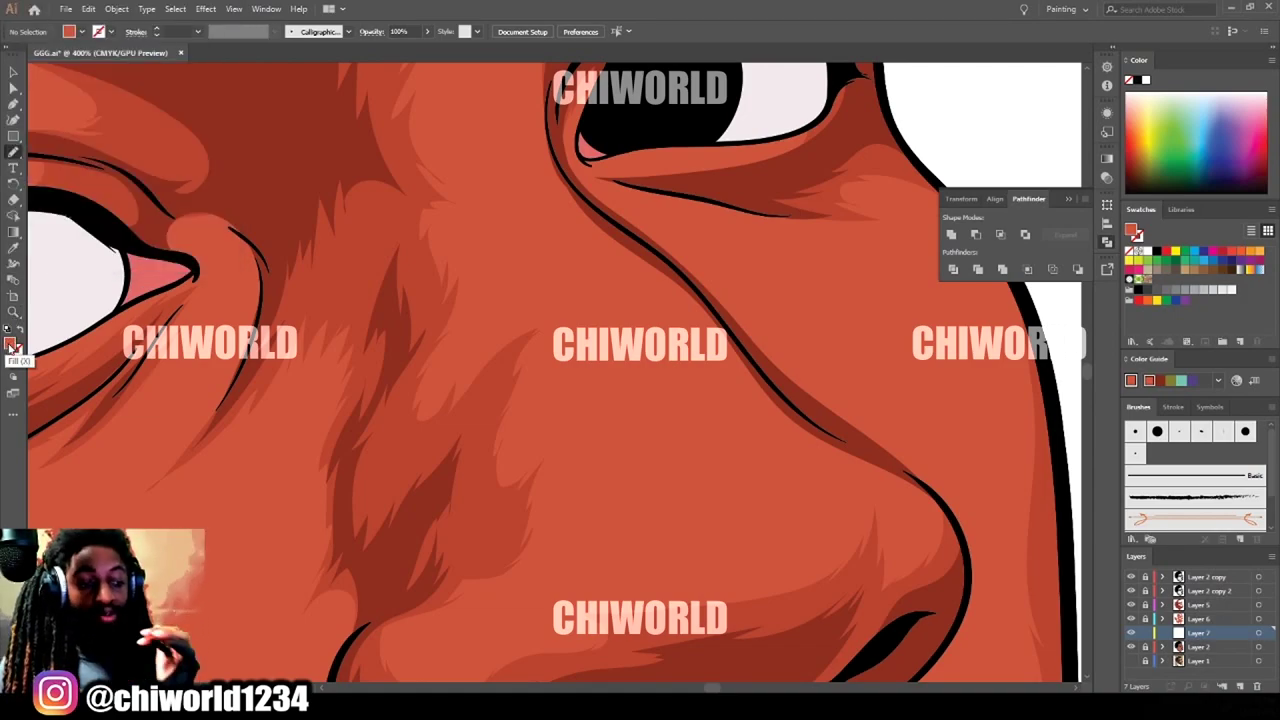
double_click(12, 345)
click(902, 519)
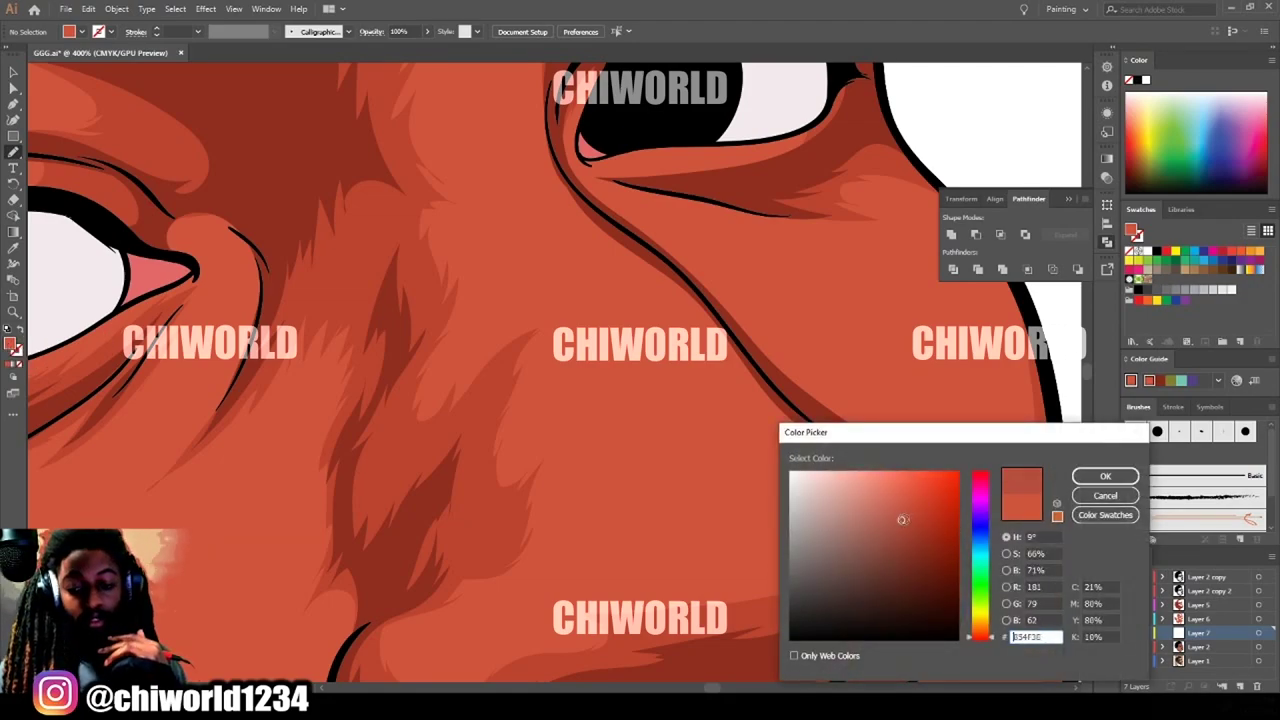
click(1105, 476)
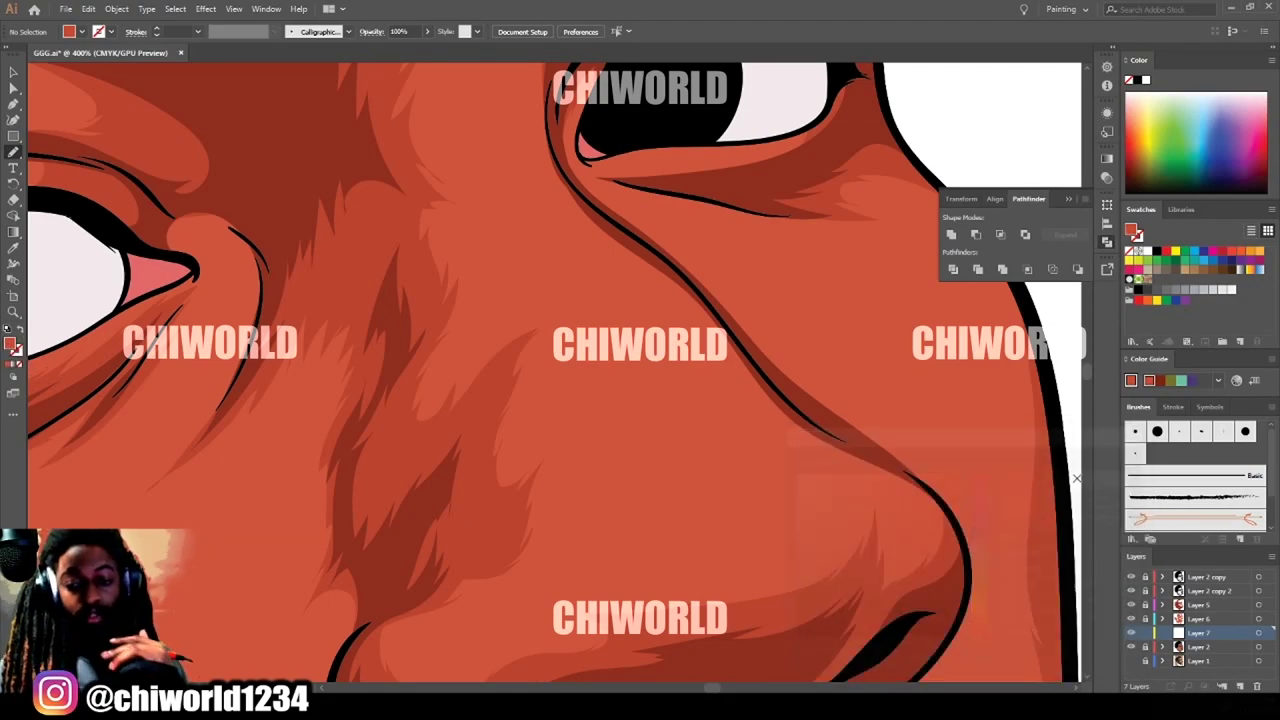
Draw a feathered transition shape around the near nostril and along the lower nose to its tip.
scroll(855, 435, down, 1)
mouse_move(395, 652)
mouse_down()
mouse_move(891, 480)
mouse_move(820, 365)
mouse_move(735, 490)
mouse_move(457, 503)
mouse_up()
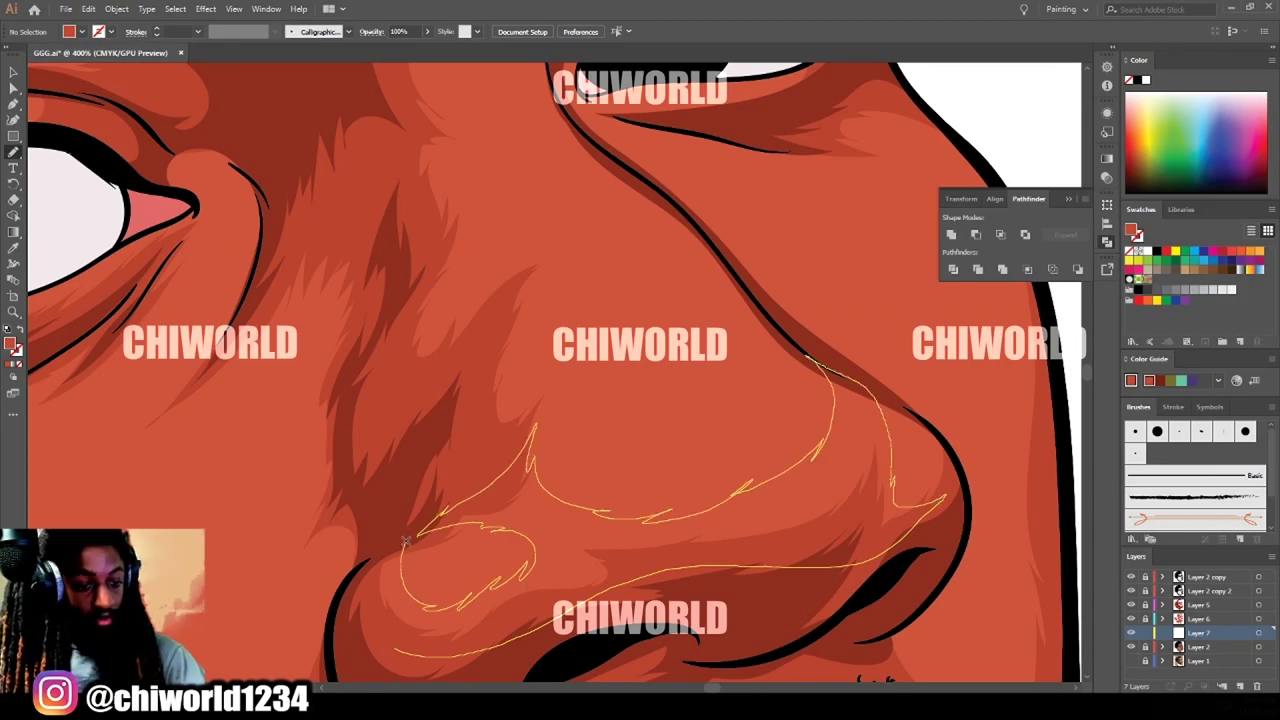
drag(406, 542, 393, 664)
Shift the colour of the new nose shape with Adjust Colors, setting cyan to -3%.
scroll(402, 600, right, 1)
key(v)
click(452, 495)
click(88, 8)
mouse_move(114, 243)
click(386, 274)
mouse_move(124, 119)
mouse_down()
mouse_move(111, 86)
mouse_move(123, 120)
mouse_up()
mouse_move(124, 99)
mouse_down()
mouse_move(119, 80)
mouse_move(127, 119)
mouse_up()
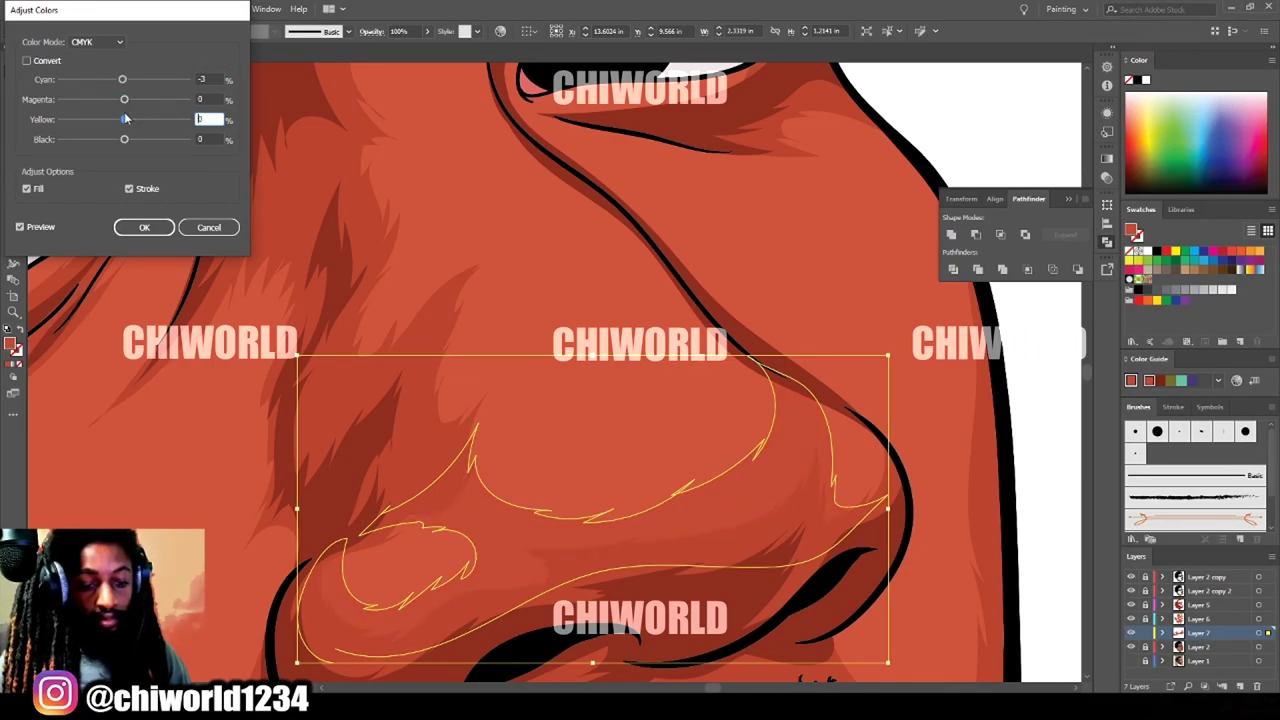
click(142, 227)
click(180, 403)
Draw a feathered transition shape around the highlight on the ball of the nose with the Pencil tool.
key(ctrl+minus)
key(ctrl+minus)
key(ctrl+minus)
key(ctrl+equal)
key(ctrl+equal)
scroll(837, 565, up, 3)
key(n)
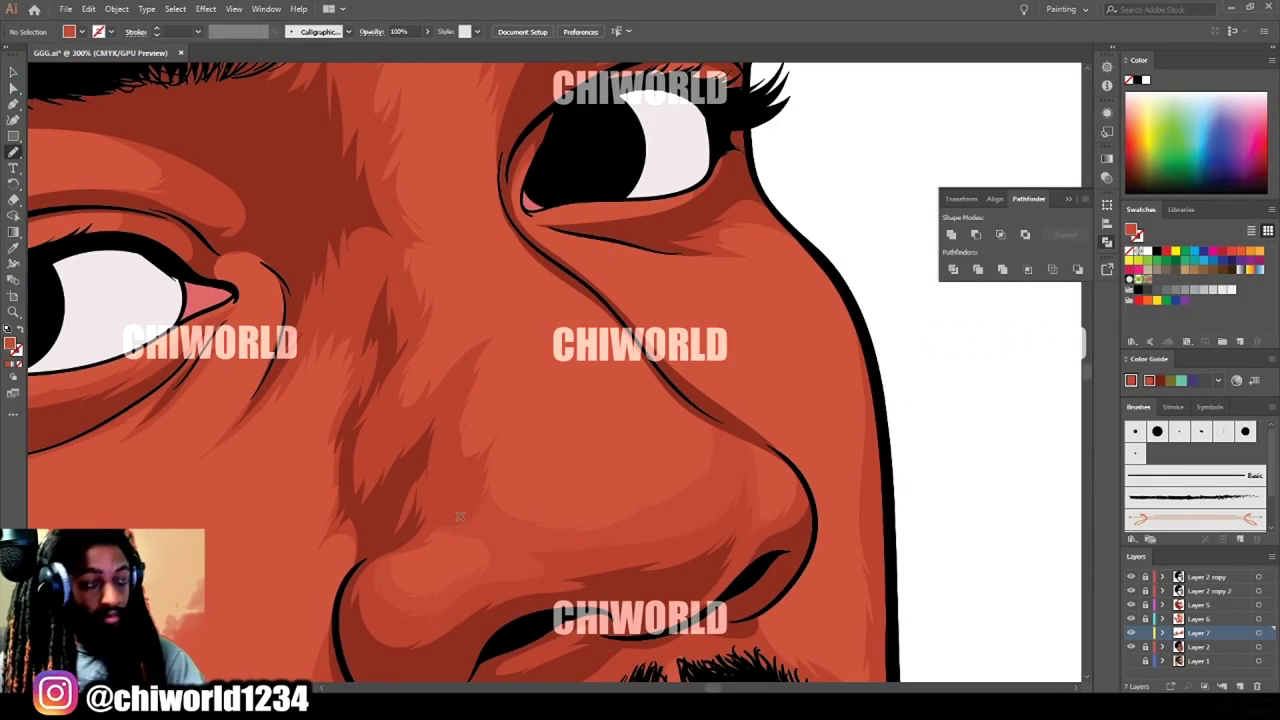
drag(622, 438, 676, 505)
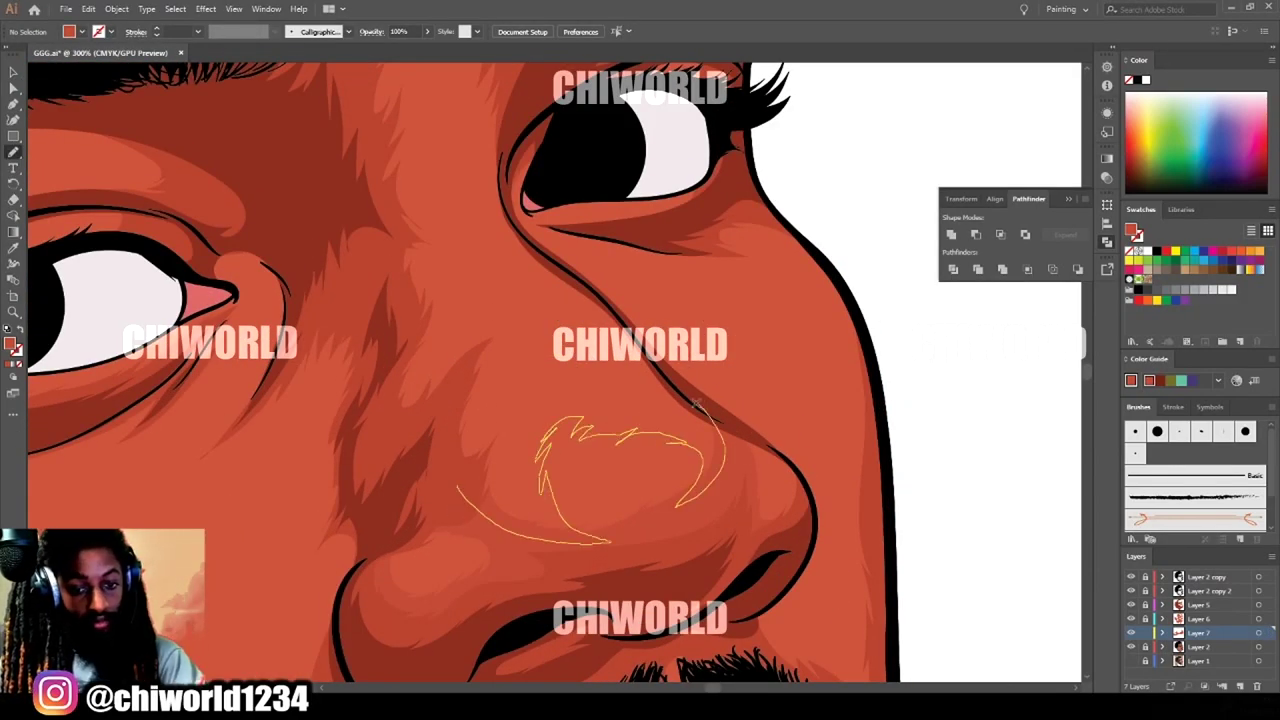
drag(536, 379, 511, 380)
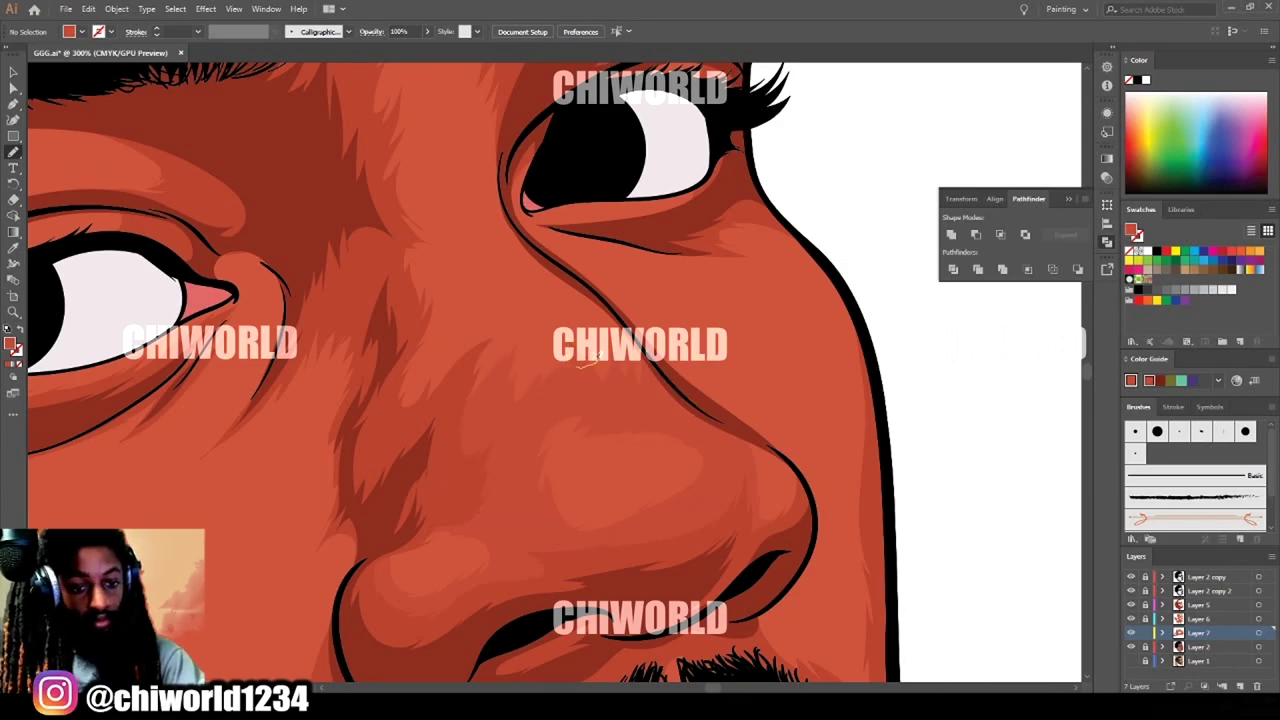
Add a feathered transition shape to the side of the nose bridge, above the nose ball.
key(ctrl+minus)
key(ctrl+minus)
key(ctrl+minus)
key(ctrl+equal)
key(ctrl+equal)
key(ctrl+equal)
drag(465, 466, 562, 455)
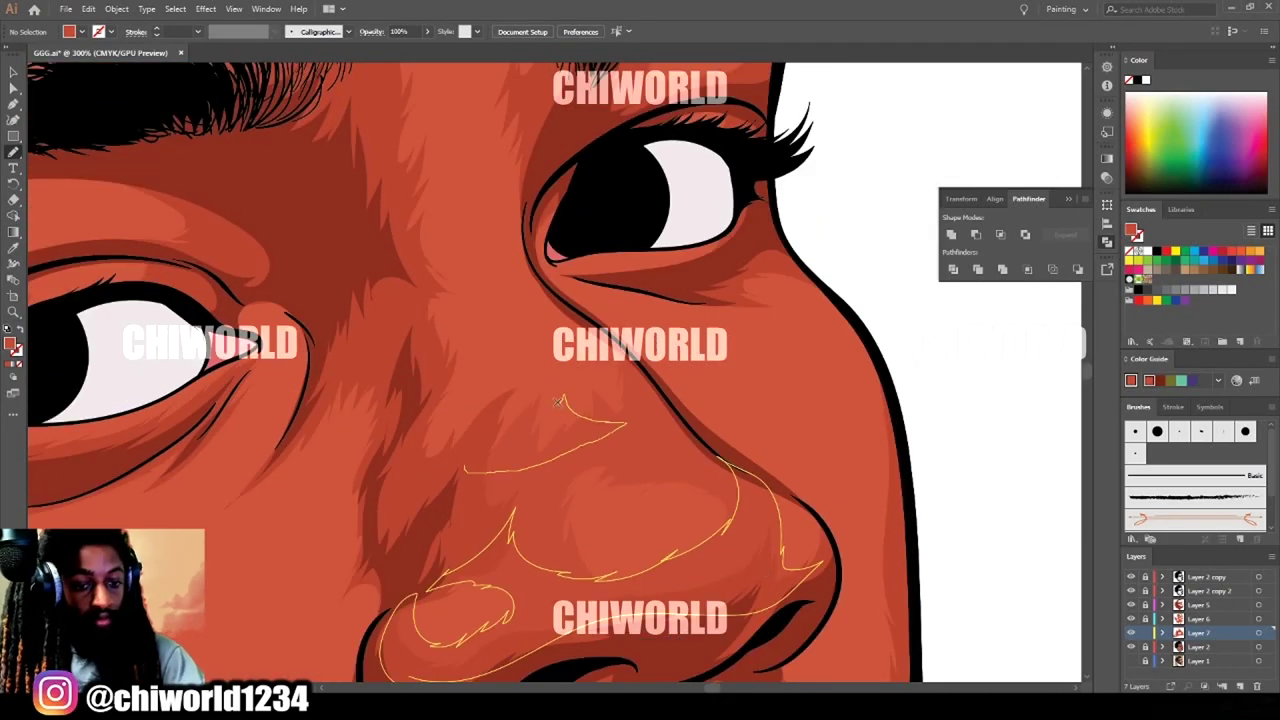
mouse_move(548, 301)
mouse_down()
mouse_move(638, 411)
mouse_move(410, 195)
mouse_move(442, 488)
mouse_move(465, 468)
mouse_up()
Extend the transition shading along the upper nose bridge and between the eyebrows.
key(ctrl+minus)
drag(749, 375, 839, 566)
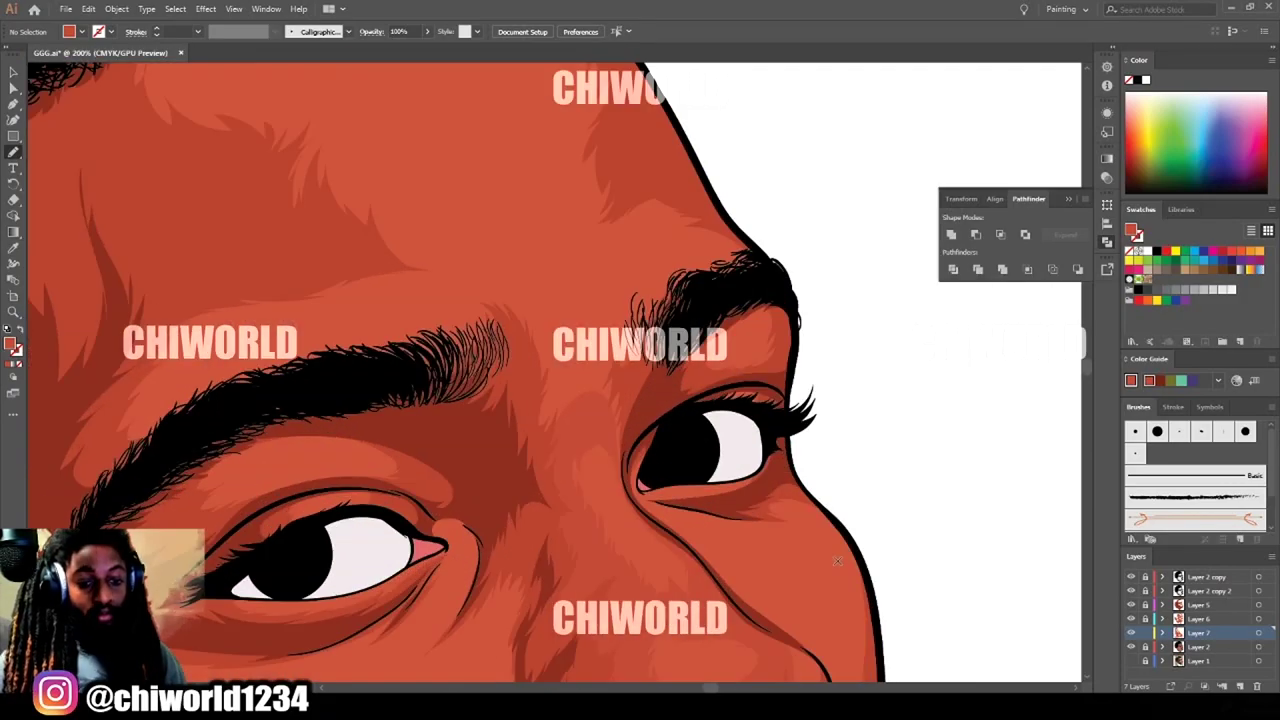
mouse_move(547, 447)
mouse_down()
mouse_move(690, 292)
mouse_move(541, 308)
mouse_move(530, 463)
mouse_up()
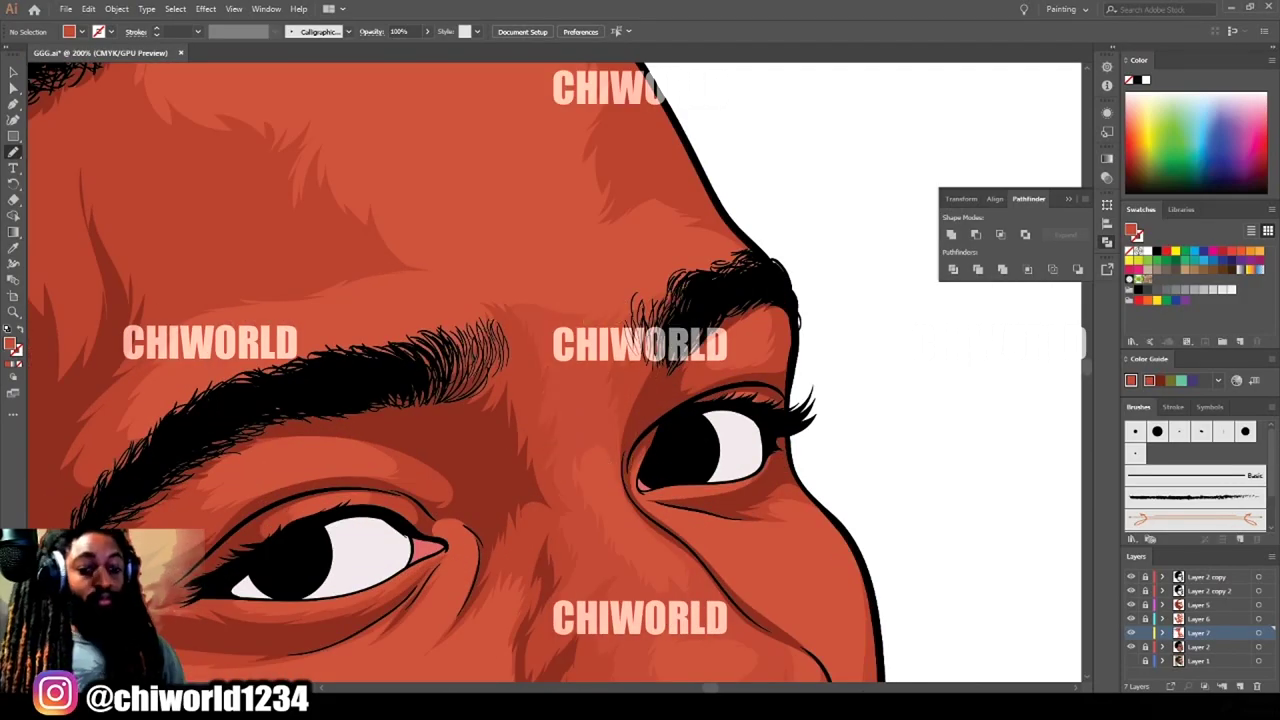
Draw small feathered transition shapes on the upper eyelids of both eyes.
key(ctrl+minus)
key(ctrl+minus)
key(ctrl+minus)
key(ctrl+minus)
scroll(575, 365, up, 3)
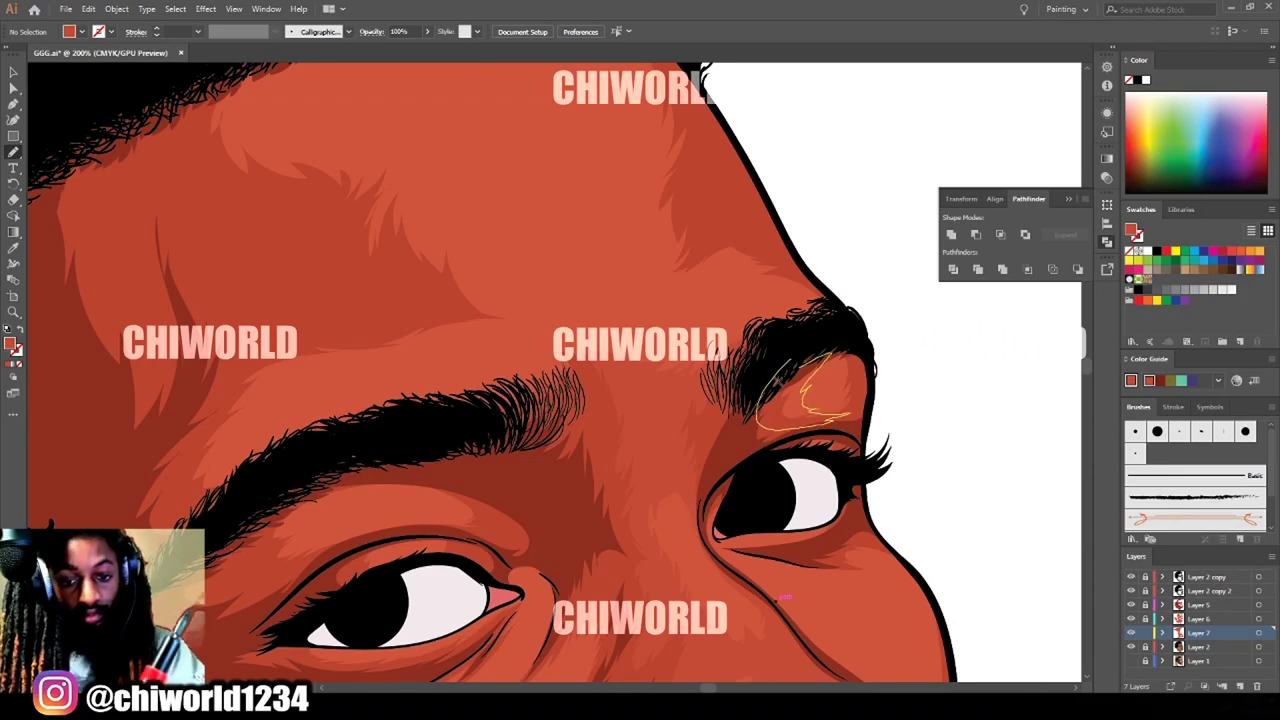
drag(821, 357, 790, 360)
scroll(790, 360, down, 1)
drag(660, 645, 655, 657)
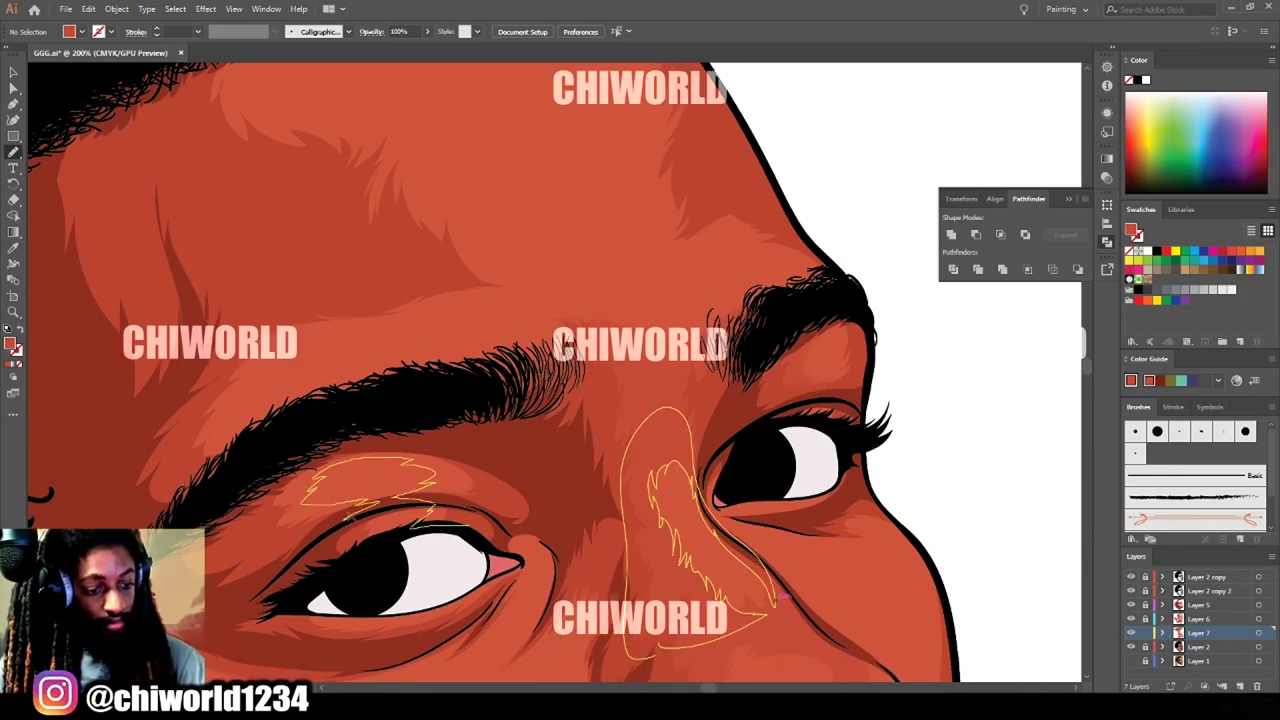
Draw a large feathered transition shape from above the near eyebrow up across the forehead shading.
scroll(222, 503, up, 2)
drag(210, 568, 299, 425)
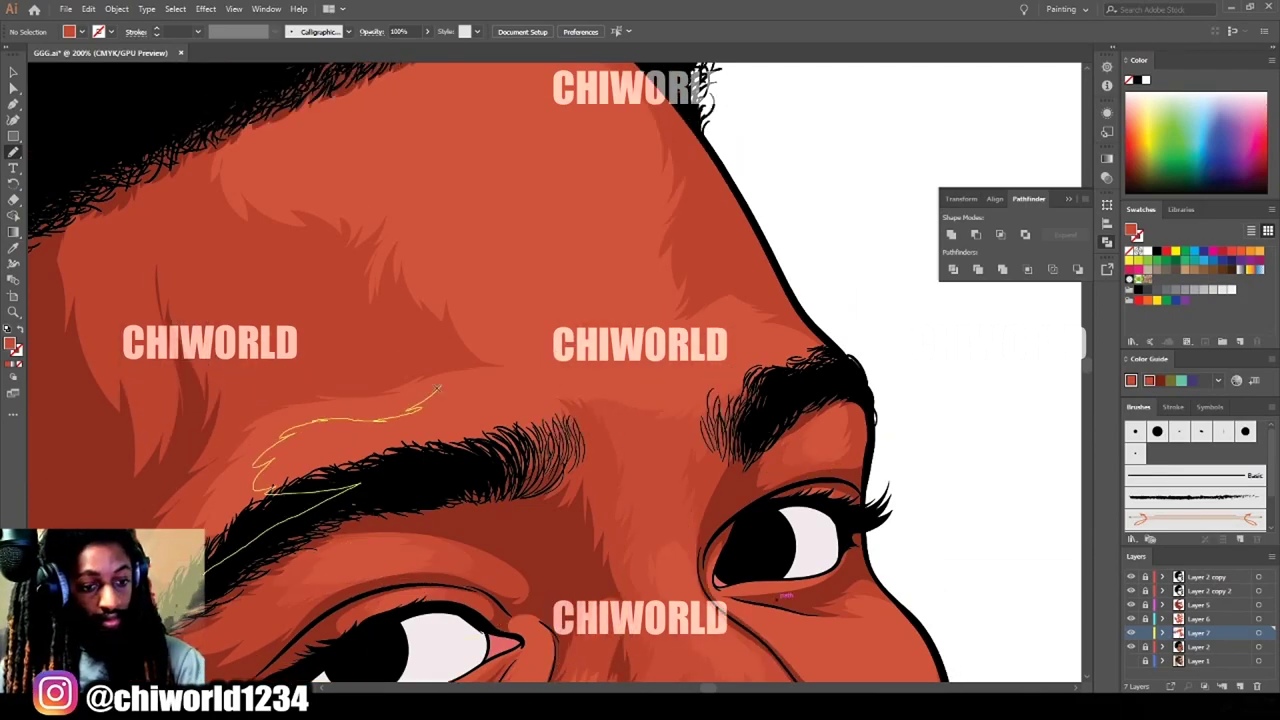
drag(308, 166, 205, 572)
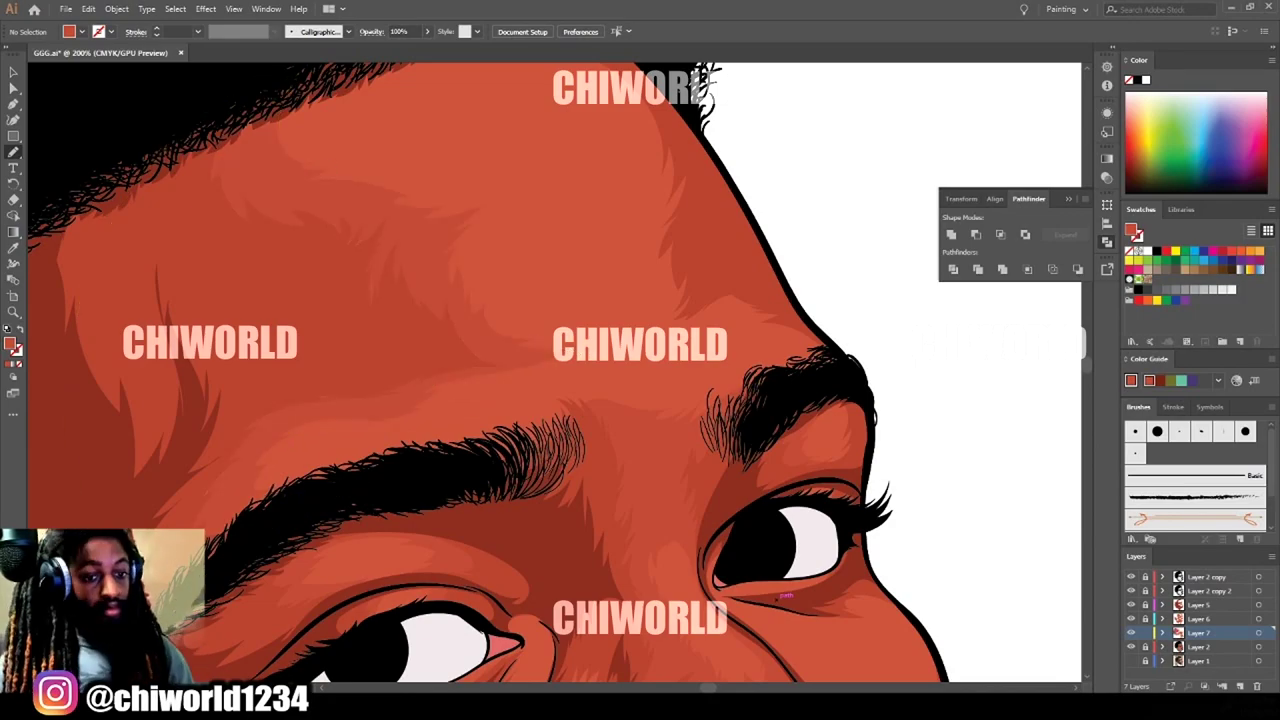
Draw a feathered transition shape along the far side of the forehead, from the far eyebrow up to the hairline.
key(ctrl+minus)
key(ctrl+minus)
key(ctrl+minus)
key(ctrl+minus)
key(ctrl+plus)
key(ctrl+plus)
key(ctrl+plus)
key(ctrl+plus)
scroll(804, 485, up, 3)
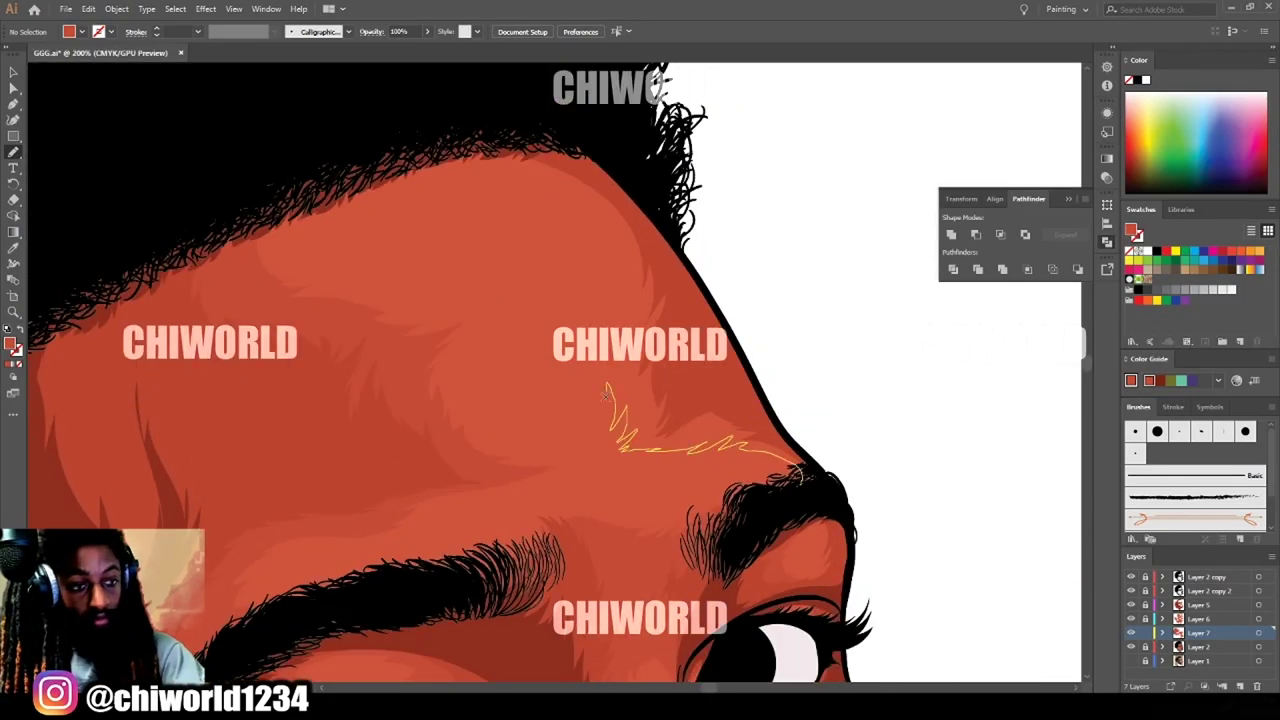
mouse_move(535, 228)
mouse_down()
mouse_move(765, 409)
mouse_move(803, 484)
mouse_up()
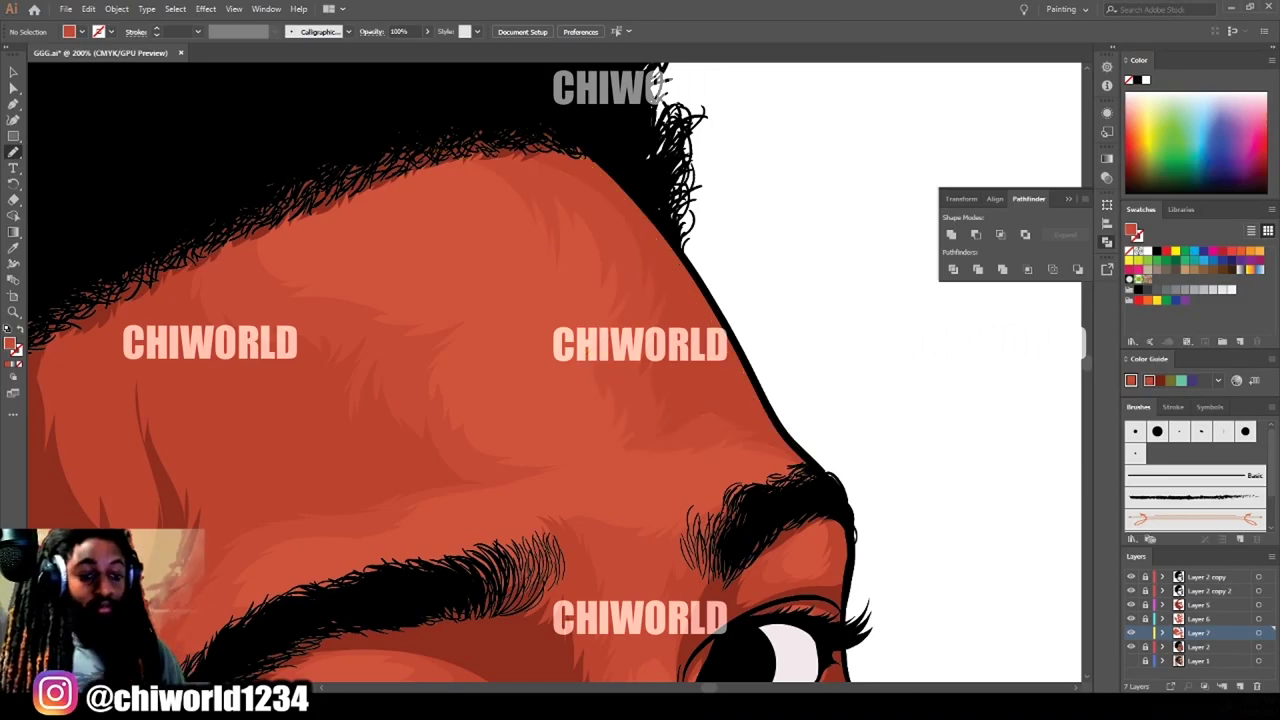
Add a narrow transition shape along the crease at the inner corner of the near eye.
key(ctrl+minus)
key(ctrl+minus)
key(ctrl+minus)
key(ctrl+minus)
scroll(797, 646, down, 2)
key(ctrl+plus)
key(ctrl+plus)
key(ctrl+plus)
scroll(795, 652, down, 3)
scroll(550, 330, up, 2)
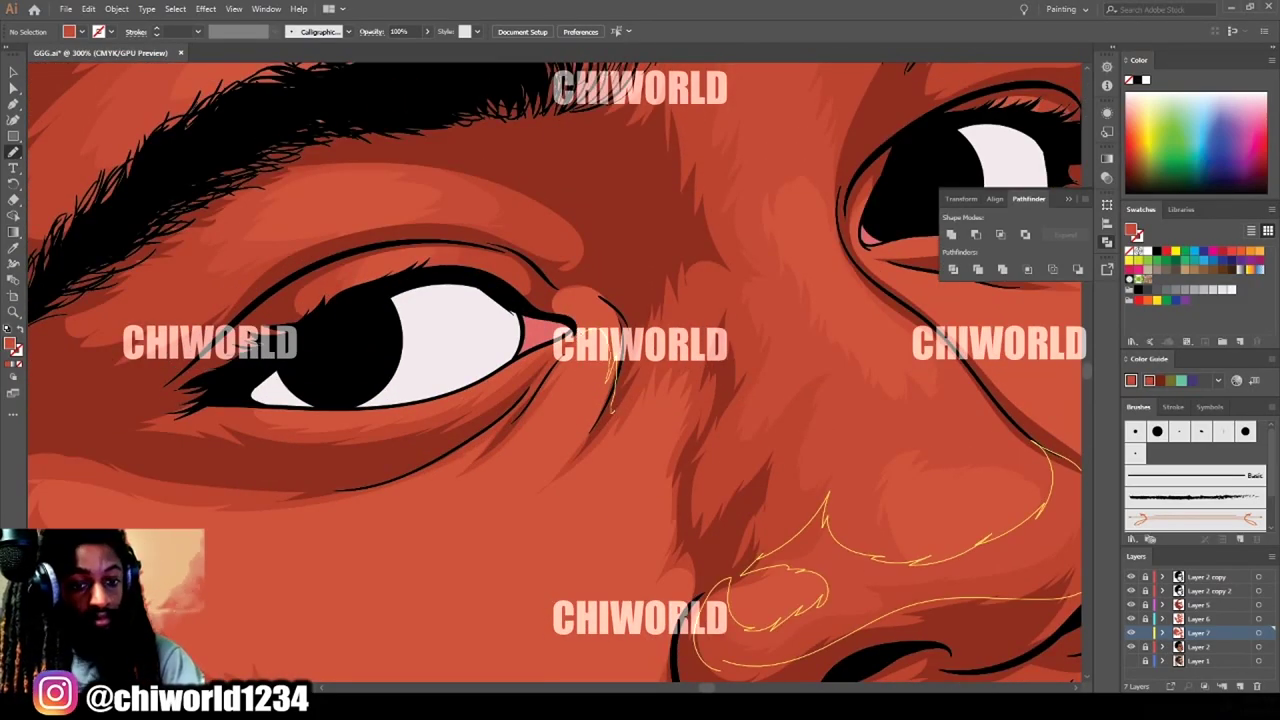
mouse_move(625, 303)
mouse_down()
mouse_move(586, 315)
mouse_move(588, 406)
mouse_up()
Draw a long feathered transition shape along the near cheek's shadow edge, from below the eye to beside the nose.
scroll(912, 469, down, 1)
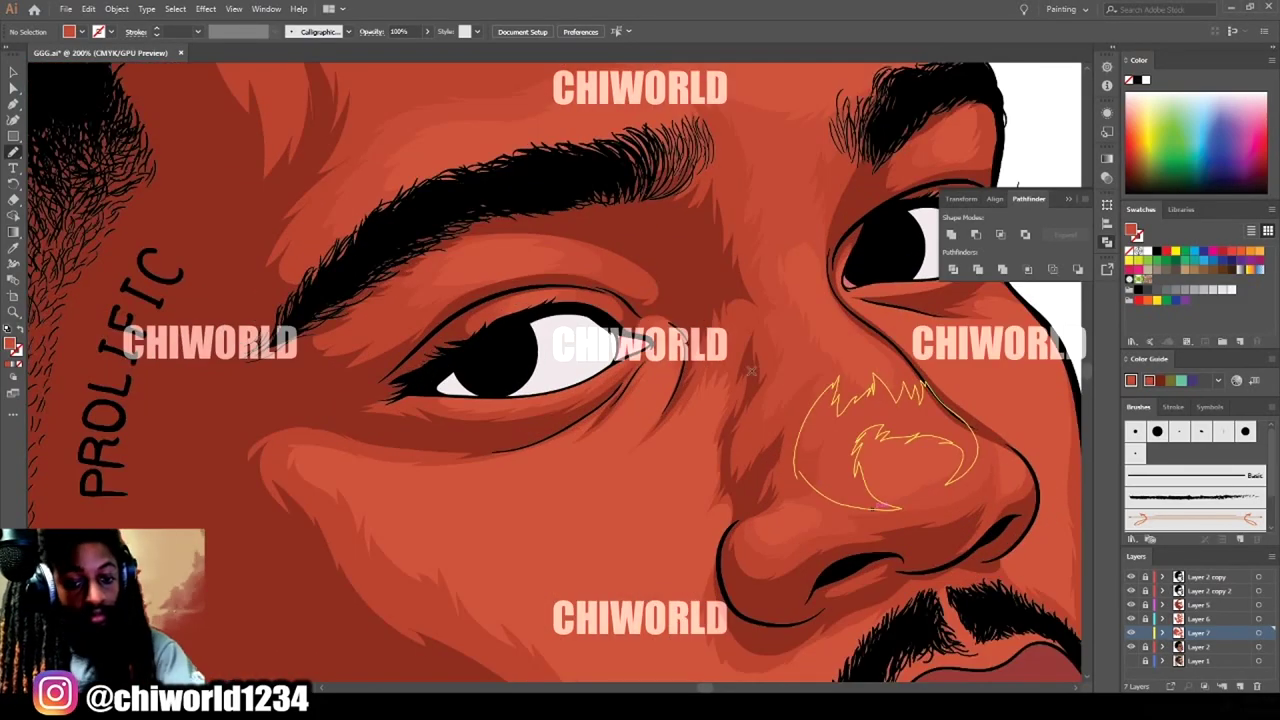
scroll(696, 438, down, 1)
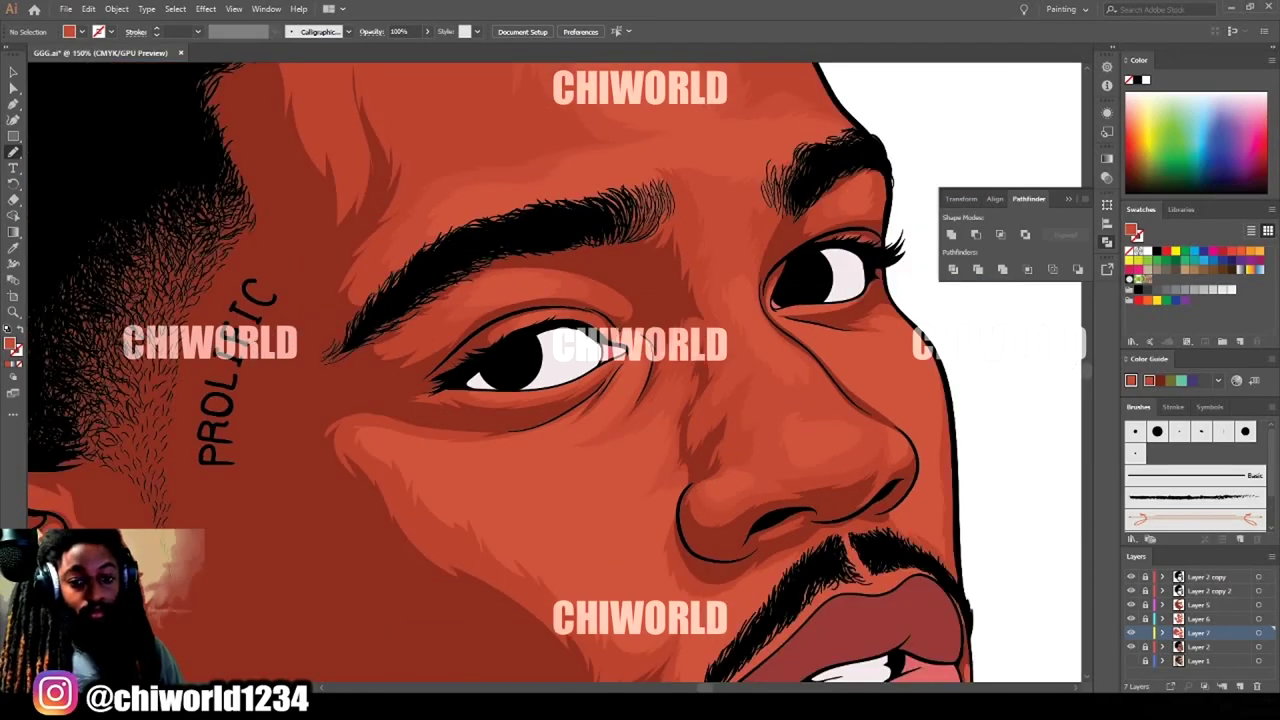
drag(679, 476, 640, 514)
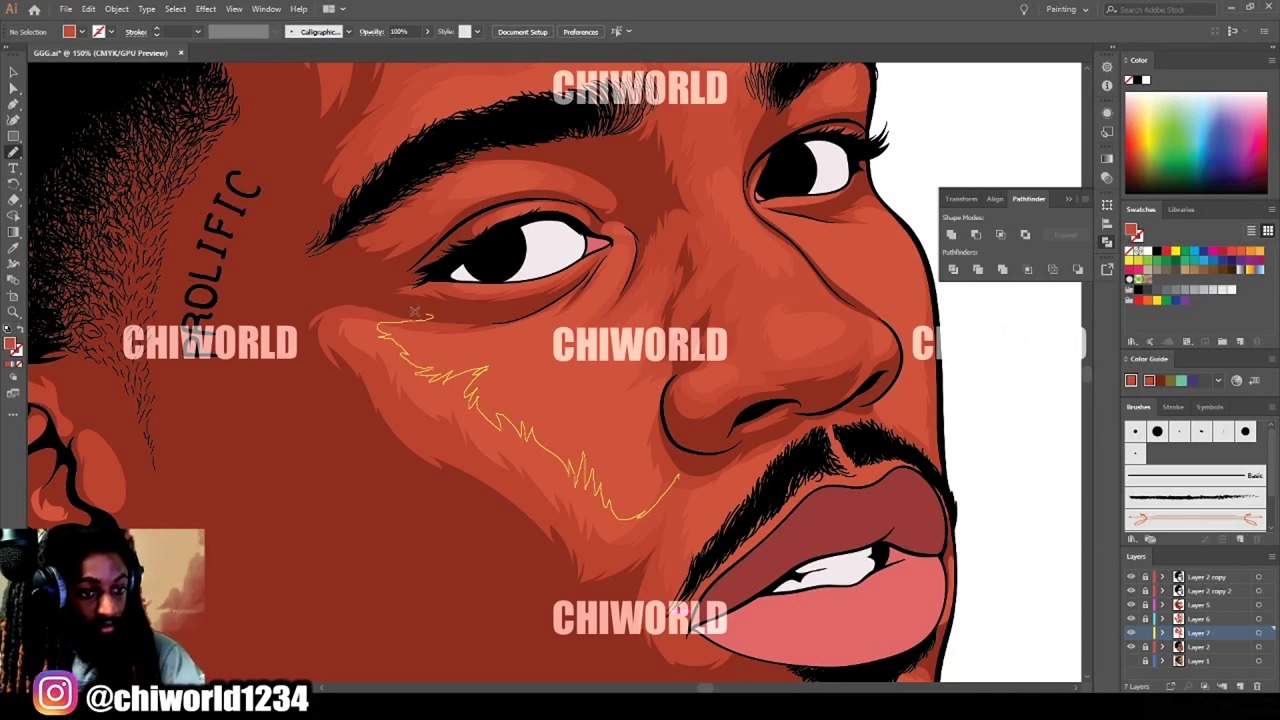
drag(415, 312, 668, 477)
Add feathered transition shapes on the cheek beside the near nostril and around the moustache area.
scroll(425, 352, down, 2)
scroll(500, 362, up, 3)
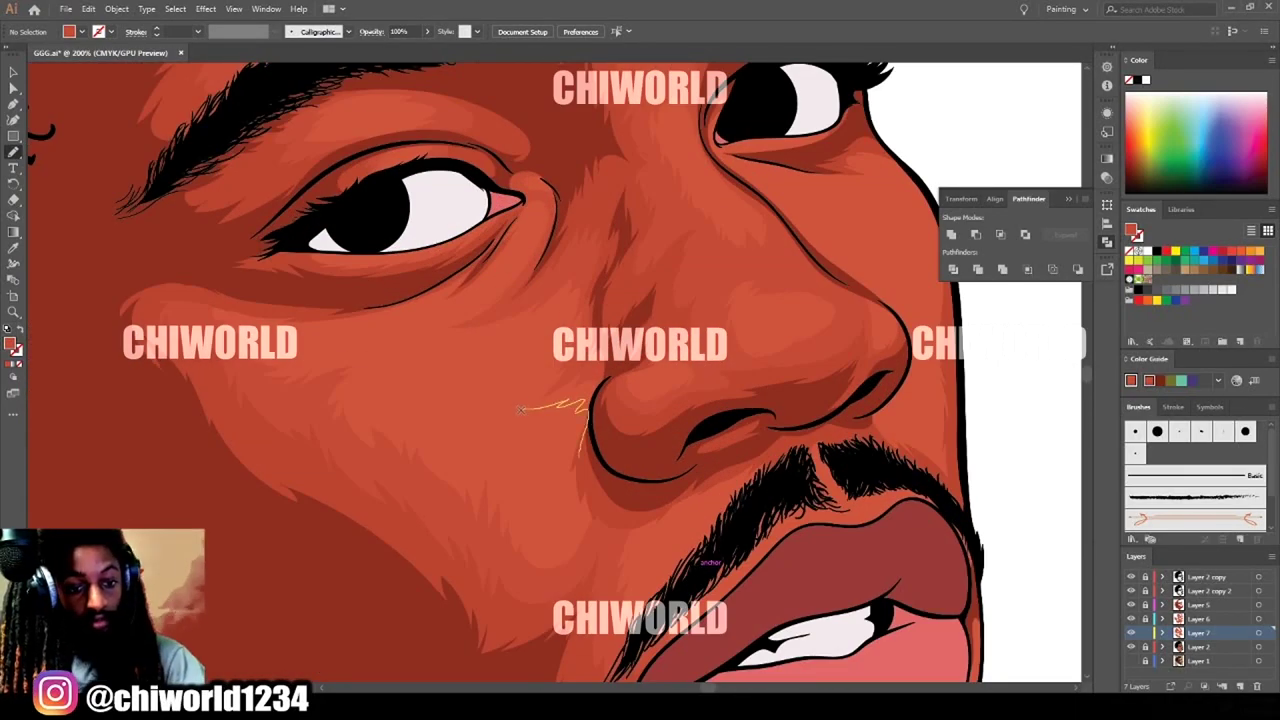
drag(521, 409, 522, 410)
scroll(534, 550, down, 1)
mouse_move(731, 560)
mouse_down()
mouse_move(650, 525)
mouse_move(598, 562)
mouse_up()
mouse_move(750, 511)
mouse_down()
mouse_move(727, 479)
mouse_move(797, 375)
mouse_move(763, 531)
mouse_up()
Draw a transition shape along the inner edge of the far cheek's shading beside the nose.
scroll(920, 520, down, 2)
scroll(688, 553, up, 2)
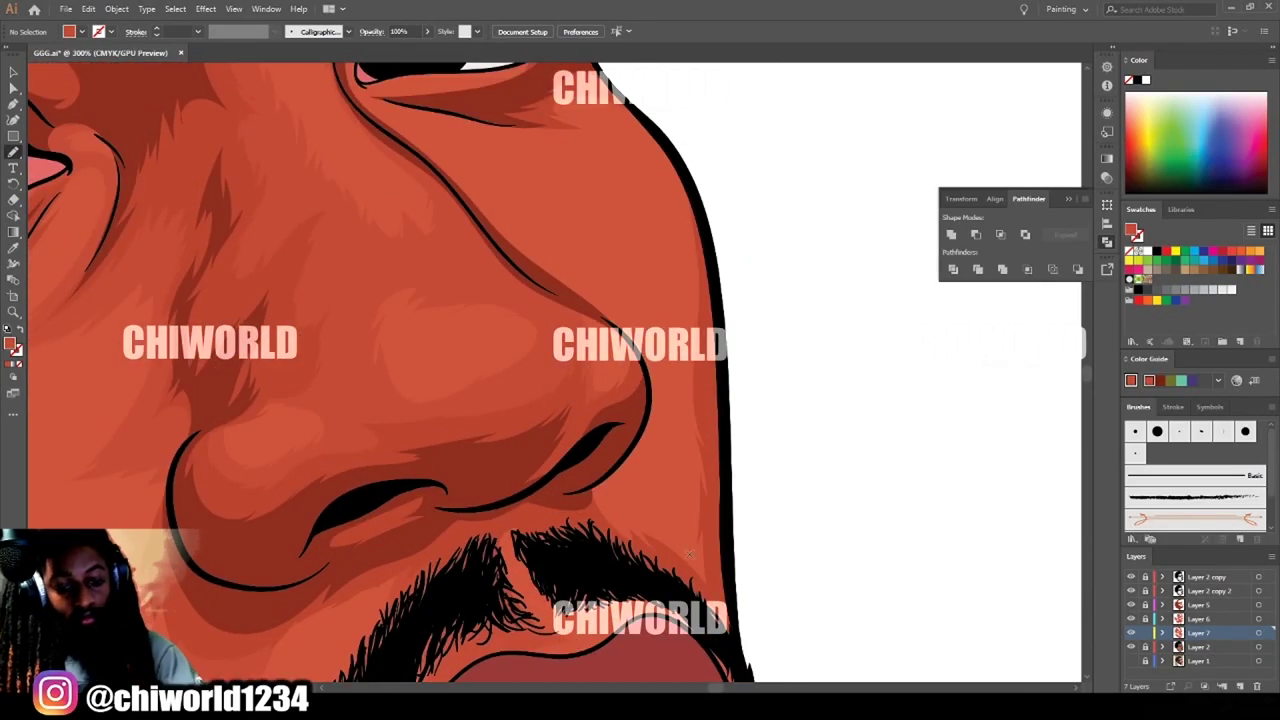
drag(672, 372, 698, 170)
Draw feathered transition shapes beneath the far eye, along the nose bridge outline and the upper far cheek.
scroll(698, 200, up, 4)
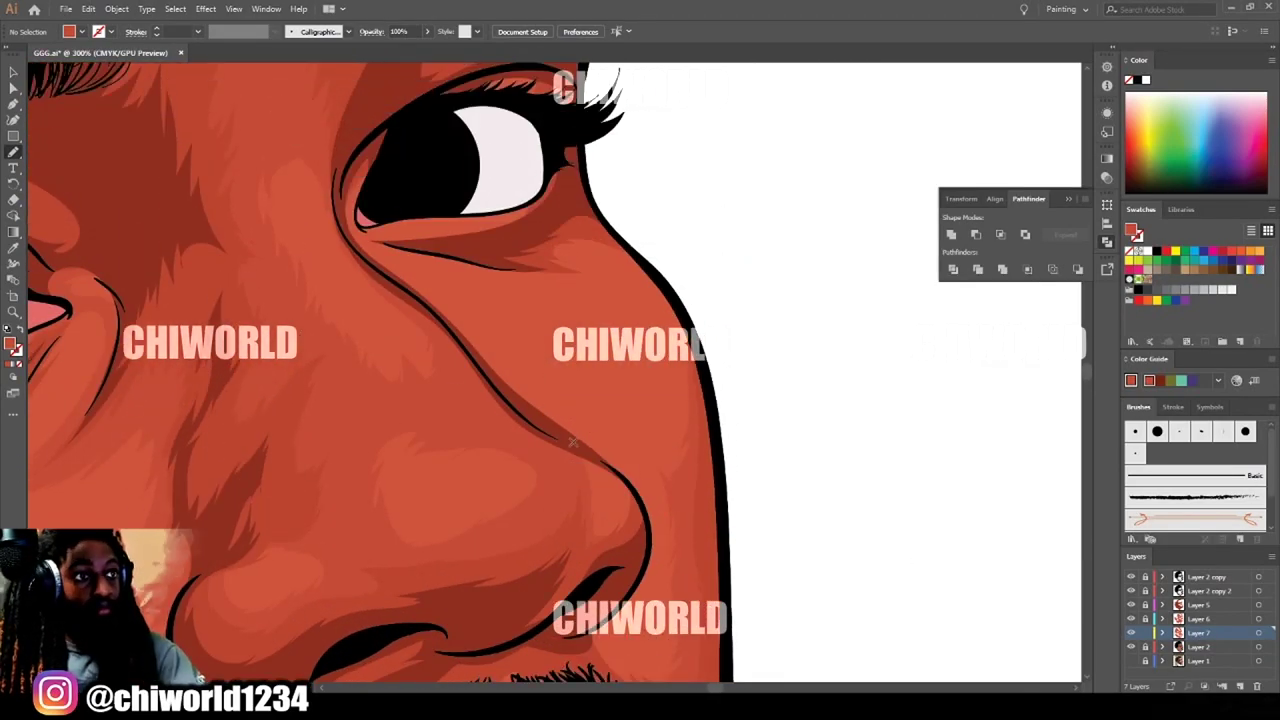
drag(455, 385, 570, 496)
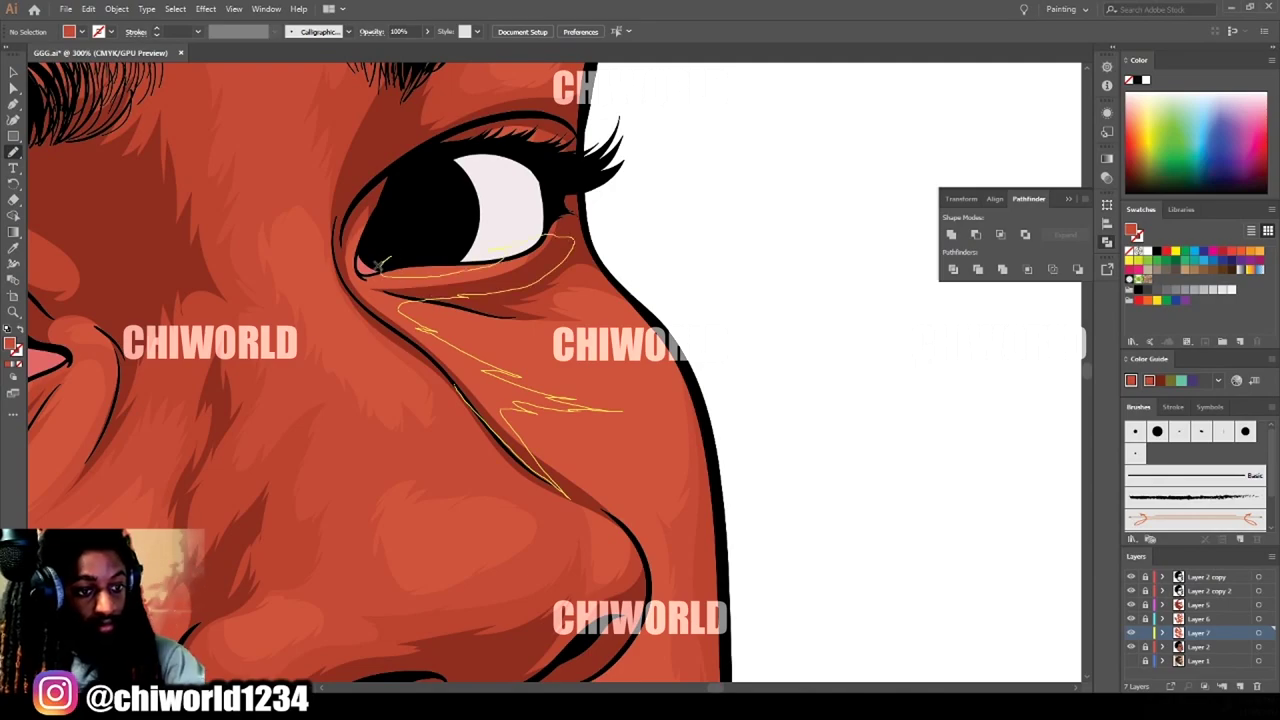
drag(452, 390, 455, 393)
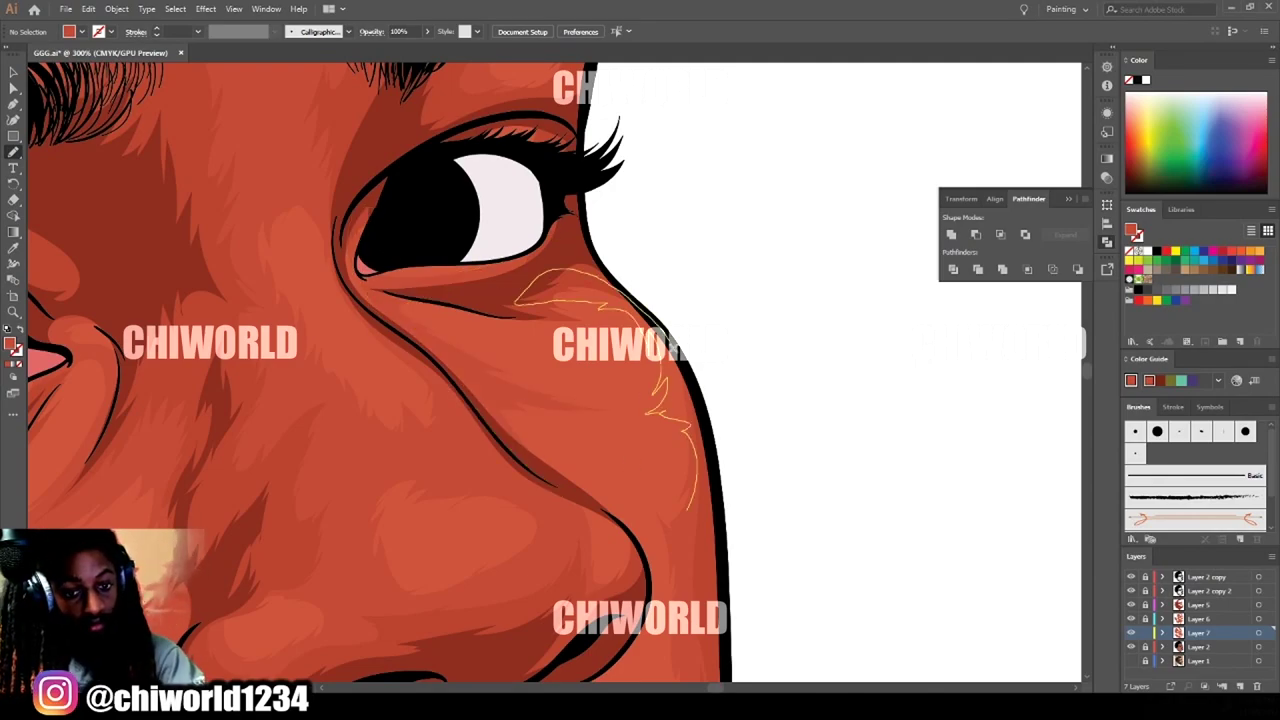
scroll(927, 598, down, 5)
scroll(729, 589, up, 2)
scroll(800, 530, down, 1)
scroll(829, 486, up, 3)
scroll(785, 560, down, 3)
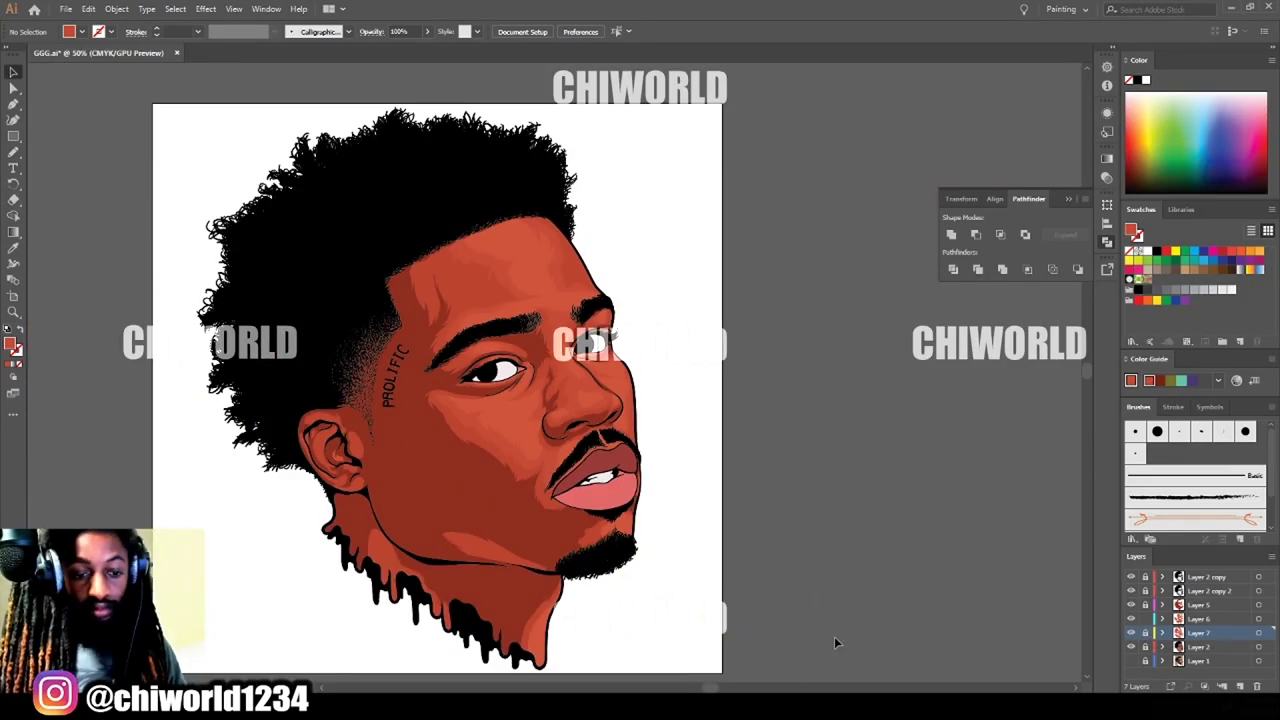
Select the mid-tone shapes on Layer 6.
scroll(834, 638, up, 3)
click(400, 323)
scroll(420, 370, down, 4)
scroll(466, 420, up, 3)
scroll(466, 420, right, 5)
Try adjusting the Layer 6 shapes' colour with magenta -1%, yellow -1% and black 13%.
click(89, 10)
mouse_move(165, 244)
click(337, 278)
click(20, 227)
drag(124, 120, 133, 142)
click(126, 142)
click(128, 121)
click(123, 99)
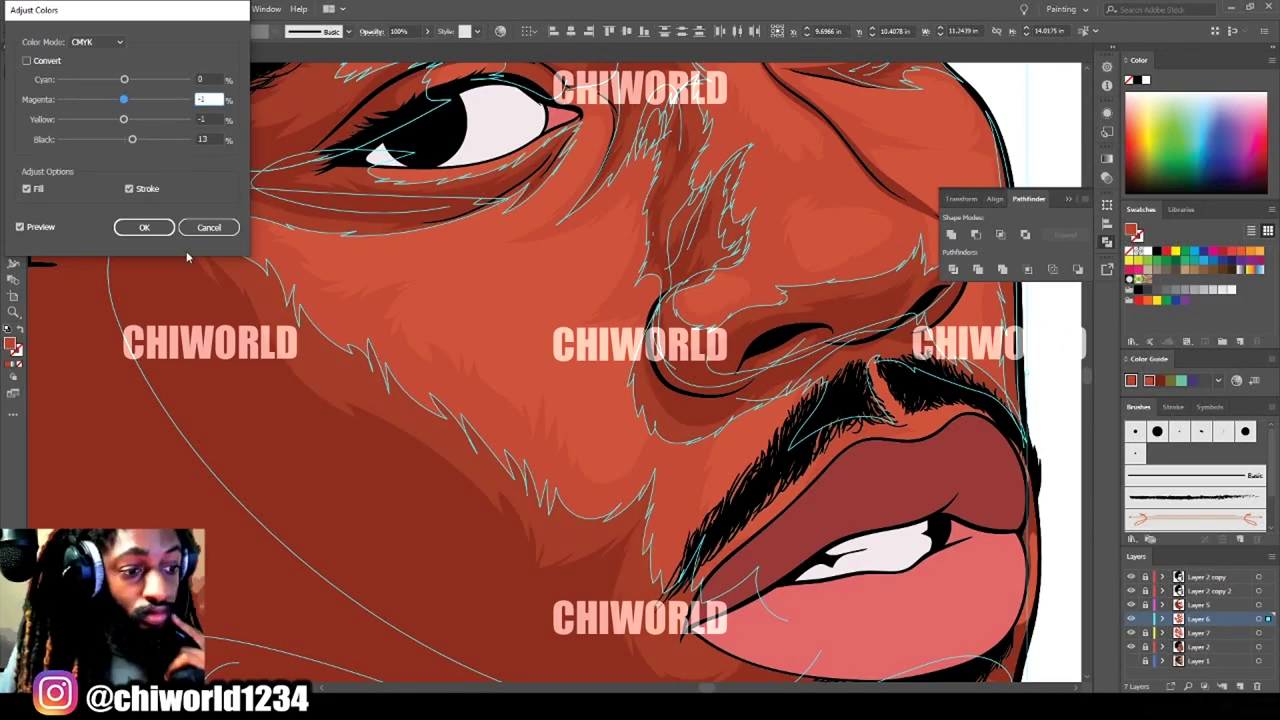
click(146, 228)
Compare the shading across the portrait and undo the last colour adjustment on the Layer 6 shapes.
click(514, 268)
key(ctrl+minus)
key(ctrl+minus)
key(ctrl+minus)
key(ctrl+minus)
key(ctrl+equal)
key(ctrl+equal)
key(ctrl+z)
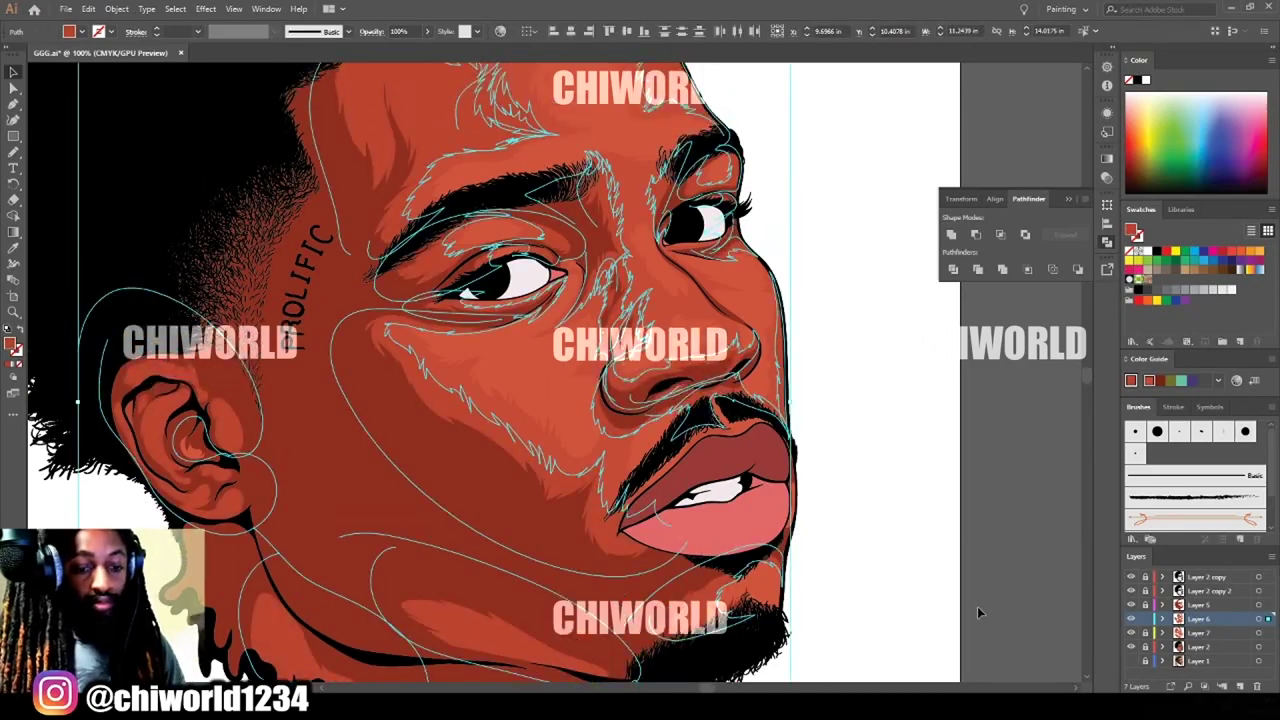
Darken the selected Layer 6 shapes with Adjust Colors, raising black by 8% and slightly raising yellow, and deselect them.
scroll(977, 606, up, 2)
click(88, 9)
mouse_move(261, 243)
click(372, 277)
drag(124, 119, 120, 119)
click(124, 139)
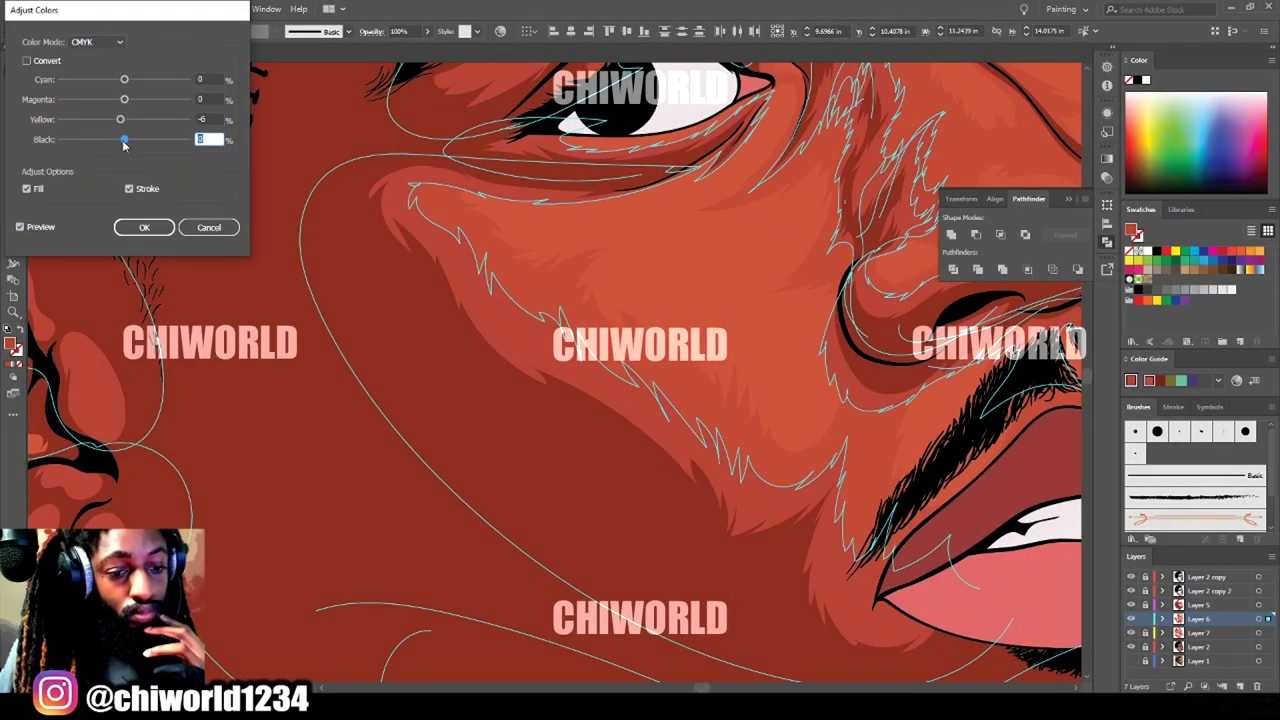
click(121, 120)
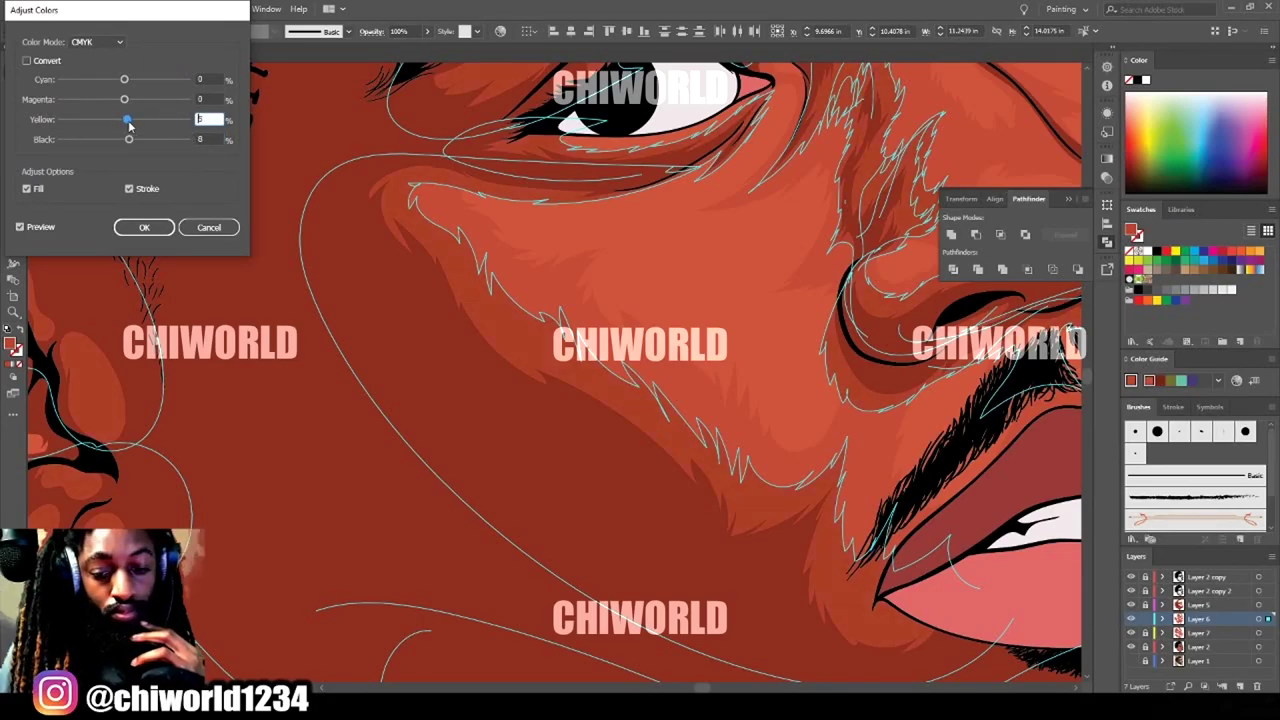
click(144, 227)
key(ctrl+shift+a)
Draw a lighter highlight shape on Layer 8 across the forehead just above the near eyebrow.
scroll(540, 362, down, 4)
scroll(828, 523, up, 2)
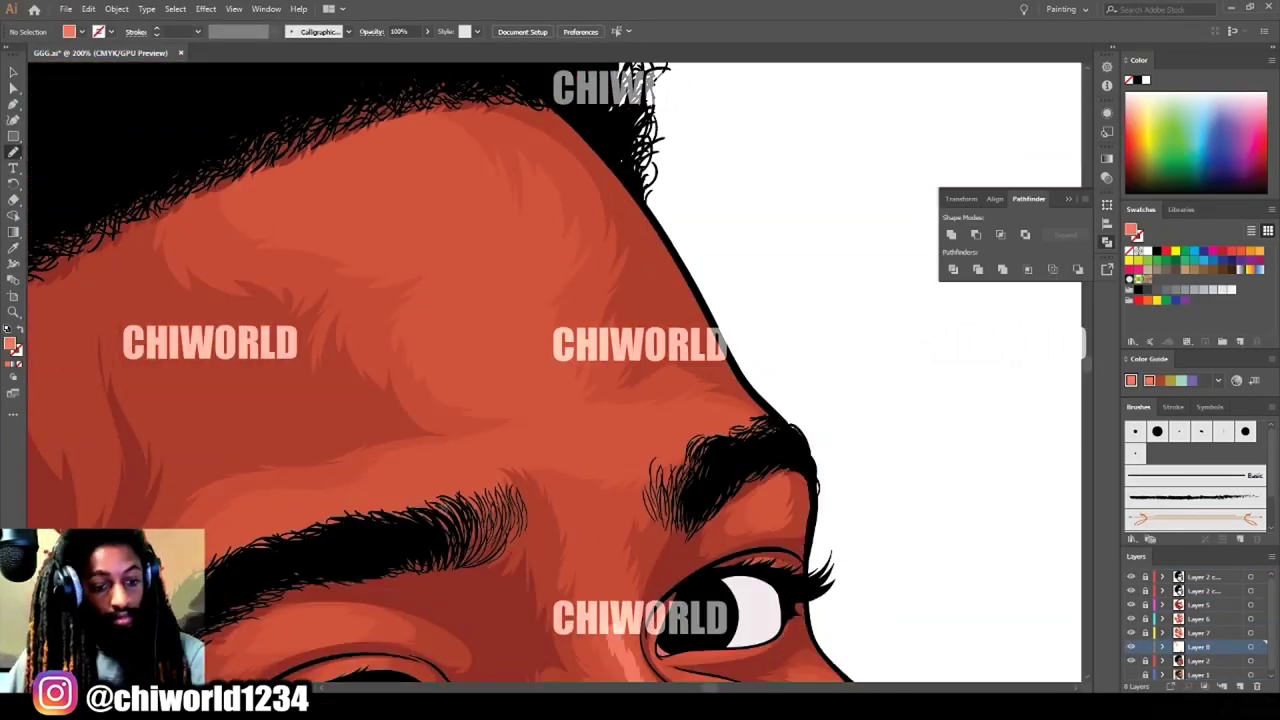
drag(320, 500, 550, 425)
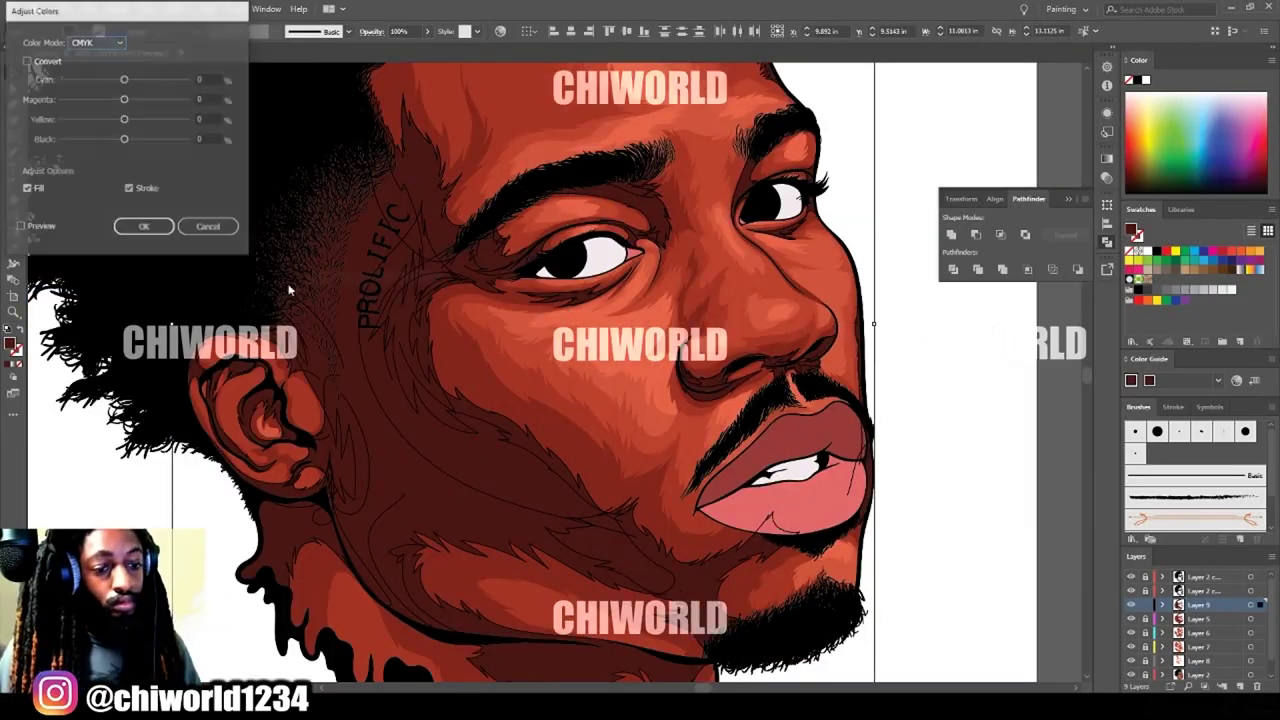
Adjust the yellow of the selected Layer 9 shadow shapes and recolour the Layer 11 eye-socket shadow with a hue of 5°.
drag(112, 119, 128, 119)
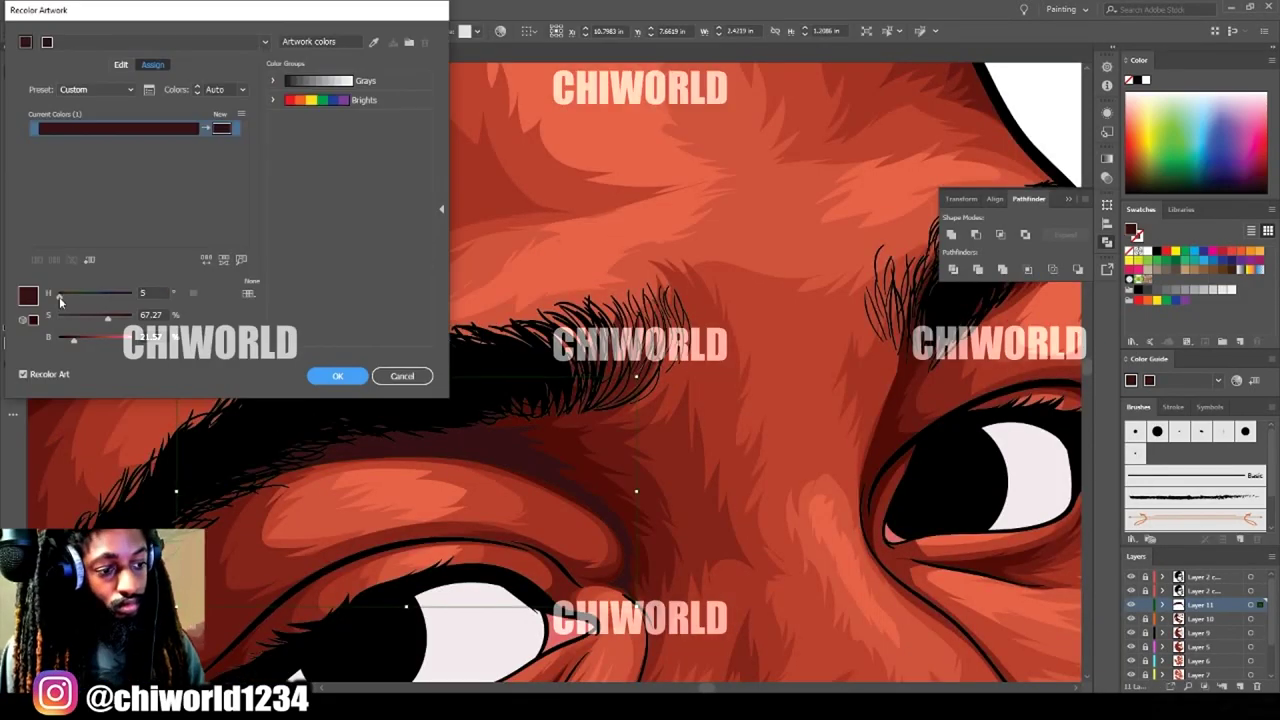
key(Return)
click(67, 10)
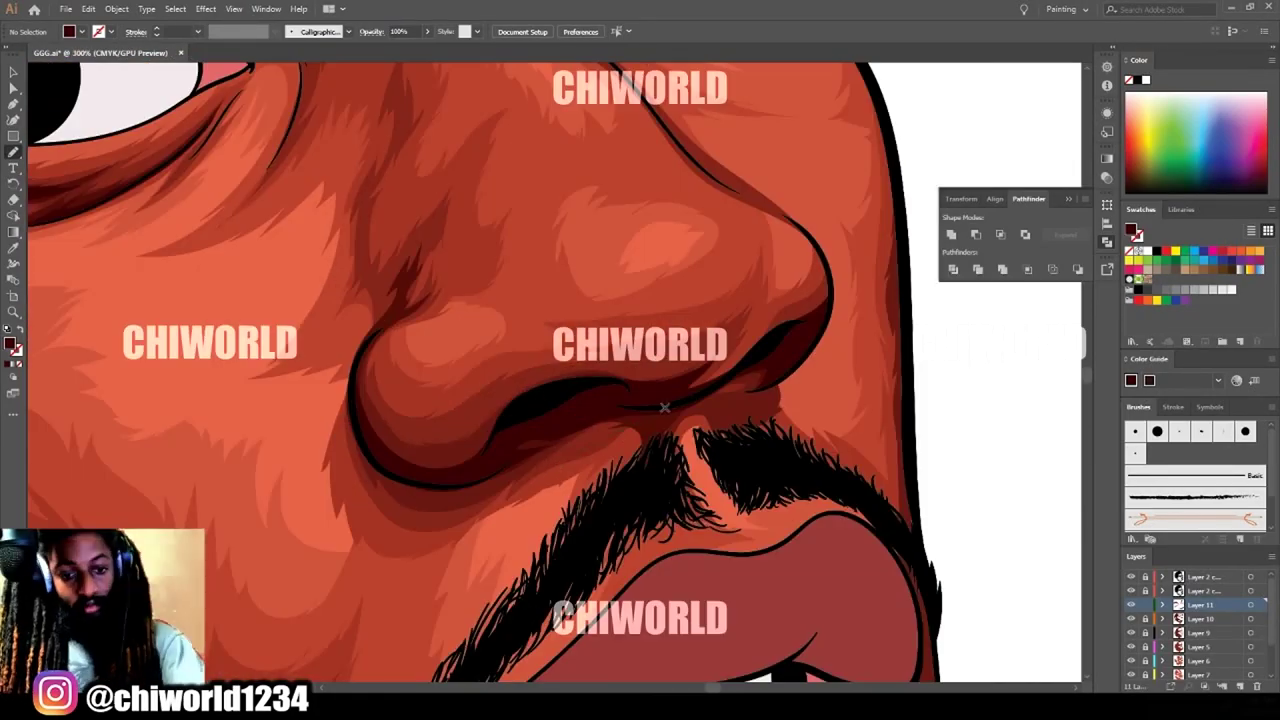
Draw deep shadow shapes on Layer 11 beneath the nose and in the darkest nearby creases of the face.
key(ctrl+minus)
drag(727, 398, 753, 317)
scroll(502, 424, left, 2)
scroll(625, 412, down, 3)
scroll(482, 506, up, 2)
drag(249, 440, 172, 268)
scroll(558, 452, down, 4)
scroll(549, 325, up, 7)
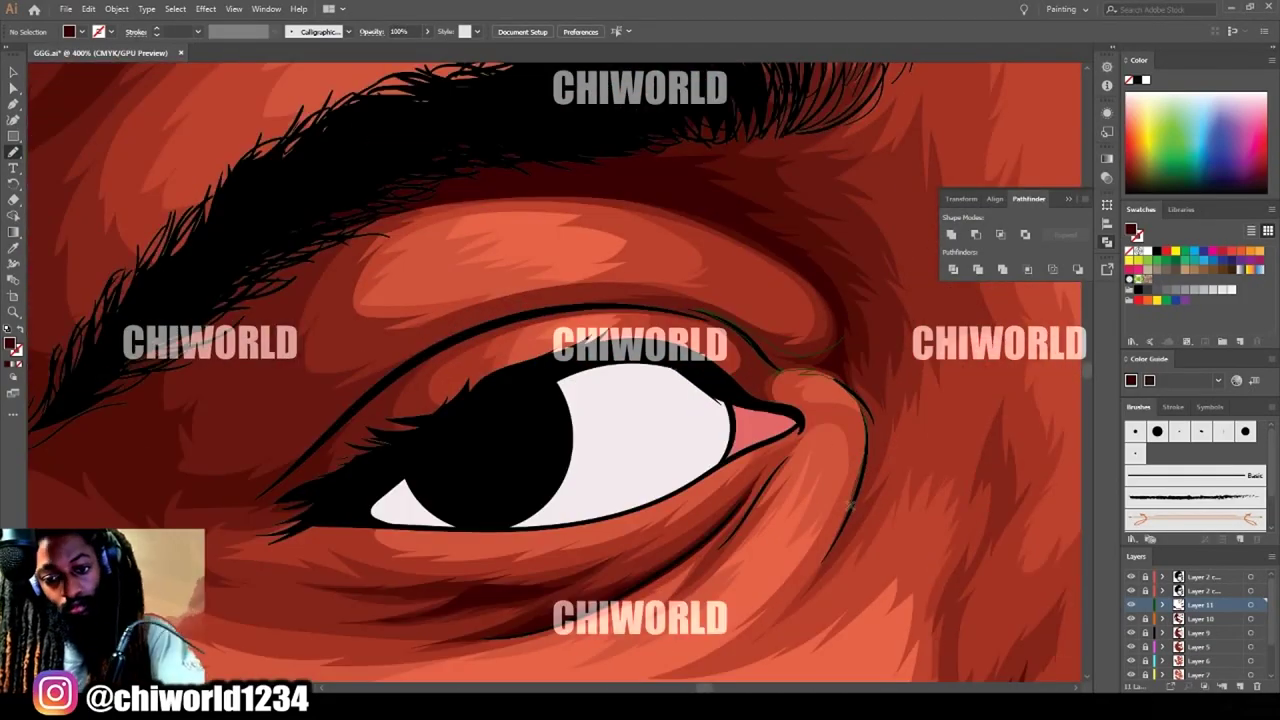
Add deep shadow shapes on Layer 11 along the crease and inner corner of the near eye.
scroll(740, 262, down, 5)
scroll(487, 377, up, 5)
mouse_move(483, 300)
mouse_down()
mouse_move(470, 313)
mouse_move(483, 300)
mouse_up()
scroll(483, 310, up, 2)
scroll(480, 400, down, 5)
scroll(690, 490, up, 4)
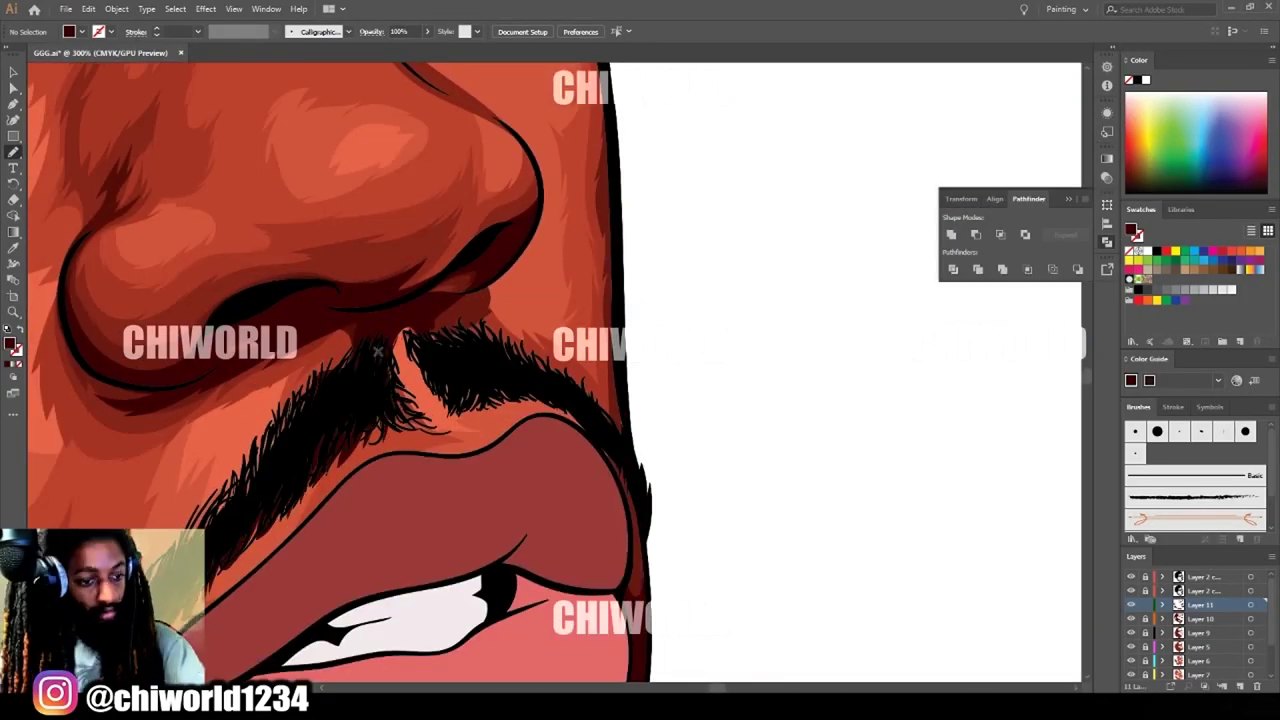
Lock Layer 11 and draw feathered shadow shapes on Layer 5 along the upper lip's edge and into the moustache.
scroll(690, 490, down, 4)
click(1146, 605)
scroll(700, 600, up, 4)
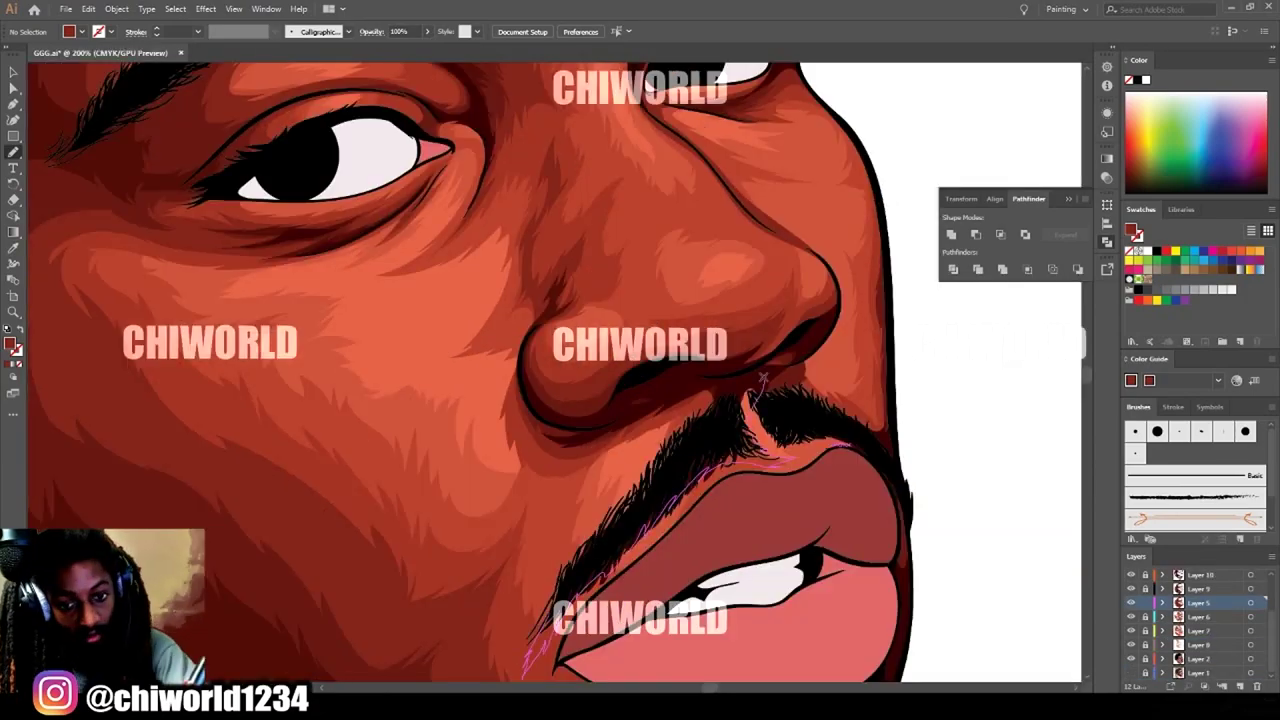
scroll(1051, 443, down, 4)
scroll(600, 400, up, 4)
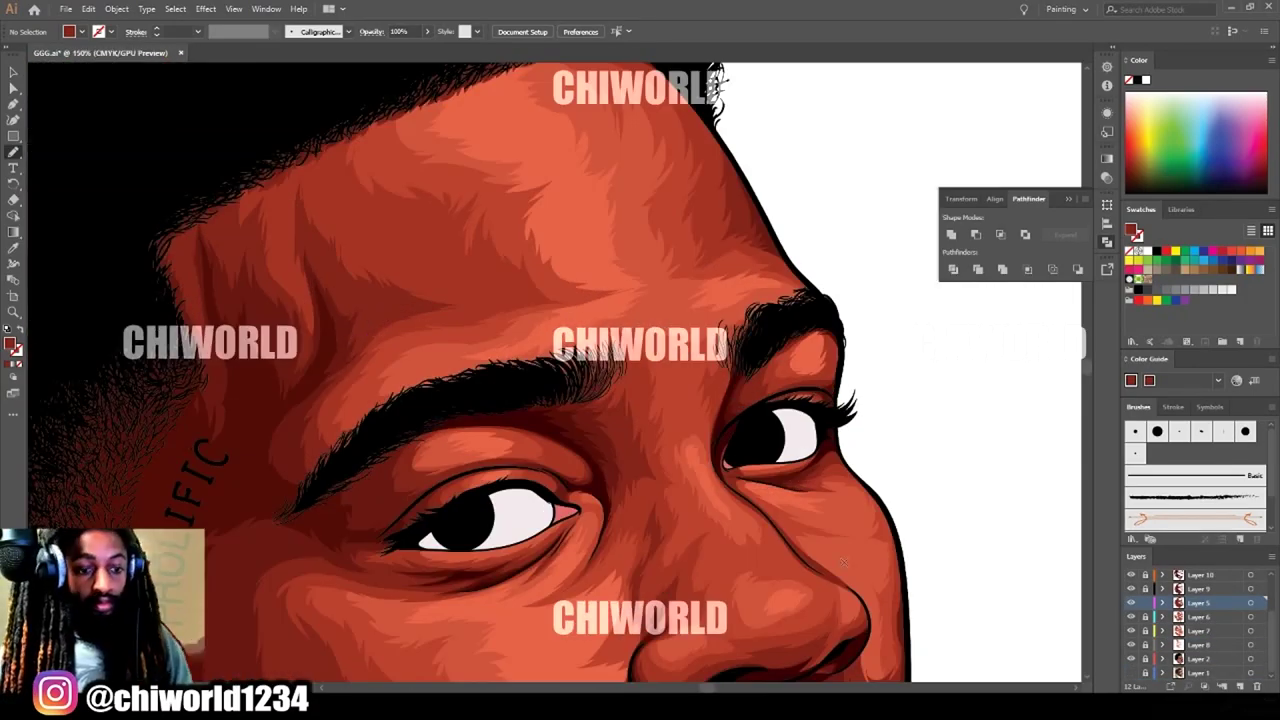
Draw a feathered shadow shape on Layer 5 down the side of the nose between the near eye and nostril.
scroll(826, 603, down, 4)
scroll(549, 489, up, 4)
scroll(555, 424, down, 4)
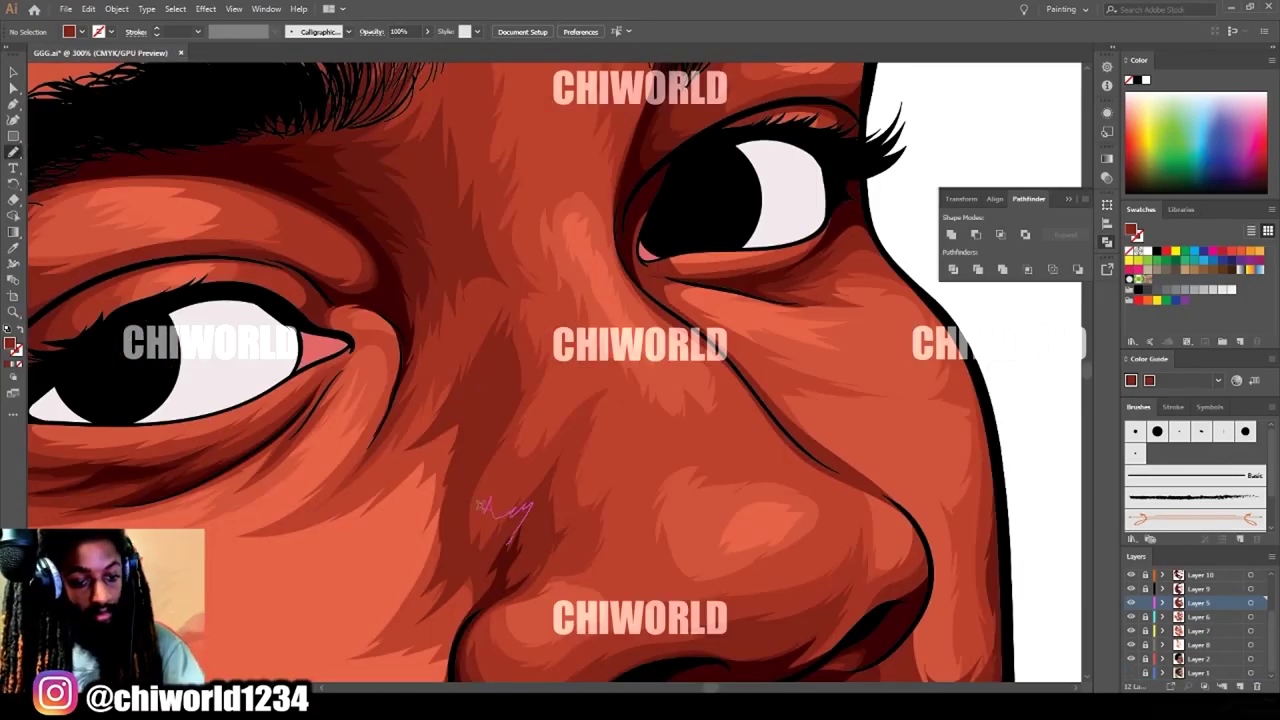
scroll(562, 272, up, 4)
scroll(560, 300, down, 4)
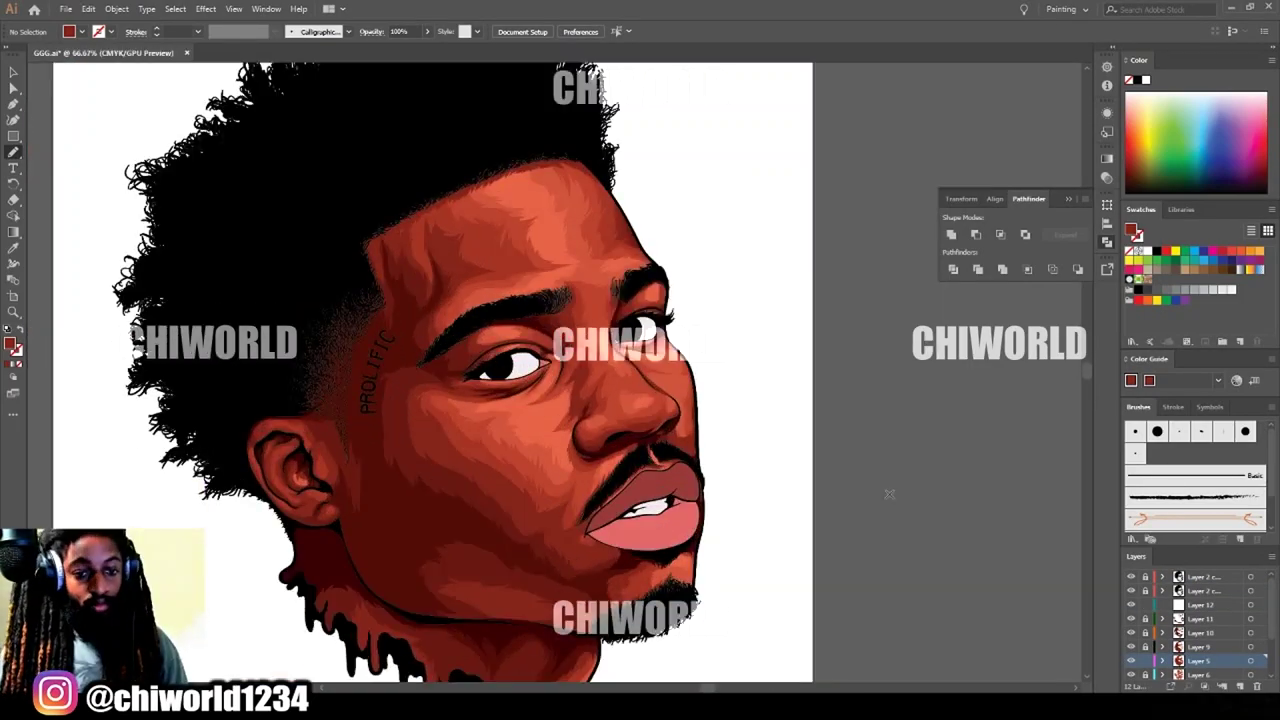
Sample the skin's highlight tone and set the fill for Layer 12 to the lighter FF8571.
scroll(500, 350, up, 4)
scroll(500, 400, down, 3)
scroll(560, 450, down, 4)
key(i)
click(480, 245)
double_click(10, 344)
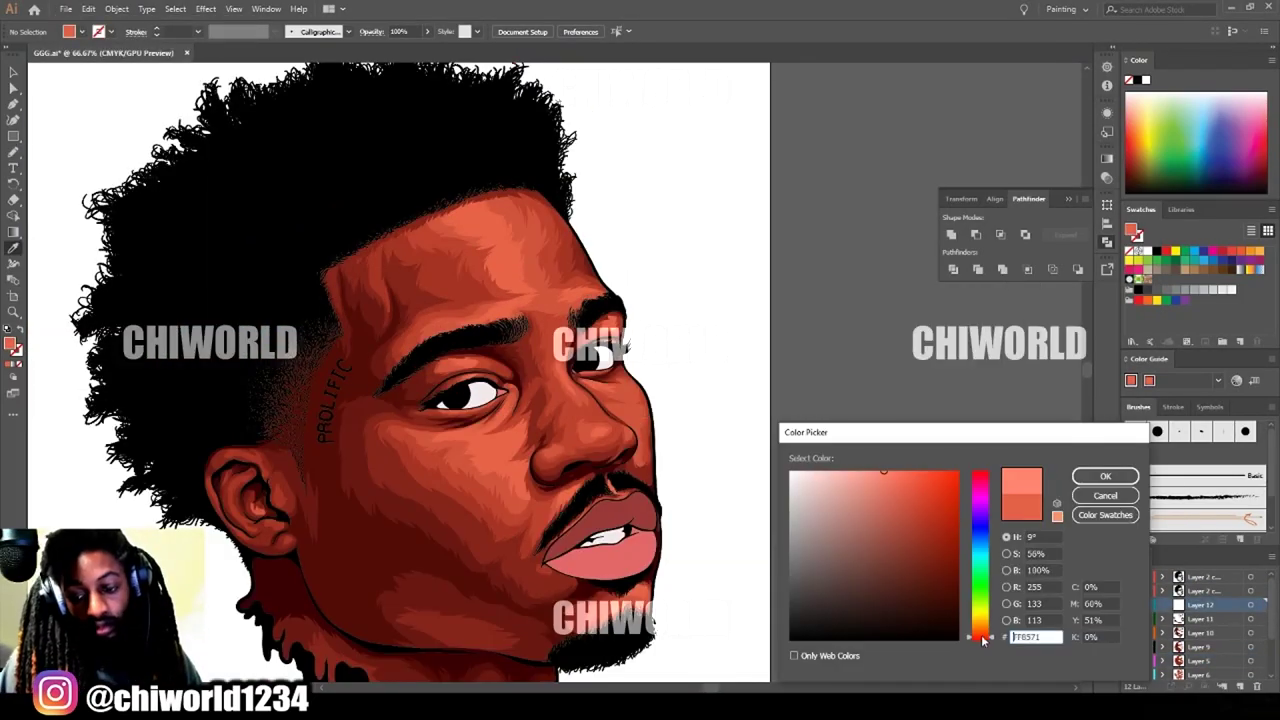
click(1104, 477)
Draw feathered light highlight shapes on Layer 12 over the forehead, above the brow and on the near eyelid.
key(n)
scroll(560, 250, up, 4)
drag(597, 540, 604, 522)
scroll(652, 492, down, 4)
scroll(660, 330, up, 4)
drag(674, 255, 735, 428)
Move Layer 12 below Layer 7 and draw highlight shapes at the near eye's inner corner and underneath it.
drag(1200, 604, 1200, 628)
scroll(640, 340, down, 1)
scroll(640, 400, down, 3)
scroll(551, 376, up, 3)
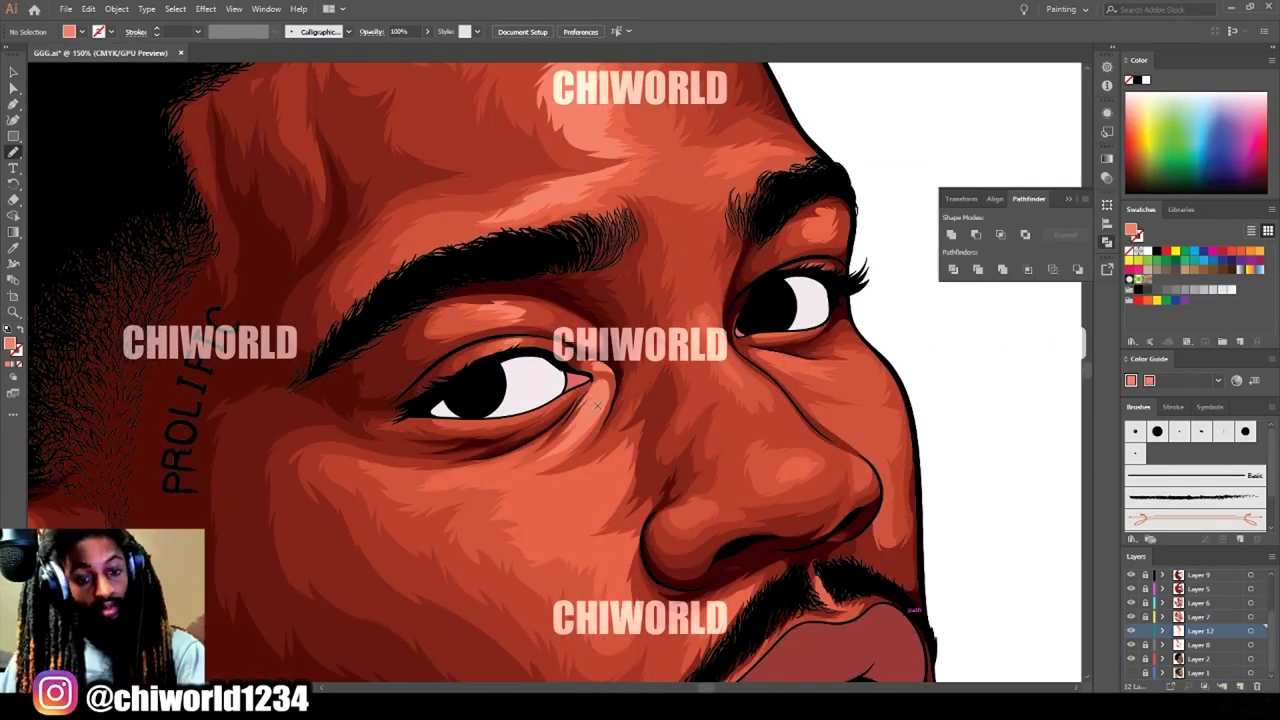
drag(600, 378, 592, 410)
scroll(600, 400, down, 2)
drag(512, 398, 590, 434)
Continue the Layer 12 highlights over the cheek beside the nose and on the nose tip.
scroll(600, 300, up, 2)
scroll(600, 380, down, 2)
drag(690, 526, 663, 483)
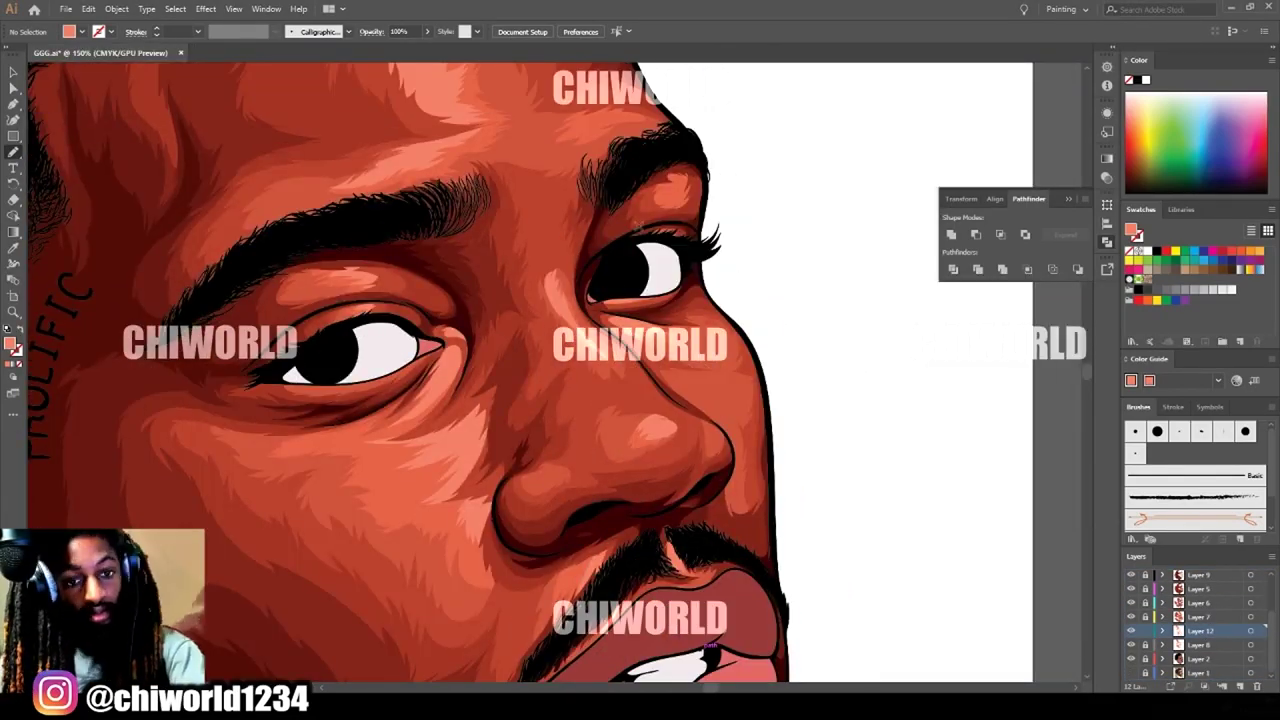
scroll(601, 258, down, 2)
scroll(601, 258, up, 2)
scroll(601, 258, down, 2)
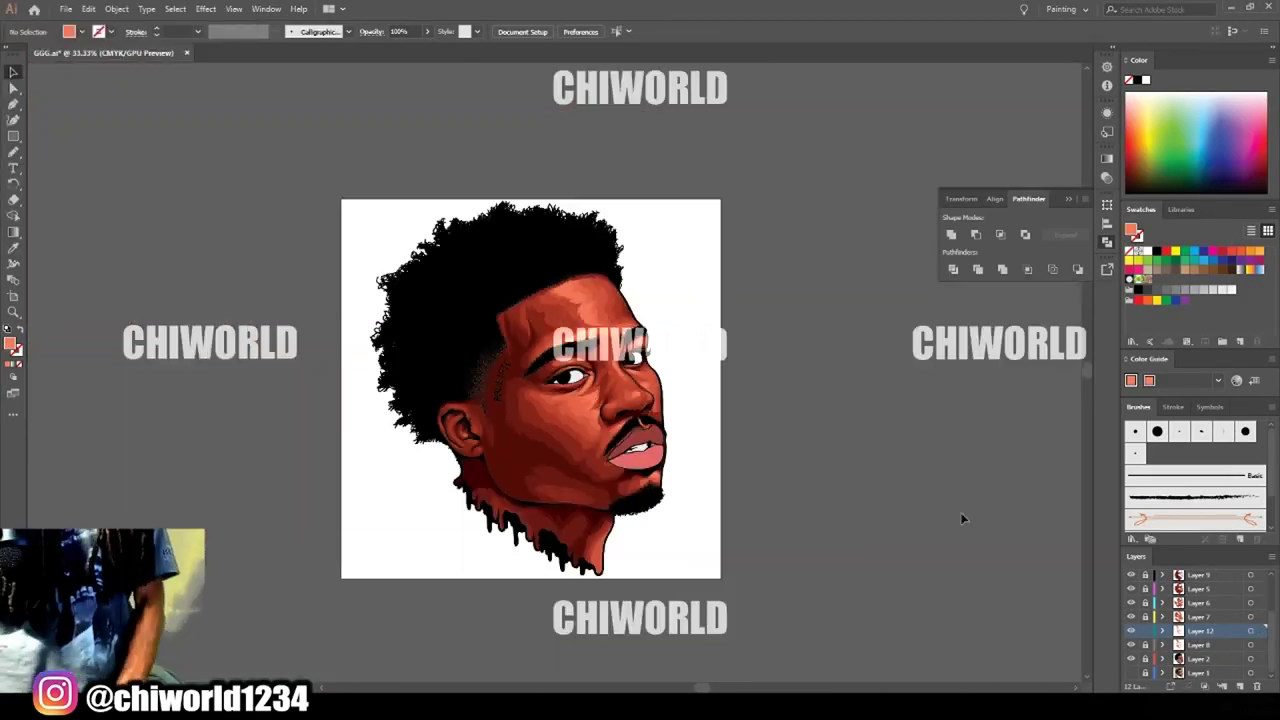
Draw muted pink shadow shapes on Layer 13 over the whites of the eyes and the teeth.
scroll(629, 400, up, 2)
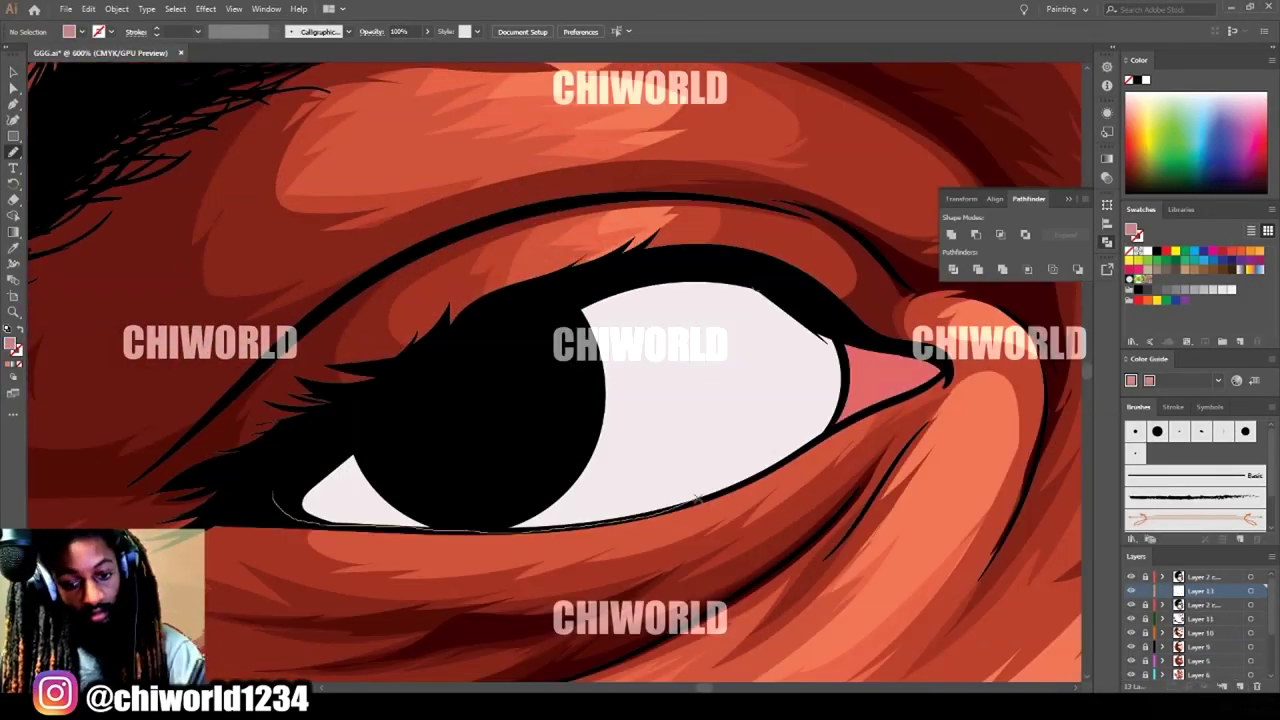
mouse_move(698, 499)
mouse_down()
mouse_move(300, 466)
mouse_move(275, 492)
mouse_up()
key(ctrl+minus)
key(ctrl+plus)
mouse_move(635, 250)
mouse_down()
mouse_move(777, 186)
mouse_move(635, 250)
mouse_up()
drag(430, 510, 640, 454)
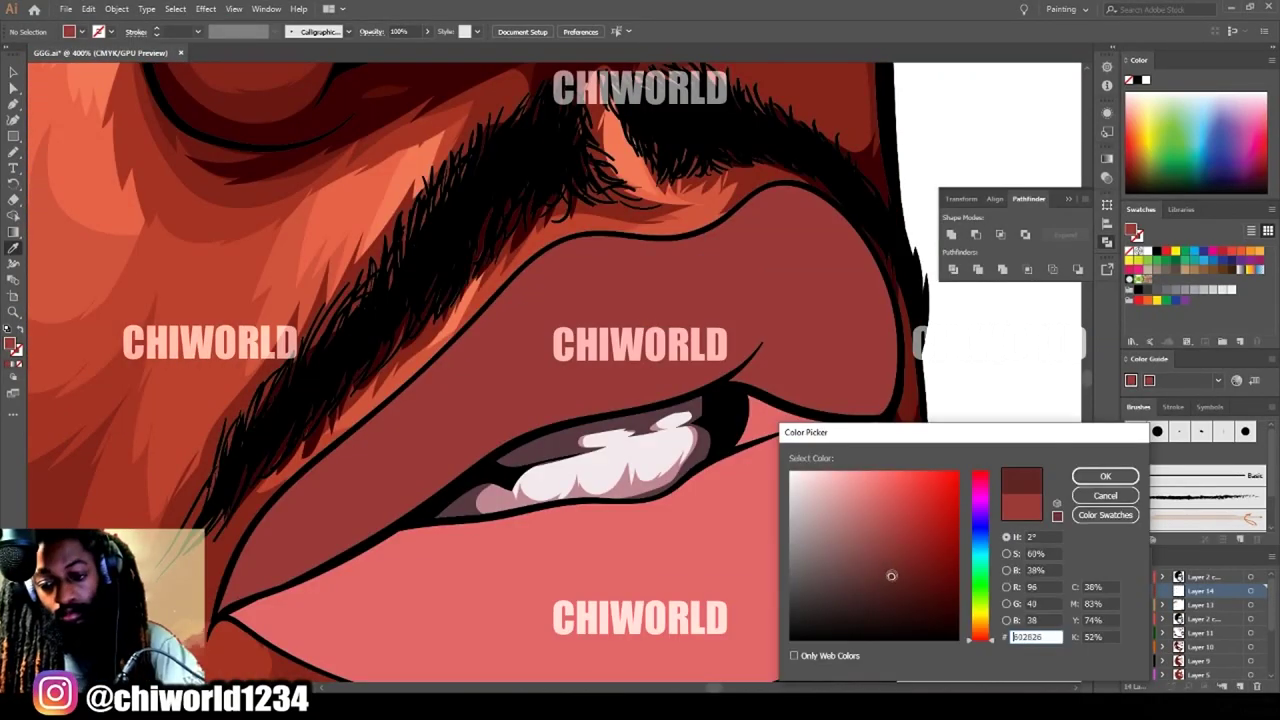
Set a dark red fill of H 2°, S 60%, B 38% and draw feathered shadow shapes on the upper lip on Layer 14.
click(1105, 476)
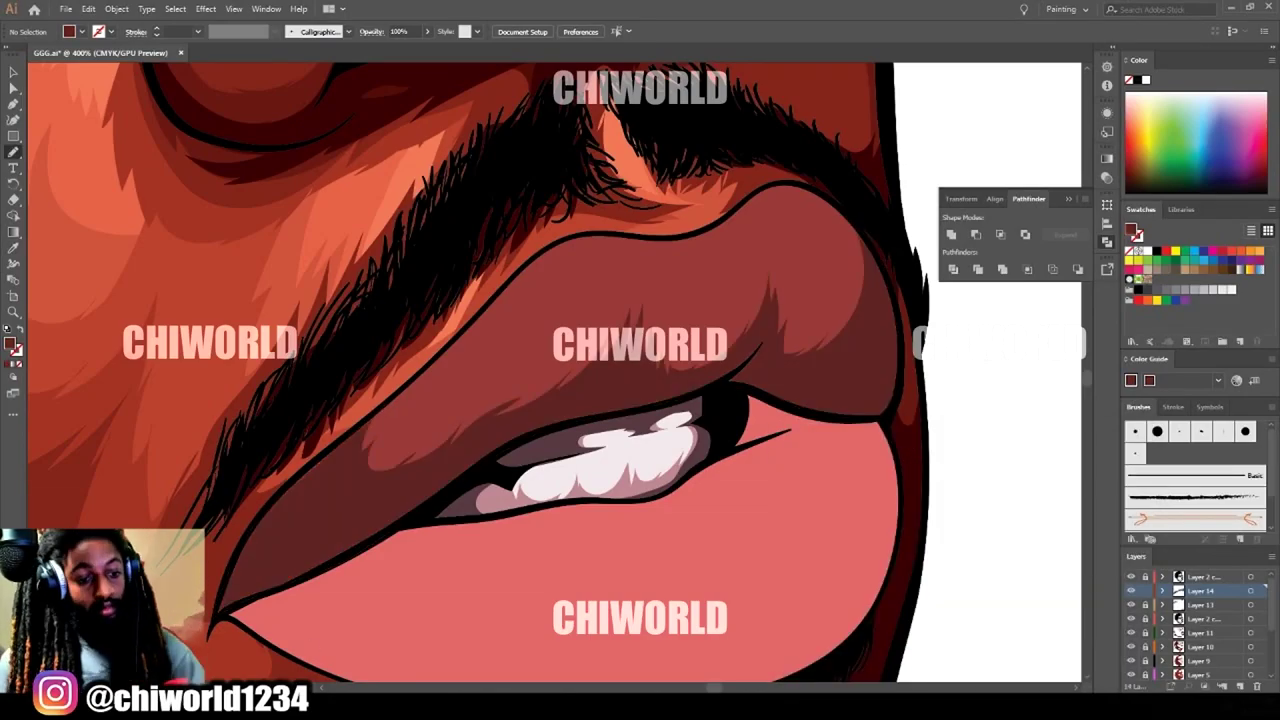
key(ctrl+equal)
drag(420, 397, 345, 560)
key(ctrl+minus)
key(ctrl+minus)
key(ctrl+minus)
key(ctrl+minus)
key(ctrl+minus)
key(ctrl+minus)
Extend the upper lip's shading on Layer 14 with further feathered shadow shapes.
key(ctrl+equal)
key(ctrl+equal)
key(ctrl+equal)
key(ctrl+equal)
drag(770, 640, 658, 436)
key(ctrl+equal)
drag(660, 390, 747, 576)
Recolour the upper-lip shadow shape on Layer 14 to a more maroon tone and compare it across the portrait.
key(v)
click(300, 540)
click(88, 9)
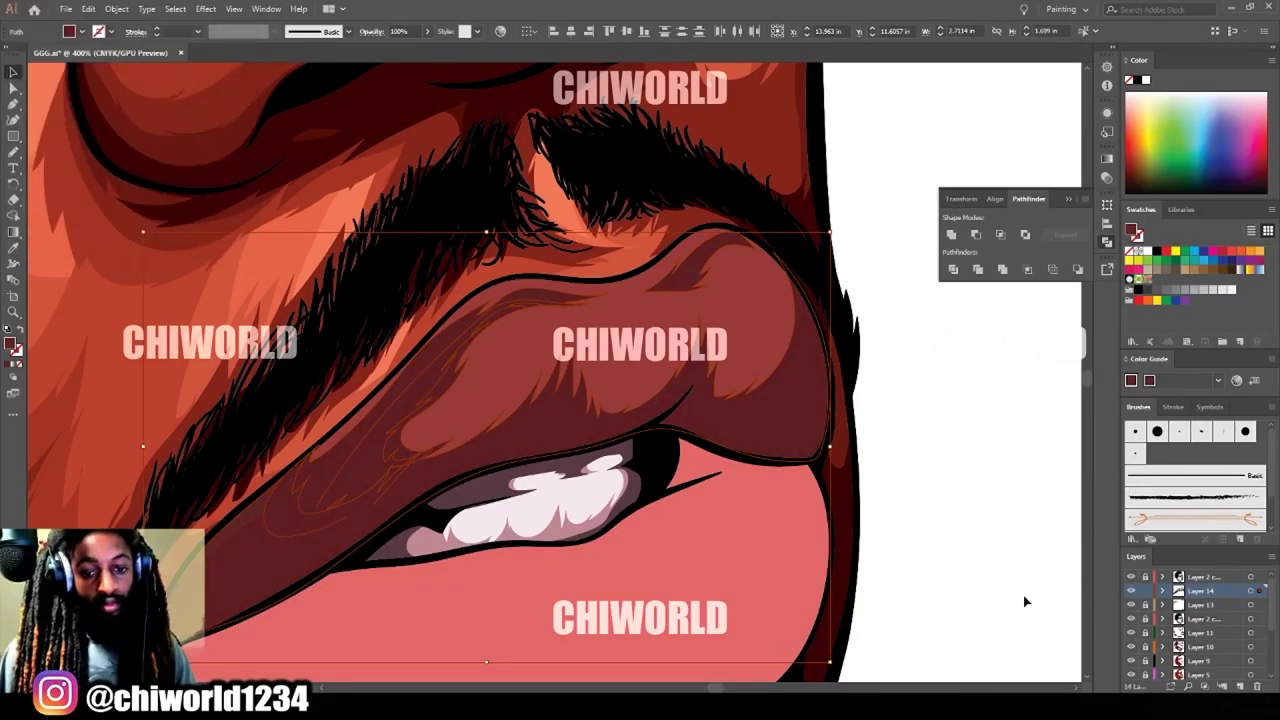
key(n)
key(ctrl+equal)
key(ctrl+minus)
key(ctrl+minus)
key(ctrl+minus)
key(ctrl+minus)
Add Layer 15 above Layer 13 and draw feathered shadow shapes in a deeper pink around the lower lip.
click(1200, 605)
click(1240, 687)
key(ctrl+equal)
key(ctrl+equal)
key(ctrl+equal)
double_click(10, 344)
click(884, 515)
key(Return)
scroll(884, 514, up, 2)
scroll(530, 400, down, 4)
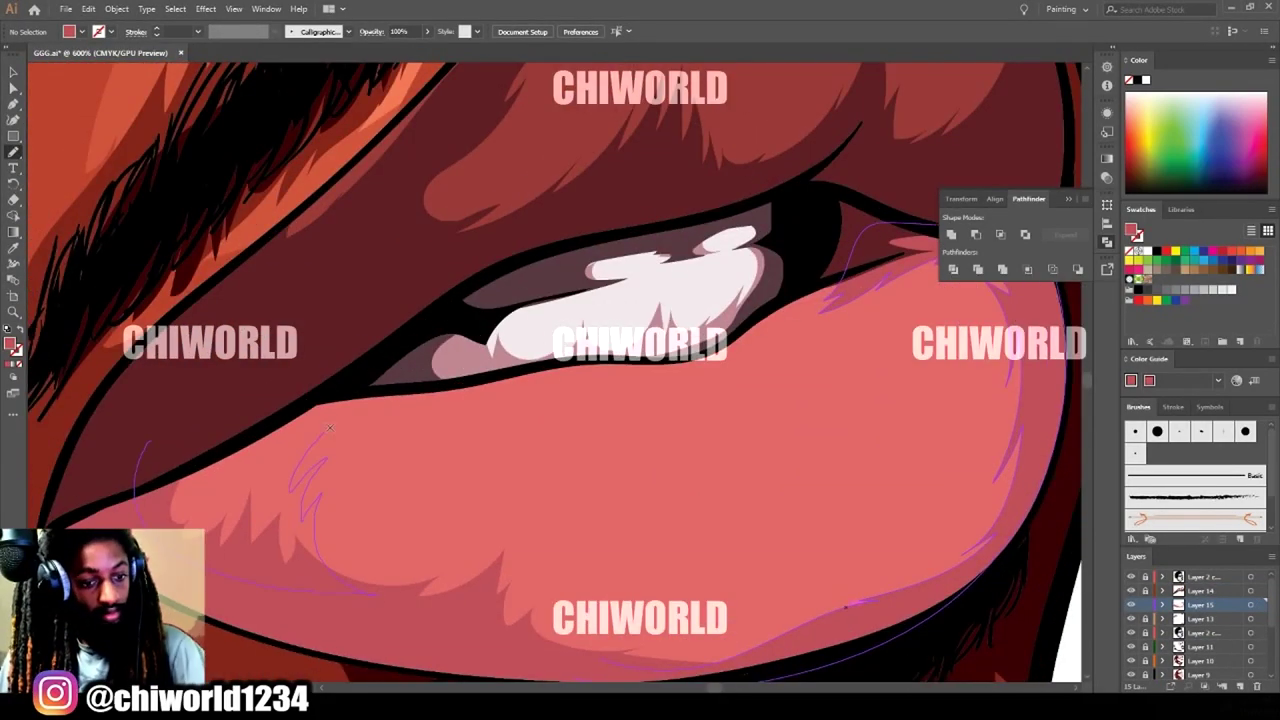
scroll(549, 469, up, 2)
scroll(549, 469, down, 1)
Choose a lighter pink fill and draw a feathered highlight across the middle of the lower lip on Layer 15.
double_click(10, 344)
key(Return)
key(n)
drag(560, 470, 676, 444)
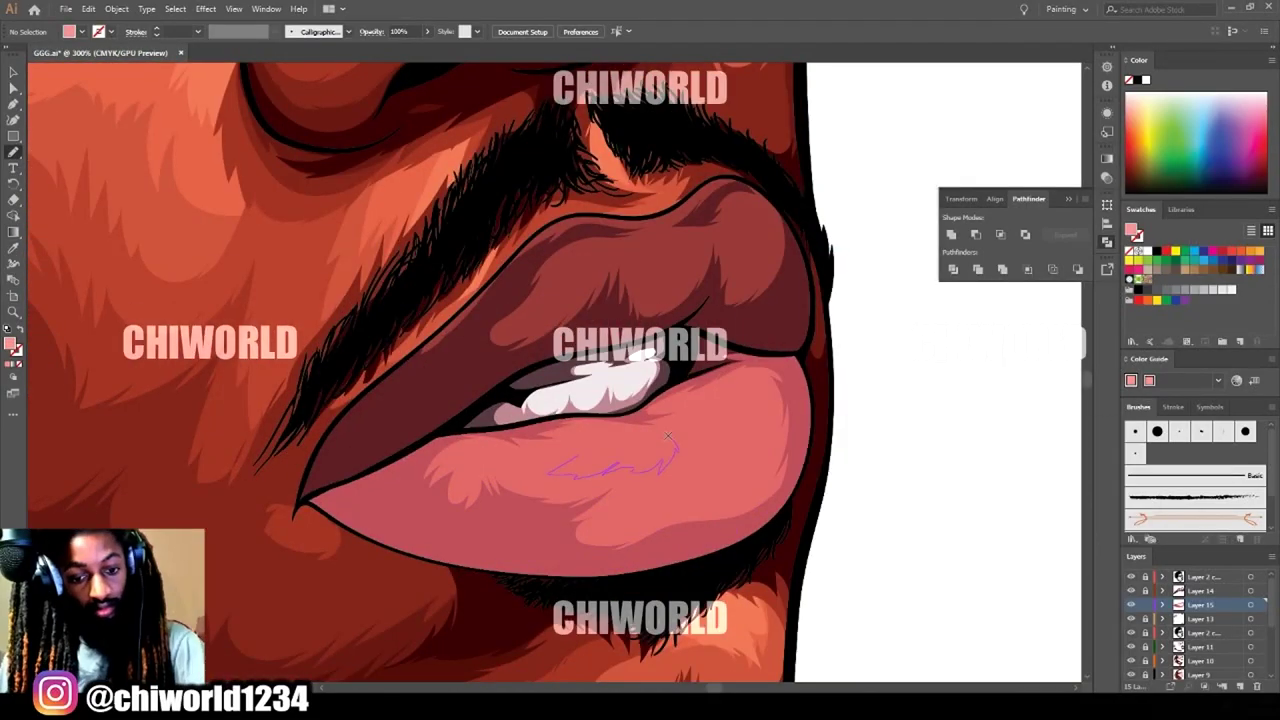
Sample the upper lip's tone, choose a lighter red fill and add highlights to the upper lip on Layer 15.
key(i)
double_click(10, 344)
key(Return)
key(n)
scroll(577, 372, down, 4)
Add Layer 16 above Layer 14 and draw deeper feathered shadows on the upper lip along the mouth opening with a sampled lip tone.
click(1205, 591)
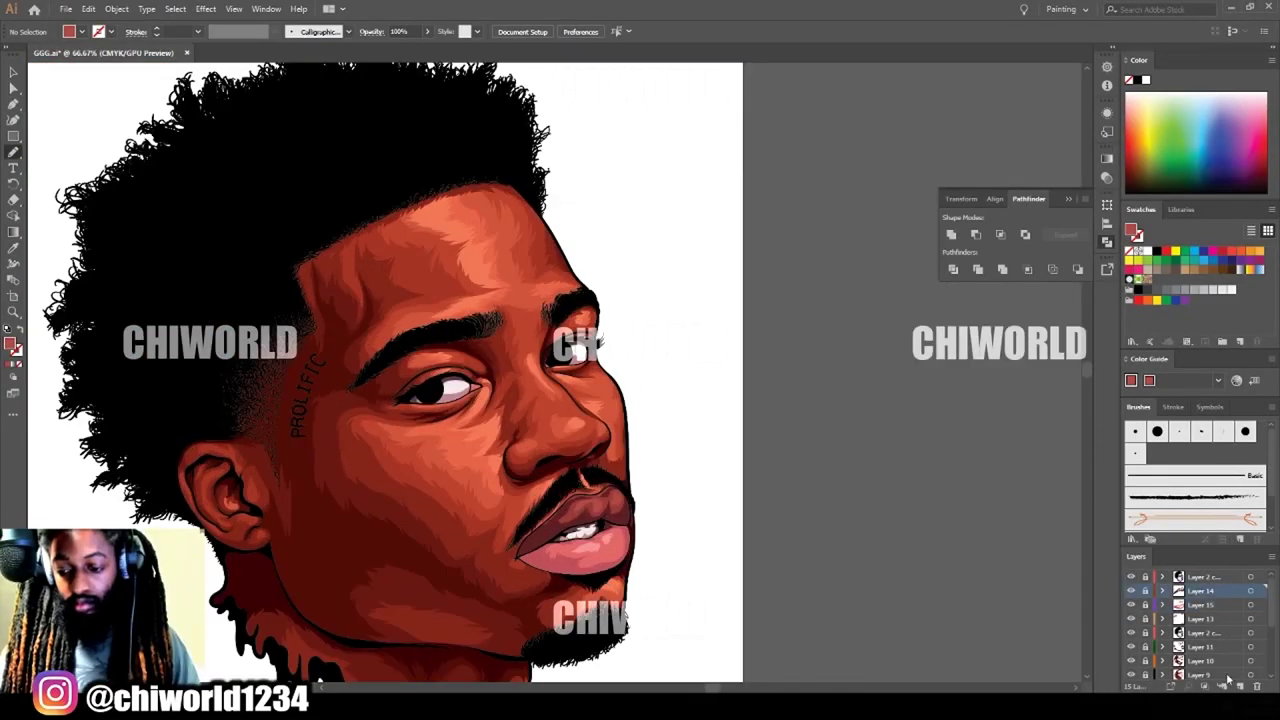
click(1240, 687)
scroll(570, 540, up, 6)
key(i)
click(423, 351)
key(n)
mouse_move(475, 373)
mouse_down()
mouse_move(288, 340)
mouse_move(795, 225)
mouse_up()
scroll(777, 606, down, 4)
scroll(540, 370, up, 5)
drag(520, 190, 357, 345)
Adjust the colours of the Layer 16 upper-lip shadow with magenta 4%, yellow -6% and black 7%.
scroll(620, 400, down, 2)
click(415, 500)
drag(124, 99, 127, 99)
drag(124, 119, 126, 127)
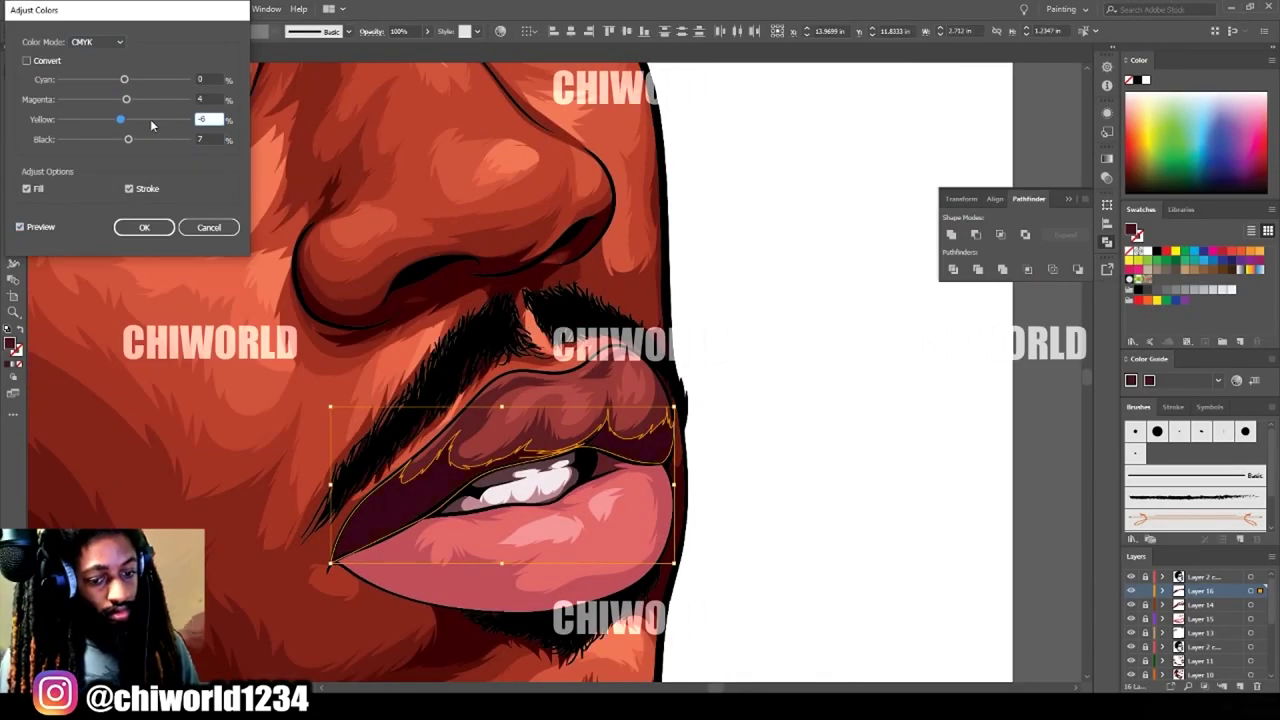
click(144, 227)
Draw another lip shadow shape on Layer 16 and adjust its colour with more magenta, less yellow and less cyan.
scroll(405, 600, up, 2)
drag(390, 438, 630, 505)
click(87, 9)
click(370, 285)
drag(124, 99, 127, 99)
drag(124, 119, 114, 119)
drag(124, 79, 112, 79)
click(144, 227)
Add Layer 17 above the line art, choose a dark brown fill and draw the near eye's iris.
scroll(620, 400, down, 5)
click(1240, 687)
scroll(640, 480, up, 5)
double_click(10, 343)
click(931, 594)
click(1106, 474)
mouse_move(230, 550)
mouse_down()
mouse_move(283, 569)
mouse_move(232, 550)
mouse_up()
scroll(812, 408, down, 2)
Choose a lighter brown fill and draw feathered iris detail in the far eye on Layer 17.
double_click(10, 343)
click(1106, 474)
drag(825, 330, 880, 298)
scroll(640, 400, down, 2)
scroll(600, 380, up, 2)
Choose an orange fill, draw bright shapes in the lower part of the irises and soften them with an effect.
double_click(10, 343)
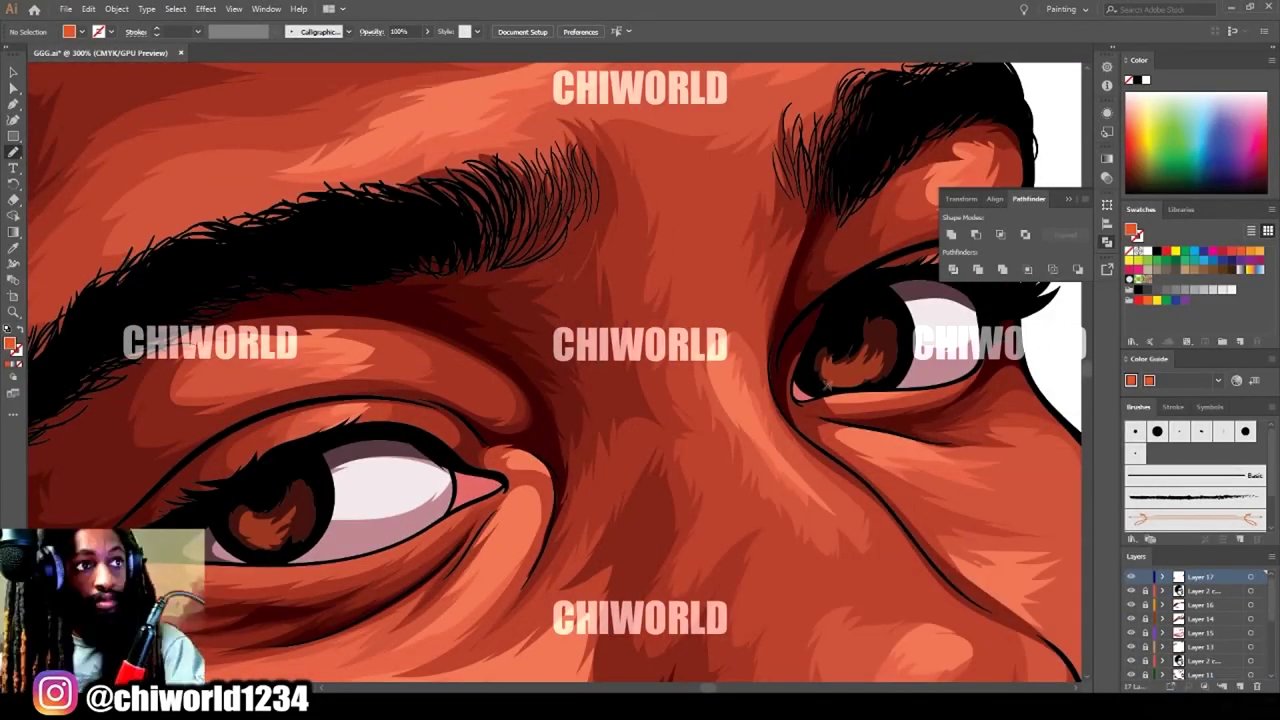
drag(828, 385, 856, 364)
scroll(640, 400, down, 3)
scroll(560, 400, up, 3)
click(205, 9)
click(394, 234)
scroll(633, 496, down, 2)
Set the fill to white FFFFFF and draw a small catchlight in each iris on Layer 17.
double_click(10, 343)
drag(840, 500, 789, 453)
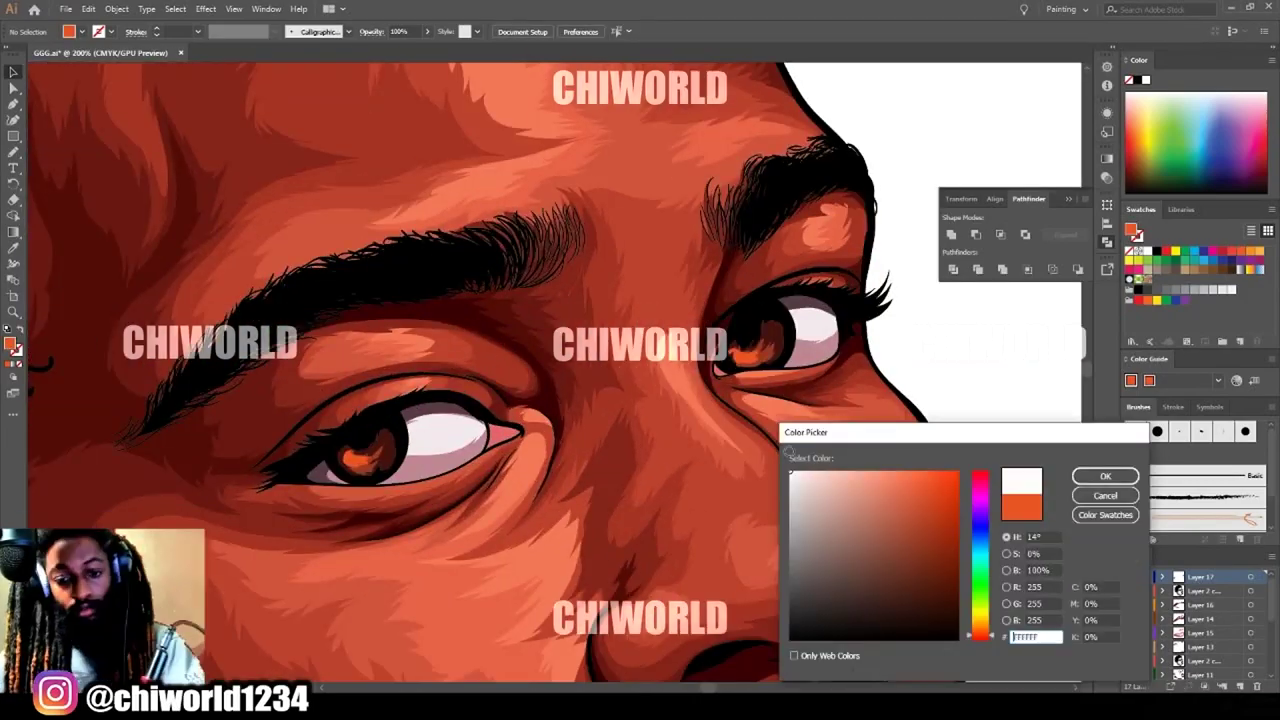
click(1106, 476)
drag(757, 328, 774, 311)
drag(373, 439, 390, 425)
Add Layer 18 above Layer 17 and edit the gradient to run from black through a dark brown middle stop to black.
scroll(640, 400, down, 4)
click(1240, 687)
click(65, 9)
click(76, 104)
click(205, 9)
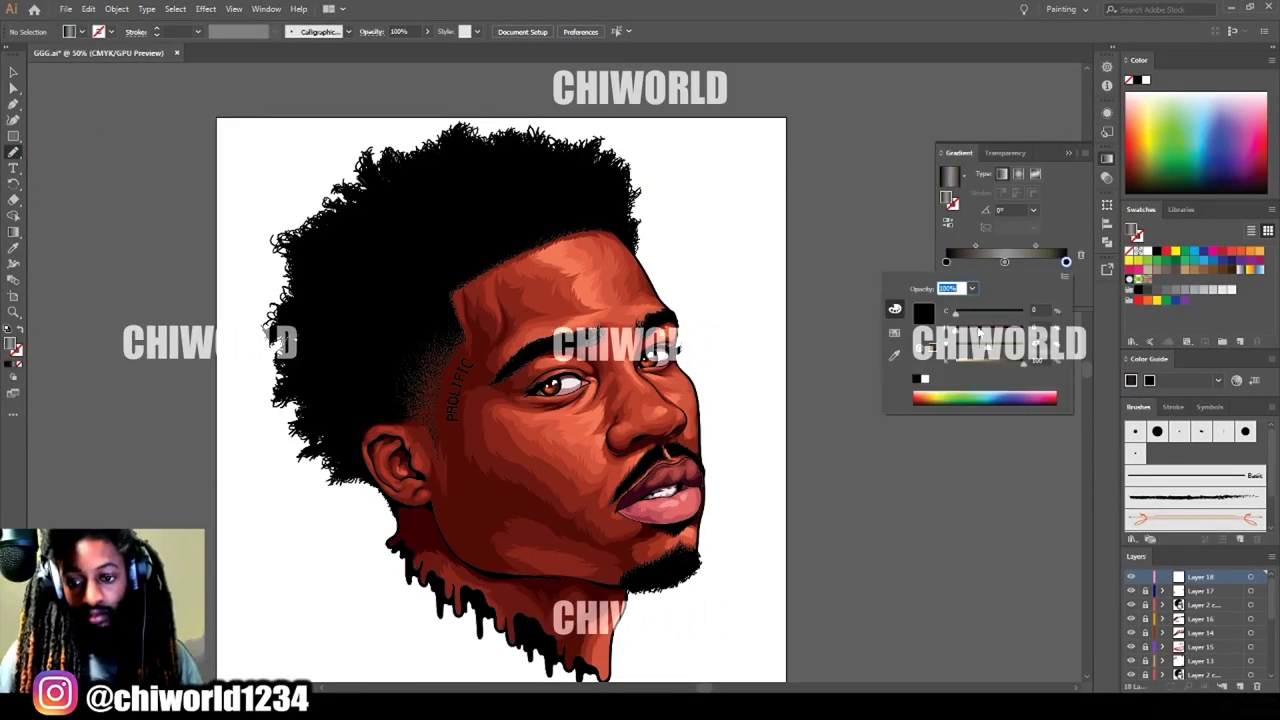
click(1005, 262)
double_click(1005, 262)
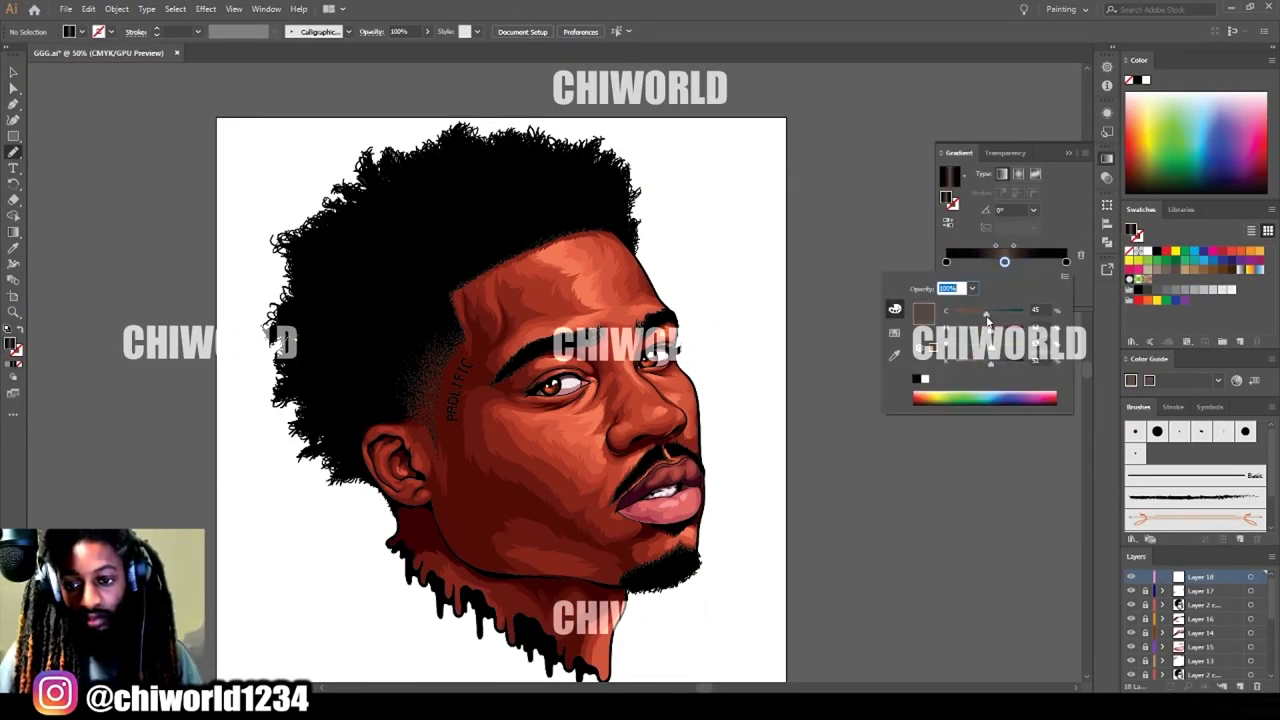
Apply the black-brown gradient to the stroke and paint short 0.5 pt highlight hairs in the eyebrows on Layer 18.
key(shift+x)
key(ctrl+equal)
key(ctrl+equal)
key(ctrl+equal)
key(ctrl+equal)
drag(731, 309, 763, 275)
key(ctrl+minus)
scroll(789, 603, down, 3)
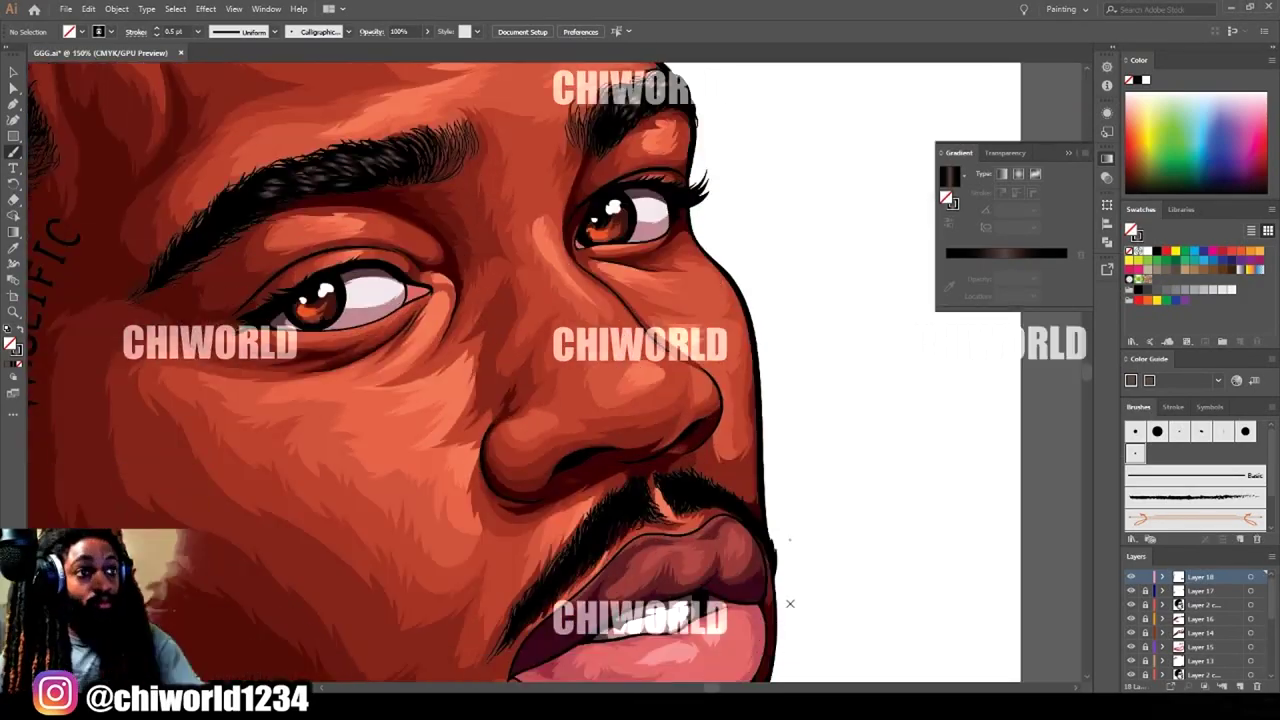
Paint short 0.5 pt gradient highlight hairs in the moustache and the chin beard.
drag(678, 464, 694, 448)
key(ctrl+equal)
scroll(700, 500, down, 5)
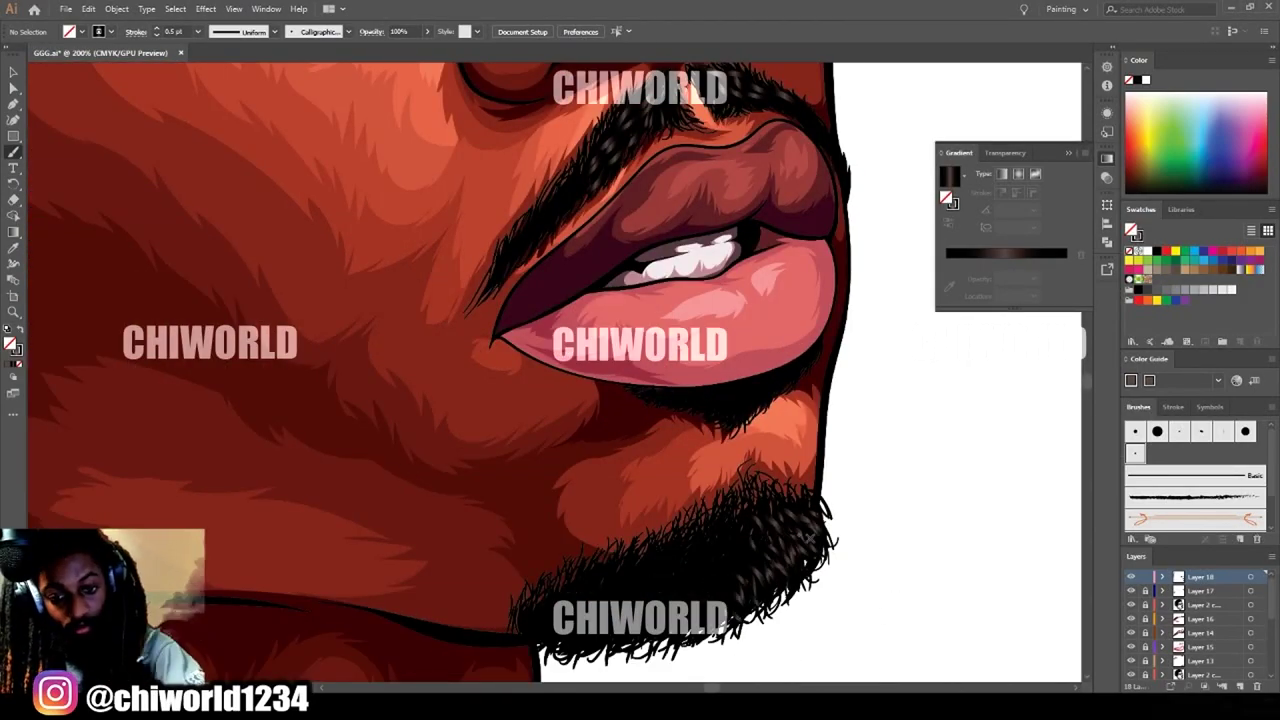
scroll(271, 376, up, 10)
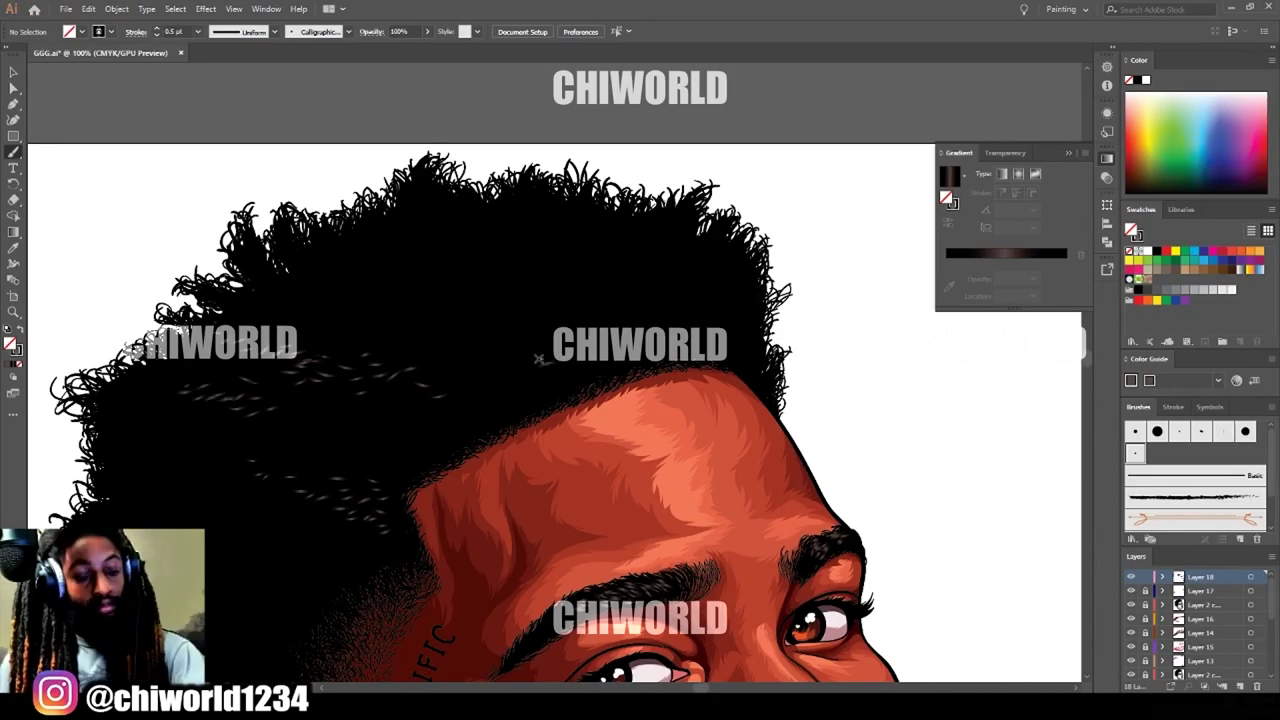
Paint scattered 0.5 pt gradient highlight strands across the top and front of the head hair.
drag(448, 293, 469, 303)
drag(425, 223, 445, 237)
scroll(886, 480, left, 1)
scroll(886, 480, up, 2)
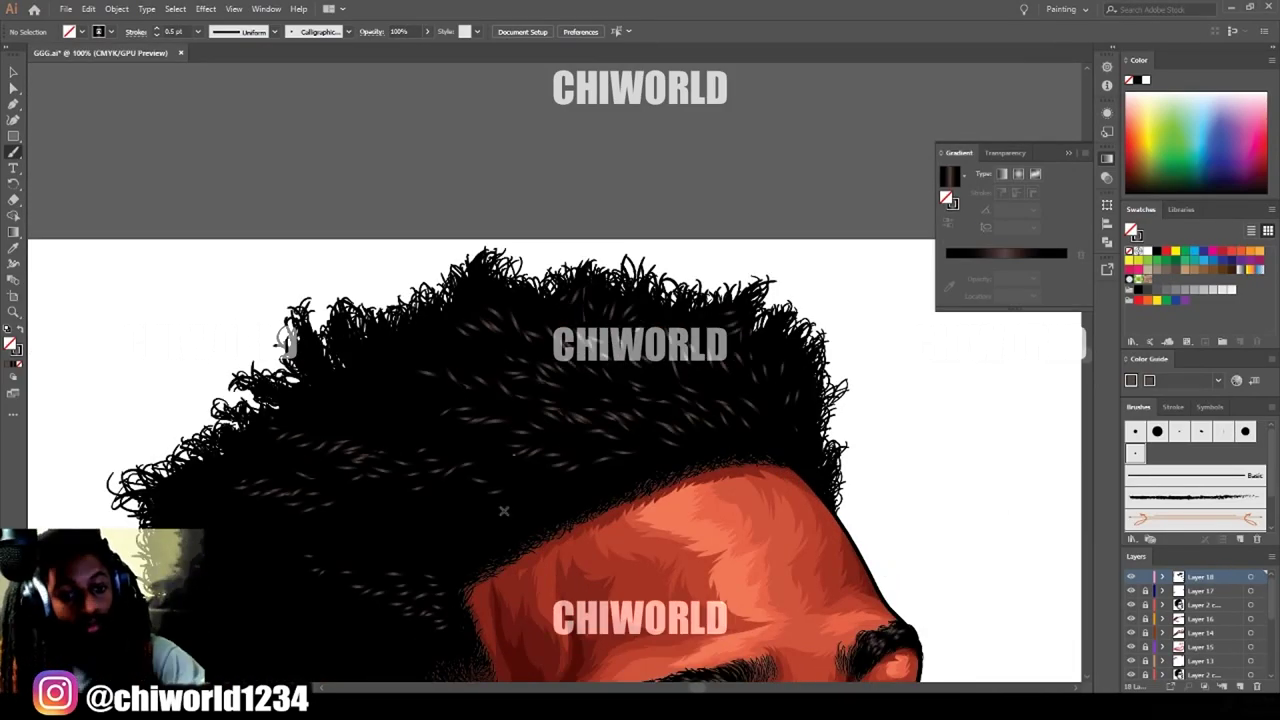
Set the stroke weight to 0.25 pt and add finer, denser highlight strands between those in the upper hair.
scroll(441, 418, down, 4)
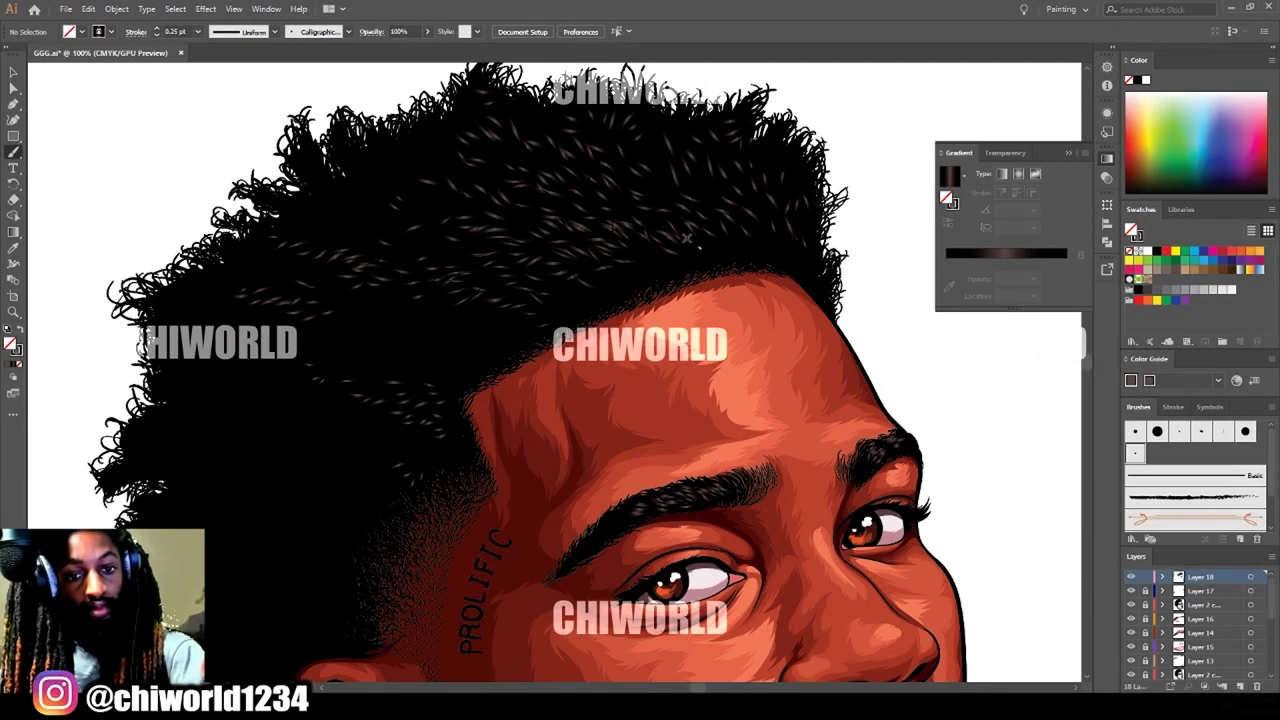
key(ctrl+minus)
scroll(512, 367, up, 2)
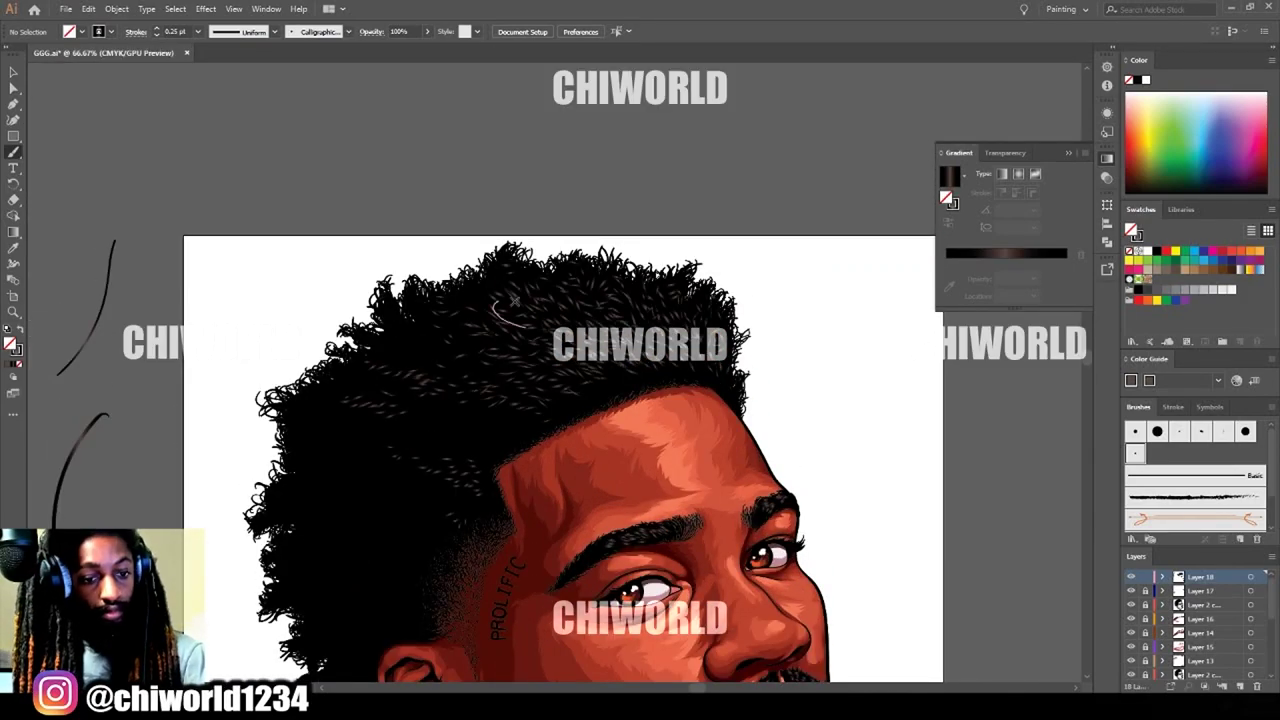
scroll(512, 300, down, 1)
key(ctrl+minus)
scroll(668, 261, down, 3)
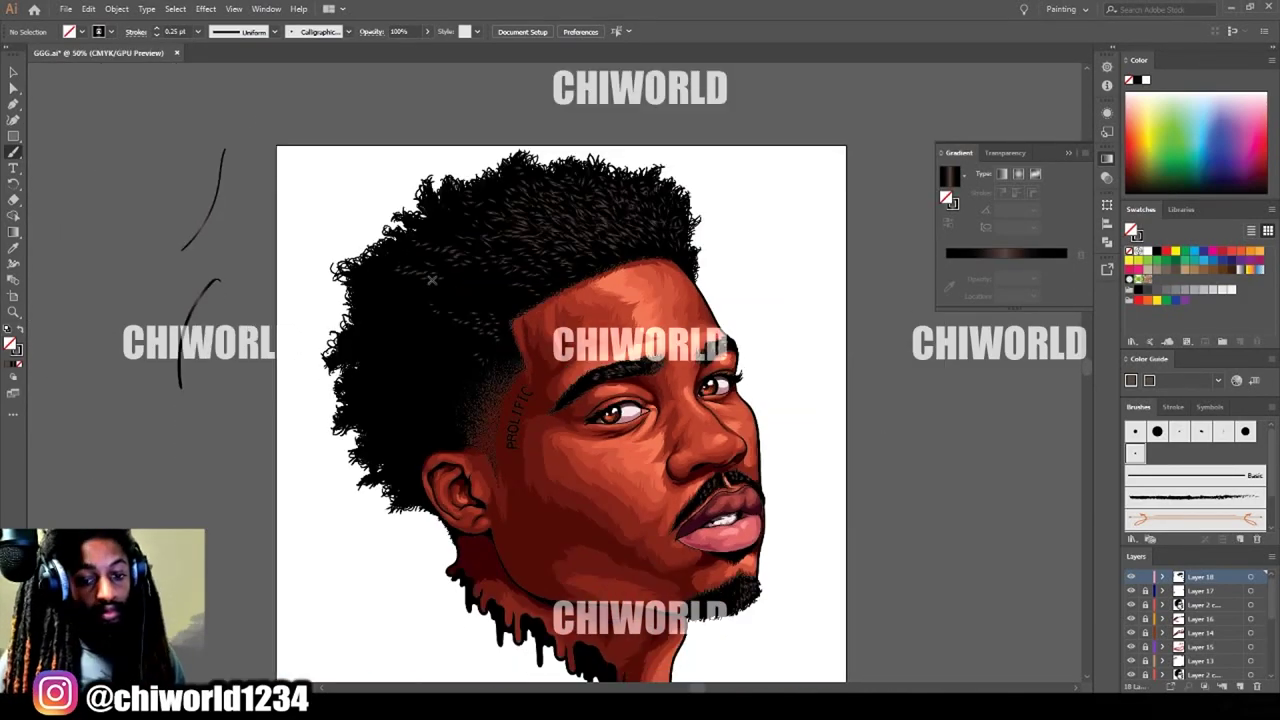